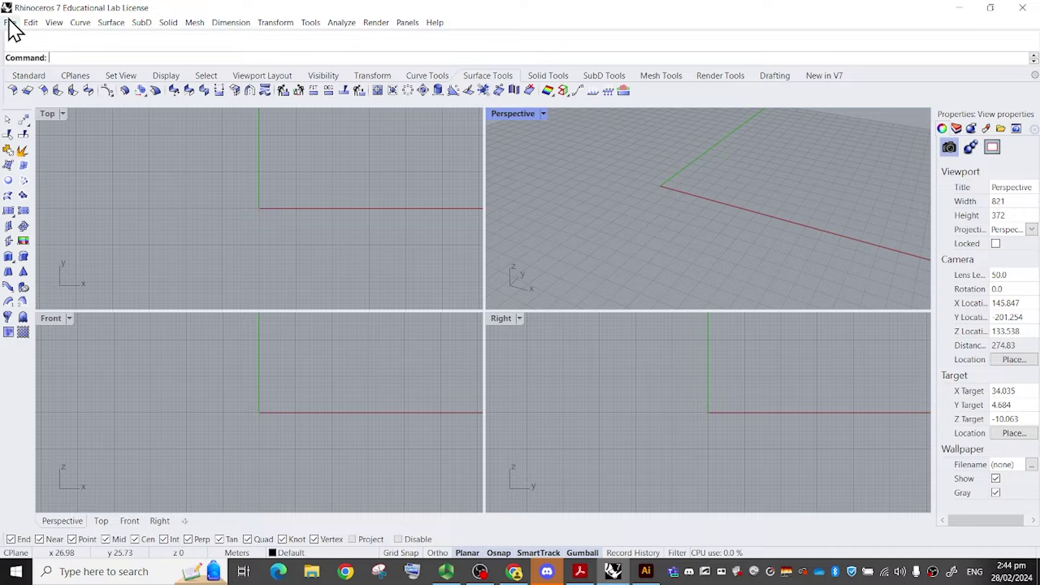
# Set the document's model units to Millimeters in the document properties.
pyautogui.click(10, 23)
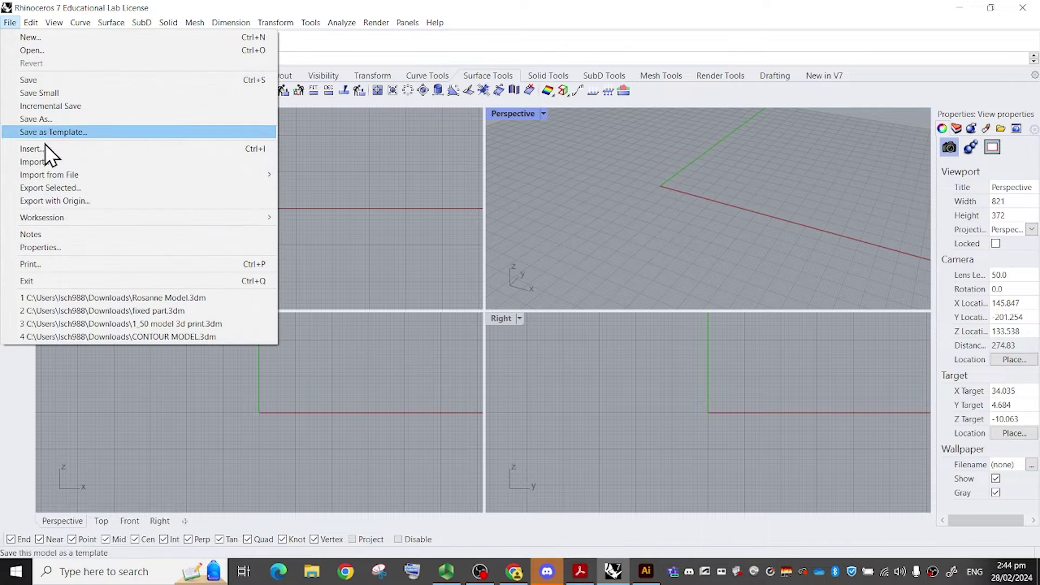
pyautogui.click(41, 249)
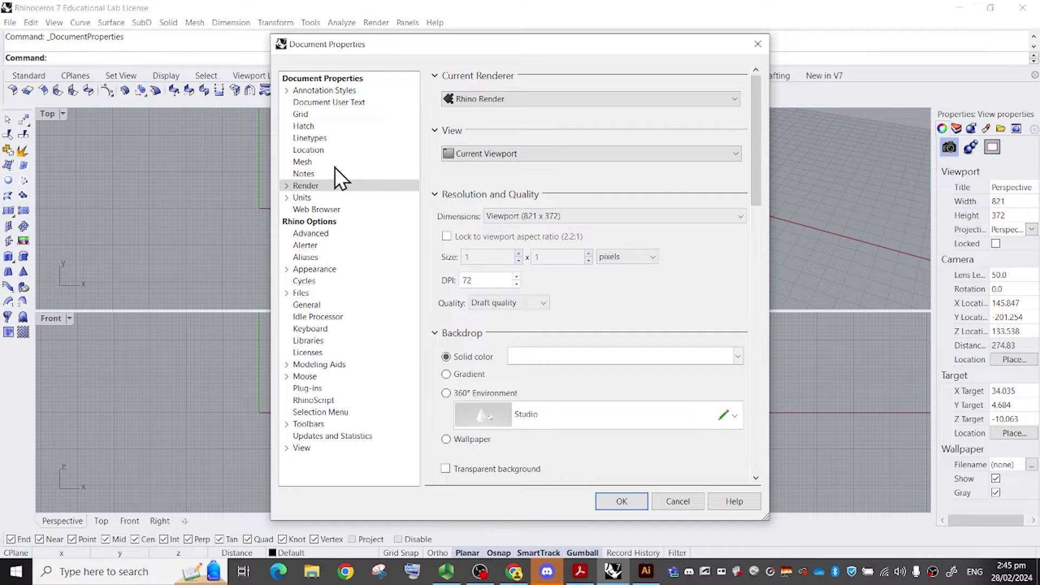
pyautogui.click(331, 198)
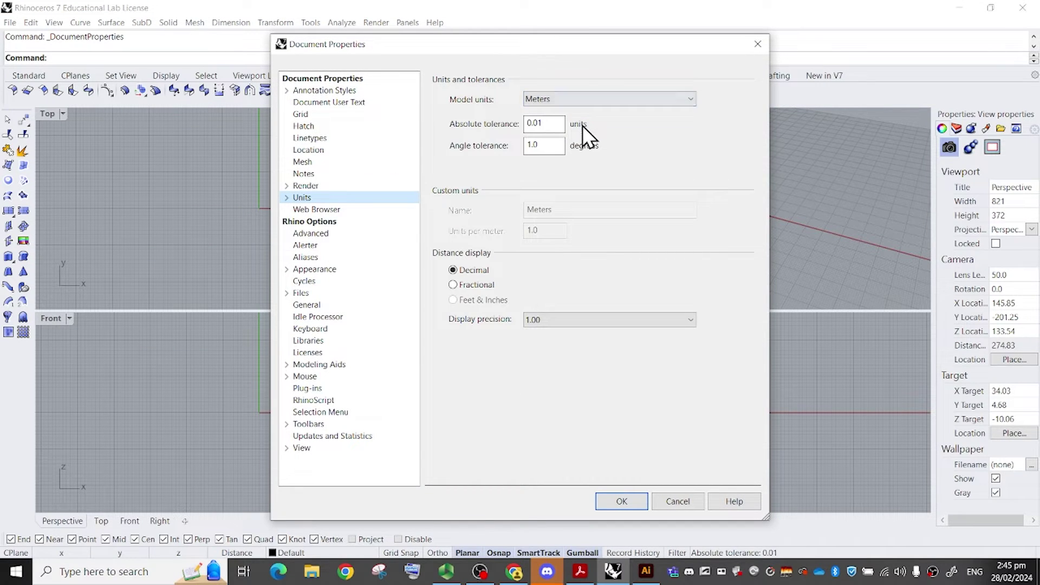
pyautogui.click(584, 99)
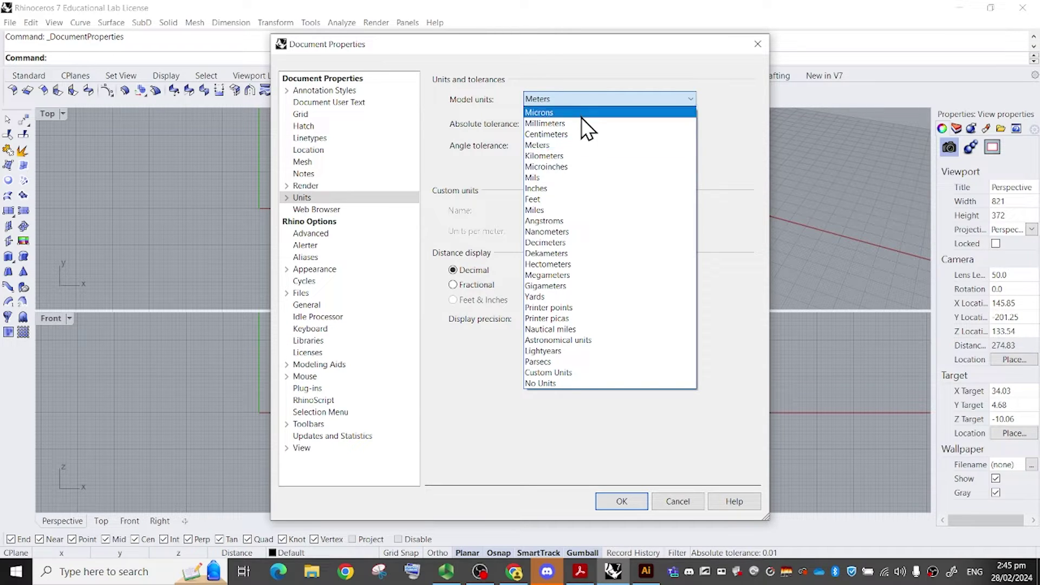
pyautogui.click(583, 123)
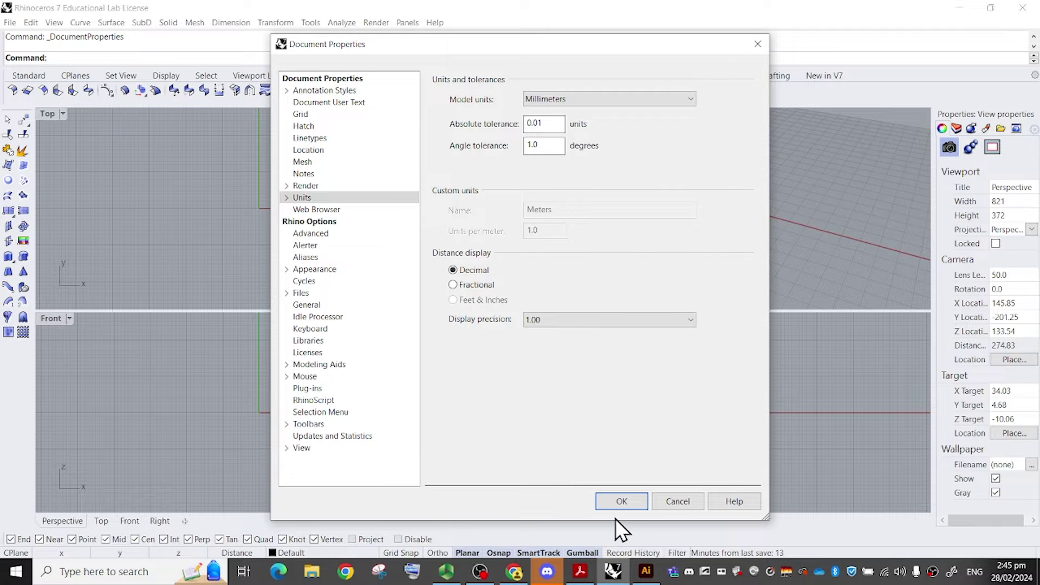
pyautogui.click(610, 500)
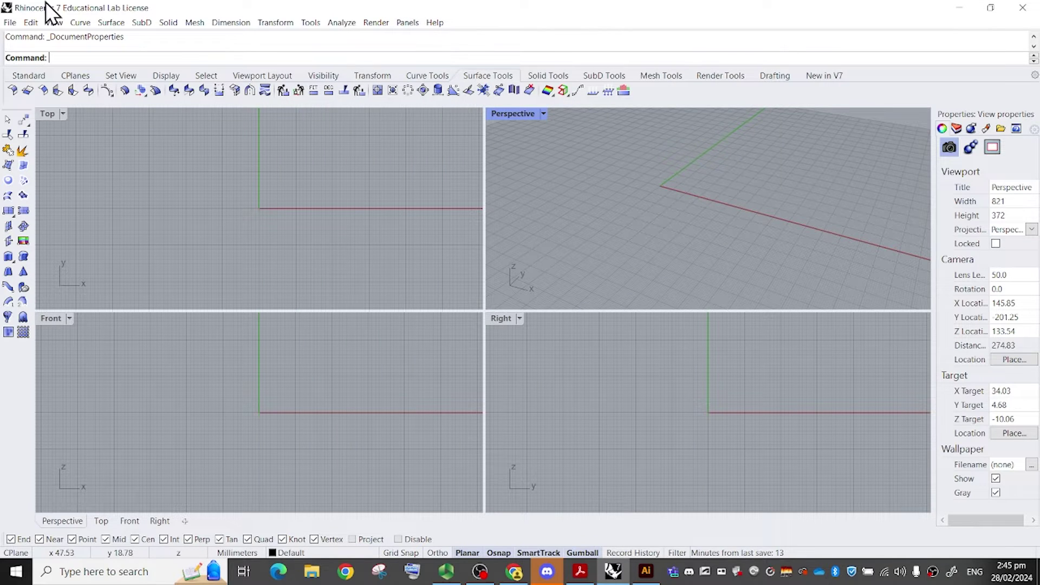
# Check the document's grid properties without changing them, and examine the grid around the origin in the Perspective viewport.
pyautogui.click(9, 23)
pyautogui.click(60, 247)
pyautogui.click(301, 114)
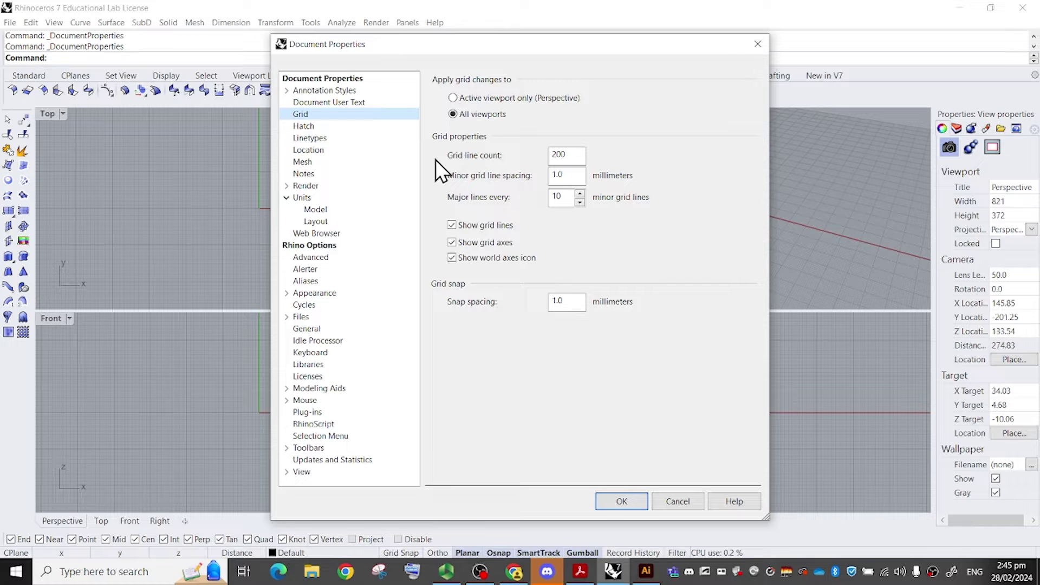
pyautogui.click(691, 496)
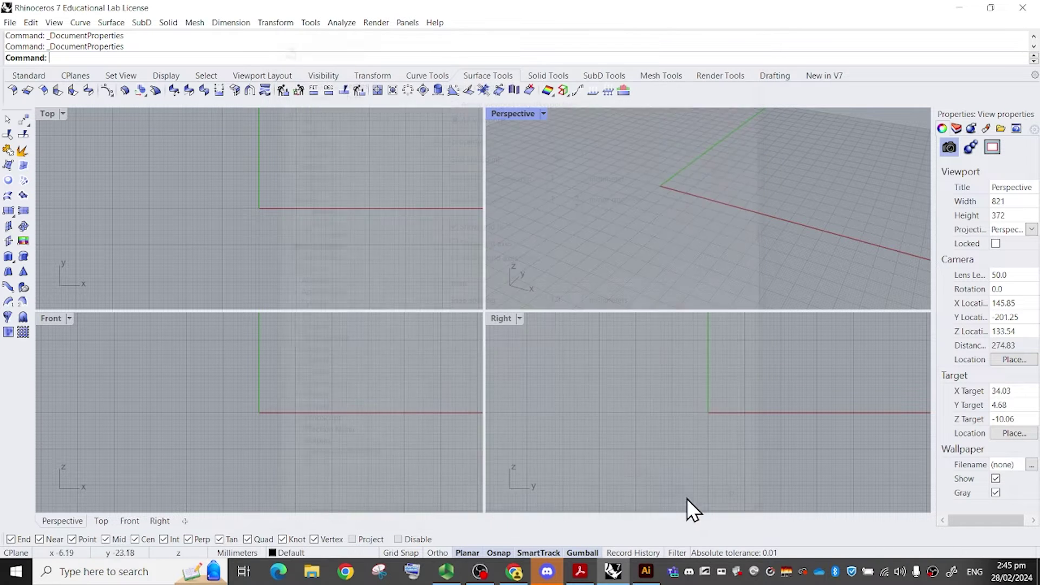
pyautogui.scroll(2, 713, 165)
pyautogui.moveTo(712, 165); pyautogui.dragTo(729, 179, button='right')
pyautogui.scroll(6, 652, 199)
pyautogui.keyDown('shift'); pyautogui.moveTo(664, 215); pyautogui.dragTo(671, 186, button='right'); pyautogui.keyUp('shift')
pyautogui.scroll(2, 696, 247)
pyautogui.scroll(6, 700, 240)
pyautogui.click(10, 23)
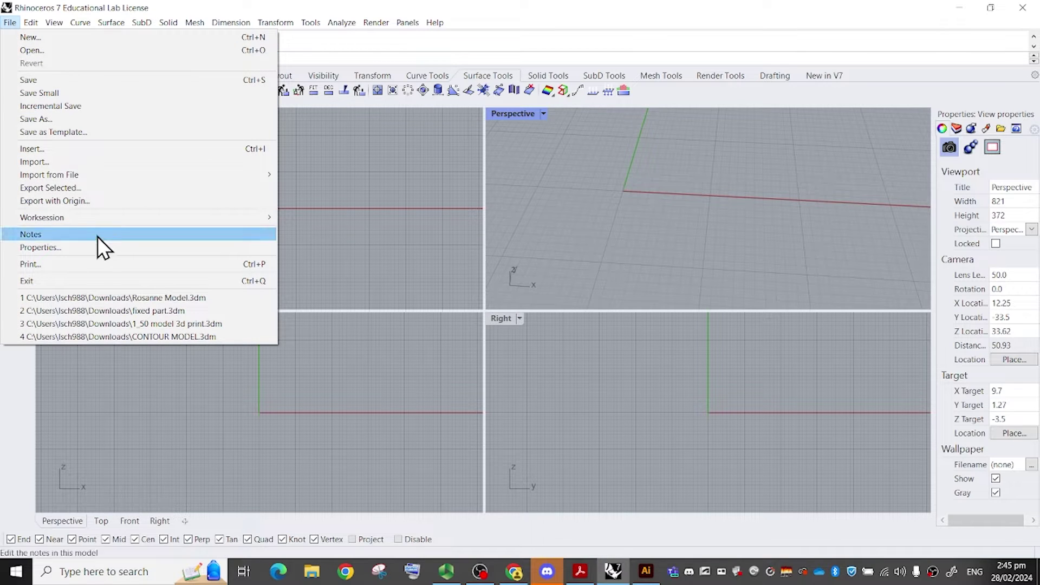
pyautogui.click(92, 264)
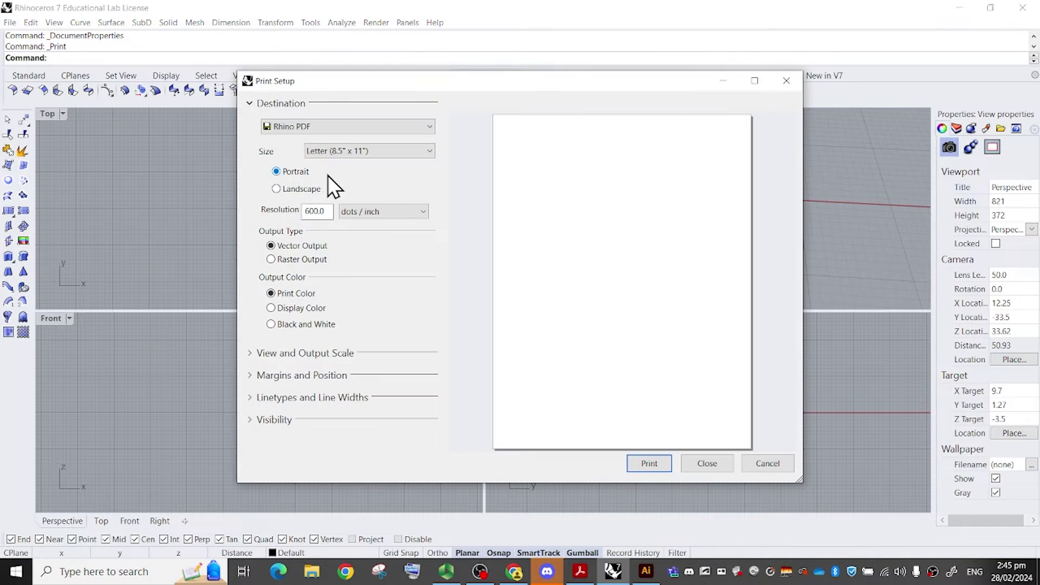
pyautogui.click(787, 79)
# Set the grid line count to 20 and the minor grid line spacing to 10 mm for all viewports, keeping grid lines shown.
pyautogui.click(10, 25)
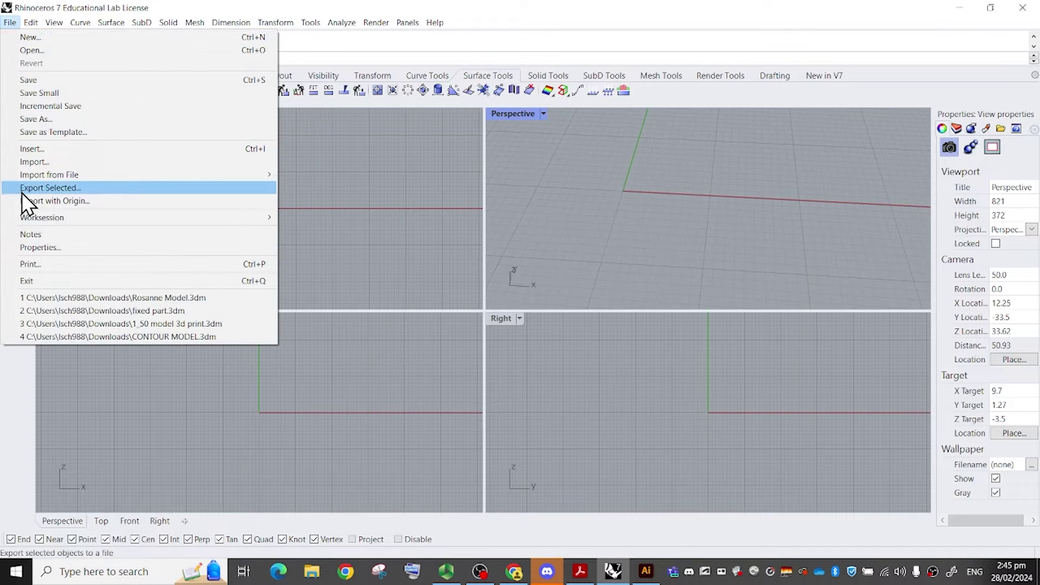
pyautogui.click(31, 242)
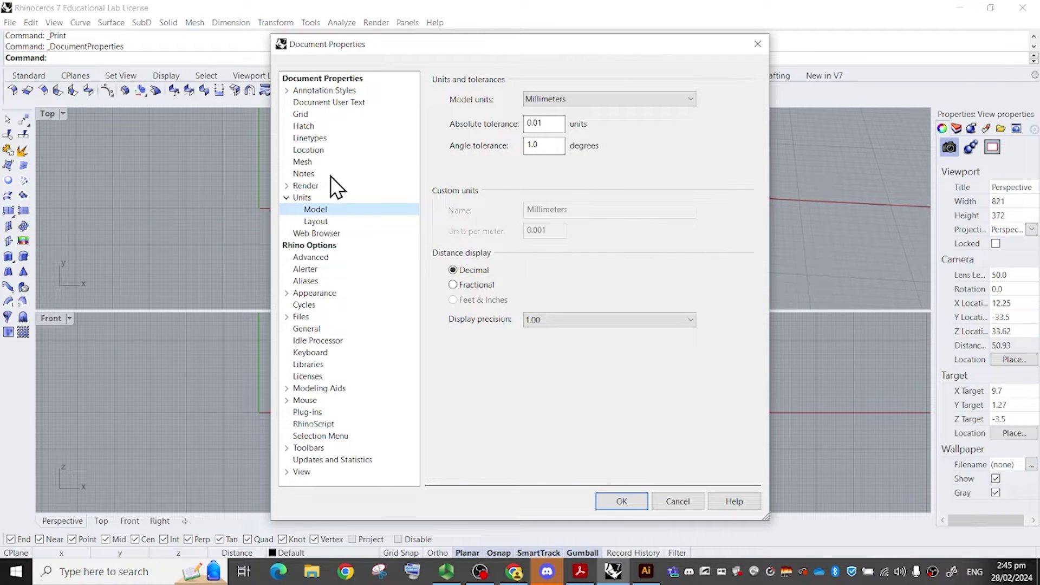
pyautogui.click(302, 113)
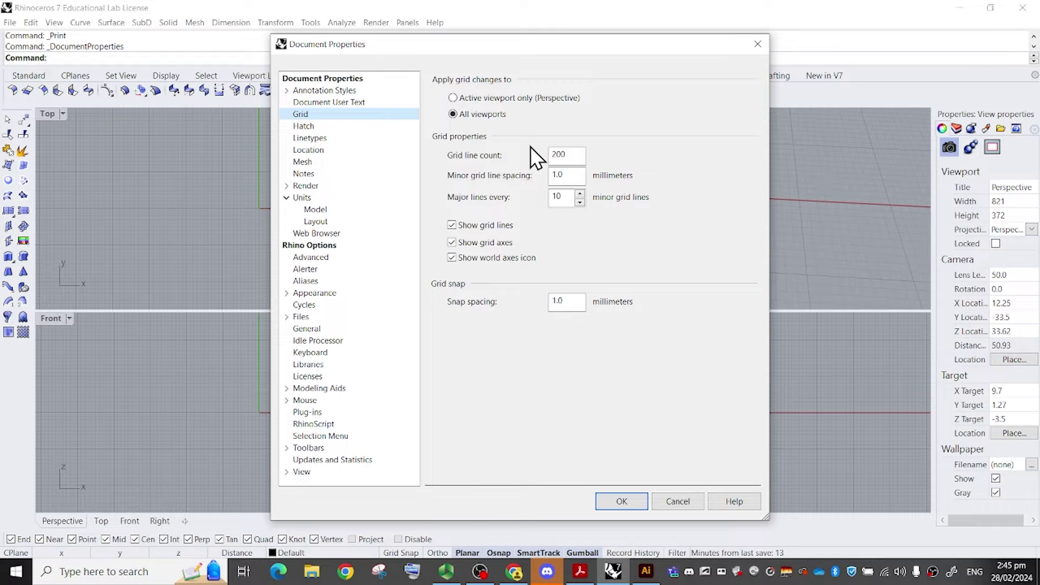
pyautogui.moveTo(564, 155); pyautogui.dragTo(554, 148)
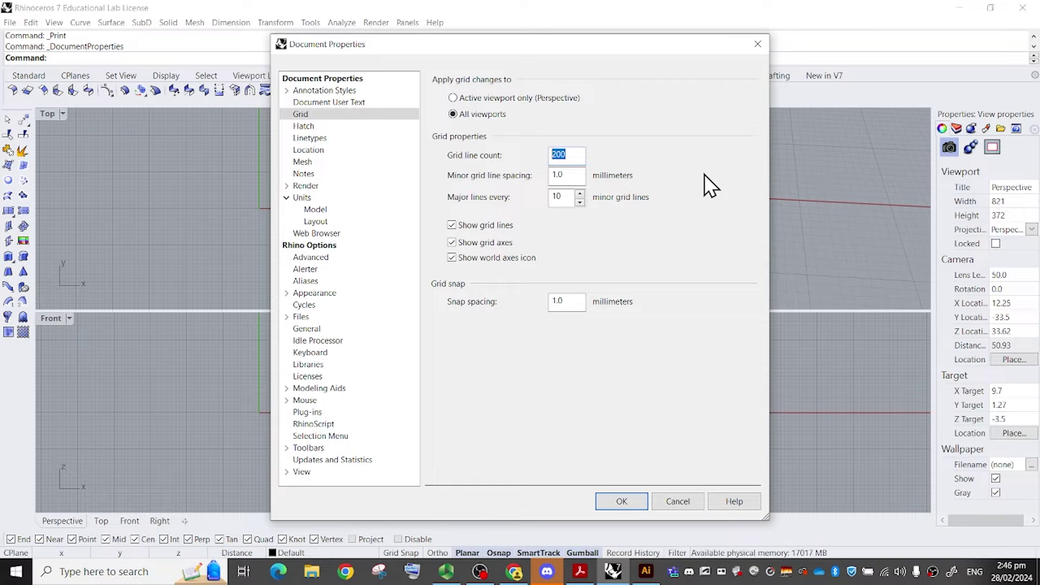
pyautogui.press('BackSpace')
pyautogui.write('20')
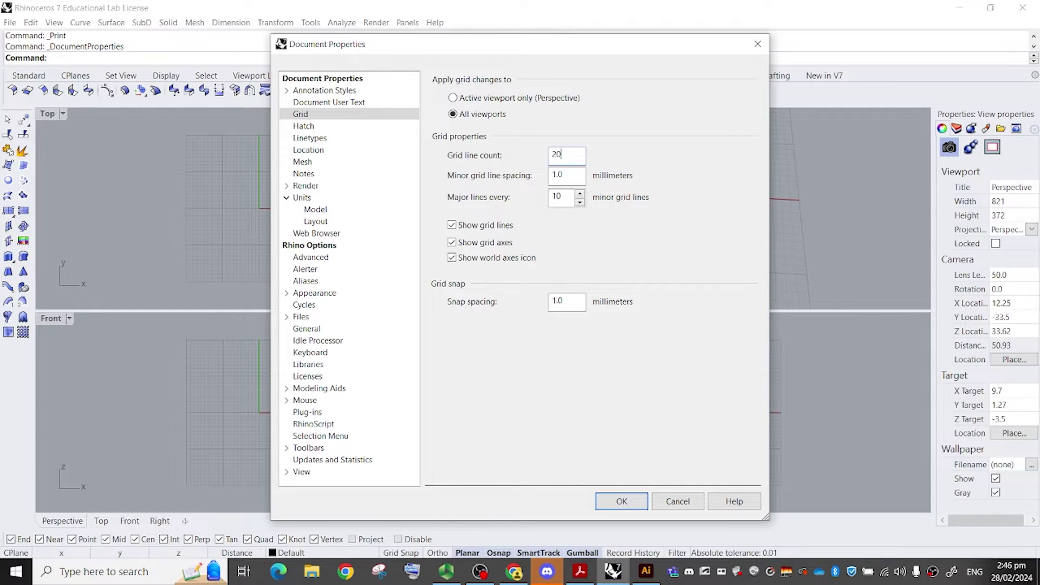
pyautogui.press('Tab')
pyautogui.write('10')
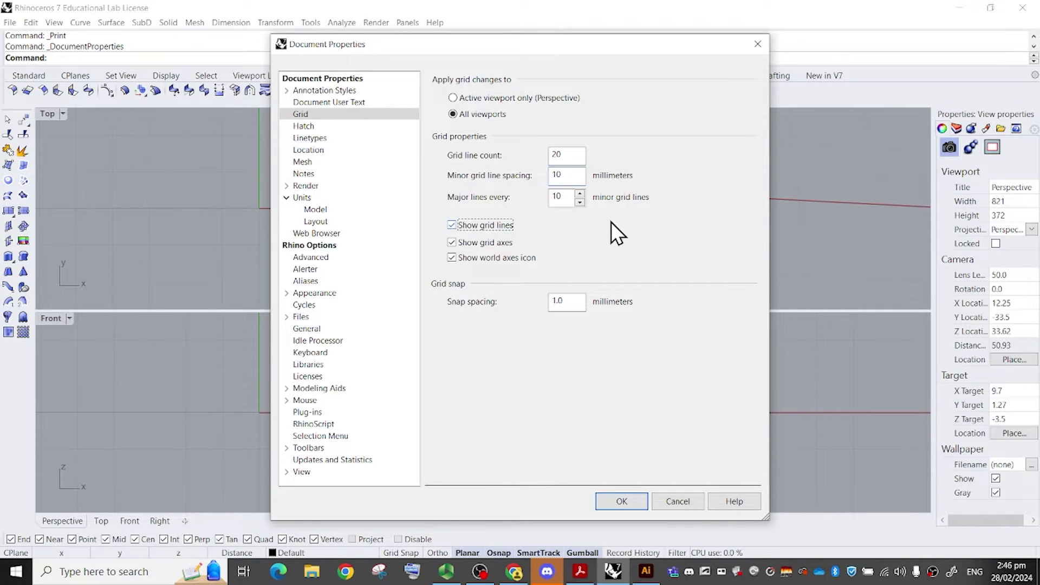
pyautogui.press('space')
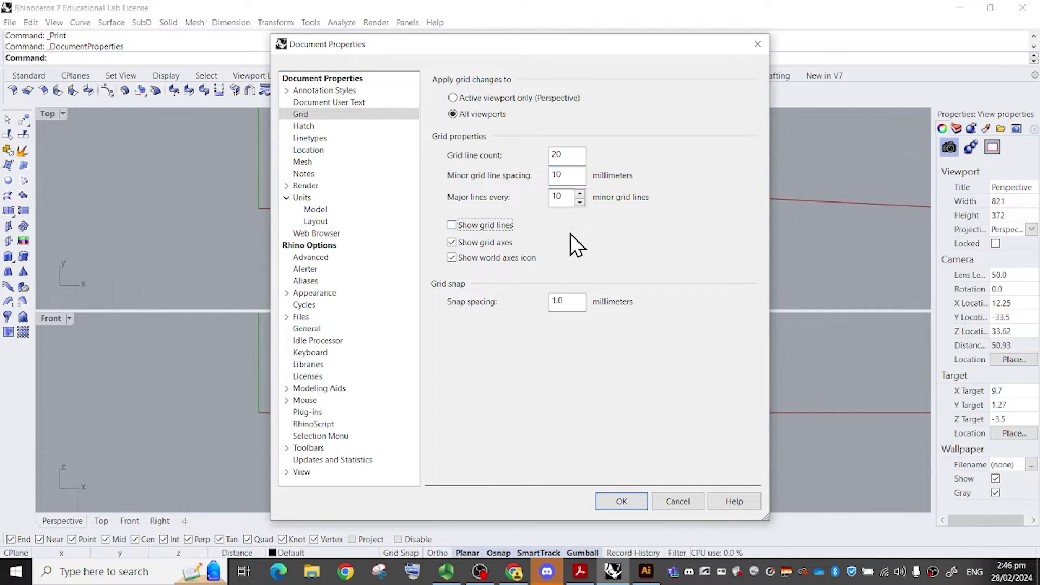
pyautogui.click(479, 226)
pyautogui.click(622, 503)
pyautogui.scroll(-8, 648, 254)
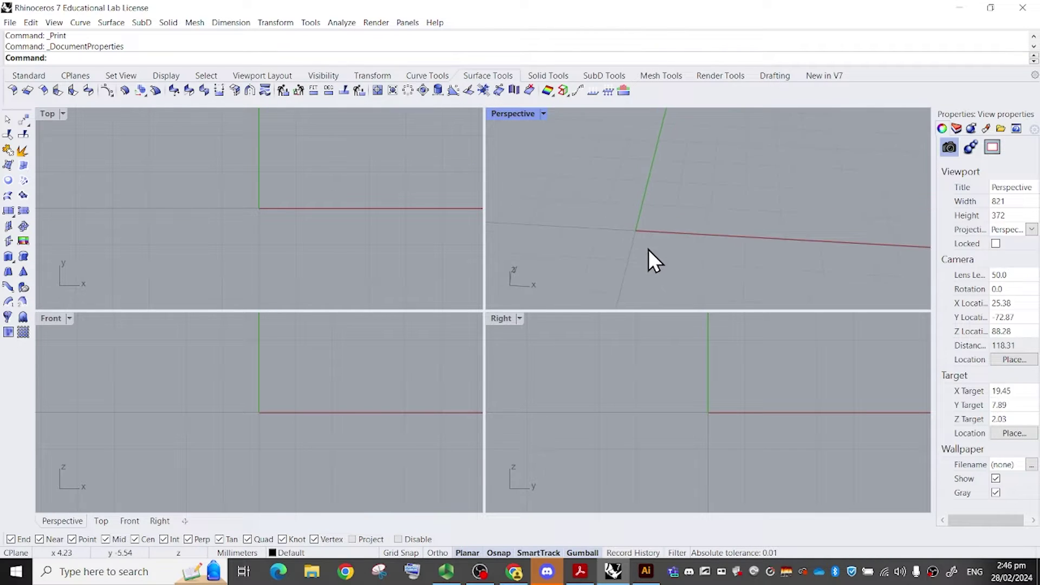
pyautogui.scroll(5, 670, 222)
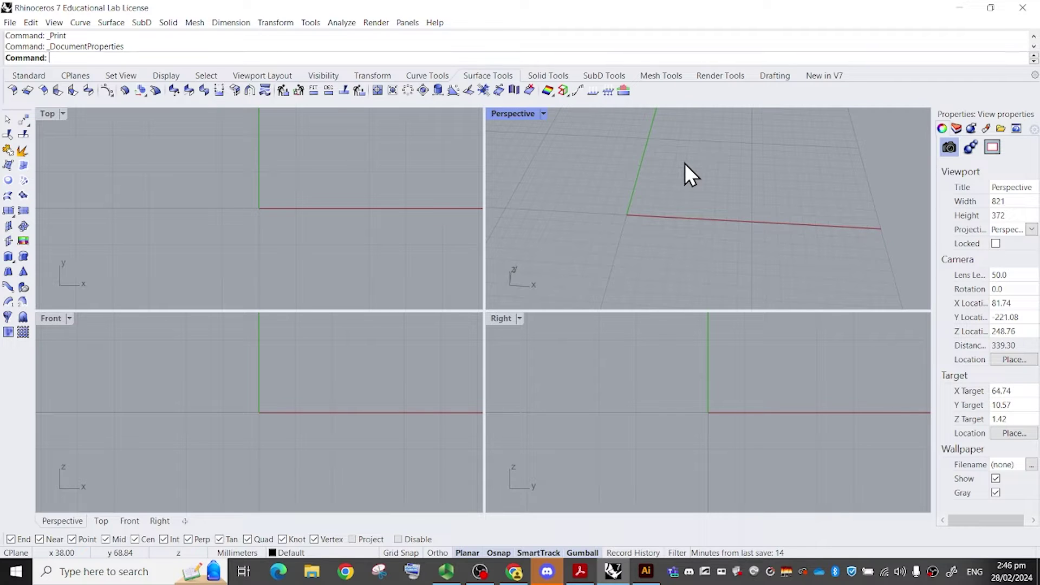
pyautogui.keyDown('shift'); pyautogui.moveTo(697, 204); pyautogui.dragTo(780, 165, button='right'); pyautogui.keyUp('shift')
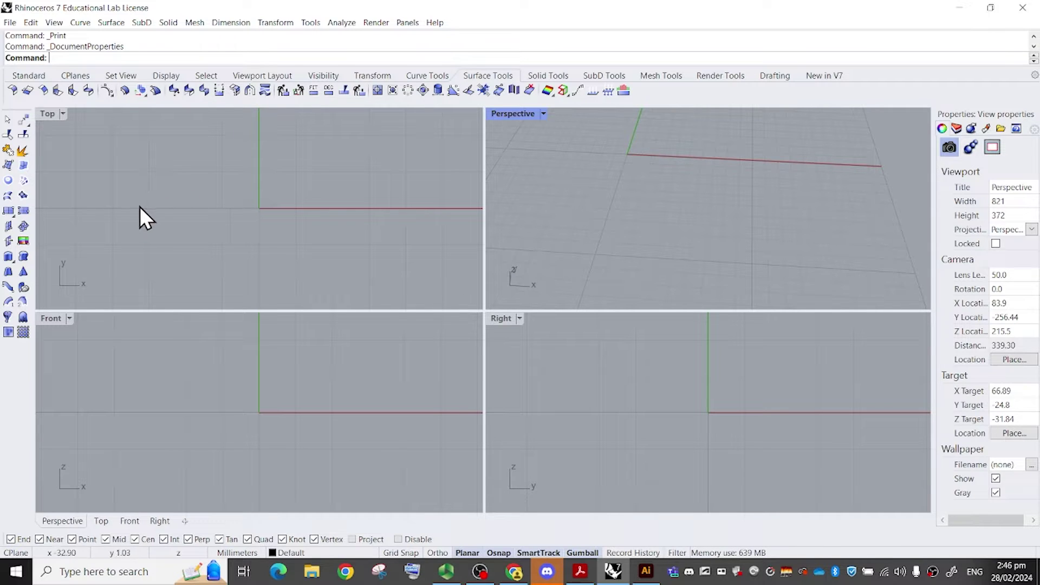
# Switch to the Standard tool set and maximize the Perspective viewport with the grid origin in view.
pyautogui.click(39, 75)
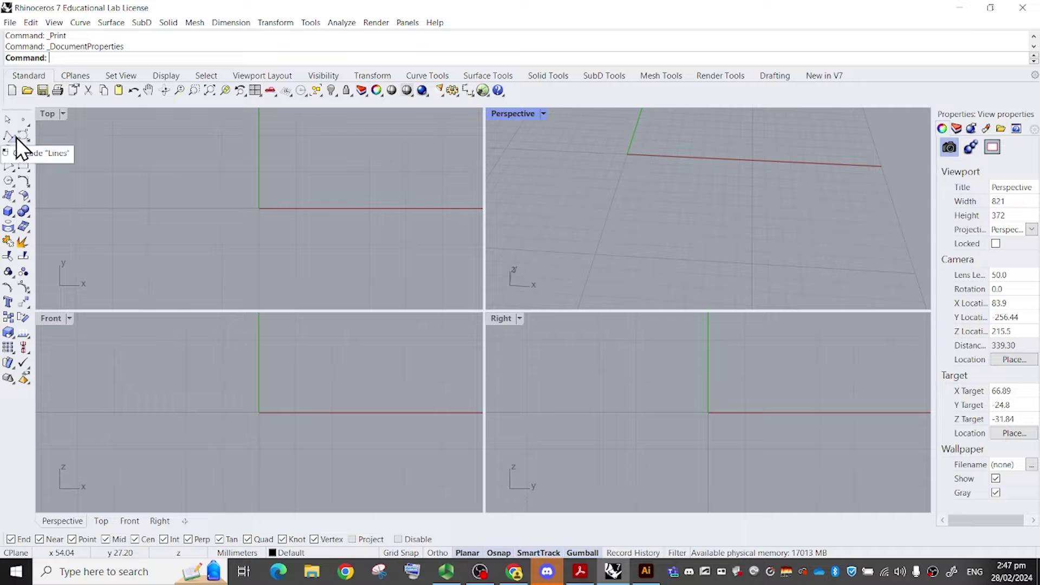
pyautogui.moveTo(665, 170); pyautogui.dragTo(675, 190, button='right')
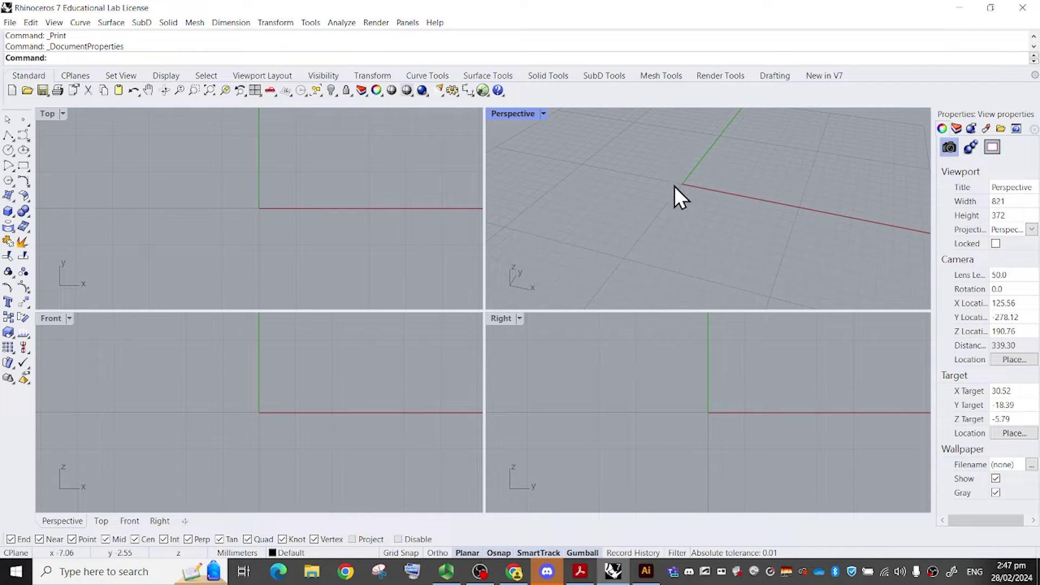
pyautogui.moveTo(681, 183); pyautogui.dragTo(725, 185, button='right')
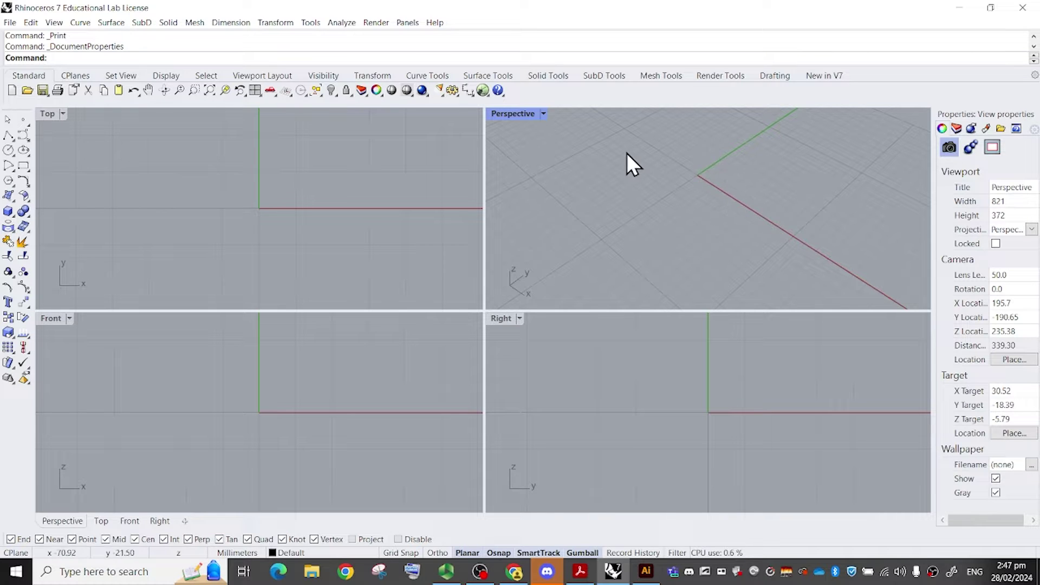
pyautogui.keyDown('shift'); pyautogui.moveTo(627, 157); pyautogui.dragTo(710, 180, button='right'); pyautogui.keyUp('shift')
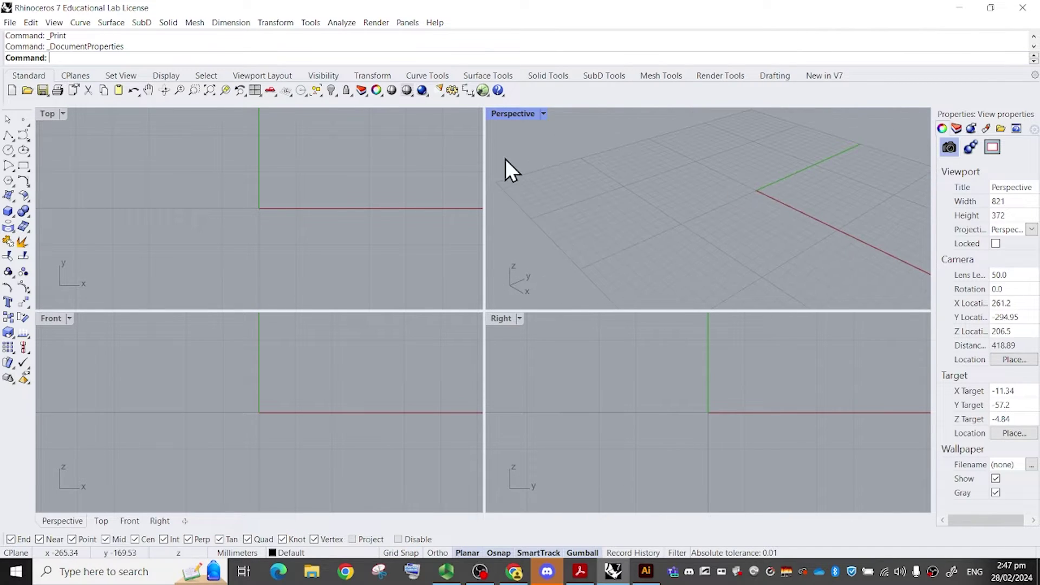
pyautogui.doubleClick(508, 114)
pyautogui.keyDown('shift'); pyautogui.moveTo(602, 198); pyautogui.dragTo(553, 237, button='right'); pyautogui.keyUp('shift')
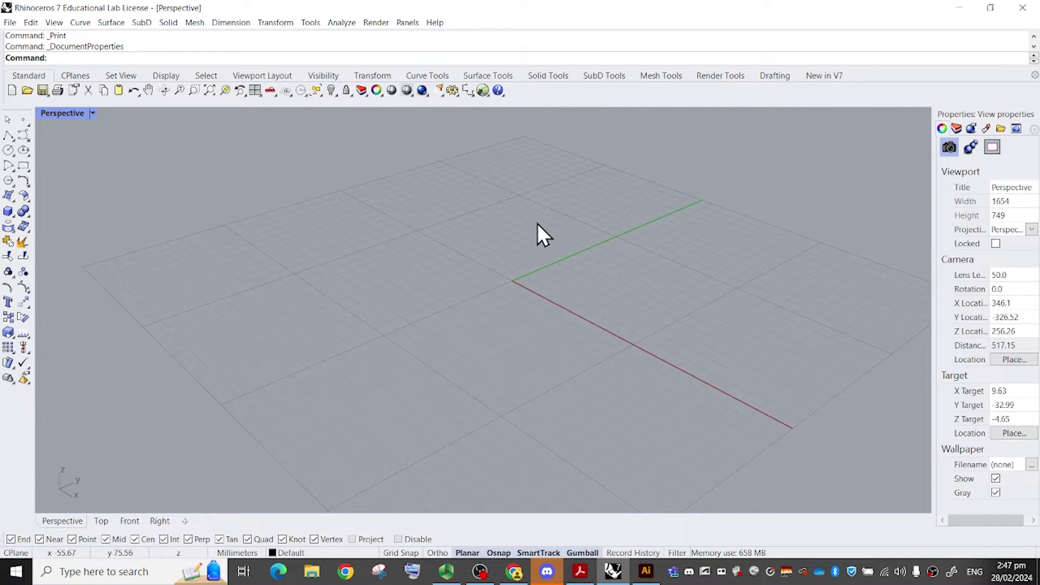
pyautogui.moveTo(518, 275)
pyautogui.keyDown('ctrl'); pyautogui.mouseDown(button='right')
pyautogui.moveTo(517, 238)
pyautogui.moveTo(512, 307)
pyautogui.moveTo(511, 237)
pyautogui.moveTo(510, 287)
pyautogui.moveTo(504, 270)
pyautogui.mouseUp(button='right'); pyautogui.keyUp('ctrl')
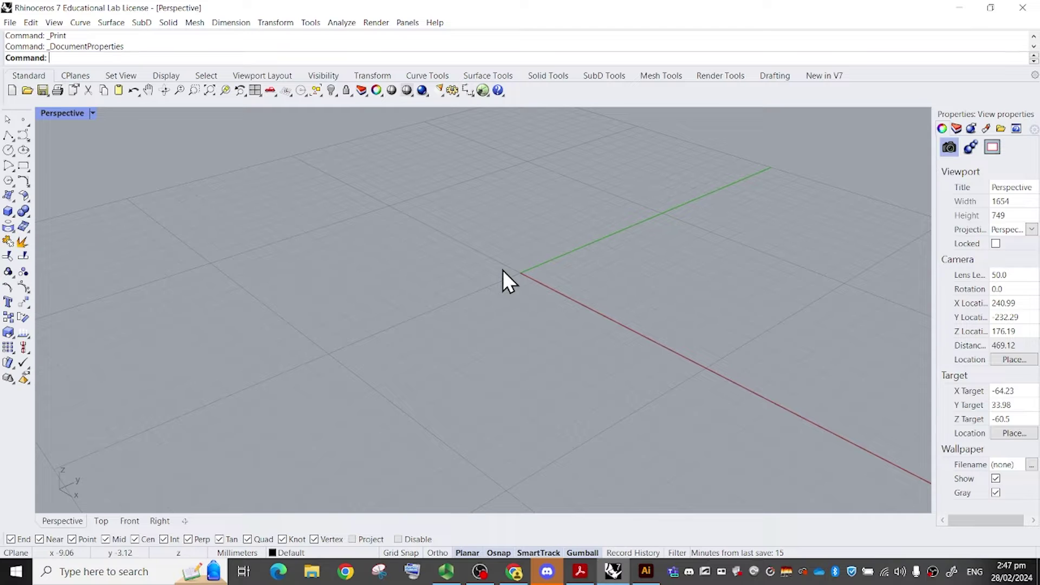
pyautogui.click(10, 139)
pyautogui.scroll(-5, 459, 238)
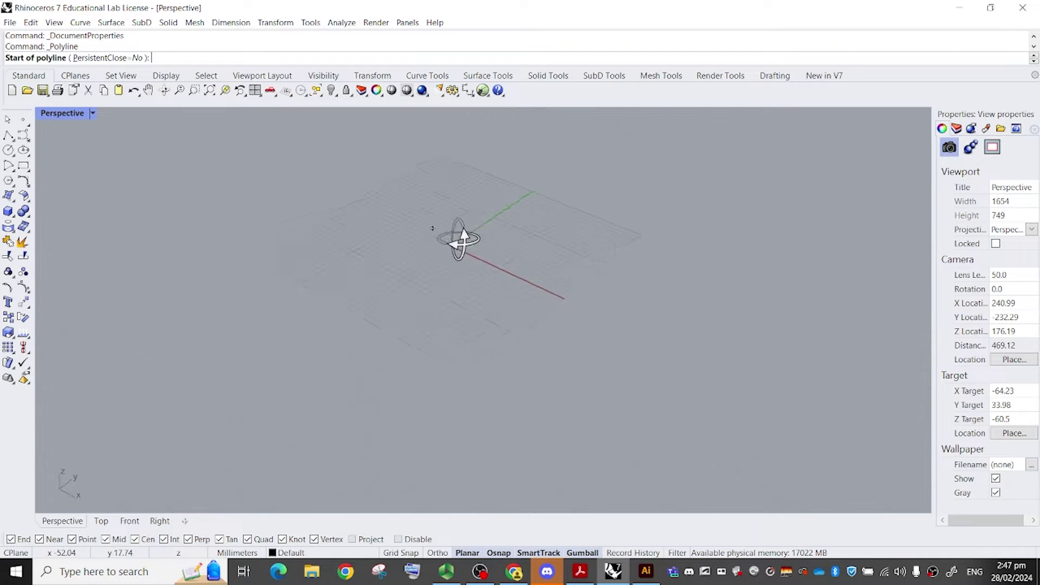
pyautogui.moveTo(459, 238); pyautogui.dragTo(487, 260, button='right')
pyautogui.doubleClick(56, 109)
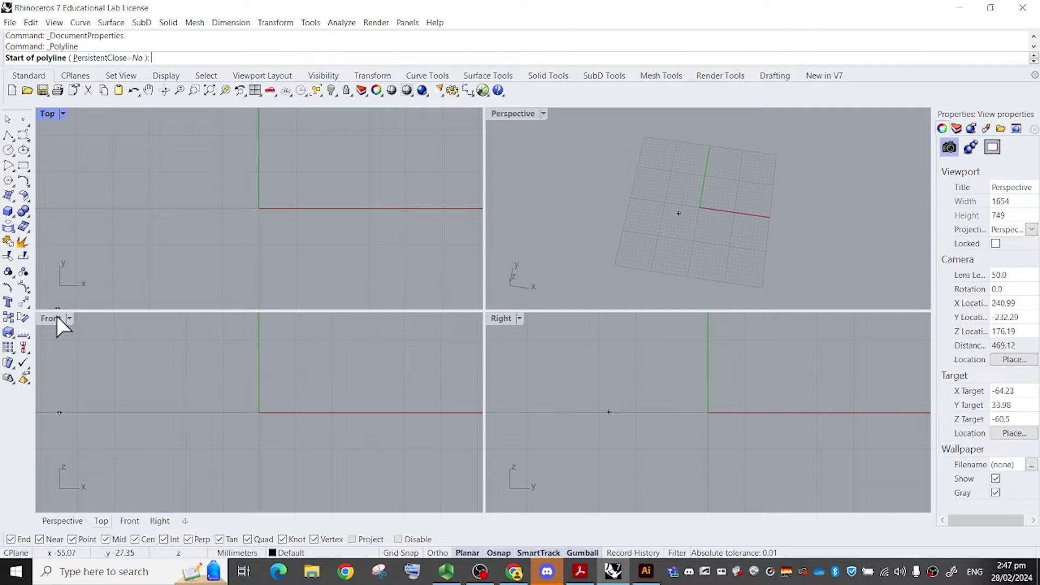
pyautogui.doubleClick(498, 318)
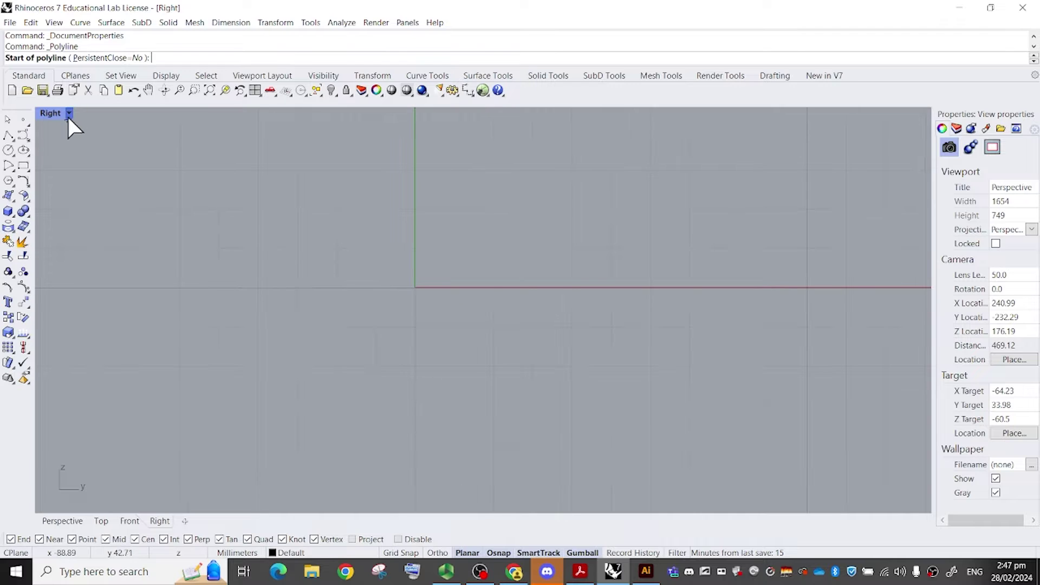
pyautogui.doubleClick(61, 110)
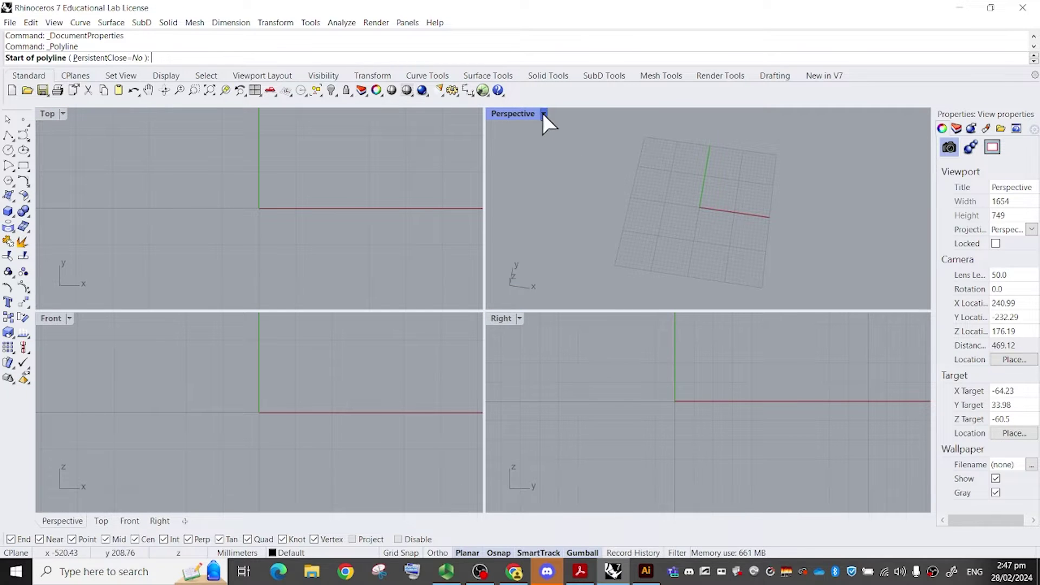
pyautogui.click(543, 114)
pyautogui.moveTo(557, 381)
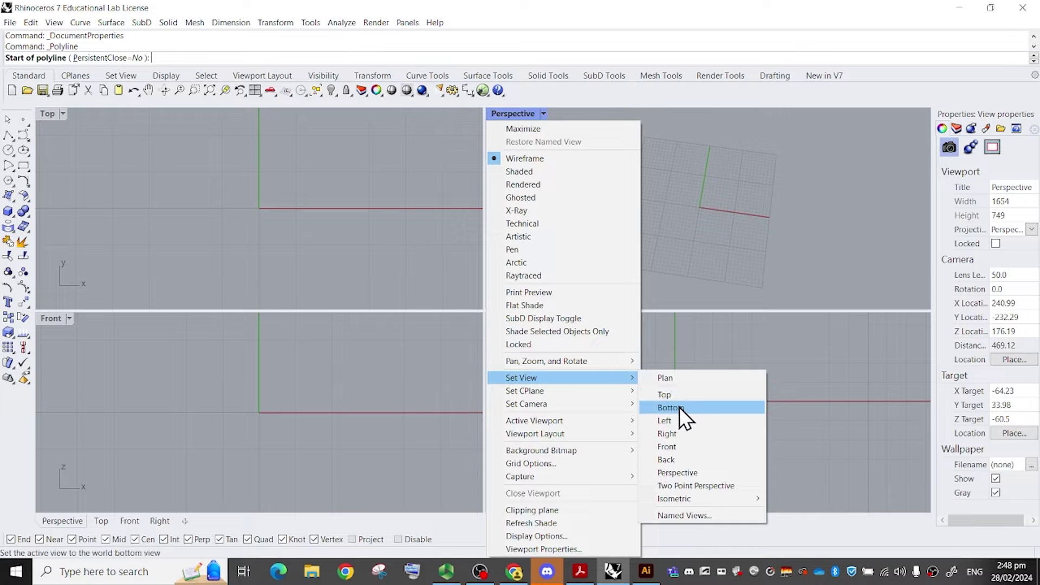
pyautogui.click(680, 180)
pyautogui.press('Escape')
pyautogui.moveTo(660, 196); pyautogui.dragTo(545, 132, button='right')
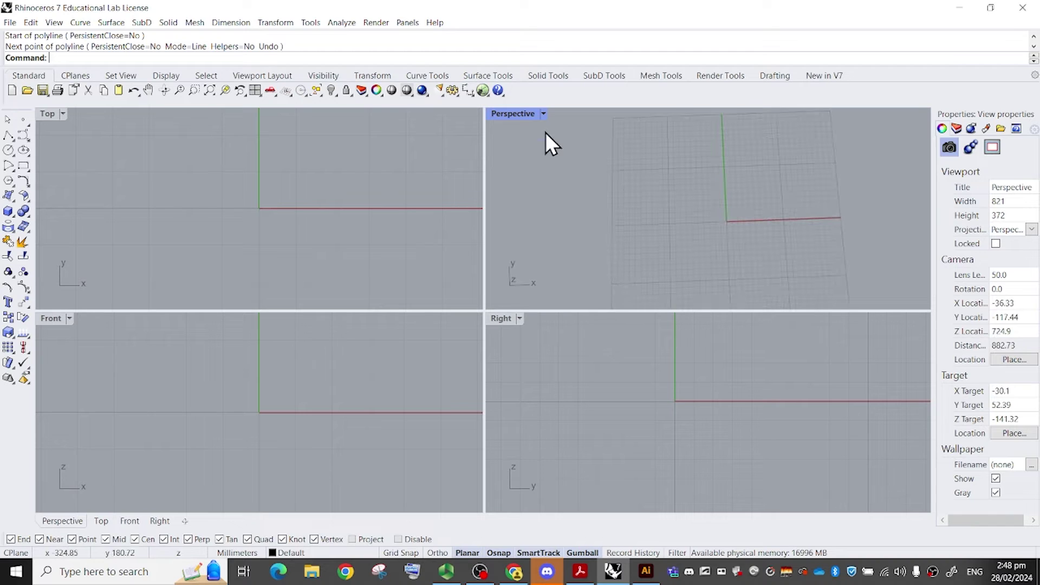
# Return from the maximized Perspective viewport to the four-view layout, and maximize the Top viewport with the grid in view.
pyautogui.doubleClick(508, 113)
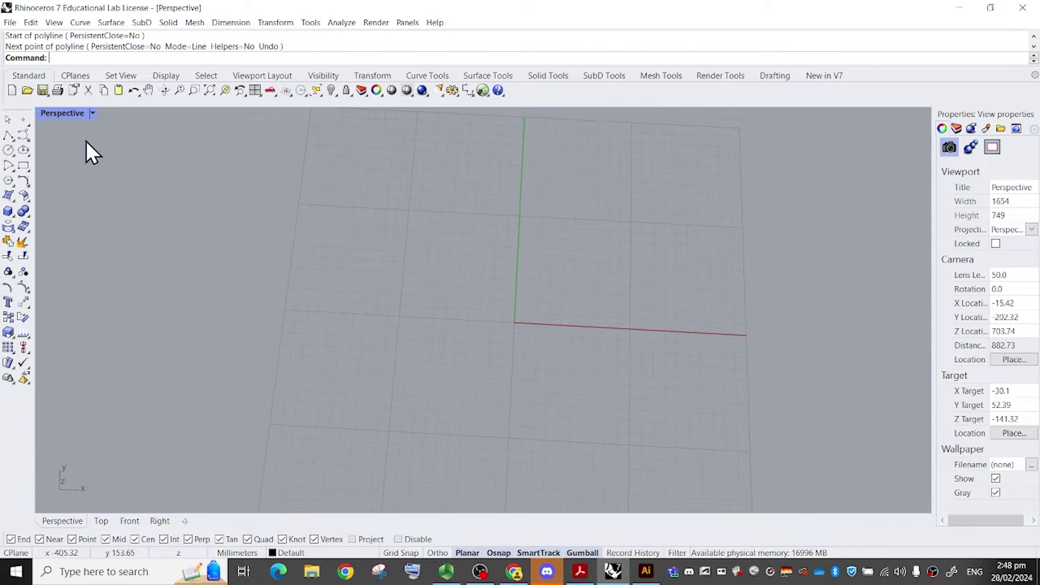
pyautogui.doubleClick(77, 114)
pyautogui.doubleClick(47, 113)
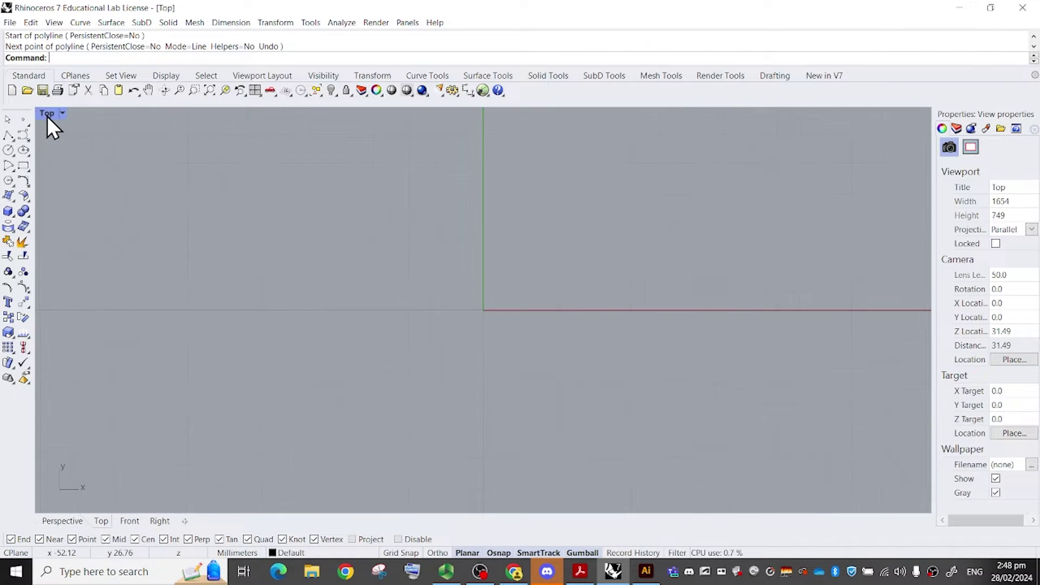
pyautogui.scroll(-6, 365, 271)
pyautogui.moveTo(472, 222); pyautogui.dragTo(406, 282, button='right')
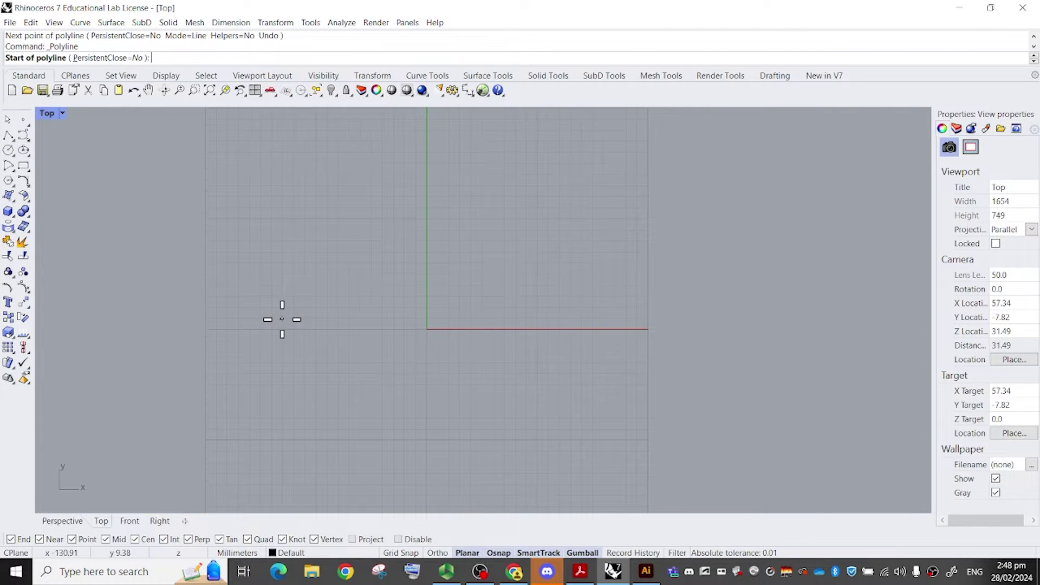
# Abandon the polyline just started and turn on Grid Snap for the following drawing.
pyautogui.click(290, 280)
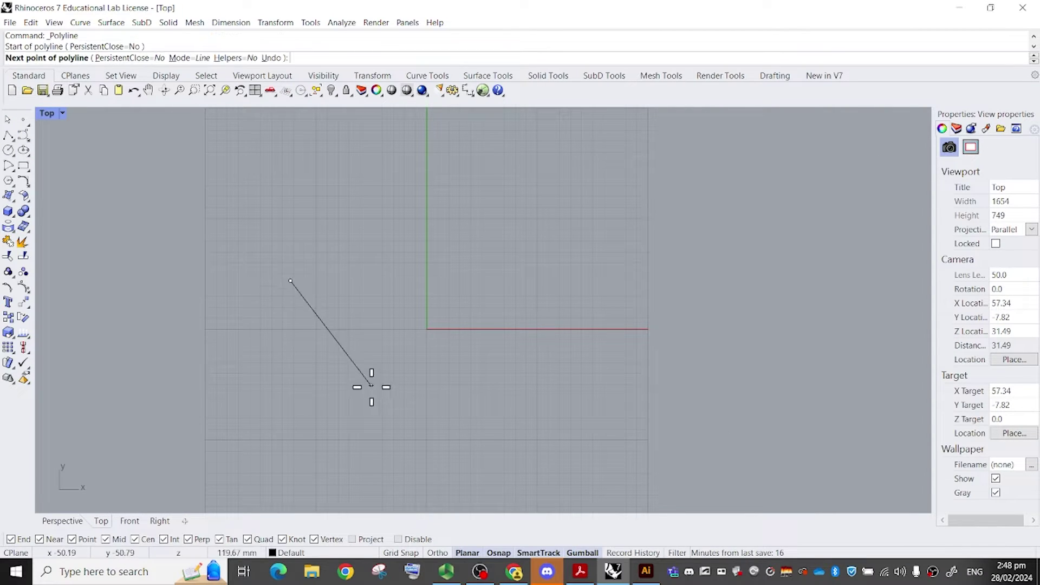
pyautogui.press('Escape')
pyautogui.click(406, 551)
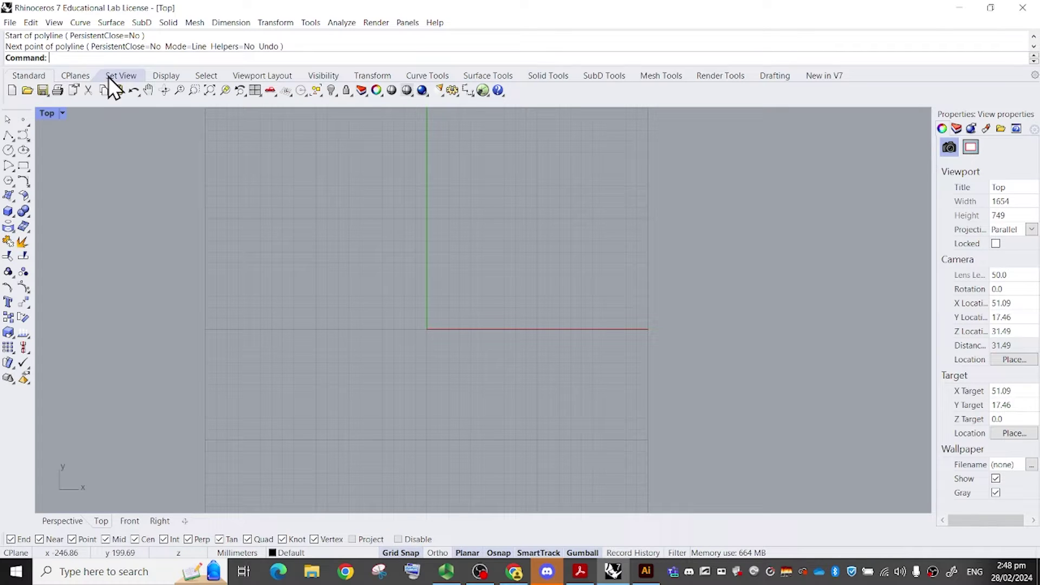
pyautogui.press('Escape')
# Draw an open zigzag polyline through six grid-snapped points above the X axis, crossing the Y axis.
pyautogui.click(9, 139)
pyautogui.click(279, 244)
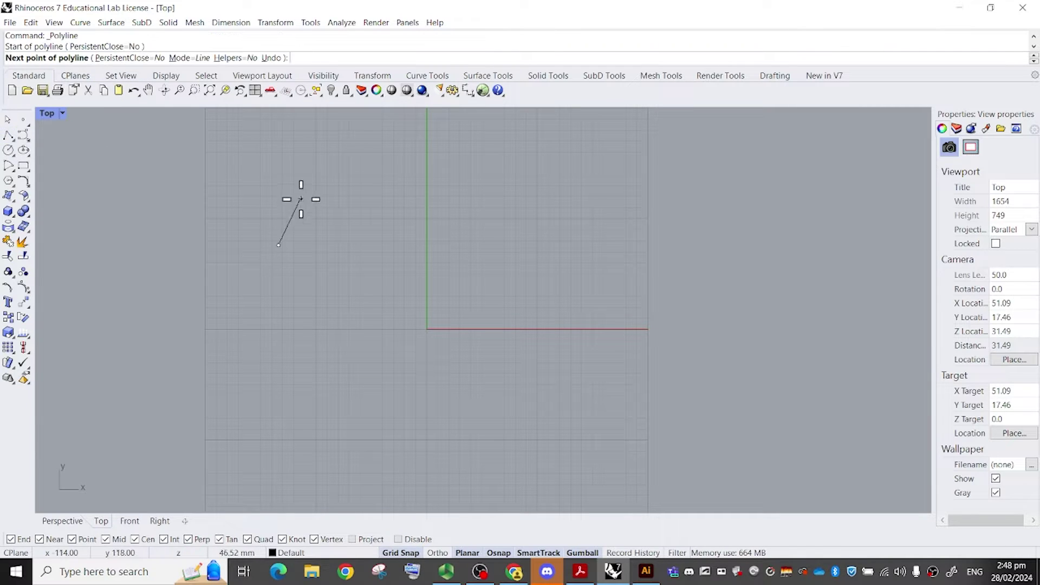
pyautogui.click(303, 198)
pyautogui.click(357, 304)
pyautogui.click(398, 228)
pyautogui.click(550, 236)
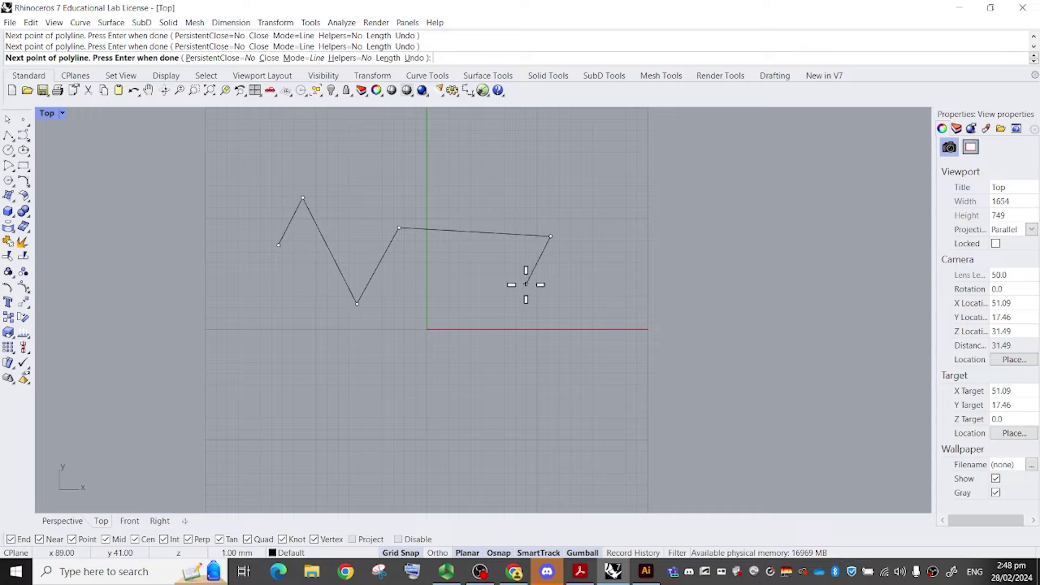
pyautogui.click(524, 280)
pyautogui.press('Return')
# Move the zigzag polyline down and to the right so its fourth point sits at the Y axis, and deselect it.
pyautogui.moveTo(517, 254); pyautogui.dragTo(518, 254)
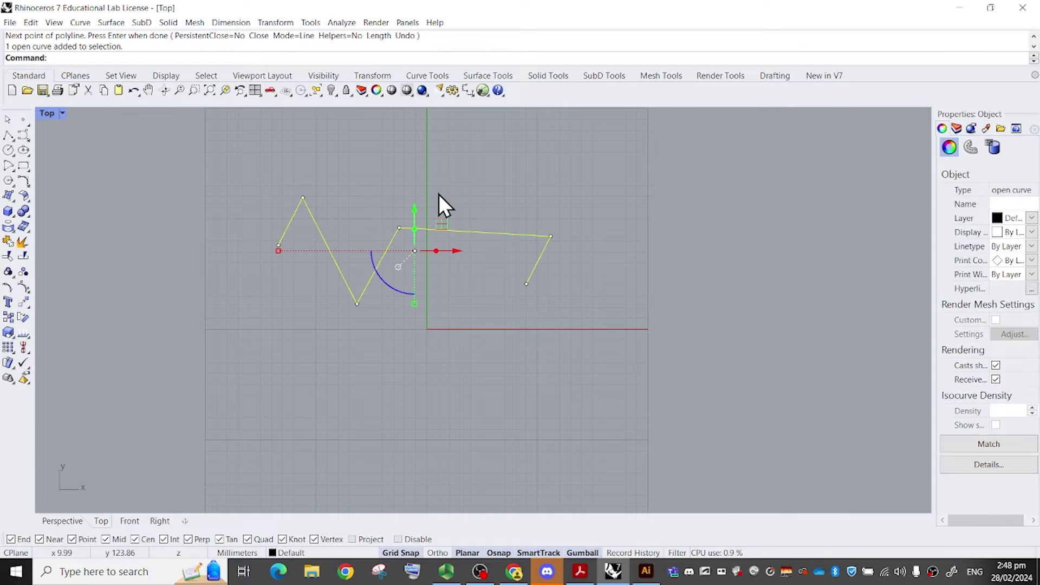
pyautogui.moveTo(417, 209); pyautogui.dragTo(419, 240)
pyautogui.moveTo(459, 281); pyautogui.dragTo(489, 281)
pyautogui.click(541, 188)
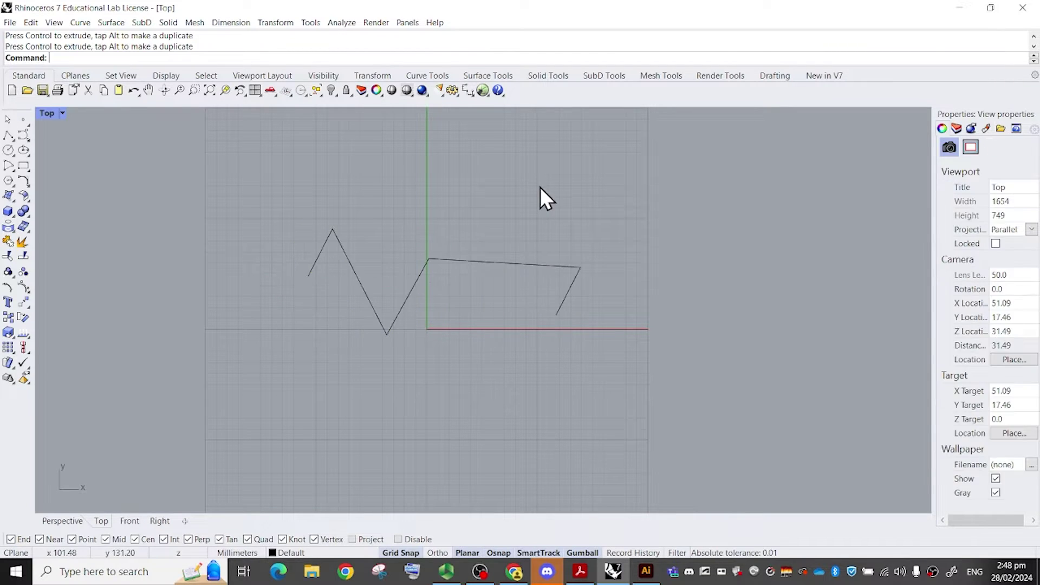
# Draw an open wavy degree-3 control point curve with six points above the polyline.
pyautogui.click(24, 132)
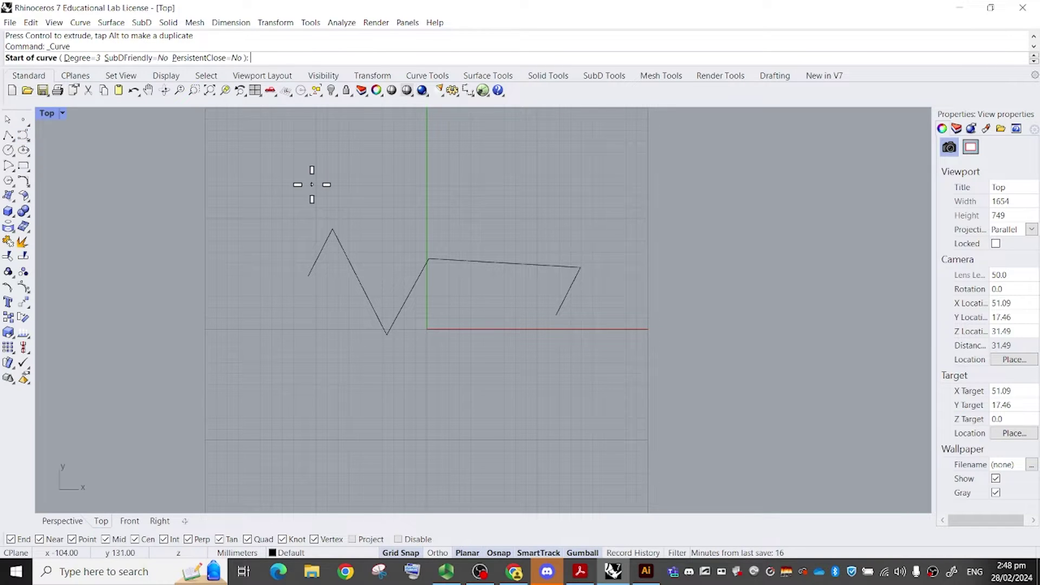
pyautogui.moveTo(313, 181); pyautogui.dragTo(321, 243, button='right')
pyautogui.click(282, 237)
pyautogui.click(333, 119)
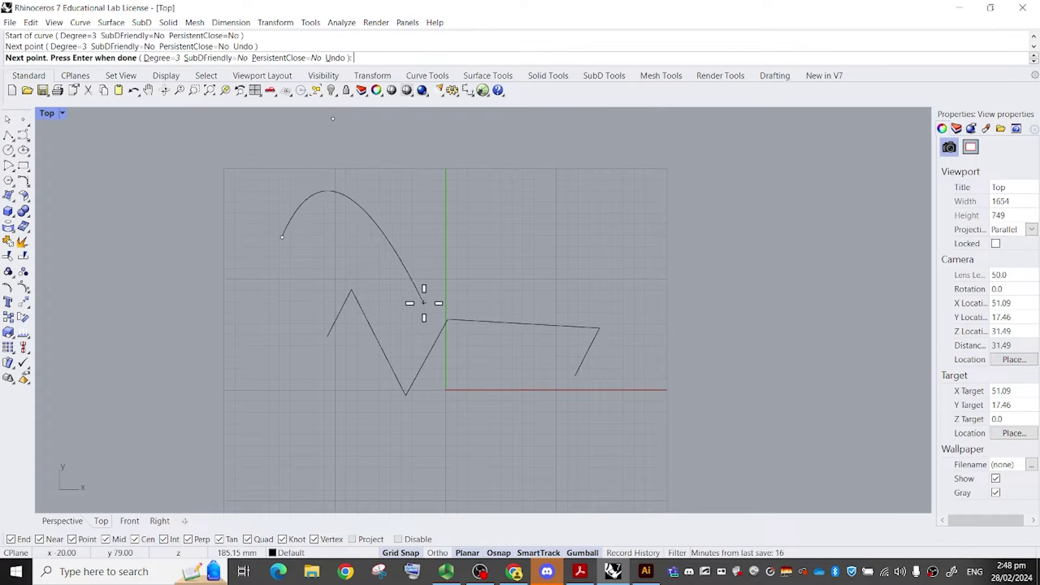
pyautogui.click(424, 302)
pyautogui.click(493, 163)
pyautogui.click(551, 241)
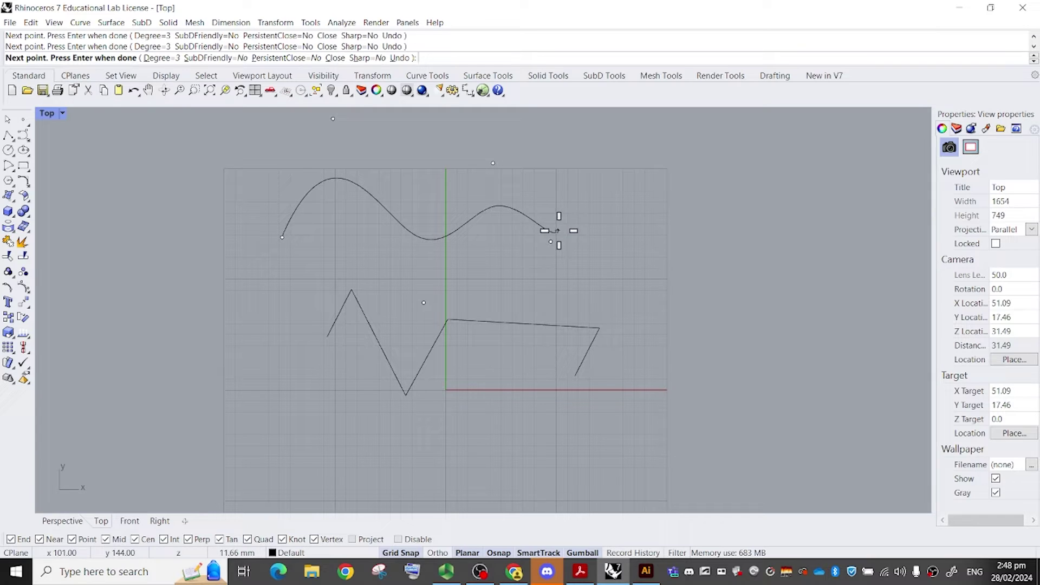
pyautogui.click(564, 185)
pyautogui.press('Return')
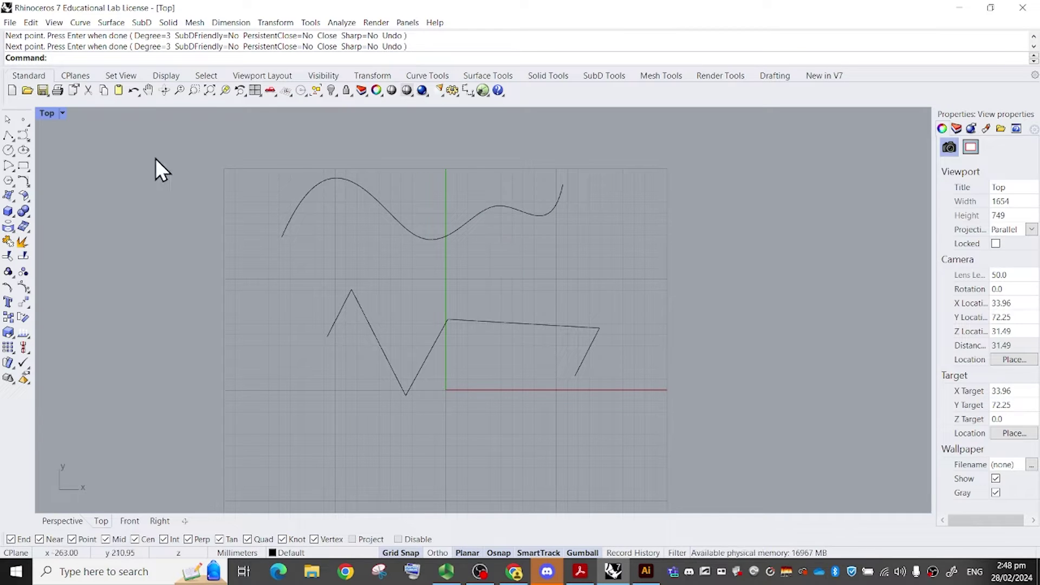
# Draw a circle from its centre above the polyline's right end, below the end of the wavy curve.
pyautogui.click(9, 150)
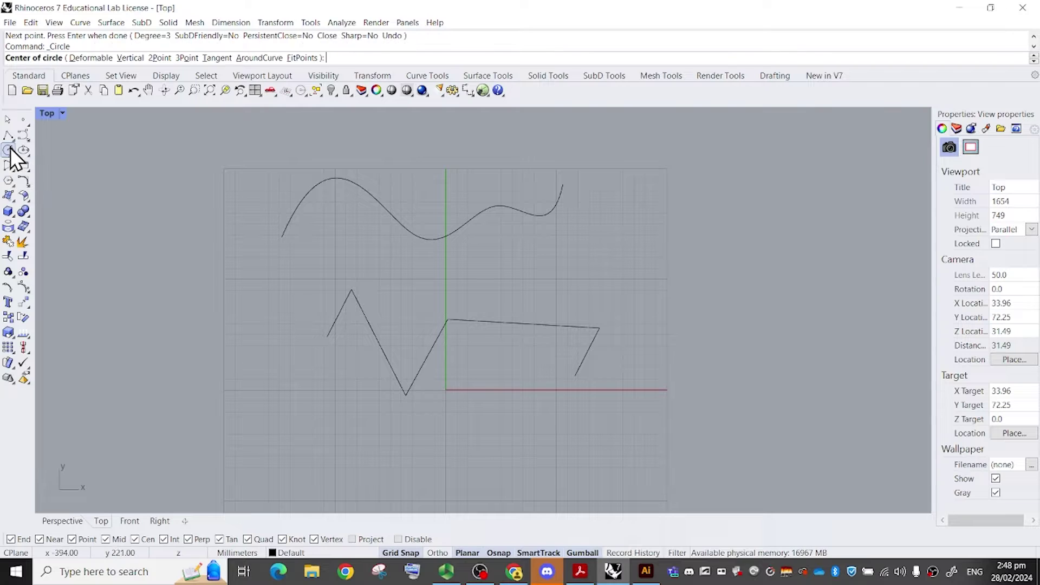
pyautogui.scroll(-2, 520, 271)
pyautogui.scroll(2, 527, 272)
pyautogui.moveTo(563, 264); pyautogui.dragTo(535, 255, button='right')
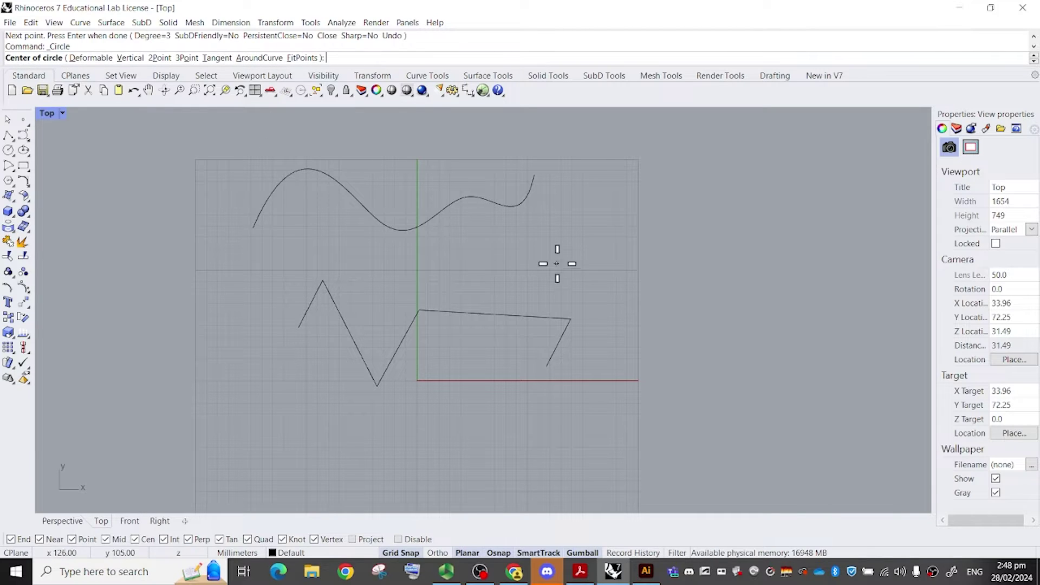
pyautogui.click(575, 249)
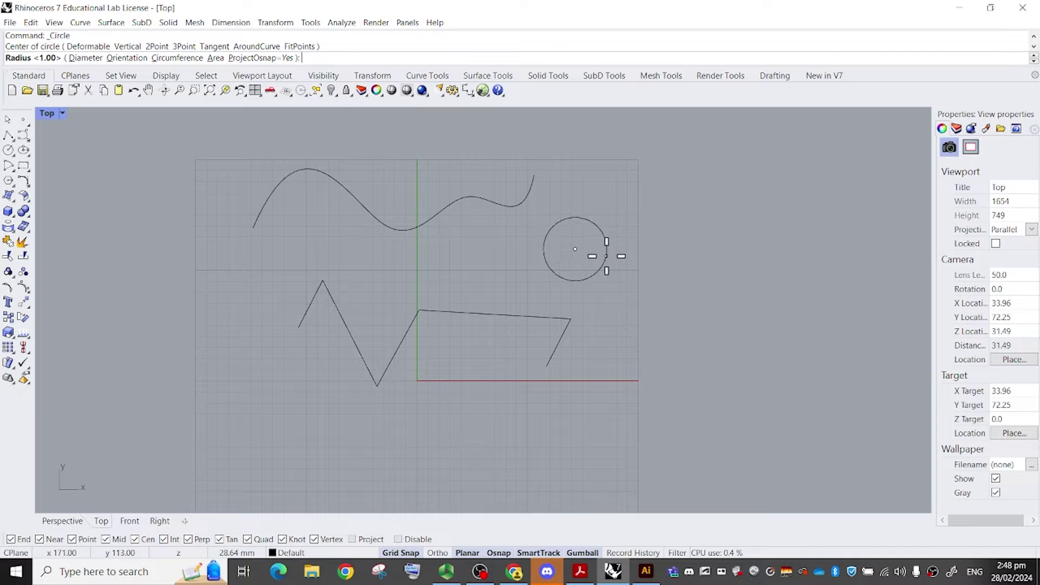
pyautogui.click(614, 257)
pyautogui.click(610, 267)
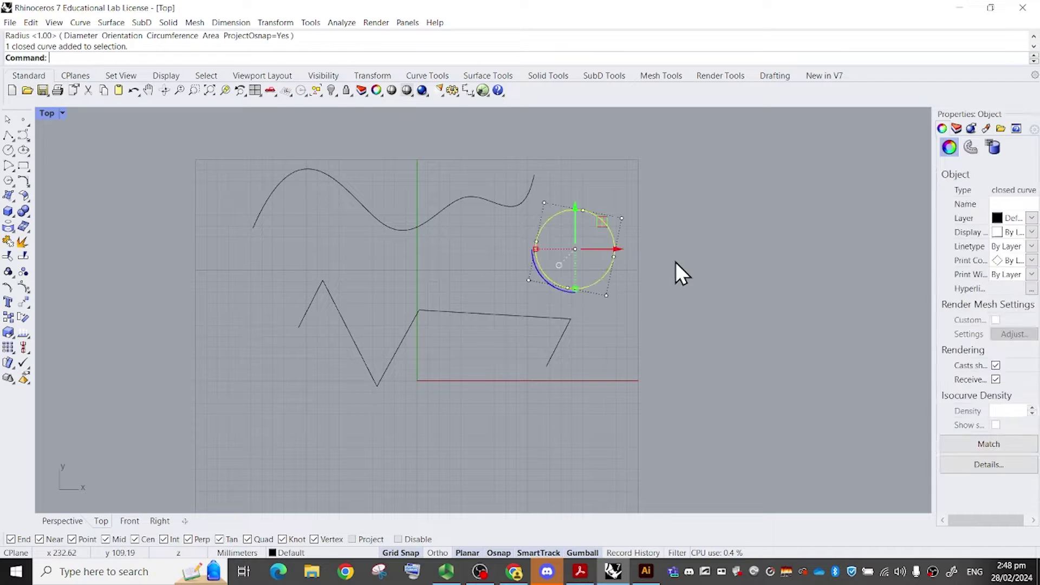
pyautogui.click(675, 262)
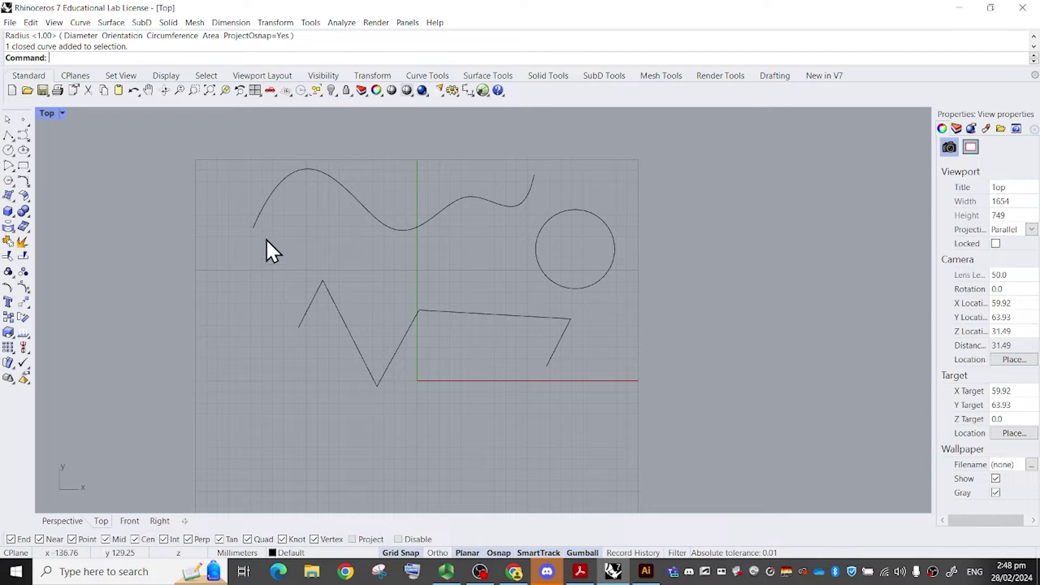
# Draw a wide horizontal ellipse from its centre between the wavy curve and the polyline, with its first axis vertical.
pyautogui.click(24, 147)
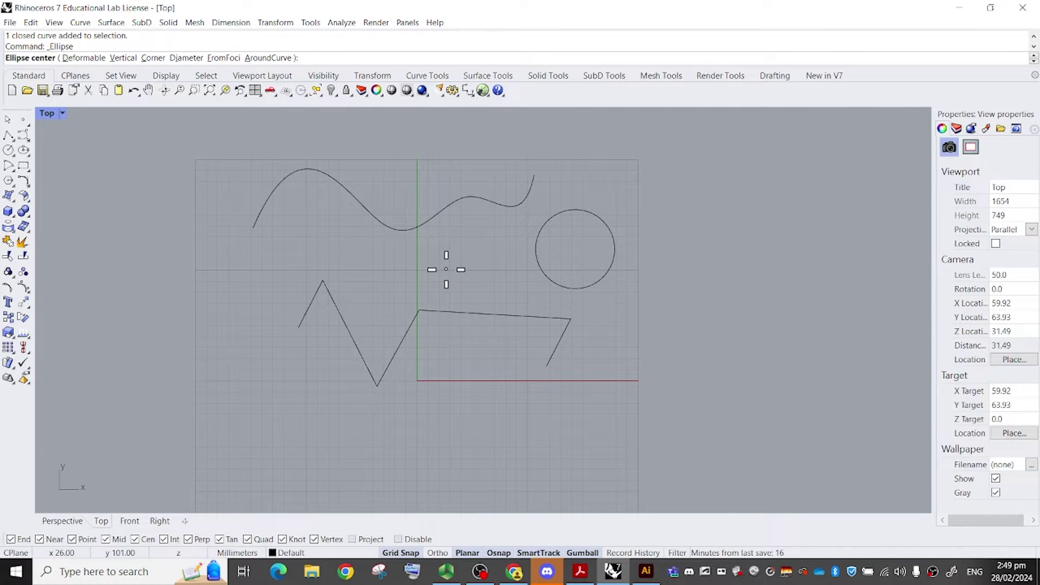
pyautogui.moveTo(442, 272); pyautogui.dragTo(466, 289, button='right')
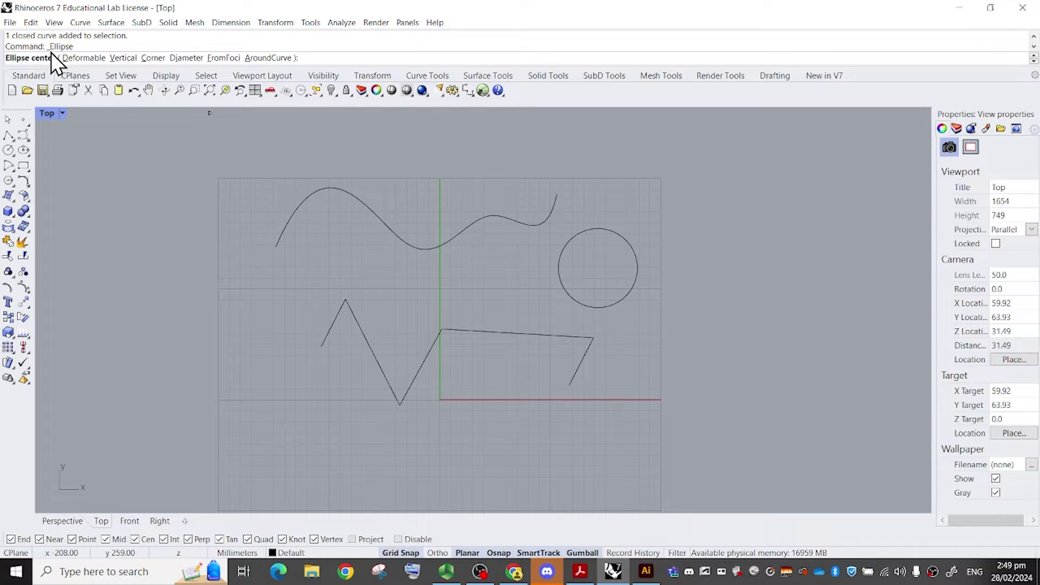
pyautogui.click(484, 272)
pyautogui.click(483, 245)
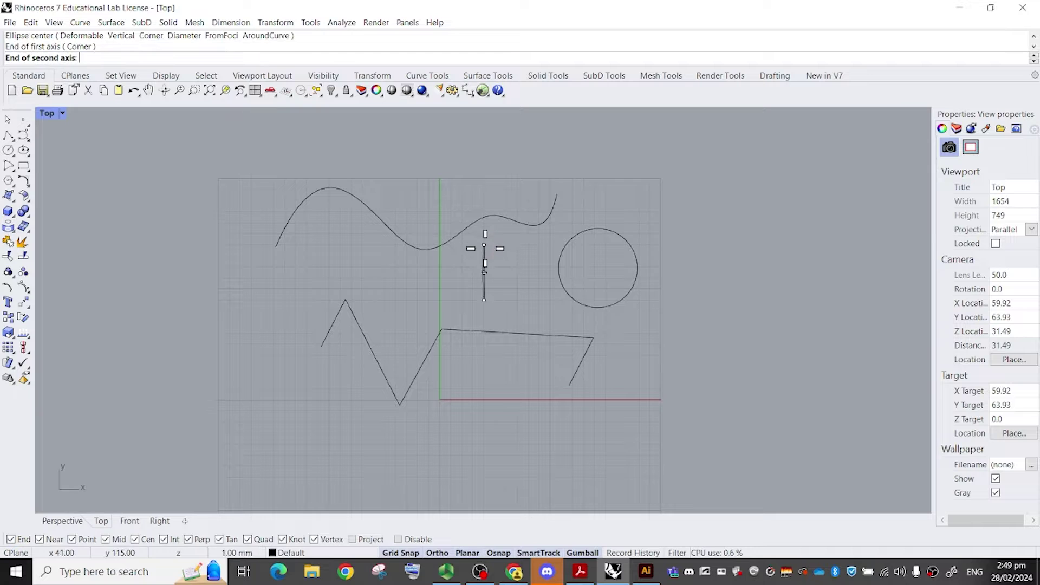
pyautogui.click(408, 296)
# Move the ellipse left and slightly down so it is clear of the circle and the wavy curve.
pyautogui.click(527, 277)
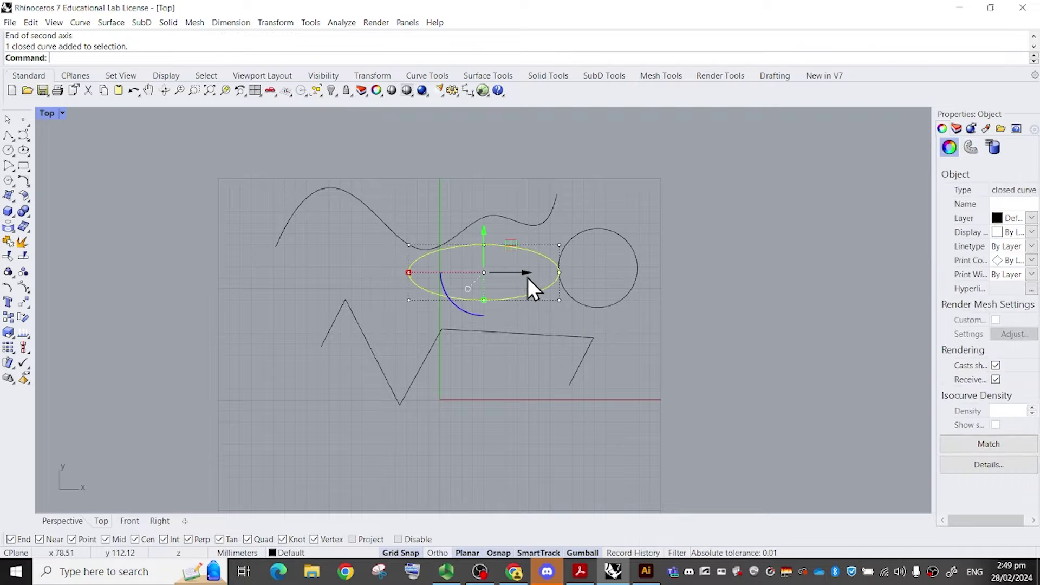
pyautogui.write('N')
pyautogui.press('Return')
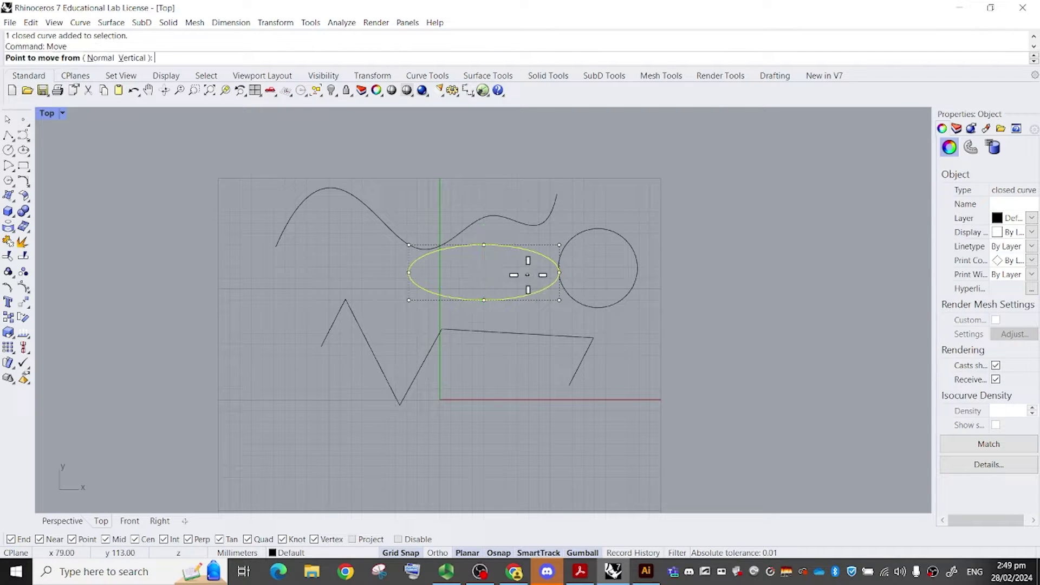
pyautogui.click(523, 282)
pyautogui.press('Escape')
pyautogui.press('Escape')
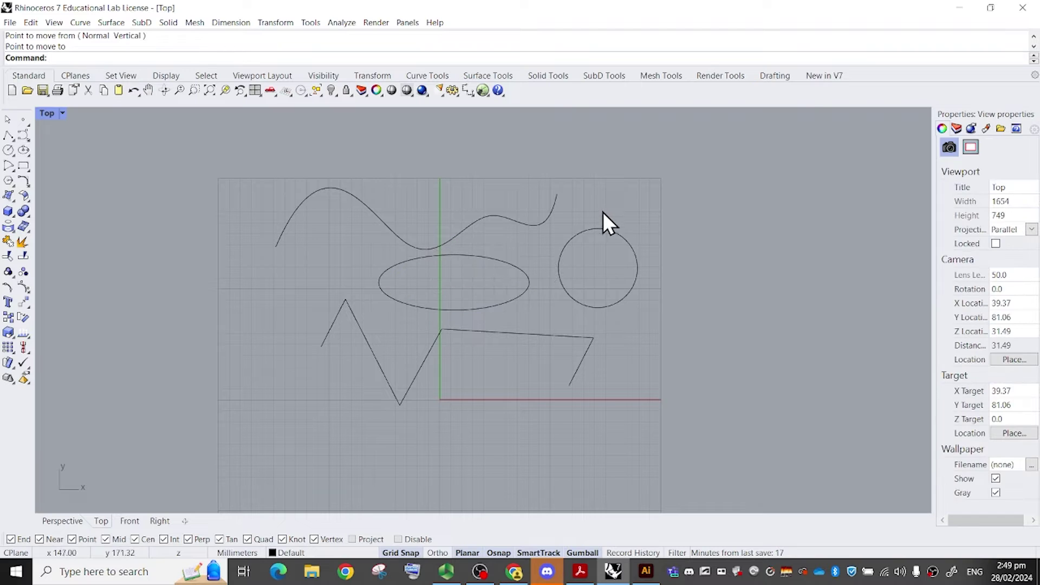
# Draw an upward-bulging arc from its centre, start and end points to the left of the zigzag polyline.
pyautogui.click(9, 168)
pyautogui.scroll(3, 395, 209)
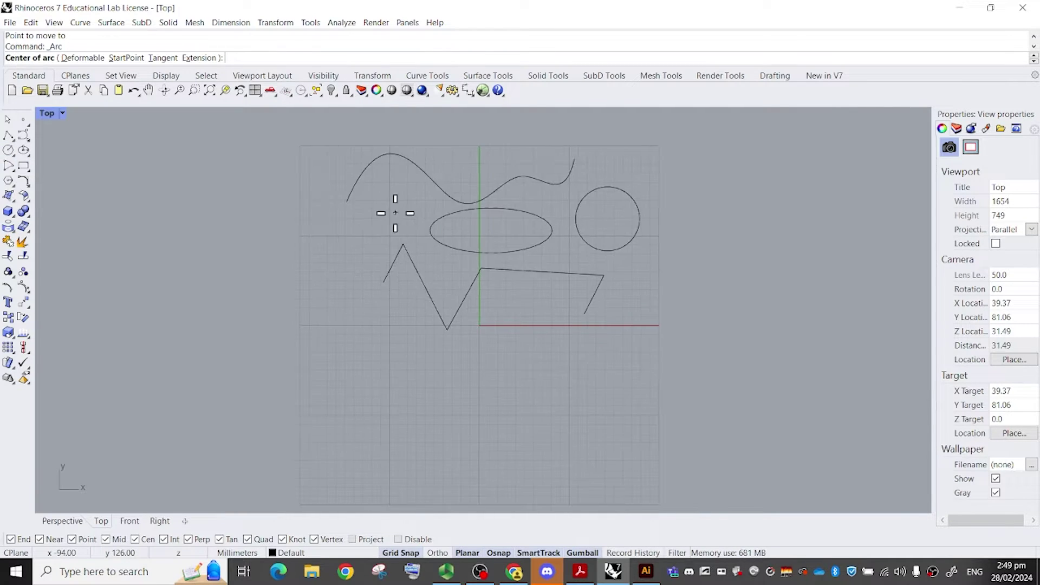
pyautogui.click(328, 325)
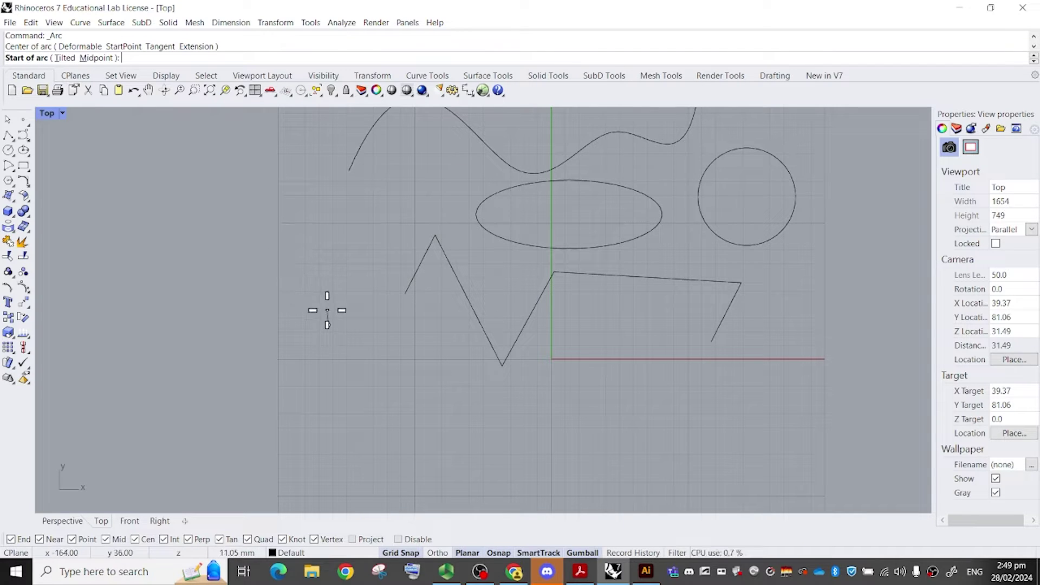
pyautogui.click(271, 236)
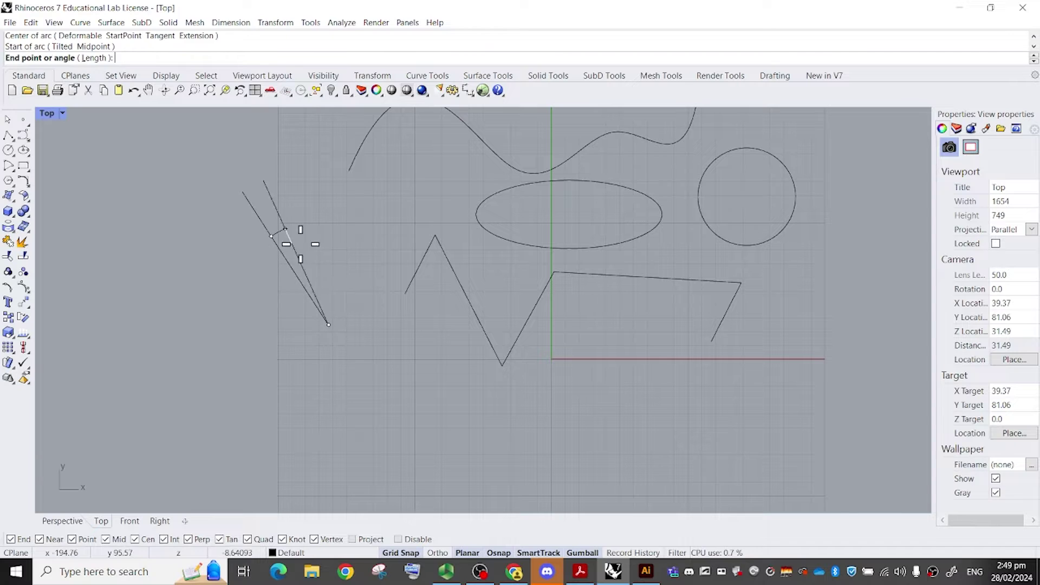
pyautogui.click(397, 262)
# Move the arc down and rotate it counterclockwise so it bulges left beside the polyline's left end.
pyautogui.click(347, 222)
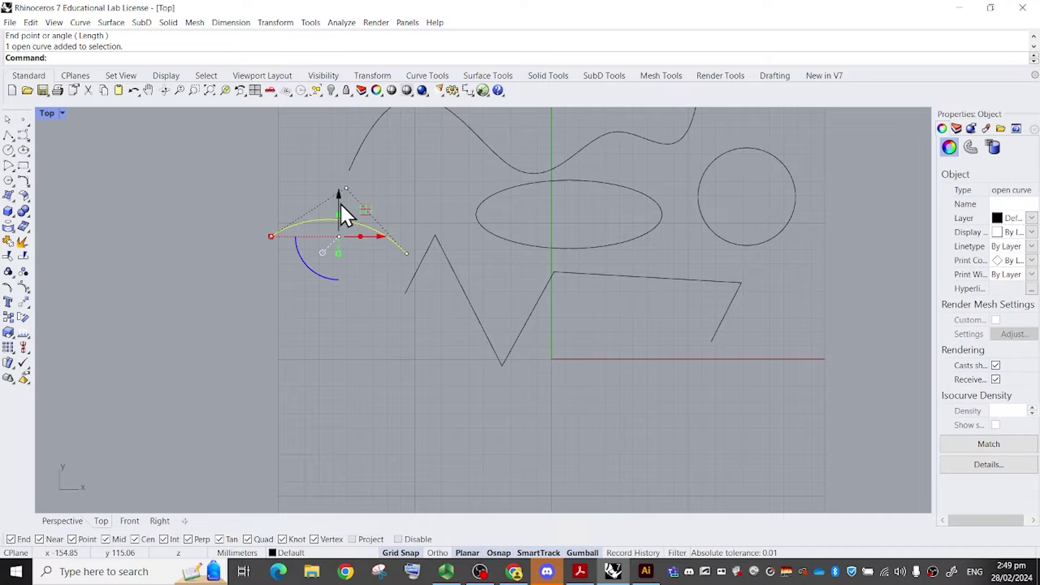
pyautogui.moveTo(341, 204); pyautogui.dragTo(341, 230)
pyautogui.moveTo(310, 296); pyautogui.dragTo(392, 337)
pyautogui.click(374, 210)
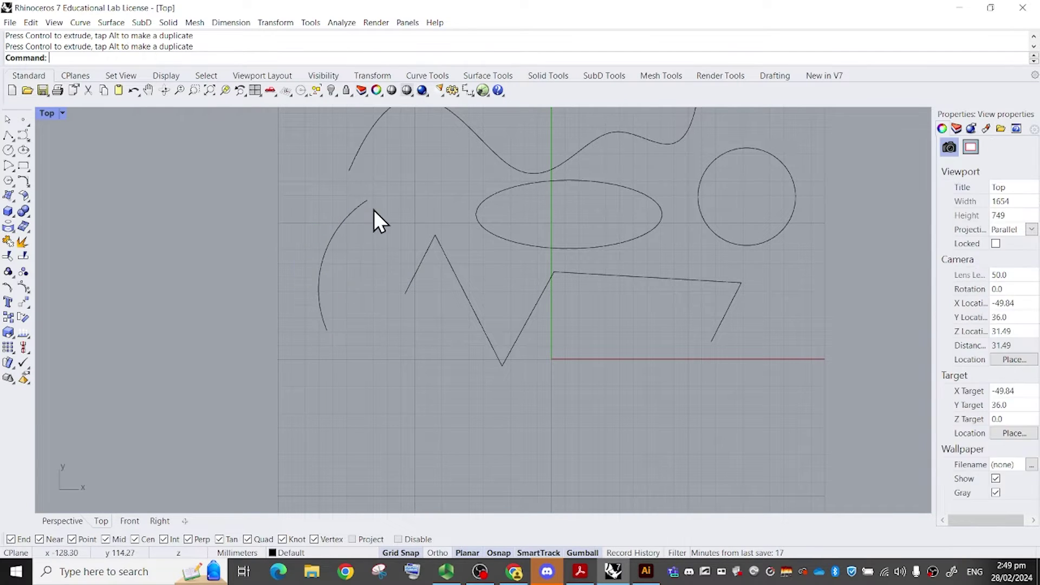
pyautogui.click(374, 209)
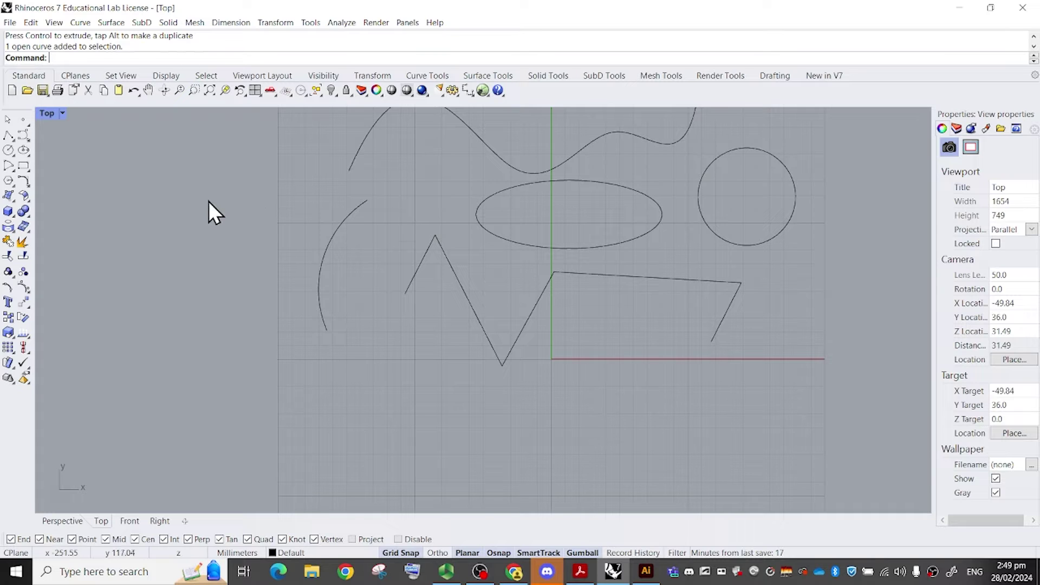
# Draw a wide rectangle by two opposite corners just below the X axis, right of the Y axis.
pyautogui.click(25, 162)
pyautogui.scroll(-4, 458, 277)
pyautogui.moveTo(485, 321); pyautogui.dragTo(447, 291, button='right')
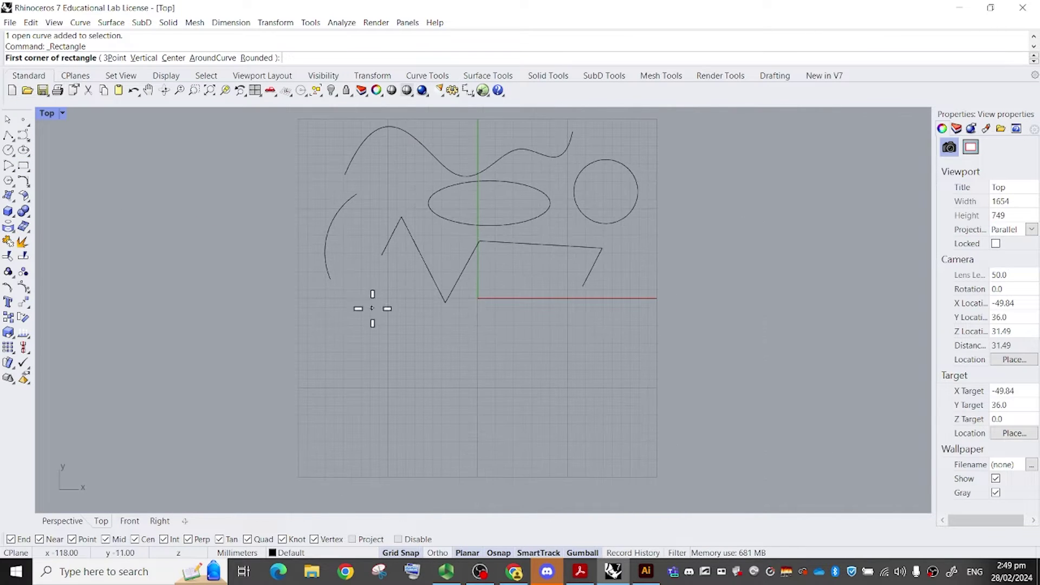
pyautogui.click(499, 311)
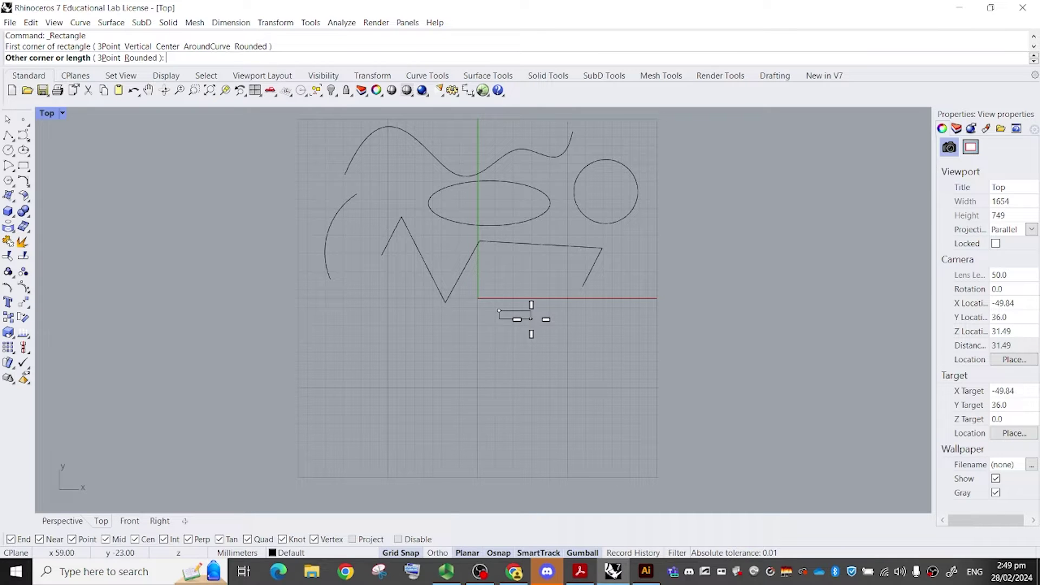
pyautogui.click(616, 360)
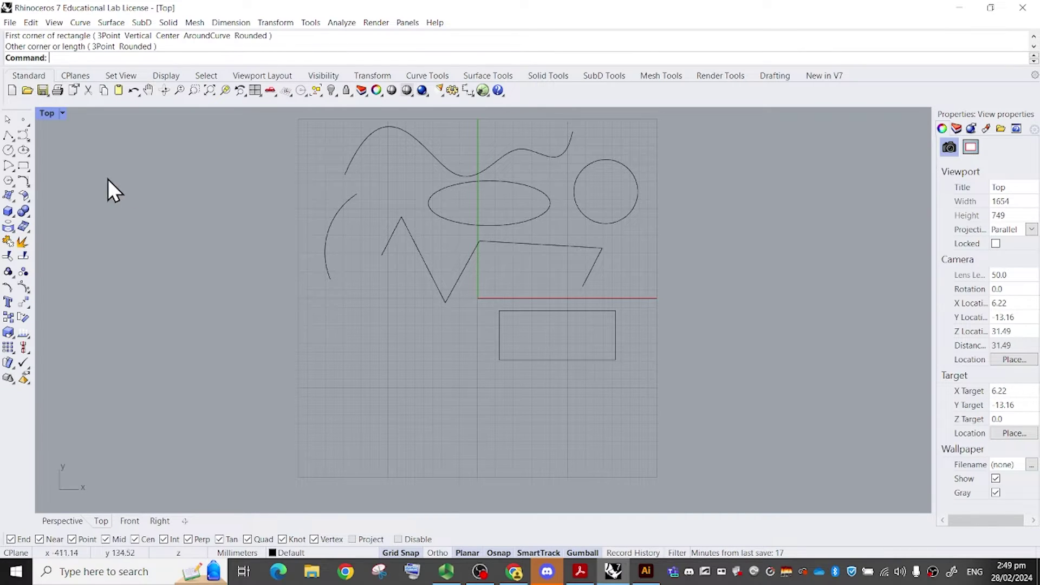
# Draw a 100 mm by 40 mm rectangle from a corner just below the X axis, beneath the arc's lower end.
pyautogui.click(23, 165)
pyautogui.click(347, 319)
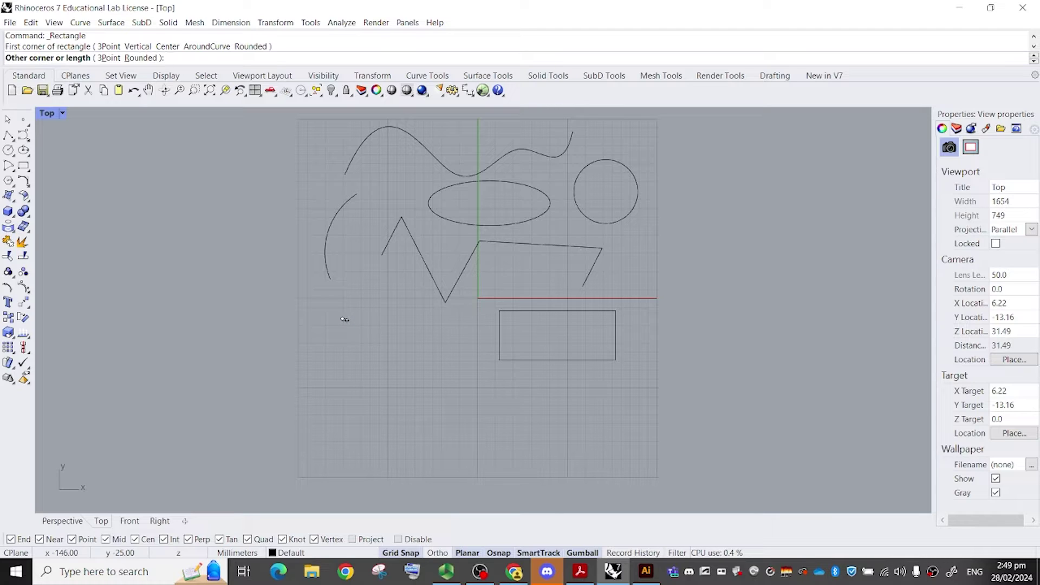
pyautogui.write('100')
pyautogui.press('Return')
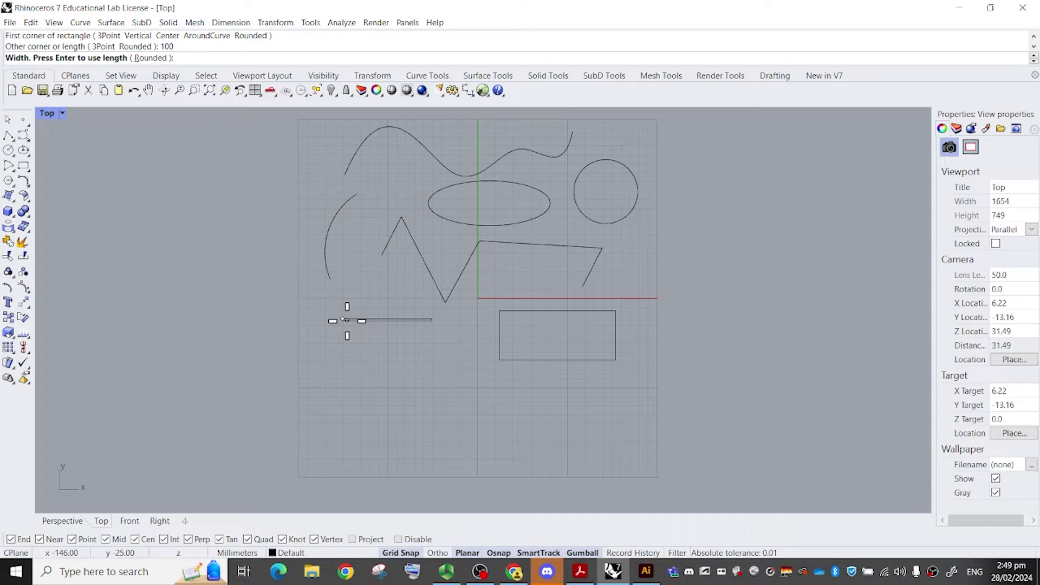
pyautogui.write('40')
pyautogui.press('Return')
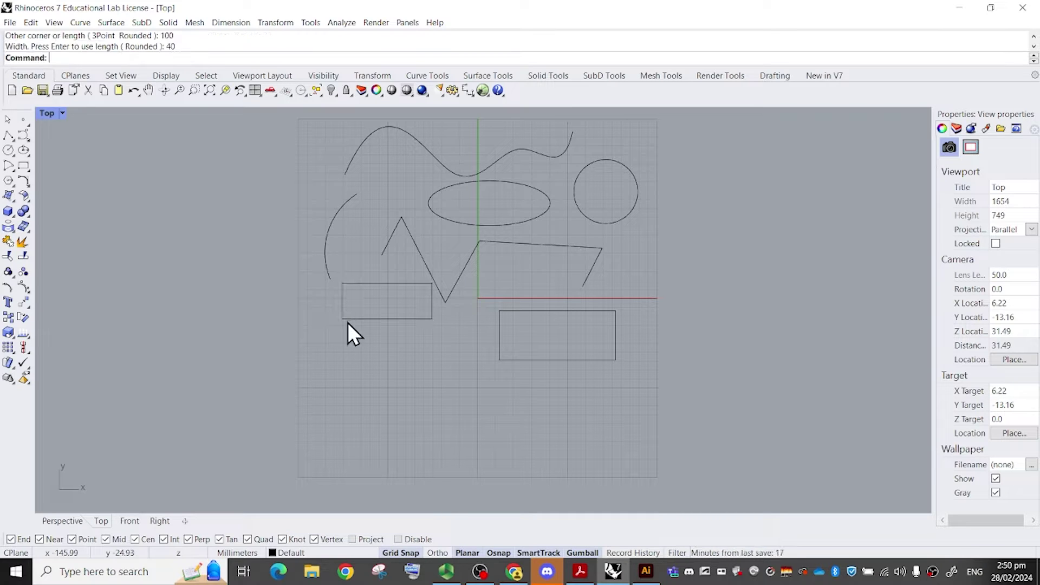
# Move the 100 by 40 mm rectangle straight down so it lies below the X axis, clear of the zigzag polyline.
pyautogui.click(369, 282)
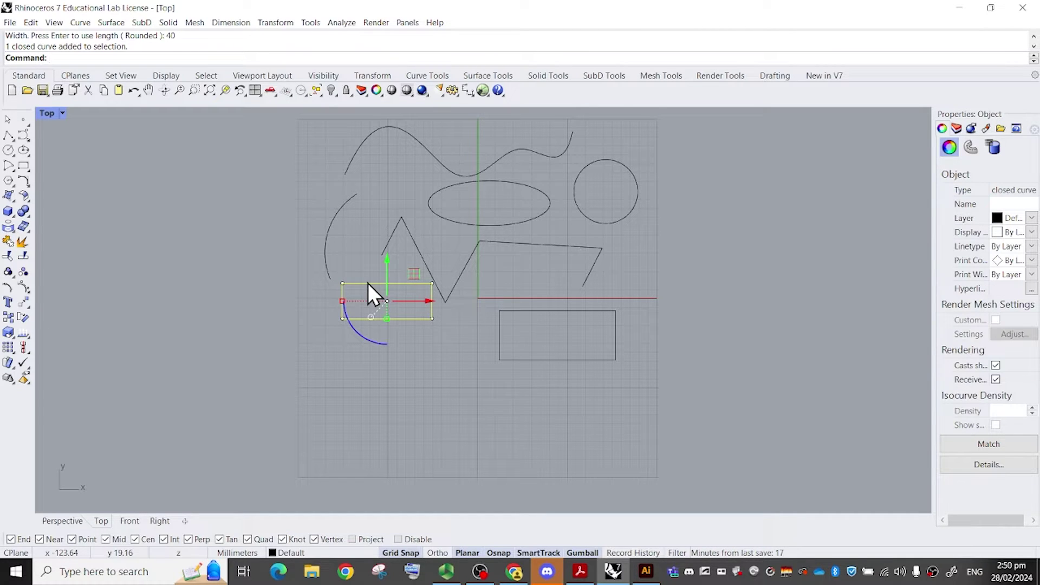
pyautogui.moveTo(385, 279); pyautogui.dragTo(388, 311)
pyautogui.click(772, 253)
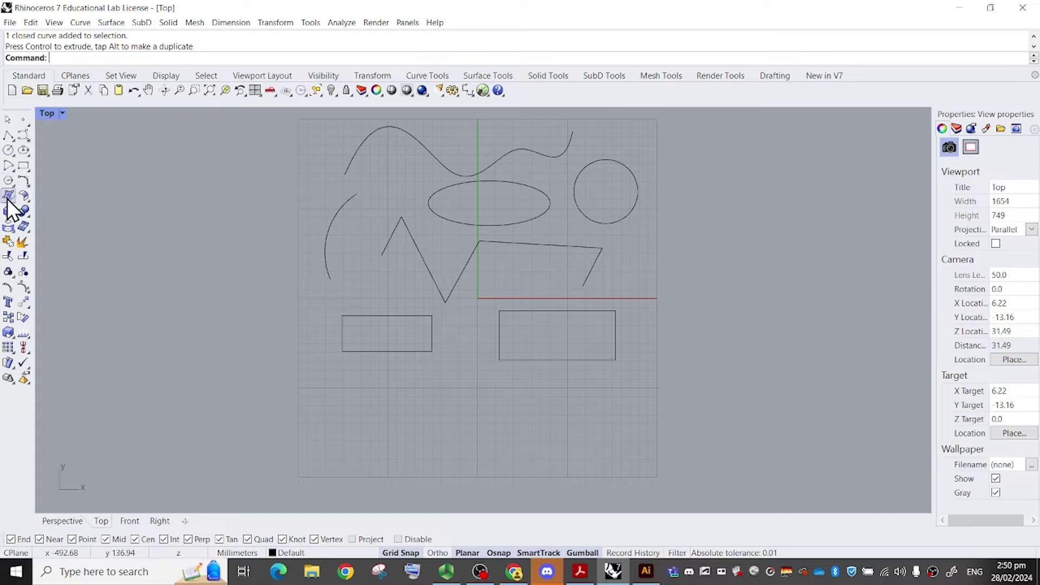
# Draw an inscribed polygon with 6 sides, flat edges horizontal, centred below the 100 by 40 mm rectangle.
pyautogui.click(8, 181)
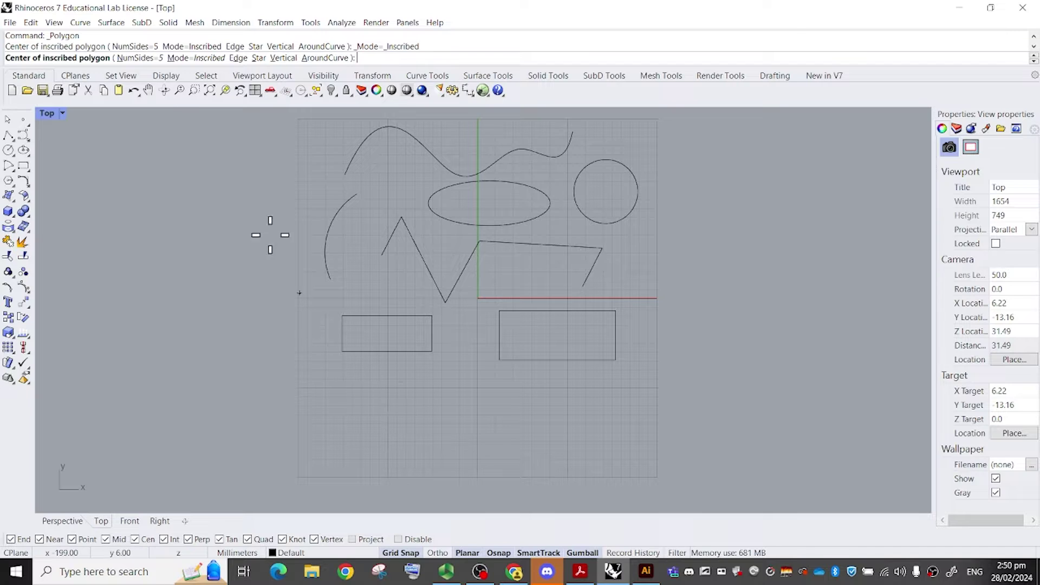
pyautogui.click(140, 58)
pyautogui.write('6')
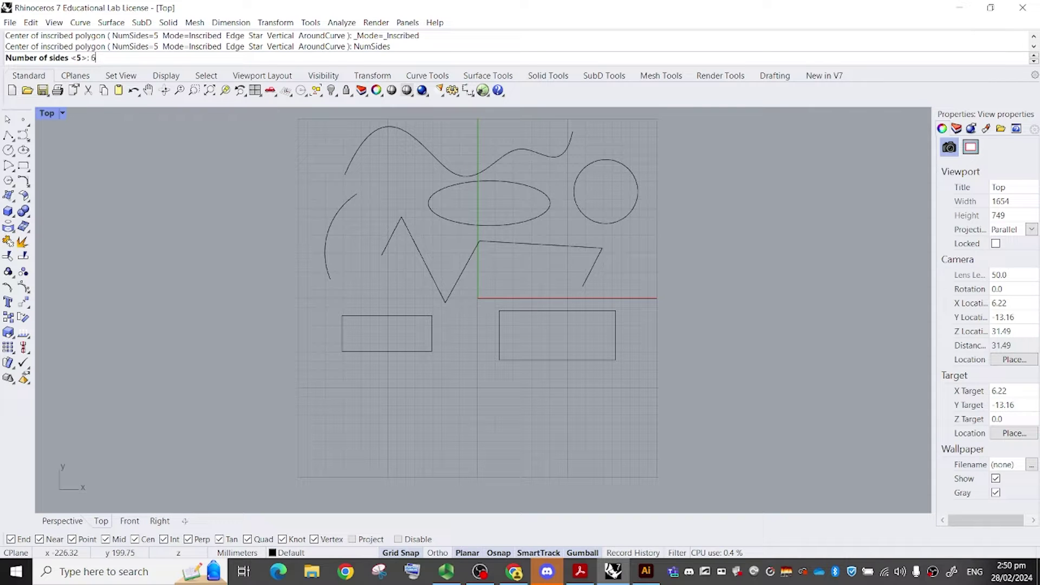
pyautogui.press('Return')
pyautogui.click(392, 402)
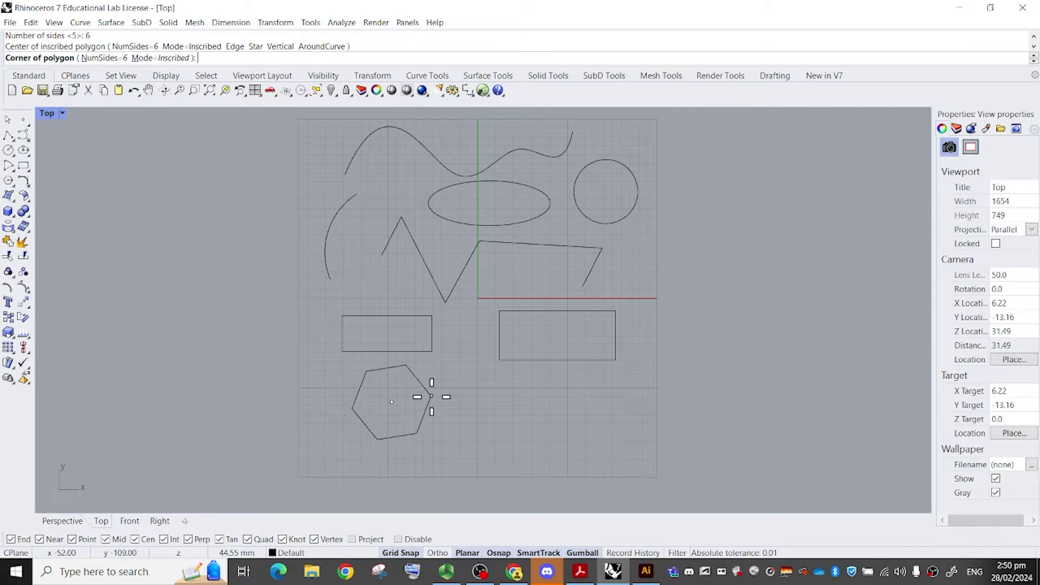
pyautogui.click(428, 402)
# Move the hexagon left and slightly down so its left corner lines up with the left edge of the rectangle above it.
pyautogui.moveTo(458, 431); pyautogui.dragTo(407, 385)
pyautogui.write('m')
pyautogui.press('Return')
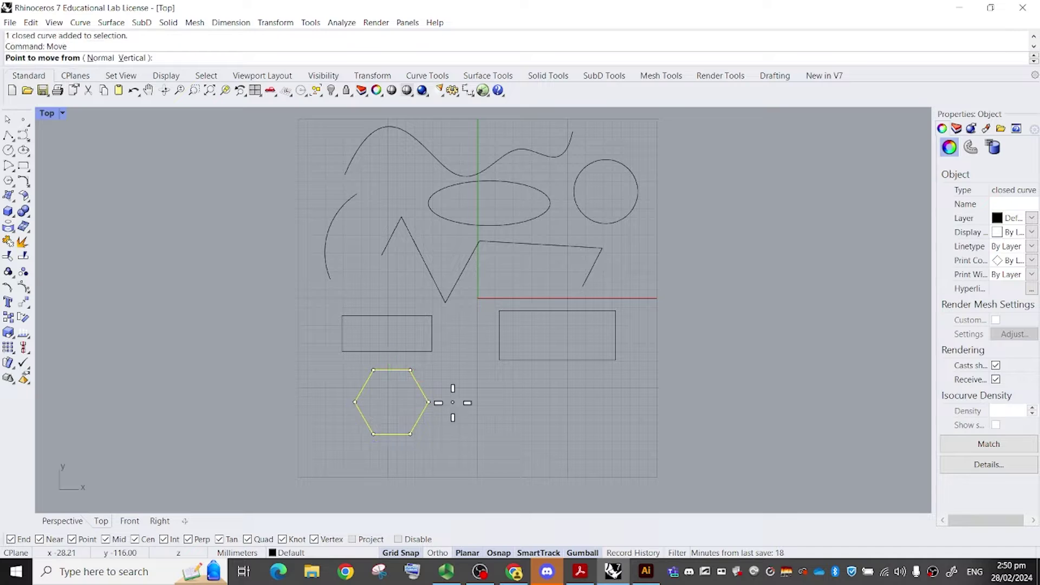
pyautogui.click(453, 402)
pyautogui.click(446, 396)
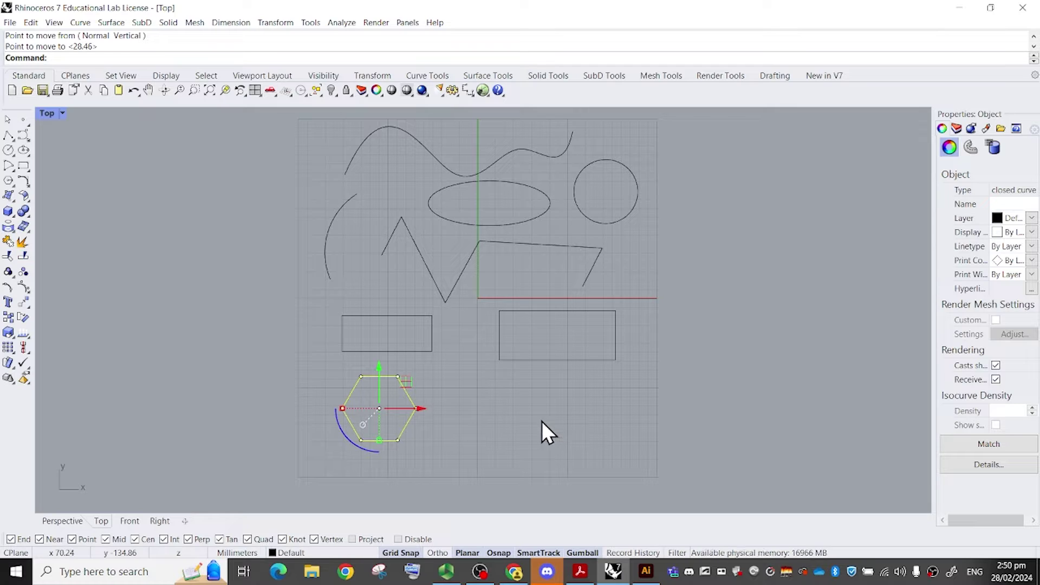
pyautogui.click(541, 421)
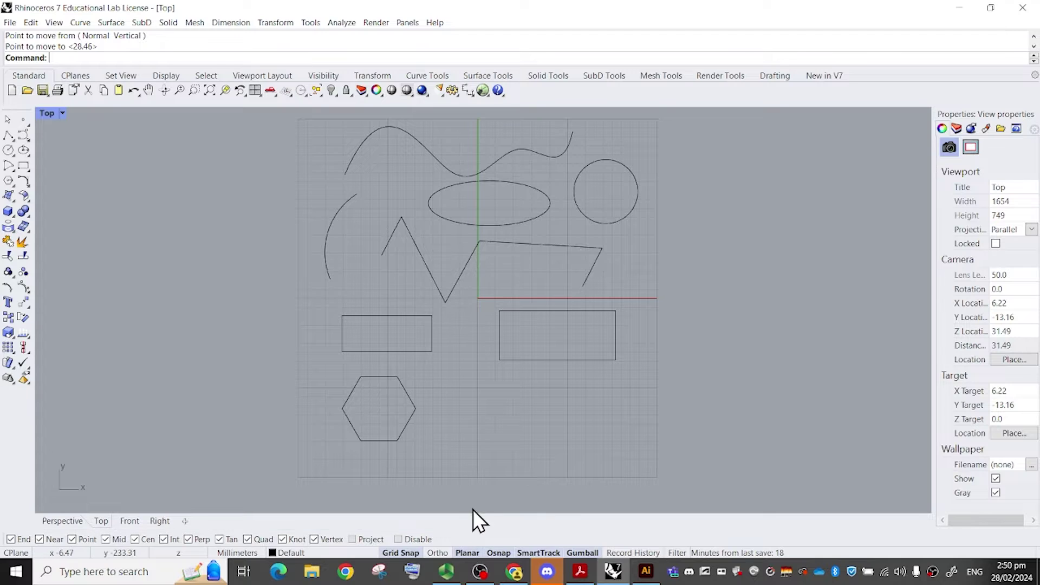
# Set the grid snap size of the Top viewport to 10 mm.
pyautogui.scroll(2, 471, 425)
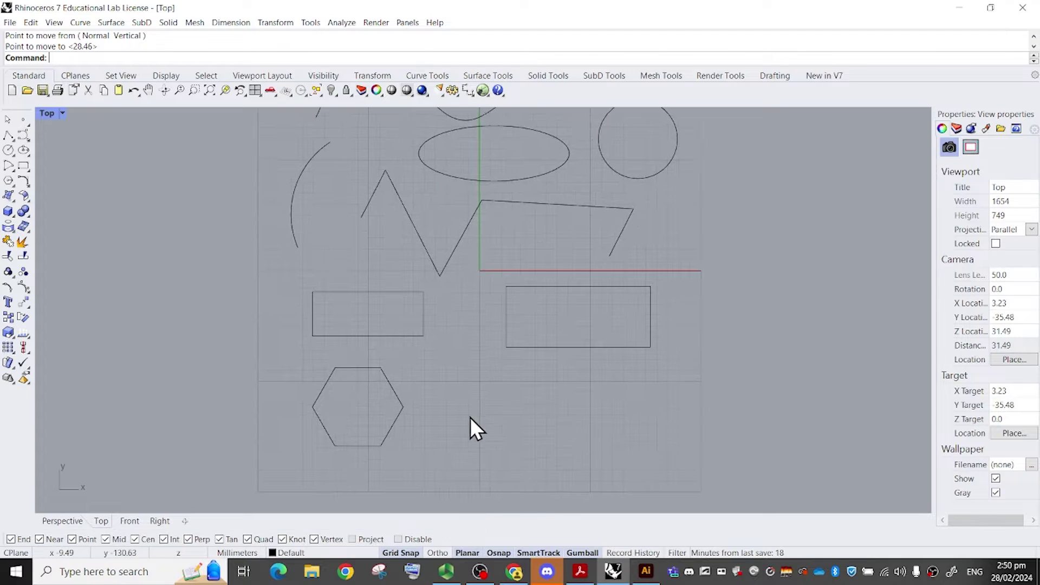
pyautogui.click(8, 135)
pyautogui.press('Escape')
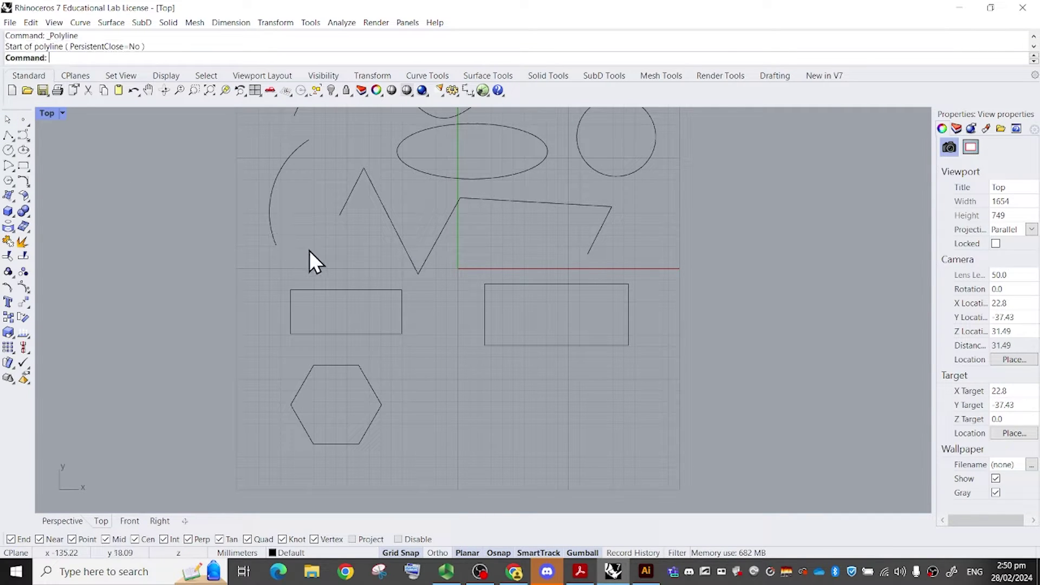
pyautogui.write('SnapSize')
pyautogui.press('Return')
pyautogui.write('10')
pyautogui.press('Return')
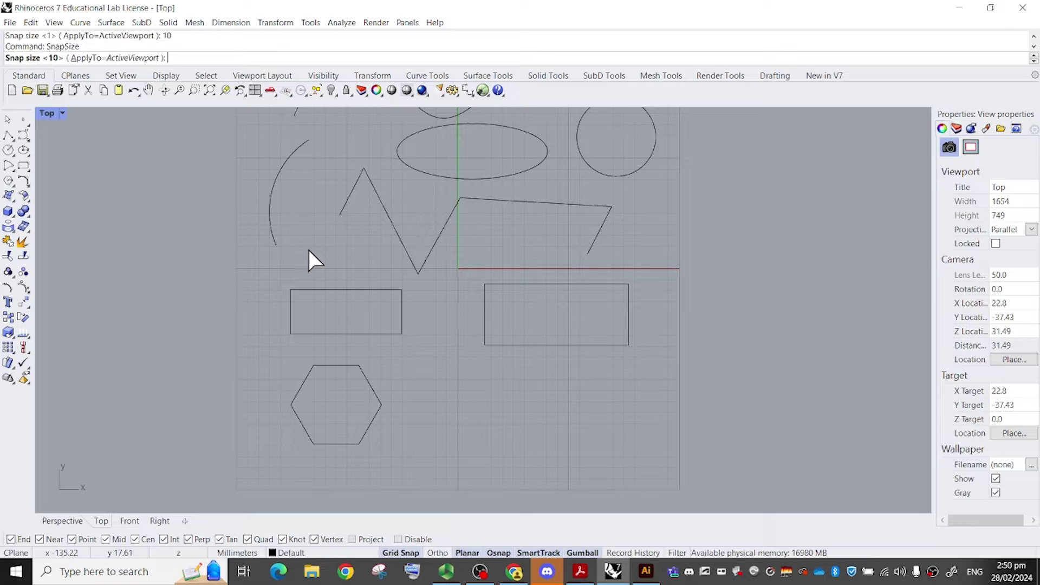
# Draw a single-segment polyline from 0, -90 to 30, -100 using the 10 mm grid snap.
pyautogui.click(8, 134)
pyautogui.scroll(8, 469, 379)
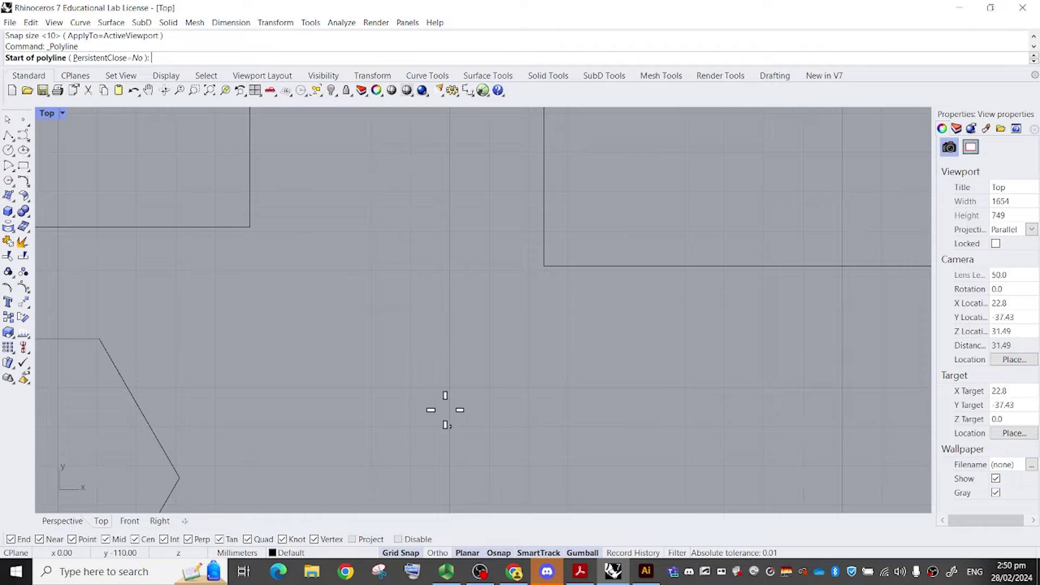
pyautogui.scroll(-5, 476, 378)
pyautogui.scroll(5, 496, 375)
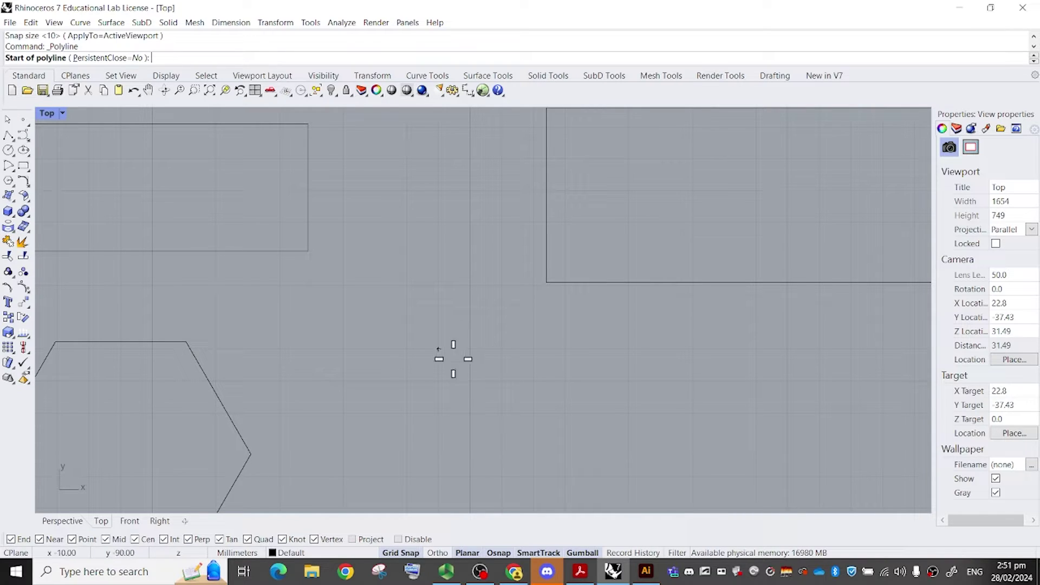
pyautogui.click(473, 357)
pyautogui.scroll(5, 557, 373)
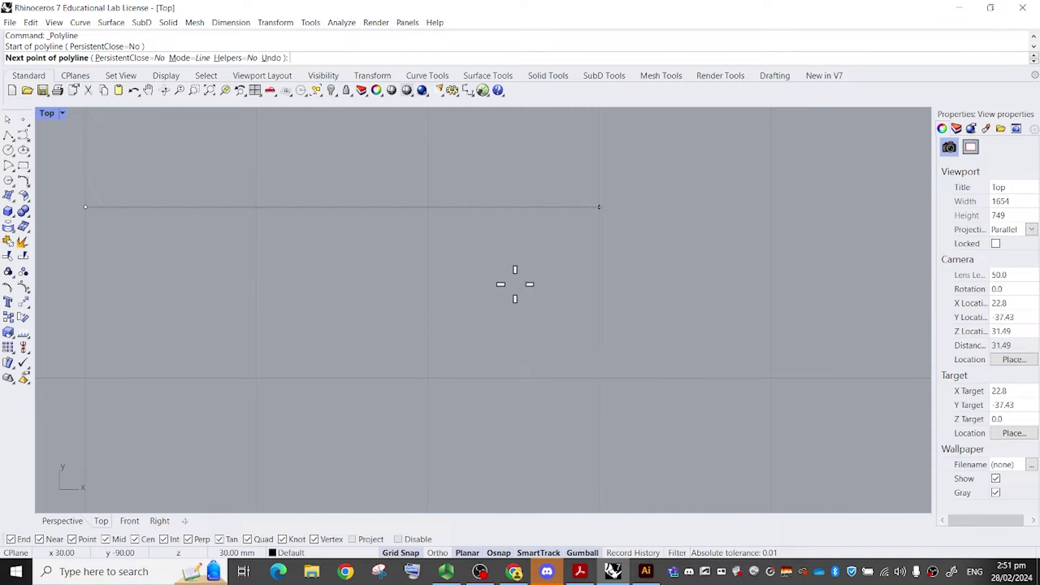
pyautogui.click(524, 303)
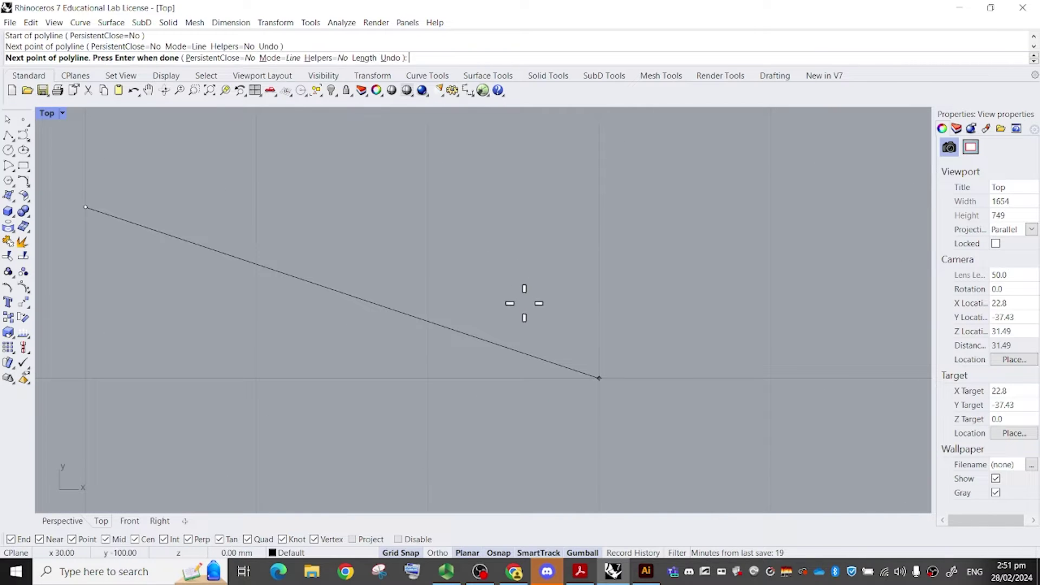
pyautogui.press('Return')
# Delete the short sloping test line between the hexagon and the large rectangle.
pyautogui.scroll(-7, 525, 304)
pyautogui.click(532, 315)
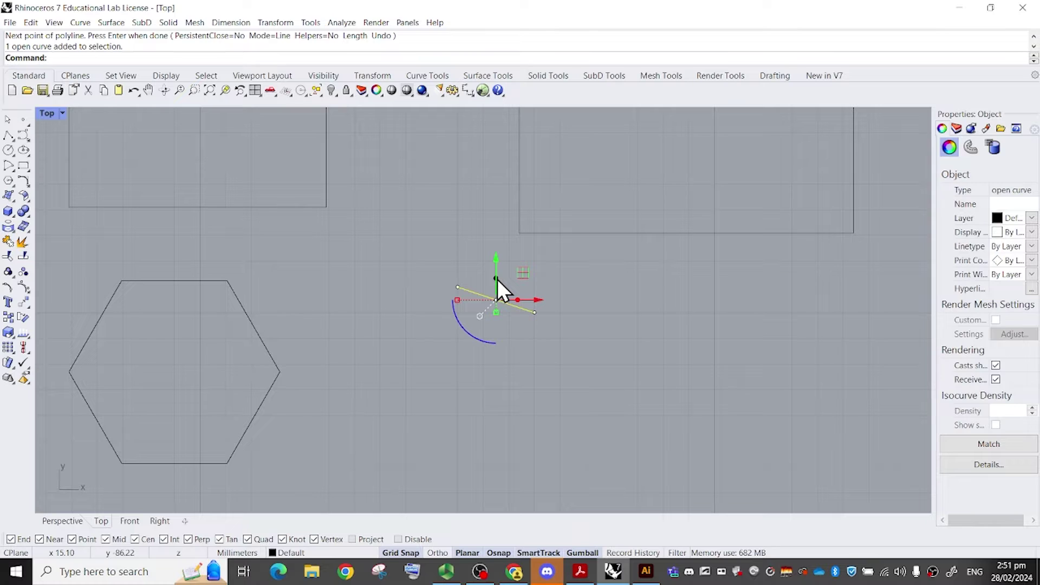
pyautogui.press('Delete')
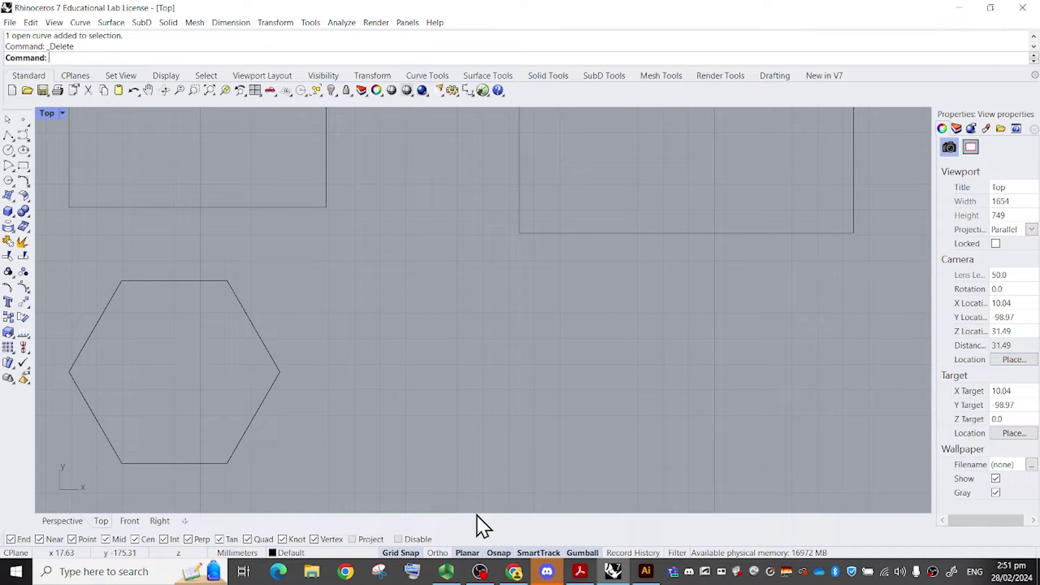
pyautogui.scroll(-3, 513, 358)
pyautogui.moveTo(520, 353); pyautogui.dragTo(486, 323, button='right')
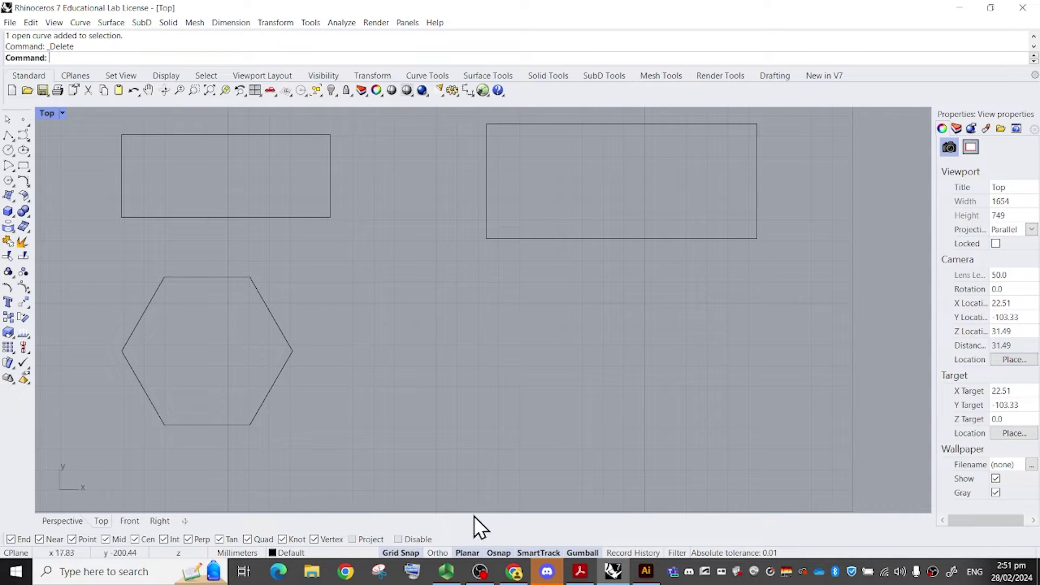
pyautogui.scroll(3, 521, 320)
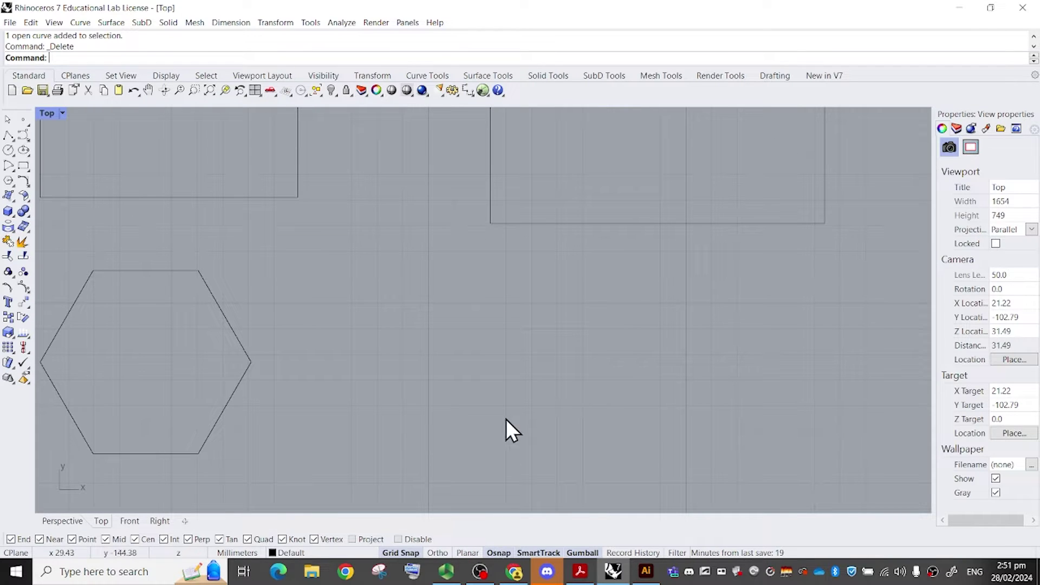
pyautogui.scroll(-2, 509, 379)
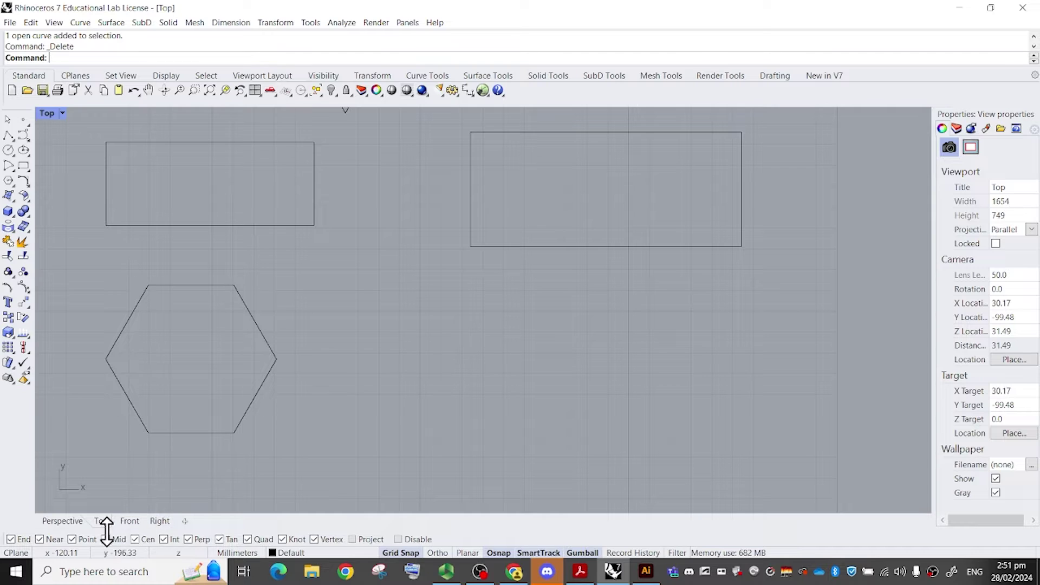
pyautogui.scroll(-2, 413, 339)
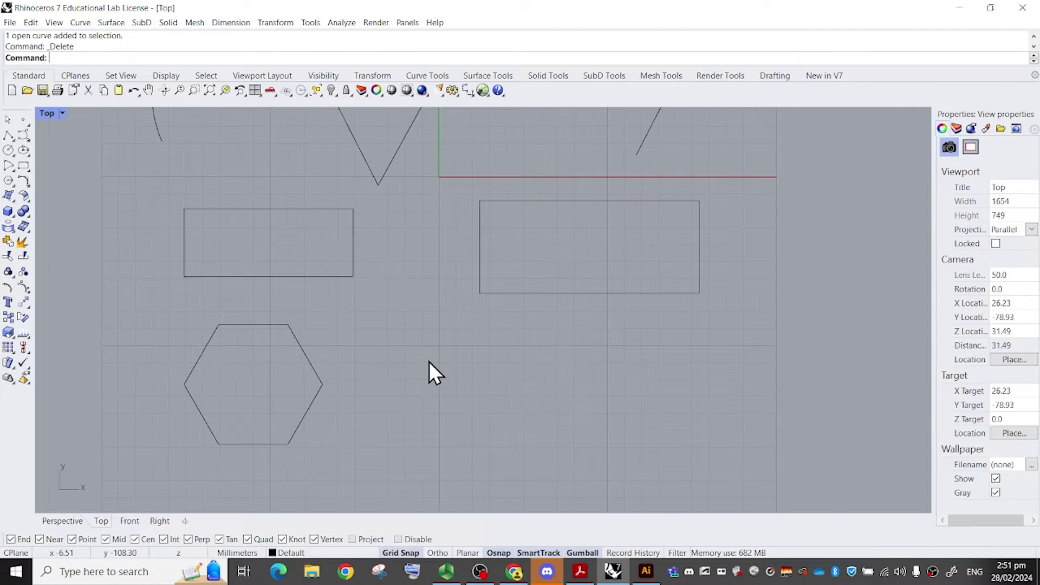
# Start a polyline and restrict the active object snaps to End, Point, Mid and Int.
pyautogui.click(8, 134)
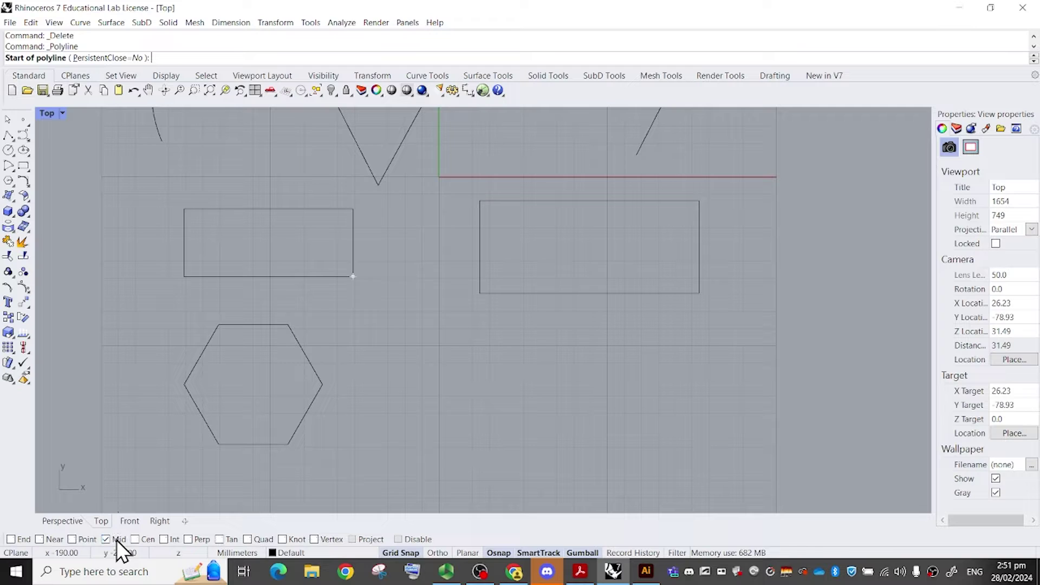
pyautogui.rightClick(116, 539)
pyautogui.click(72, 539)
pyautogui.click(11, 539)
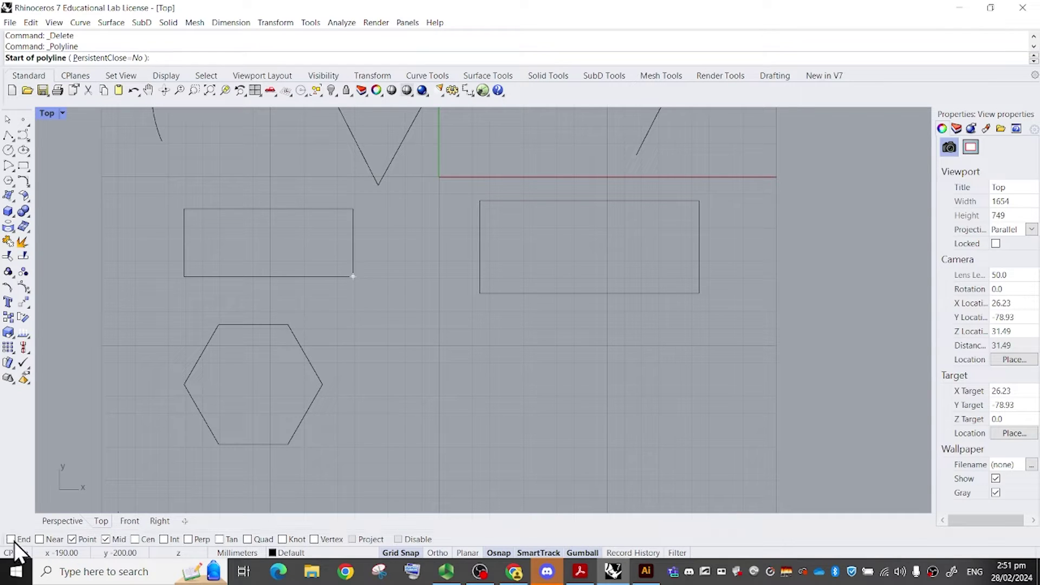
pyautogui.click(162, 540)
# Turn off the Point, Mid and Int object snaps, leaving only End active.
pyautogui.scroll(2, 338, 295)
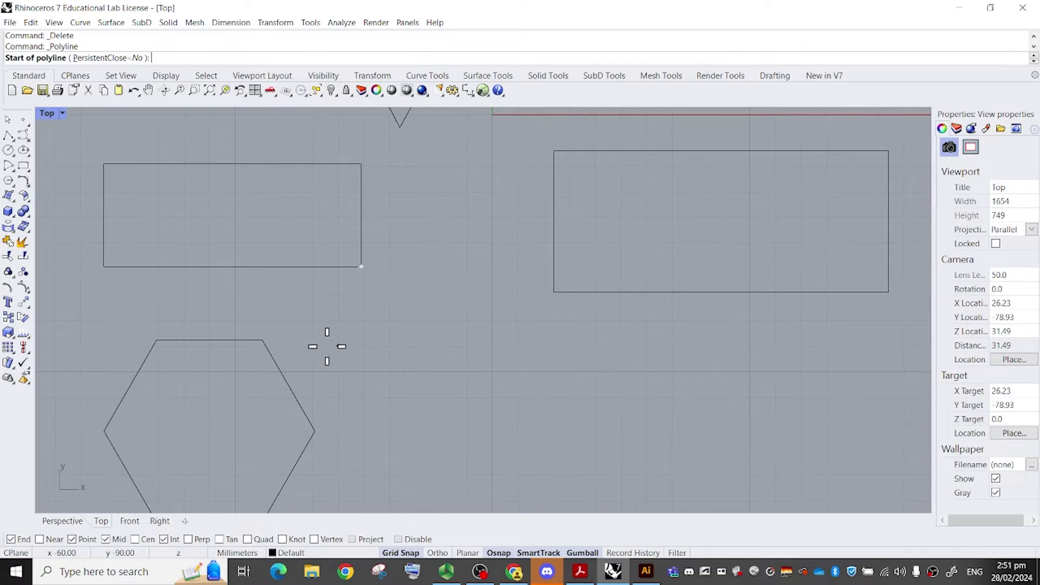
pyautogui.click(72, 539)
pyautogui.click(106, 539)
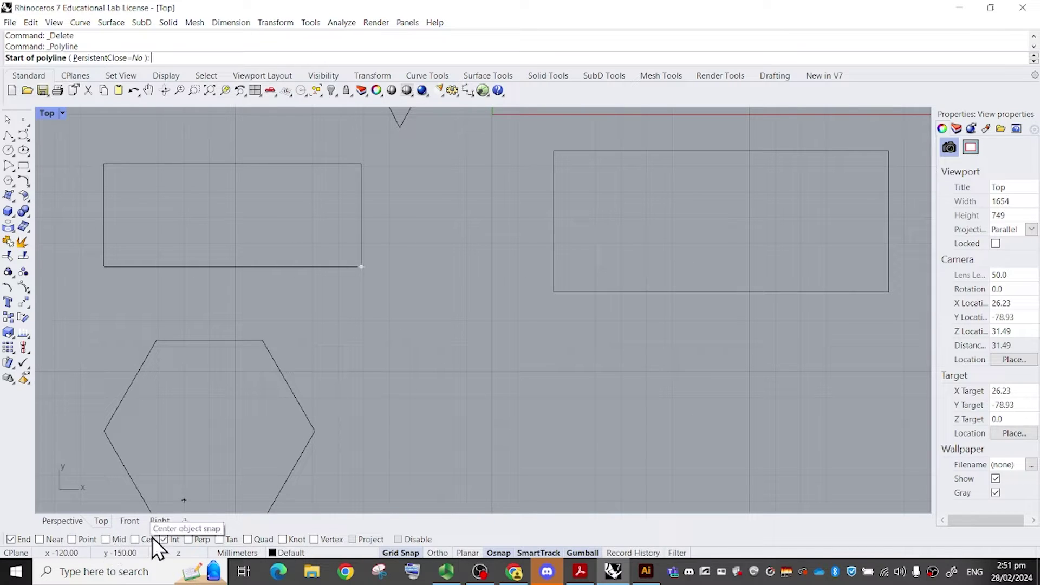
pyautogui.click(164, 539)
pyautogui.scroll(-4, 412, 350)
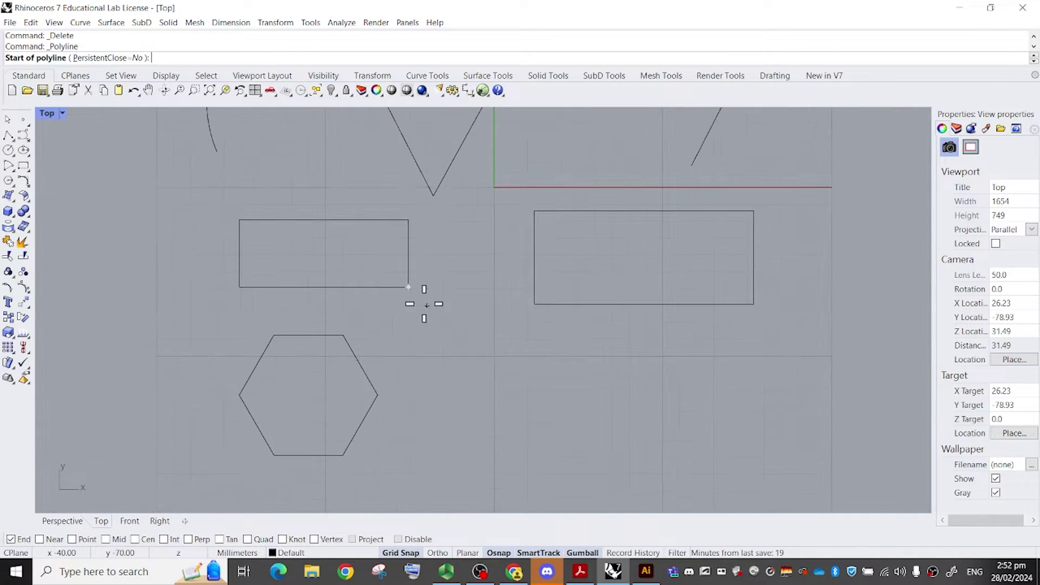
# With the Polyline tool active, examine how the End snap catches the corners of the rectangles and zigzag polyline and the arc's end.
pyautogui.scroll(4, 421, 288)
pyautogui.click(7, 134)
pyautogui.scroll(4, 447, 203)
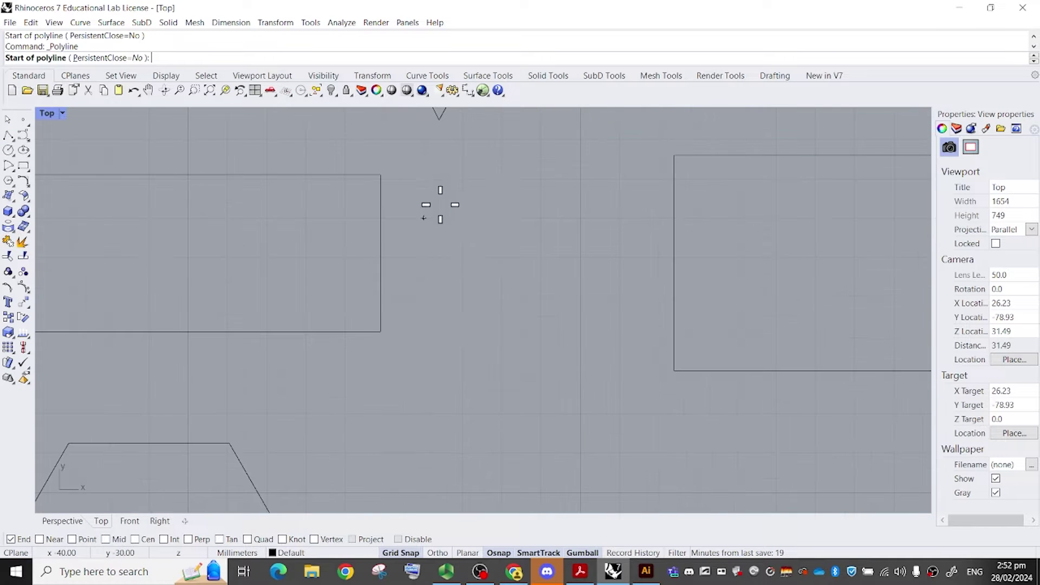
pyautogui.scroll(-4, 566, 201)
pyautogui.moveTo(576, 200); pyautogui.dragTo(431, 340, button='right')
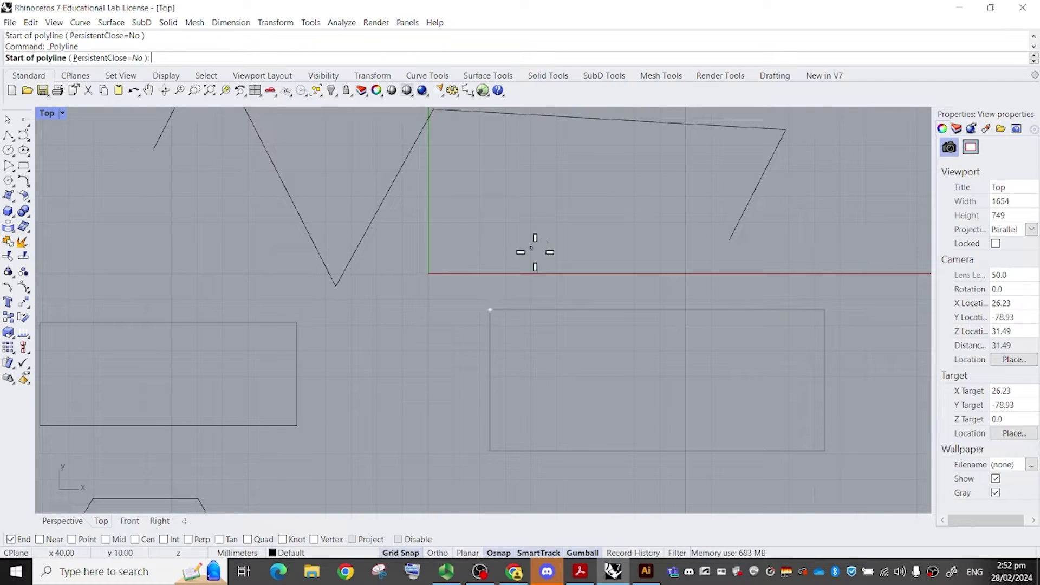
pyautogui.scroll(3, 489, 310)
pyautogui.scroll(-3, 489, 310)
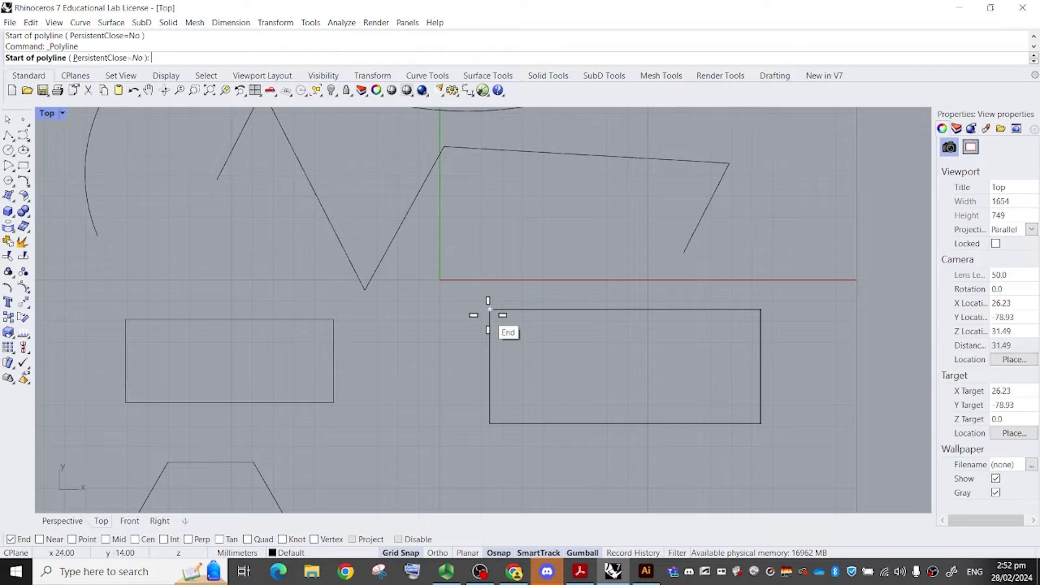
pyautogui.scroll(1, 489, 310)
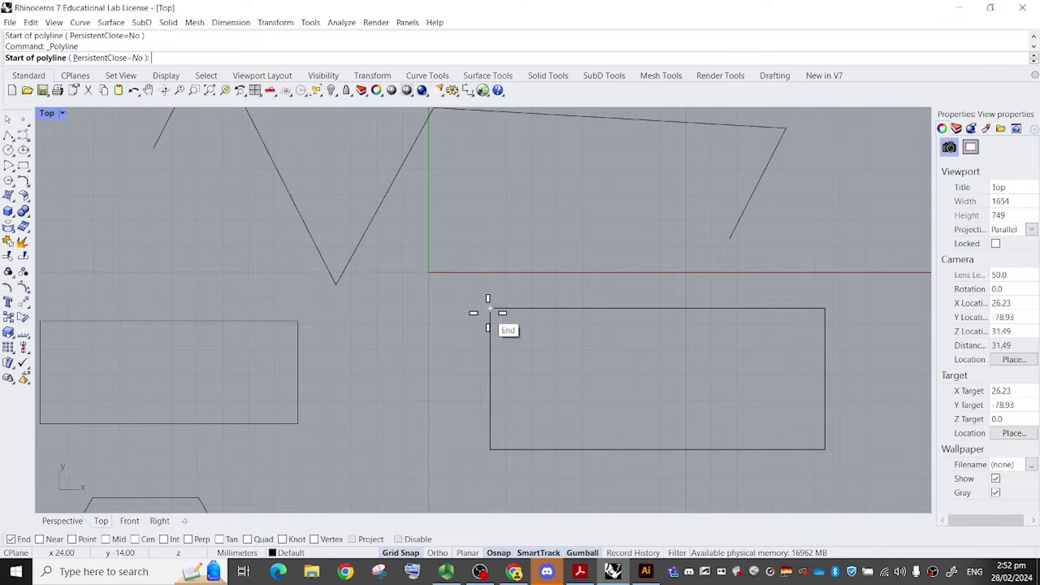
pyautogui.moveTo(495, 293); pyautogui.dragTo(531, 425, button='right')
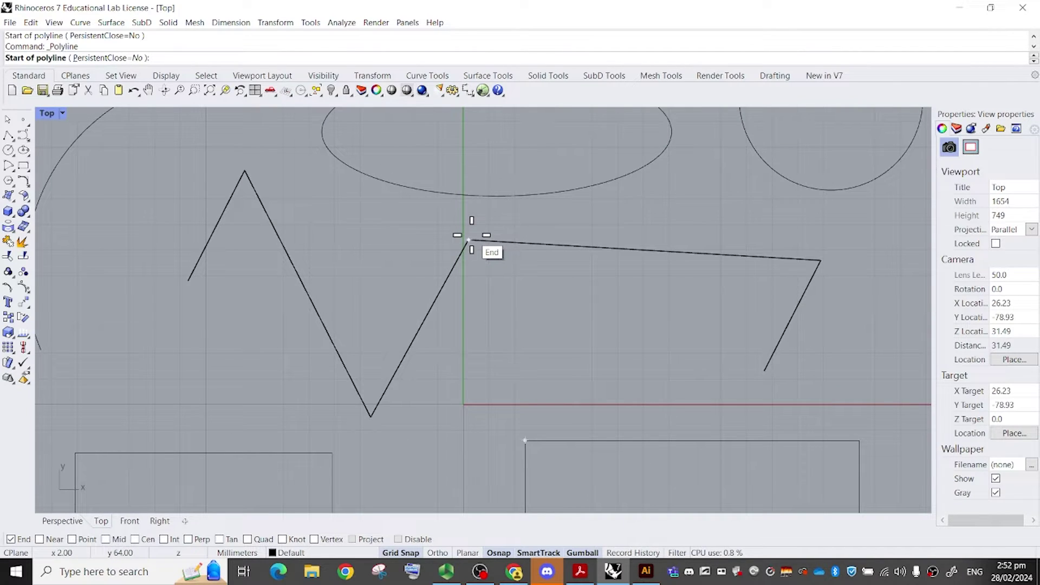
pyautogui.scroll(-3, 470, 239)
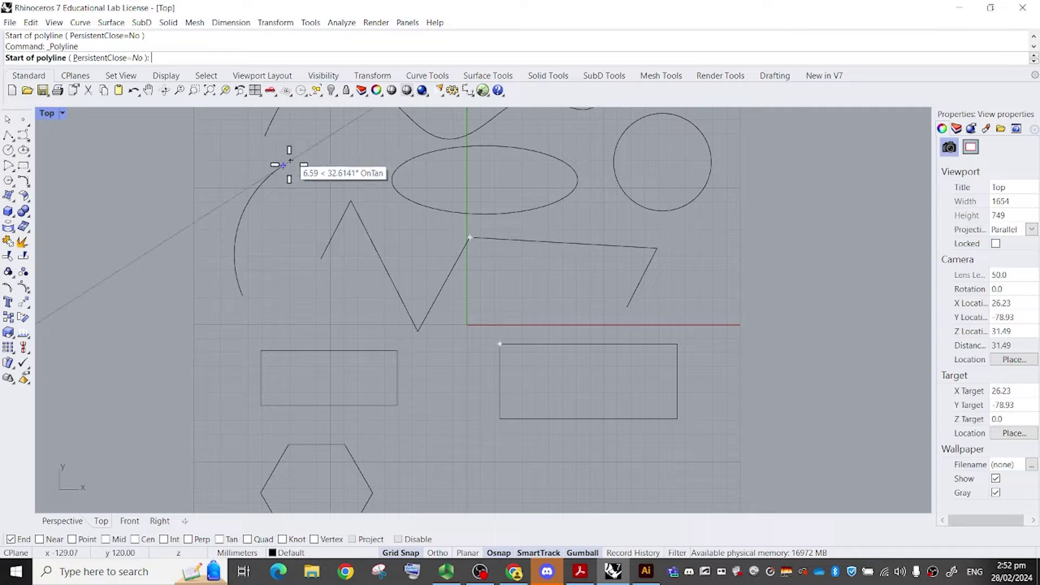
# Enable the Mid, Int and Cen object snaps in addition to End.
pyautogui.click(109, 539)
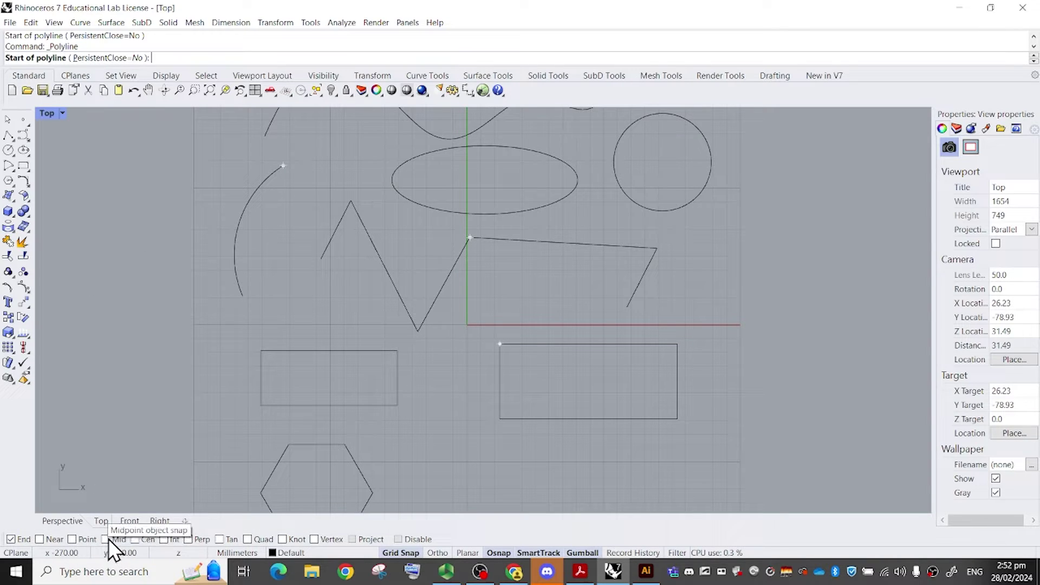
pyautogui.click(161, 541)
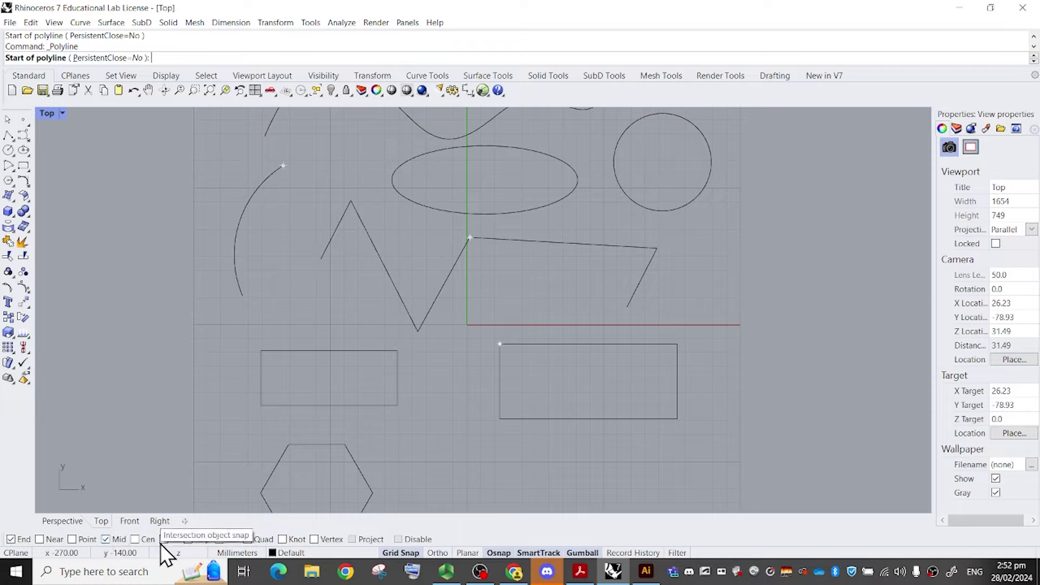
pyautogui.click(135, 539)
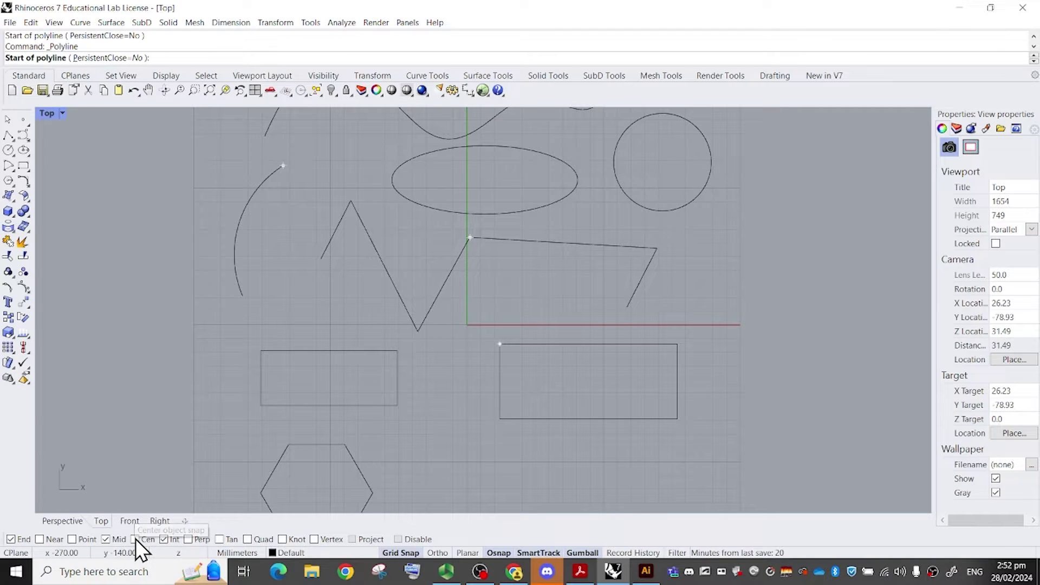
# Draw a two-segment polyline starting at the circle's snapped center and ending outside the circle.
pyautogui.scroll(-2, 487, 271)
pyautogui.scroll(4, 497, 241)
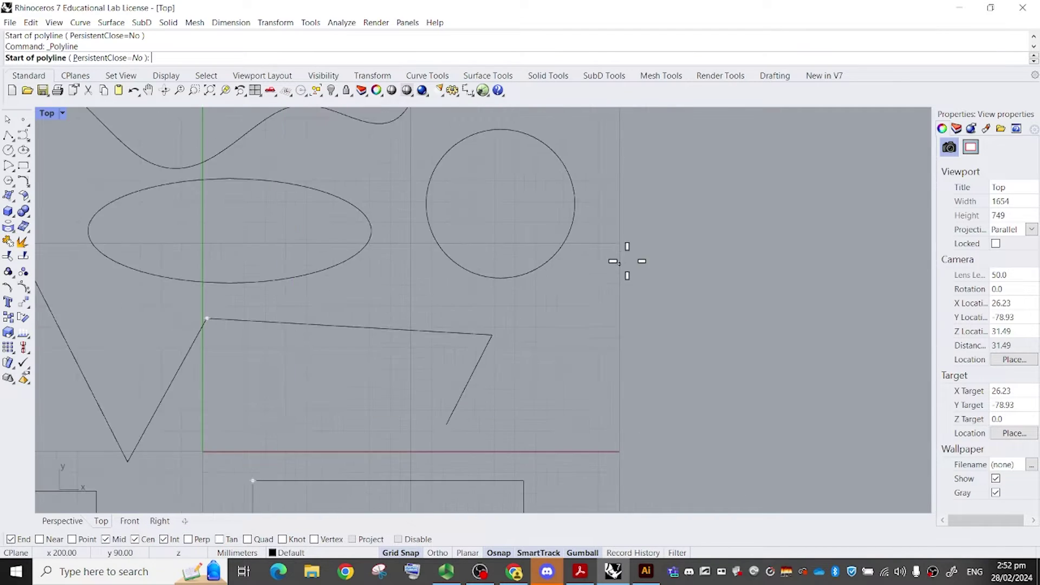
pyautogui.scroll(-4, 563, 295)
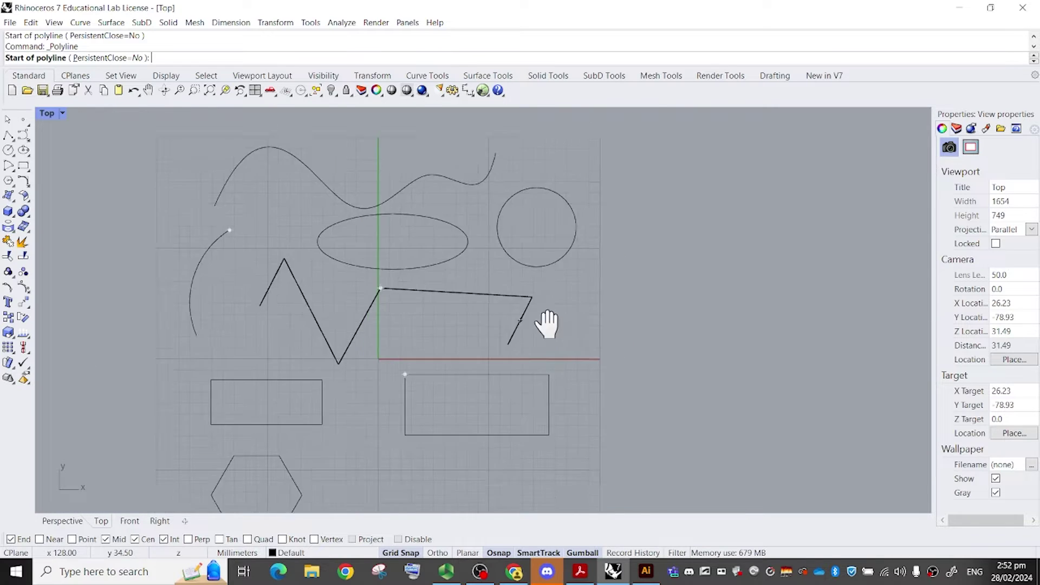
pyautogui.scroll(2, 242, 418)
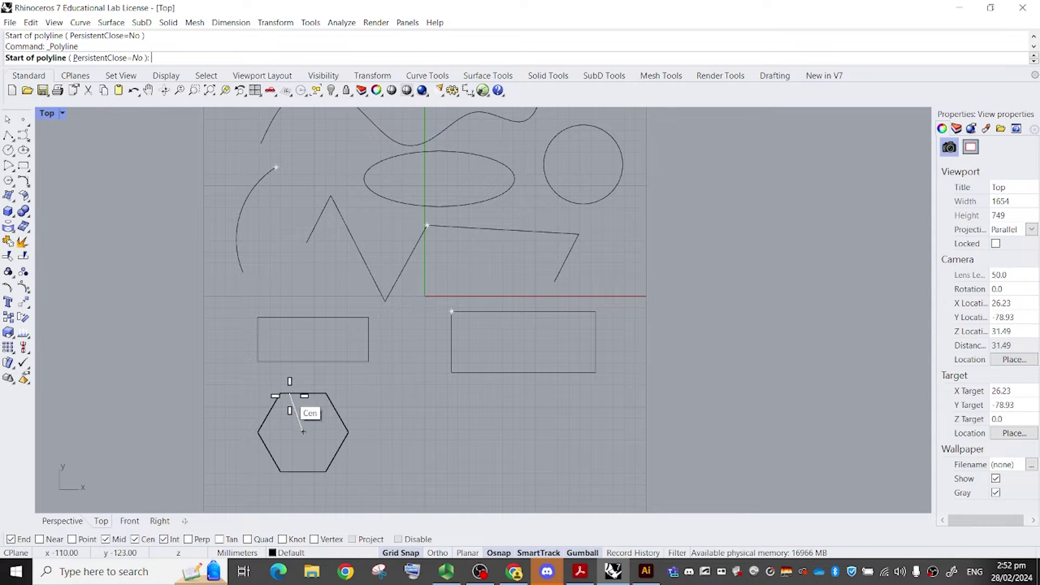
pyautogui.moveTo(557, 270); pyautogui.dragTo(556, 412, button='right')
pyautogui.scroll(4, 557, 412)
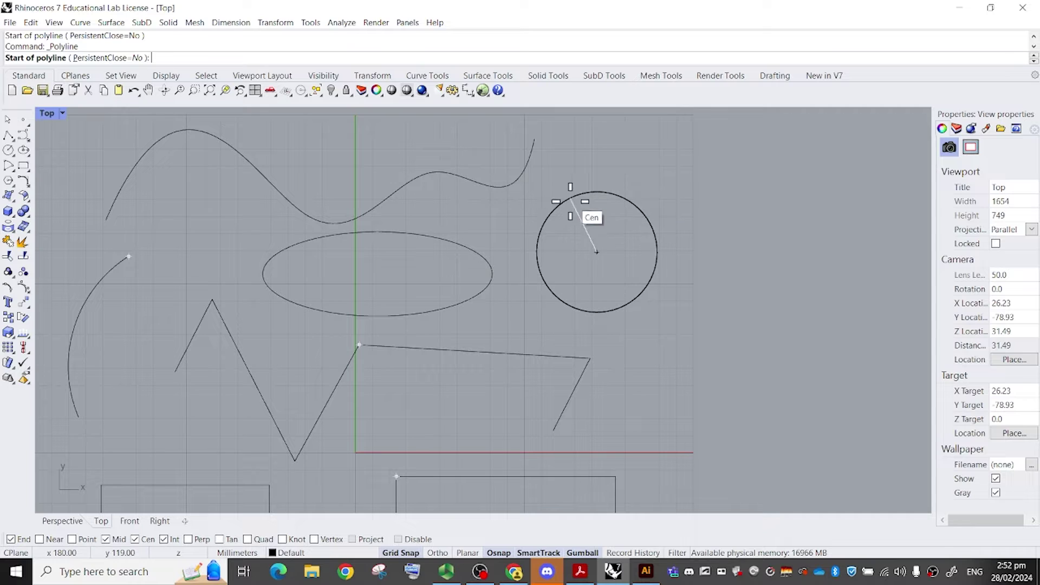
pyautogui.click(648, 212)
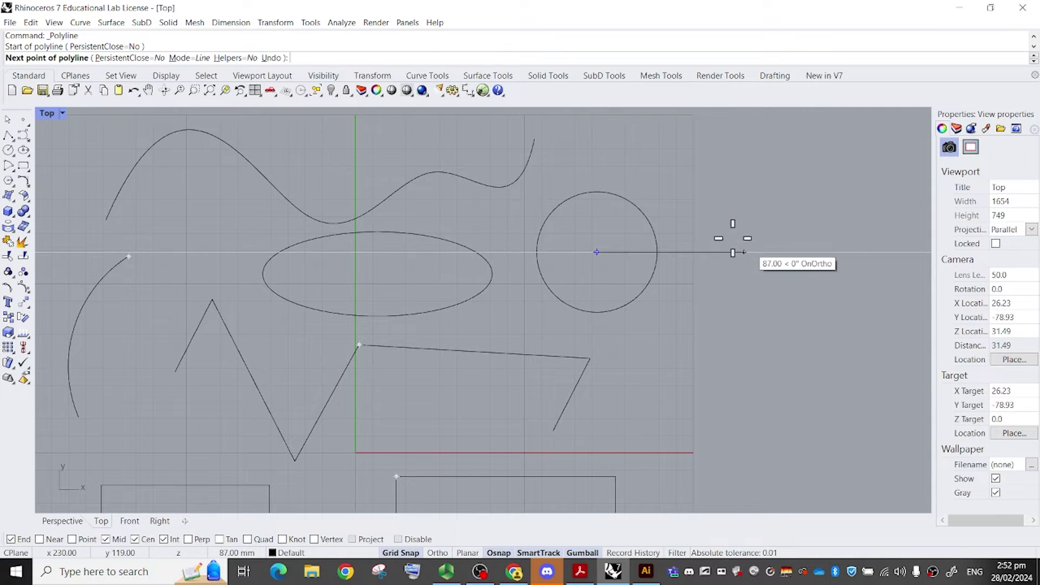
pyautogui.click(675, 167)
pyautogui.click(691, 281)
pyautogui.press('Return')
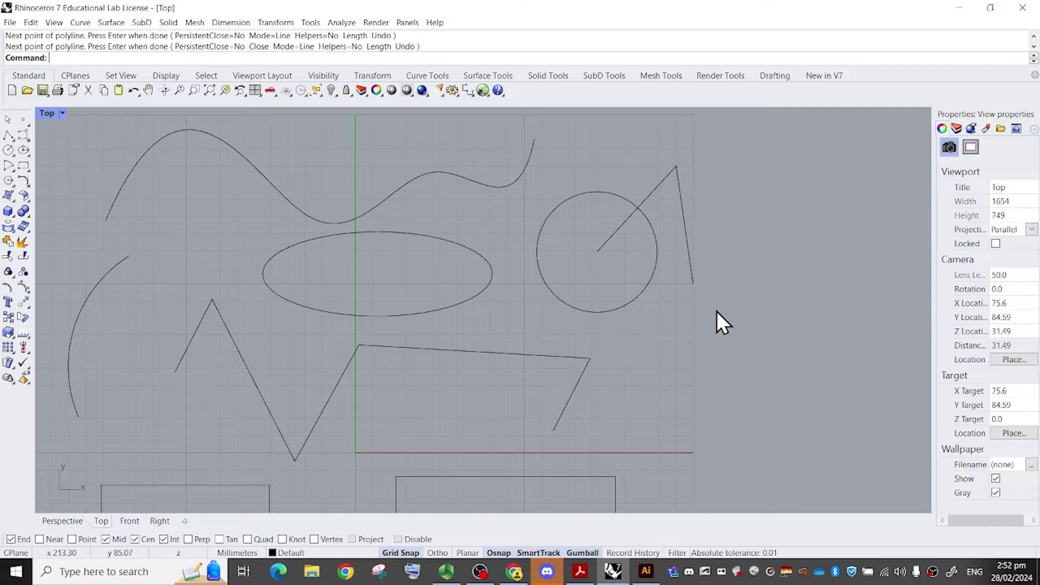
# Draw a two-segment polyline starting at the hexagon's snapped center and ending outside the hexagon.
pyautogui.scroll(-2, 716, 311)
pyautogui.moveTo(442, 454); pyautogui.dragTo(526, 341, button='right')
pyautogui.scroll(4, 518, 340)
pyautogui.moveTo(437, 357); pyautogui.dragTo(499, 242, button='right')
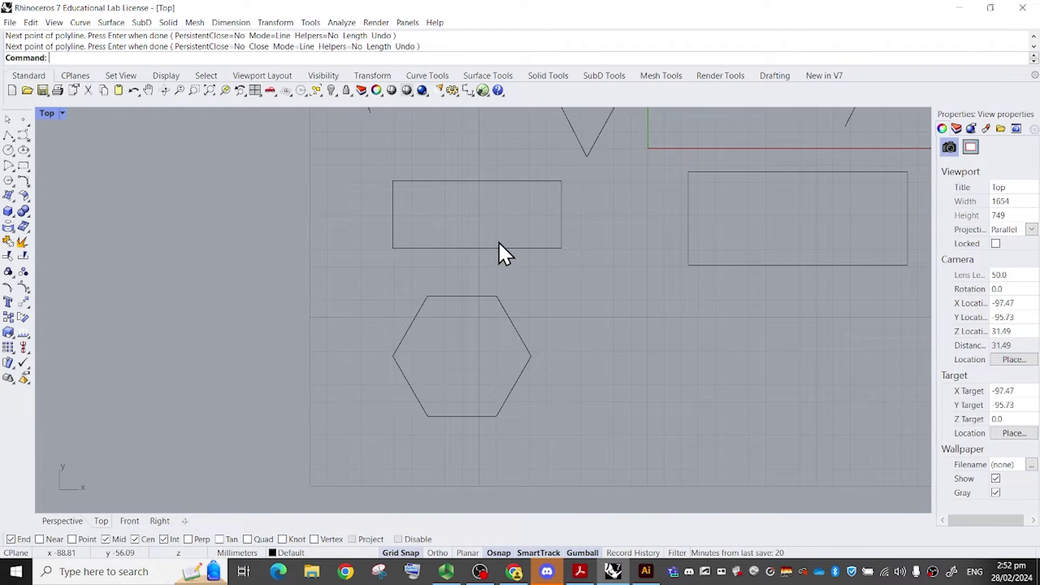
pyautogui.click(7, 136)
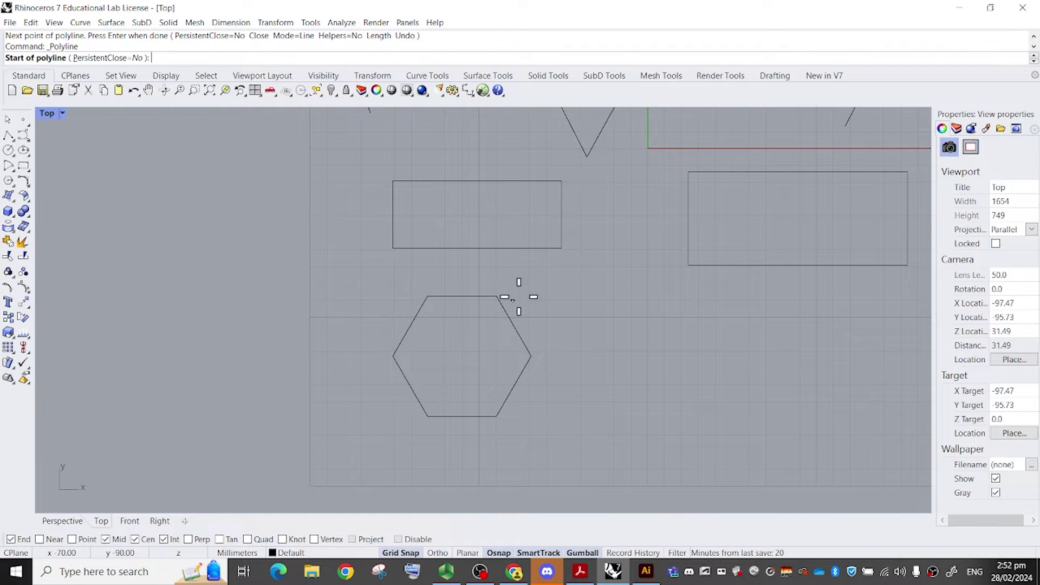
pyautogui.click(479, 305)
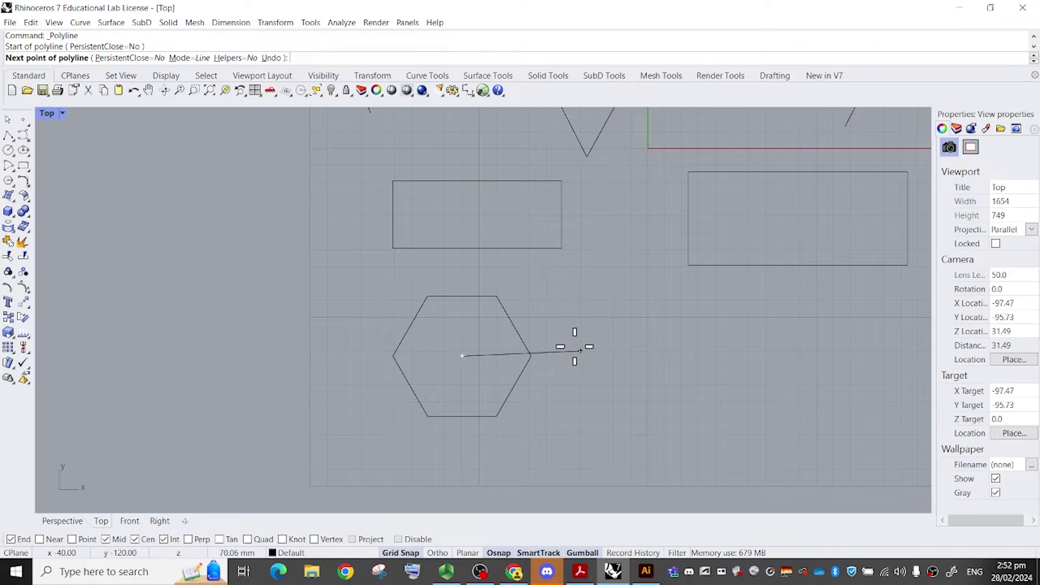
pyautogui.click(580, 301)
pyautogui.press('Return')
# Turn off the Cen object snap.
pyautogui.scroll(-4, 592, 356)
pyautogui.moveTo(627, 366); pyautogui.dragTo(572, 361, button='right')
pyautogui.click(133, 540)
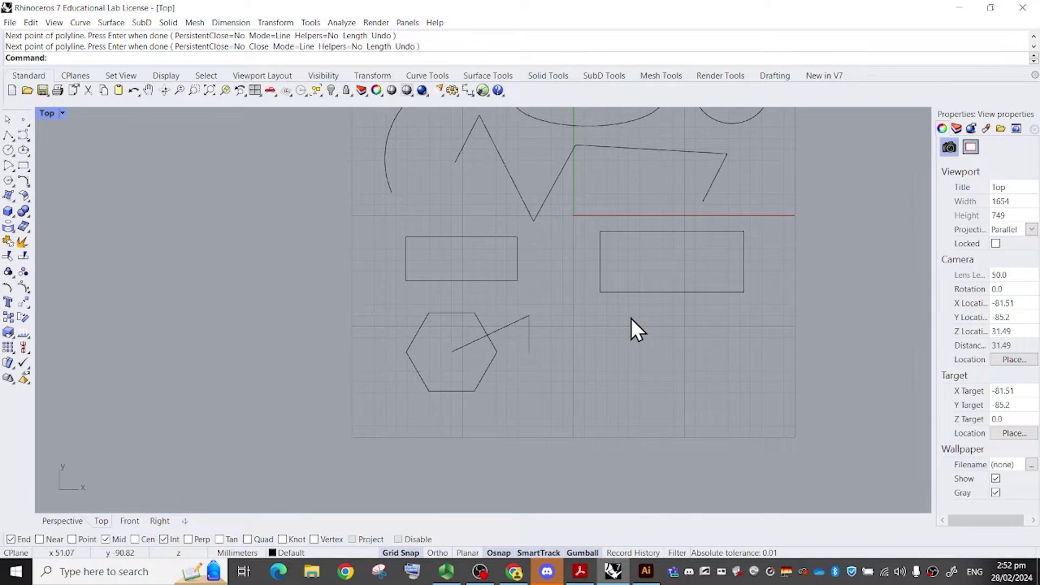
# Draw a short diagonal line crossing the long upper segment of the zigzag polyline below the ellipse.
pyautogui.scroll(6, 662, 307)
pyautogui.moveTo(691, 247); pyautogui.dragTo(596, 387, button='right')
pyautogui.moveTo(380, 217); pyautogui.dragTo(305, 280, button='right')
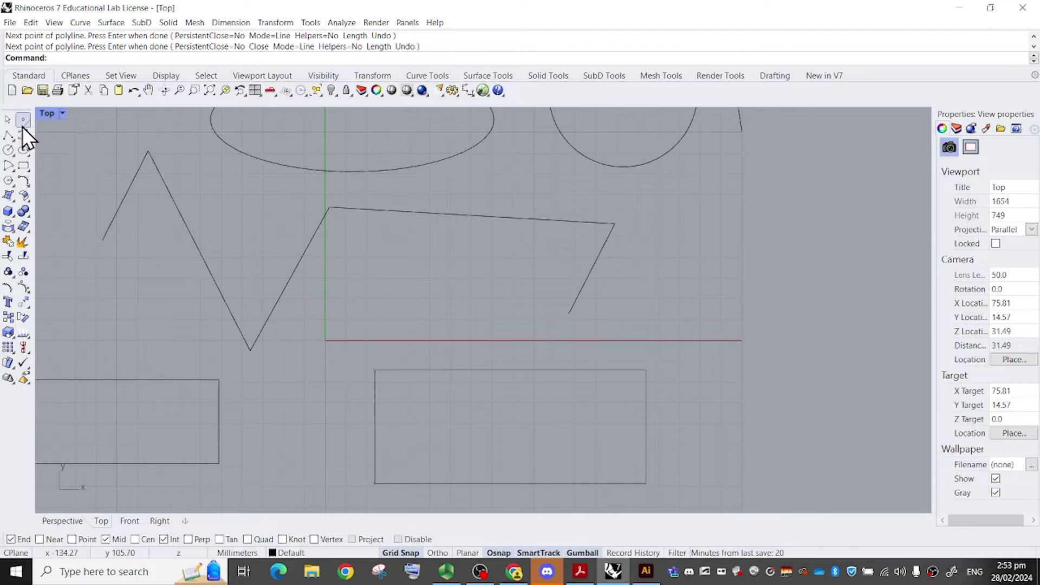
pyautogui.click(9, 134)
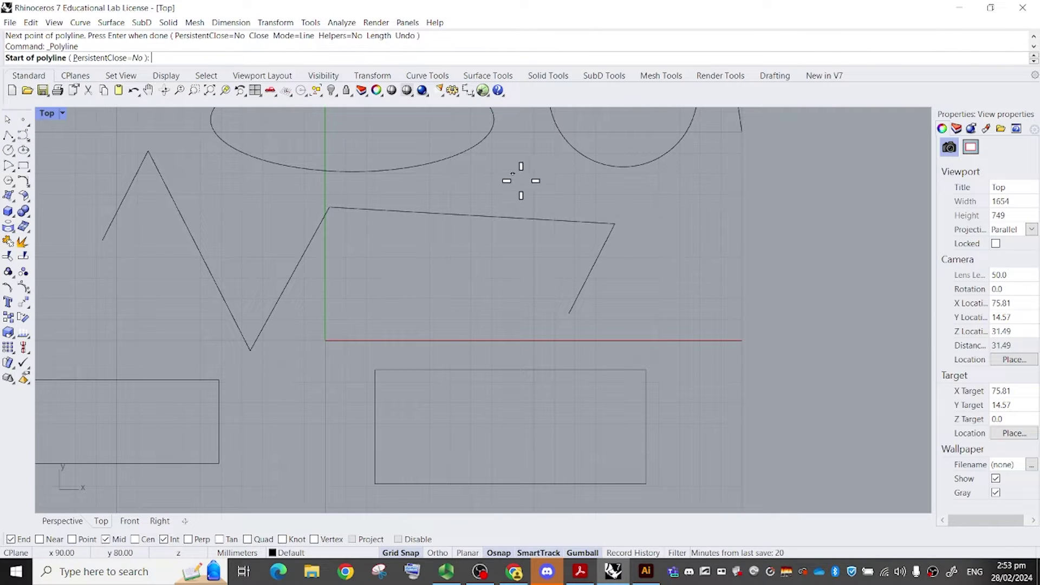
pyautogui.click(512, 173)
pyautogui.click(428, 237)
pyautogui.press('Return')
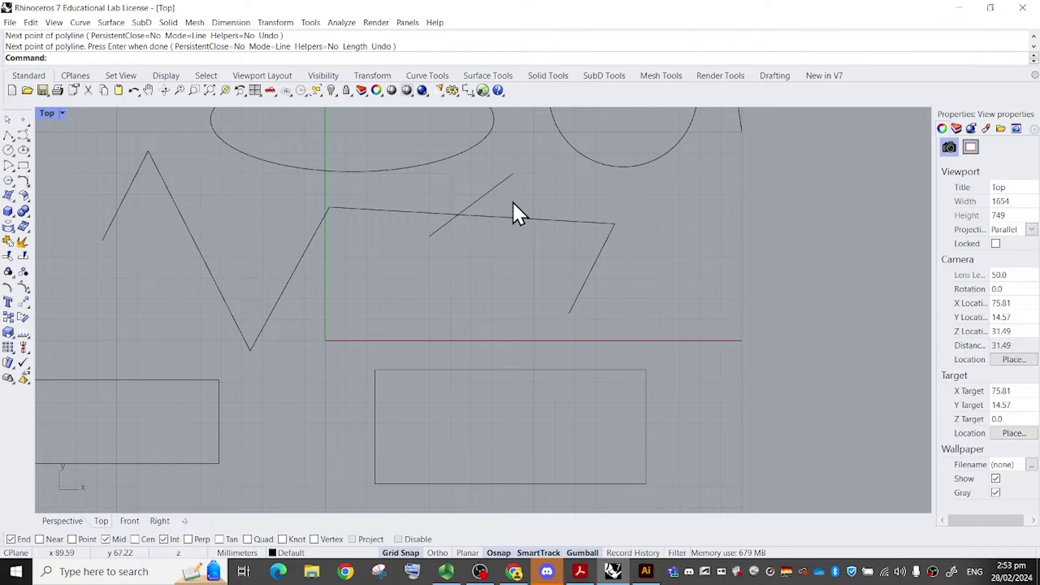
# Delete the short diagonal line that crosses the zigzag polyline.
pyautogui.moveTo(465, 243); pyautogui.dragTo(431, 190)
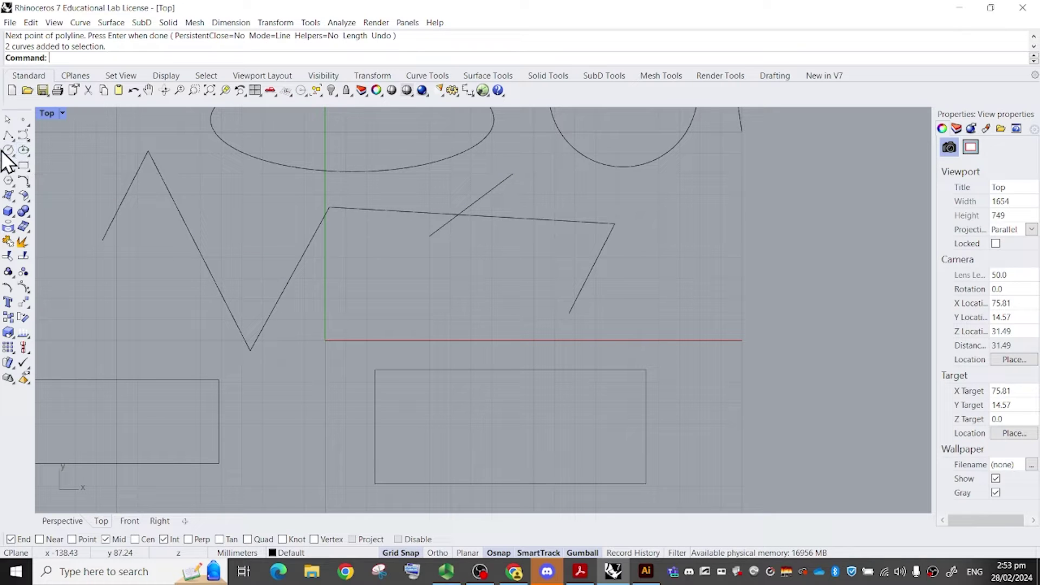
pyautogui.click(8, 135)
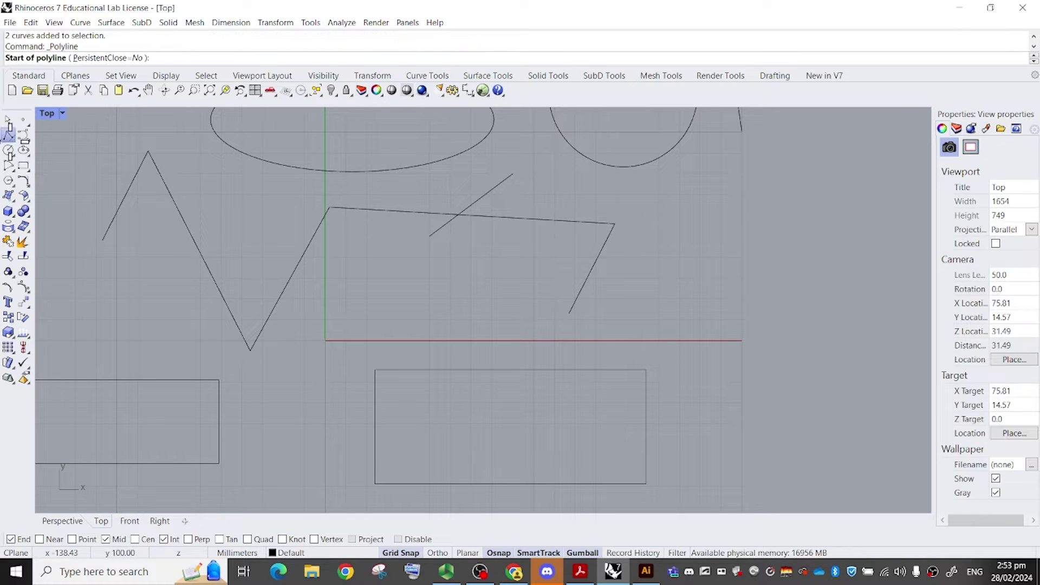
pyautogui.press('Escape')
pyautogui.click(472, 215)
pyautogui.press('Delete')
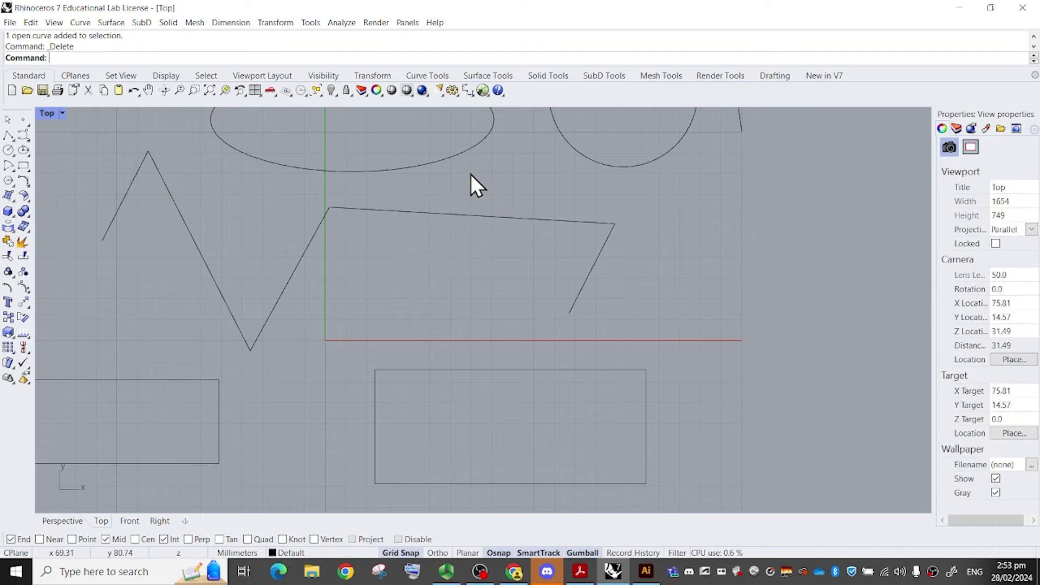
# Return to the four-viewport layout and maximize the Perspective viewport.
pyautogui.scroll(-1, 499, 216)
pyautogui.moveTo(532, 218); pyautogui.dragTo(544, 302, button='right')
pyautogui.scroll(-1, 504, 339)
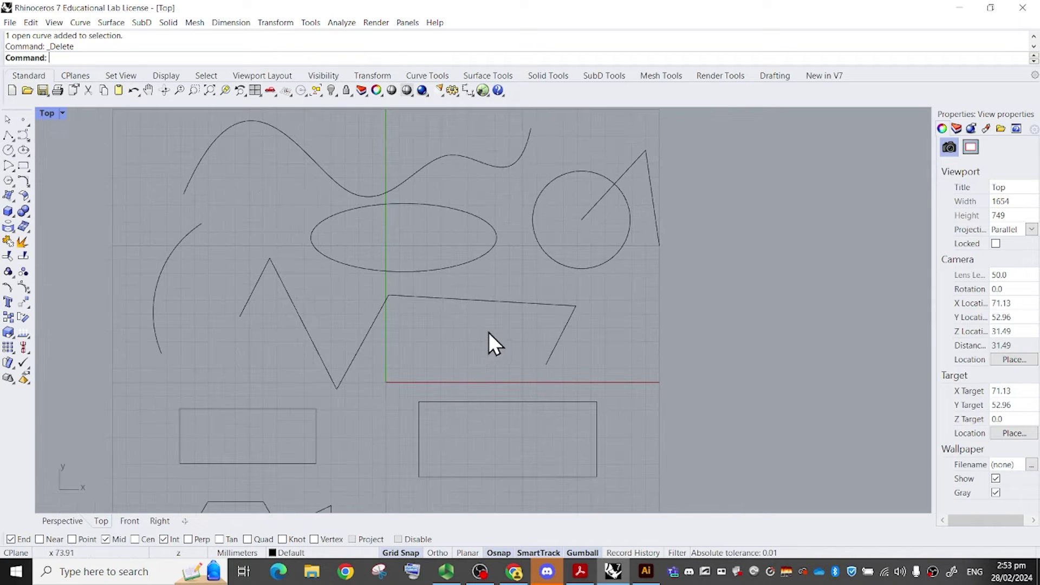
pyautogui.doubleClick(46, 113)
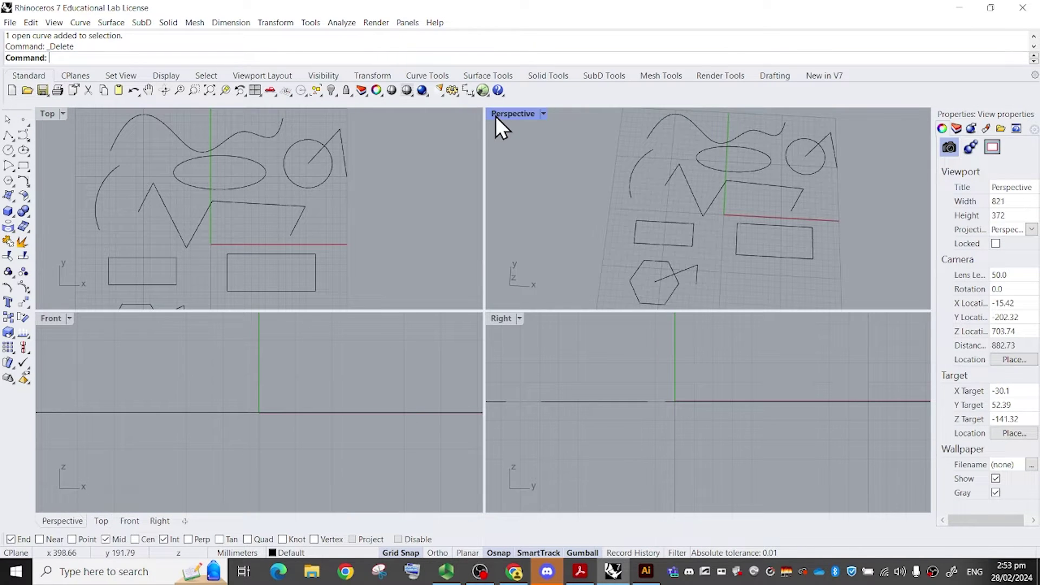
pyautogui.doubleClick(495, 114)
pyautogui.moveTo(629, 223); pyautogui.dragTo(504, 230, button='right')
pyautogui.scroll(6, 466, 222)
# Select the zigzag polyline, try moving it with the gumball, and undo the moves.
pyautogui.click(412, 198)
pyautogui.scroll(-6, 408, 197)
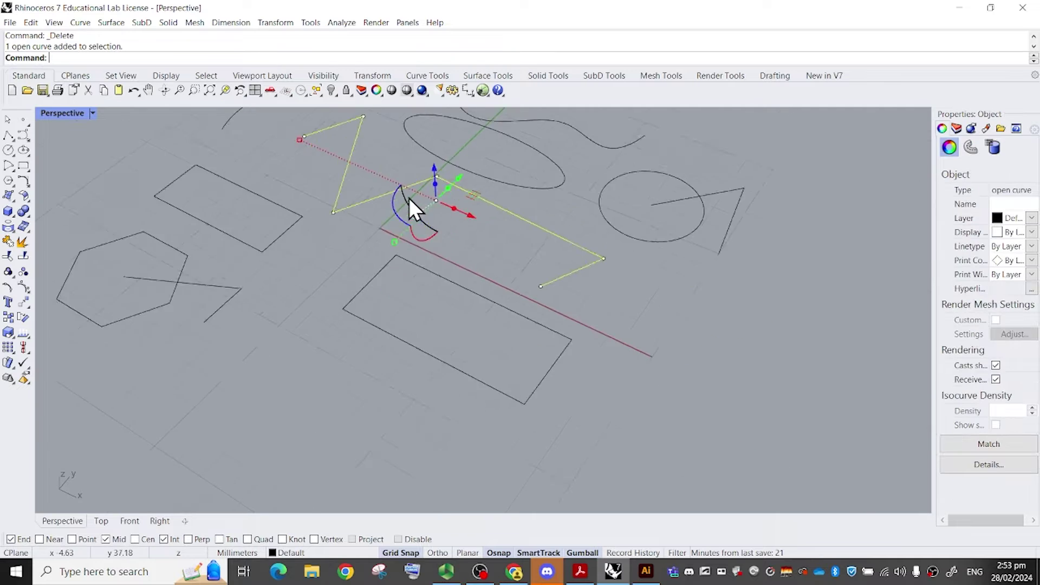
pyautogui.moveTo(408, 197); pyautogui.dragTo(424, 180, button='right')
pyautogui.scroll(5, 535, 316)
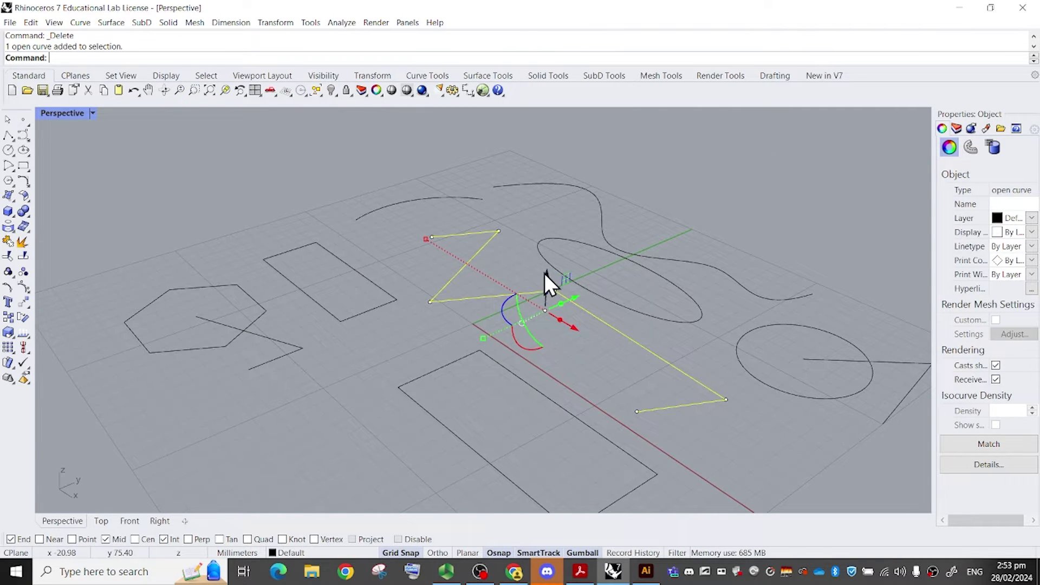
pyautogui.scroll(4, 555, 310)
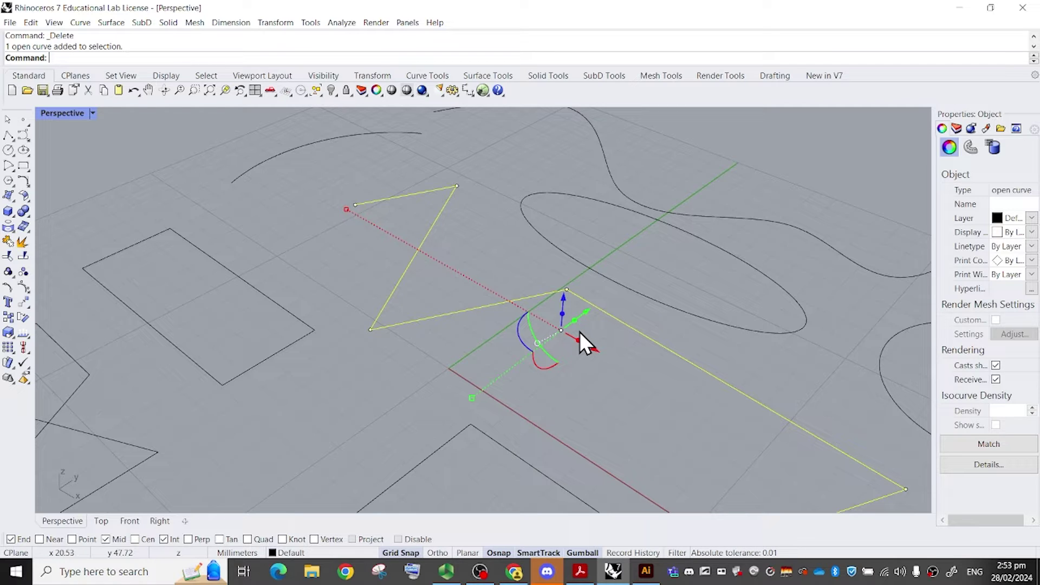
pyautogui.scroll(-4, 583, 327)
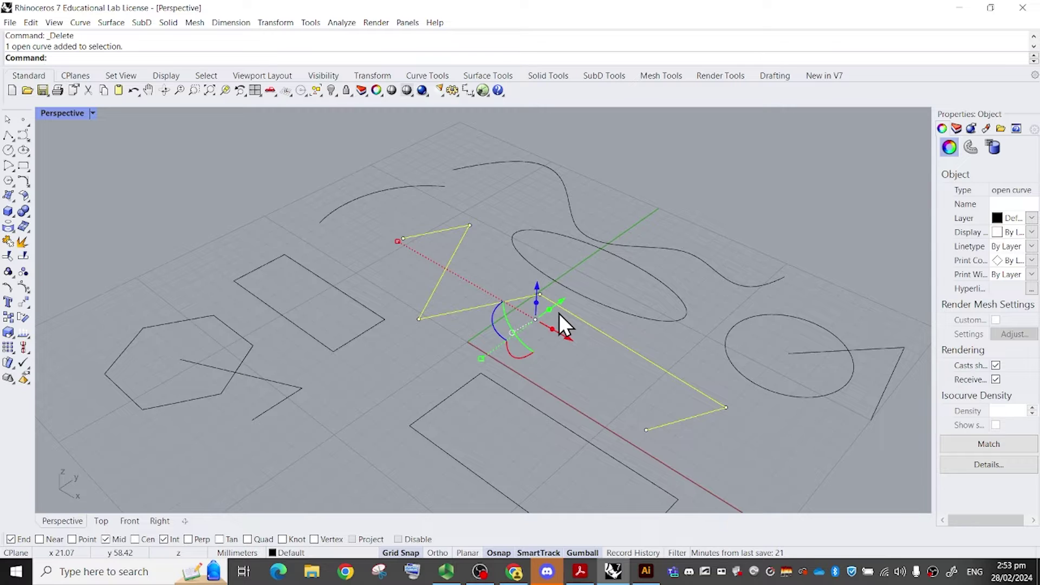
pyautogui.scroll(2, 558, 313)
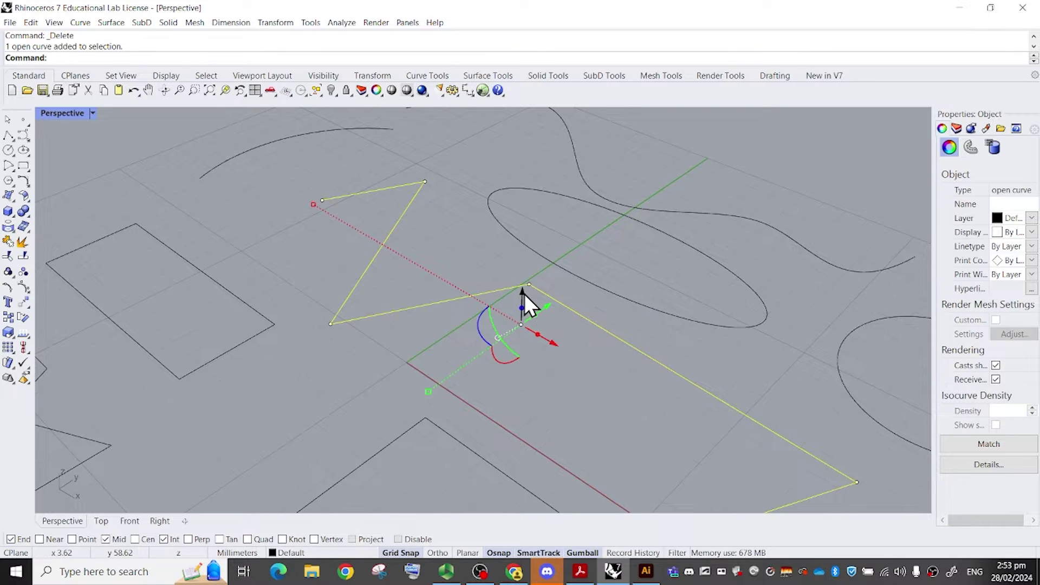
pyautogui.moveTo(524, 293); pyautogui.dragTo(544, 359)
pyautogui.hotkey('ctrl', 'z')
pyautogui.hotkey('ctrl', 'z')
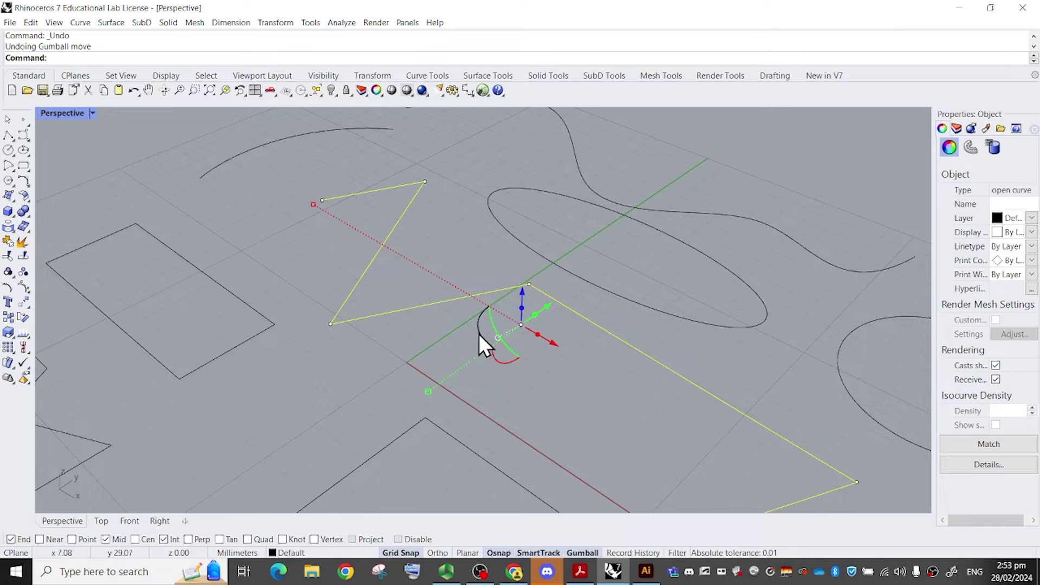
# Rotate the zigzag polyline half a turn about the vertical axis with the gumball.
pyautogui.moveTo(479, 339); pyautogui.dragTo(642, 284)
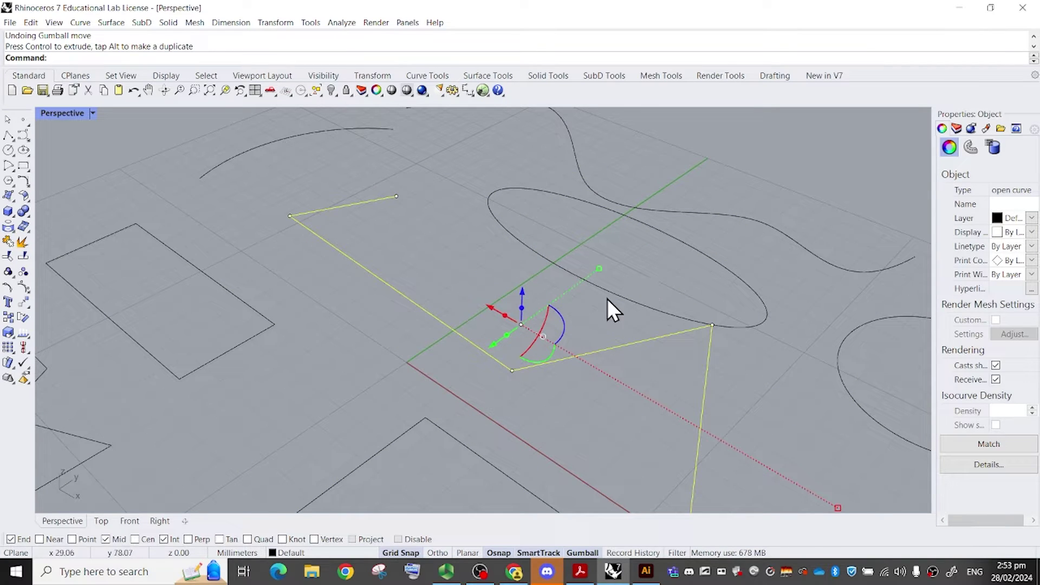
pyautogui.moveTo(562, 332); pyautogui.dragTo(604, 422)
pyautogui.press('Escape')
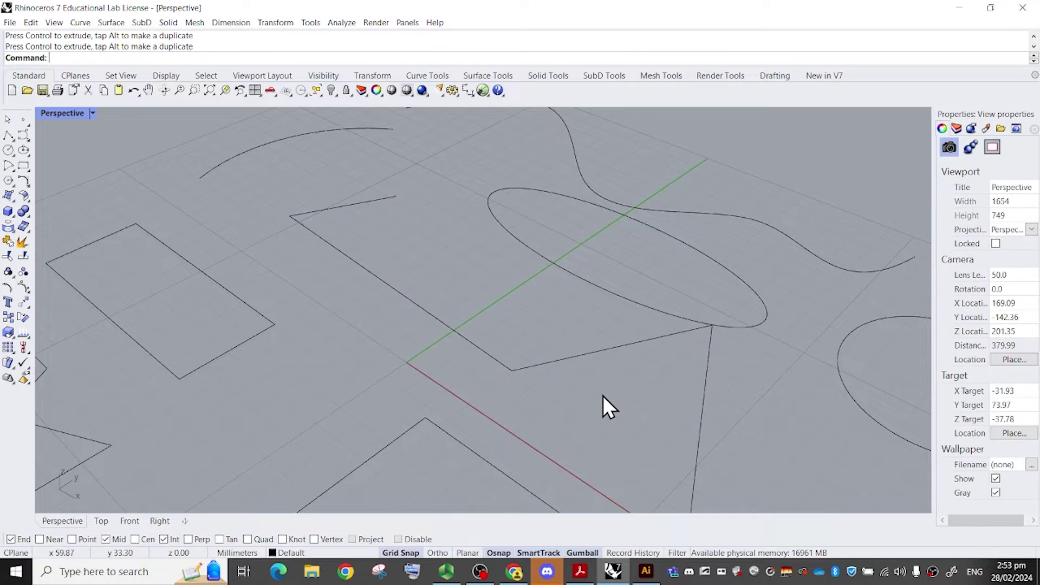
# Try tilting the zigzag polyline about its X axis with the gumball and inspect the gumball's handles up close.
pyautogui.click(581, 355)
pyautogui.moveTo(496, 337); pyautogui.dragTo(444, 335)
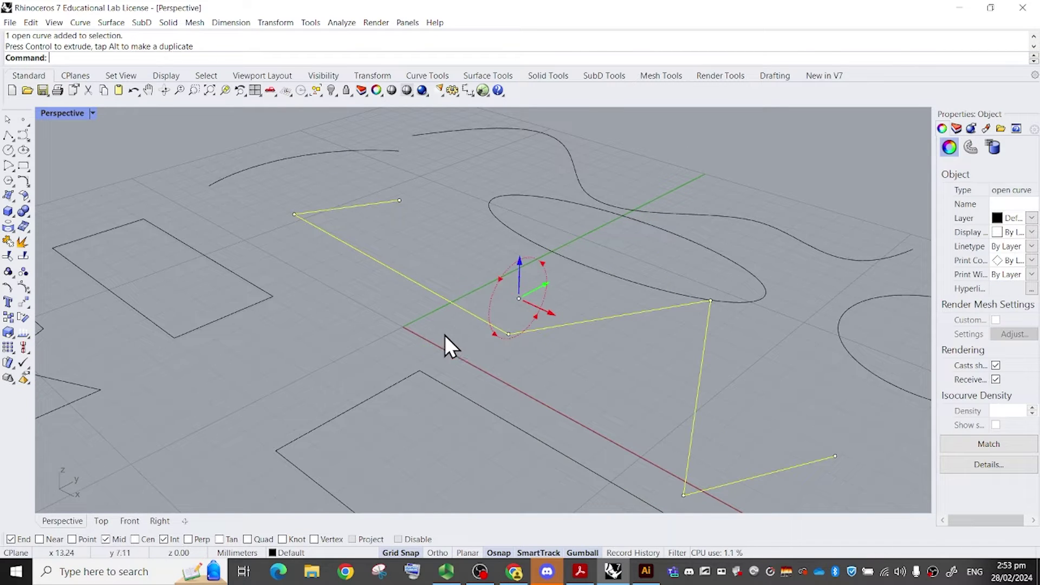
pyautogui.press('Escape')
pyautogui.click(542, 328)
pyautogui.scroll(6, 529, 281)
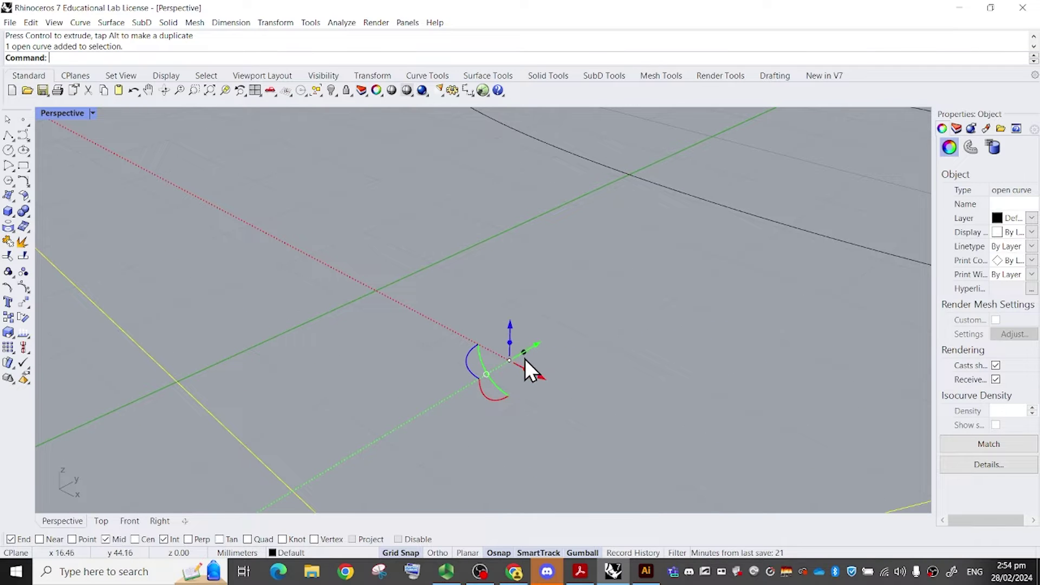
pyautogui.scroll(-6, 525, 367)
pyautogui.press('Escape')
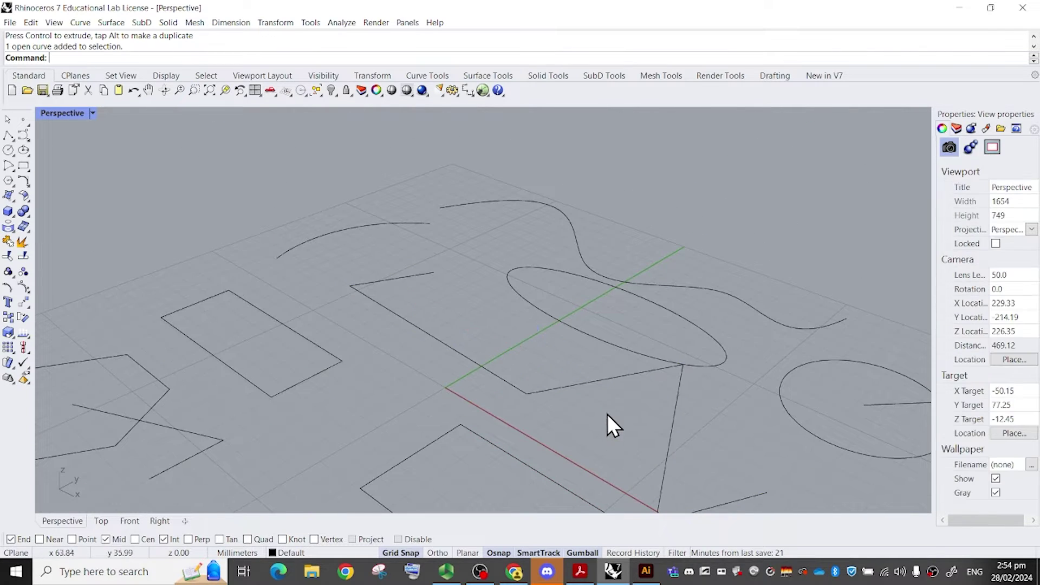
# Rotate the zigzag polyline back to its original orientation on the ground plane with the gumball and deselect it.
pyautogui.moveTo(577, 397); pyautogui.dragTo(688, 431, button='right')
pyautogui.click(592, 393)
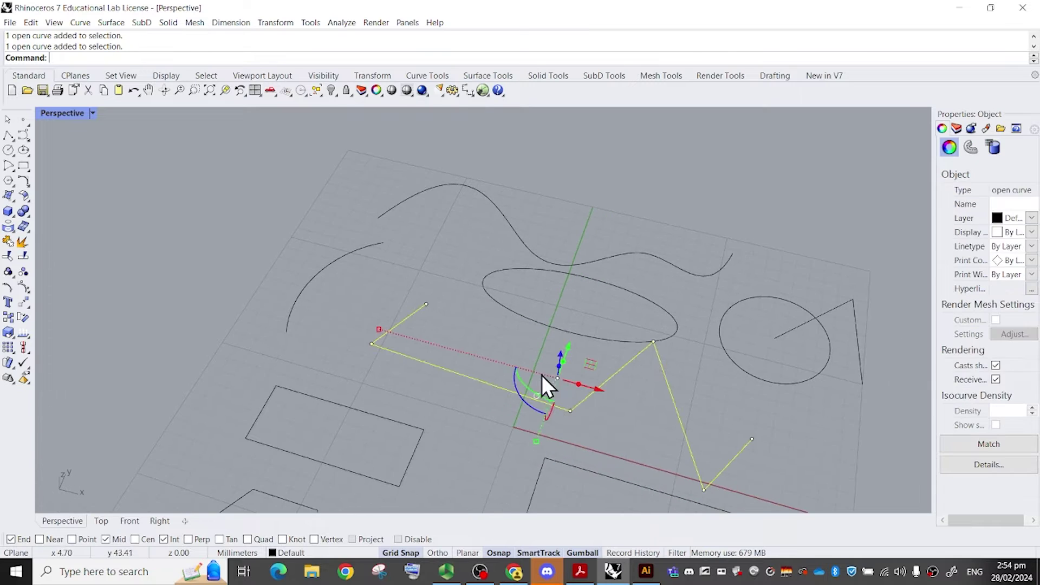
pyautogui.moveTo(525, 401); pyautogui.dragTo(689, 359)
pyautogui.click(743, 164)
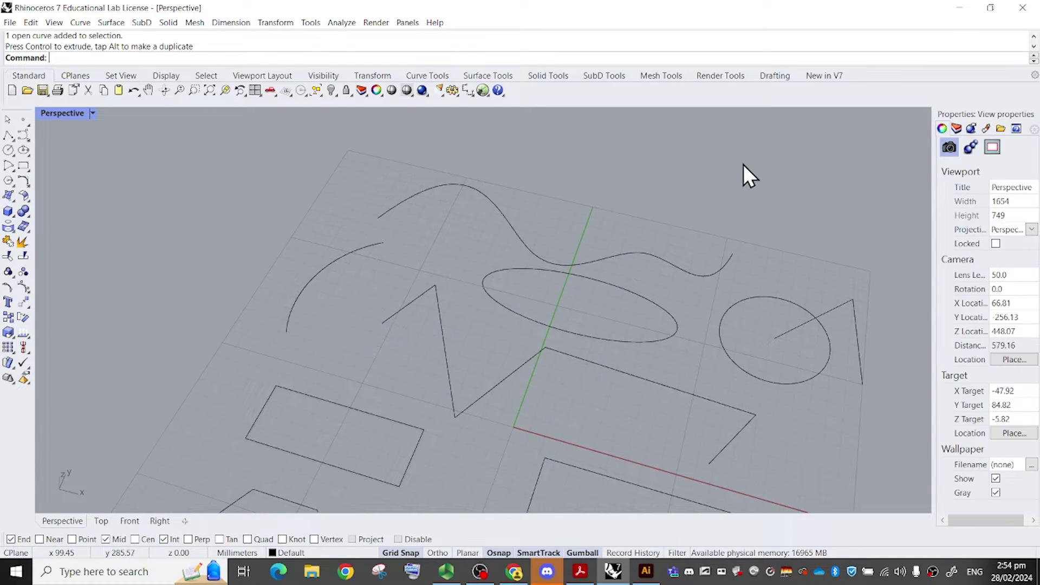
pyautogui.keyDown('shift'); pyautogui.moveTo(618, 345); pyautogui.dragTo(552, 290, button='right'); pyautogui.keyUp('shift')
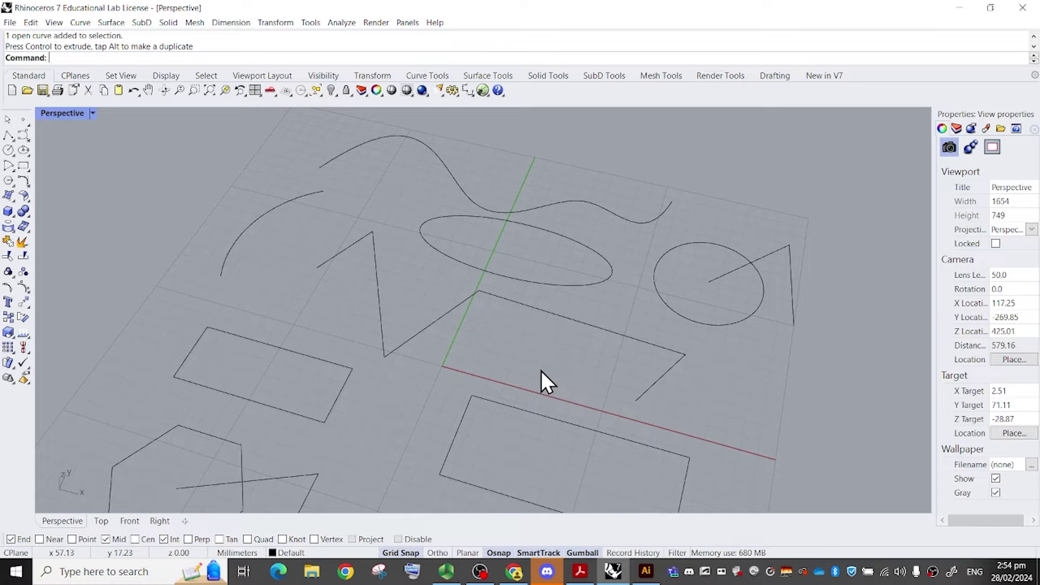
# Measure the distance between the two ends of the zigzag polyline's long, nearly horizontal segment.
pyautogui.write('Distance')
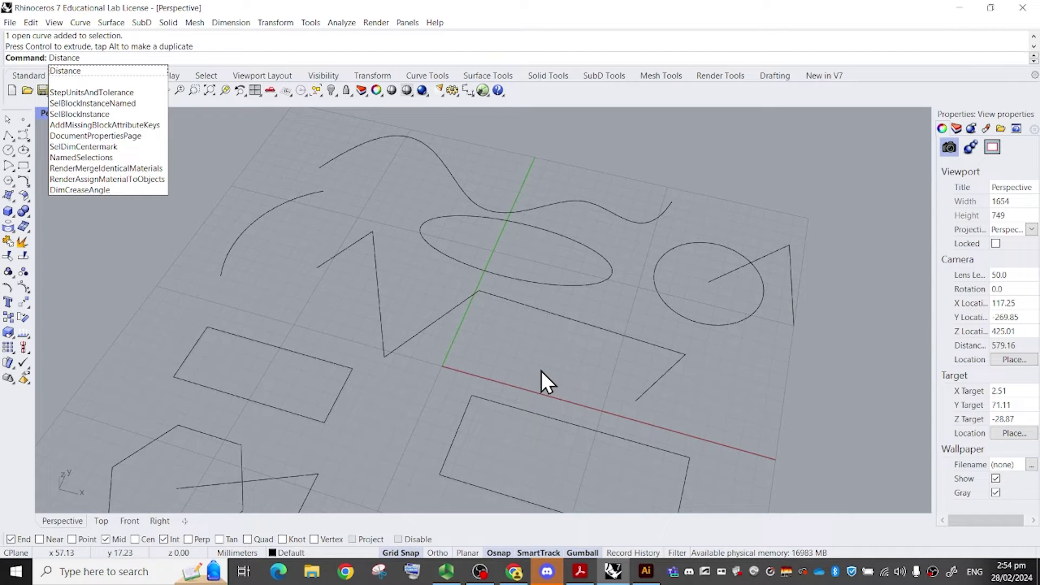
pyautogui.press('Return')
pyautogui.scroll(-3, 541, 303)
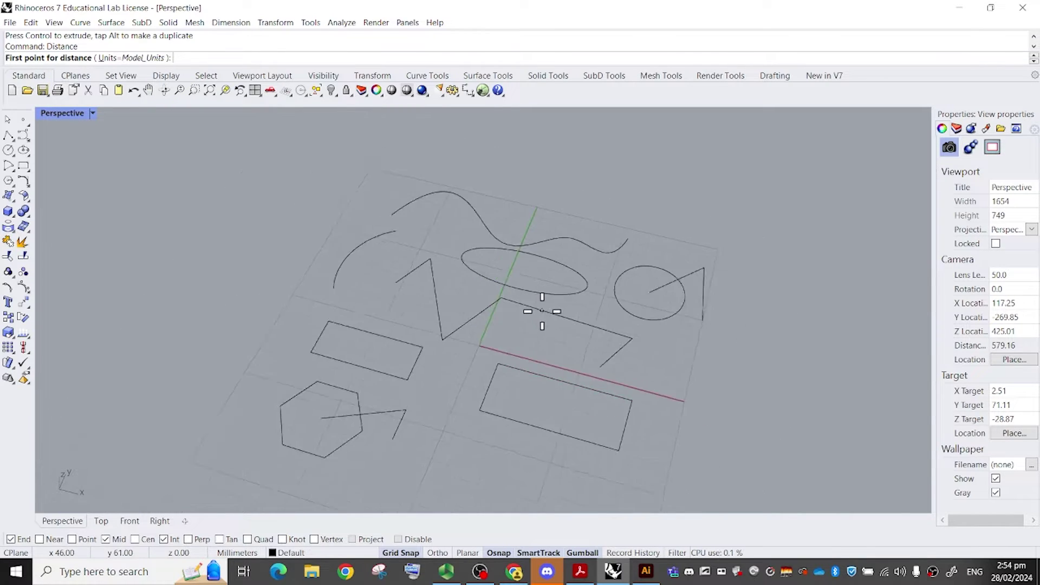
pyautogui.scroll(3, 515, 321)
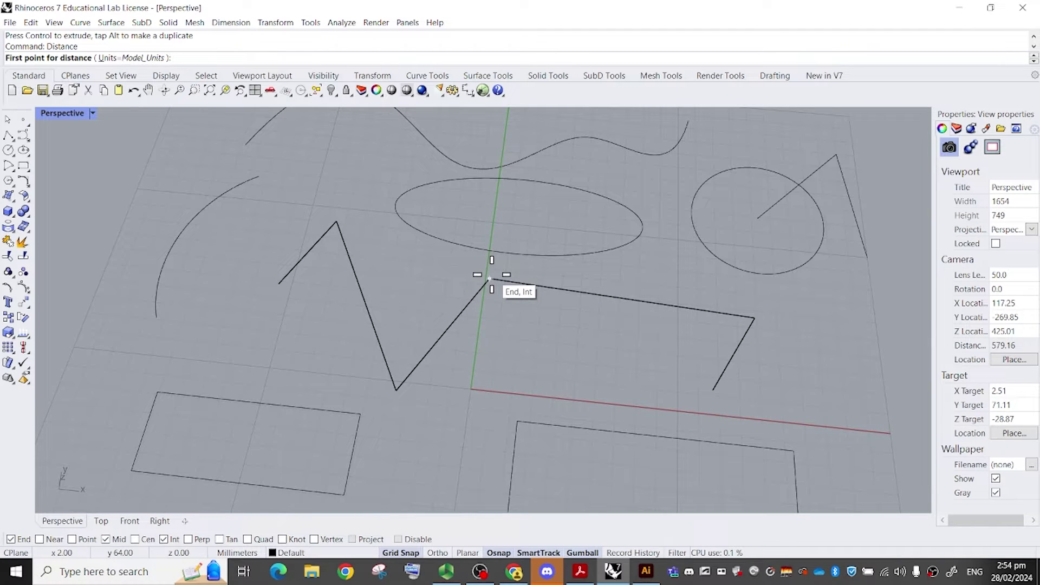
pyautogui.click(489, 279)
pyautogui.click(753, 319)
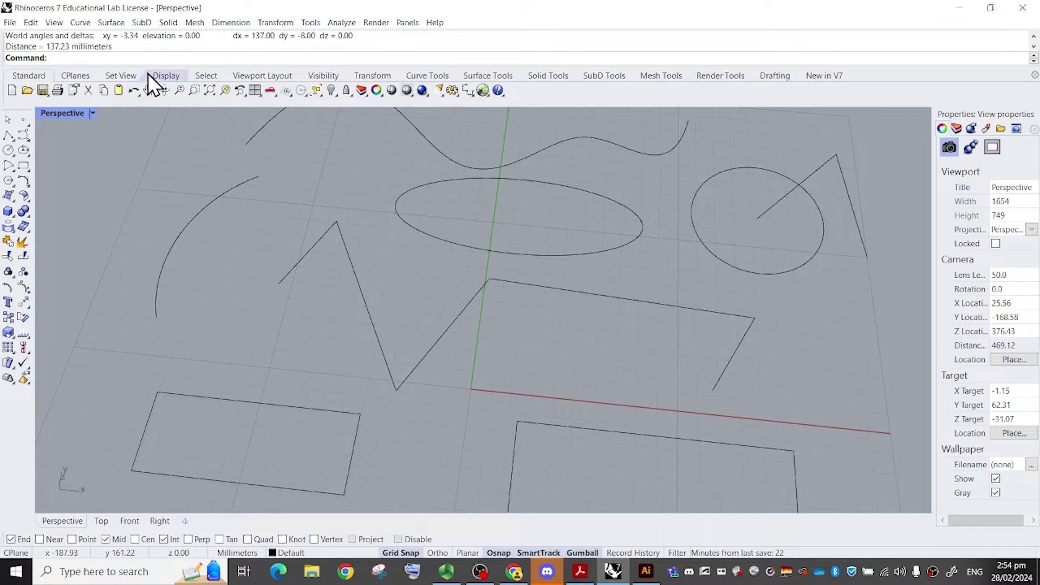
# Measure the length of the wavy freeform curve at the far end of the grid.
pyautogui.write('Length')
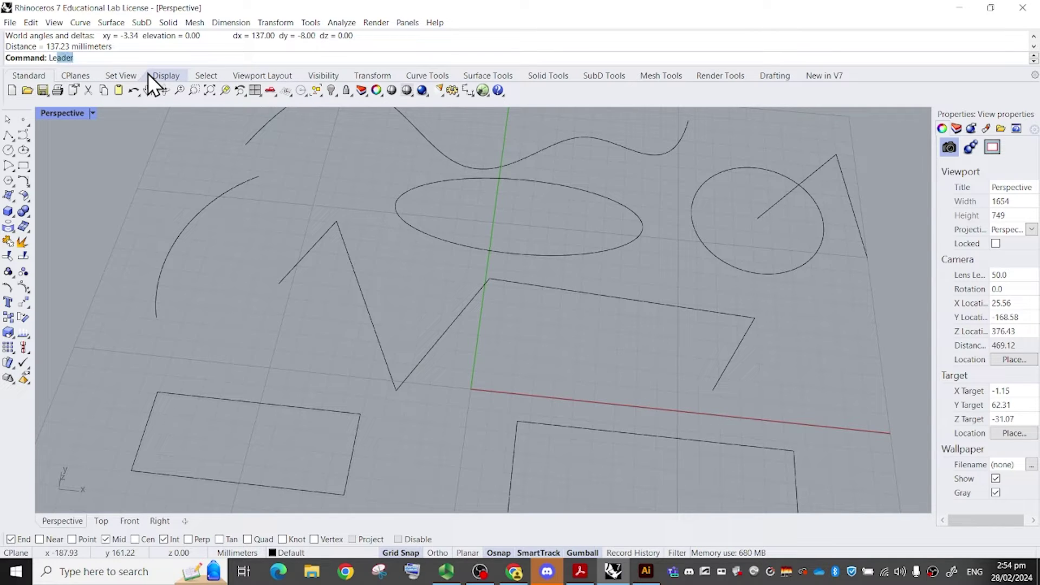
pyautogui.press('Return')
pyautogui.scroll(-5, 335, 212)
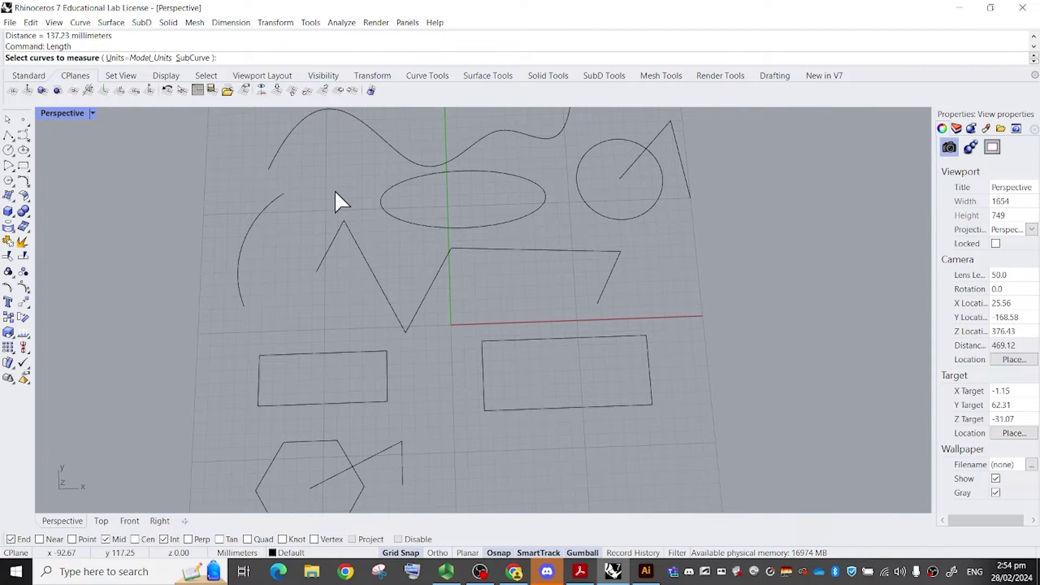
pyautogui.keyDown('shift'); pyautogui.moveTo(387, 185); pyautogui.dragTo(345, 252, button='right'); pyautogui.keyUp('shift')
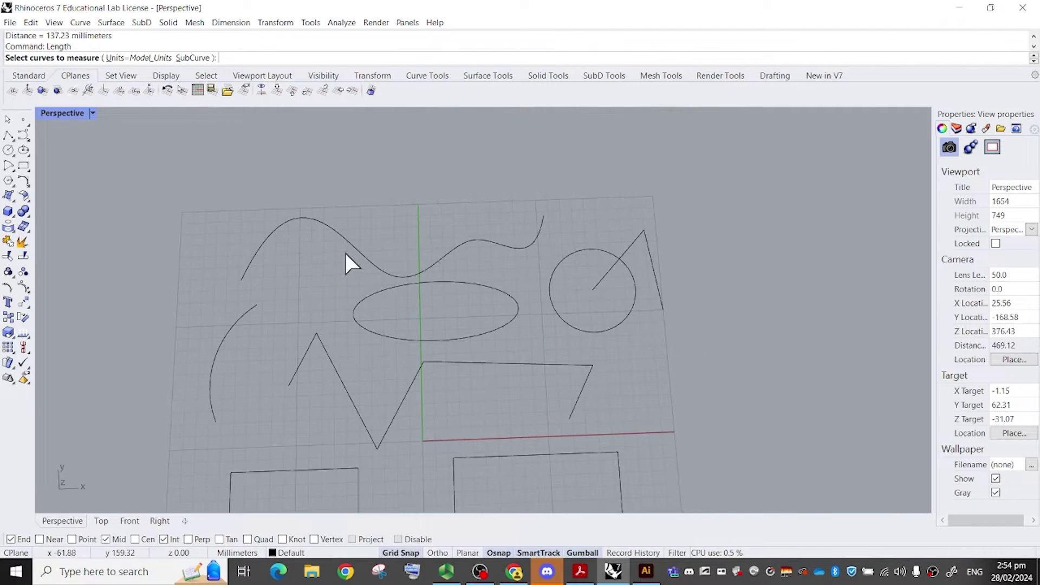
pyautogui.click(325, 220)
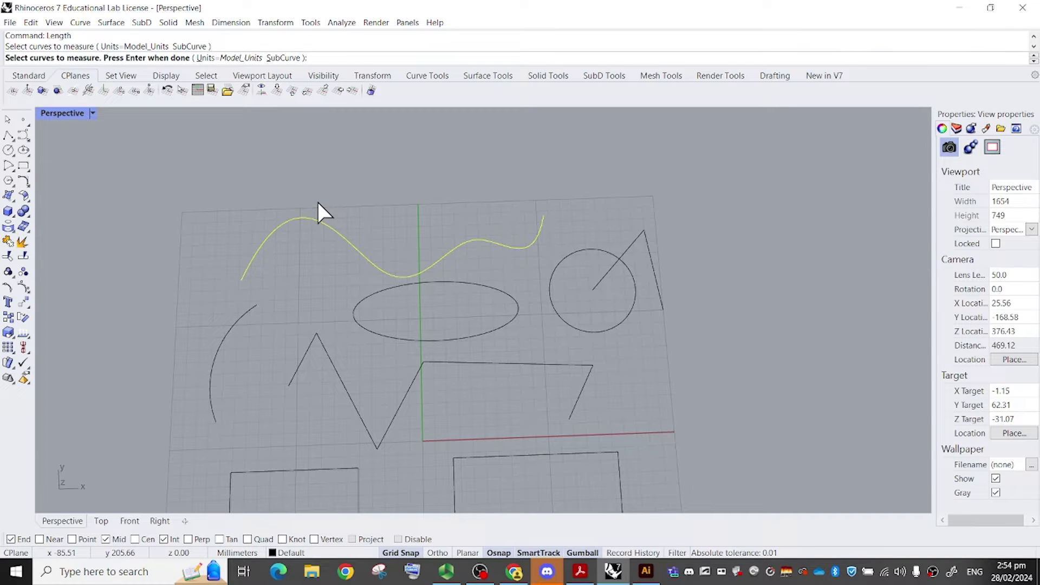
pyautogui.press('Return')
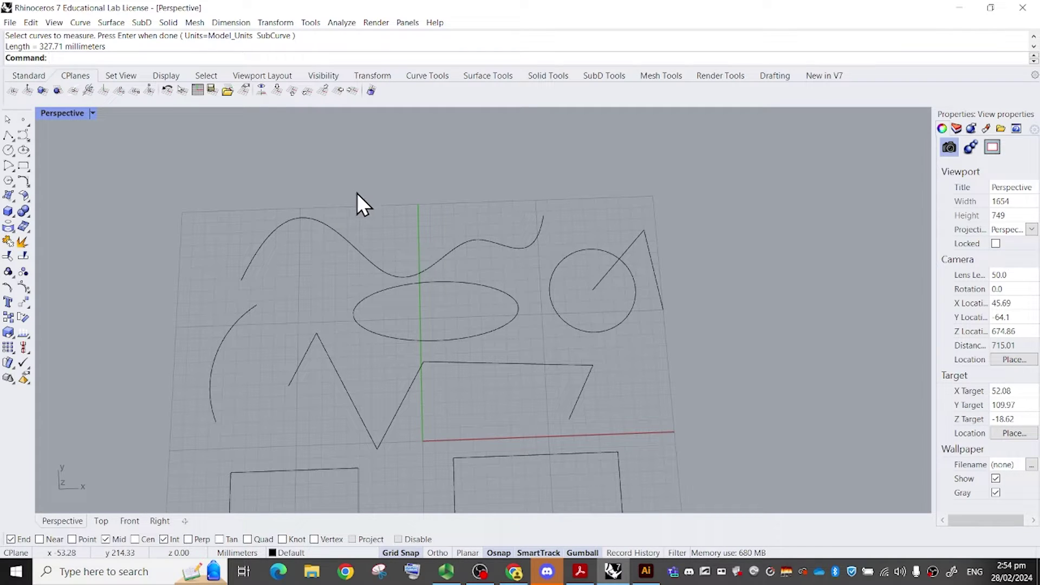
# Measure the angle between the two segments of the bent polyline that starts at the circle's centre.
pyautogui.keyDown('shift'); pyautogui.moveTo(616, 210); pyautogui.dragTo(496, 235, button='right'); pyautogui.keyUp('shift')
pyautogui.scroll(2, 517, 212)
pyautogui.scroll(-5, 441, 232)
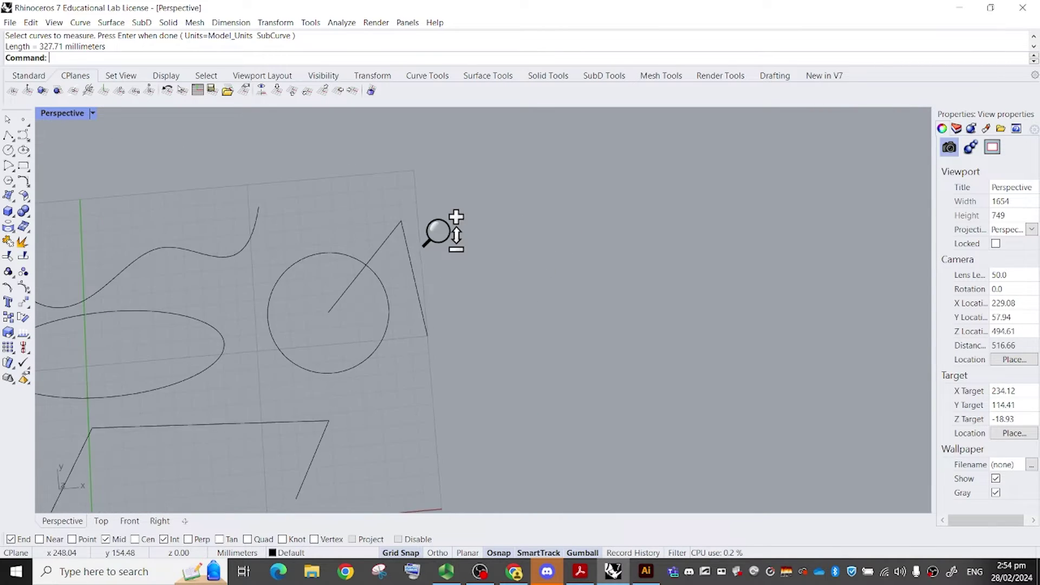
pyautogui.moveTo(400, 225); pyautogui.dragTo(515, 238, button='right')
pyautogui.scroll(8, 509, 226)
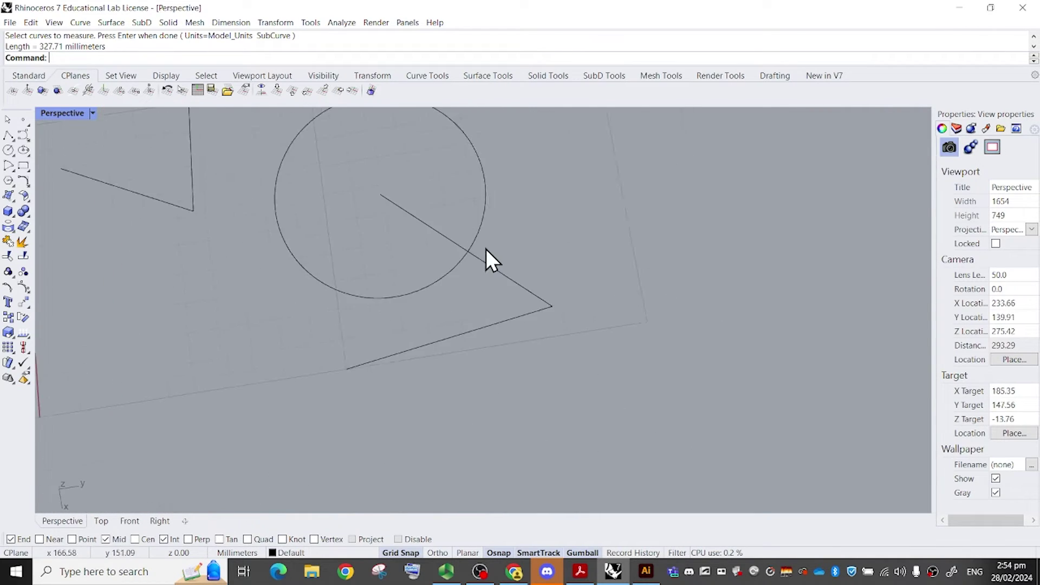
pyautogui.write('Angle')
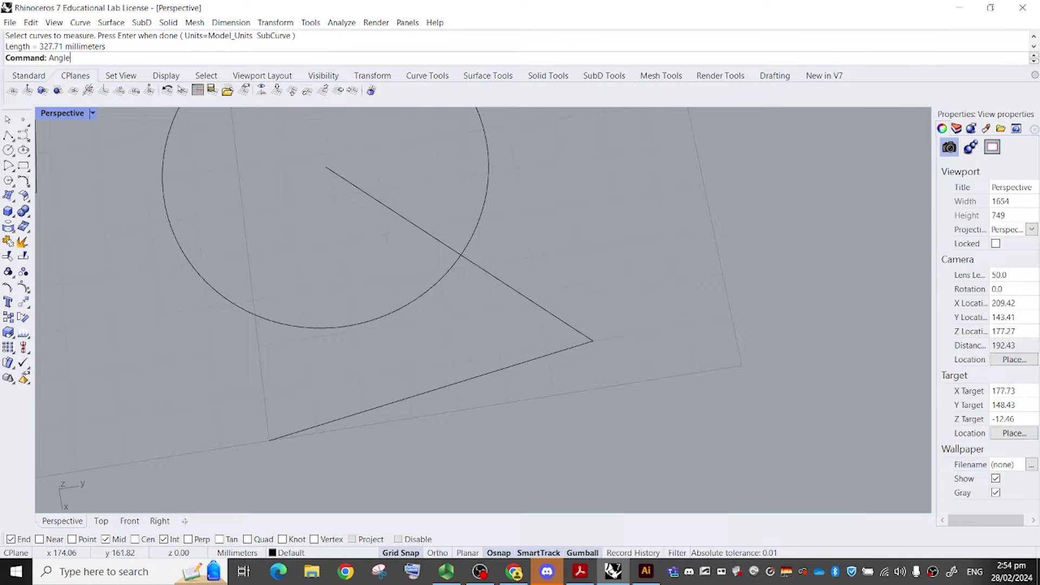
pyautogui.press('Return')
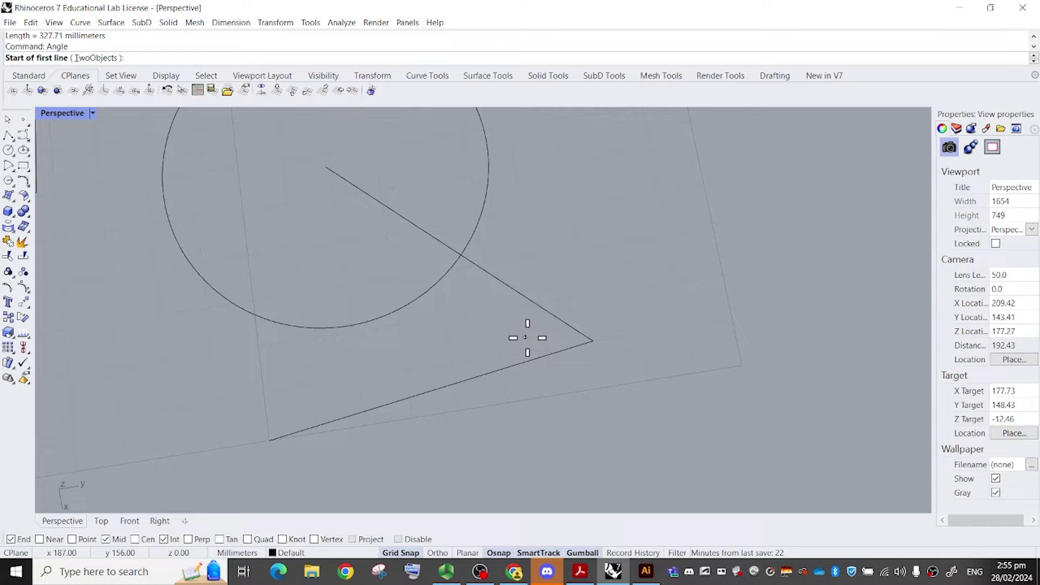
pyautogui.click(595, 346)
pyautogui.click(269, 440)
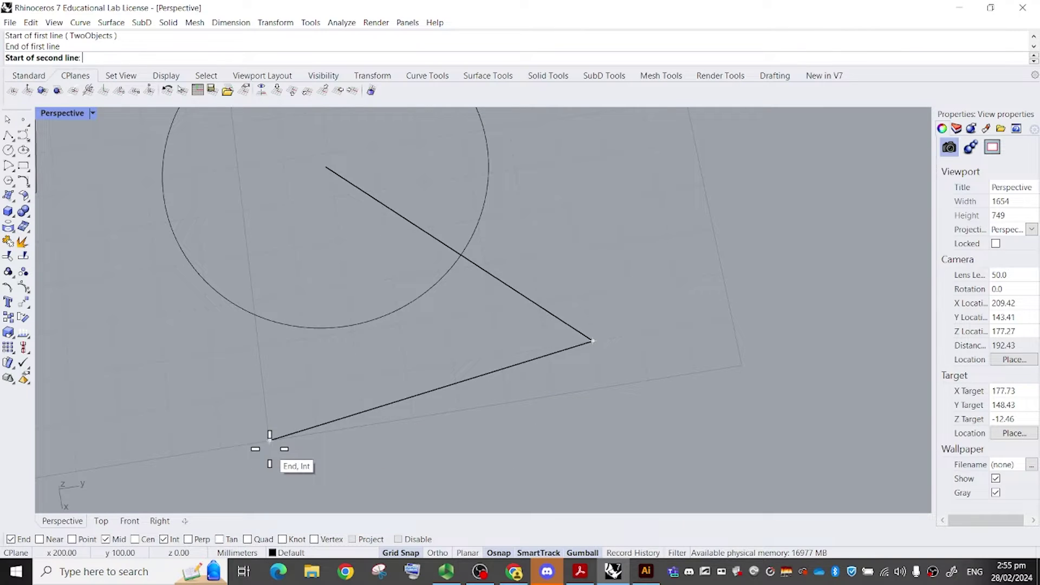
pyautogui.click(592, 340)
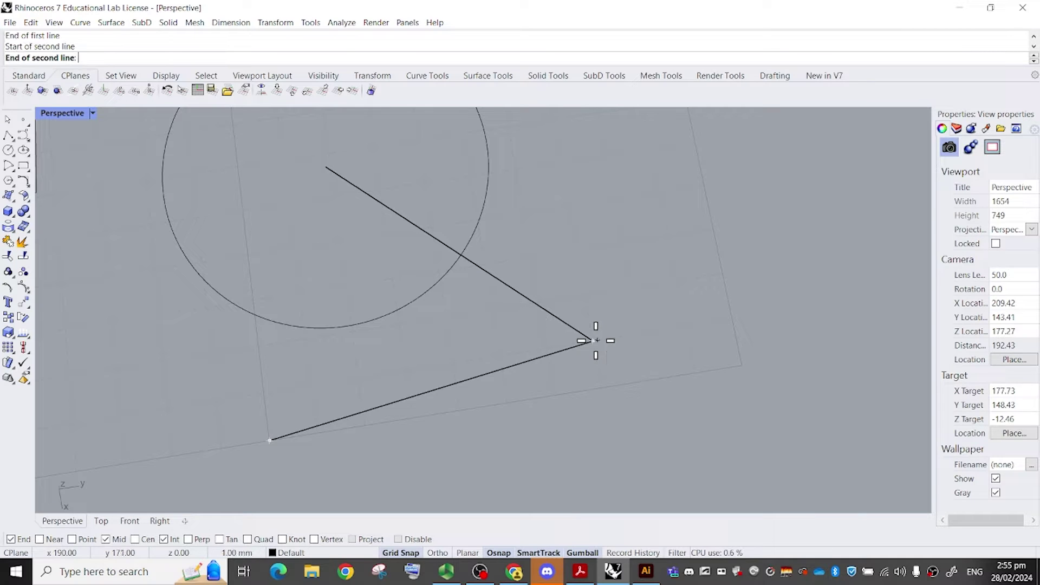
pyautogui.click(349, 180)
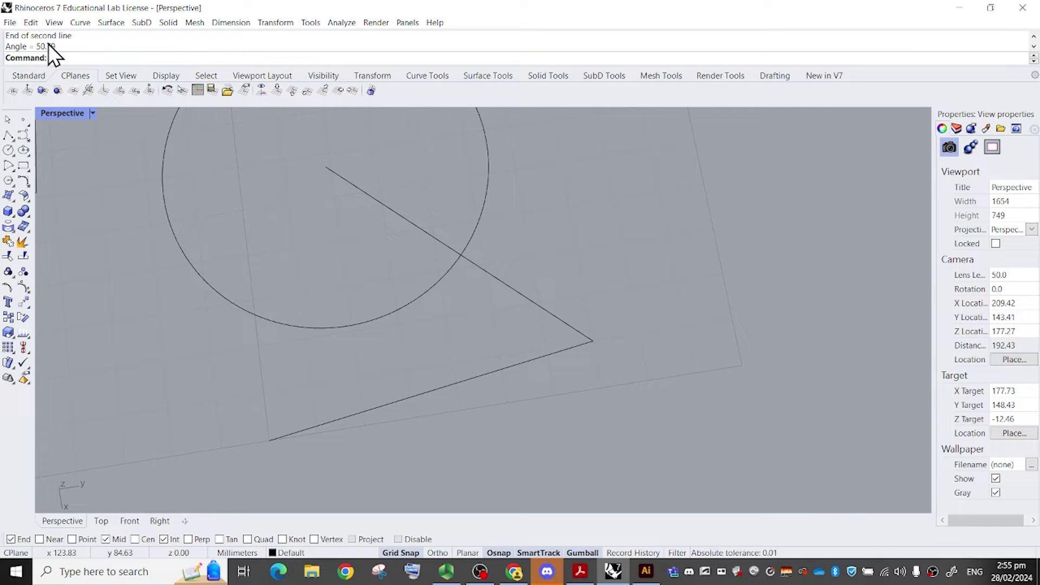
pyautogui.scroll(-4, 438, 266)
pyautogui.moveTo(438, 267); pyautogui.dragTo(549, 255, button='right')
pyautogui.scroll(-10, 547, 257)
pyautogui.keyDown('shift'); pyautogui.moveTo(519, 290); pyautogui.dragTo(479, 260, button='right'); pyautogui.keyUp('shift')
pyautogui.scroll(4, 480, 258)
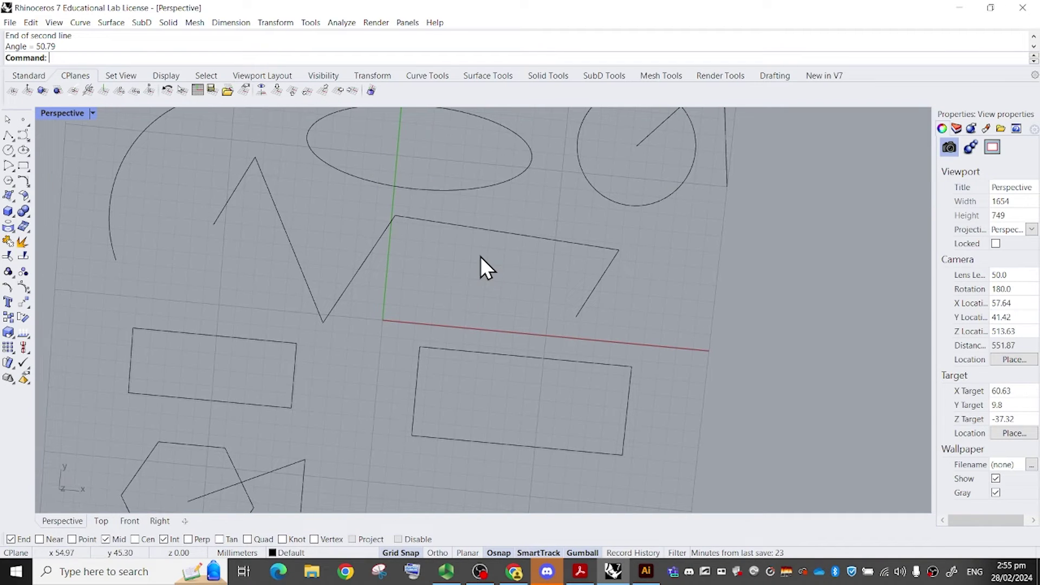
pyautogui.click(8, 138)
pyautogui.scroll(-2, 493, 227)
pyautogui.moveTo(496, 228); pyautogui.dragTo(515, 206, button='right')
pyautogui.keyDown('shift'); pyautogui.moveTo(515, 206); pyautogui.dragTo(472, 306, button='right'); pyautogui.keyUp('shift')
pyautogui.moveTo(471, 306); pyautogui.dragTo(499, 212, button='right')
pyautogui.scroll(-4, 486, 251)
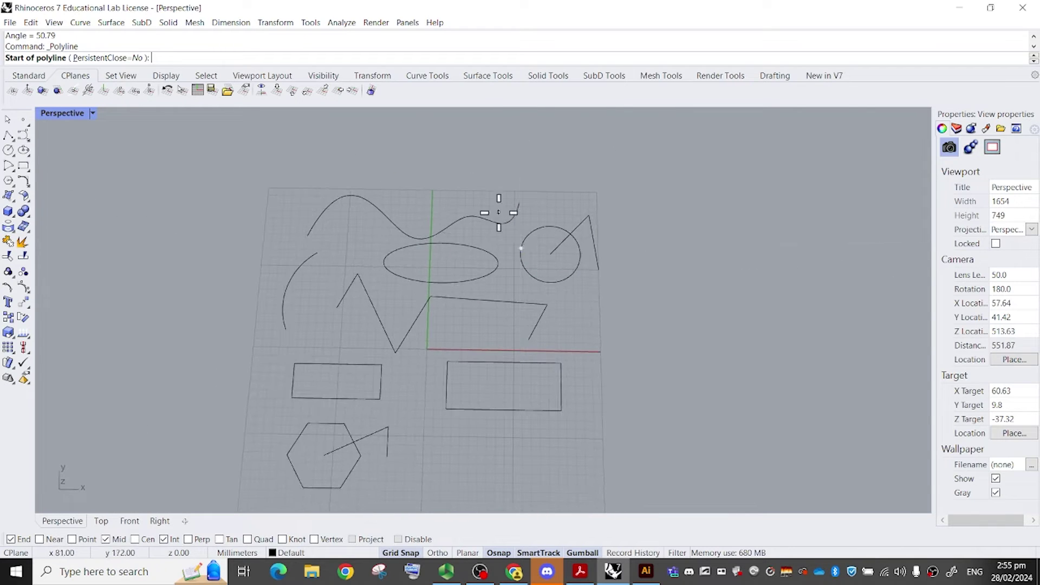
pyautogui.scroll(2, 445, 201)
pyautogui.scroll(2, 446, 201)
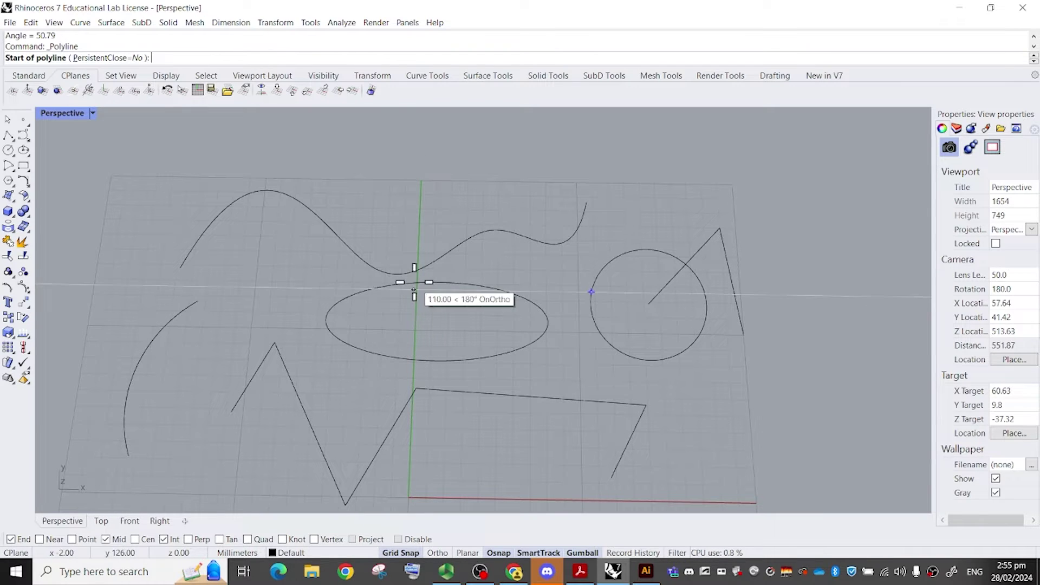
pyautogui.press('Escape')
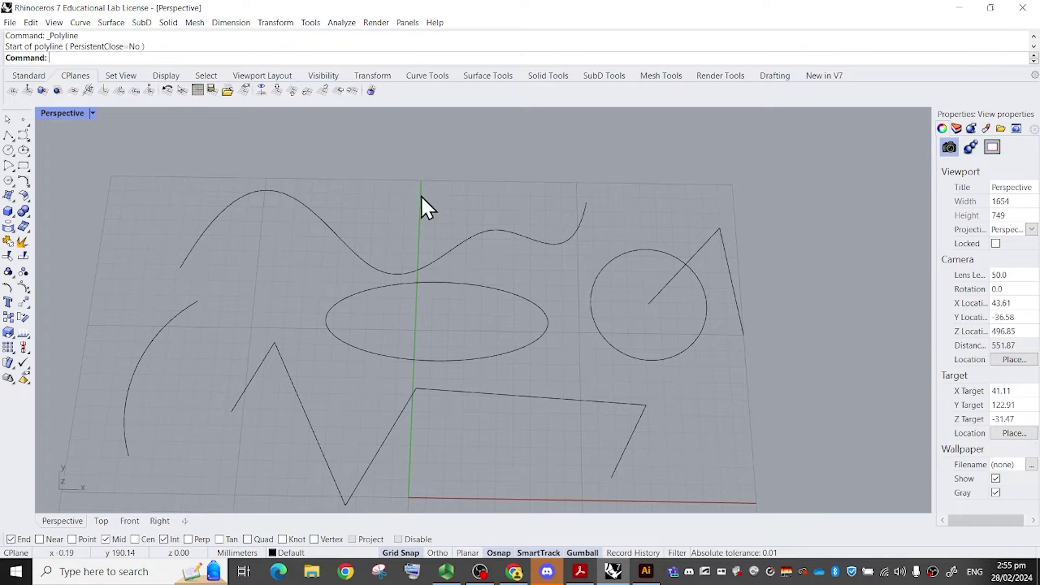
# Set the grid snap size to 10 mm.
pyautogui.write('SnapSize')
pyautogui.press('Return')
pyautogui.write('10')
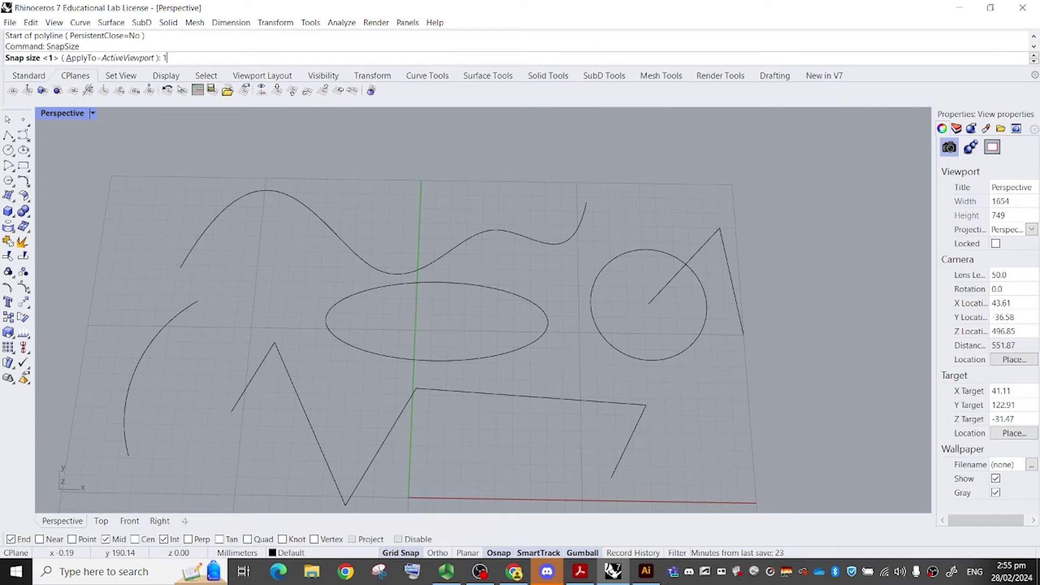
pyautogui.press('Return')
pyautogui.press('Return')
# Draw a 100 mm polyline segment parallel to the X axis, starting on the Y axis at y = 190, above the wavy curve.
pyautogui.click(9, 134)
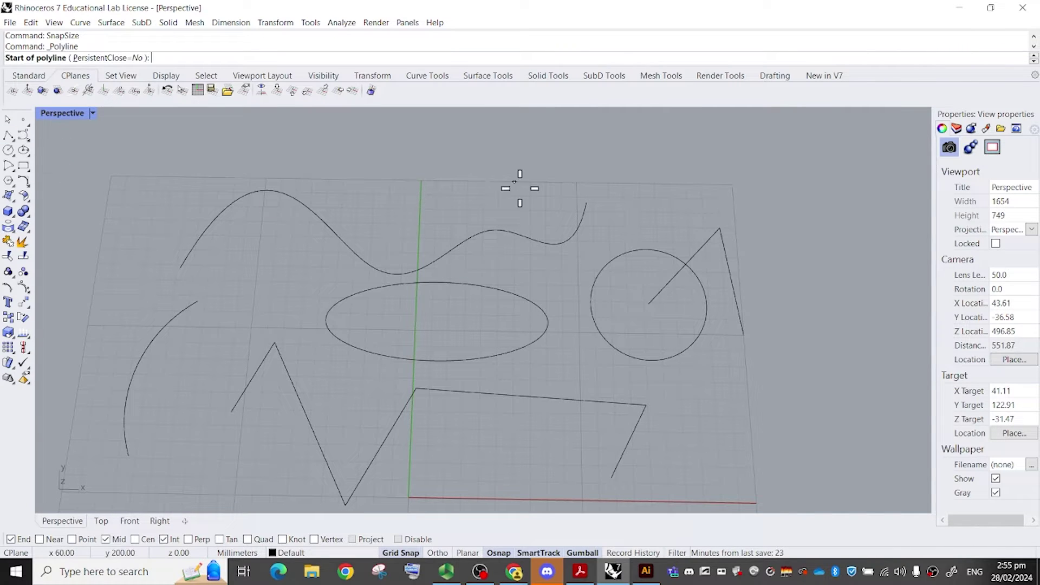
pyautogui.scroll(3, 476, 195)
pyautogui.click(389, 197)
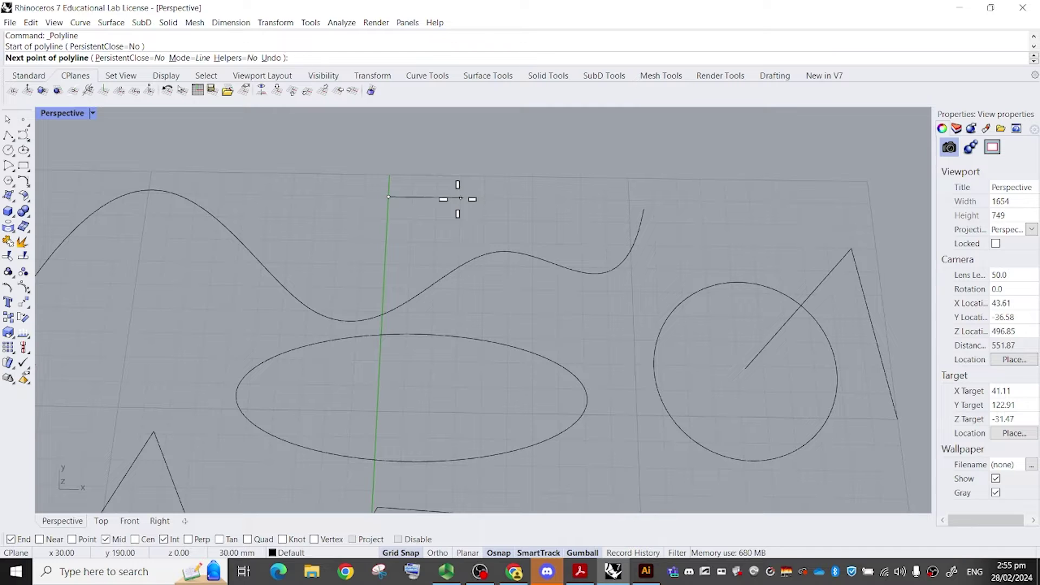
pyautogui.write('100')
pyautogui.press('Return')
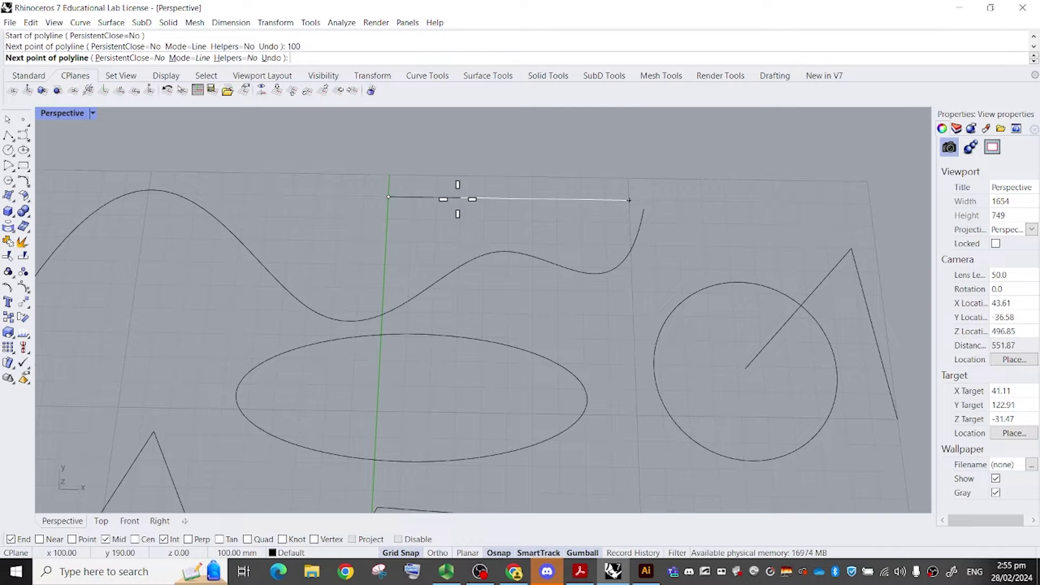
pyautogui.scroll(-2, 379, 178)
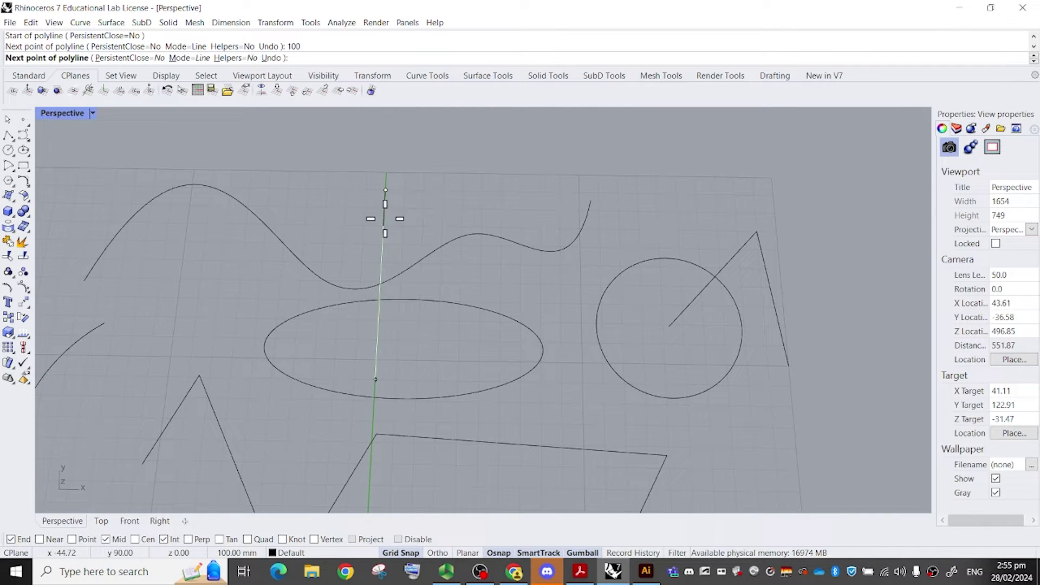
pyautogui.click(438, 188)
pyautogui.press('Return')
# Draw a two-segment polyline from the new line's end on the Y axis, constraining the first segment to 30° angle steps and keeping the second horizontal.
pyautogui.scroll(2, 441, 184)
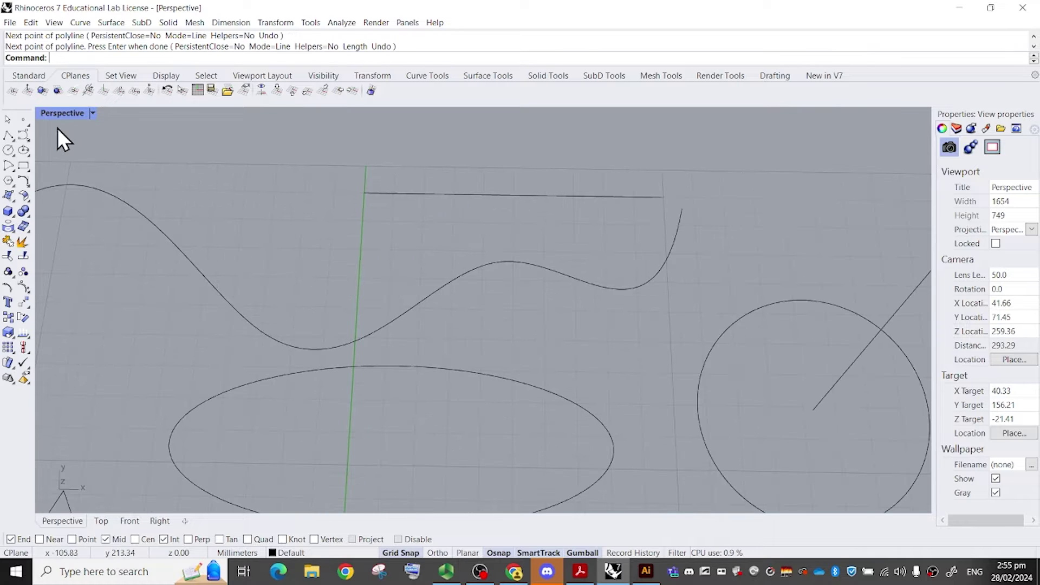
pyautogui.click(3, 135)
pyautogui.scroll(-4, 434, 204)
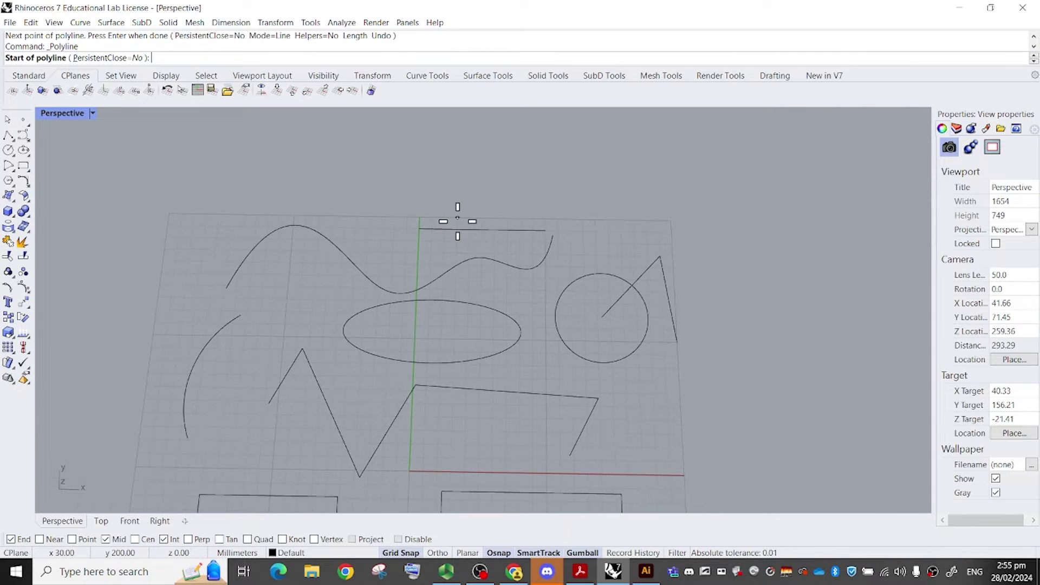
pyautogui.scroll(3, 419, 228)
pyautogui.click(417, 231)
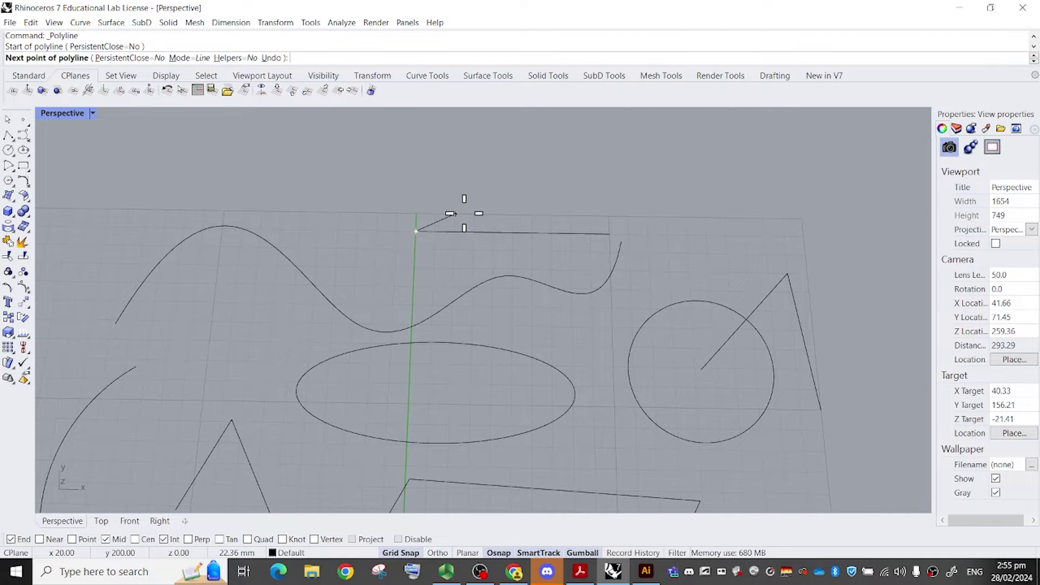
pyautogui.write('<')
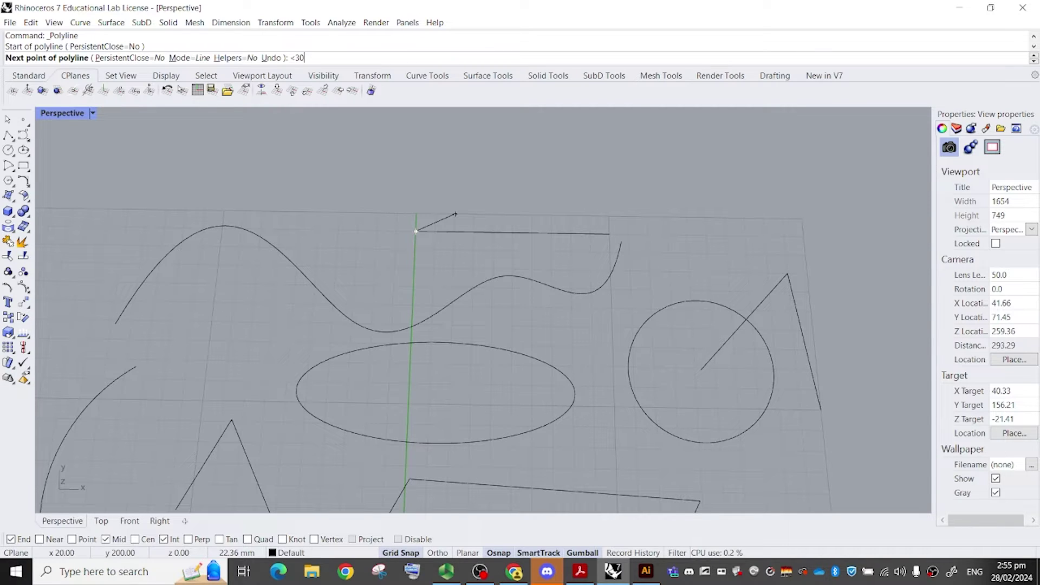
pyautogui.write('30')
pyautogui.press('Return')
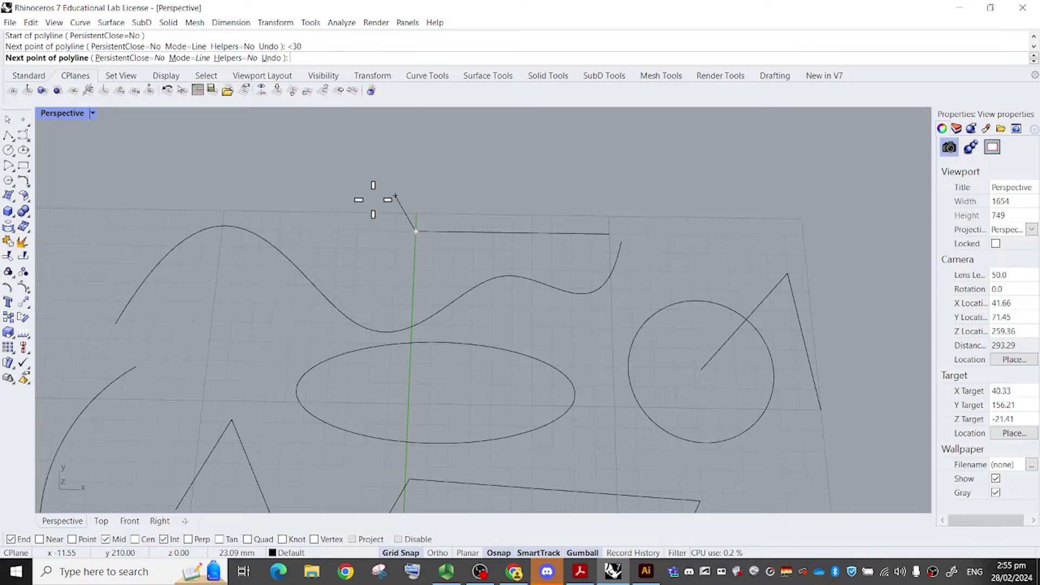
pyautogui.scroll(5, 369, 247)
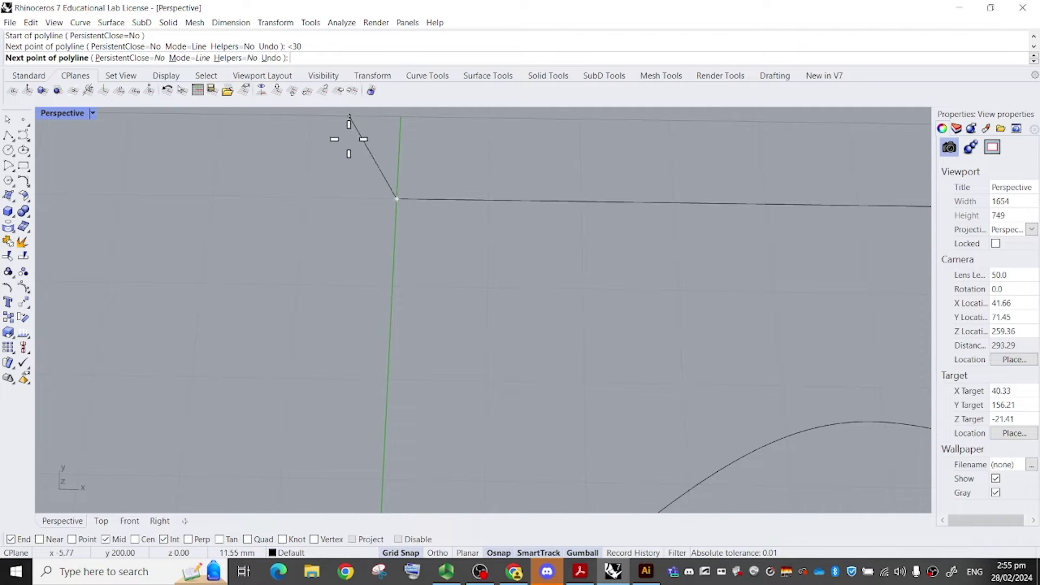
pyautogui.click(398, 198)
pyautogui.click(441, 288)
pyautogui.click(298, 287)
pyautogui.press('Return')
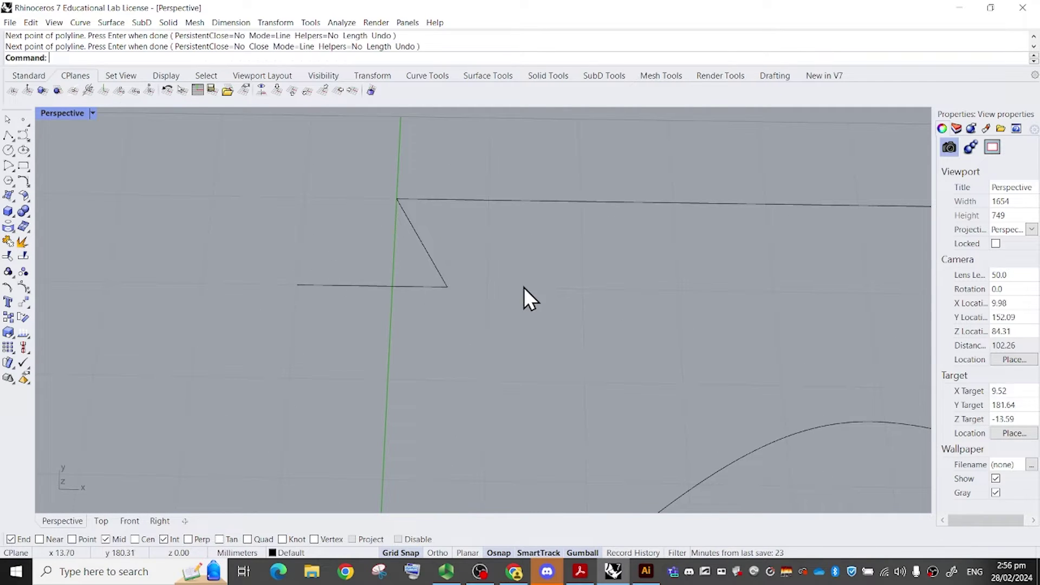
pyautogui.scroll(-5, 525, 287)
pyautogui.scroll(3, 525, 284)
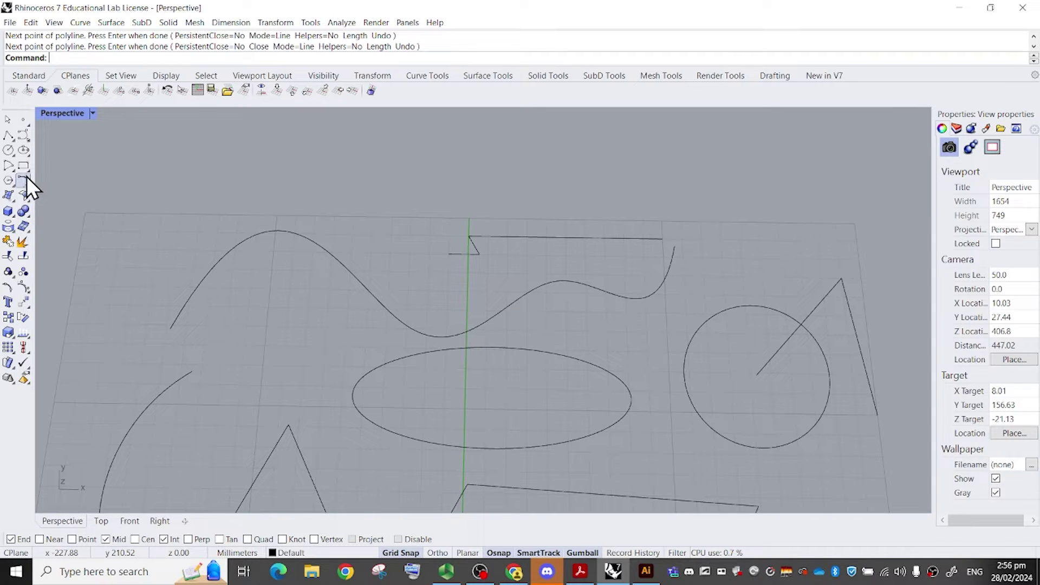
pyautogui.scroll(-2, 395, 243)
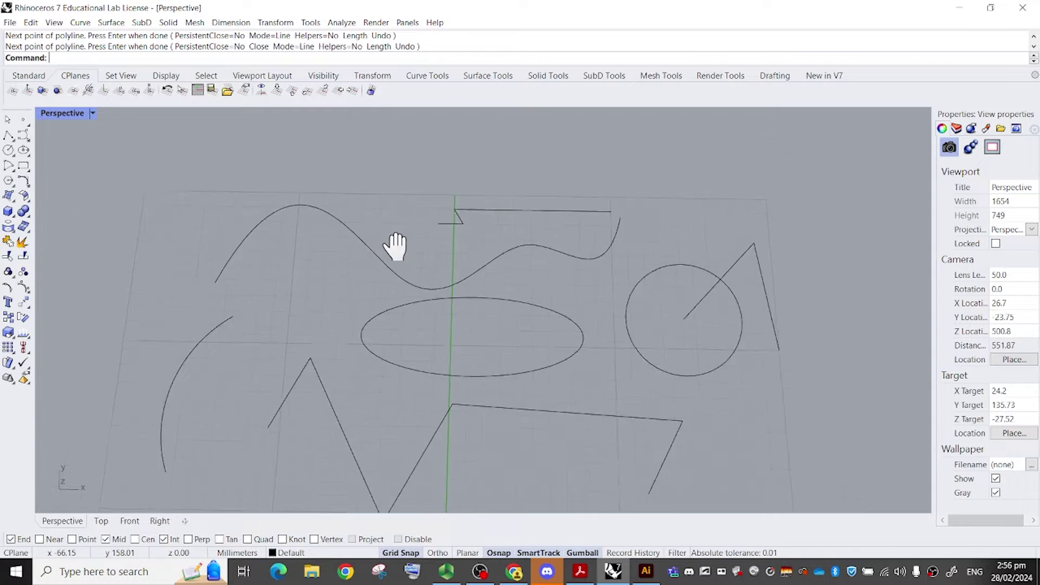
pyautogui.scroll(6, 361, 263)
pyautogui.moveTo(393, 195); pyautogui.dragTo(469, 199, button='right')
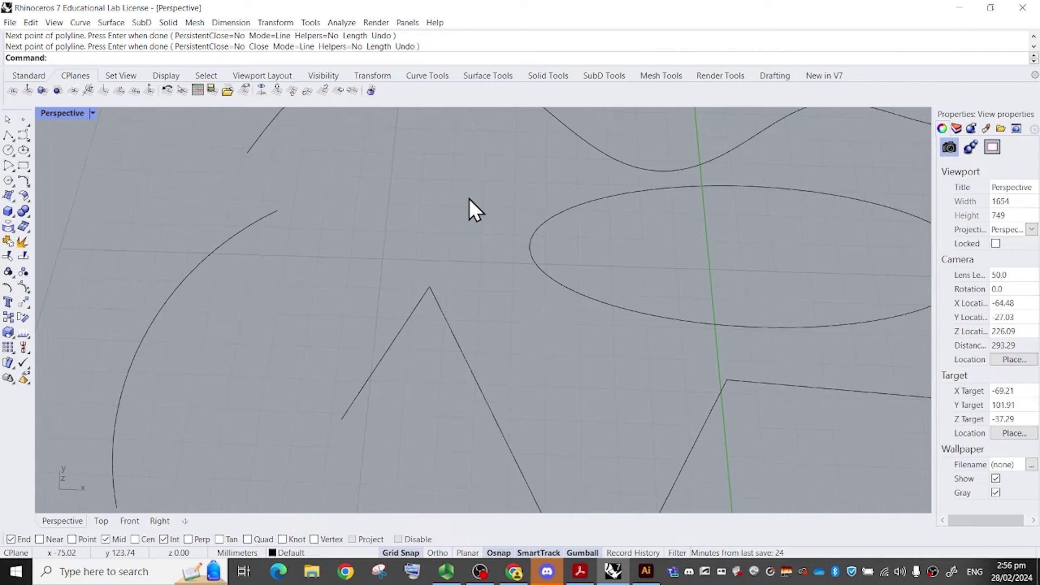
# Fillet the zigzag polyline's sharp peak between the arc and the ellipse with a 1 mm radius.
pyautogui.moveTo(464, 255)
pyautogui.mouseDown(button='right')
pyautogui.moveTo(472, 205)
pyautogui.moveTo(460, 267)
pyautogui.mouseUp(button='right')
pyautogui.click(457, 265)
pyautogui.moveTo(490, 266); pyautogui.dragTo(415, 199)
pyautogui.click(418, 212)
pyautogui.scroll(10, 423, 230)
pyautogui.scroll(-6, 502, 183)
pyautogui.keyDown('shift'); pyautogui.moveTo(552, 200); pyautogui.dragTo(460, 196, button='right'); pyautogui.keyUp('shift')
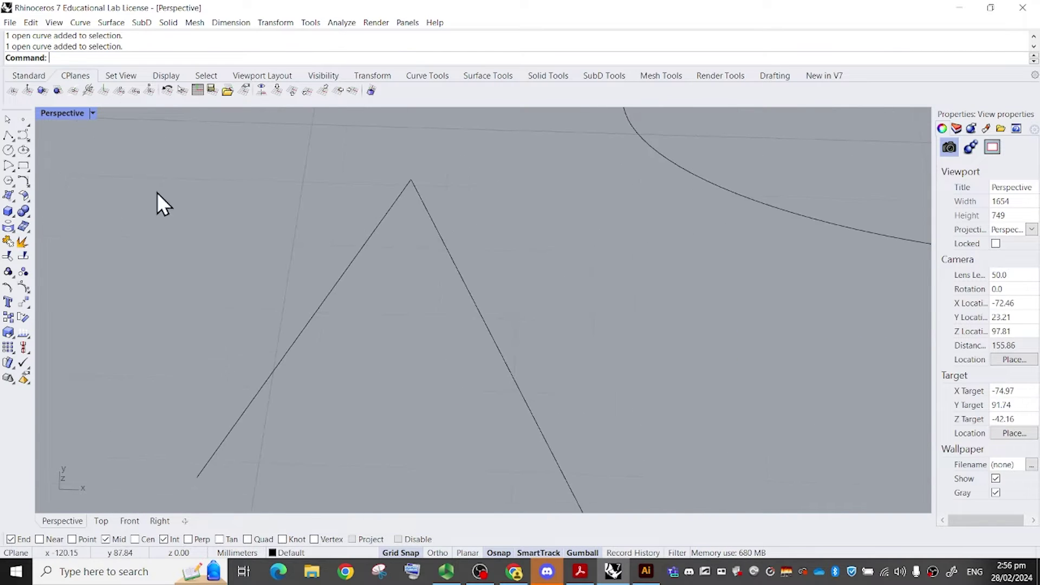
pyautogui.click(22, 182)
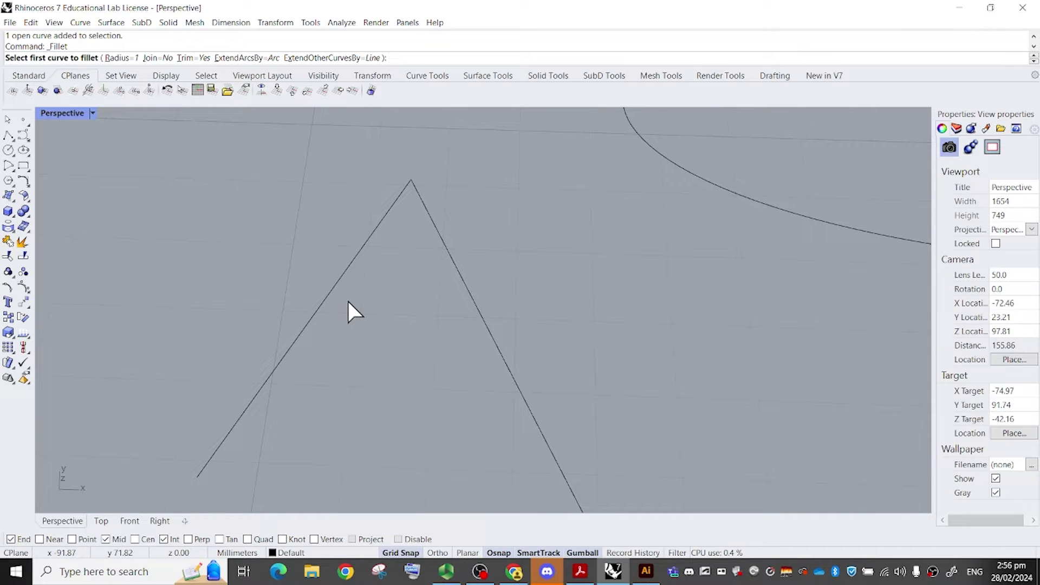
pyautogui.scroll(-2, 348, 301)
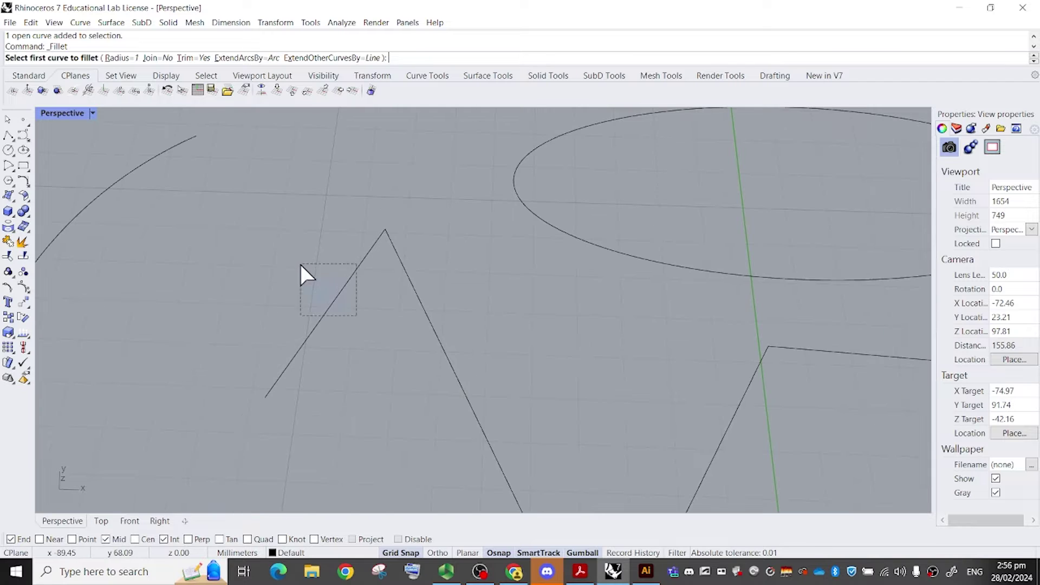
pyautogui.moveTo(300, 264); pyautogui.dragTo(301, 265)
pyautogui.moveTo(472, 326); pyautogui.dragTo(402, 281)
pyautogui.scroll(5, 376, 216)
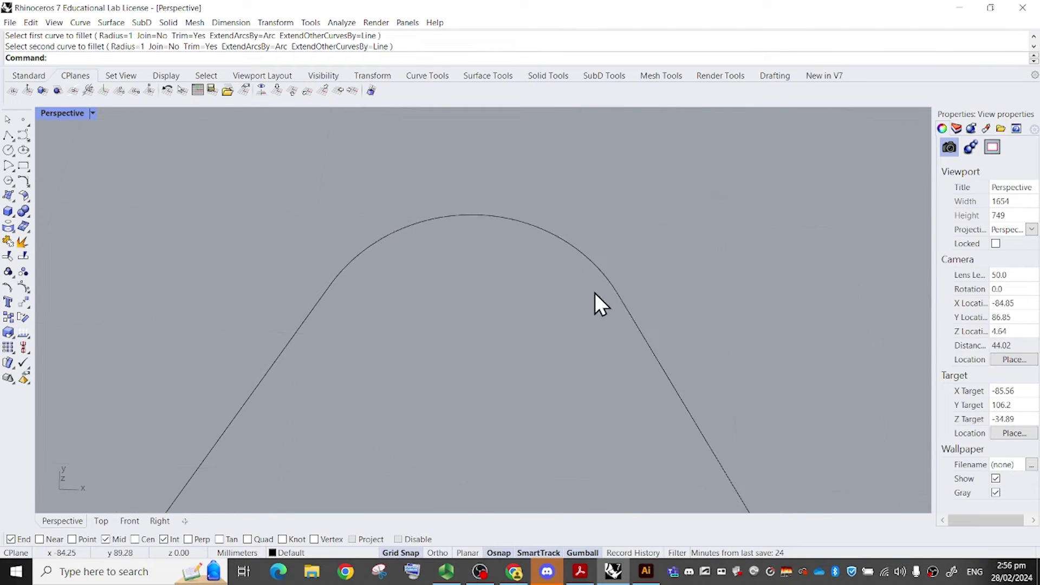
pyautogui.scroll(-6, 337, 255)
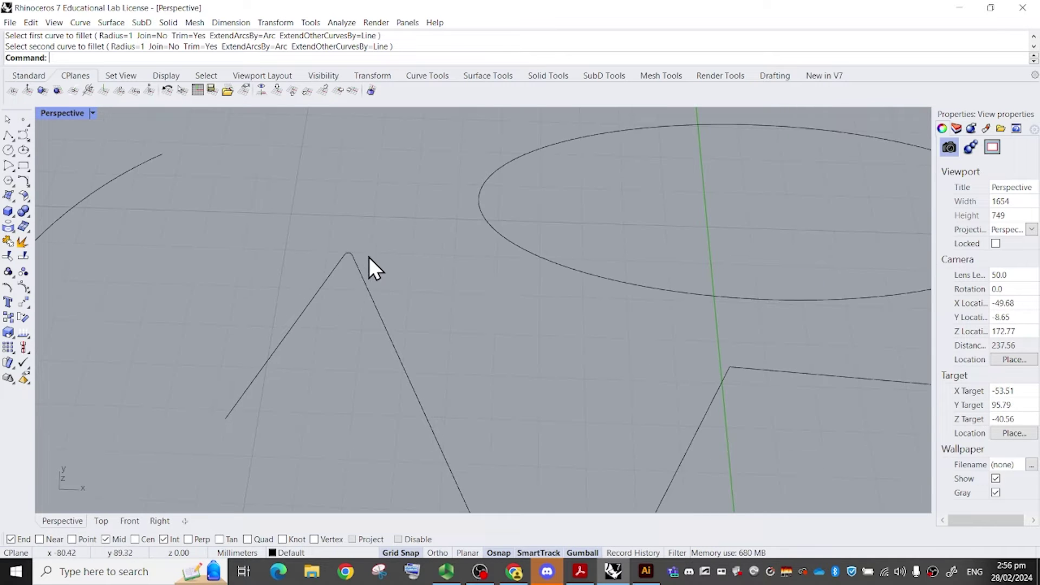
# Create a triangular surface from three corner points beside the hexagon, with corners at 0,-90 and 0,-130 on one side.
pyautogui.moveTo(402, 261); pyautogui.dragTo(463, 253, button='right')
pyautogui.scroll(-2, 423, 254)
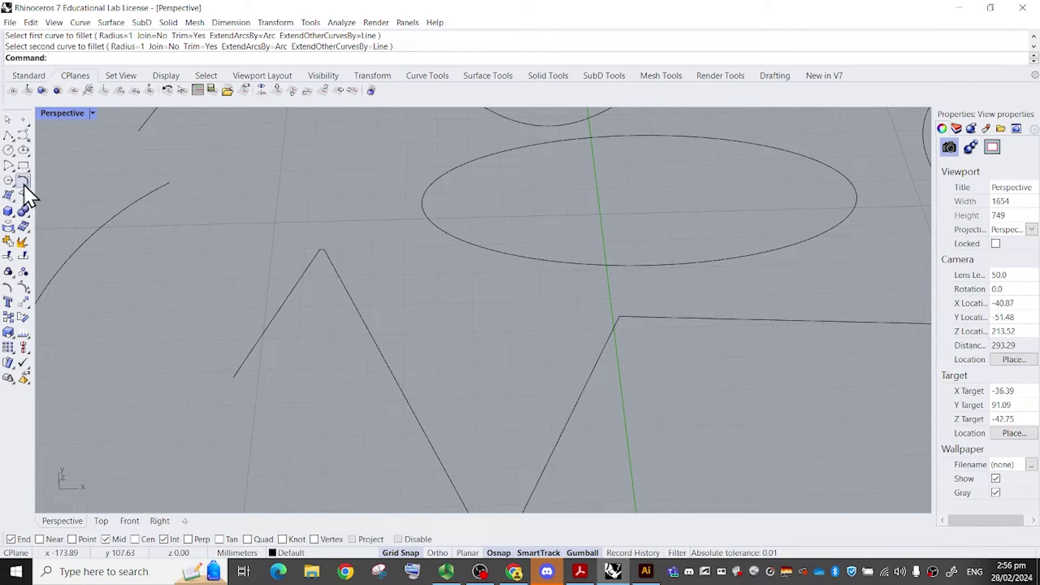
pyautogui.click(10, 195)
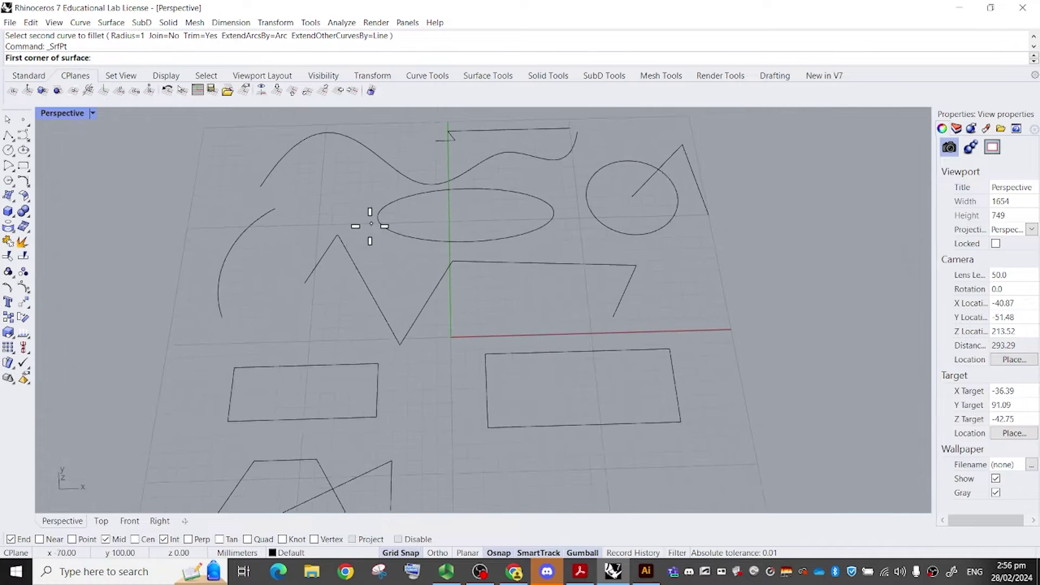
pyautogui.moveTo(349, 259); pyautogui.dragTo(406, 290, button='right')
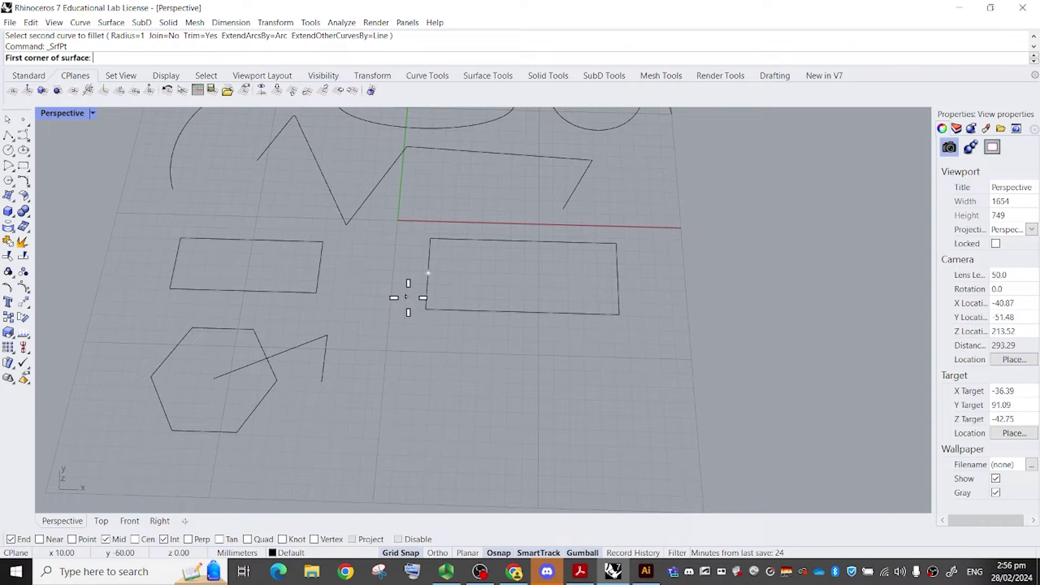
pyautogui.click(388, 336)
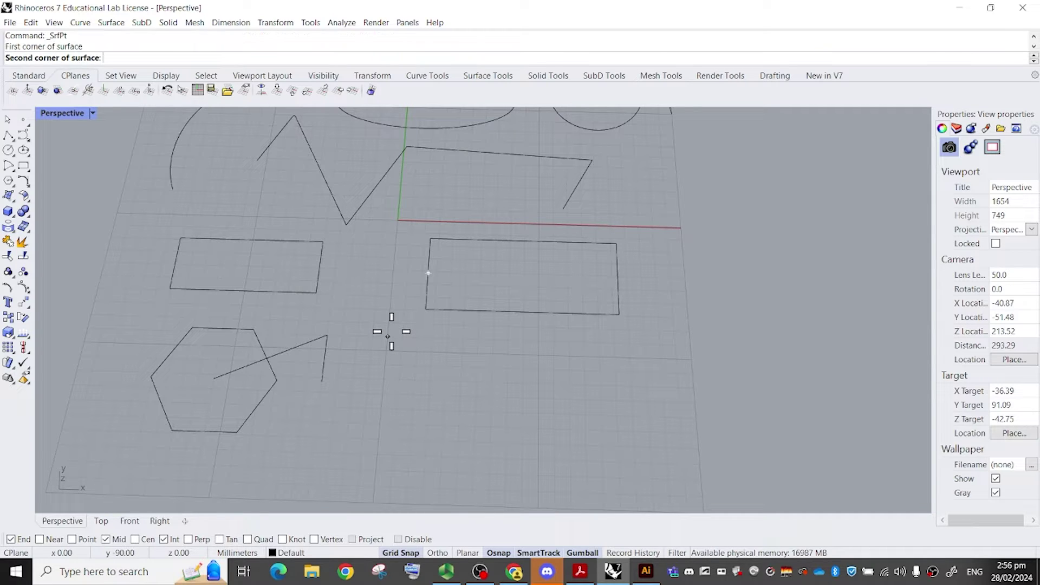
pyautogui.click(494, 341)
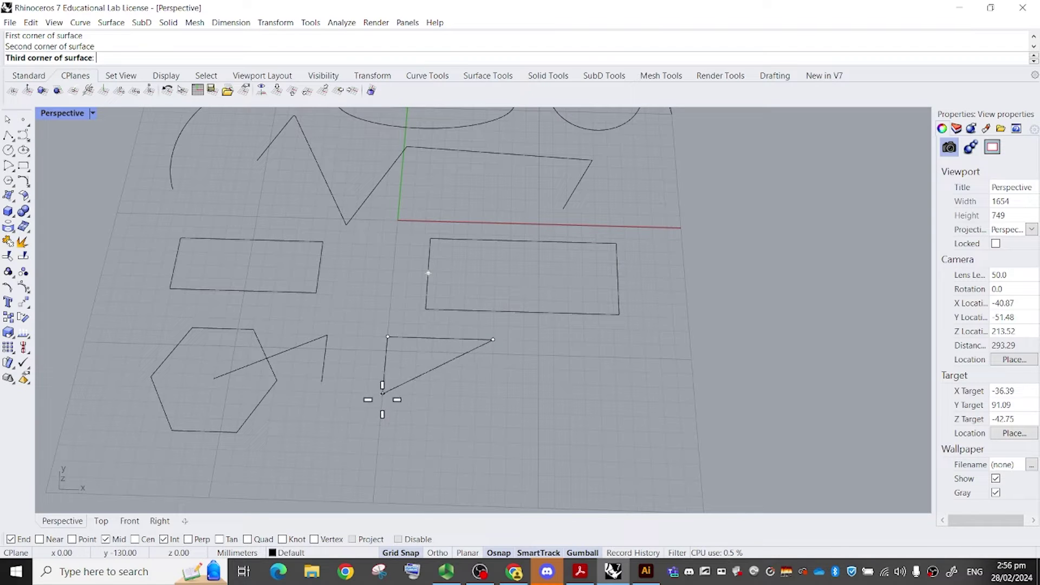
pyautogui.click(383, 400)
pyautogui.press('Return')
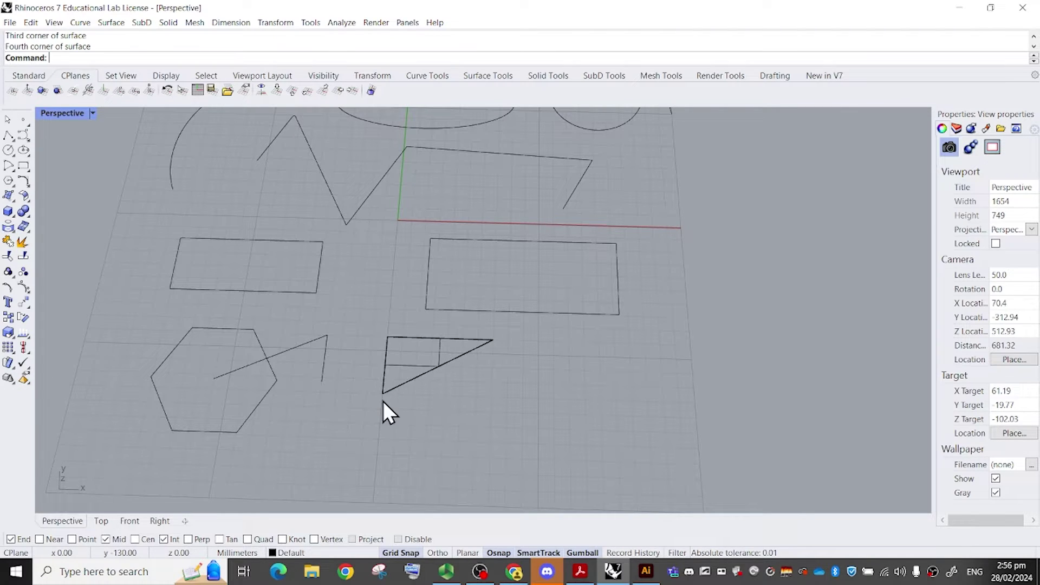
# Set the Perspective viewport's display mode to Shaded and inspect the triangular surface.
pyautogui.click(92, 109)
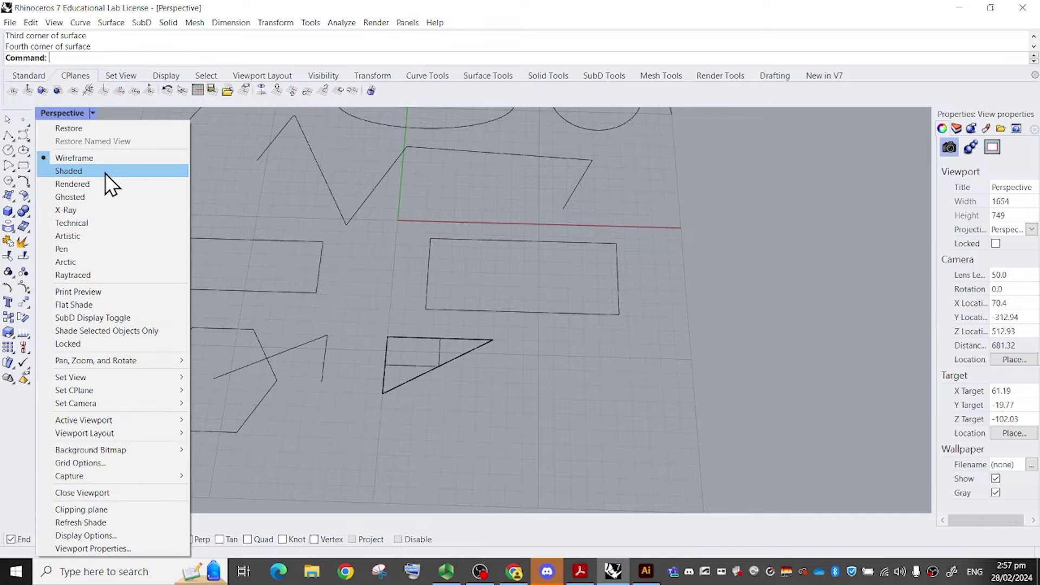
pyautogui.click(105, 174)
pyautogui.click(428, 350)
pyautogui.scroll(11, 461, 374)
pyautogui.scroll(-3, 496, 364)
pyautogui.moveTo(513, 382); pyautogui.dragTo(430, 303, button='right')
pyautogui.click(497, 366)
pyautogui.scroll(-7, 535, 392)
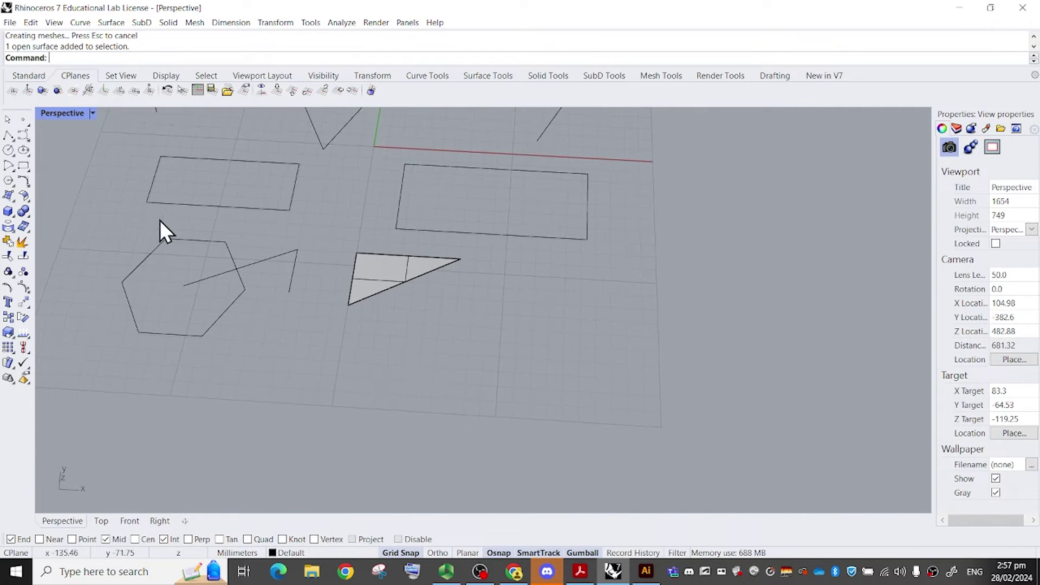
# Create a trapezoidal surface from four corner points beside the triangular surface and move it closer to the triangle.
pyautogui.click(8, 196)
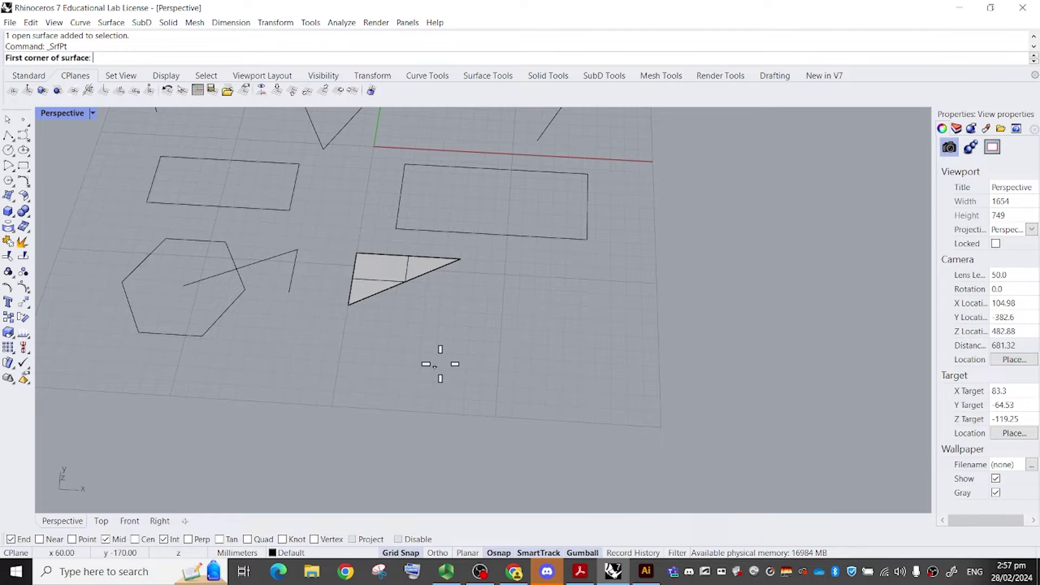
pyautogui.click(435, 367)
pyautogui.click(504, 288)
pyautogui.click(579, 294)
pyautogui.click(610, 378)
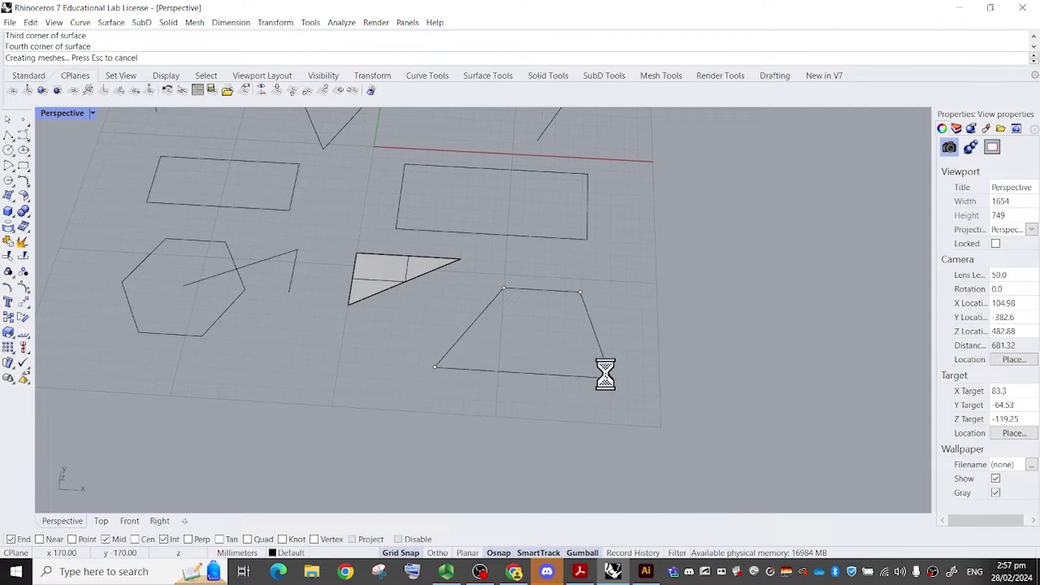
pyautogui.moveTo(596, 347); pyautogui.dragTo(610, 327)
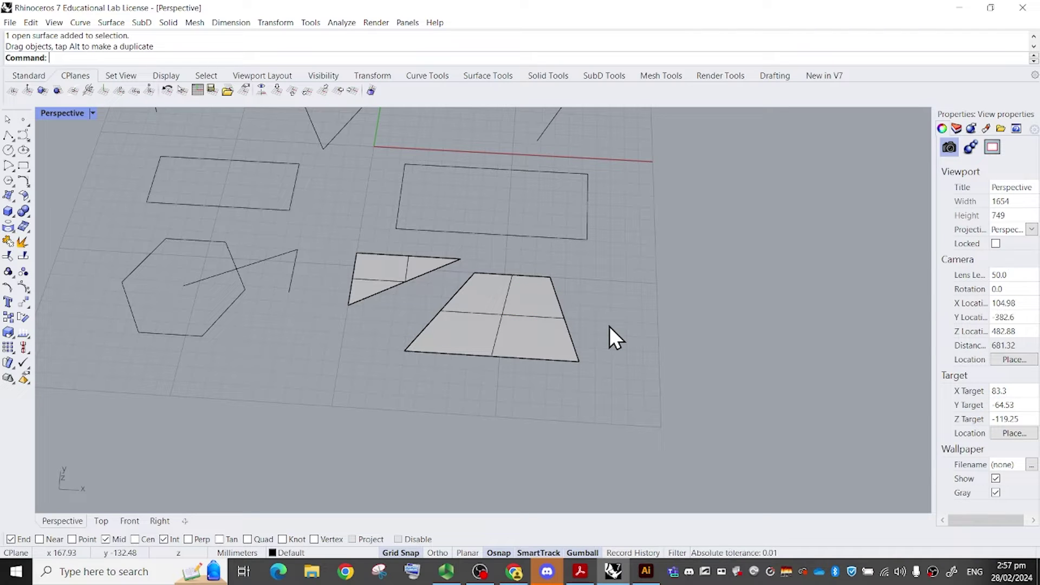
# Create a box with a 50 × 40 mm base from 20,50 to 70,10, setting its height freehand.
pyautogui.click(8, 213)
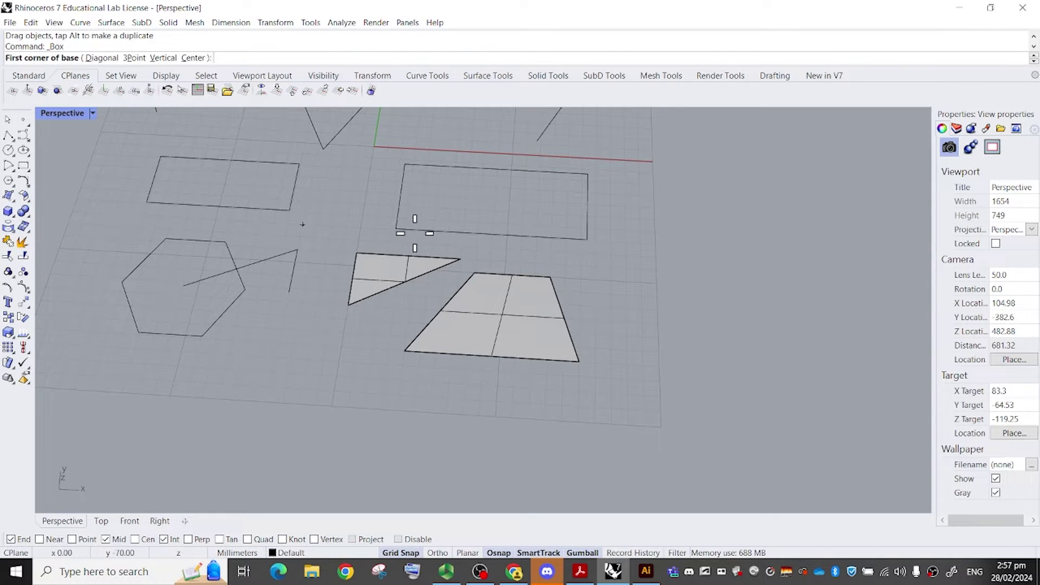
pyautogui.scroll(-3, 538, 241)
pyautogui.scroll(2, 489, 207)
pyautogui.moveTo(496, 213); pyautogui.dragTo(484, 263, button='right')
pyautogui.click(488, 266)
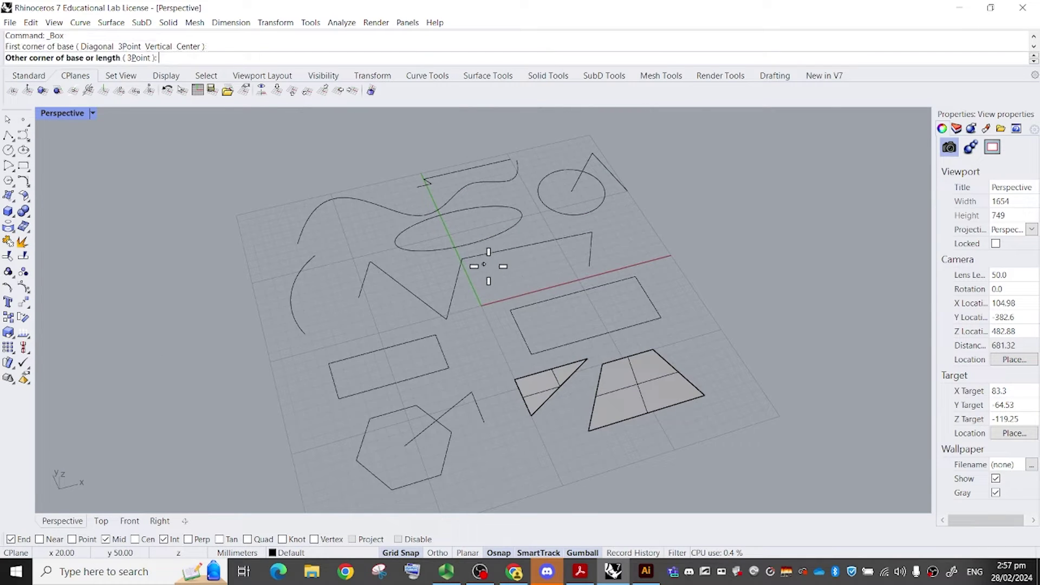
pyautogui.click(546, 282)
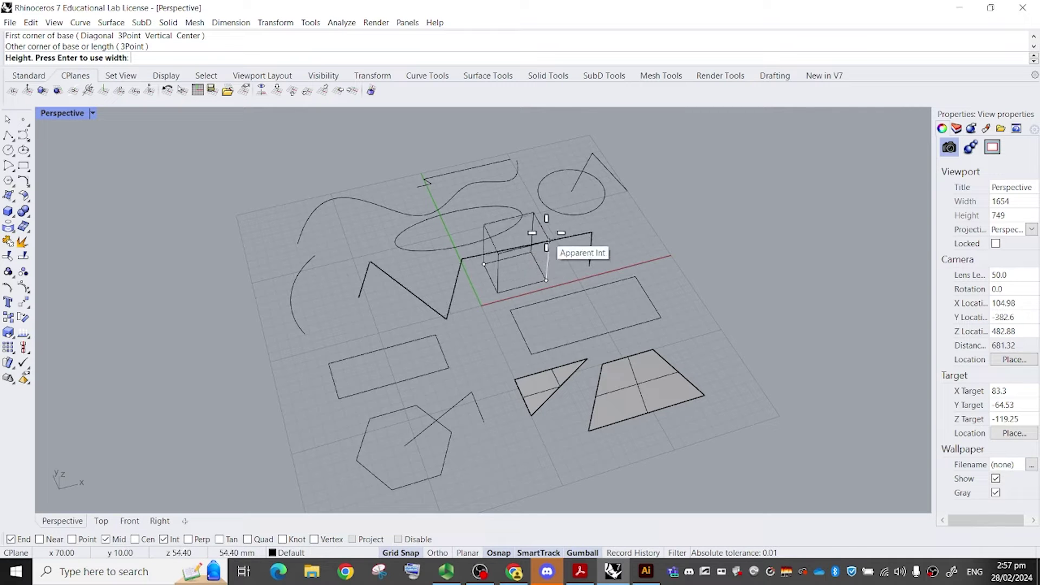
pyautogui.click(542, 228)
pyautogui.moveTo(555, 246); pyautogui.dragTo(548, 294, button='right')
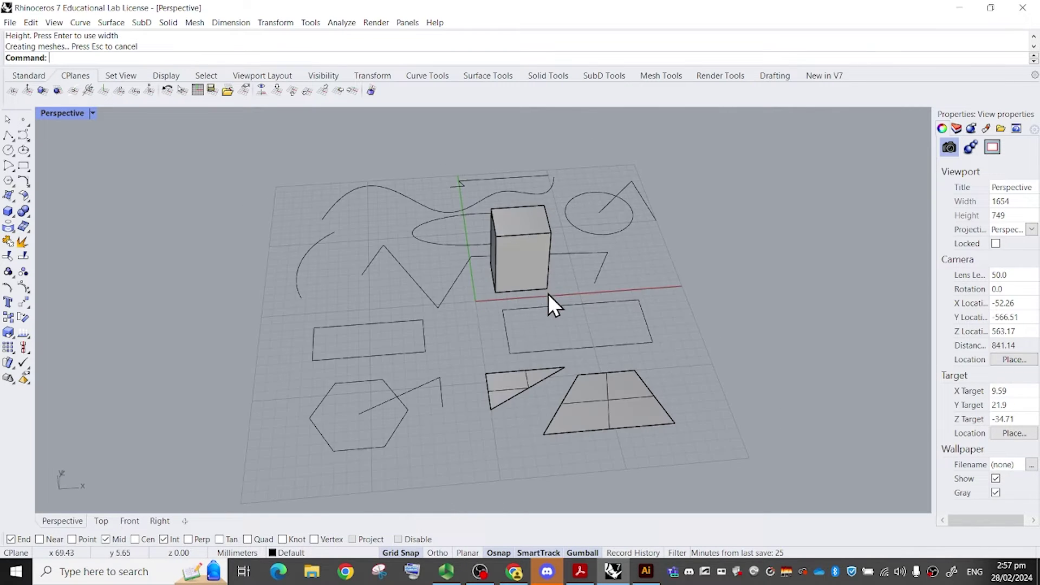
pyautogui.scroll(2, 548, 293)
pyautogui.click(601, 304)
pyautogui.click(623, 282)
# Create a second box between the open polyline's end and the circle, 20 mm long, 20 mm wide and 100 mm high.
pyautogui.moveTo(657, 257); pyautogui.dragTo(633, 267, button='right')
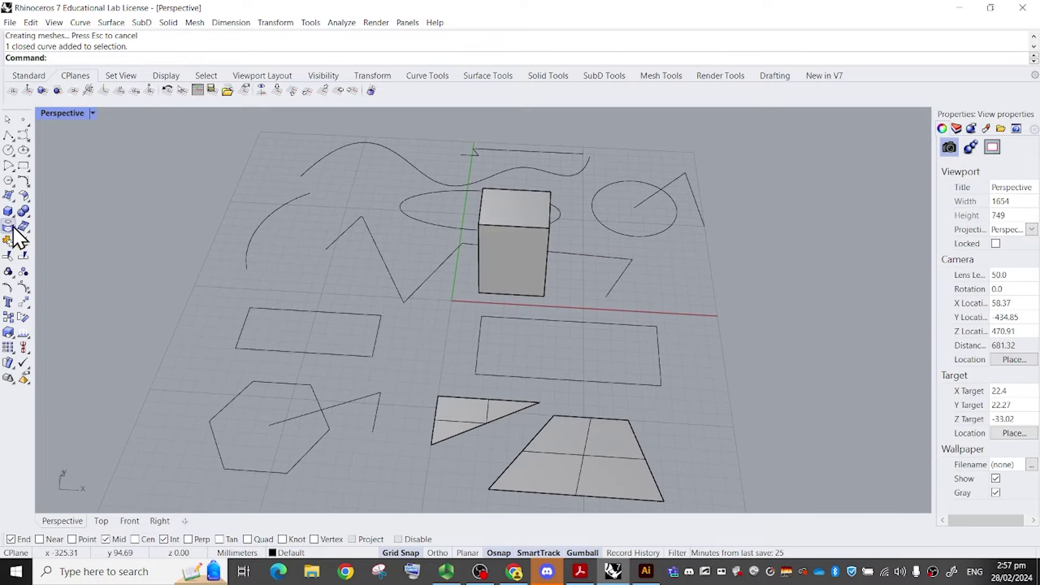
pyautogui.click(13, 228)
pyautogui.moveTo(488, 263); pyautogui.dragTo(631, 284, button='right')
pyautogui.click(655, 259)
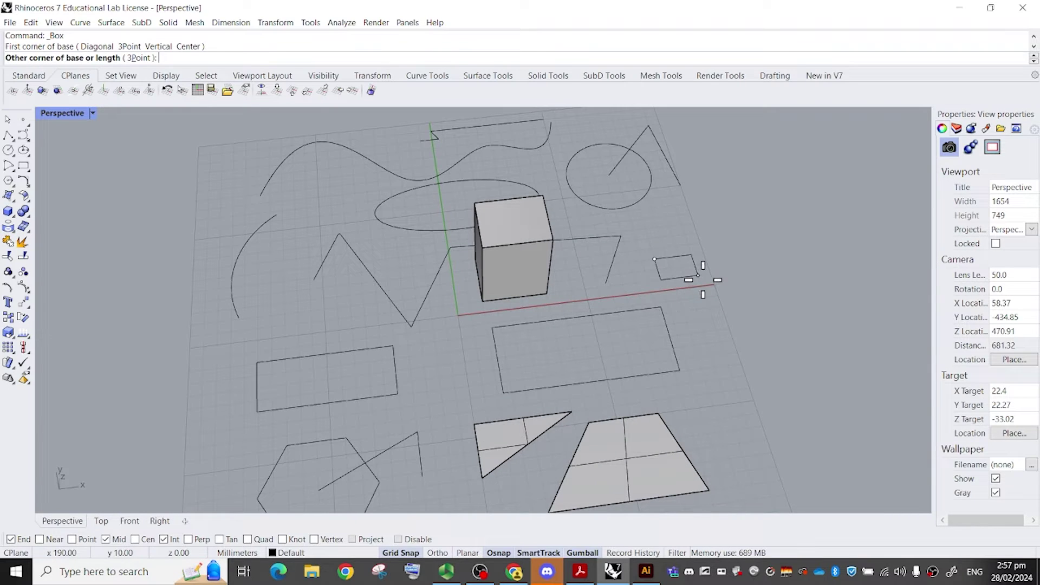
pyautogui.write('20')
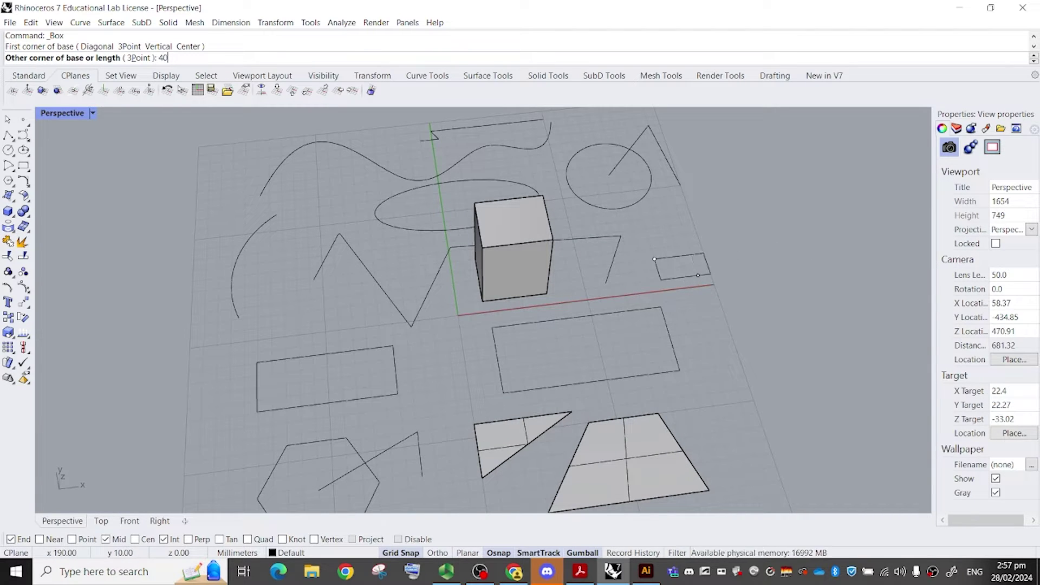
pyautogui.press('Return')
pyautogui.write('20')
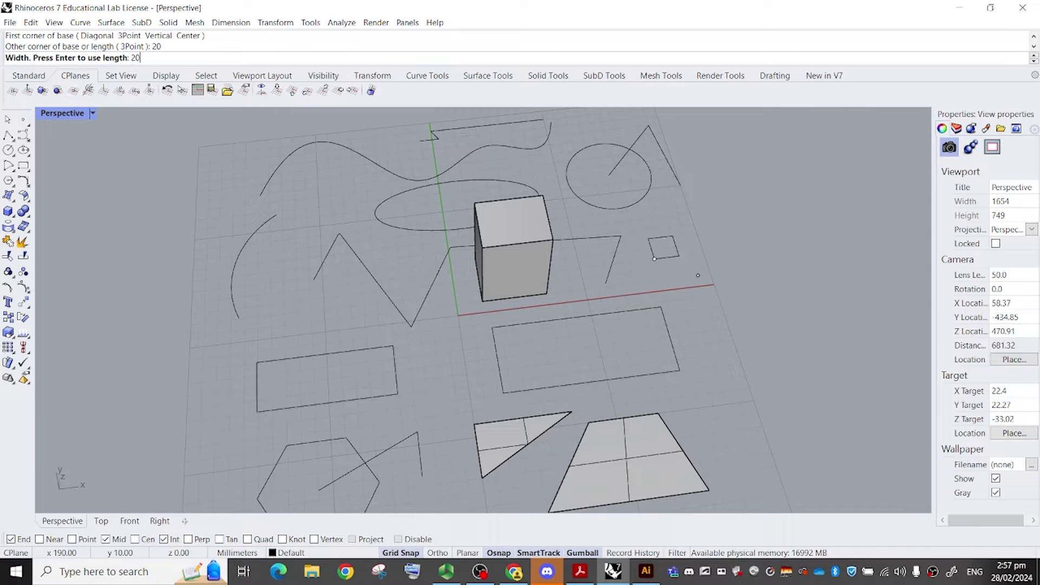
pyautogui.press('Return')
pyautogui.write('100')
pyautogui.press('Return')
# Delete the narrow 100 mm high box.
pyautogui.moveTo(759, 246); pyautogui.dragTo(688, 184)
pyautogui.click(727, 207)
pyautogui.scroll(2, 727, 207)
pyautogui.moveTo(727, 206); pyautogui.dragTo(708, 220, button='right')
pyautogui.press('Delete')
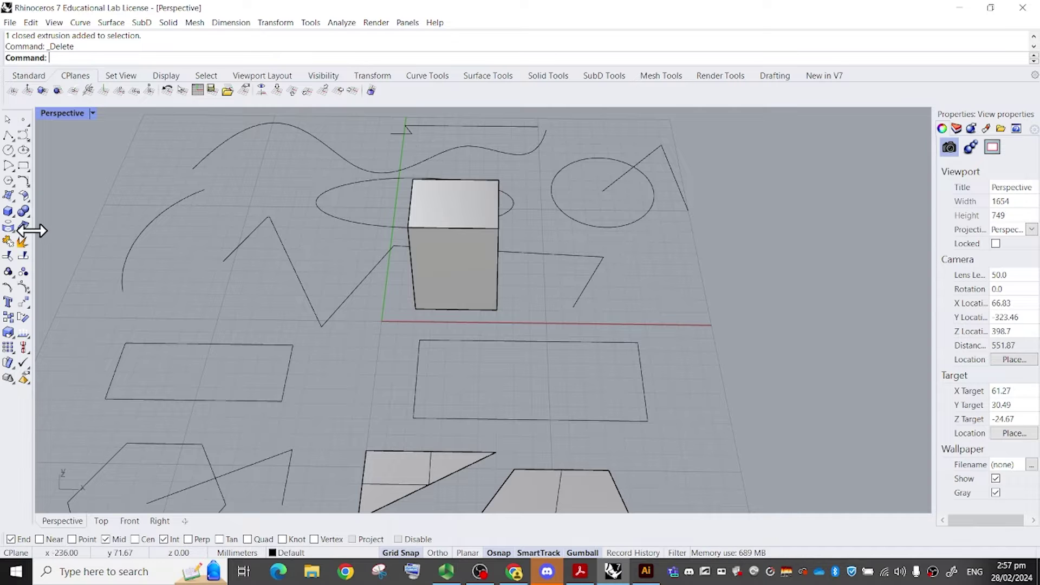
# Sub-select the remaining box's side face facing the X axis, then its top face, clearing each selection.
pyautogui.scroll(4, 620, 280)
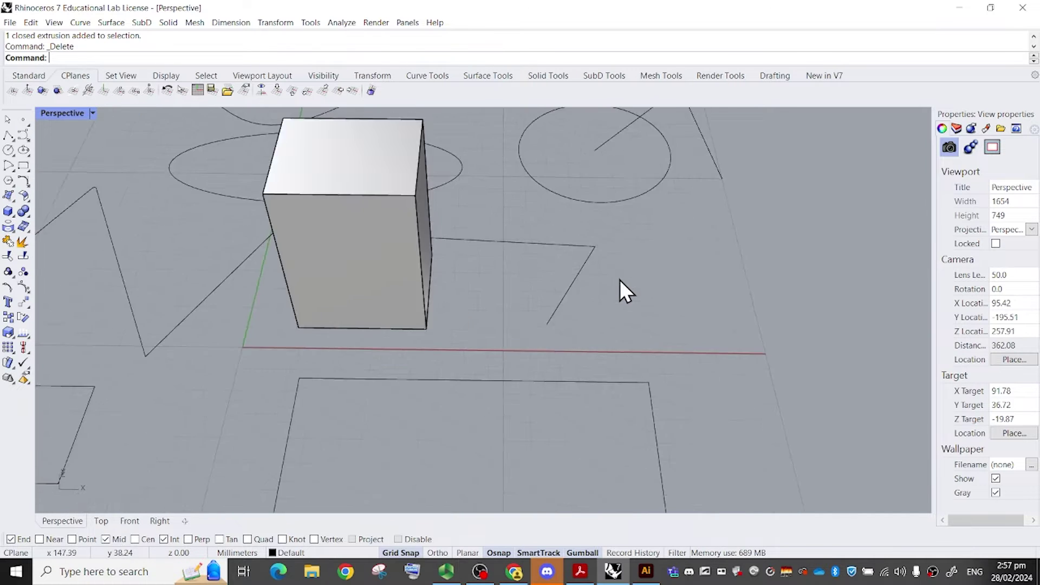
pyautogui.moveTo(620, 280); pyautogui.dragTo(548, 277, button='right')
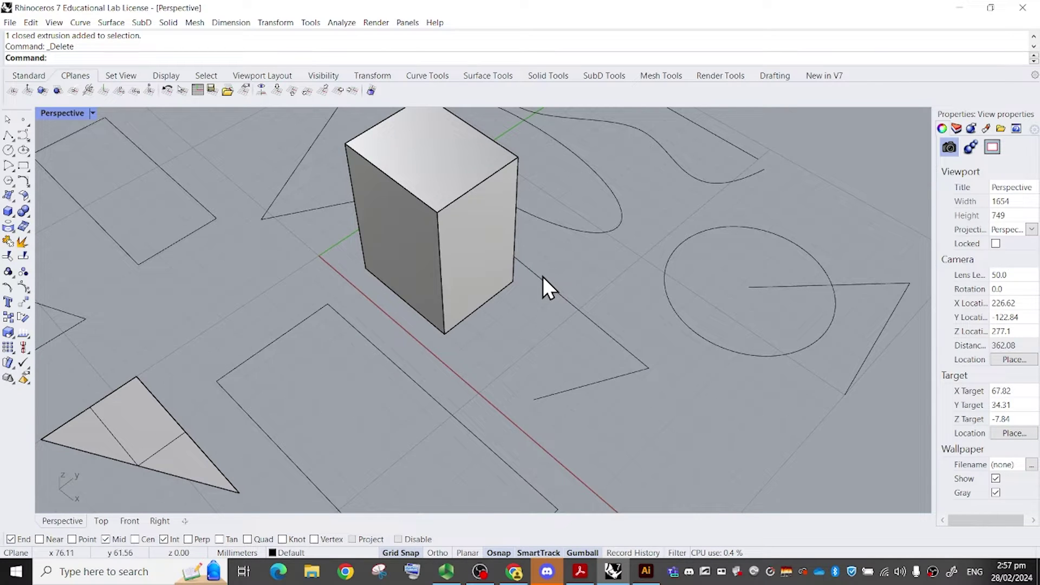
pyautogui.scroll(3, 545, 285)
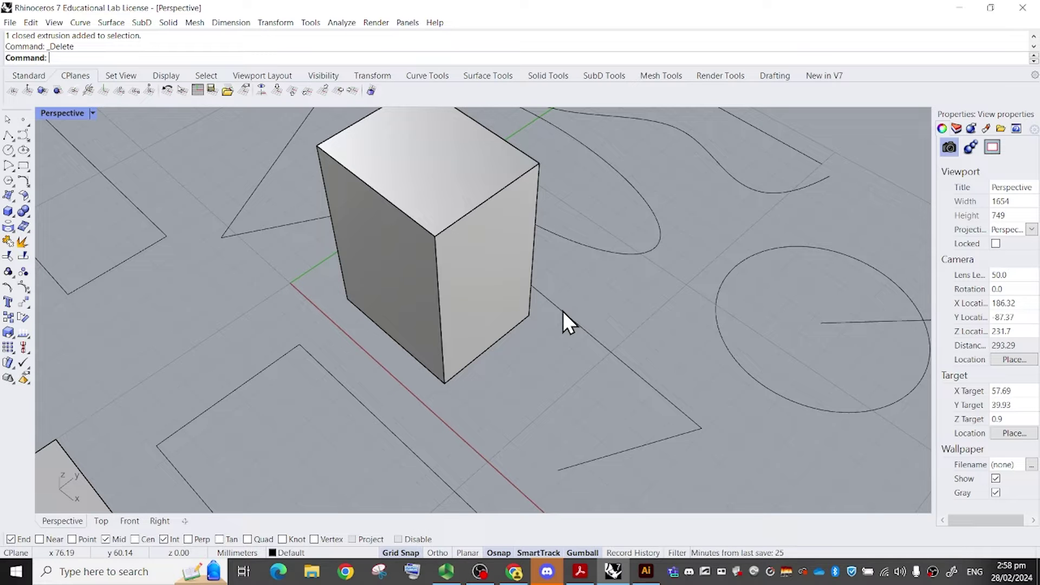
pyautogui.keyDown('shift'); pyautogui.moveTo(516, 297); pyautogui.dragTo(549, 327, button='right'); pyautogui.keyUp('shift')
pyautogui.moveTo(487, 307); pyautogui.dragTo(450, 284, button='right')
pyautogui.keyDown('ctrl'); pyautogui.keyDown('shift'); pyautogui.click(423, 278); pyautogui.keyUp('shift'); pyautogui.keyUp('ctrl')
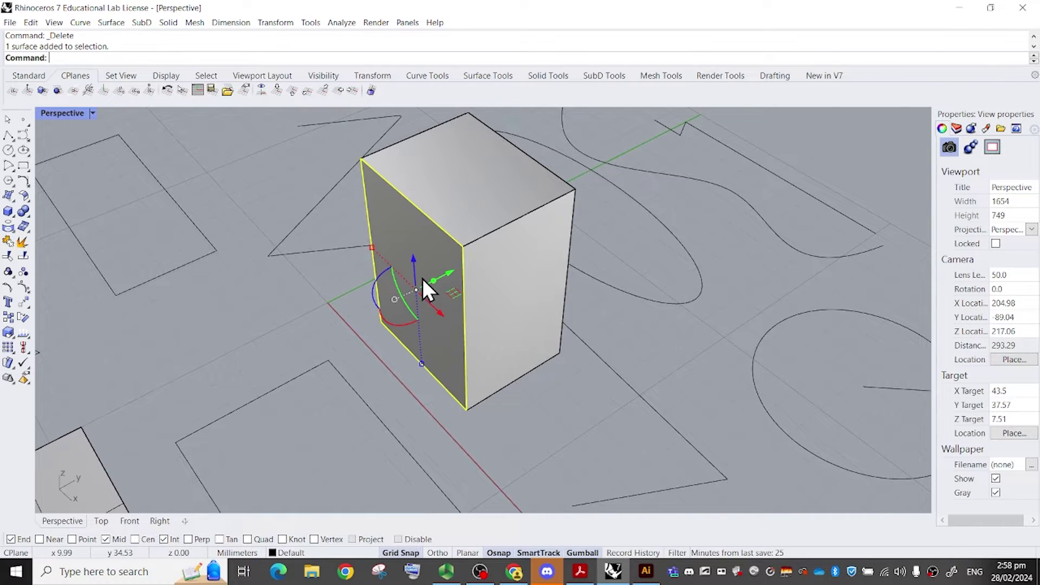
pyautogui.click(704, 360)
pyautogui.keyDown('ctrl'); pyautogui.keyDown('shift'); pyautogui.click(509, 182); pyautogui.keyUp('shift'); pyautogui.keyUp('ctrl')
pyautogui.click(638, 339)
# Sub-select the box's upper edge between the top face and the side facing the X axis, then clear the selection.
pyautogui.scroll(6, 553, 253)
pyautogui.moveTo(543, 246); pyautogui.dragTo(393, 248, button='right')
pyautogui.keyDown('ctrl'); pyautogui.keyDown('shift'); pyautogui.click(393, 248); pyautogui.keyUp('shift'); pyautogui.keyUp('ctrl')
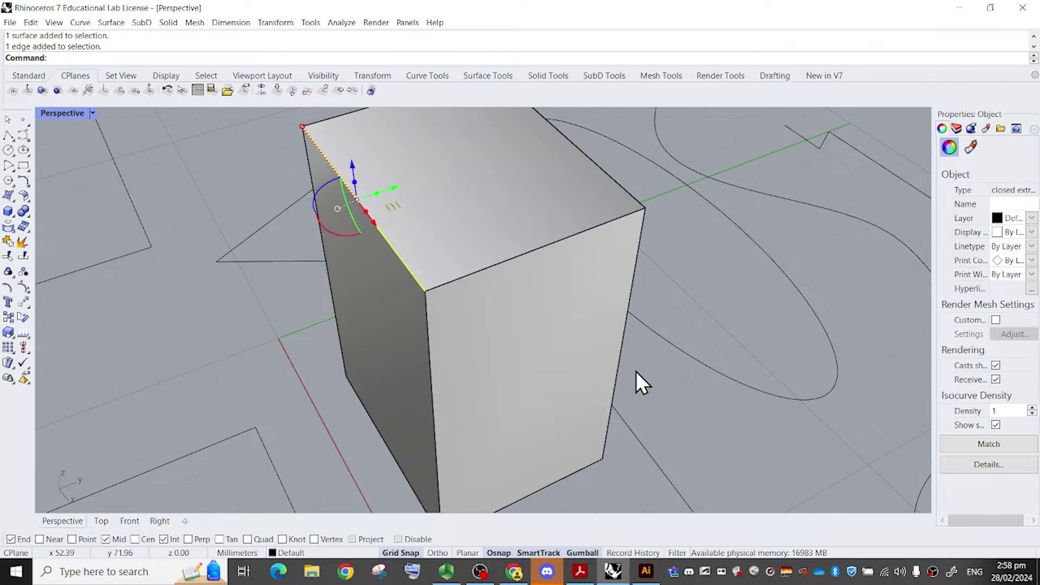
pyautogui.click(691, 386)
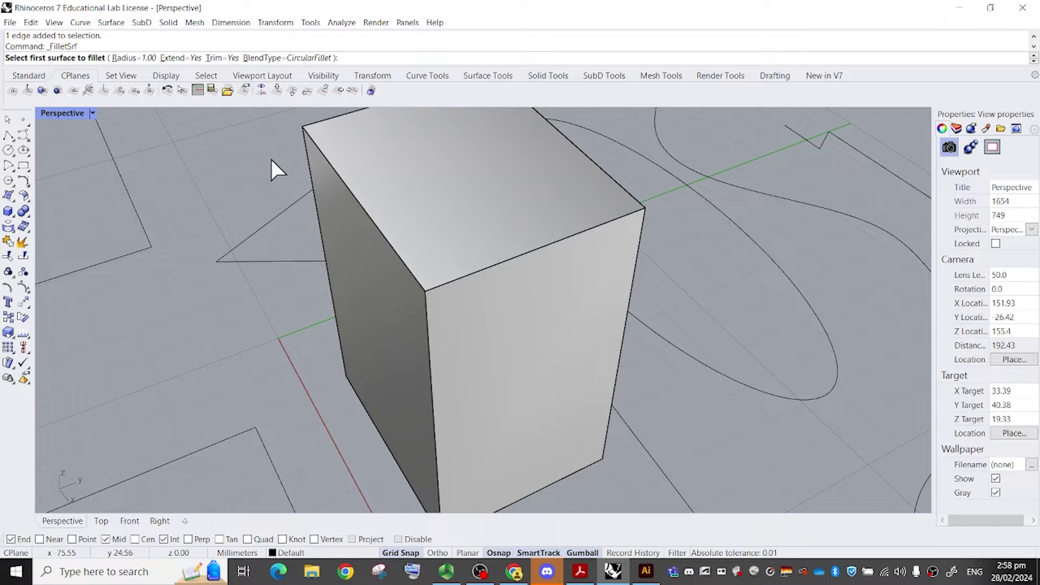
# Apply a 5 mm surface fillet between the box's side face facing the X axis and its top face, and select the fillet surface.
pyautogui.click(150, 56)
pyautogui.write('5')
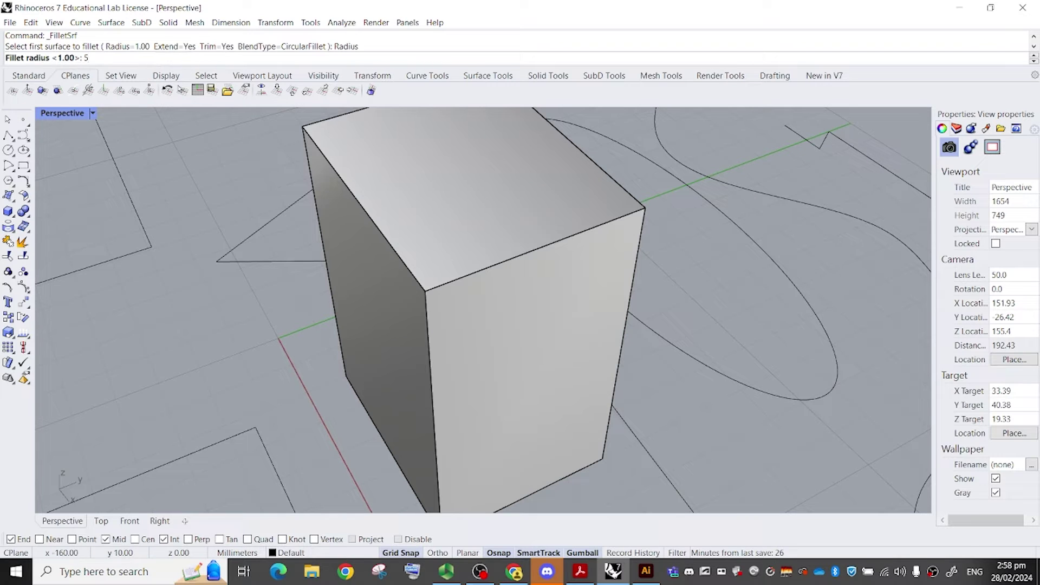
pyautogui.press('Return')
pyautogui.click(388, 305)
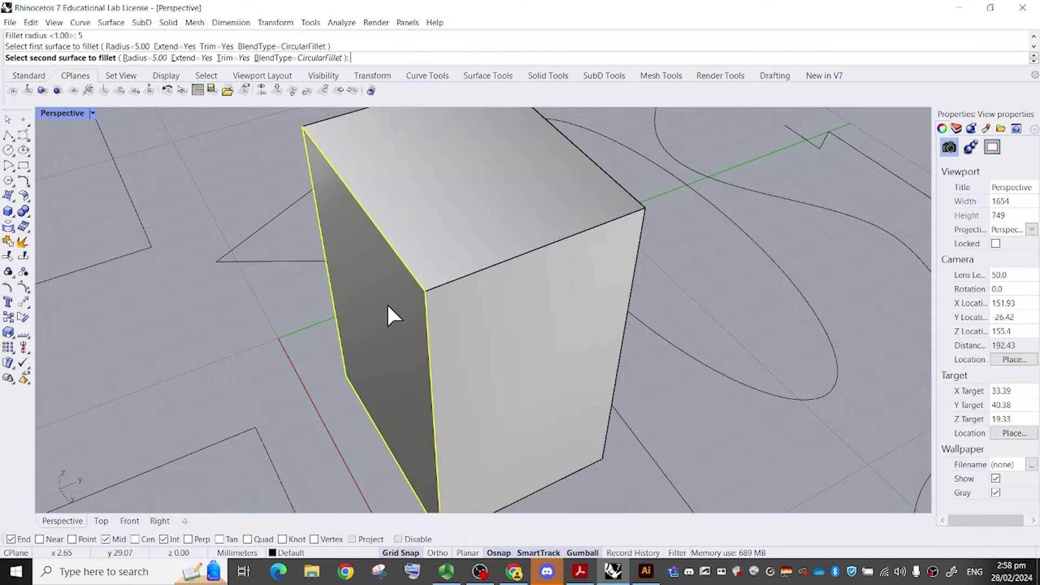
pyautogui.click(465, 209)
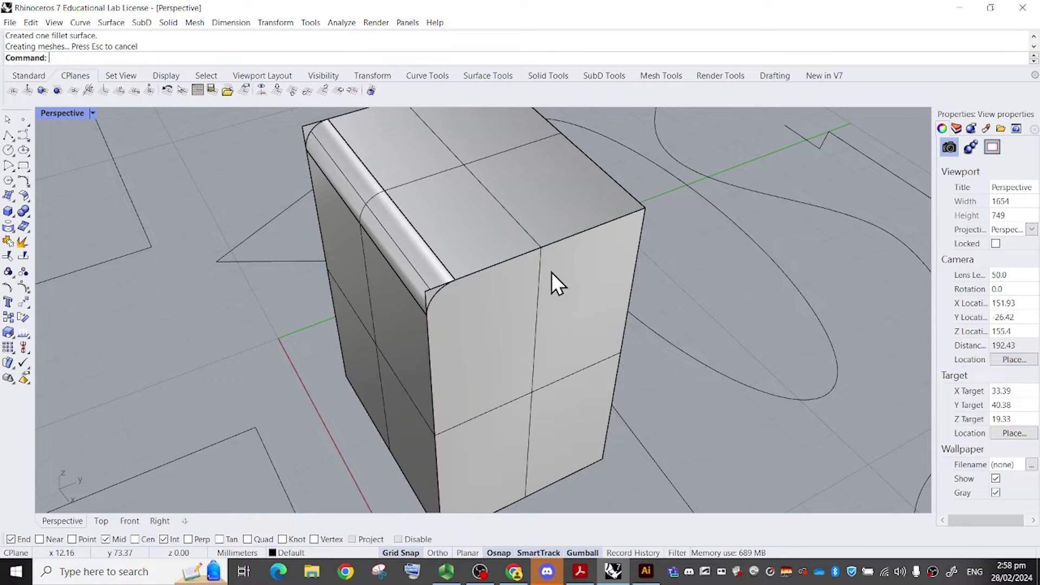
pyautogui.moveTo(688, 346); pyautogui.dragTo(443, 213, button='right')
pyautogui.click(443, 213)
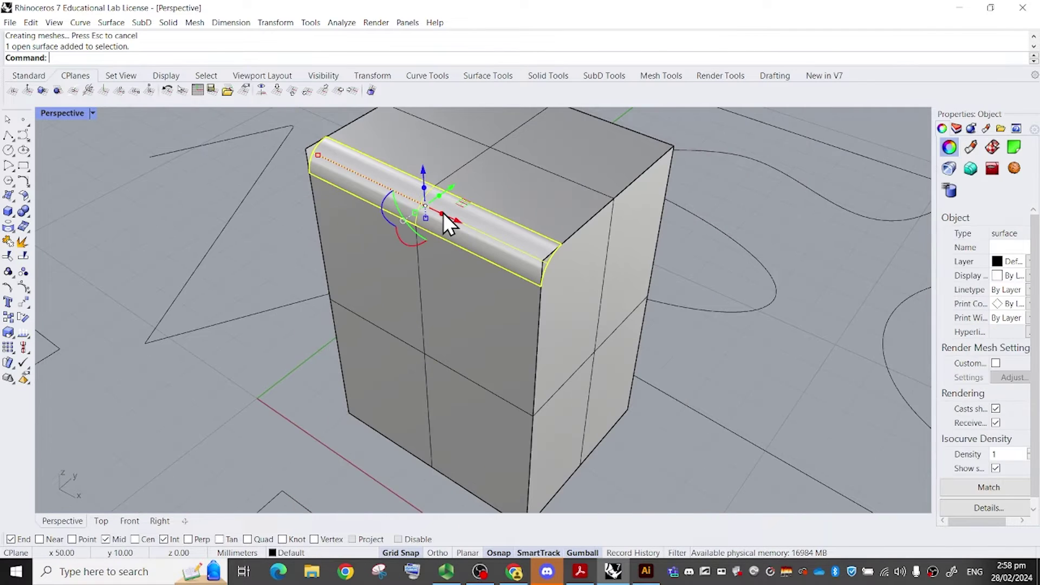
# Clear the fillet surface selection and undo the surface fillet on the box's upper edge.
pyautogui.click(746, 359)
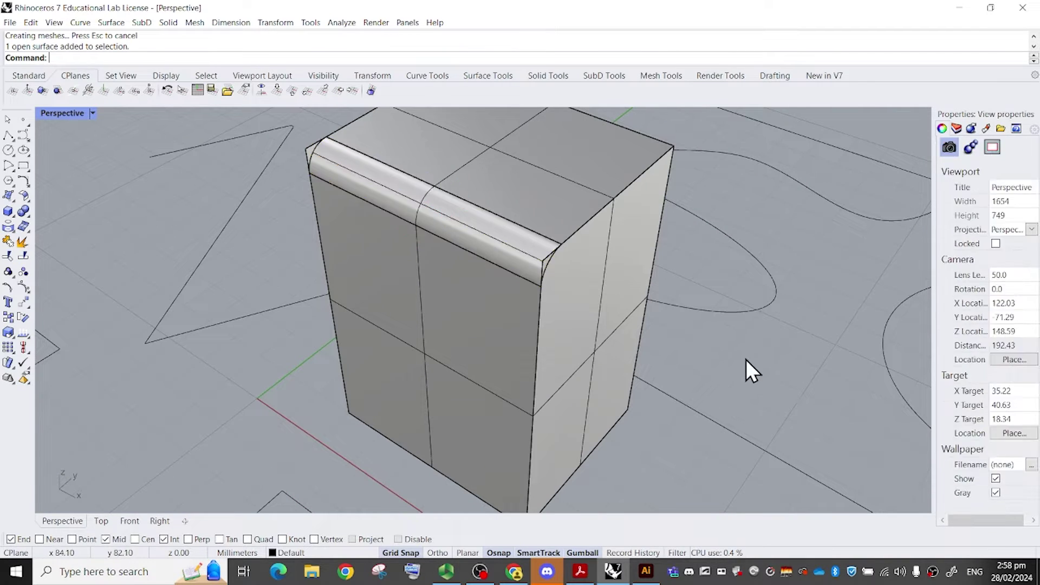
pyautogui.moveTo(745, 359); pyautogui.dragTo(639, 278, button='right')
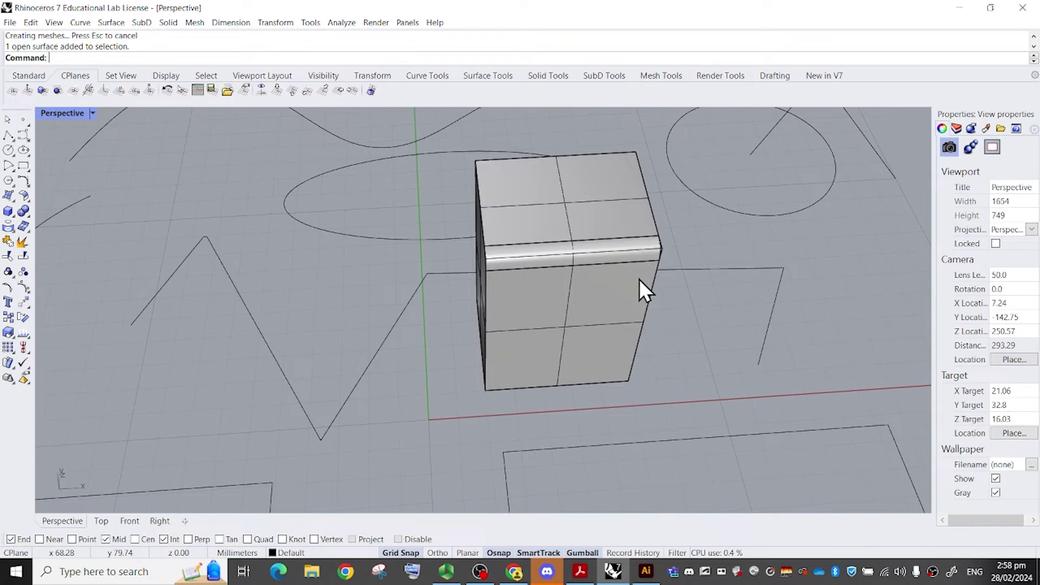
pyautogui.click(633, 251)
pyautogui.hotkey('ctrl', 'z')
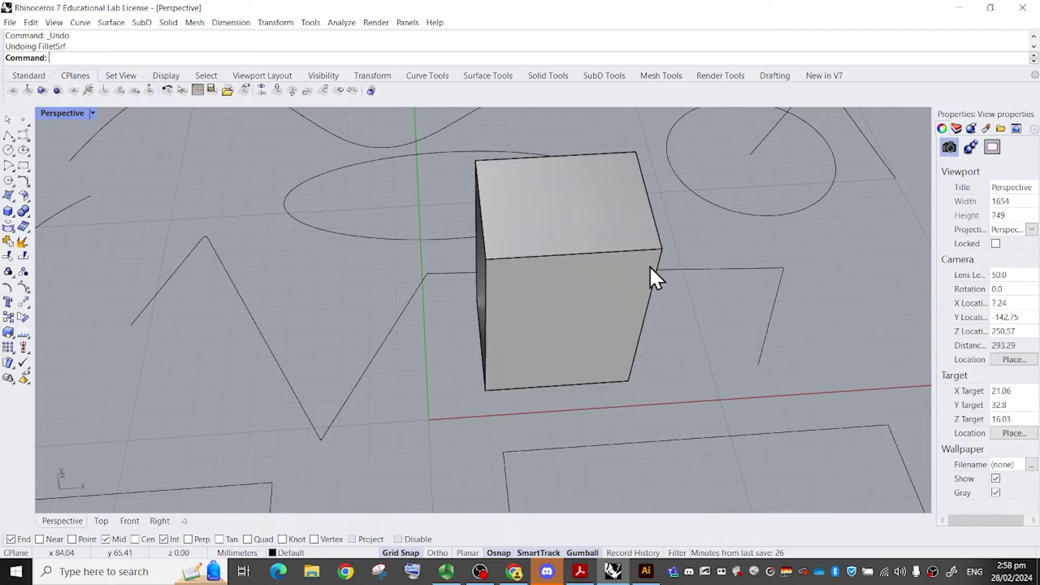
# Try moving the box from the midpoint of its lower front edge to the far corner of the adjacent rectangle, and undo the move.
pyautogui.scroll(-4, 727, 241)
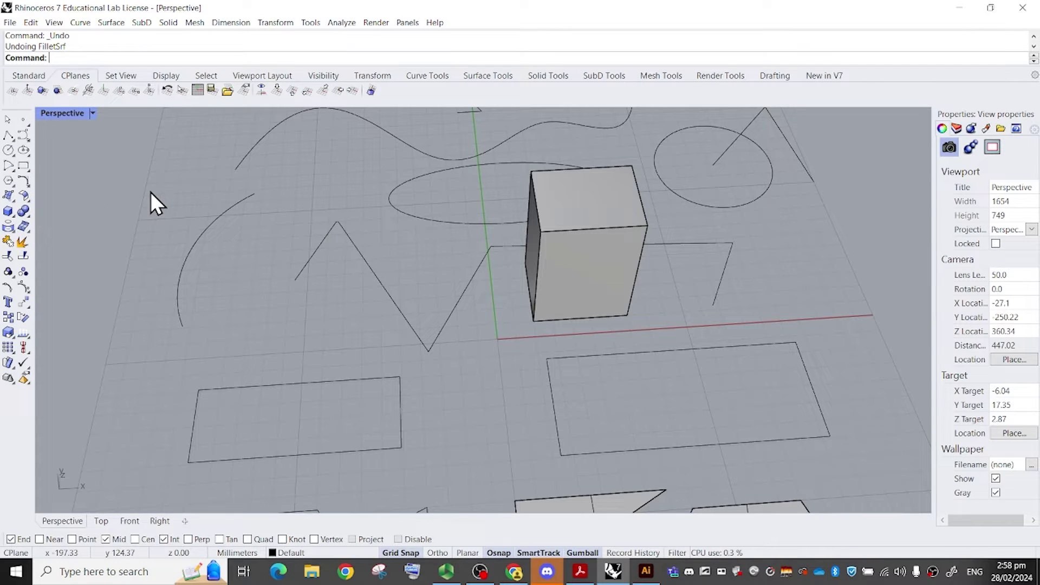
pyautogui.moveTo(405, 186); pyautogui.dragTo(454, 222, button='right')
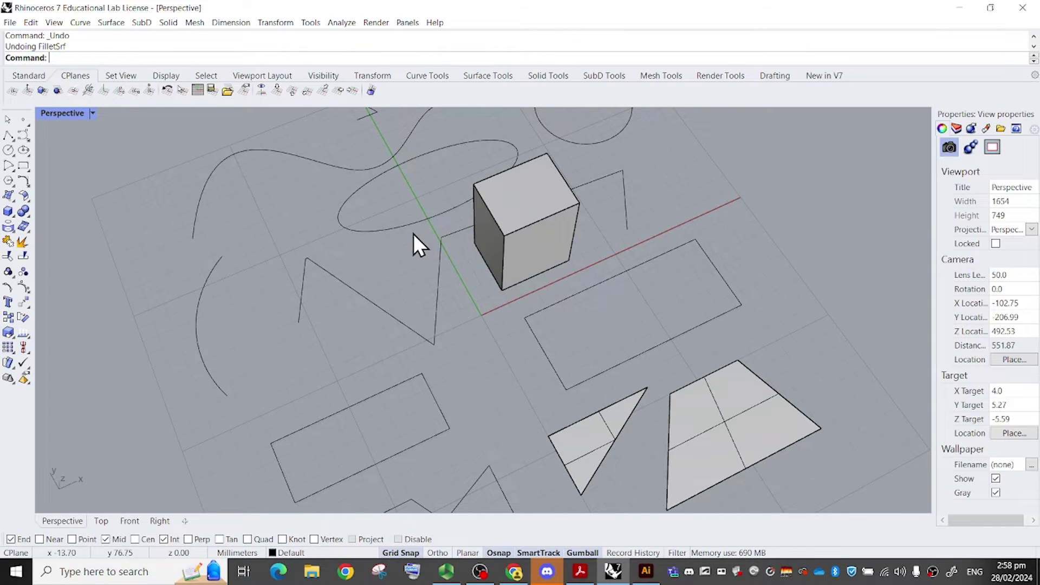
pyautogui.scroll(-4, 414, 233)
pyautogui.write('Move')
pyautogui.press('Return')
pyautogui.click(492, 232)
pyautogui.press('Return')
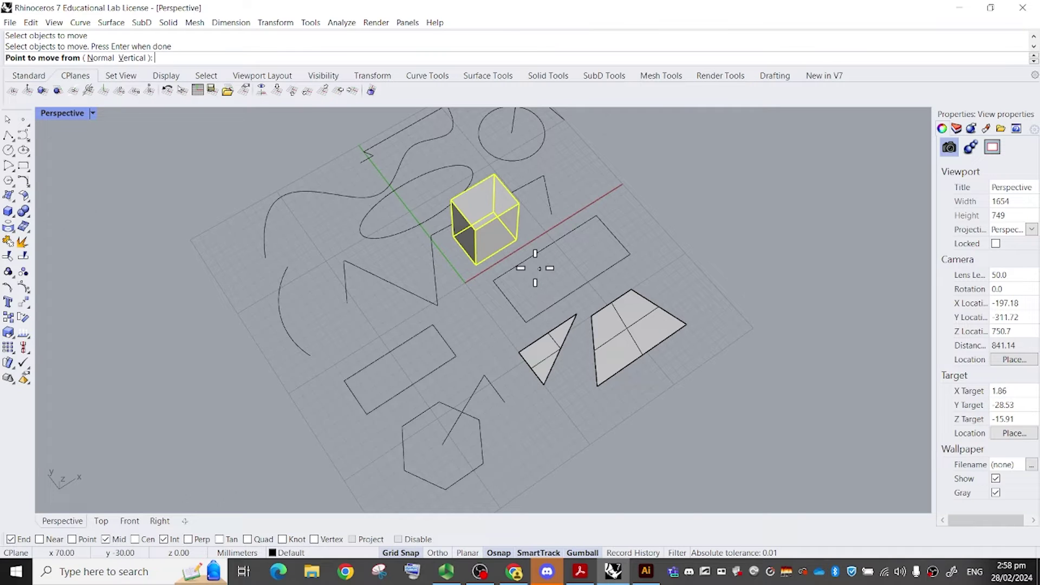
pyautogui.scroll(5, 531, 249)
pyautogui.keyDown('shift'); pyautogui.moveTo(531, 245); pyautogui.dragTo(545, 284, button='right'); pyautogui.keyUp('shift')
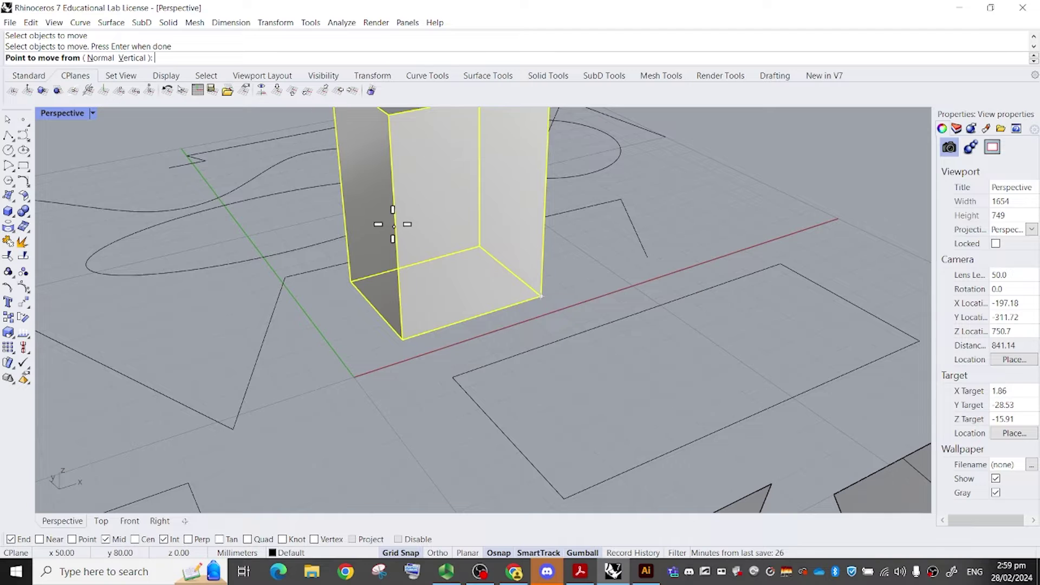
pyautogui.moveTo(410, 228); pyautogui.dragTo(377, 190, button='right')
pyautogui.moveTo(438, 299); pyautogui.dragTo(459, 337, button='right')
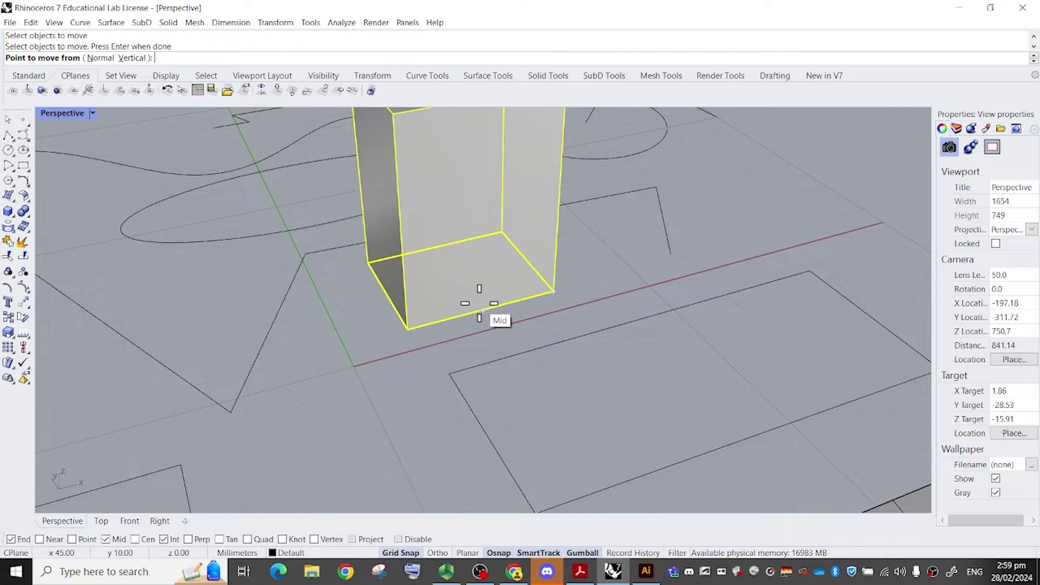
pyautogui.click(480, 303)
pyautogui.scroll(-3, 480, 303)
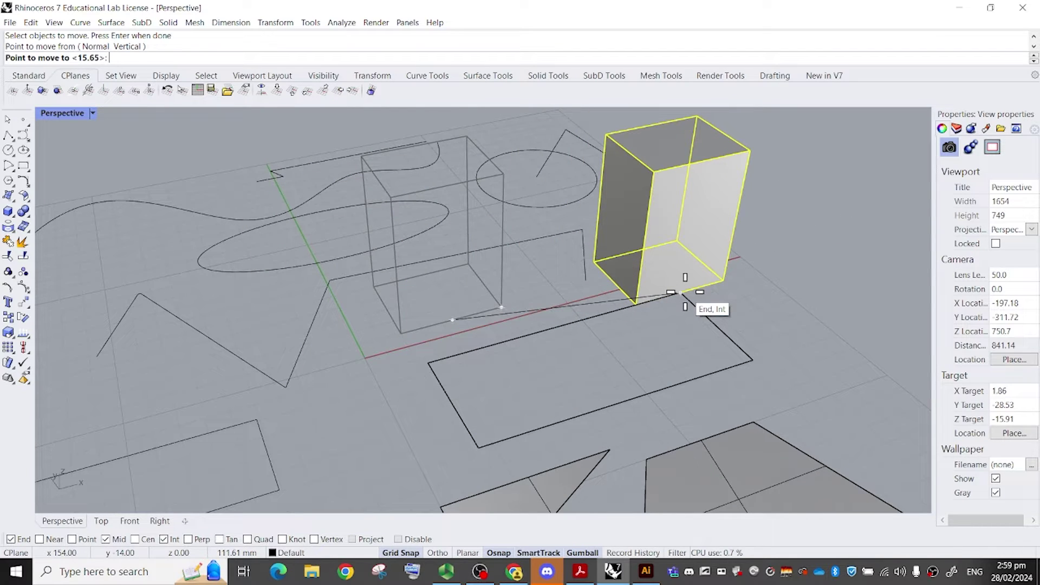
pyautogui.scroll(3, 681, 292)
pyautogui.click(681, 293)
pyautogui.scroll(-3, 613, 287)
pyautogui.scroll(1, 632, 294)
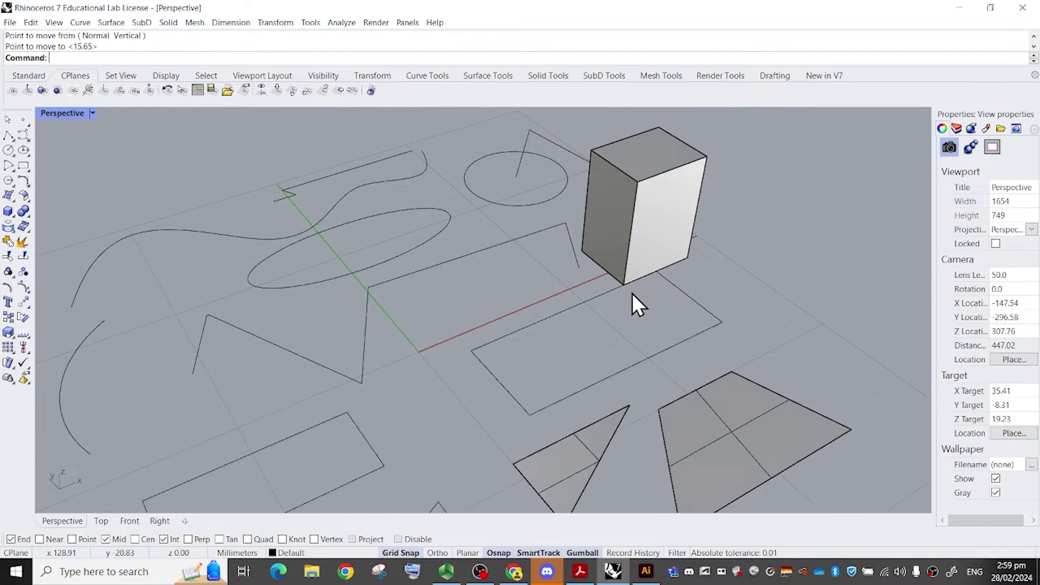
pyautogui.hotkey('ctrl', 'z')
pyautogui.press('Escape')
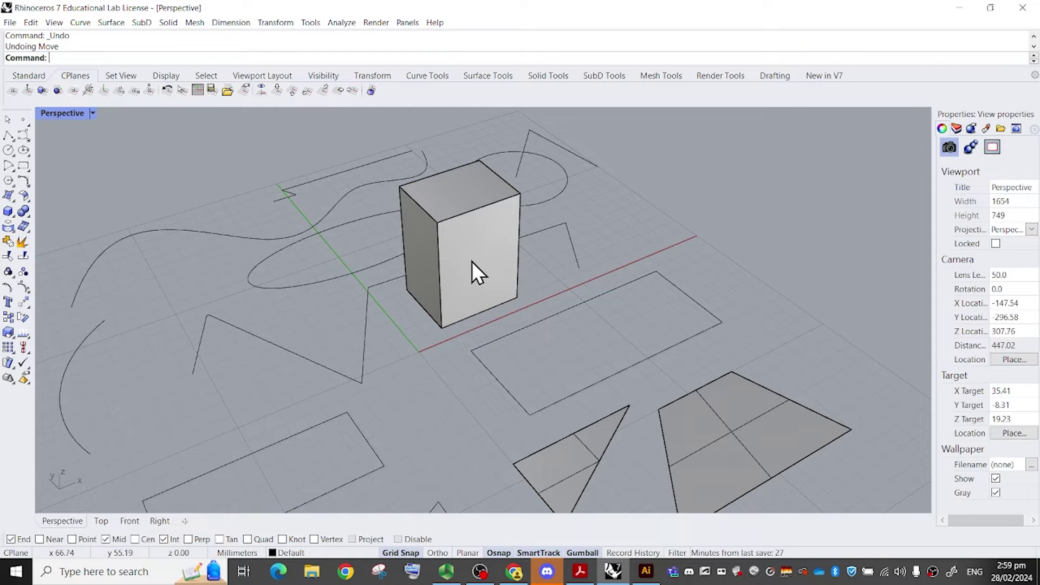
# Offset the ellipse outward by 10 mm.
pyautogui.moveTo(472, 261); pyautogui.dragTo(551, 253, button='right')
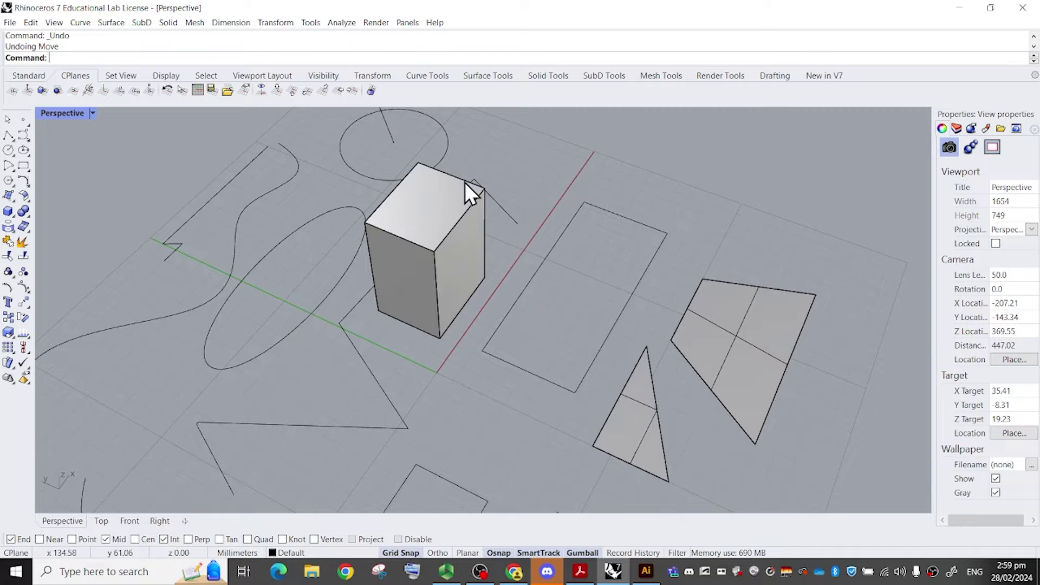
pyautogui.keyDown('shift'); pyautogui.moveTo(319, 255); pyautogui.dragTo(423, 262, button='right'); pyautogui.keyUp('shift')
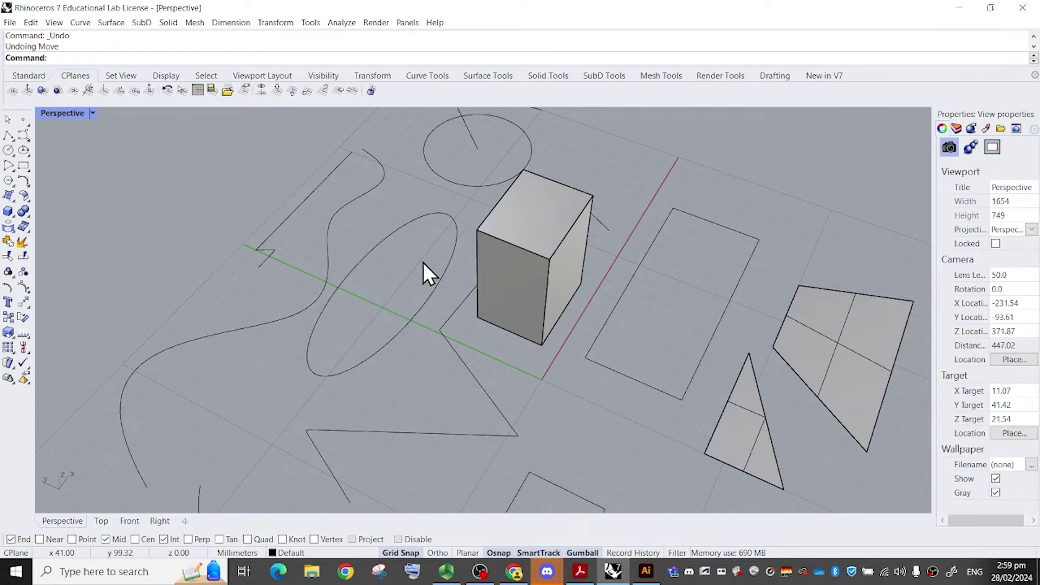
pyautogui.click(401, 241)
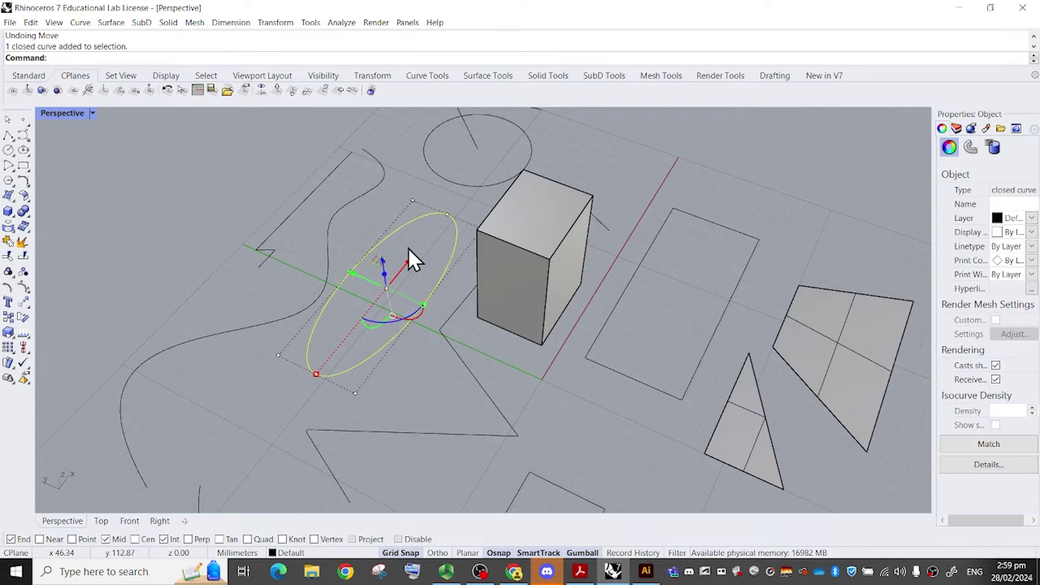
pyautogui.write('offset')
pyautogui.press('Return')
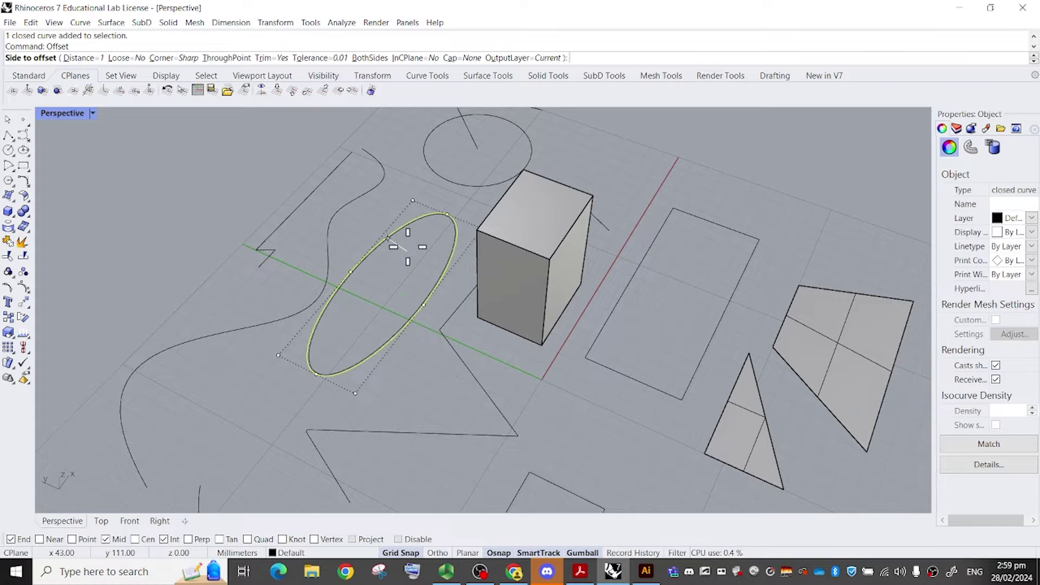
pyautogui.click(78, 58)
pyautogui.write('10')
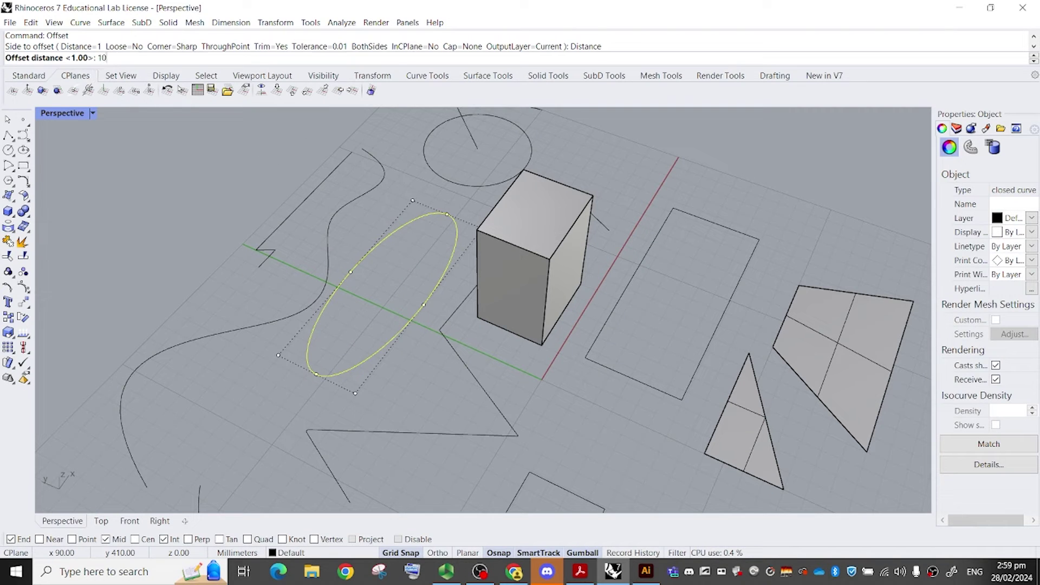
pyautogui.press('Return')
pyautogui.click(365, 193)
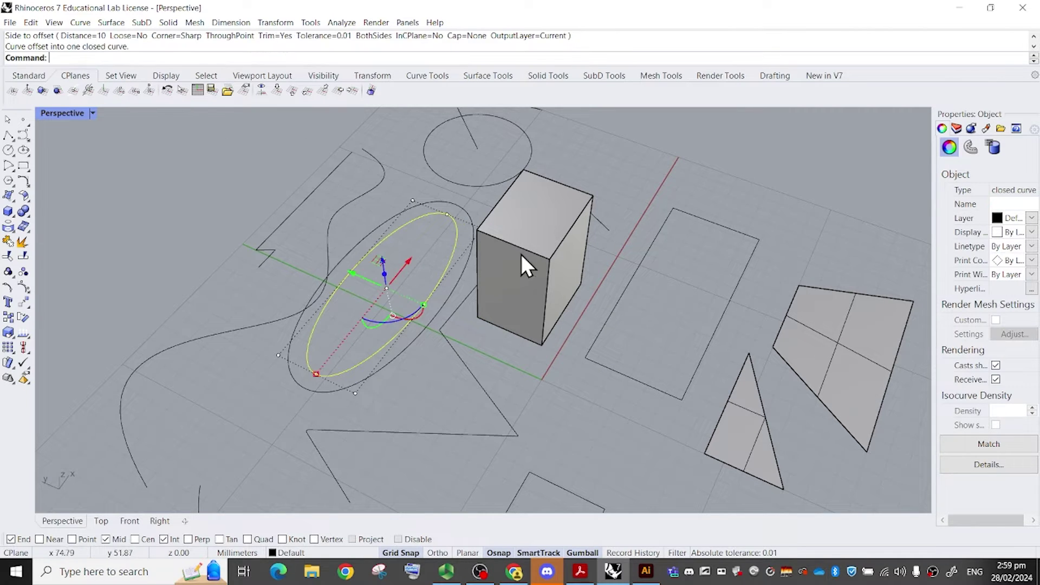
# Try to apply the curve Offset command to the box.
pyautogui.click(528, 258)
pyautogui.click(528, 258)
pyautogui.write('Offset')
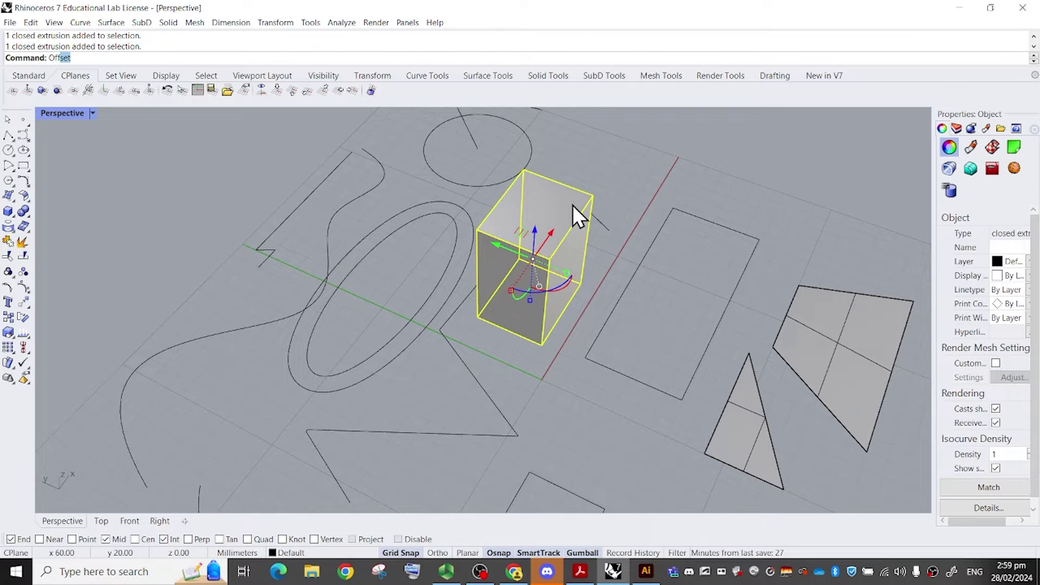
pyautogui.press('Return')
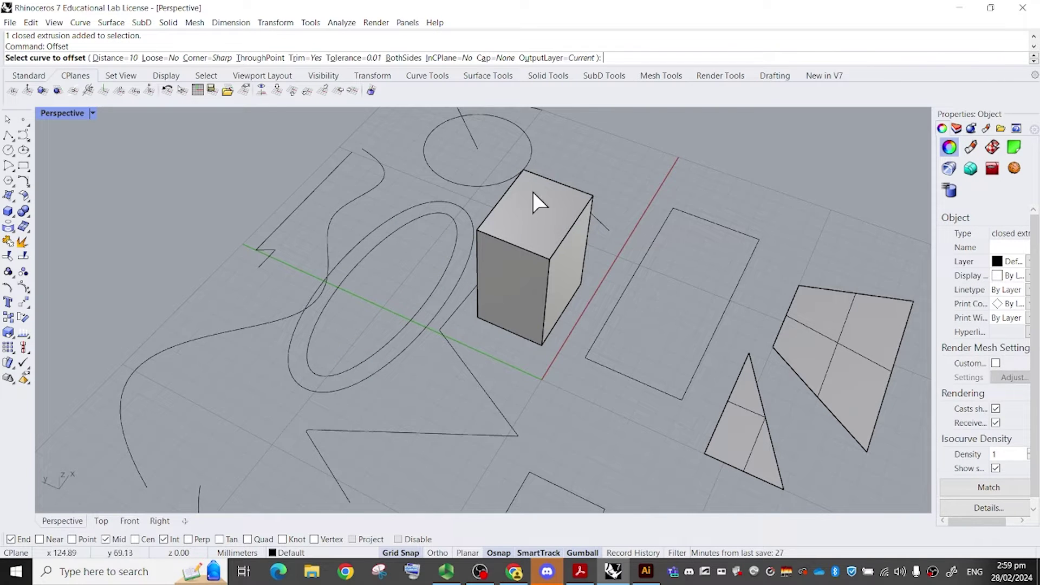
pyautogui.scroll(4, 412, 241)
pyautogui.press('Escape')
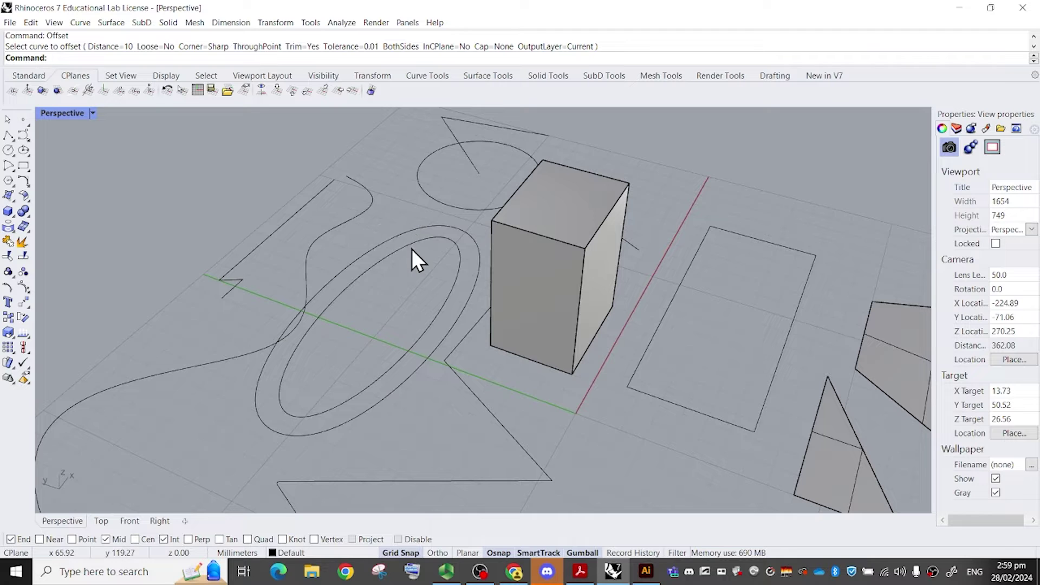
# Select the original ellipse and its offset copy in turn, clearing each selection.
pyautogui.click(375, 250)
pyautogui.press('Escape')
pyautogui.scroll(5, 390, 260)
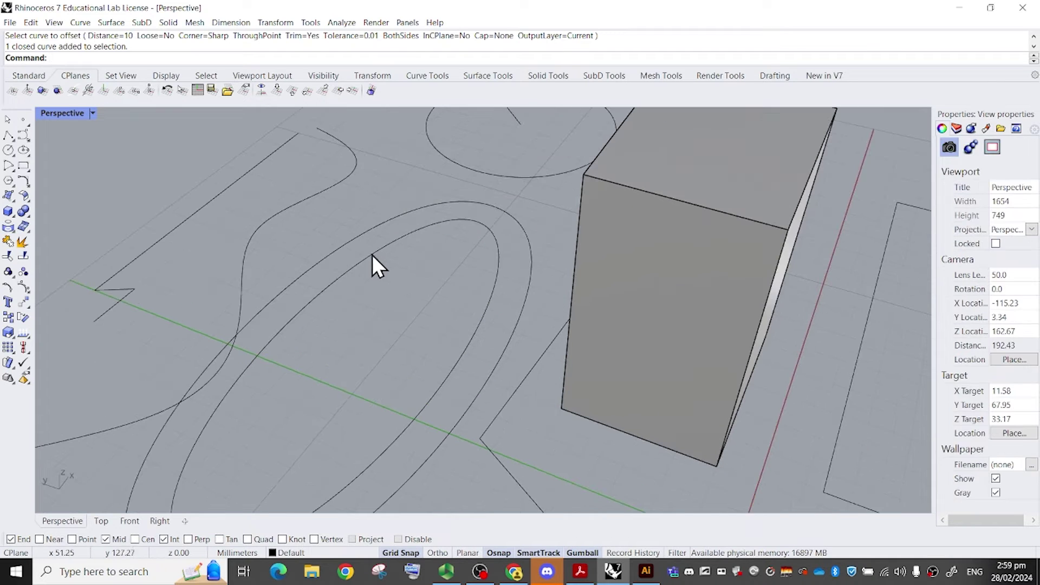
pyautogui.click(369, 258)
pyautogui.press('Escape')
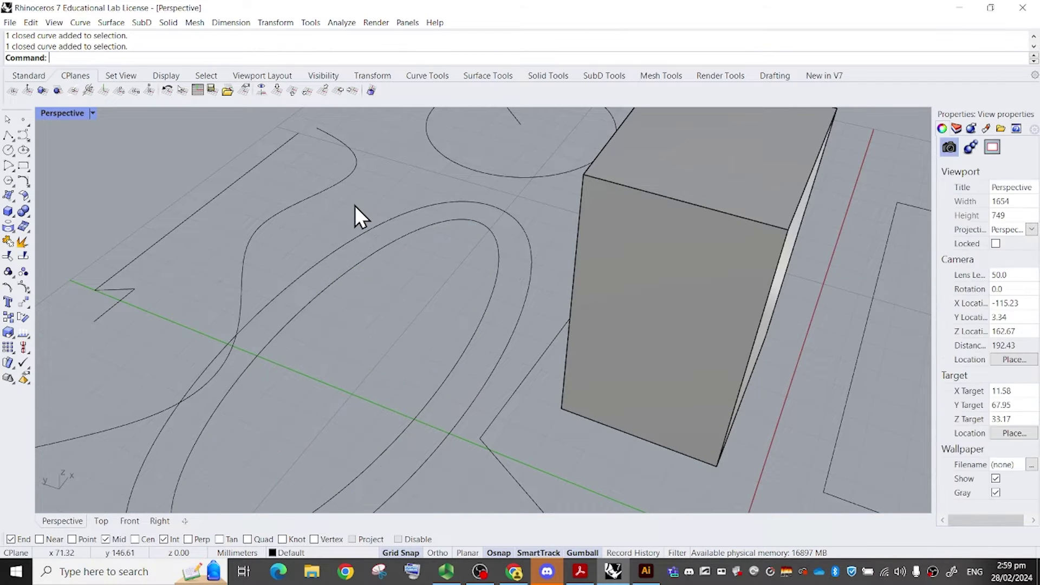
pyautogui.click(341, 243)
pyautogui.press('Delete')
pyautogui.click(347, 237)
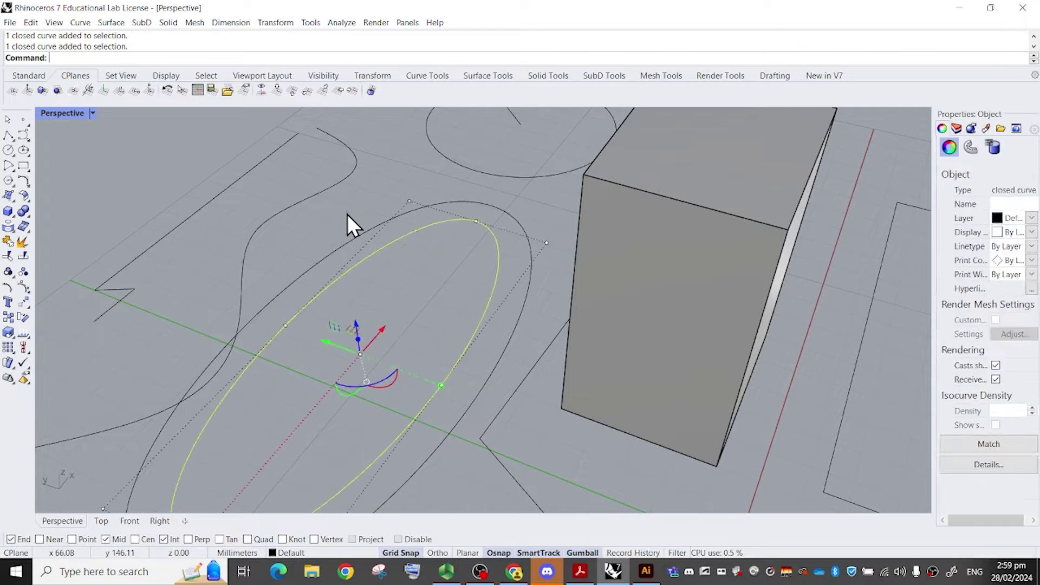
pyautogui.press('Escape')
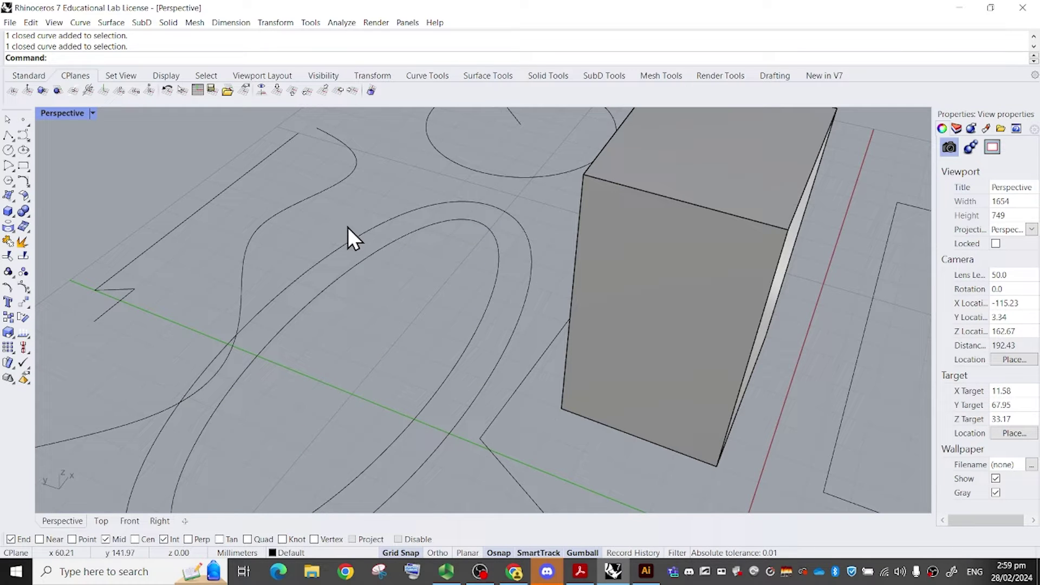
# Draw a single-segment polyline about 47 mm long from the zigzag polyline's open end towards the nearby rectangle.
pyautogui.scroll(-8, 486, 206)
pyautogui.moveTo(486, 204); pyautogui.dragTo(412, 185, button='right')
pyautogui.scroll(-4, 450, 233)
pyautogui.moveTo(450, 232); pyautogui.dragTo(476, 205, button='right')
pyautogui.scroll(2, 400, 222)
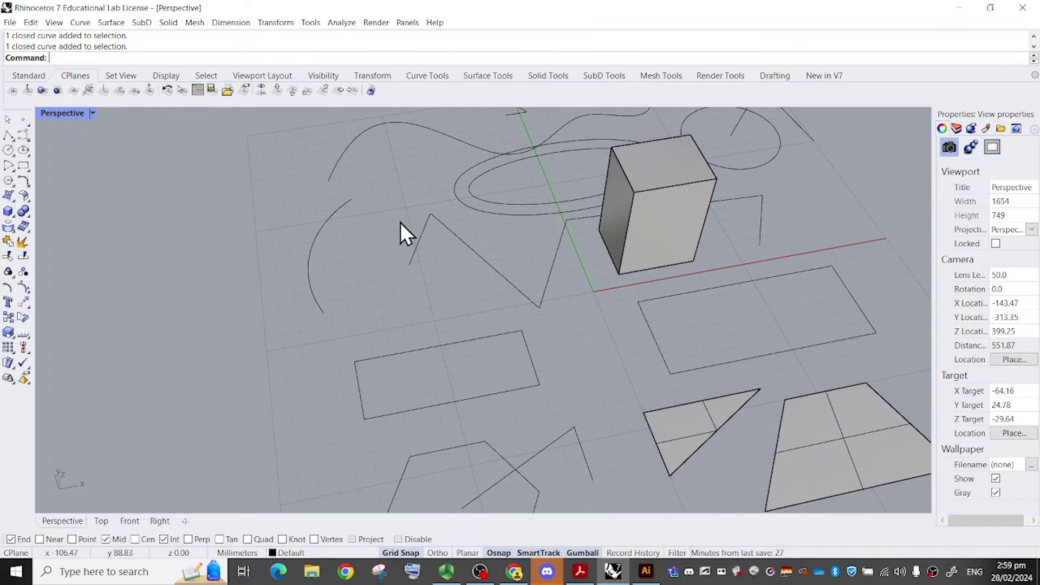
pyautogui.moveTo(401, 222); pyautogui.dragTo(320, 209, button='right')
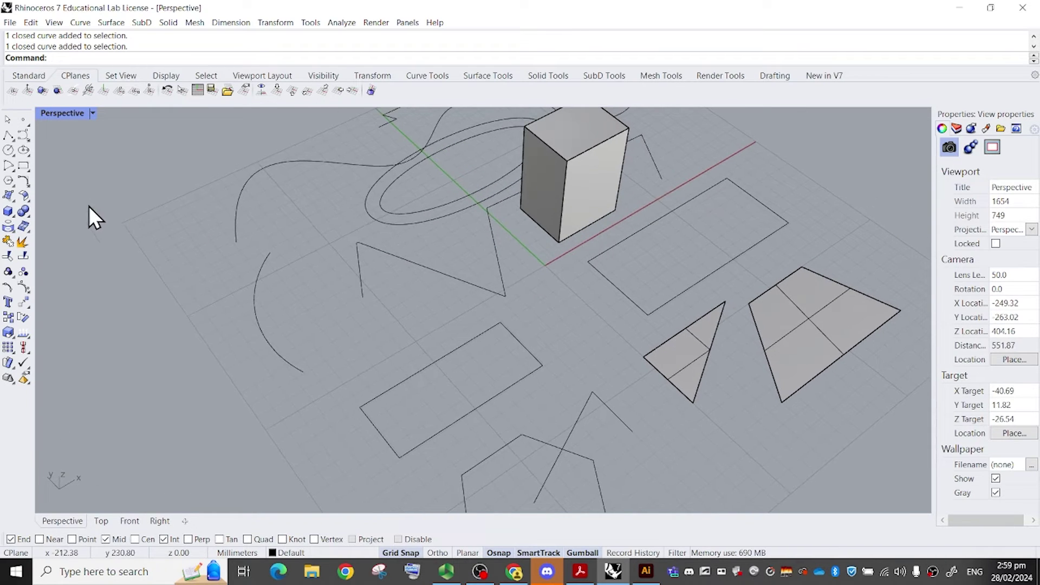
pyautogui.click(8, 134)
pyautogui.scroll(4, 352, 317)
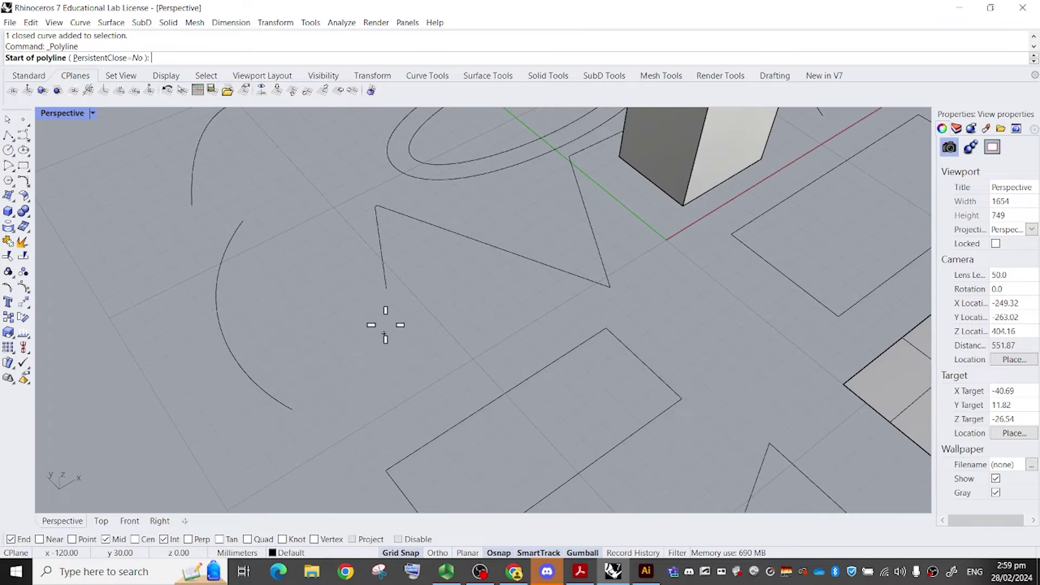
pyautogui.click(386, 289)
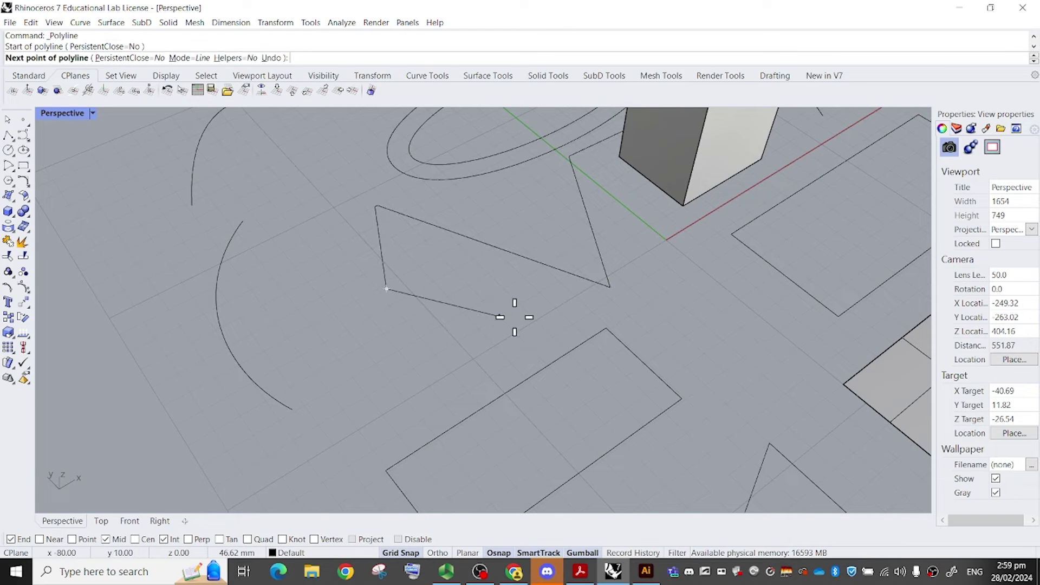
pyautogui.click(515, 317)
pyautogui.rightClick(513, 317)
# Select the new line and the adjoining zigzag polyline separately and both together, and clear the selection.
pyautogui.click(447, 304)
pyautogui.click(418, 255)
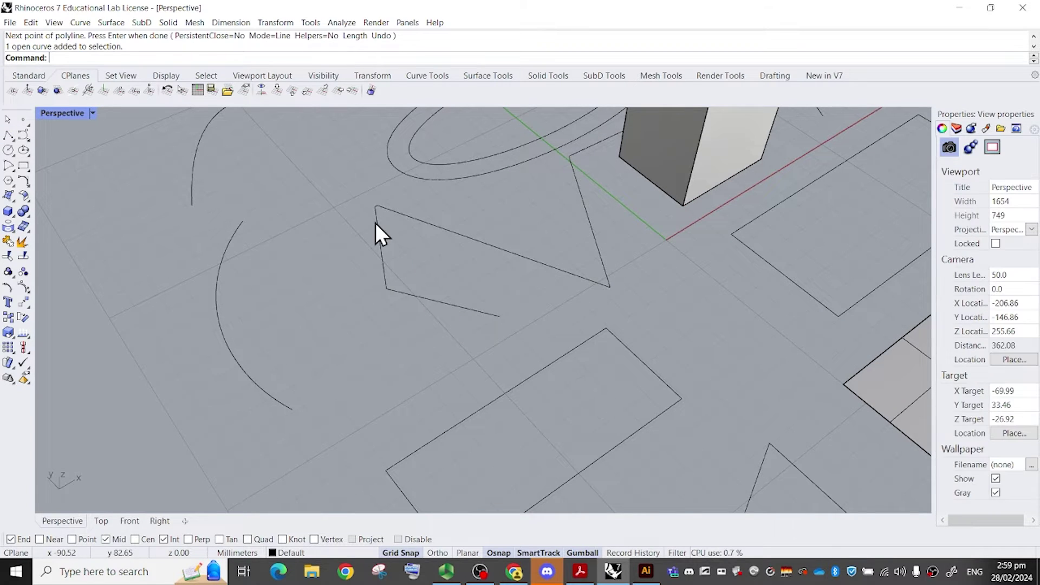
pyautogui.click(377, 224)
pyautogui.click(395, 261)
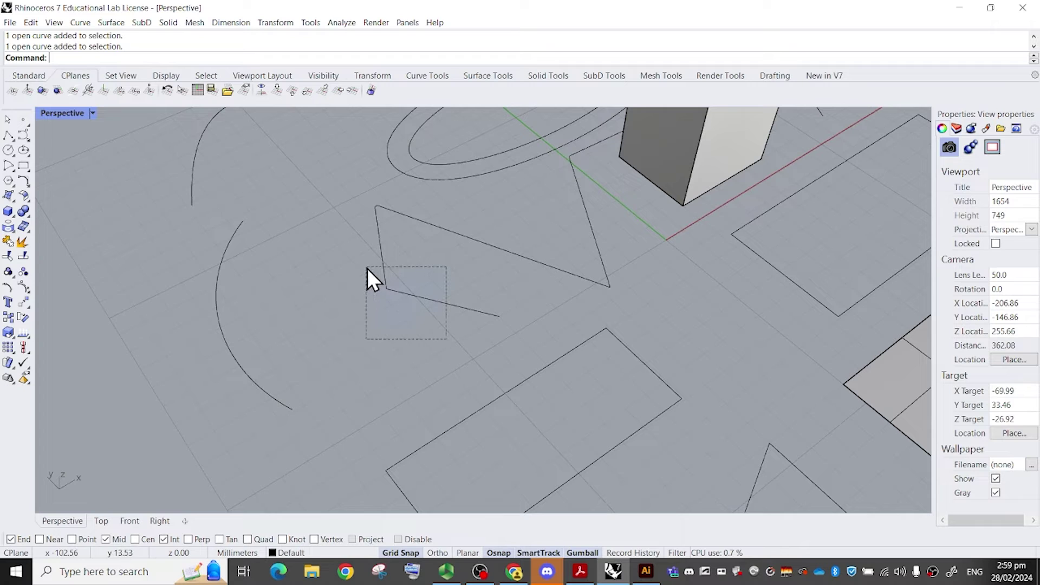
pyautogui.click(408, 297)
pyautogui.keyDown('shift'); pyautogui.click(382, 266); pyautogui.keyUp('shift')
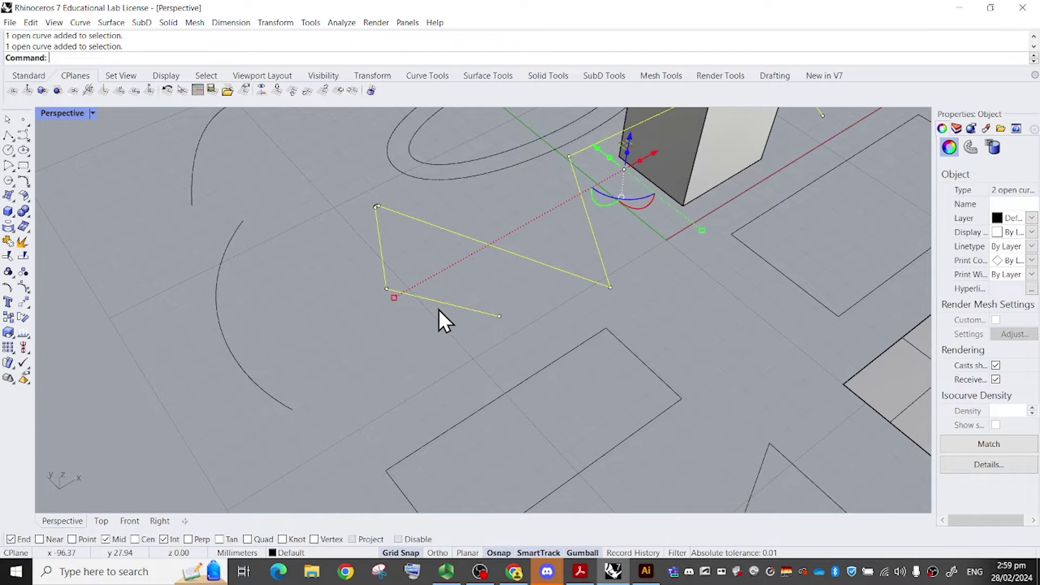
pyautogui.click(457, 351)
pyautogui.scroll(-3, 457, 351)
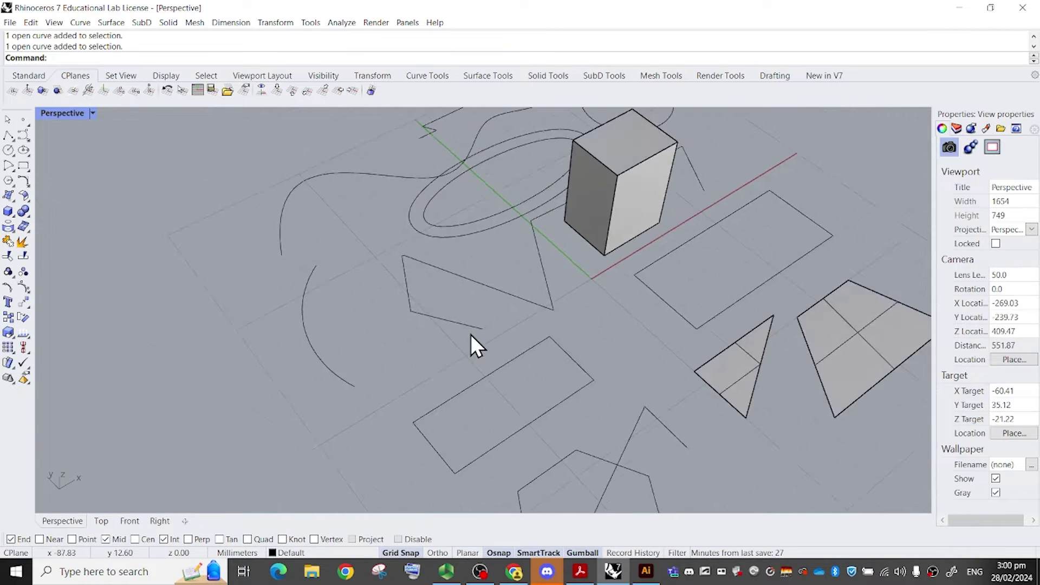
pyautogui.moveTo(470, 334); pyautogui.dragTo(506, 225, button='right')
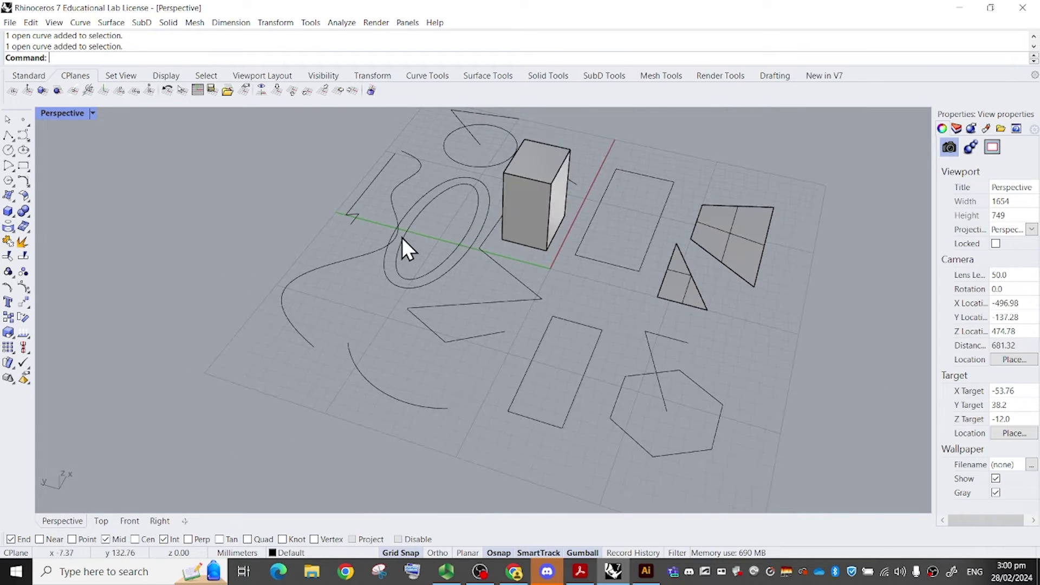
pyautogui.keyDown('shift'); pyautogui.moveTo(601, 124); pyautogui.dragTo(490, 233, button='right'); pyautogui.keyUp('shift')
pyautogui.moveTo(490, 233); pyautogui.dragTo(466, 253, button='right')
pyautogui.scroll(7, 467, 206)
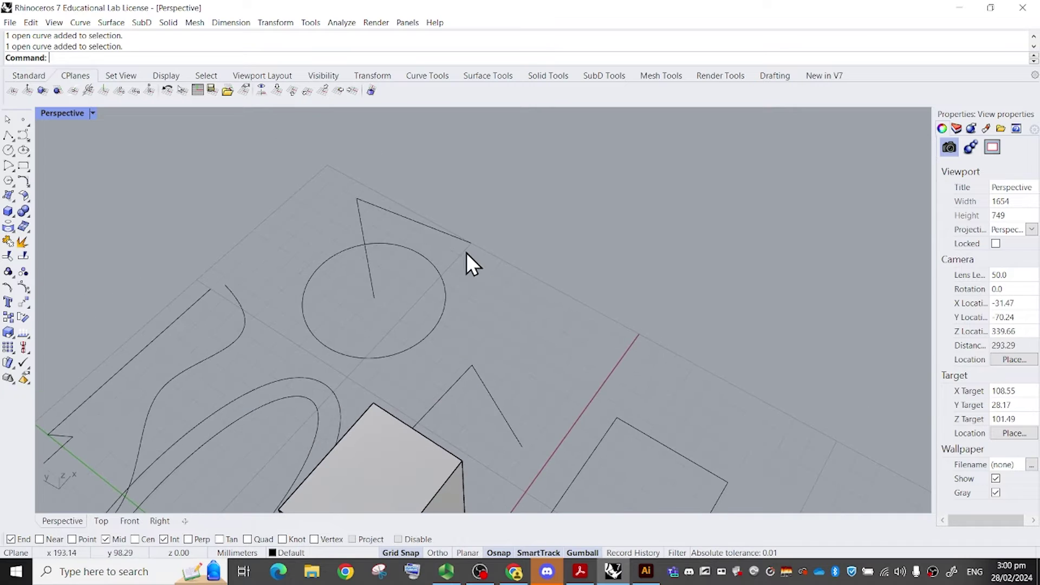
pyautogui.scroll(-3, 460, 242)
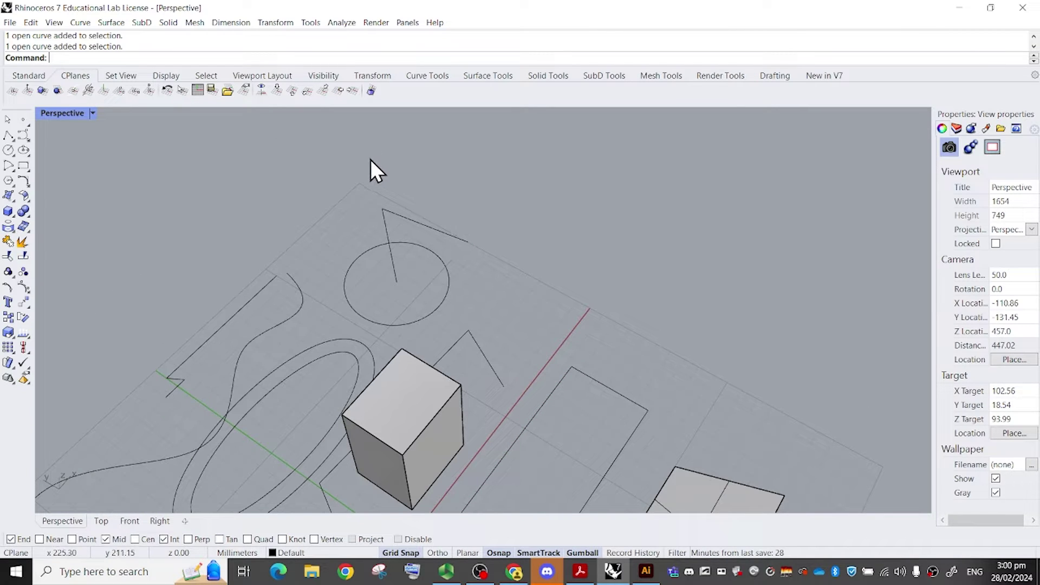
# Select the bent line at the circle with an enclosing window, and the line and circle together with a crossing window, clearing each selection.
pyautogui.scroll(3, 371, 160)
pyautogui.moveTo(320, 159); pyautogui.dragTo(508, 346)
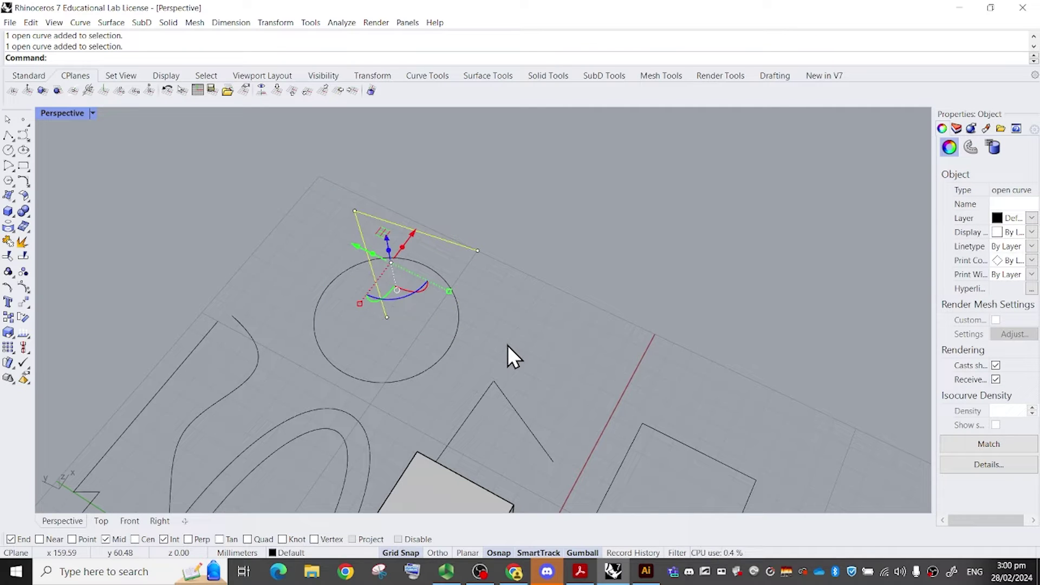
pyautogui.click(508, 345)
pyautogui.moveTo(508, 346); pyautogui.dragTo(524, 281, button='right')
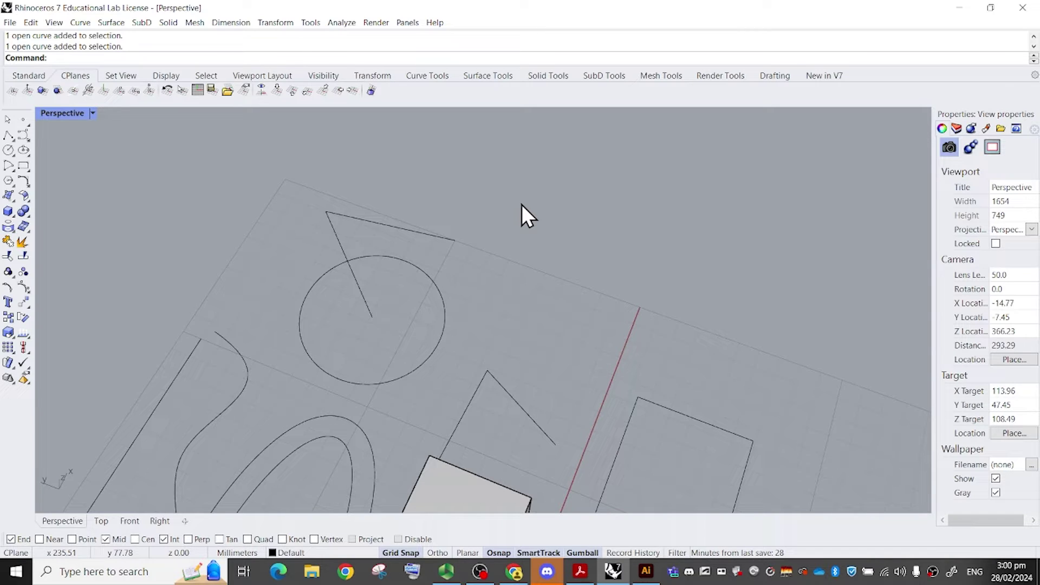
pyautogui.moveTo(509, 182); pyautogui.dragTo(318, 346)
pyautogui.click(595, 271)
pyautogui.scroll(-6, 596, 277)
pyautogui.moveTo(596, 278); pyautogui.dragTo(612, 228, button='right')
pyautogui.keyDown('shift'); pyautogui.moveTo(612, 227); pyautogui.dragTo(594, 205, button='right'); pyautogui.keyUp('shift')
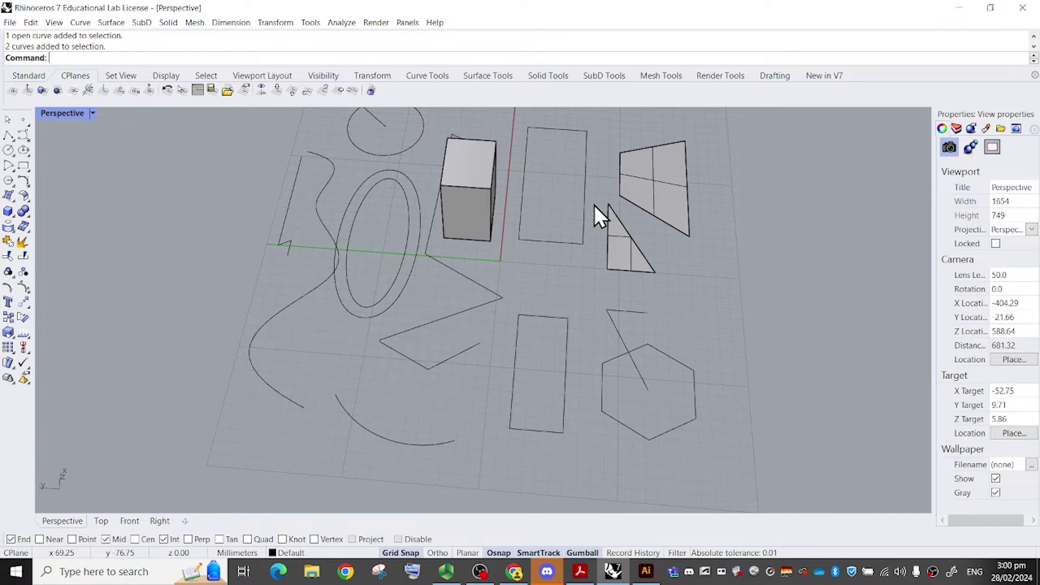
pyautogui.scroll(2, 593, 205)
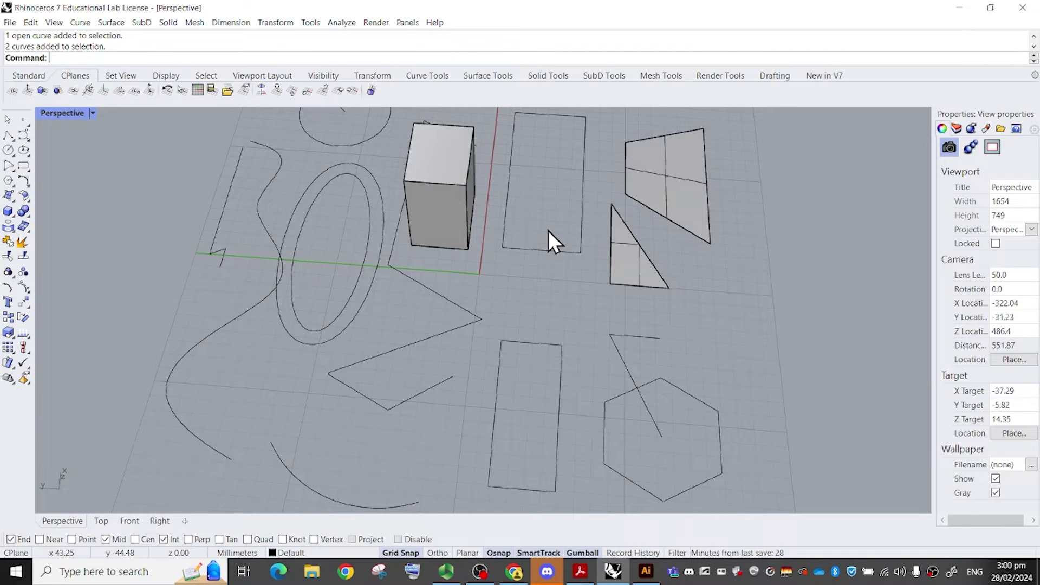
# Select one curve of the zigzag alone, and the zigzag polyline and its adjoining end line together with a crossing window, clearing each selection.
pyautogui.scroll(-3, 548, 230)
pyautogui.click(436, 347)
pyautogui.scroll(5, 437, 347)
pyautogui.press('Escape')
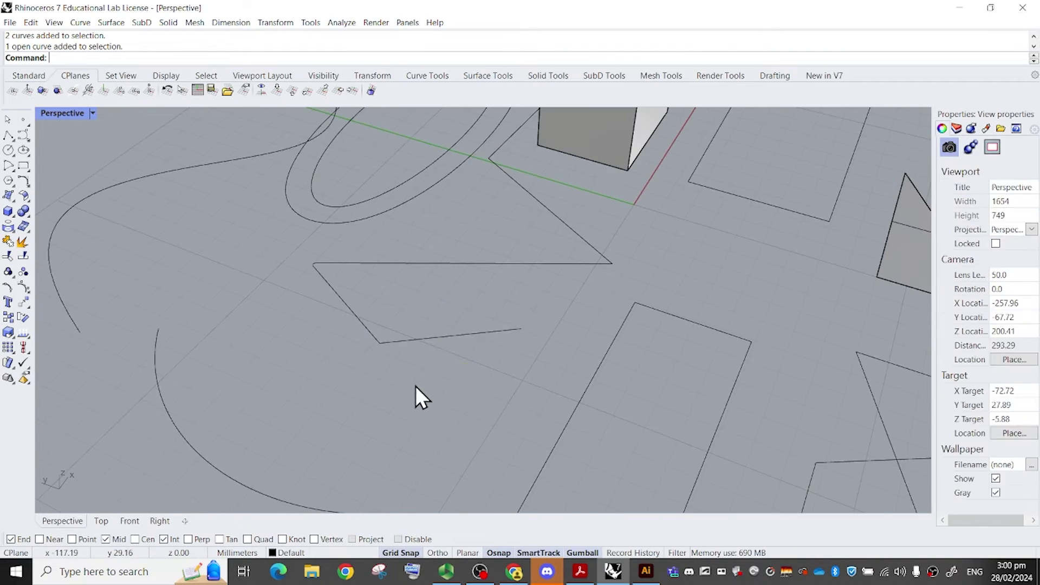
pyautogui.moveTo(457, 386); pyautogui.dragTo(333, 319)
pyautogui.moveTo(428, 339); pyautogui.dragTo(455, 351, button='right')
pyautogui.press('Escape')
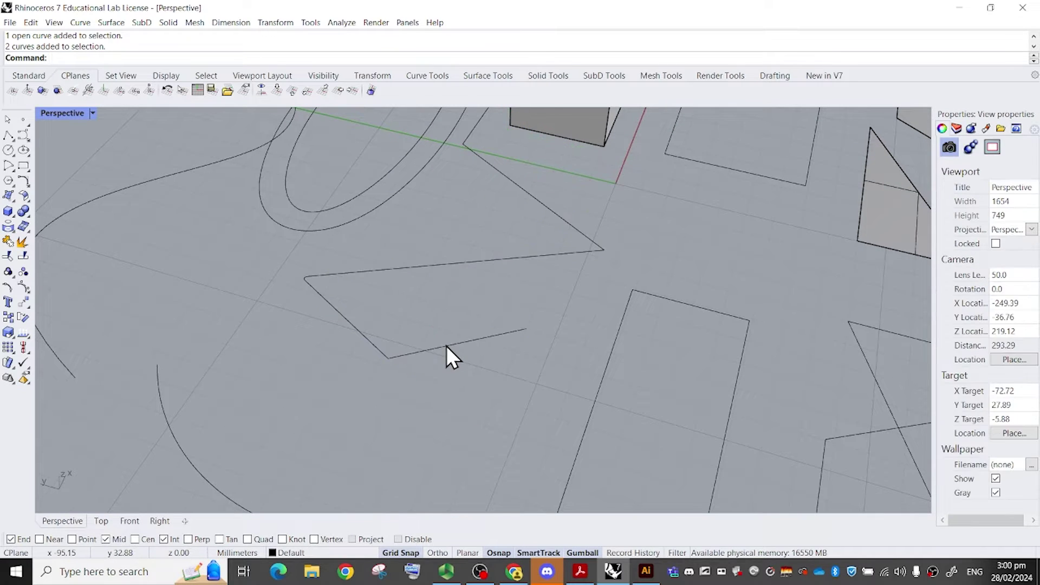
# Join the zigzag polyline and its adjoining end line into one curve, and select the joined curve to check it.
pyautogui.click(446, 346)
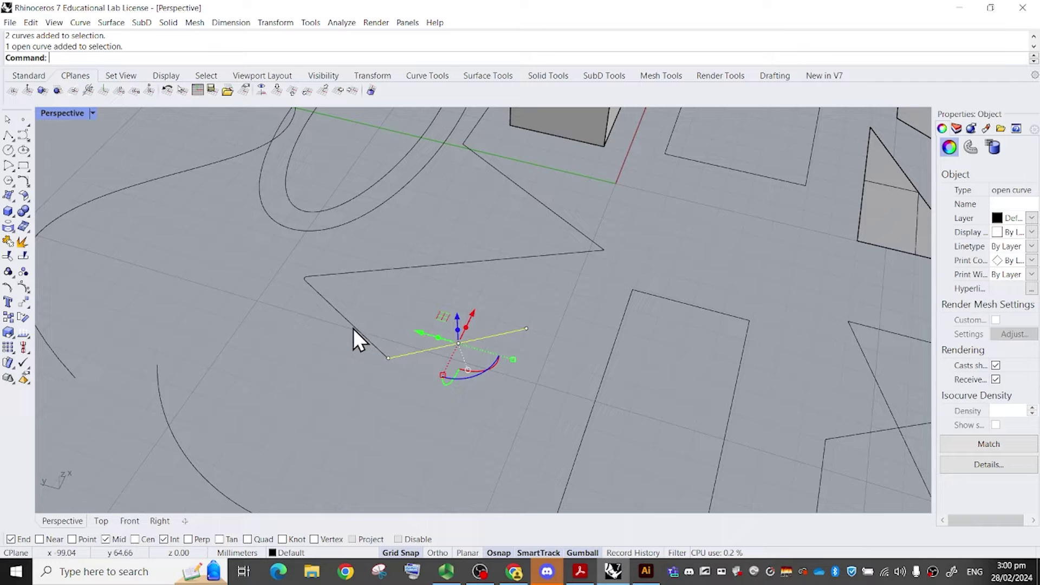
pyautogui.keyDown('shift'); pyautogui.click(353, 328); pyautogui.keyUp('shift')
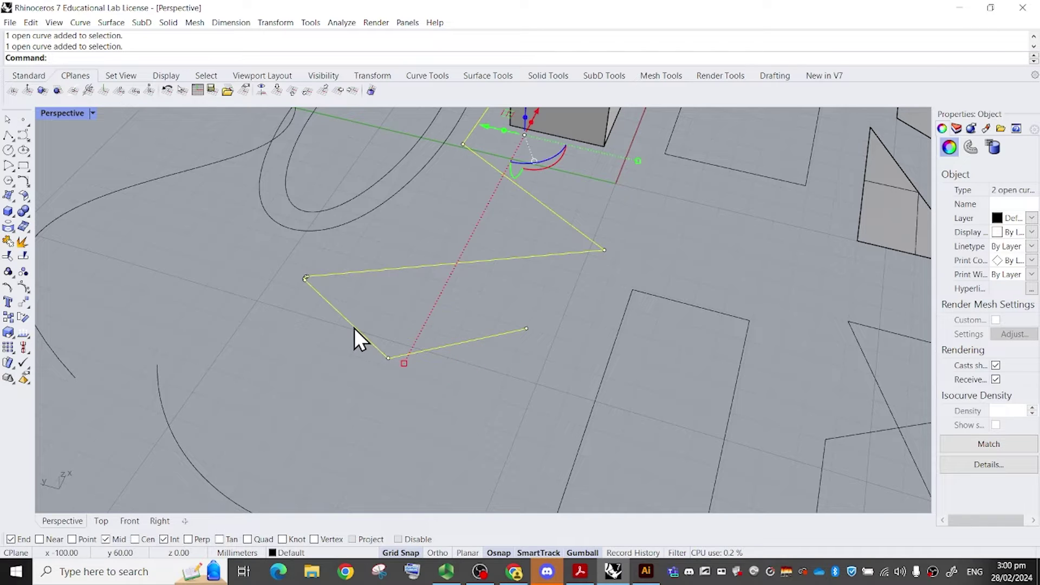
pyautogui.write('join')
pyautogui.press('Return')
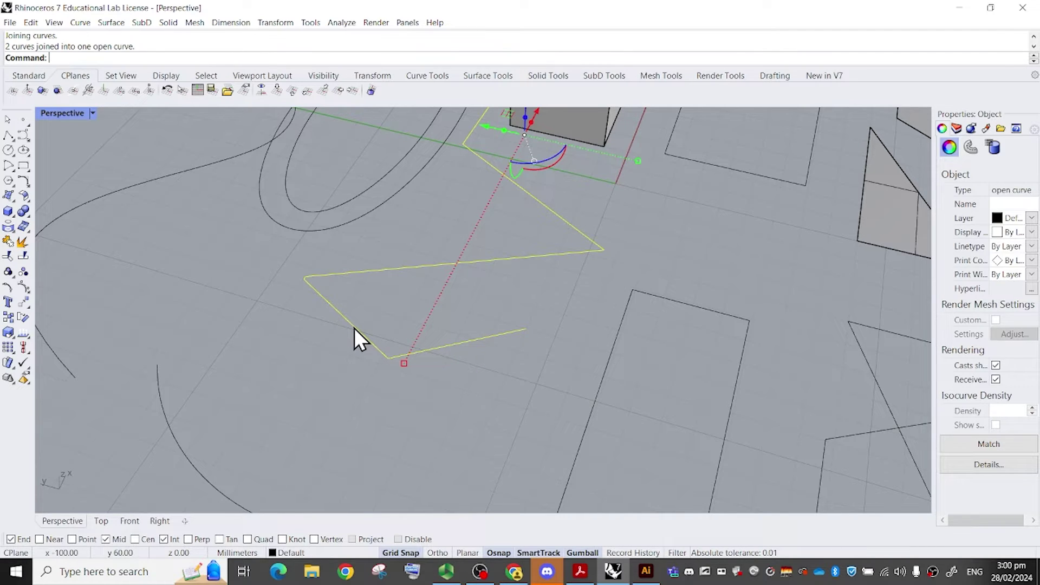
pyautogui.click(461, 412)
pyautogui.click(459, 346)
pyautogui.moveTo(458, 346); pyautogui.dragTo(493, 317, button='right')
pyautogui.press('Escape')
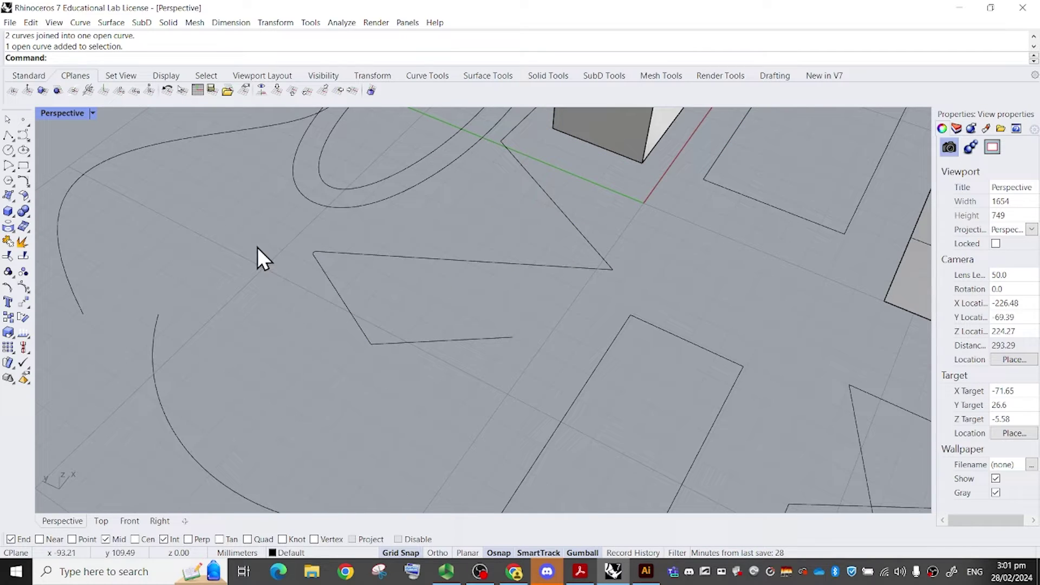
# Draw a short single-segment polyline along the X direction, starting from the corner where the zigzag and its end line were joined.
pyautogui.click(9, 135)
pyautogui.click(370, 344)
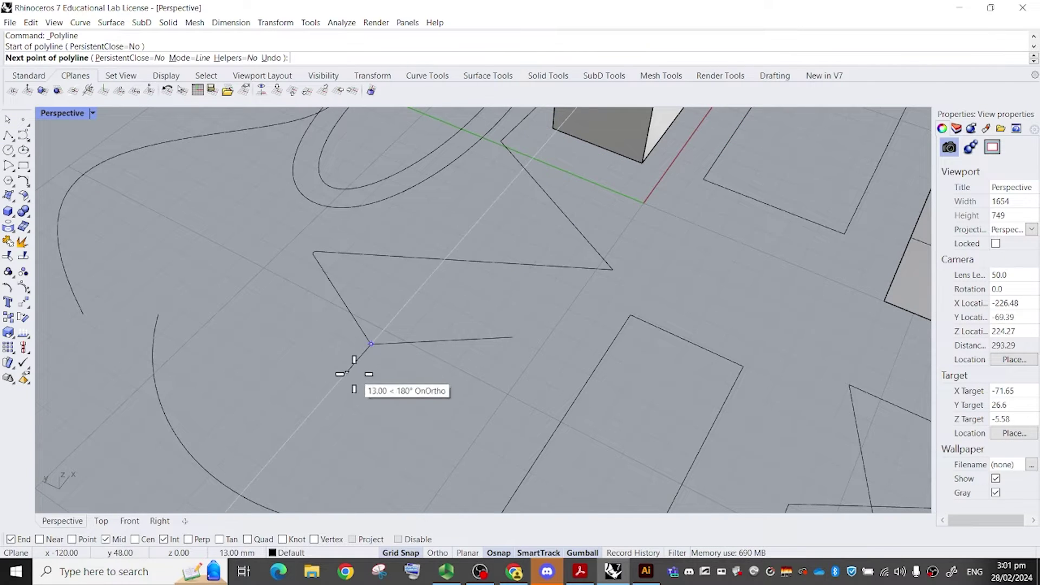
pyautogui.click(327, 394)
pyautogui.press('Return')
pyautogui.scroll(3, 341, 389)
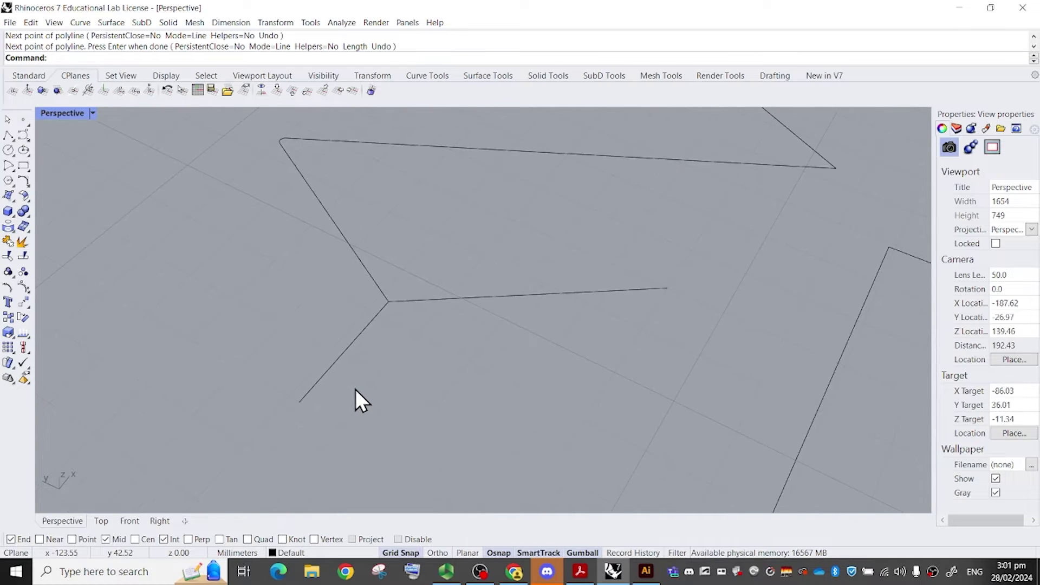
# Move the short line along the construction plane until it crosses the middle of the zigzag's short sloping segment.
pyautogui.click(329, 355)
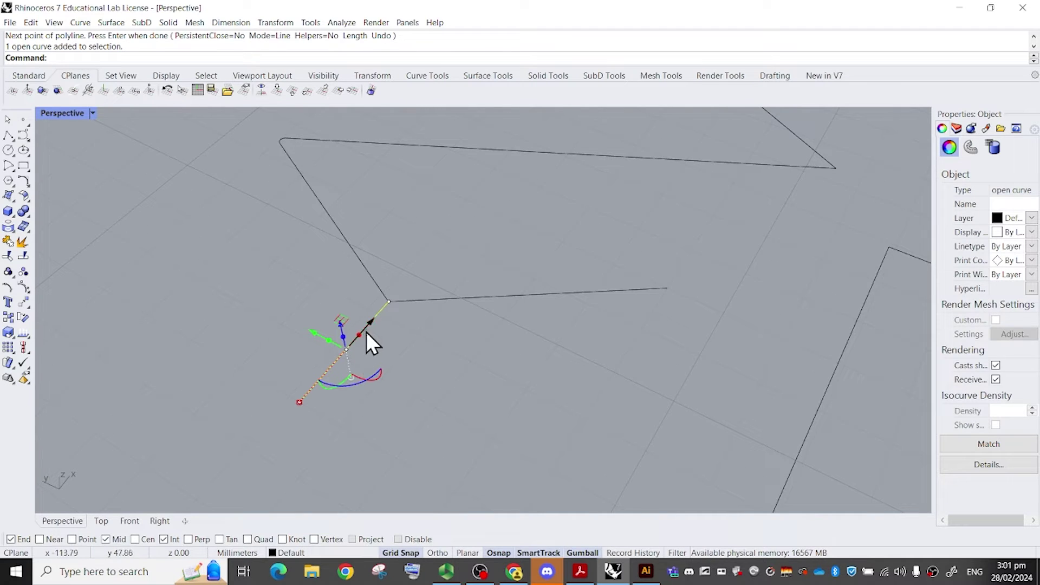
pyautogui.moveTo(317, 326); pyautogui.dragTo(377, 236)
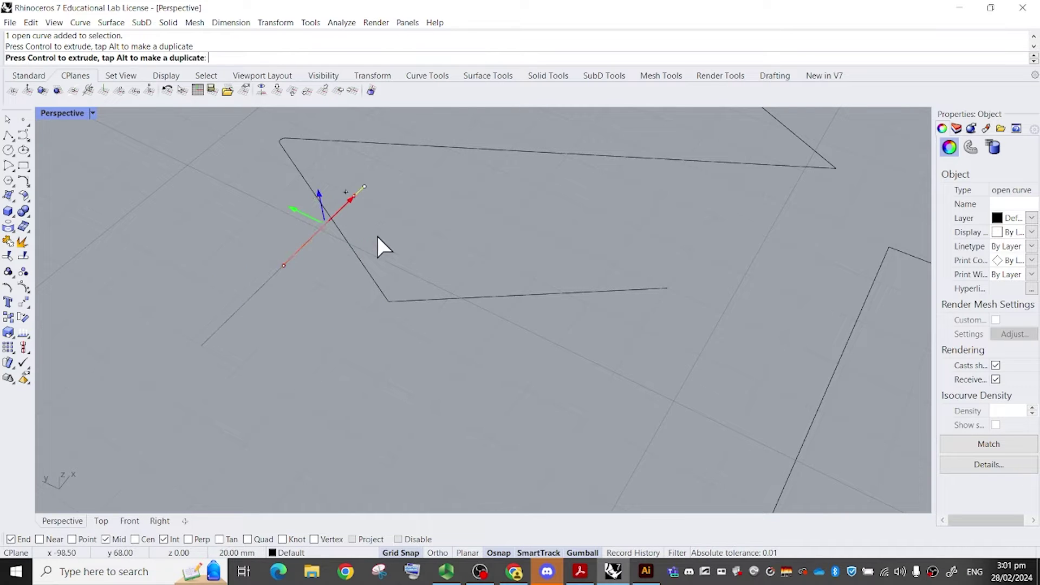
pyautogui.click(377, 234)
pyautogui.scroll(4, 367, 198)
pyautogui.keyDown('shift'); pyautogui.moveTo(365, 197); pyautogui.dragTo(406, 233, button='right'); pyautogui.keyUp('shift')
pyautogui.scroll(-2, 366, 247)
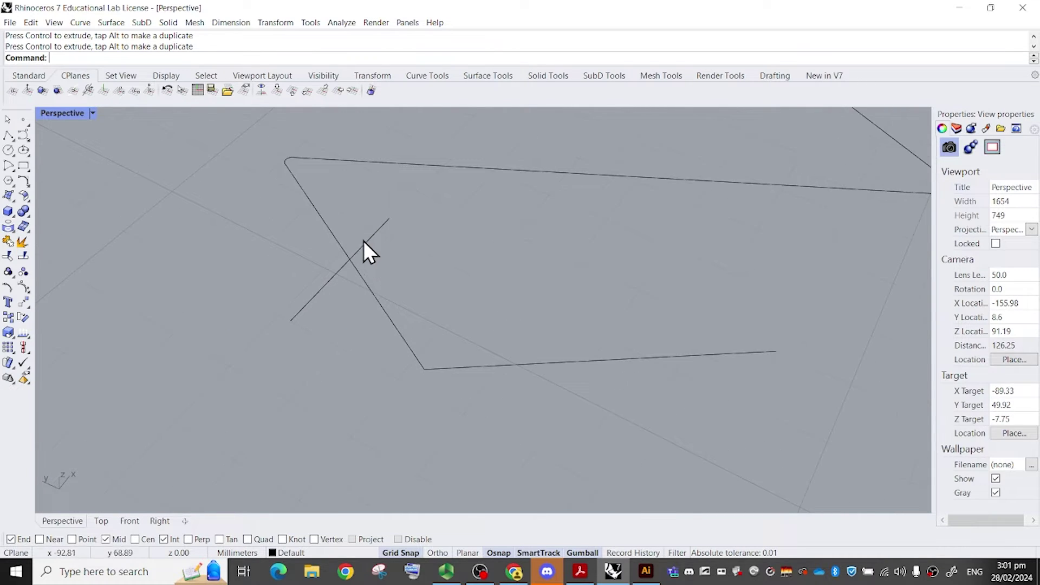
pyautogui.scroll(-4, 401, 242)
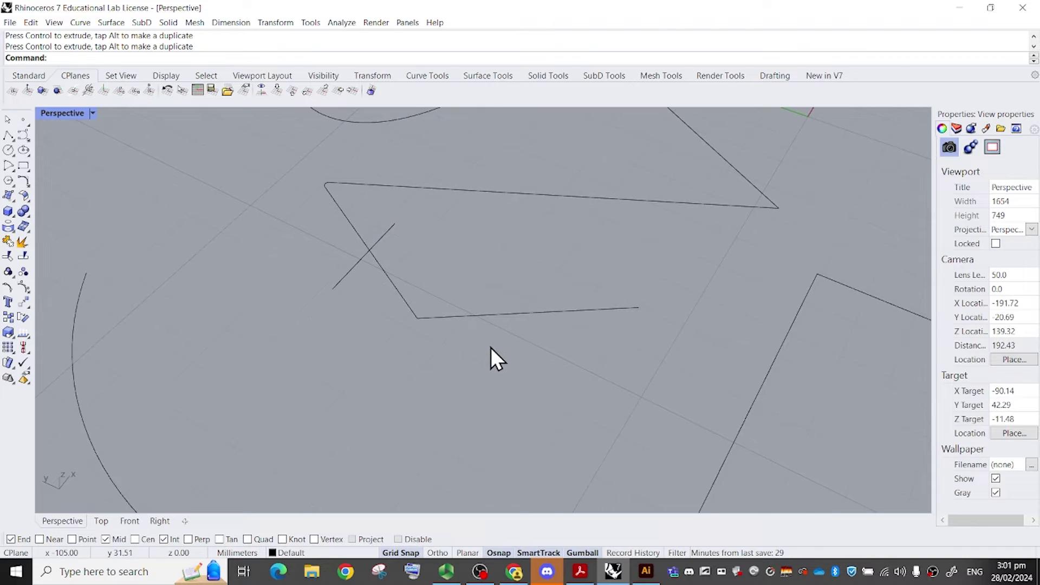
# Split the joined zigzag curve using the short crossing line as the cutting object, and select the resulting pieces to check them.
pyautogui.write('split')
pyautogui.press('Return')
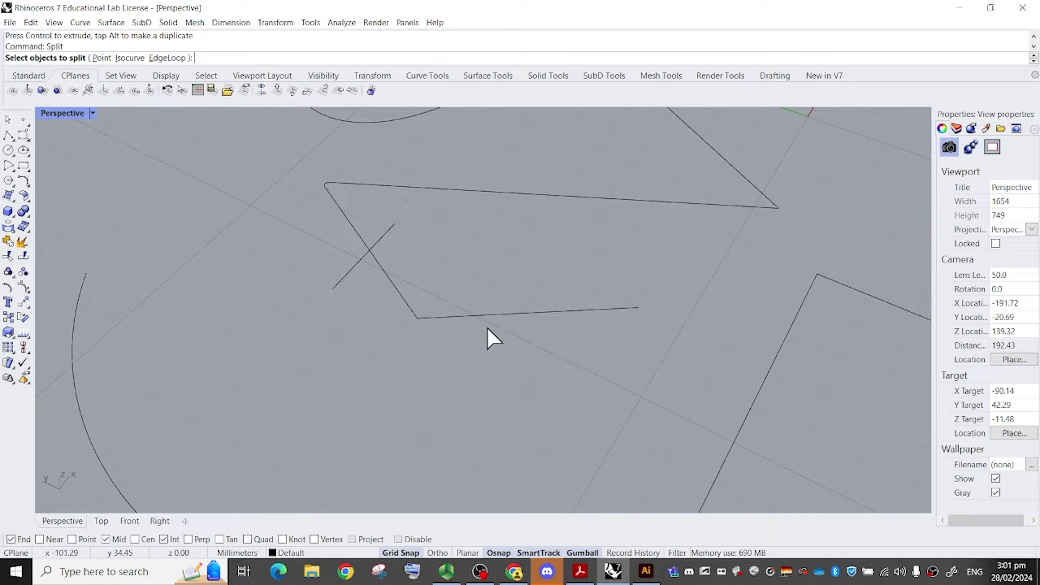
pyautogui.moveTo(489, 369); pyautogui.dragTo(397, 256)
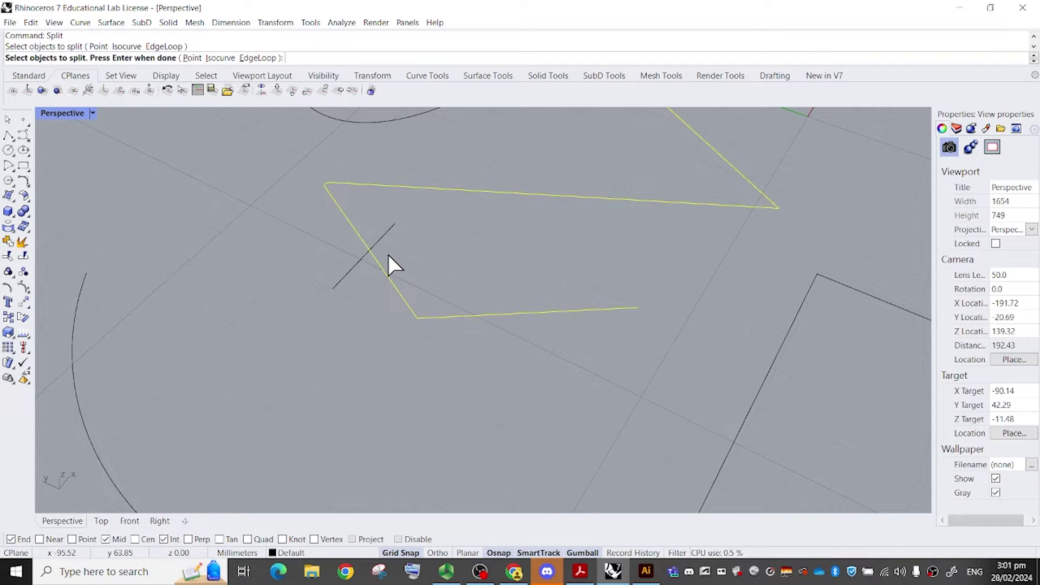
pyautogui.press('Return')
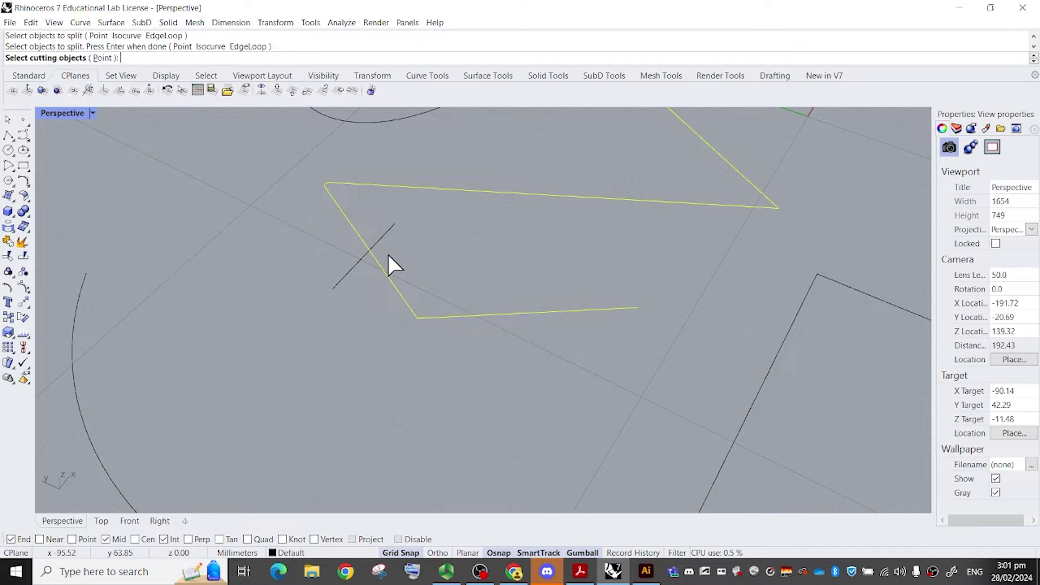
pyautogui.click(385, 221)
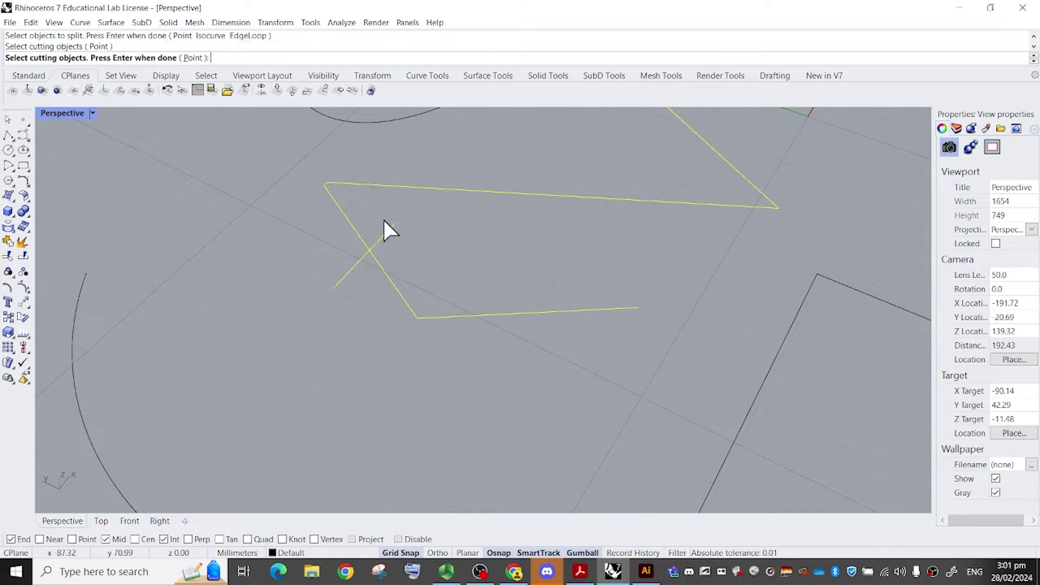
pyautogui.press('Return')
pyautogui.moveTo(450, 332); pyautogui.dragTo(400, 283)
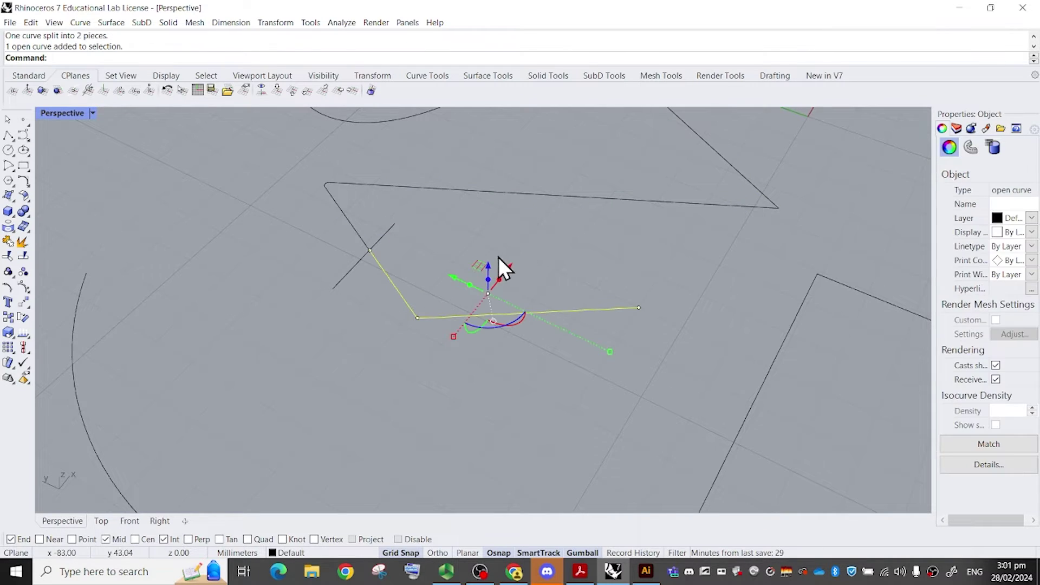
pyautogui.moveTo(445, 225); pyautogui.dragTo(432, 179)
pyautogui.press('Escape')
# Delete the short line that crosses the zigzag at the split point.
pyautogui.click(392, 218)
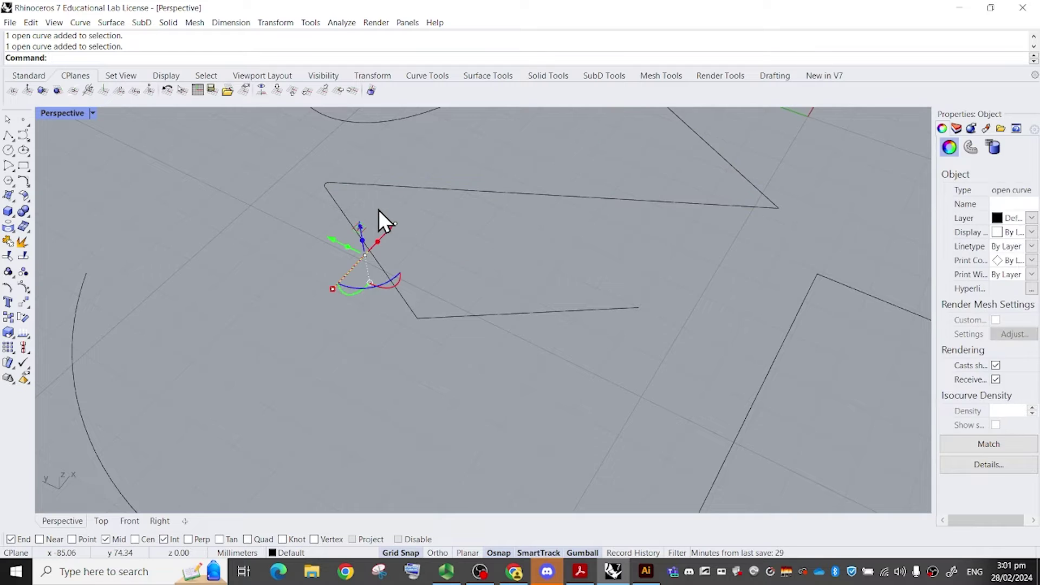
pyautogui.press('Delete')
pyautogui.moveTo(378, 209); pyautogui.dragTo(406, 239, button='right')
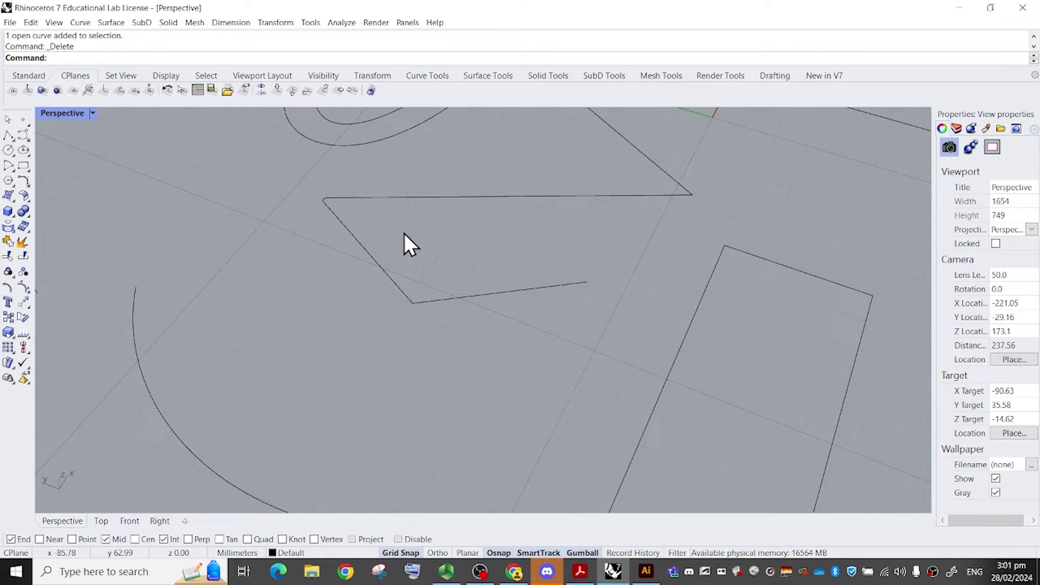
# Try to scale the larger zigzag piece uniformly with the Scale command, using its split end as the base point.
pyautogui.scroll(-5, 461, 249)
pyautogui.click(478, 239)
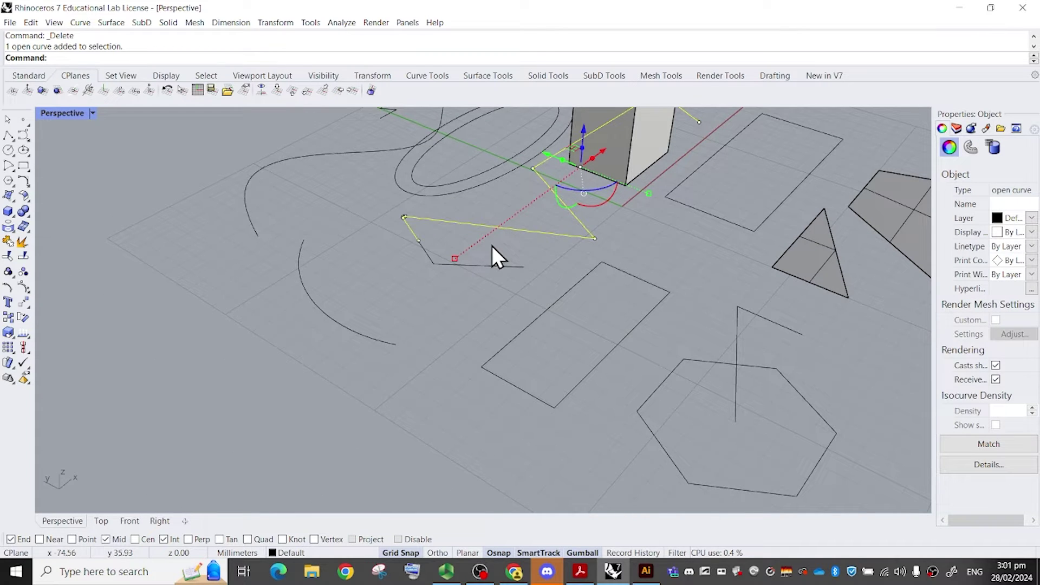
pyautogui.moveTo(492, 245); pyautogui.dragTo(560, 209, button='right')
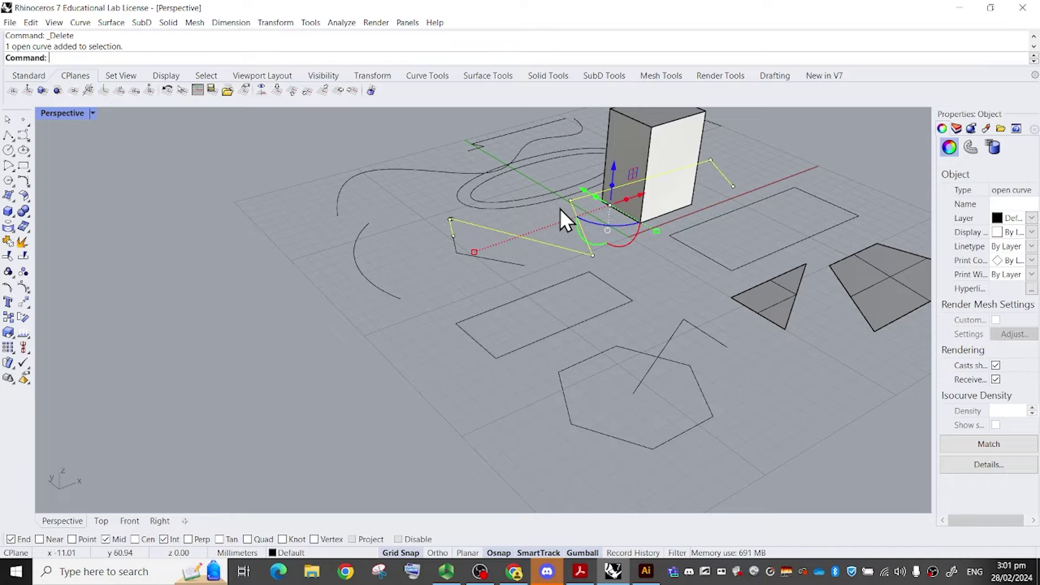
pyautogui.write('scale')
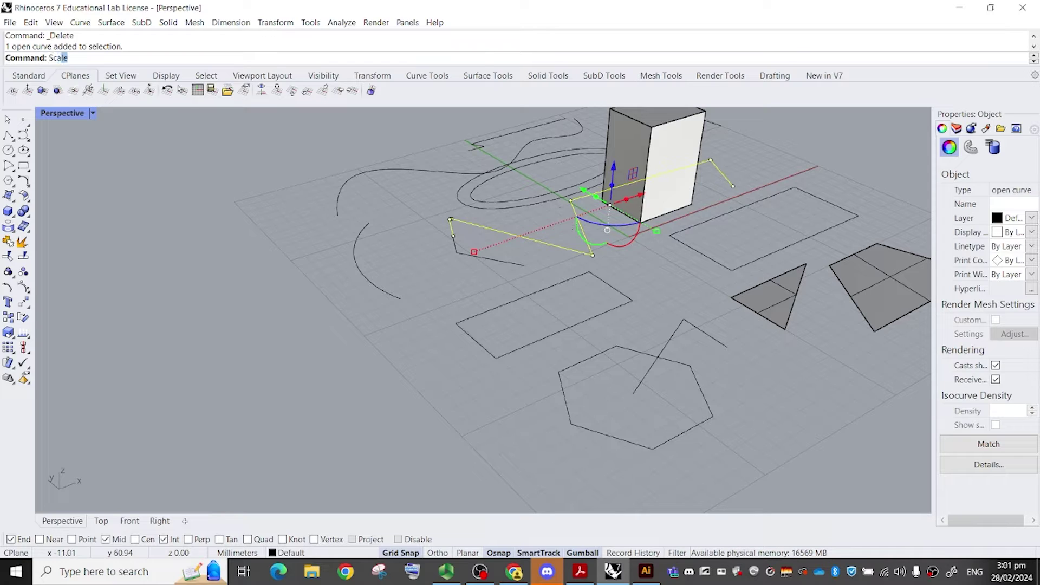
pyautogui.press('Return')
pyautogui.scroll(-2, 528, 212)
pyautogui.scroll(3, 521, 213)
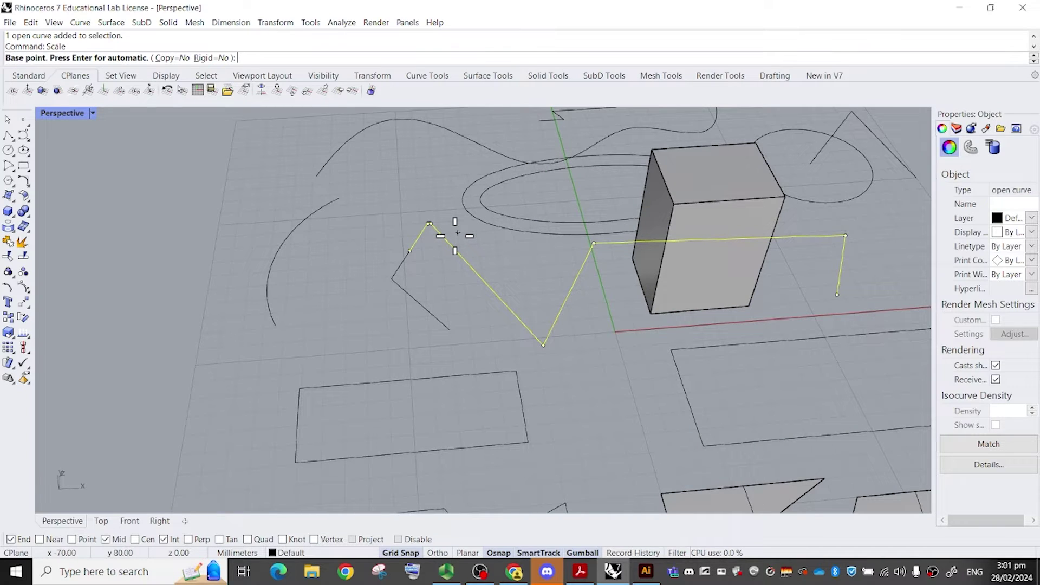
pyautogui.scroll(2, 458, 234)
pyautogui.click(402, 250)
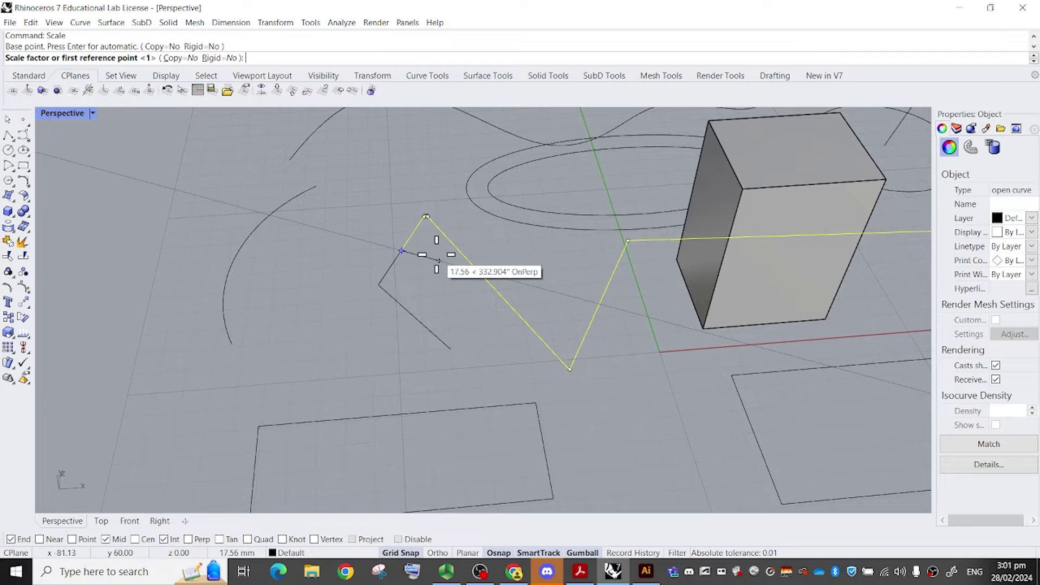
pyautogui.click(510, 244)
pyautogui.scroll(-3, 512, 243)
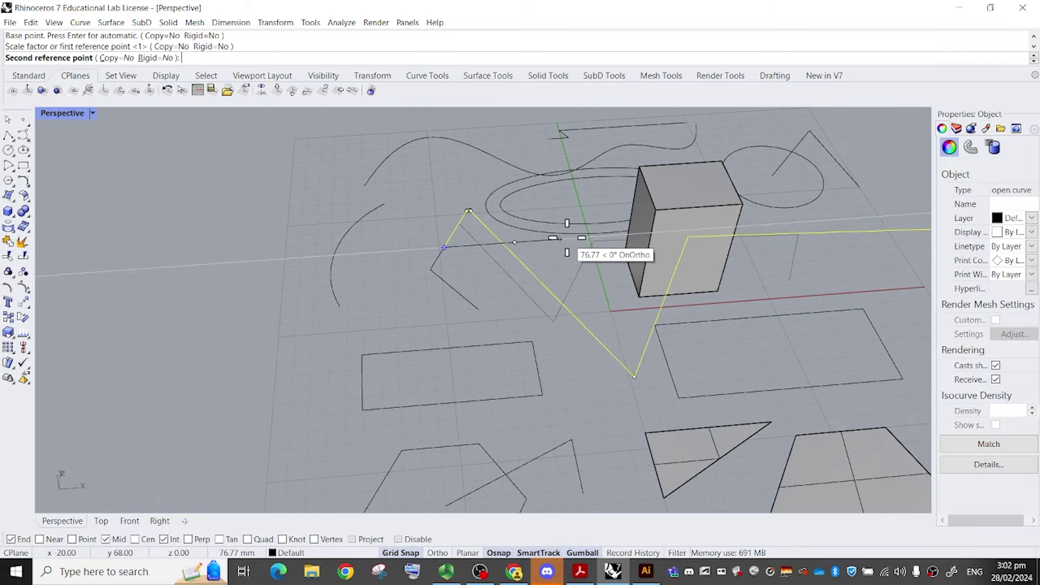
pyautogui.scroll(-1, 542, 240)
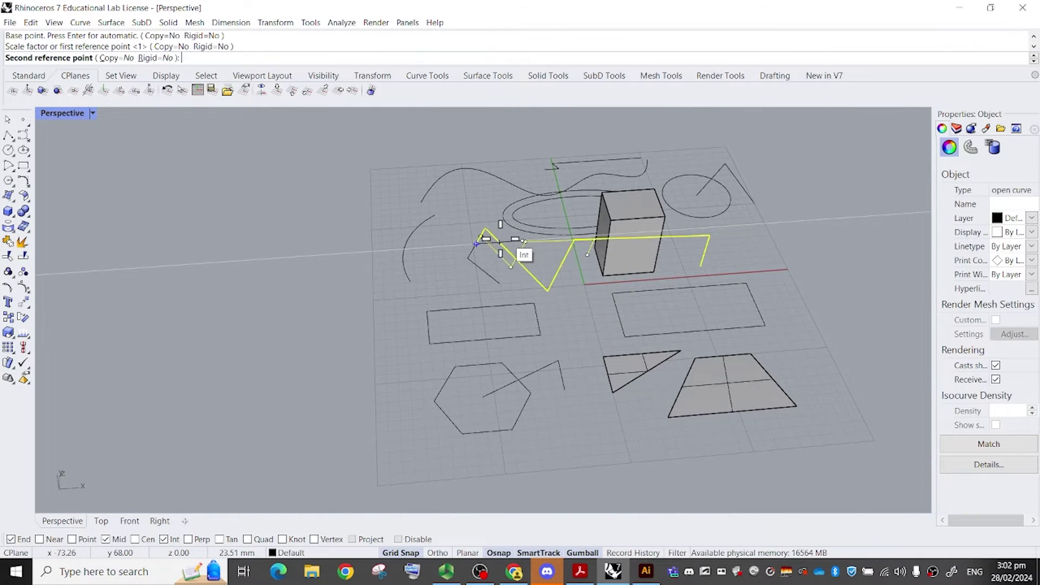
pyautogui.scroll(3, 520, 241)
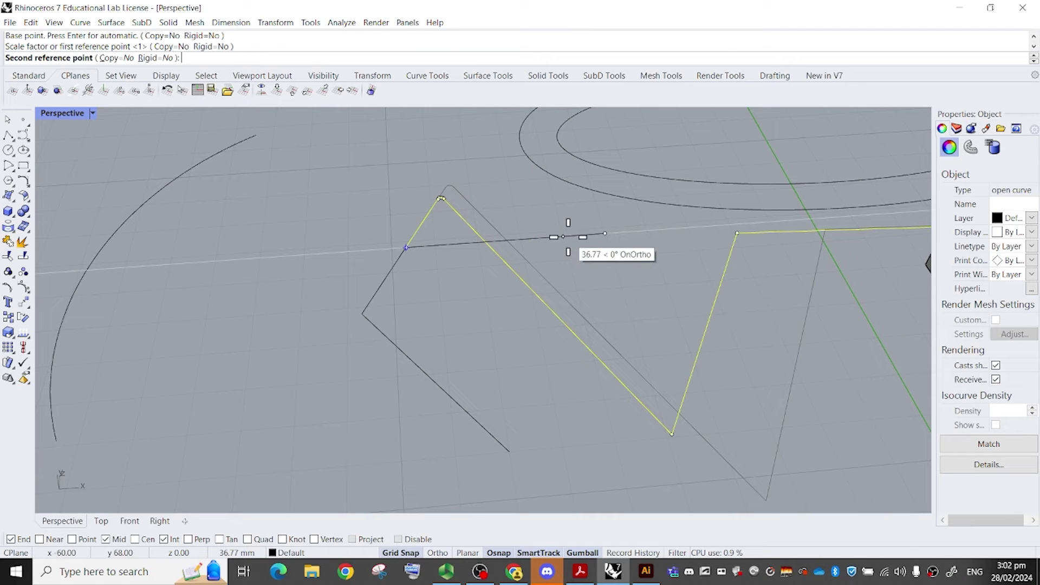
pyautogui.press('Escape')
pyautogui.press('Escape')
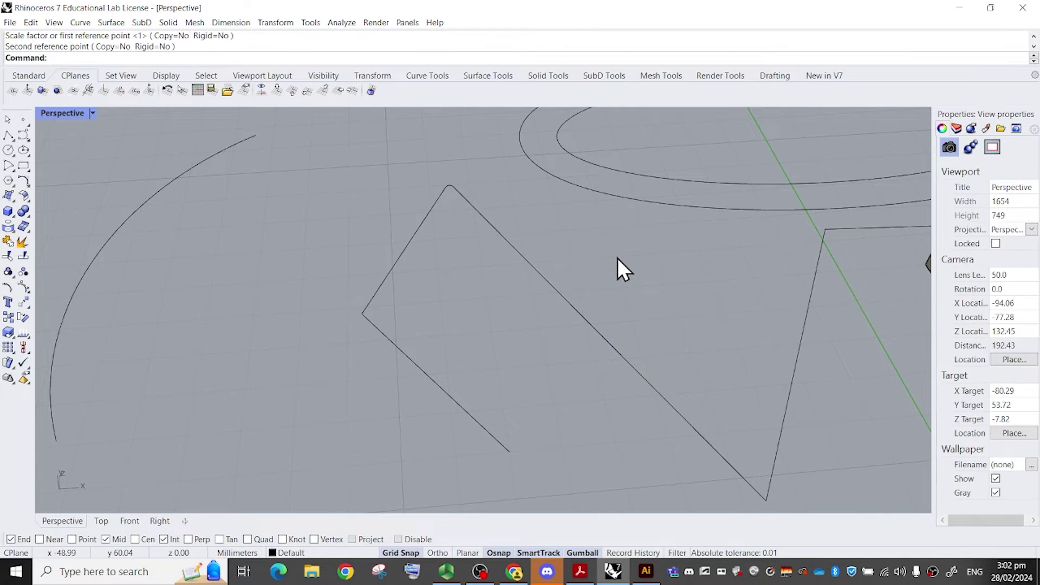
pyautogui.write('Scale1D')
pyautogui.press('Return')
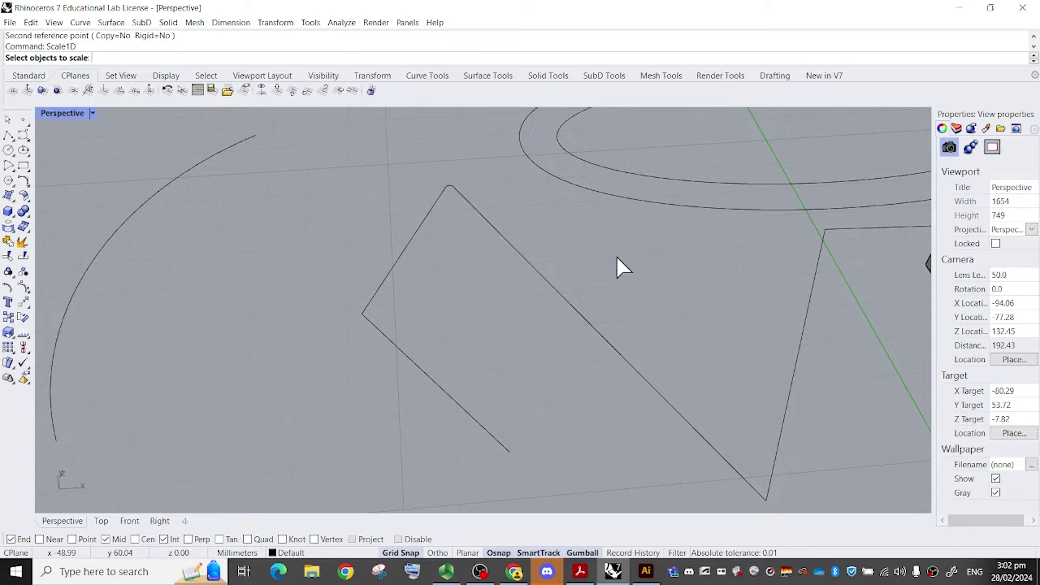
pyautogui.scroll(-5, 628, 265)
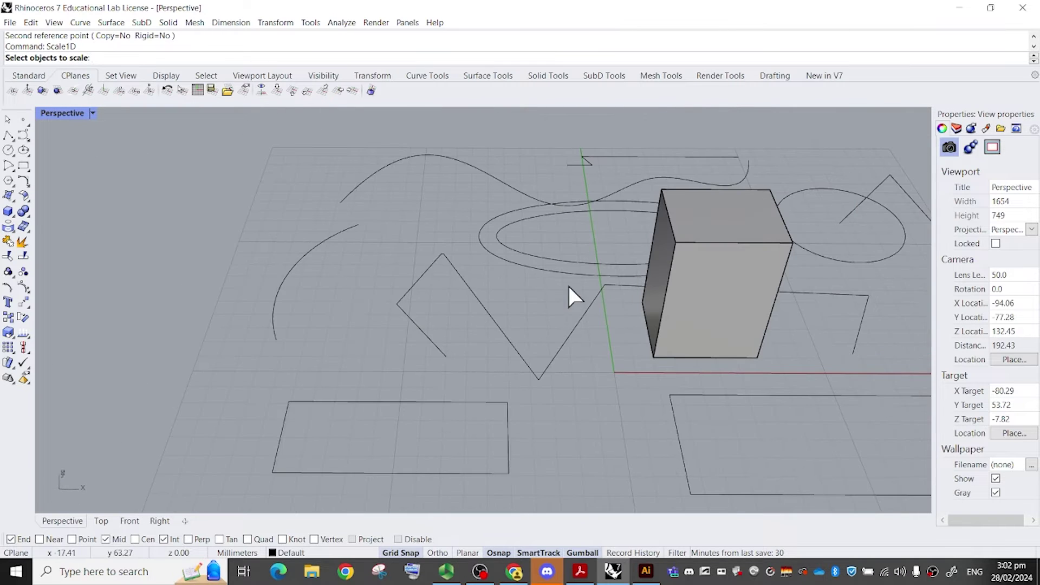
pyautogui.moveTo(569, 287); pyautogui.dragTo(543, 319, button='right')
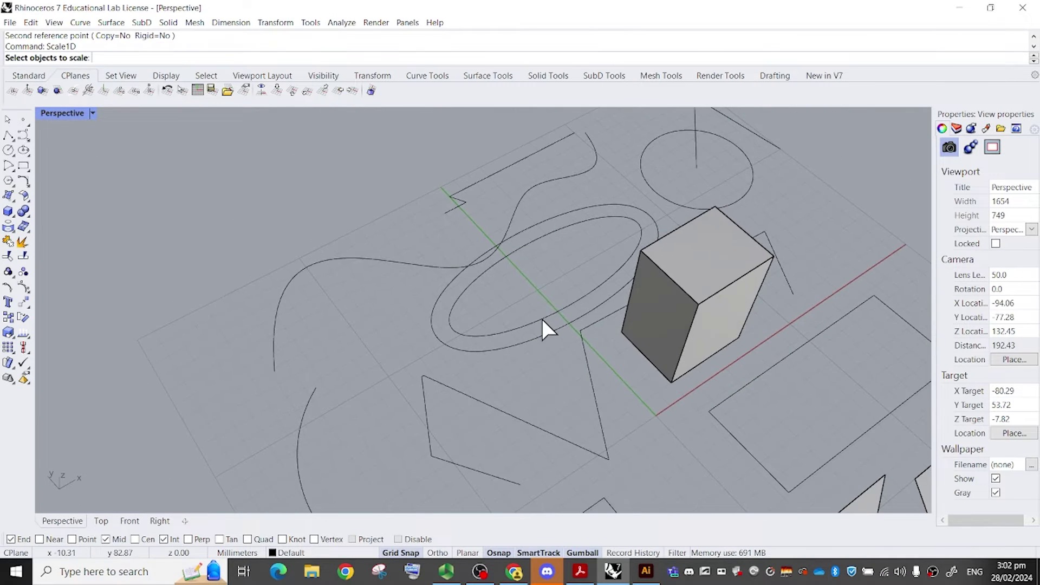
pyautogui.click(542, 320)
pyautogui.press('Return')
pyautogui.scroll(3, 466, 302)
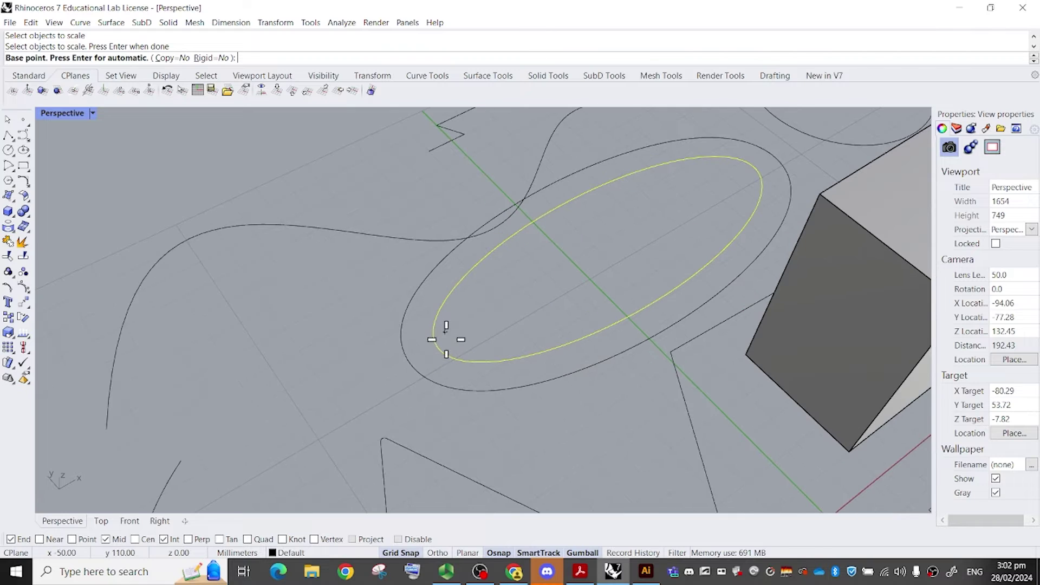
pyautogui.click(409, 553)
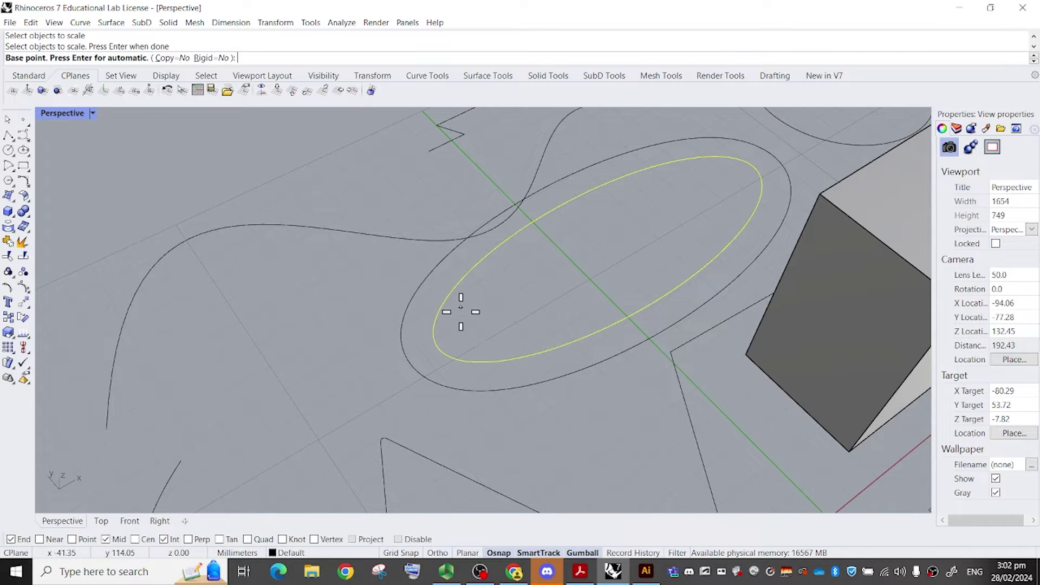
pyautogui.press('Escape')
# Try to scale the rectangle beside the red axis with Scale1D, using one corner as base point and its long edge as reference.
pyautogui.scroll(-6, 505, 304)
pyautogui.keyDown('shift'); pyautogui.moveTo(505, 298); pyautogui.dragTo(495, 261, button='right'); pyautogui.keyUp('shift')
pyautogui.click(625, 362)
pyautogui.write('S')
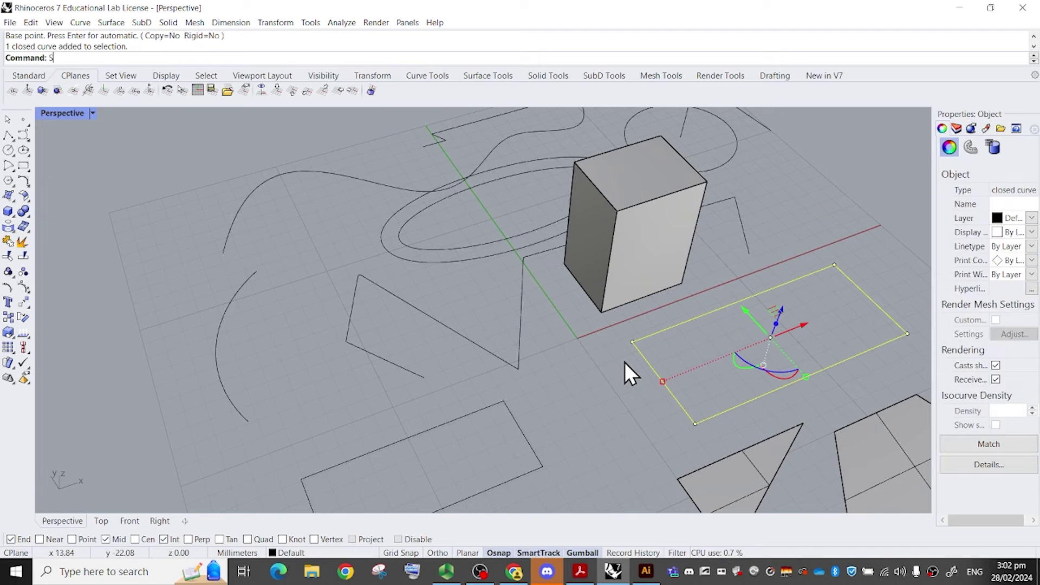
pyautogui.write('cale1D')
pyautogui.press('Return')
pyautogui.keyDown('shift'); pyautogui.moveTo(625, 335); pyautogui.dragTo(578, 320, button='right'); pyautogui.keyUp('shift')
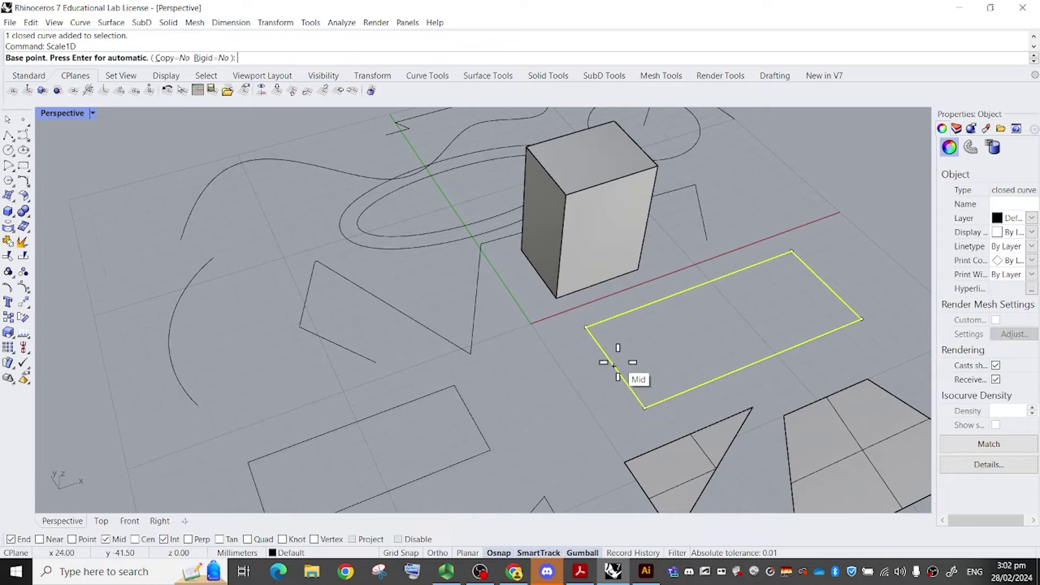
pyautogui.scroll(2, 621, 357)
pyautogui.keyDown('shift'); pyautogui.moveTo(622, 356); pyautogui.dragTo(316, 441, button='right'); pyautogui.keyUp('shift')
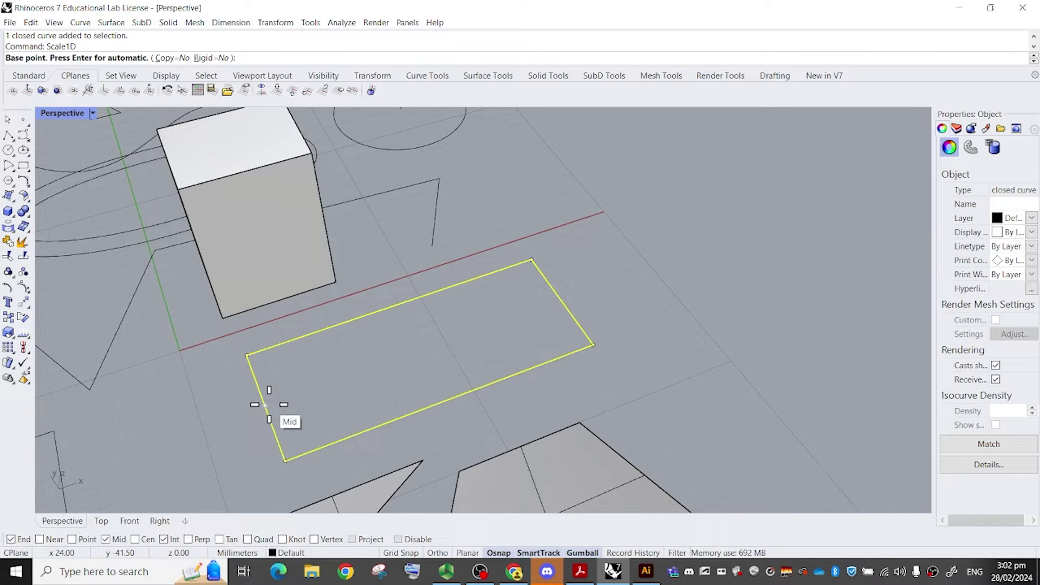
pyautogui.click(247, 355)
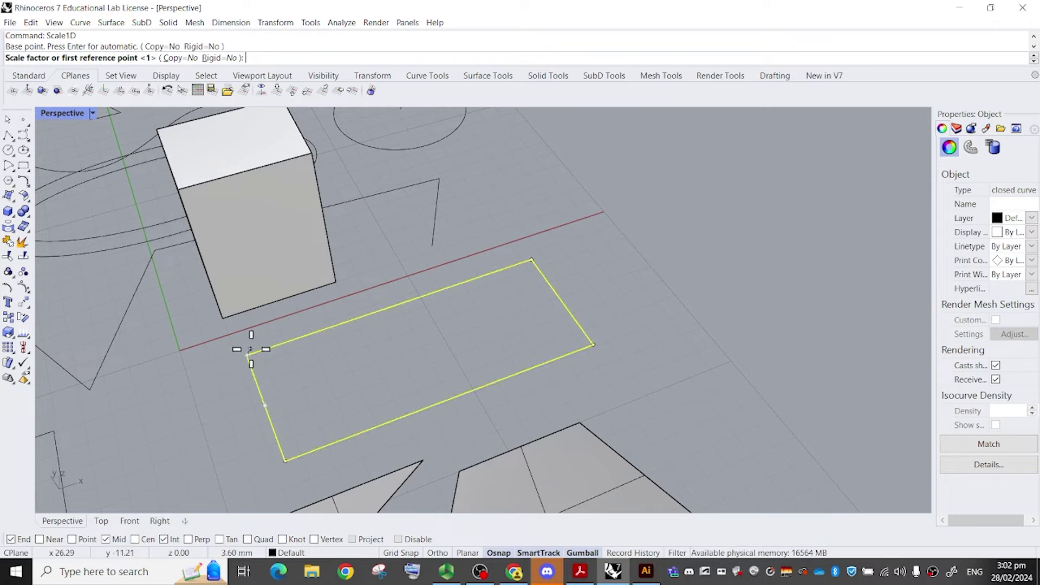
pyautogui.click(533, 260)
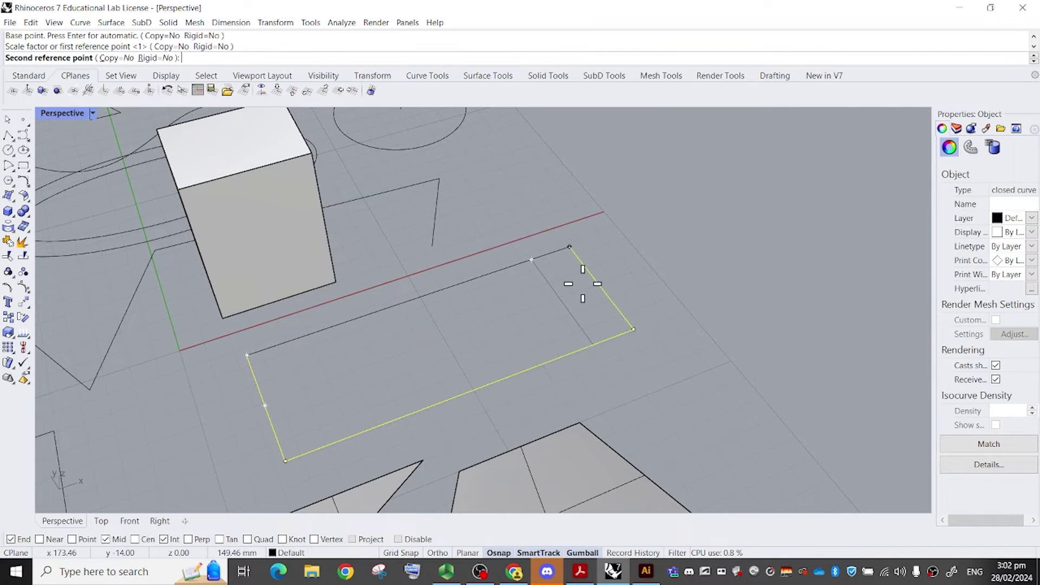
pyautogui.press('Escape')
pyautogui.click(430, 508)
# Turn Grid Snap back on and try Scale2D on the box, using its front bottom corner as base point and the corner above as reference.
pyautogui.scroll(-2, 567, 290)
pyautogui.keyDown('shift'); pyautogui.moveTo(566, 290); pyautogui.dragTo(648, 295, button='right'); pyautogui.keyUp('shift')
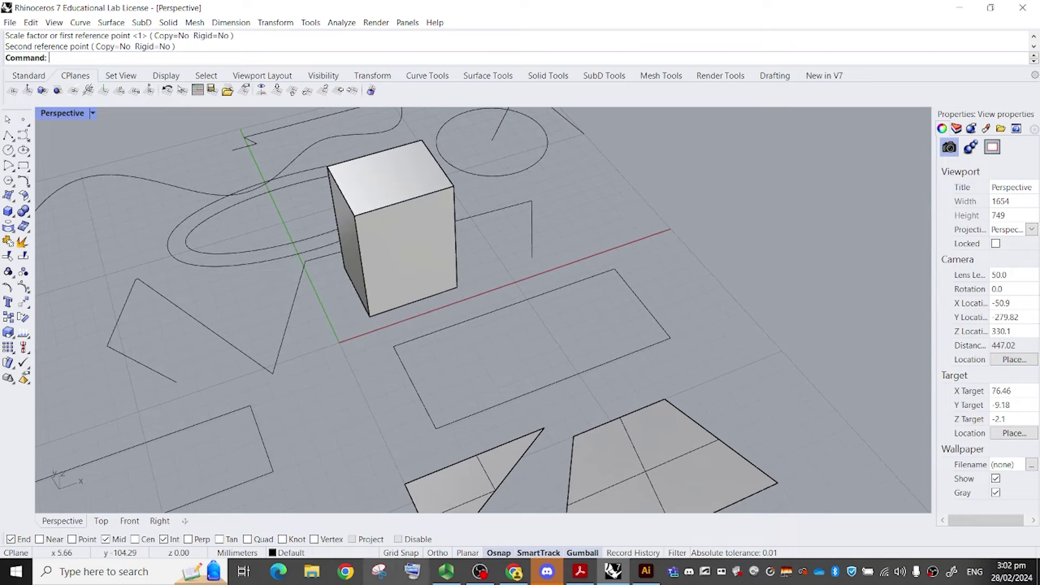
pyautogui.click(395, 552)
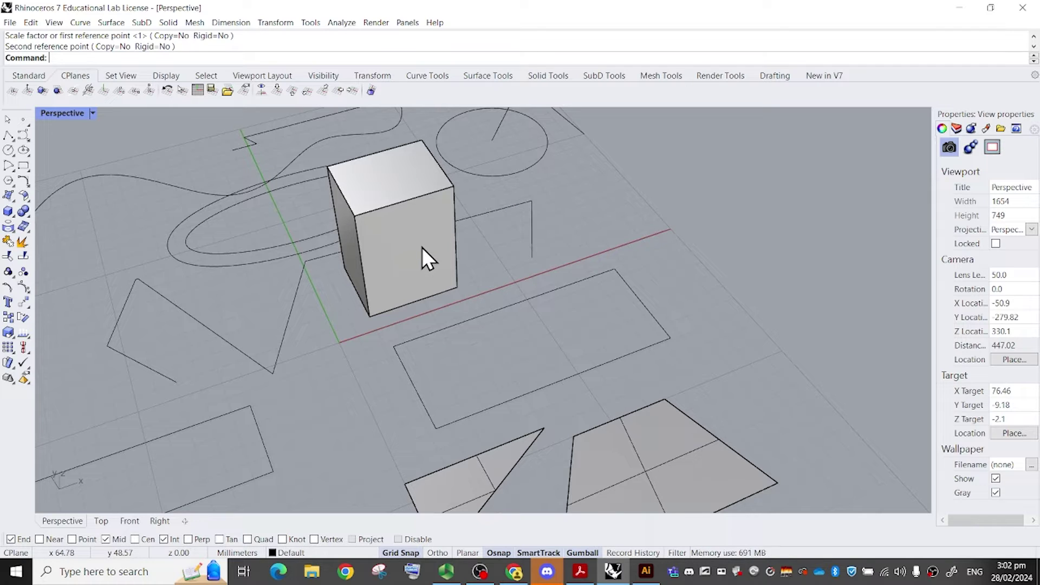
pyautogui.write('Scale2D')
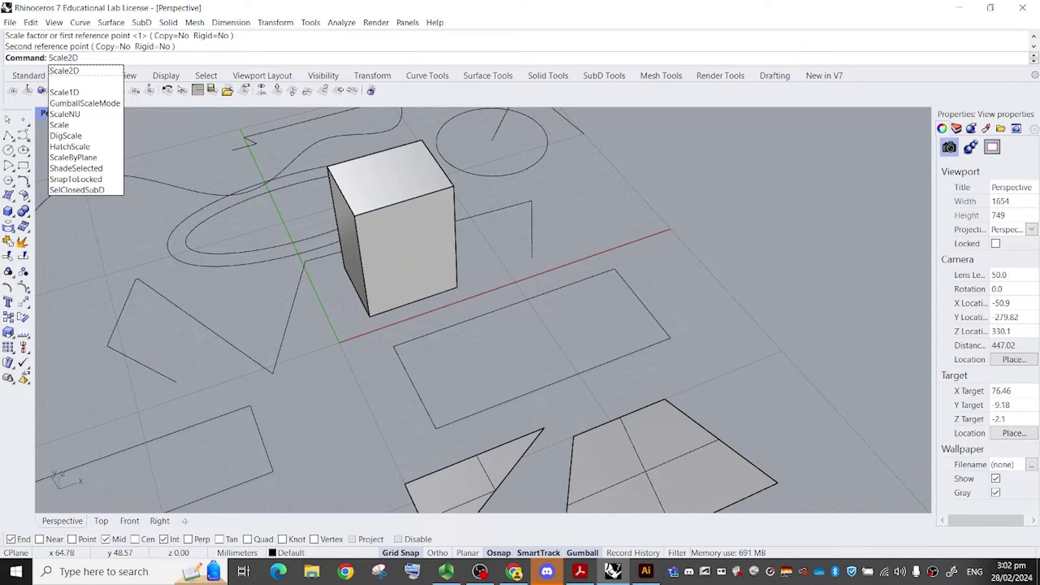
pyautogui.press('Return')
pyautogui.click(401, 256)
pyautogui.press('Return')
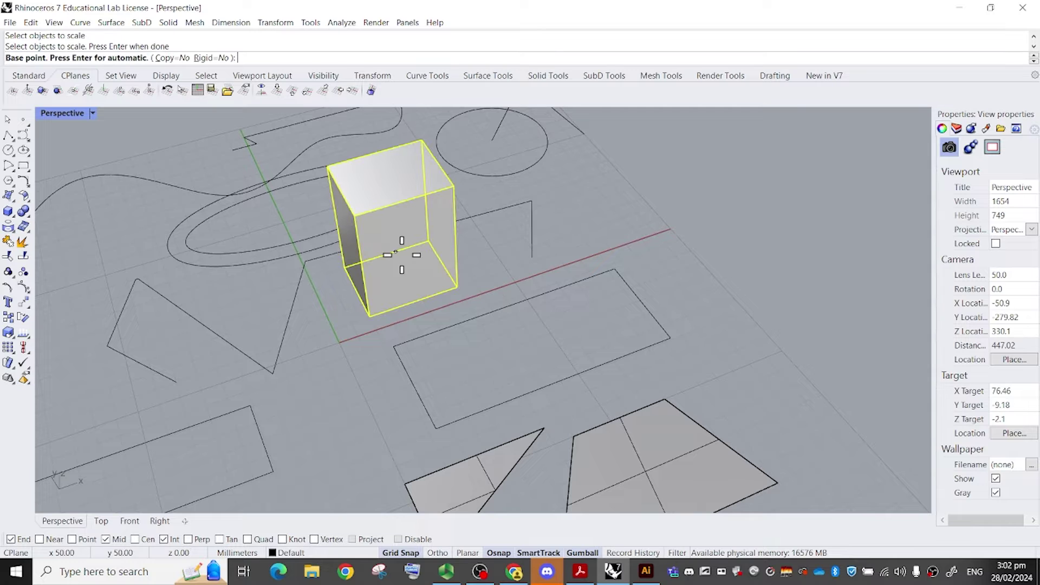
pyautogui.moveTo(413, 249); pyautogui.dragTo(464, 235, button='right')
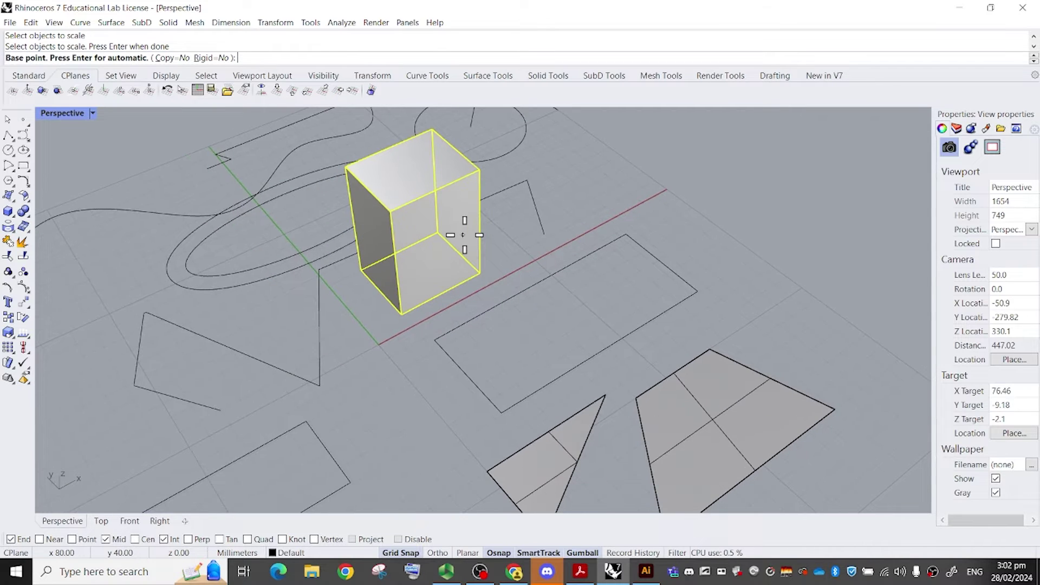
pyautogui.click(404, 299)
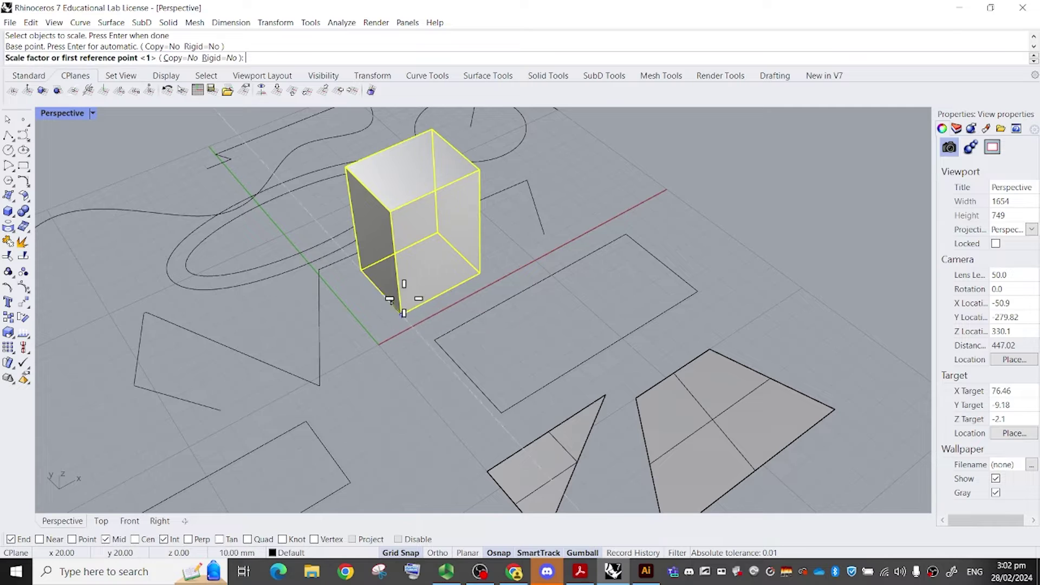
pyautogui.click(393, 211)
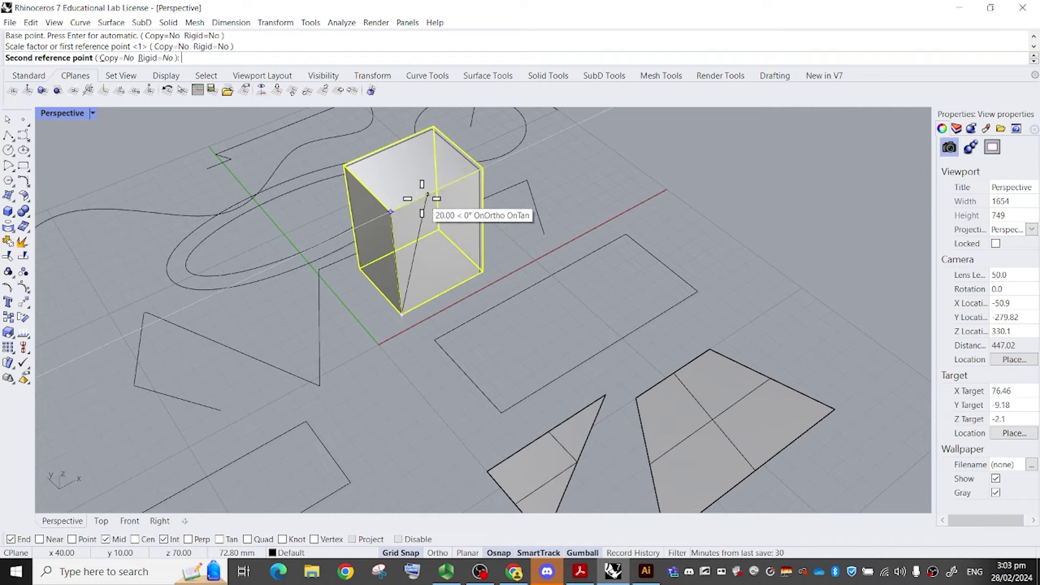
pyautogui.keyDown('shift'); pyautogui.moveTo(462, 270); pyautogui.dragTo(635, 396, button='right'); pyautogui.keyUp('shift')
pyautogui.press('Escape')
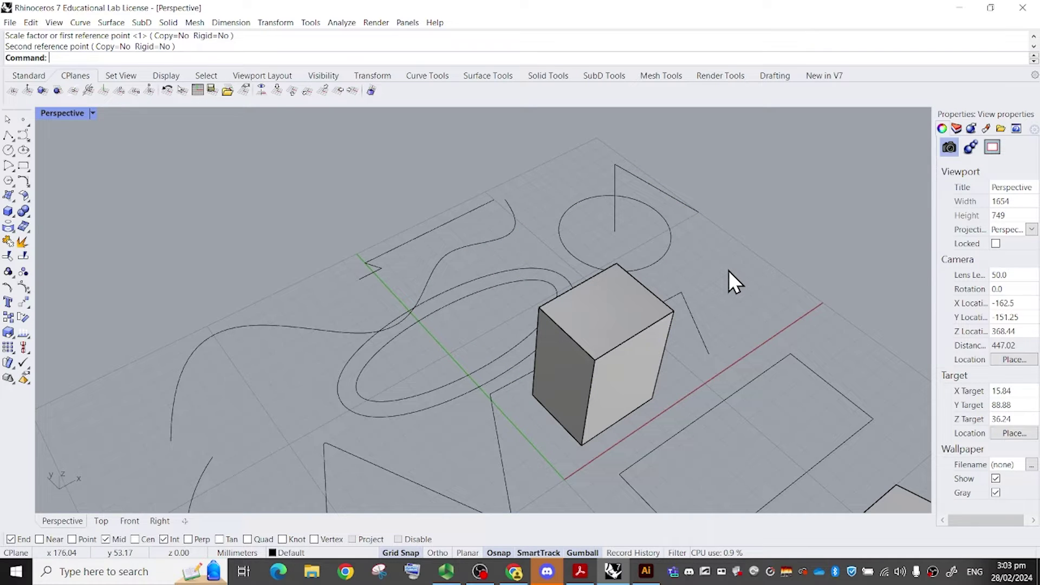
# Duplicate the box's two front top edges and the front vertical edge as separate curves with DupEdge.
pyautogui.moveTo(729, 271); pyautogui.dragTo(600, 195, button='right')
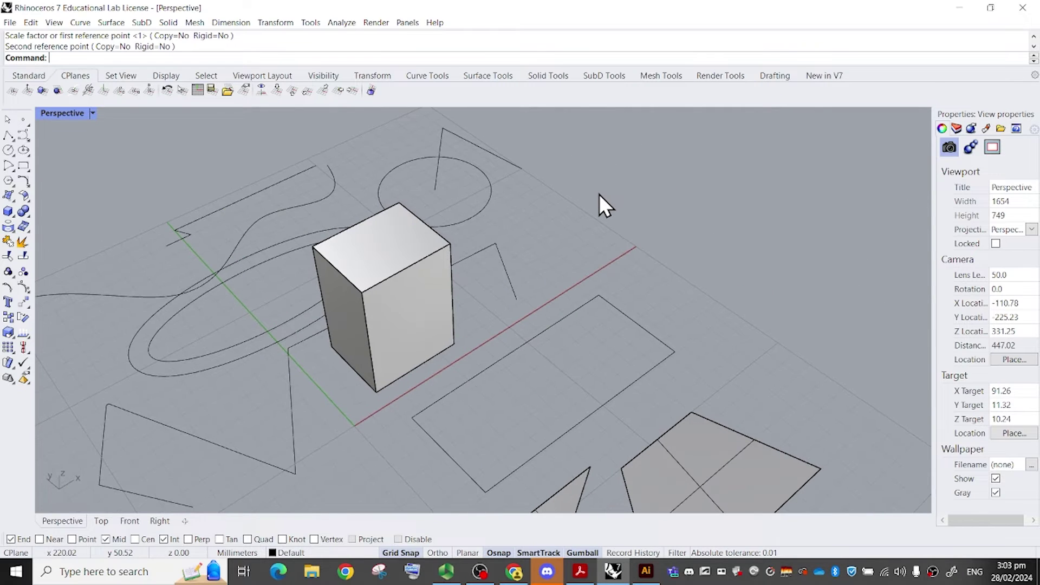
pyautogui.write('DupEg')
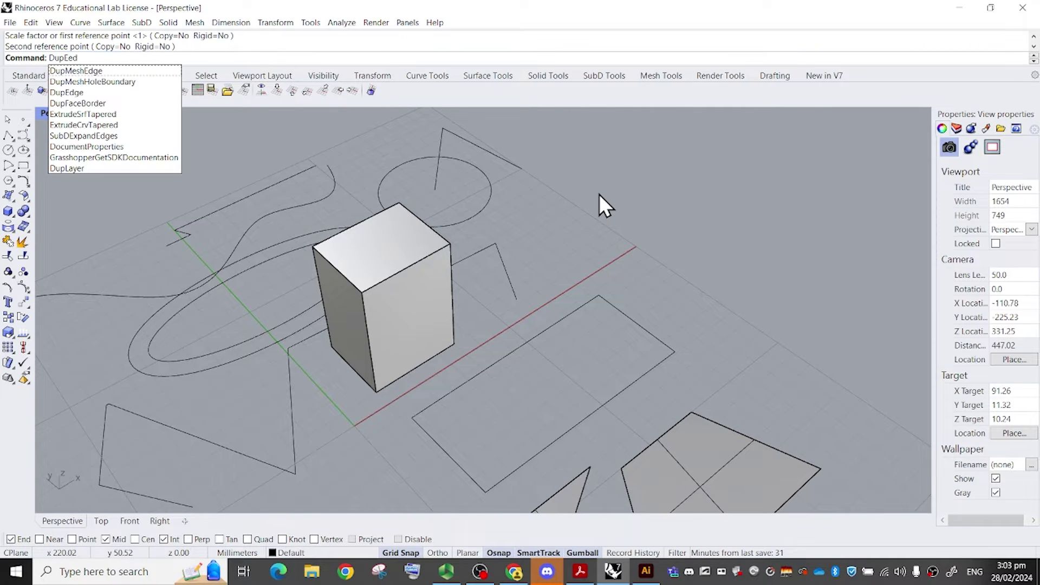
pyautogui.press('Return')
pyautogui.scroll(5, 547, 199)
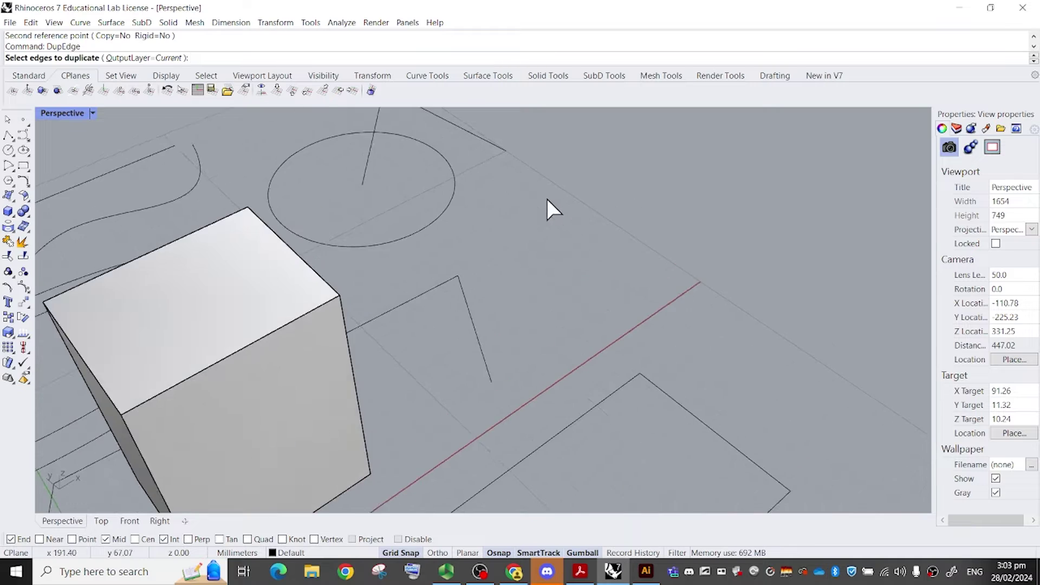
pyautogui.keyDown('shift'); pyautogui.moveTo(525, 225); pyautogui.dragTo(593, 199, button='right'); pyautogui.keyUp('shift')
pyautogui.keyDown('shift'); pyautogui.moveTo(499, 288); pyautogui.dragTo(538, 261, button='right'); pyautogui.keyUp('shift')
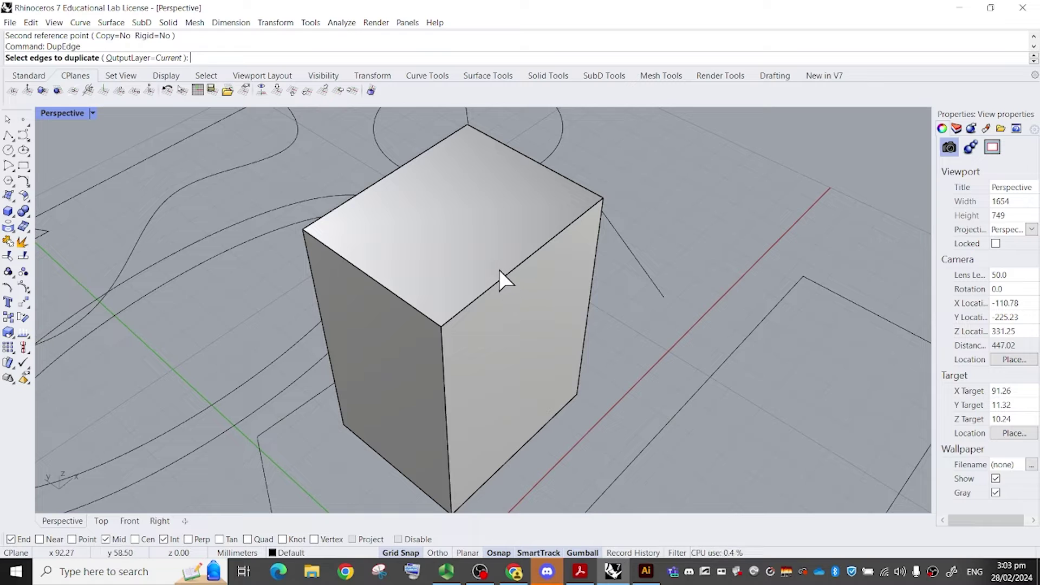
pyautogui.moveTo(499, 270); pyautogui.dragTo(483, 244, button='right')
pyautogui.scroll(-2, 483, 244)
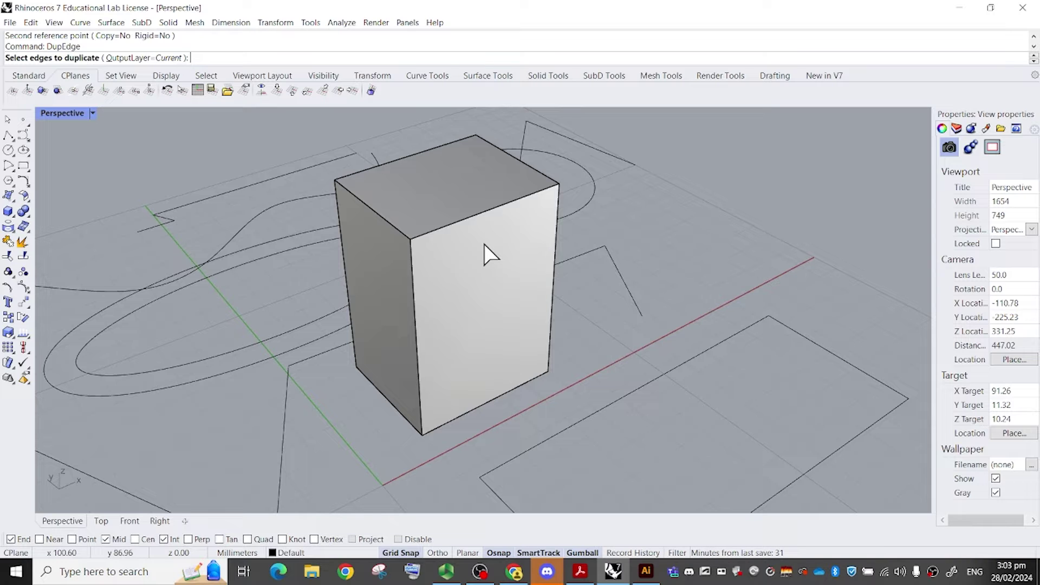
pyautogui.moveTo(499, 246); pyautogui.dragTo(514, 258, button='right')
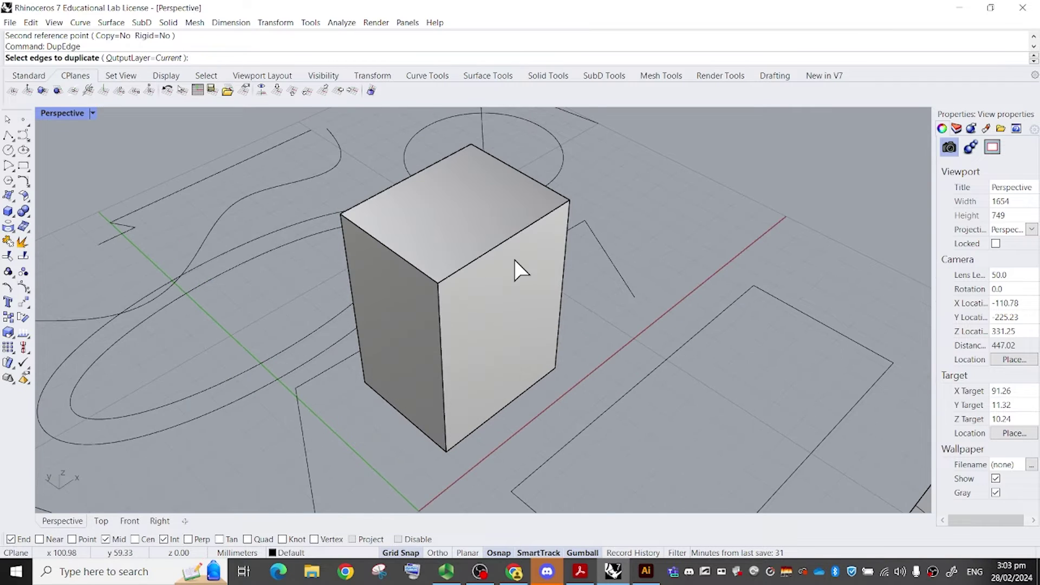
pyautogui.click(496, 245)
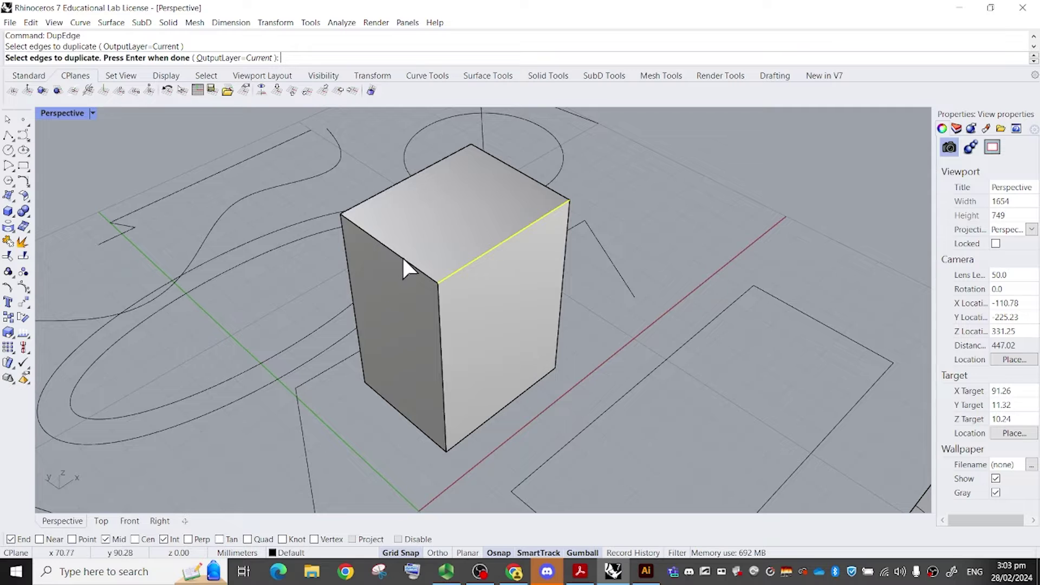
pyautogui.click(401, 254)
pyautogui.click(439, 327)
pyautogui.moveTo(437, 329); pyautogui.dragTo(434, 299, button='right')
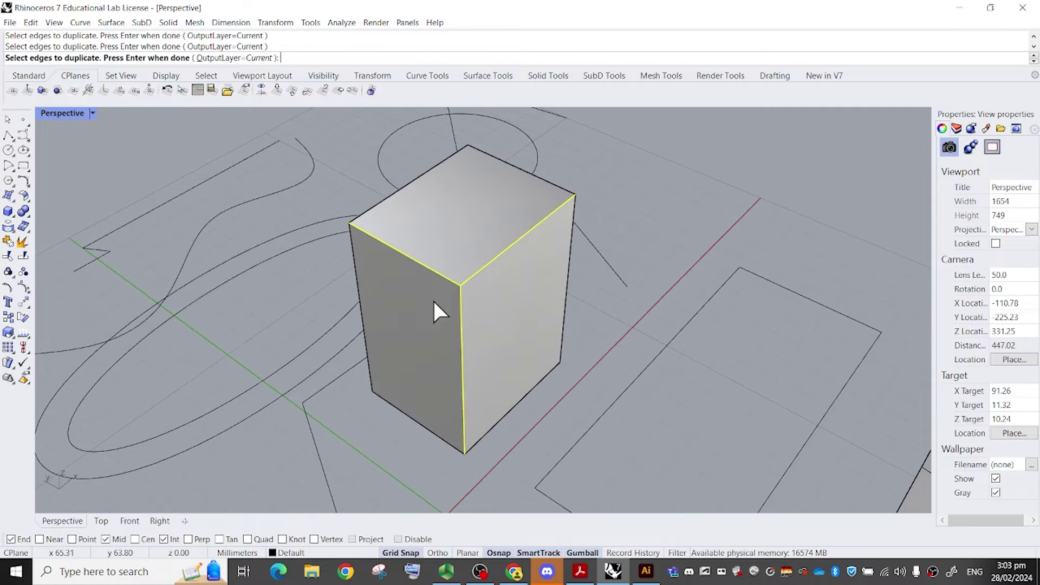
pyautogui.moveTo(528, 230); pyautogui.dragTo(479, 287, button='right')
pyautogui.press('Return')
# Move the three duplicated edge curves away from the box, 60 mm in the negative Y direction and 70 mm along X.
pyautogui.moveTo(464, 293); pyautogui.dragTo(600, 336)
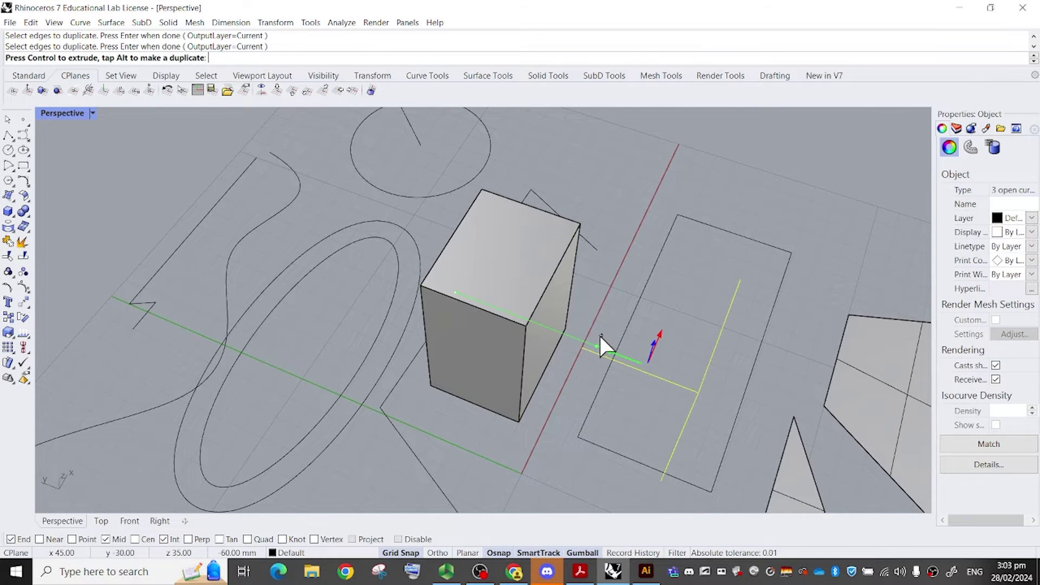
pyautogui.moveTo(655, 114); pyautogui.dragTo(554, 356, button='right')
pyautogui.moveTo(554, 356); pyautogui.dragTo(753, 363)
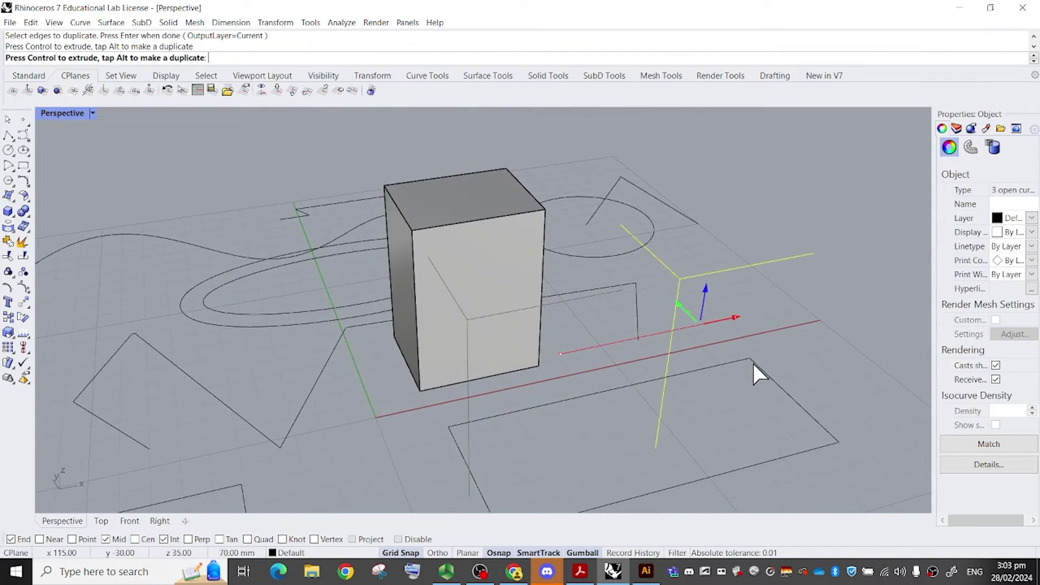
# Delete the three duplicated edge curves beside the box.
pyautogui.moveTo(753, 363); pyautogui.dragTo(791, 349, button='right')
pyautogui.click(811, 324)
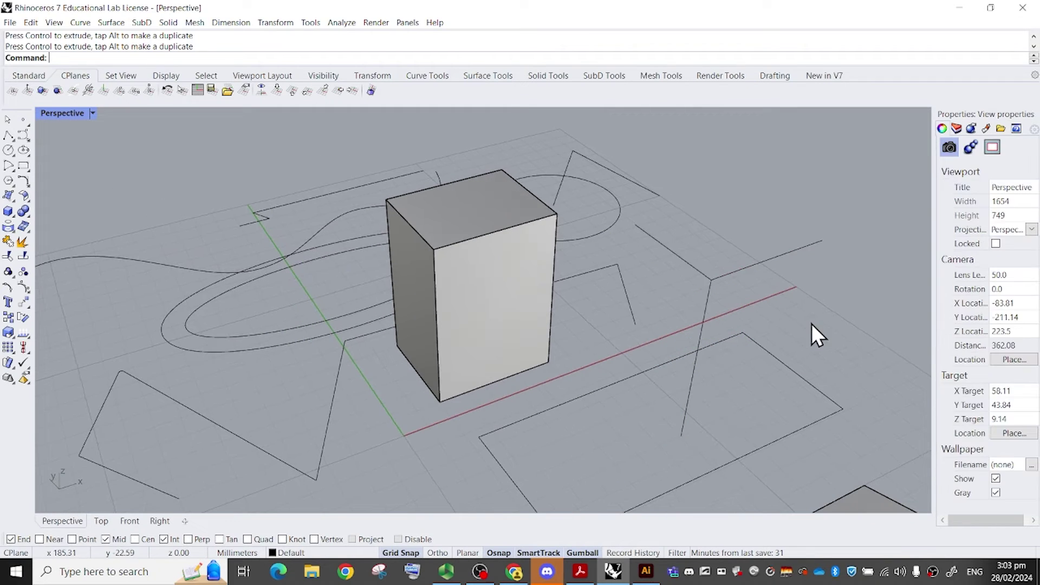
pyautogui.moveTo(811, 323); pyautogui.dragTo(687, 226)
pyautogui.press('Delete')
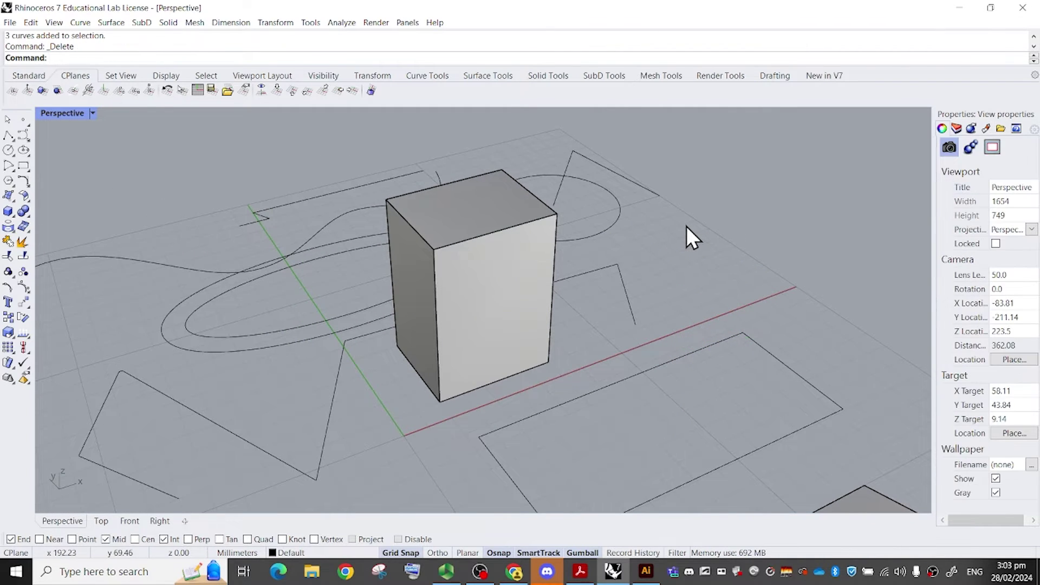
pyautogui.moveTo(696, 234); pyautogui.dragTo(675, 241, button='right')
pyautogui.scroll(-5, 631, 255)
pyautogui.scroll(-15, 591, 266)
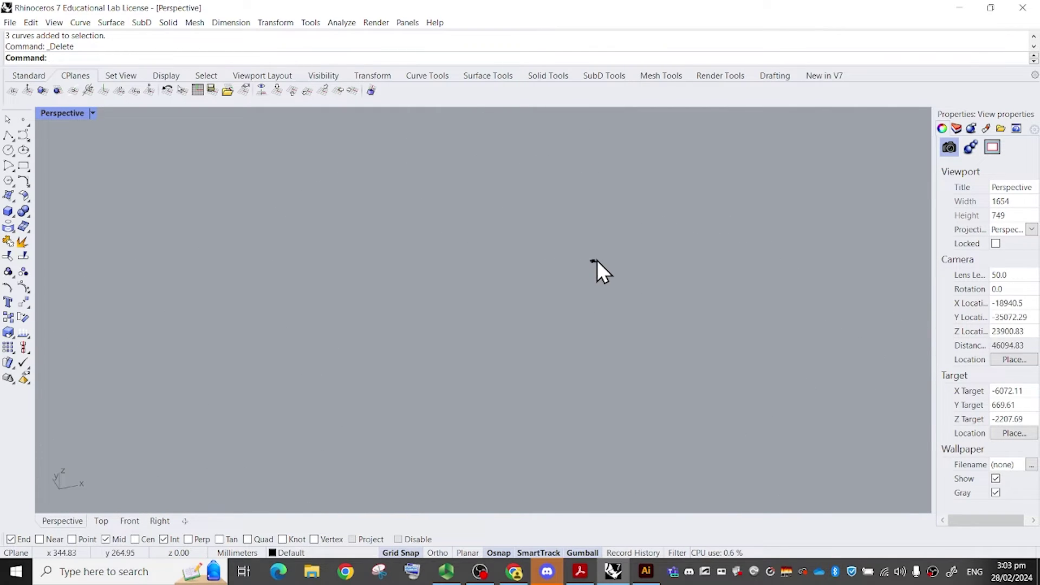
pyautogui.scroll(15, 595, 266)
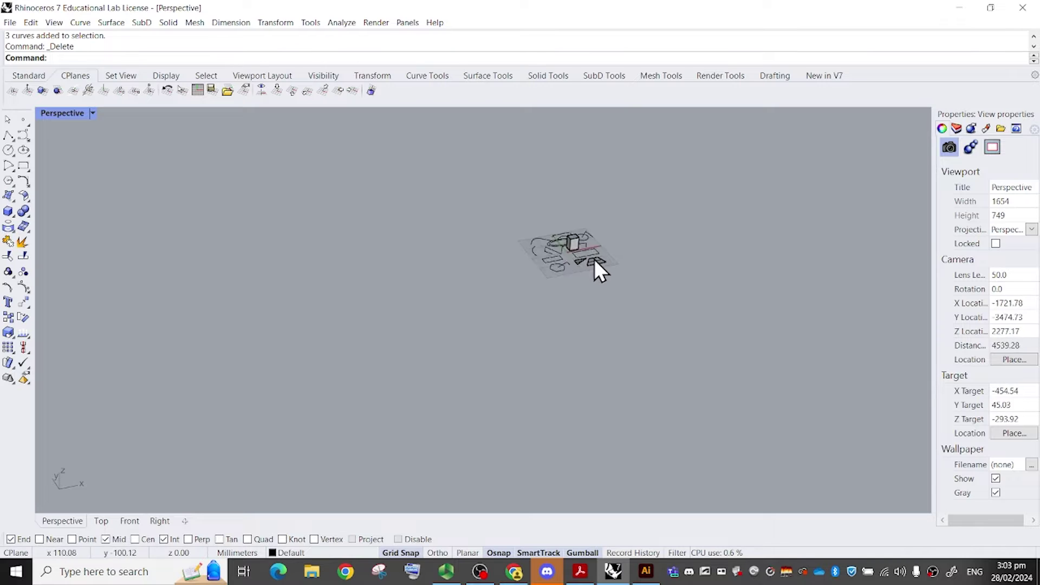
pyautogui.moveTo(618, 274); pyautogui.dragTo(645, 267, button='right')
pyautogui.scroll(-3, 596, 257)
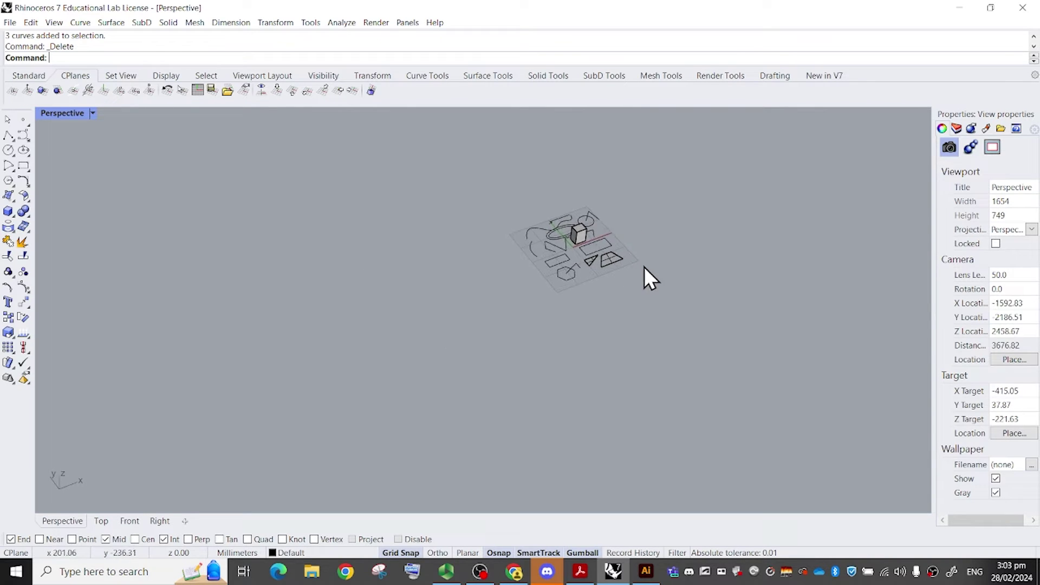
pyautogui.scroll(-2, 642, 255)
pyautogui.scroll(3, 577, 265)
# Select the box and zoom all viewports to it with ZSA.
pyautogui.click(576, 264)
pyautogui.scroll(2, 602, 268)
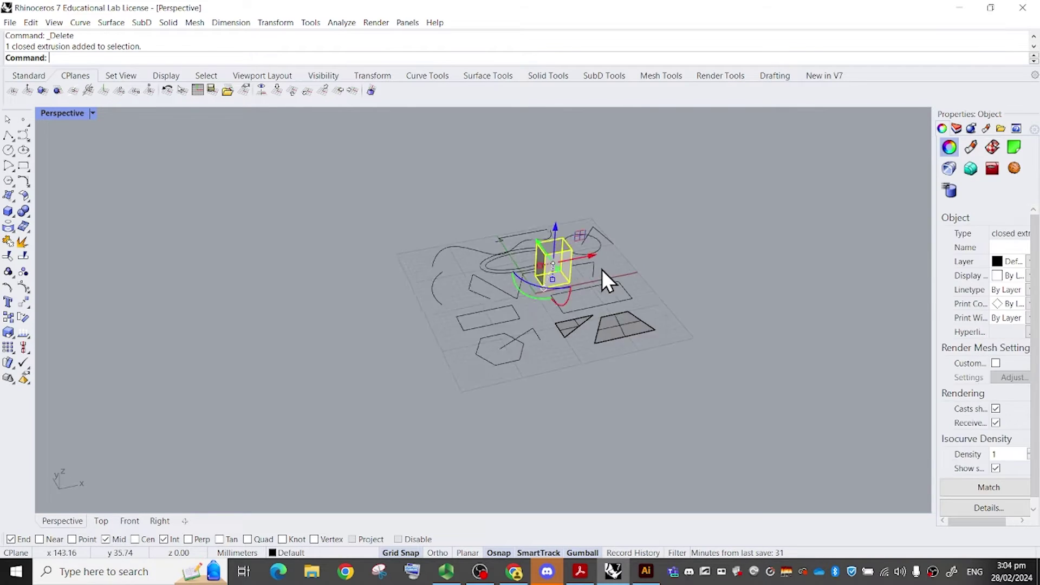
pyautogui.scroll(-3, 618, 254)
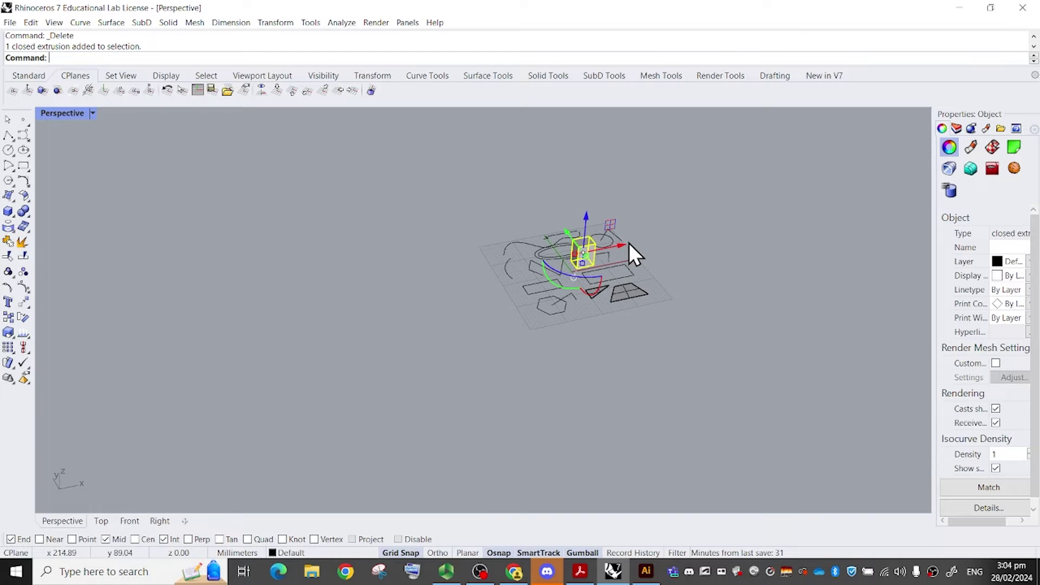
pyautogui.scroll(-5, 750, 196)
pyautogui.write('ZSA')
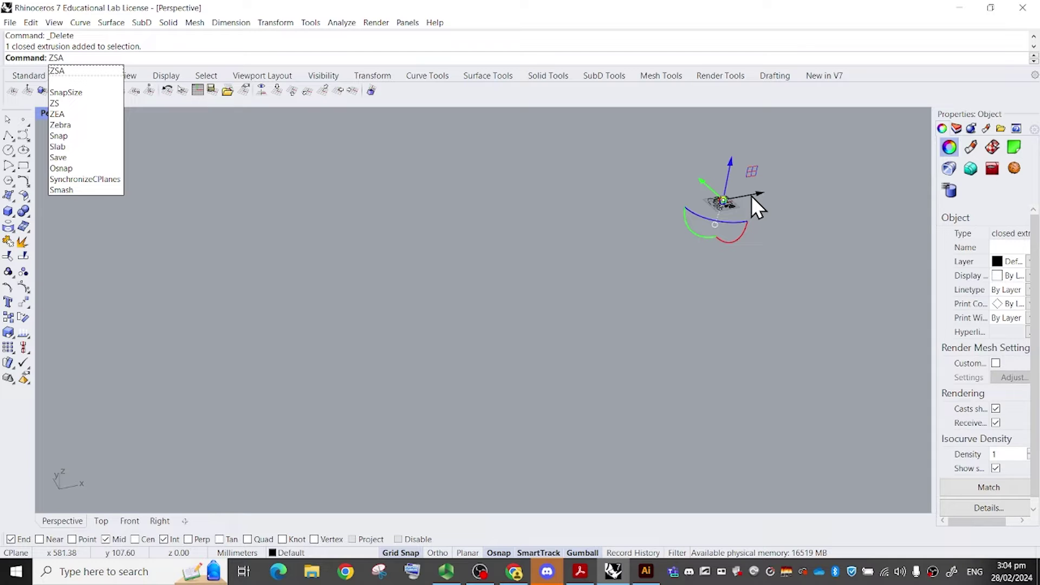
pyautogui.press('Return')
pyautogui.moveTo(671, 255); pyautogui.dragTo(648, 252, button='right')
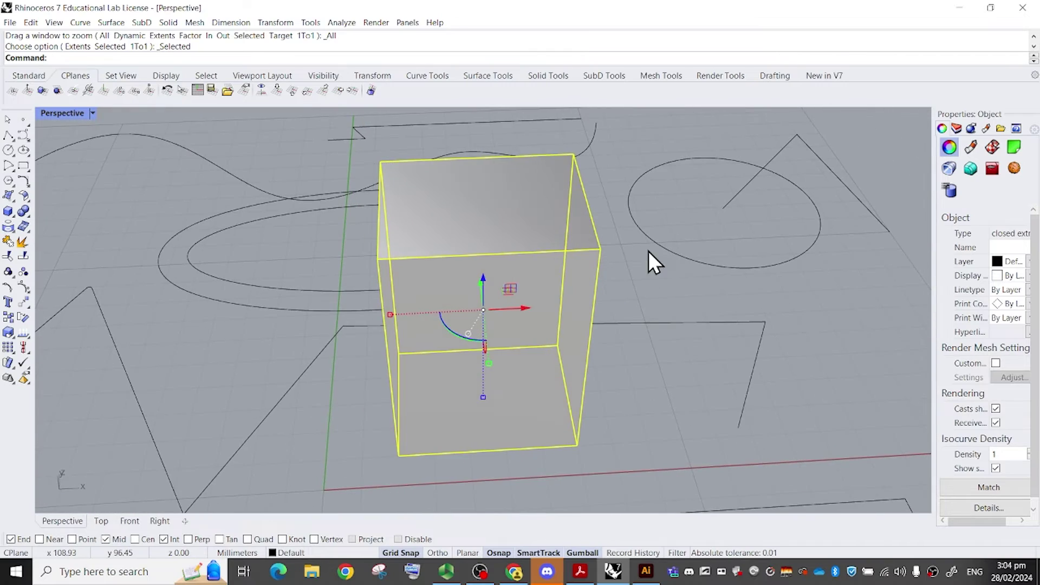
# Select all the objects in the scene and zoom to them with ZS.
pyautogui.click(658, 279)
pyautogui.scroll(-15, 667, 273)
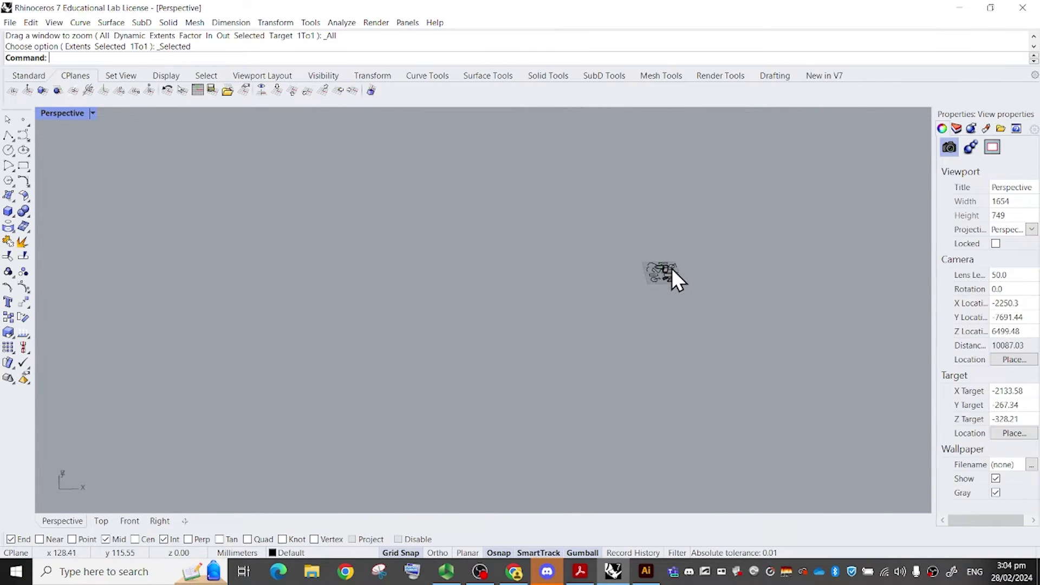
pyautogui.scroll(-5, 669, 279)
pyautogui.moveTo(447, 188); pyautogui.dragTo(773, 355)
pyautogui.write('zs')
pyautogui.press('Return')
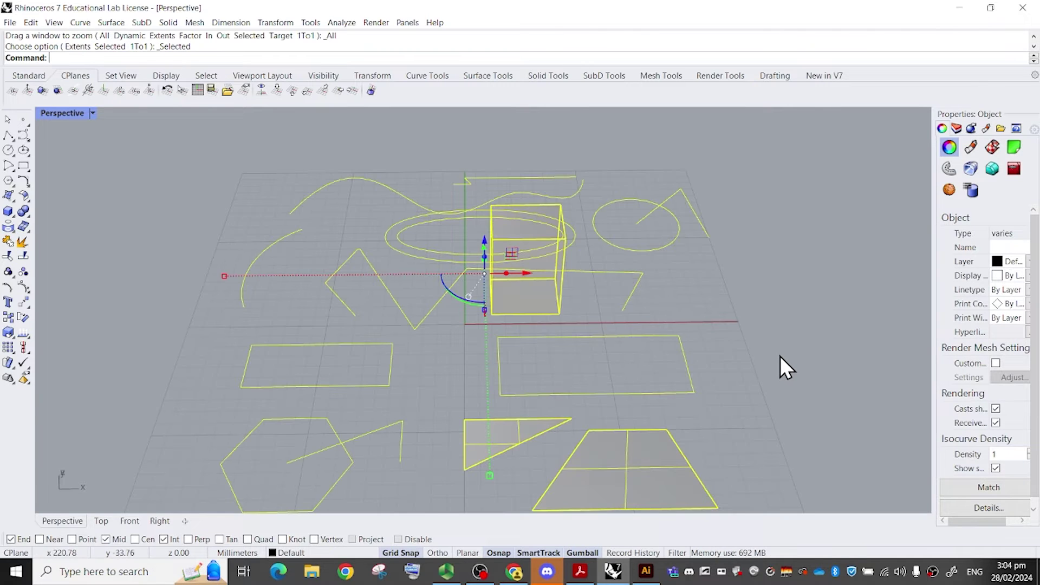
pyautogui.click(698, 262)
pyautogui.moveTo(697, 261); pyautogui.dragTo(688, 249, button='right')
pyautogui.scroll(2, 604, 277)
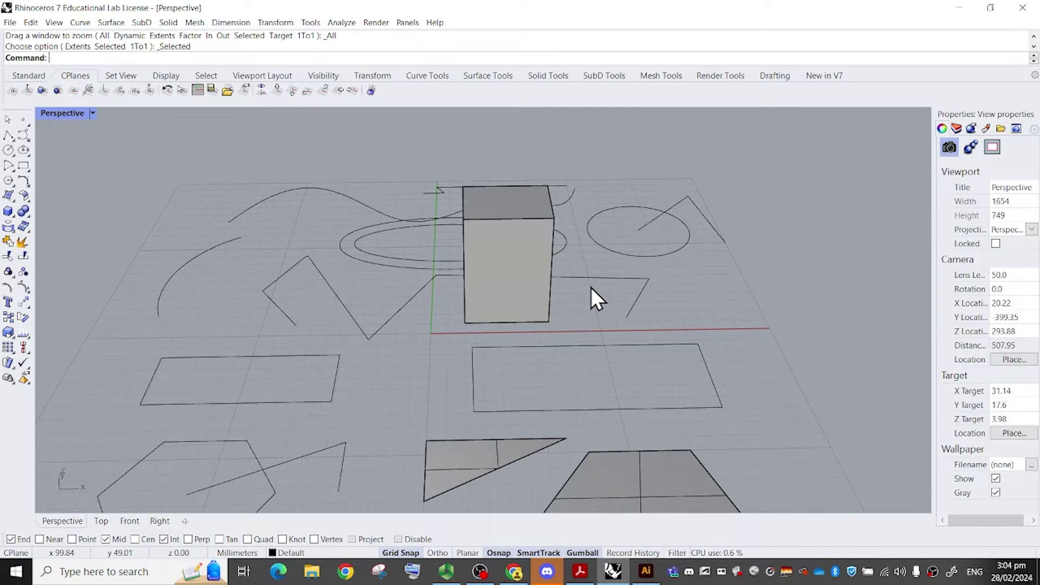
pyautogui.moveTo(600, 291); pyautogui.dragTo(619, 274, button='right')
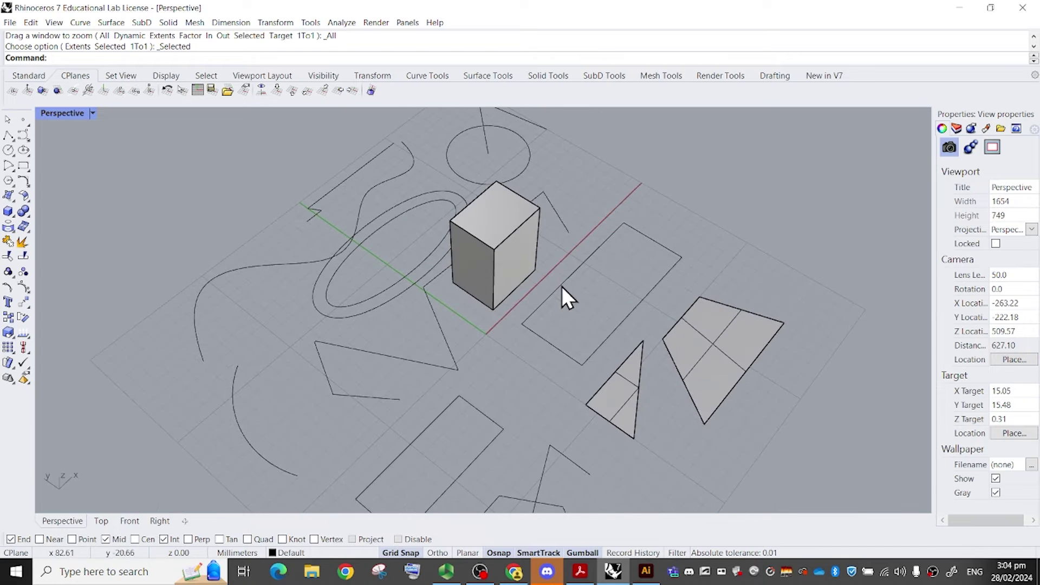
pyautogui.click(413, 307)
pyautogui.scroll(4, 412, 308)
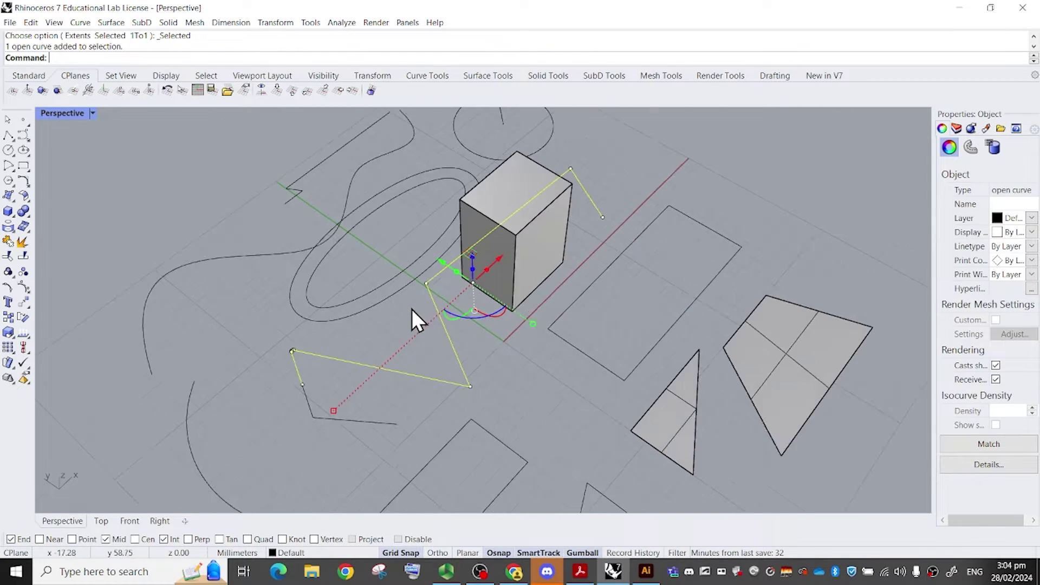
pyautogui.click(722, 266)
pyautogui.scroll(-2, 715, 260)
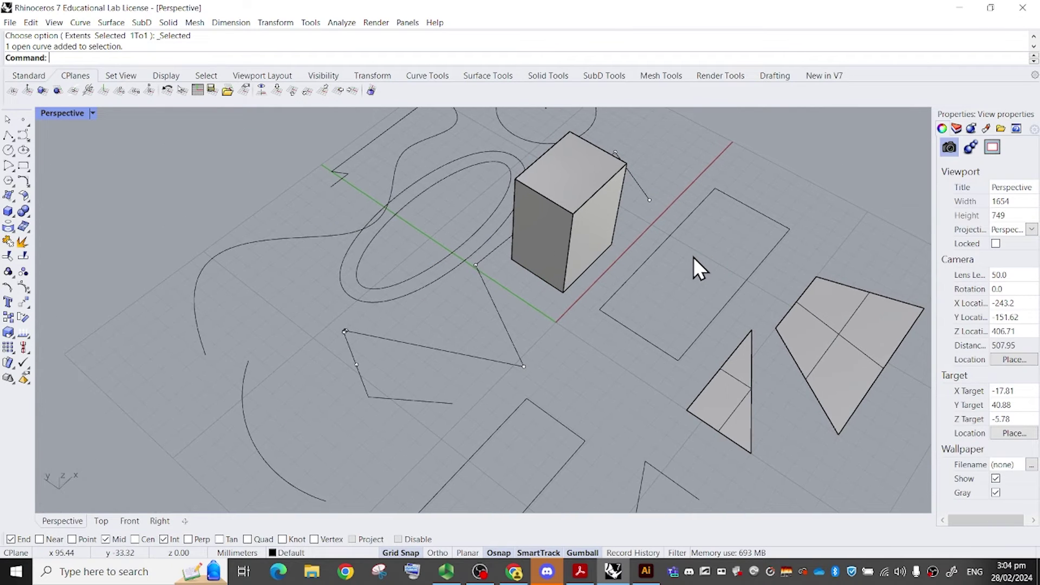
pyautogui.moveTo(691, 258); pyautogui.dragTo(651, 245)
pyautogui.write('ExtrudeCr')
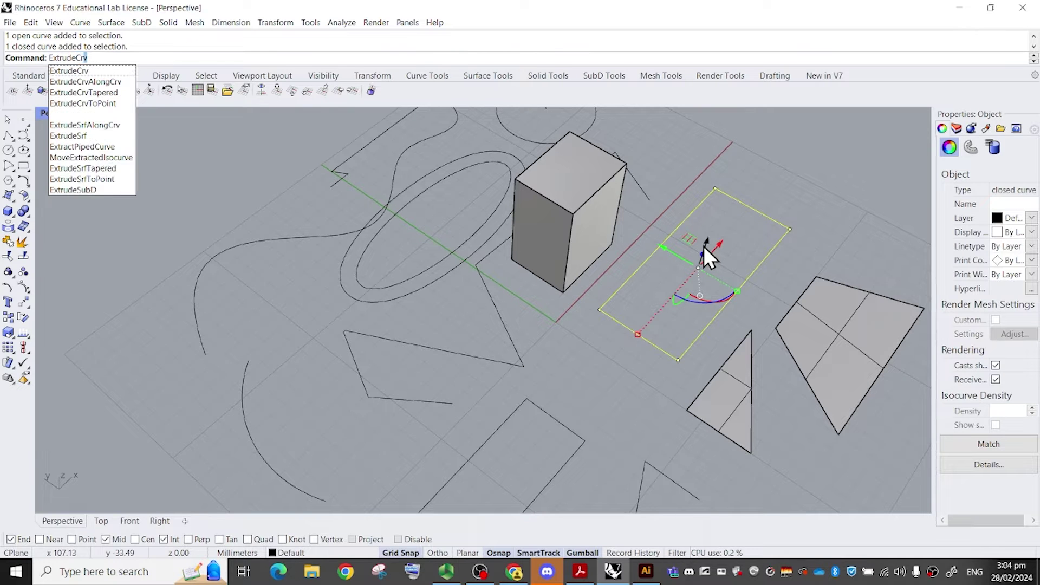
pyautogui.press('Return')
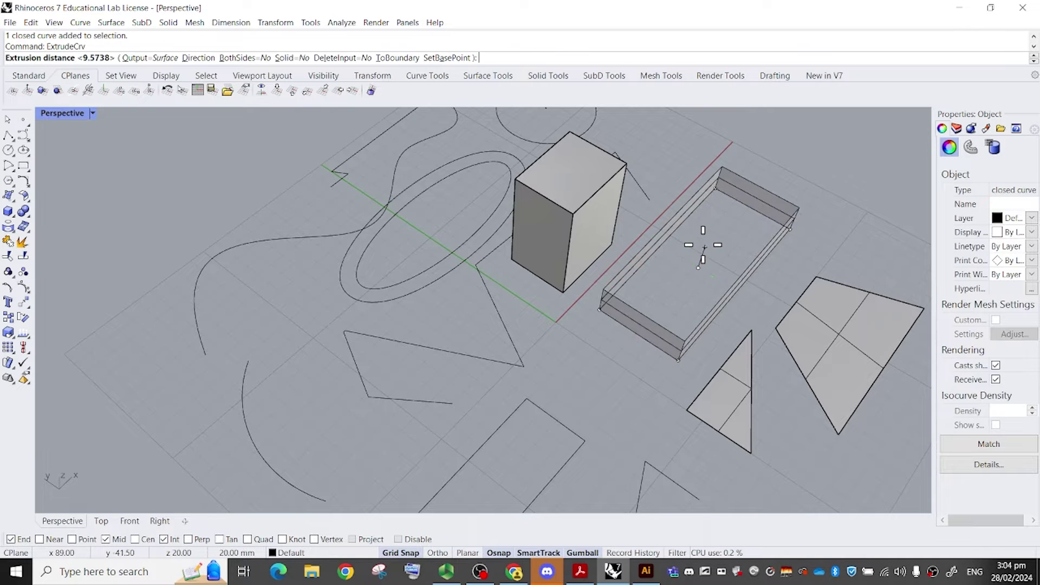
pyautogui.moveTo(765, 154); pyautogui.dragTo(686, 147, button='right')
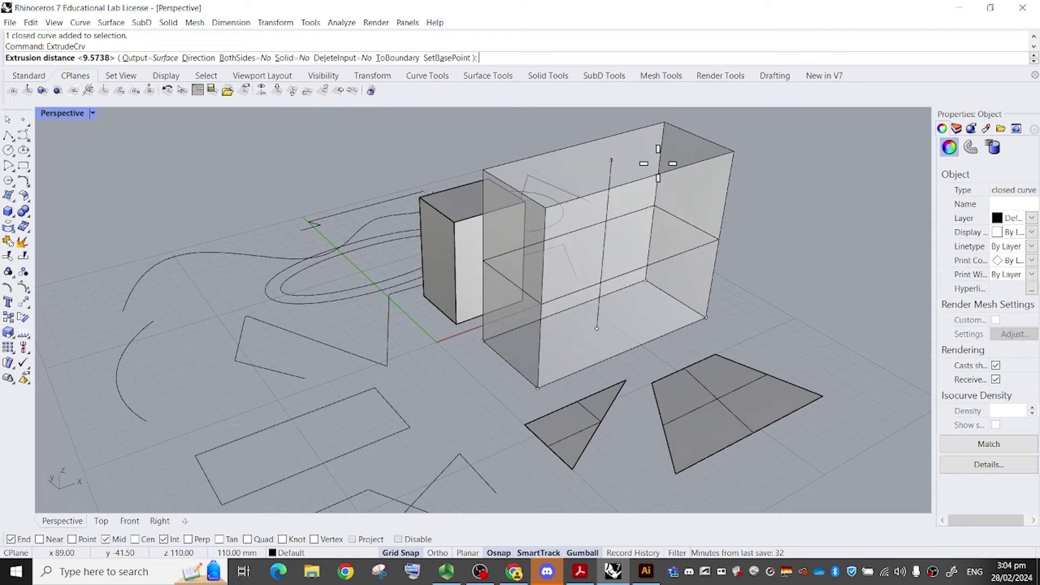
pyautogui.press('Escape')
pyautogui.scroll(5, 263, 303)
pyautogui.press('Escape')
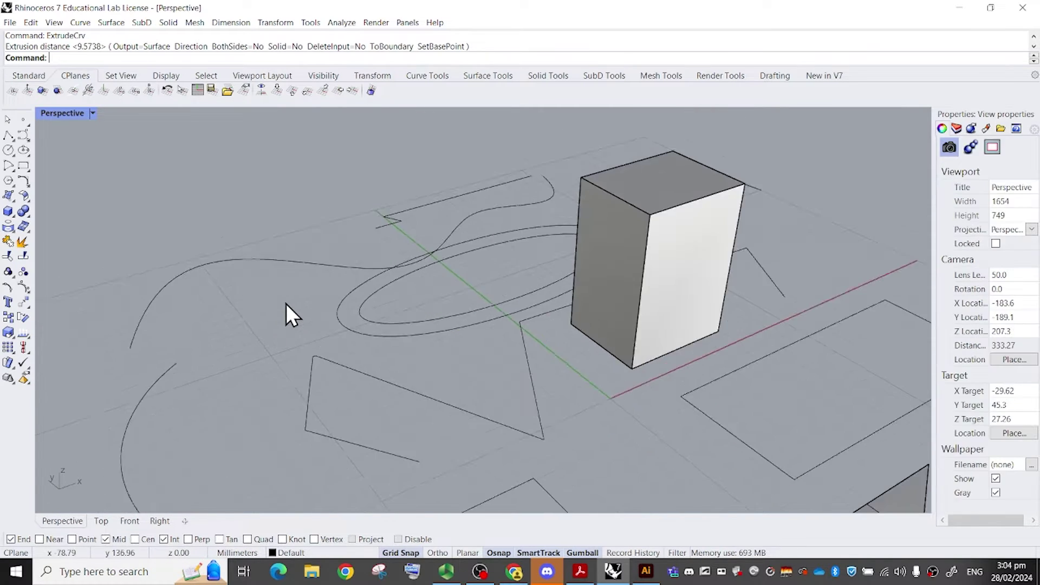
# Extrude the long wavy curve behind the ellipses 100 mm upward into a surface with ExtrudeCrv.
pyautogui.write('ExtrudeCrv')
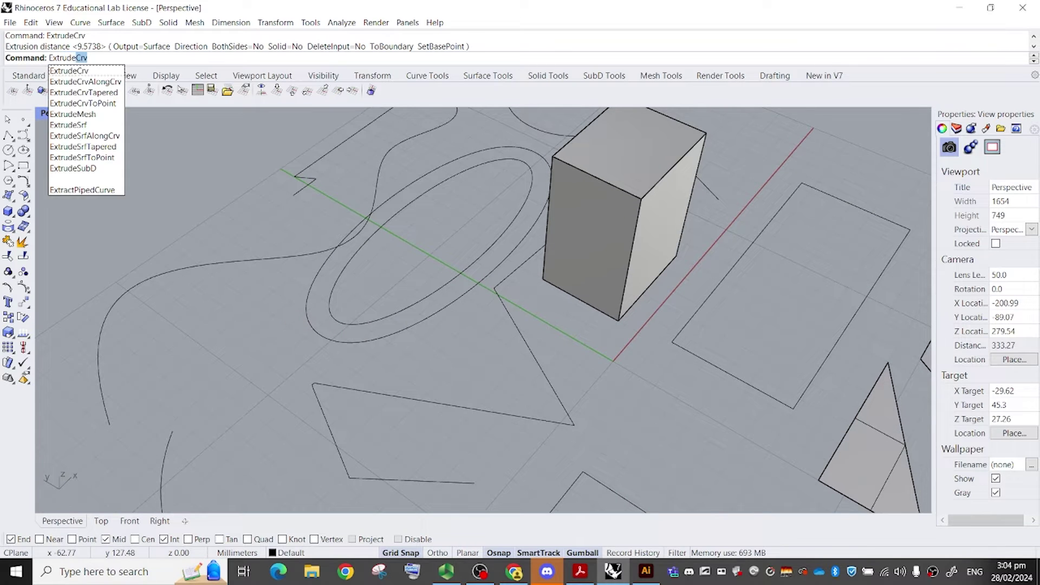
pyautogui.press('Return')
pyautogui.scroll(-2, 345, 285)
pyautogui.keyDown('shift'); pyautogui.moveTo(344, 284); pyautogui.dragTo(405, 279, button='right'); pyautogui.keyUp('shift')
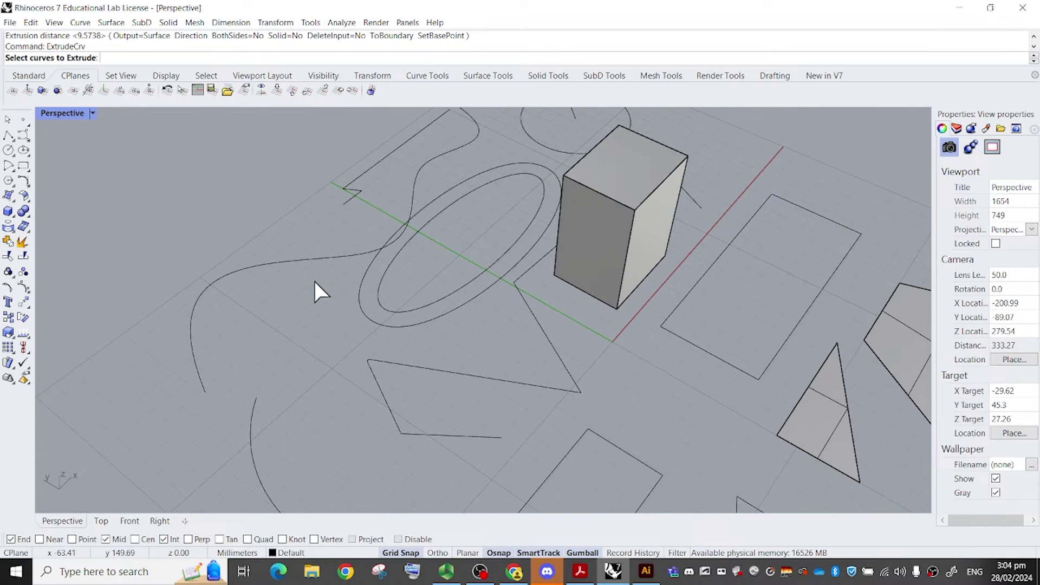
pyautogui.click(290, 244)
pyautogui.press('Return')
pyautogui.scroll(-15, 329, 175)
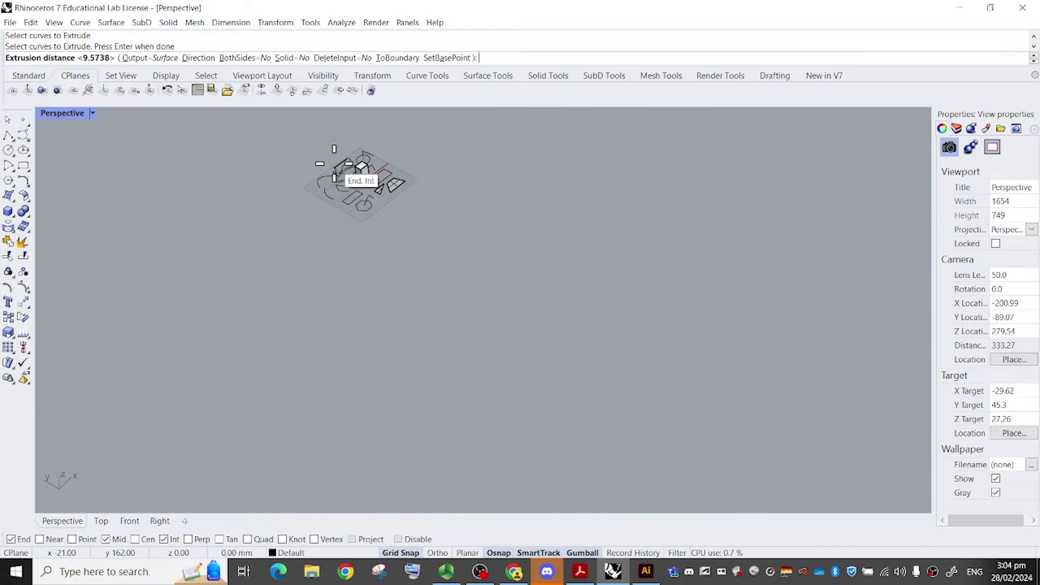
pyautogui.scroll(13, 329, 160)
pyautogui.moveTo(331, 182); pyautogui.dragTo(358, 146, button='right')
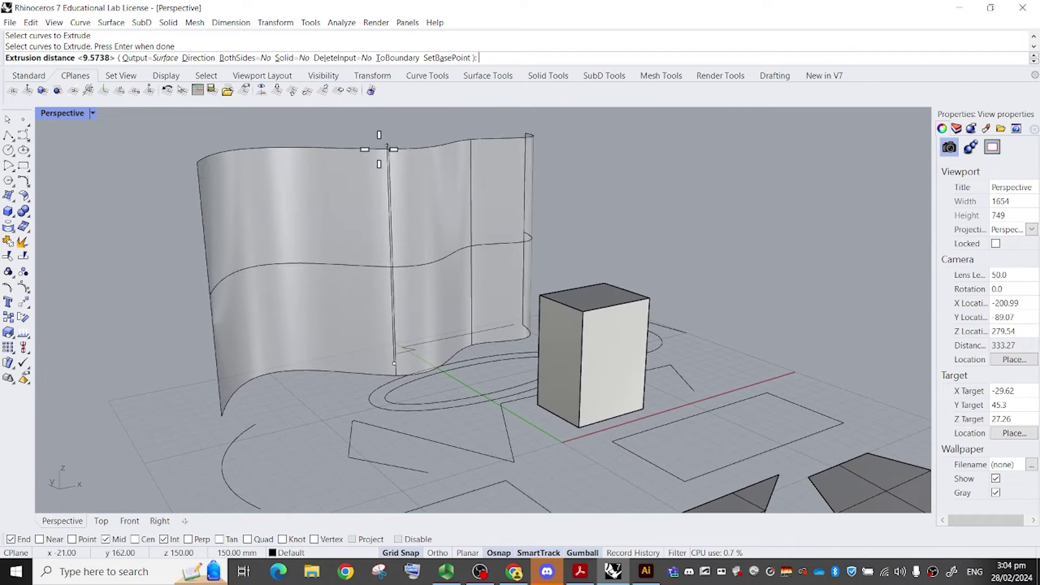
pyautogui.write('100')
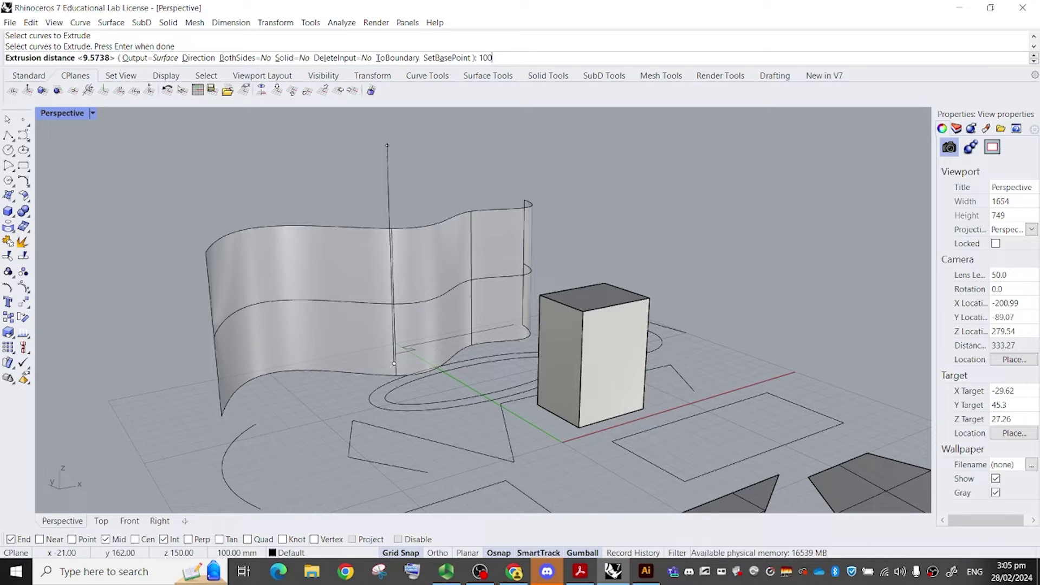
pyautogui.press('Return')
pyautogui.moveTo(379, 151); pyautogui.dragTo(460, 252, button='right')
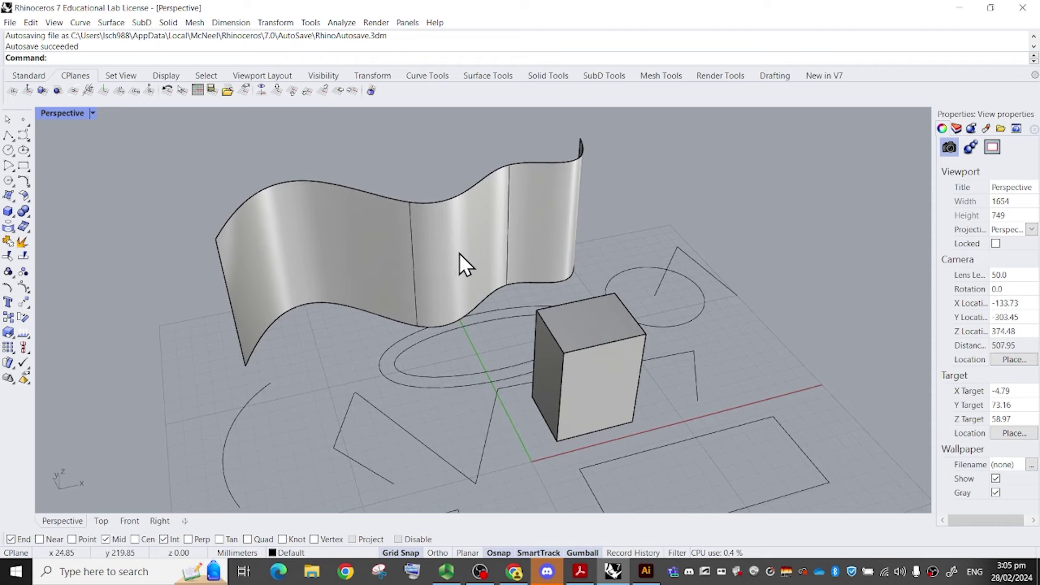
pyautogui.scroll(-5, 477, 262)
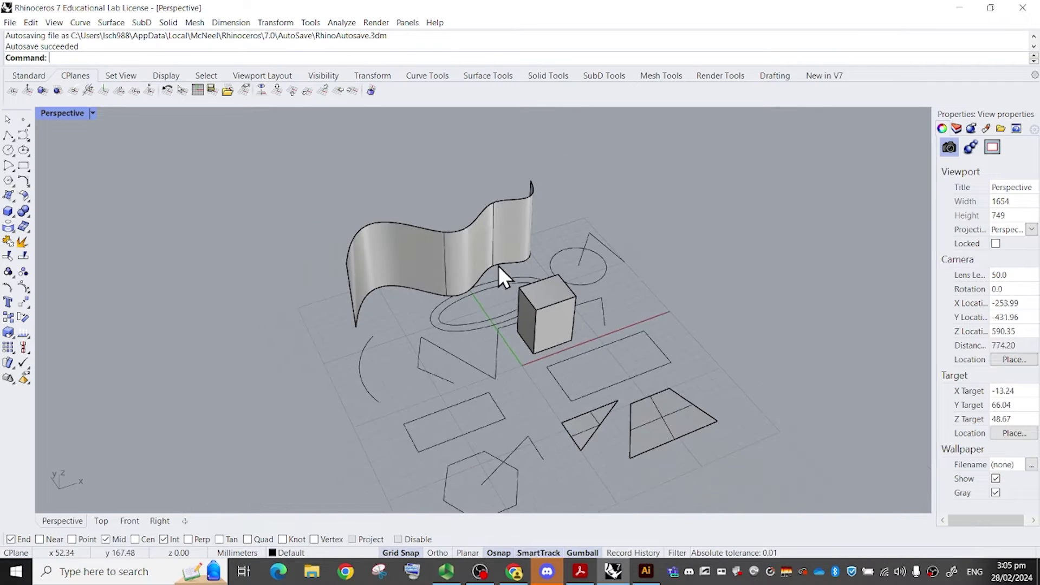
# Copy and paste the rectangle beside the box in place and raise the copy vertically above the original.
pyautogui.scroll(5, 539, 268)
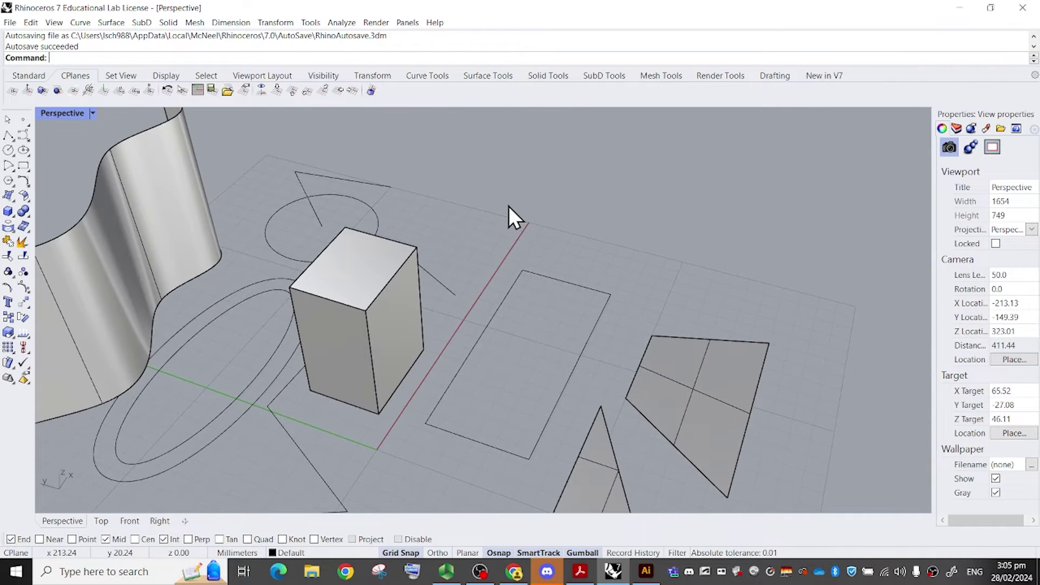
pyautogui.click(498, 297)
pyautogui.moveTo(498, 297); pyautogui.dragTo(519, 282, button='right')
pyautogui.hotkey('ctrl', 'c')
pyautogui.hotkey('ctrl', 'v')
pyautogui.moveTo(534, 368); pyautogui.dragTo(550, 270)
pyautogui.moveTo(550, 270); pyautogui.dragTo(550, 320, button='right')
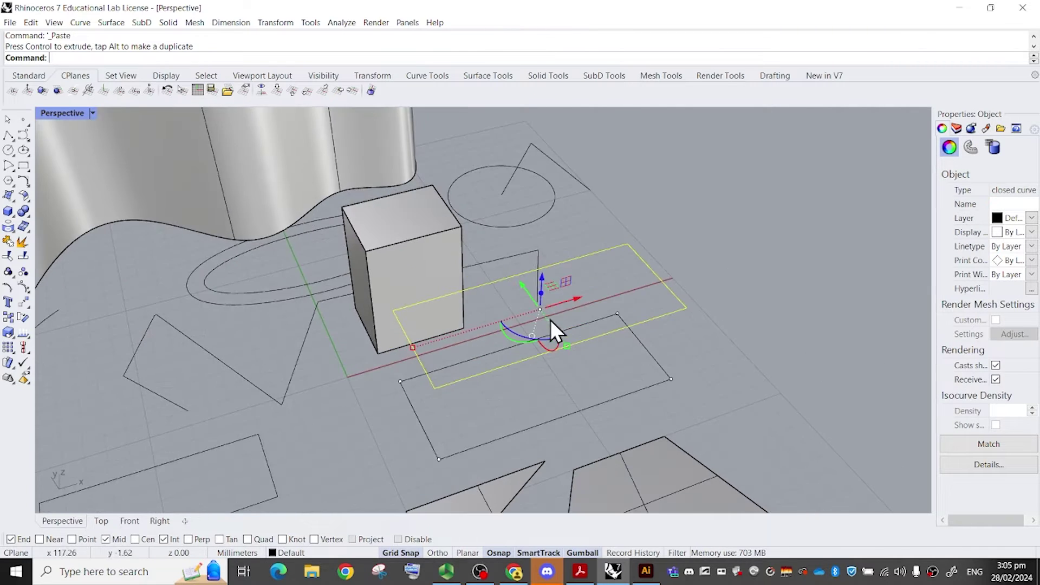
# Scale the raised rectangle copy down freehand, slightly shorter along X and much narrower along Y.
pyautogui.moveTo(414, 351); pyautogui.dragTo(451, 343)
pyautogui.moveTo(532, 343); pyautogui.dragTo(566, 347, button='right')
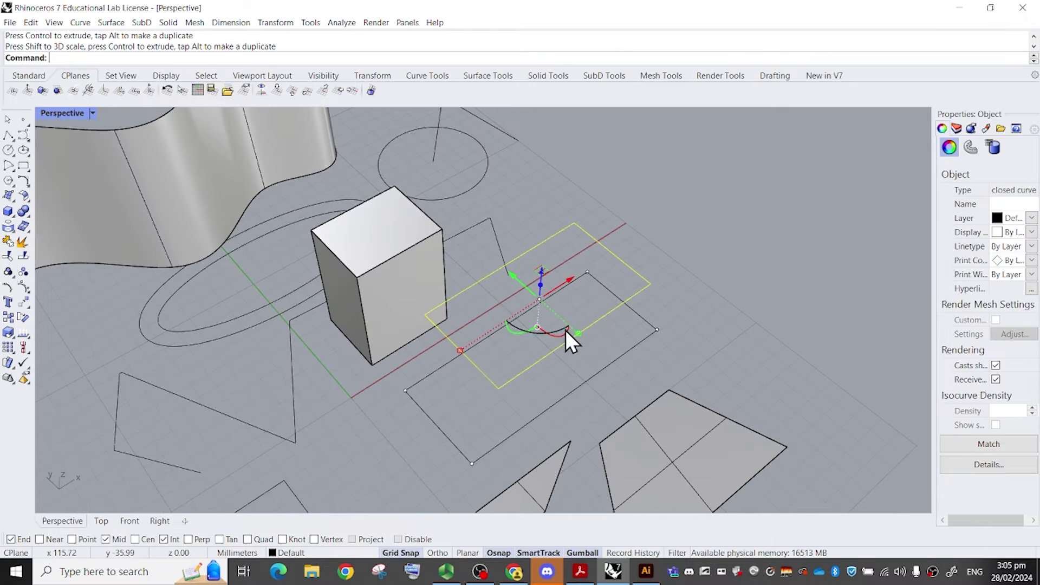
pyautogui.moveTo(577, 337); pyautogui.dragTo(549, 312)
pyautogui.click(688, 242)
pyautogui.moveTo(688, 242); pyautogui.dragTo(664, 245, button='right')
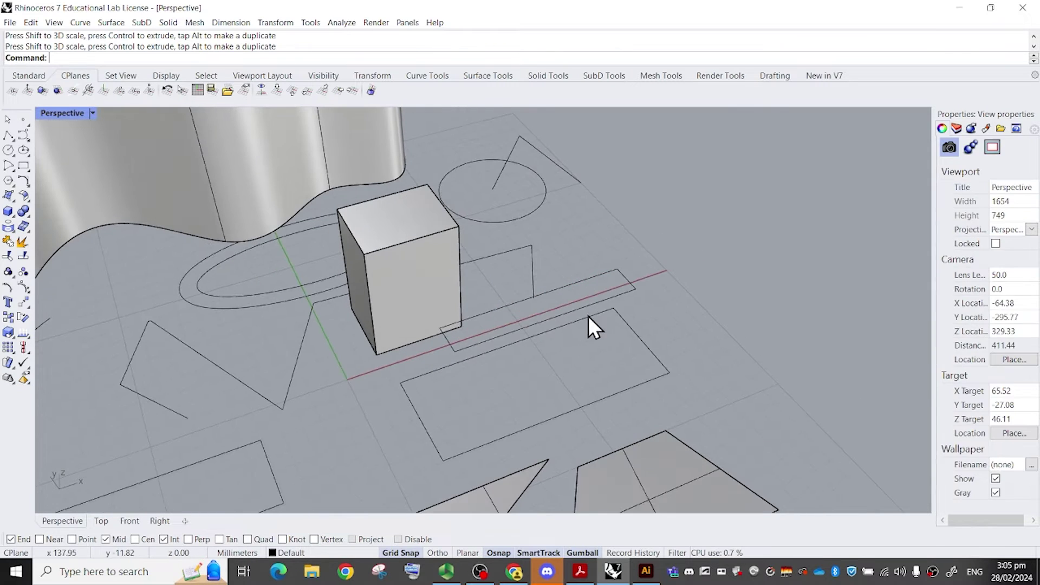
# Loft a surface between the narrow raised rectangle and the larger rectangle on the ground, keeping the default seam points.
pyautogui.click(587, 310)
pyautogui.moveTo(588, 310); pyautogui.dragTo(602, 273, button='right')
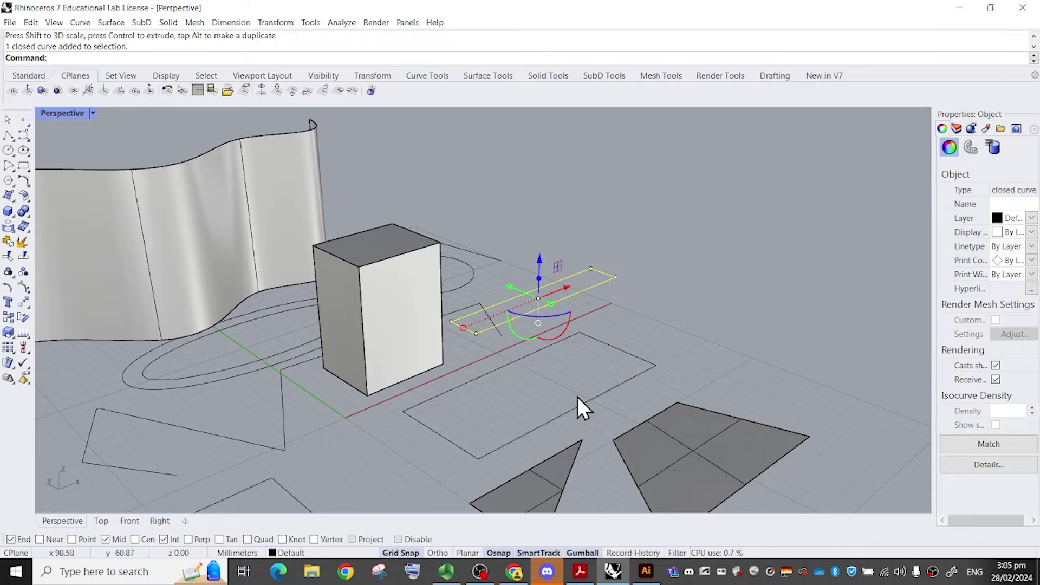
pyautogui.moveTo(578, 398); pyautogui.dragTo(469, 324, button='right')
pyautogui.click(705, 334)
pyautogui.click(469, 324)
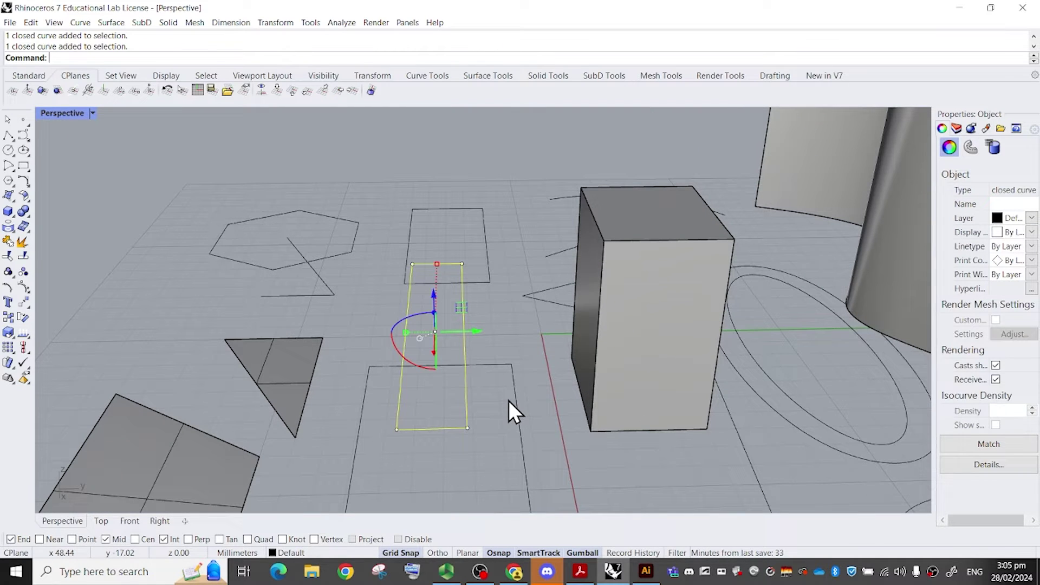
pyautogui.keyDown('shift'); pyautogui.click(519, 418); pyautogui.keyUp('shift')
pyautogui.write('loft')
pyautogui.press('Return')
pyautogui.moveTo(369, 320); pyautogui.dragTo(434, 334, button='right')
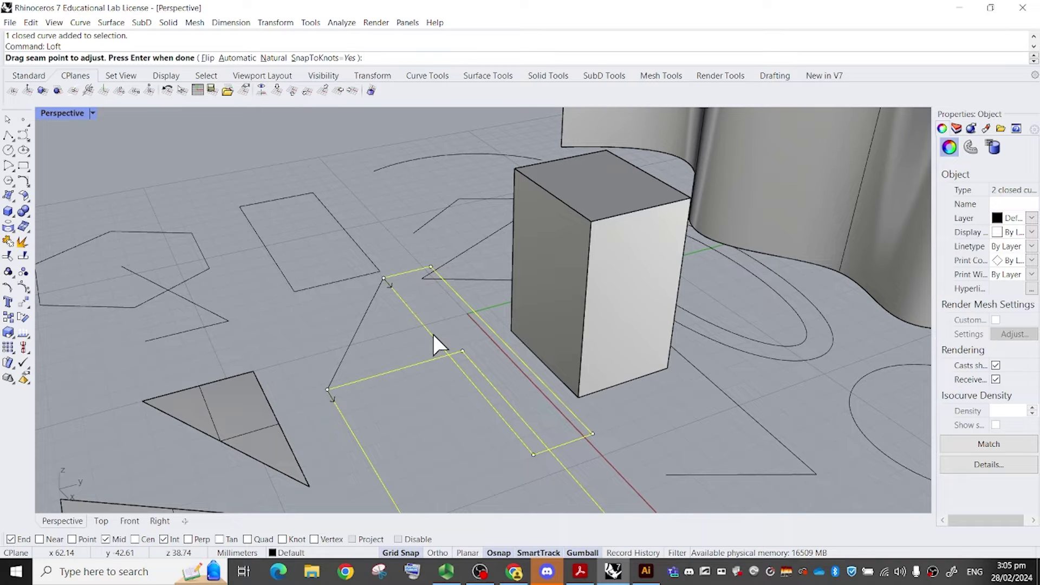
pyautogui.press('Return')
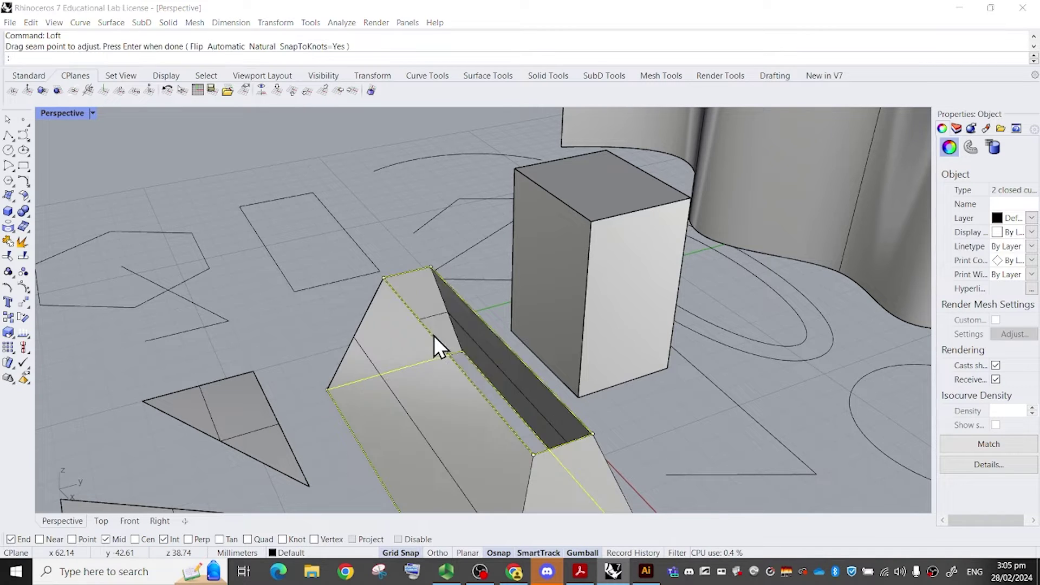
pyautogui.click(495, 388)
# Delete the lofted surface between the two rectangles, keeping both curves.
pyautogui.scroll(-4, 497, 383)
pyautogui.moveTo(496, 384); pyautogui.dragTo(623, 374, button='right')
pyautogui.click(450, 400)
pyautogui.press('Delete')
# Copy and paste the narrow raised rectangle in place and move the new copy further up.
pyautogui.moveTo(389, 310); pyautogui.dragTo(482, 317, button='right')
pyautogui.moveTo(642, 296)
pyautogui.mouseDown(button='right')
pyautogui.moveTo(580, 195)
pyautogui.moveTo(641, 278)
pyautogui.mouseUp(button='right')
pyautogui.click(642, 296)
pyautogui.hotkey('ctrl', 'c')
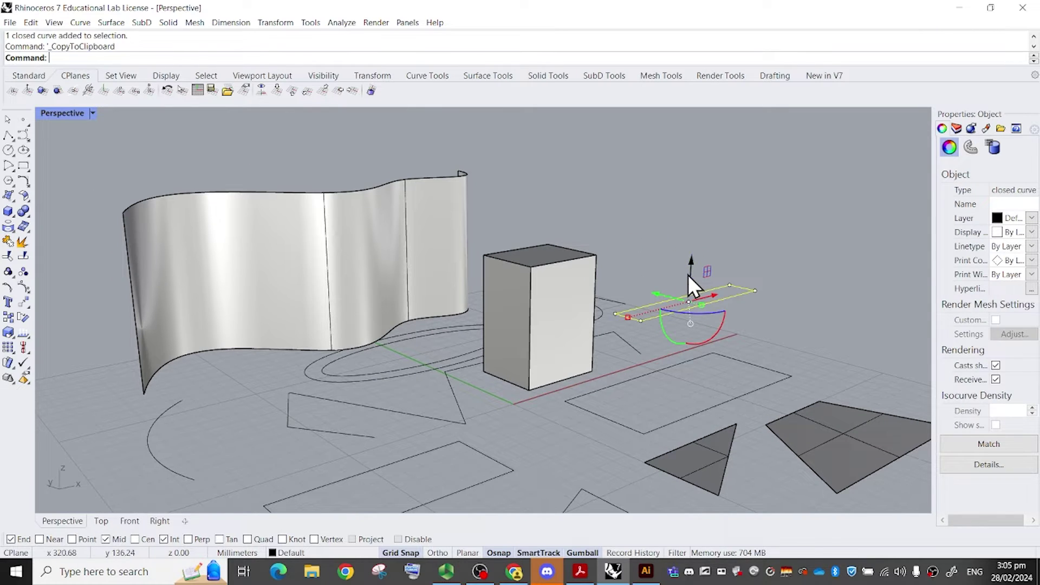
pyautogui.hotkey('ctrl', 'v')
pyautogui.moveTo(690, 272); pyautogui.dragTo(692, 218)
pyautogui.moveTo(688, 221); pyautogui.dragTo(680, 293, button='right')
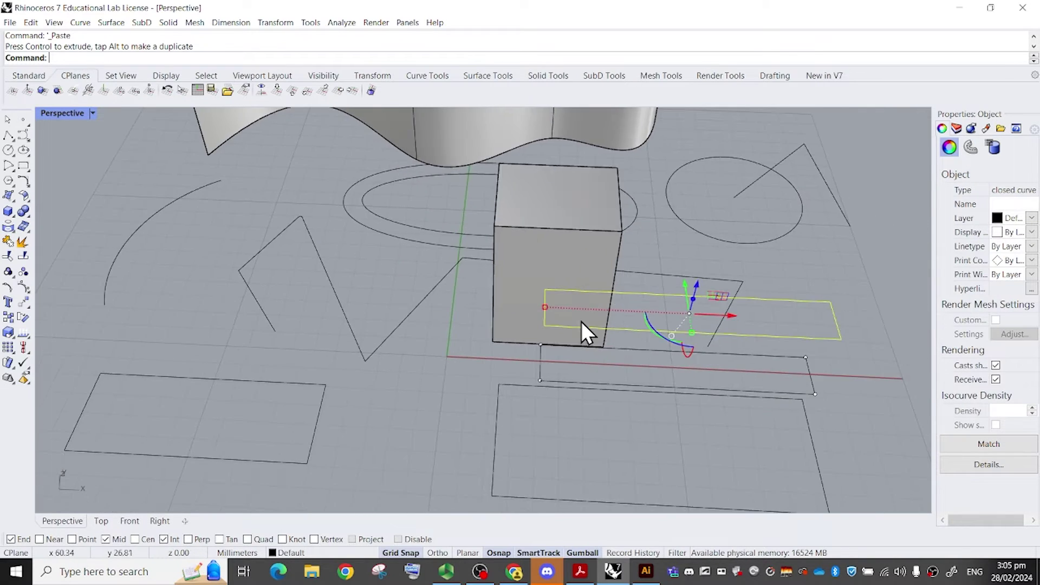
# Scale the topmost rectangle along X so it is longer than the one below, undoing and redoing one scaling attempt.
pyautogui.moveTo(544, 307); pyautogui.dragTo(509, 336)
pyautogui.scroll(3, 509, 336)
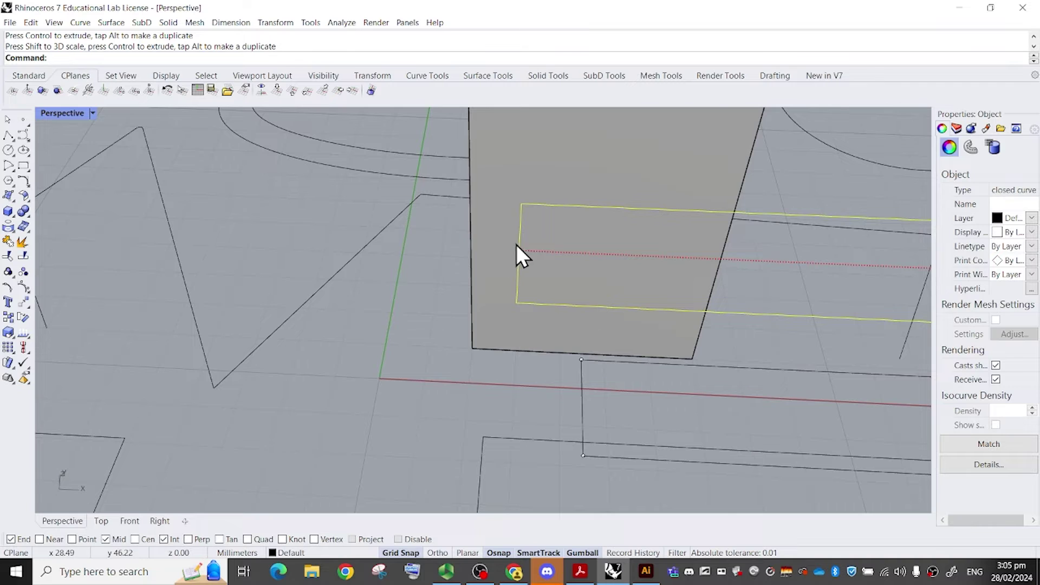
pyautogui.scroll(-5, 516, 245)
pyautogui.keyDown('shift'); pyautogui.moveTo(595, 260); pyautogui.dragTo(536, 271, button='right'); pyautogui.keyUp('shift')
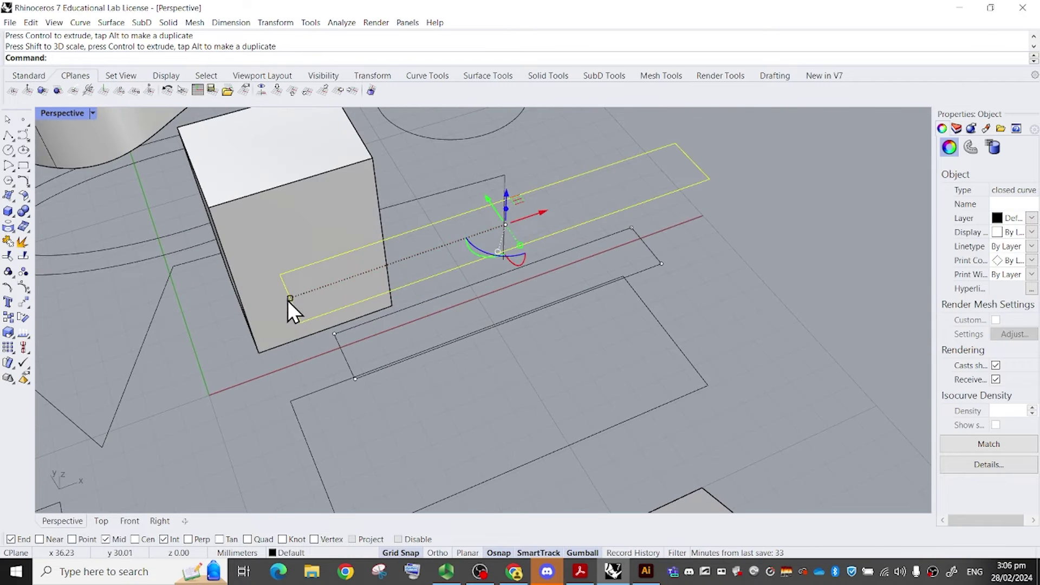
pyautogui.moveTo(288, 299); pyautogui.dragTo(201, 338)
pyautogui.hotkey('ctrl', 'z')
pyautogui.moveTo(330, 286); pyautogui.dragTo(244, 324)
pyautogui.scroll(-3, 518, 294)
pyautogui.moveTo(518, 293); pyautogui.dragTo(558, 263, button='right')
pyautogui.click(683, 268)
# Loft a surface through the three stacked rectangles with the Normal style, and undo the loft.
pyautogui.moveTo(599, 305); pyautogui.dragTo(615, 316, button='right')
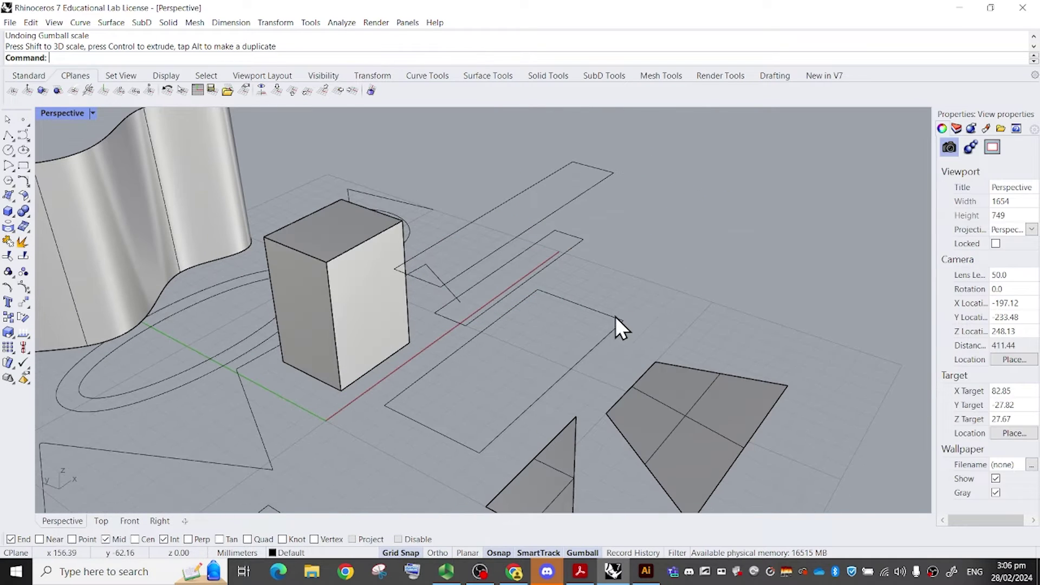
pyautogui.moveTo(662, 310); pyautogui.dragTo(538, 158)
pyautogui.write('Loft')
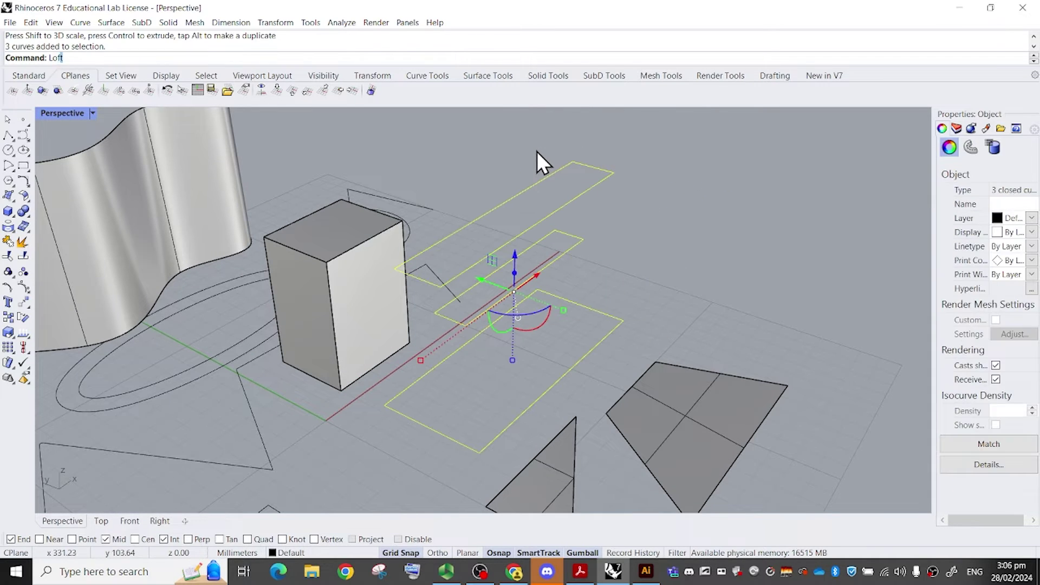
pyautogui.press('Return')
pyautogui.press('Return')
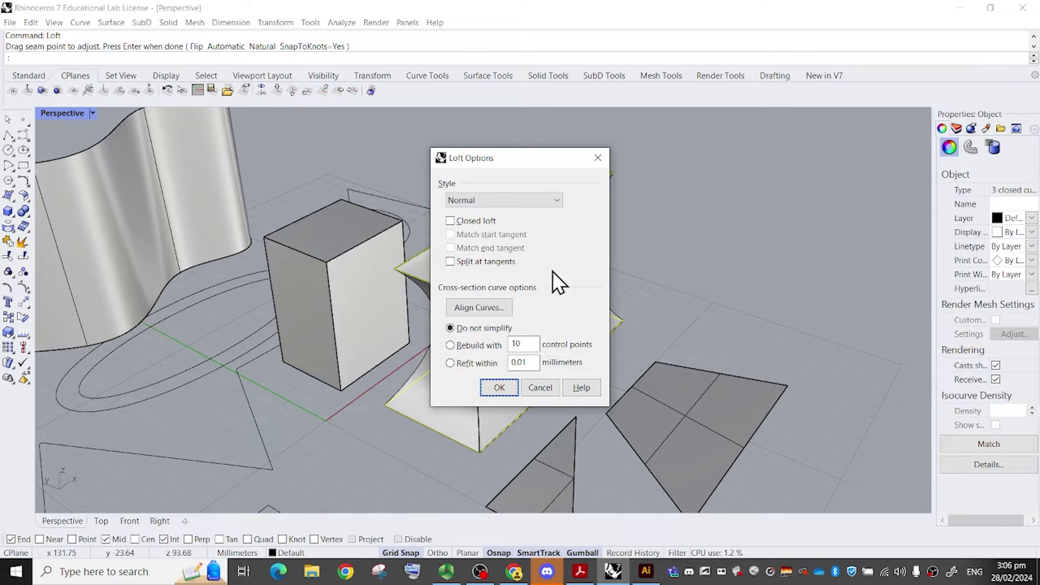
pyautogui.click(499, 387)
pyautogui.moveTo(508, 385); pyautogui.dragTo(653, 297, button='right')
pyautogui.hotkey('ctrl', 'z')
# Loft the three rectangles again, previewing the Normal and Loose styles, create the surface with Straight sections, and undo it.
pyautogui.moveTo(651, 285); pyautogui.dragTo(535, 144)
pyautogui.press('Return')
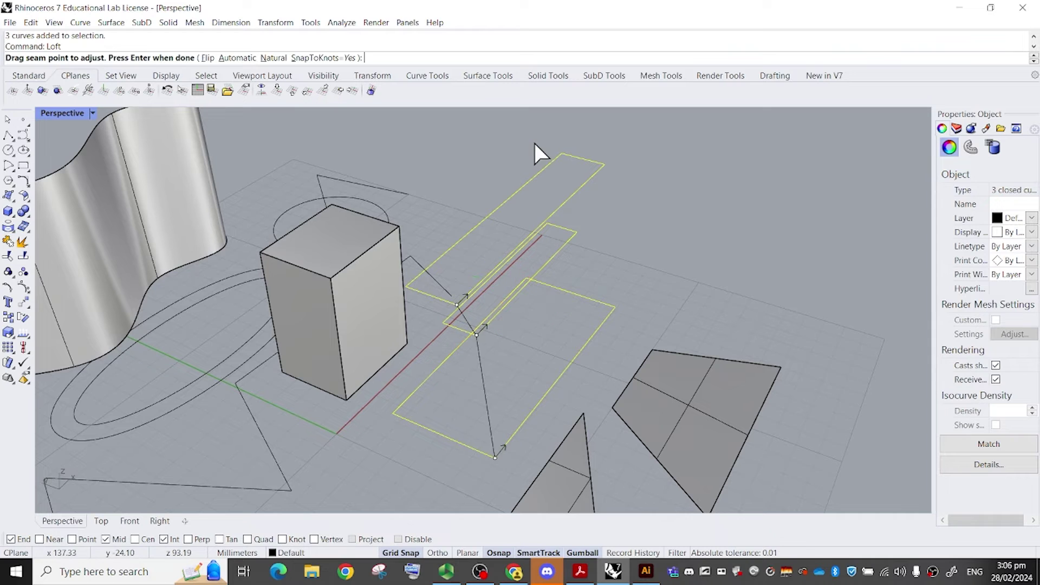
pyautogui.press('Return')
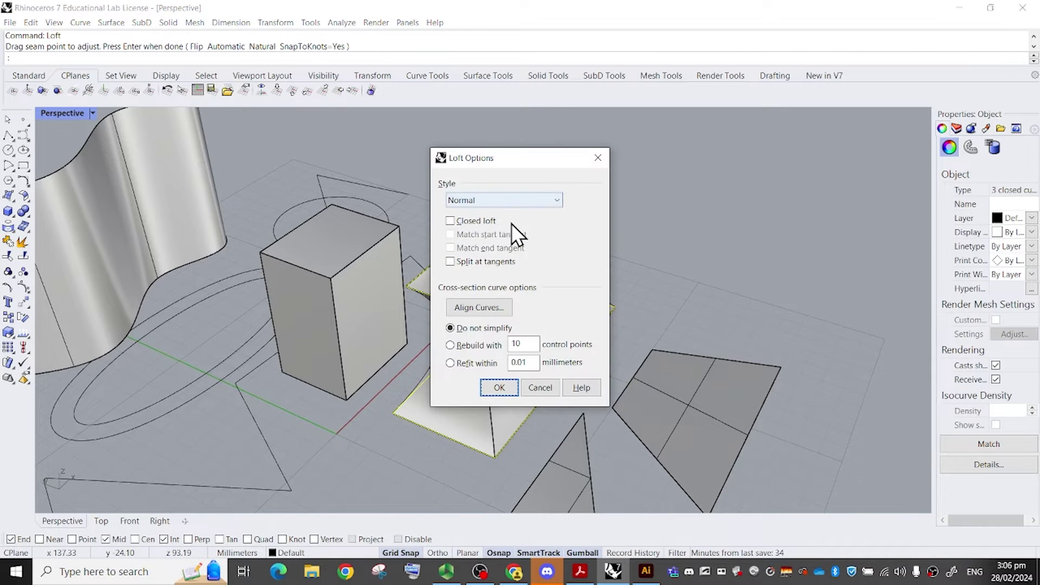
pyautogui.click(499, 204)
pyautogui.click(499, 212)
pyautogui.moveTo(498, 154); pyautogui.dragTo(818, 156)
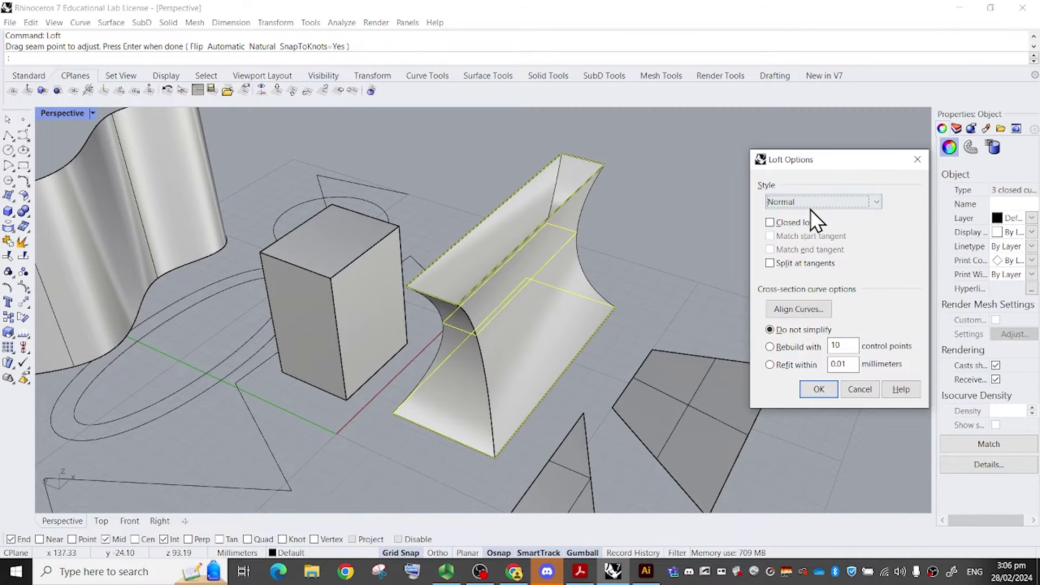
pyautogui.click(807, 204)
pyautogui.click(796, 226)
pyautogui.click(788, 198)
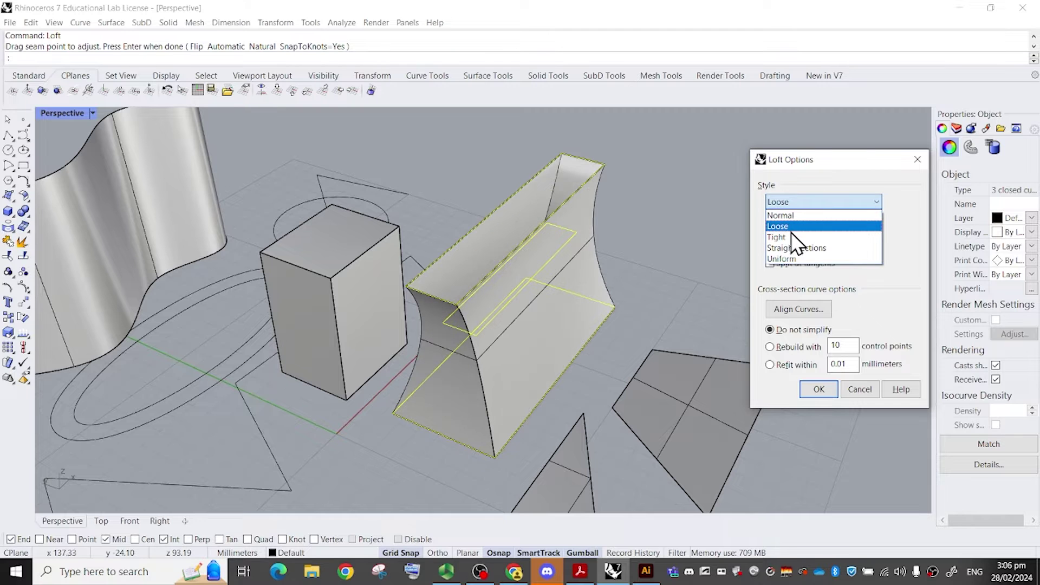
pyautogui.click(798, 247)
pyautogui.click(808, 389)
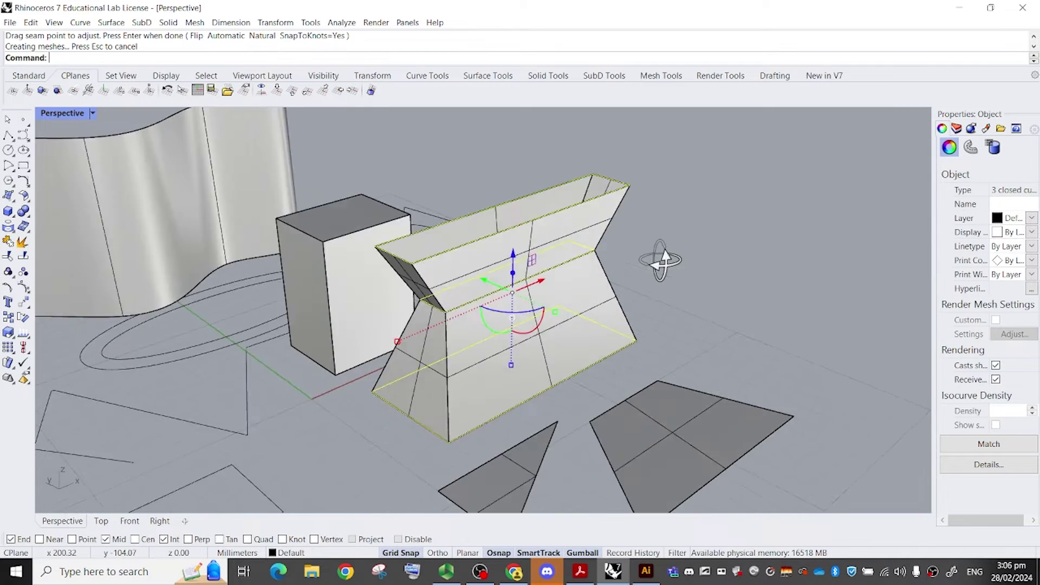
pyautogui.moveTo(660, 258); pyautogui.dragTo(631, 262, button='right')
pyautogui.hotkey('ctrl', 'z')
# Copy and paste the narrow middle rectangle in place and move the copy straight up above the long rectangle.
pyautogui.click(571, 259)
pyautogui.scroll(-4, 572, 259)
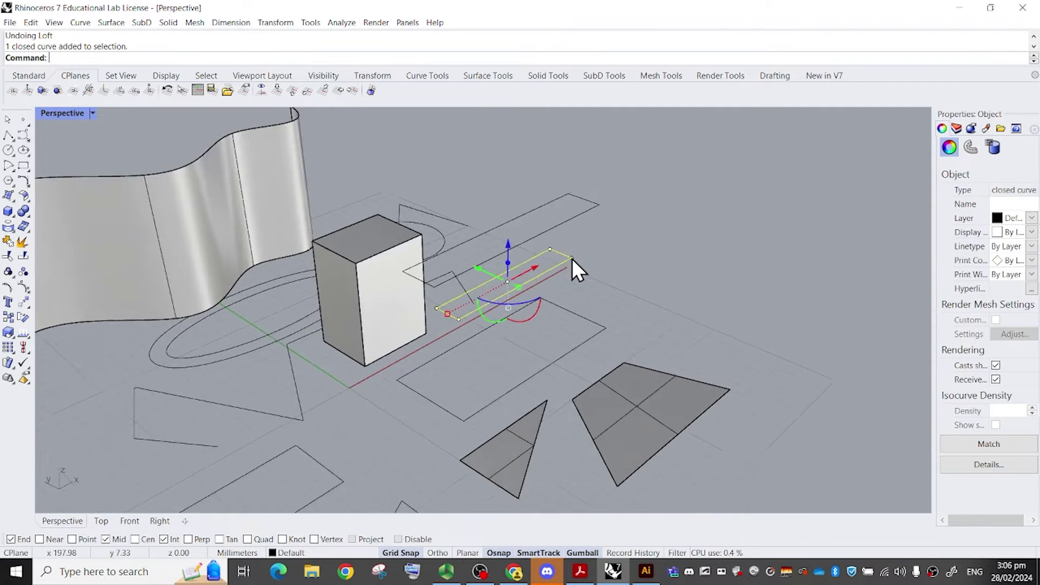
pyautogui.hotkey('ctrl', 'c')
pyautogui.hotkey('ctrl', 'v')
pyautogui.moveTo(503, 251); pyautogui.dragTo(511, 135)
# Copy and paste the long raised rectangle in place and move the copy up to the top of the stack.
pyautogui.click(549, 241)
pyautogui.hotkey('ctrl', 'c')
pyautogui.hotkey('ctrl', 'v')
pyautogui.click(596, 184)
pyautogui.moveTo(618, 211); pyautogui.dragTo(647, 244, button='right')
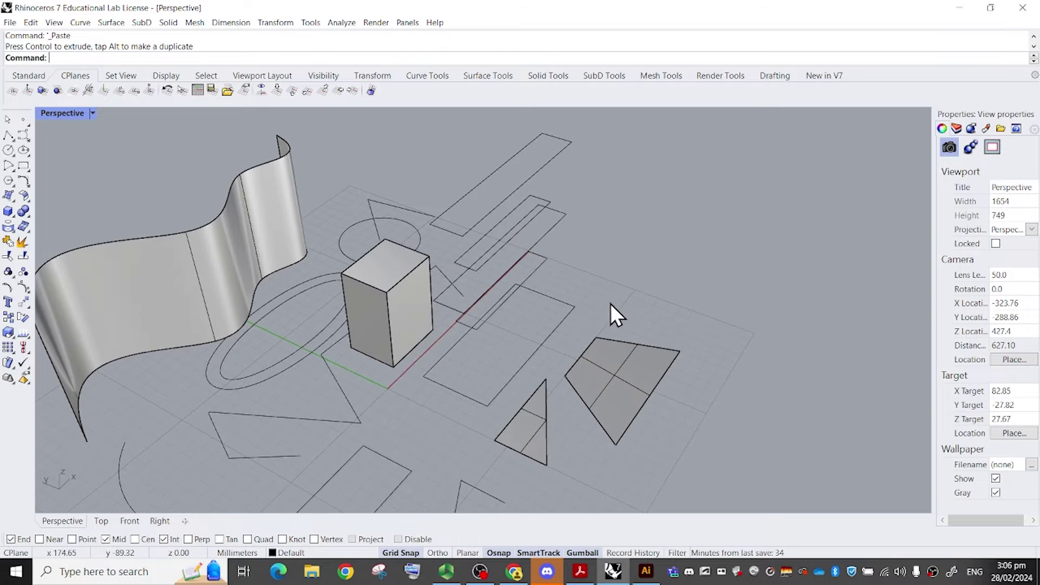
# Loft a surface through all five stacked rectangles, previewing the Loose style and creating it with the Normal style.
pyautogui.moveTo(606, 302); pyautogui.dragTo(537, 145)
pyautogui.write('loft')
pyautogui.press('Return')
pyautogui.press('Return')
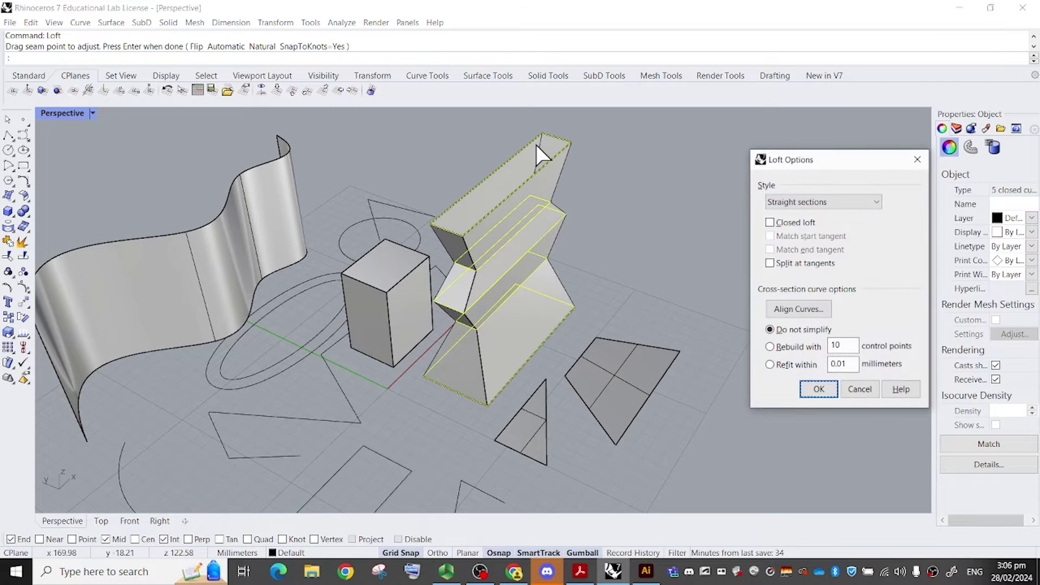
pyautogui.click(813, 201)
pyautogui.click(805, 226)
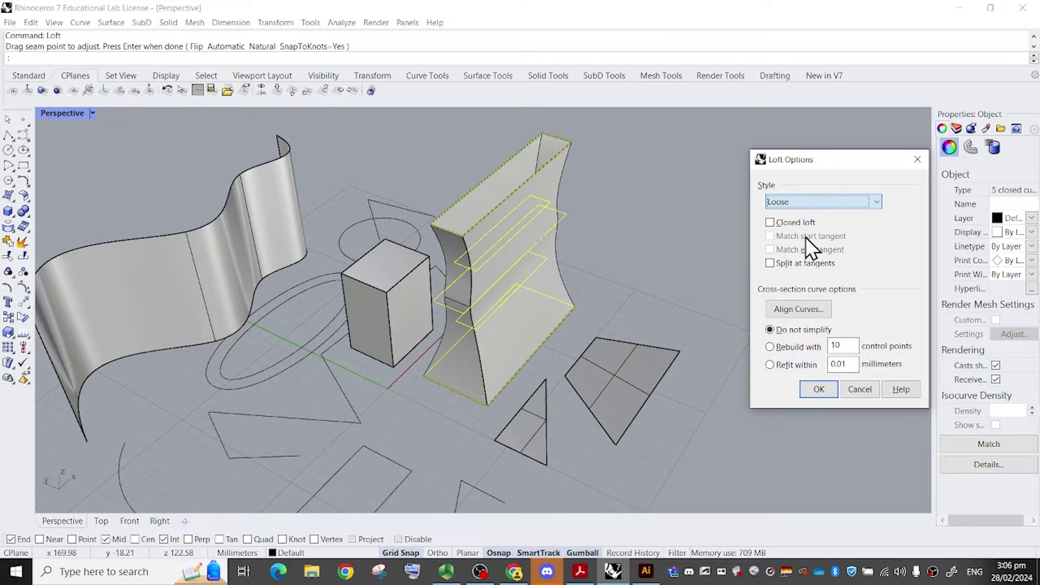
pyautogui.click(794, 202)
pyautogui.click(796, 214)
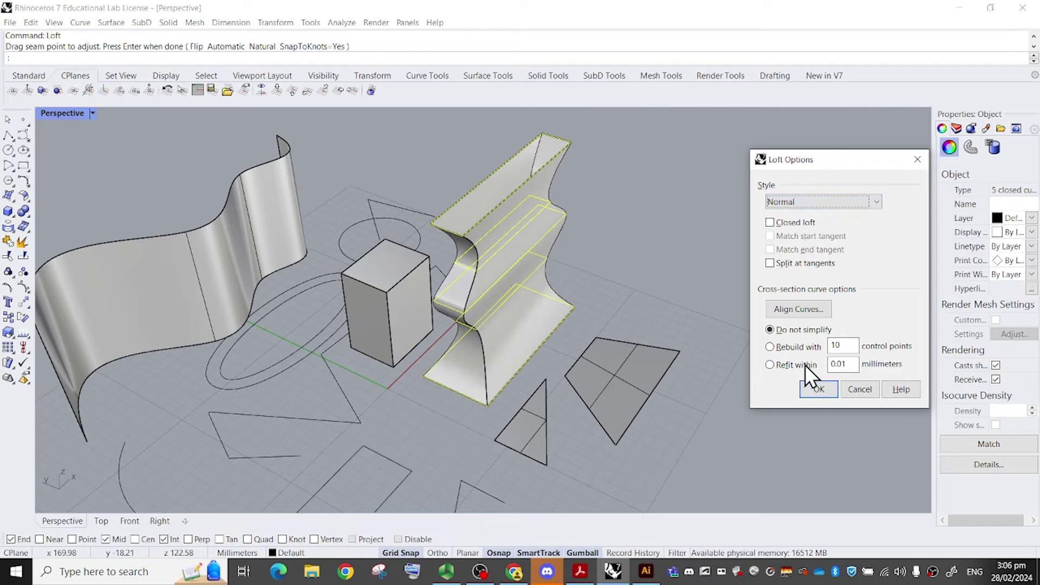
pyautogui.click(817, 389)
pyautogui.moveTo(710, 292); pyautogui.dragTo(643, 226, button='right')
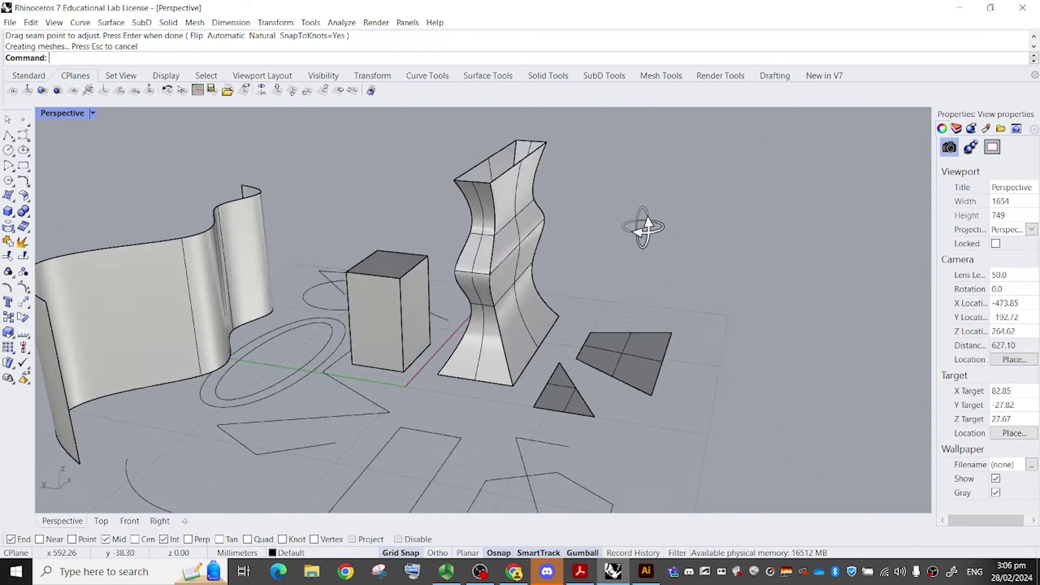
# Delete the five-section loft together with its five rectangles.
pyautogui.moveTo(613, 316); pyautogui.dragTo(497, 135)
pyautogui.press('Delete')
pyautogui.moveTo(498, 134); pyautogui.dragTo(509, 213, button='right')
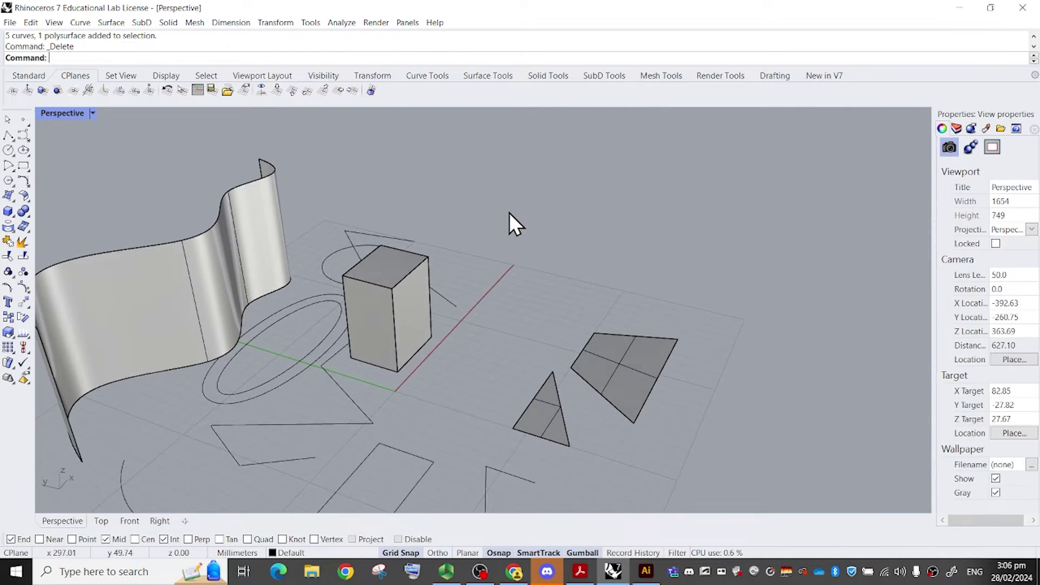
# Undo the recent operations step by step until the two-rectangle loft is restored, and clear the selection.
pyautogui.scroll(4, 504, 216)
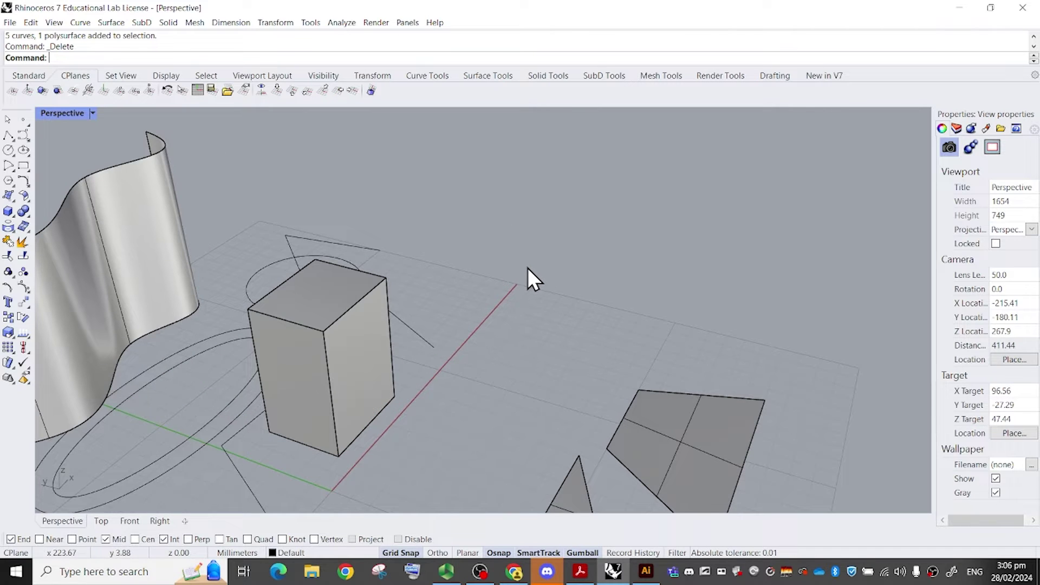
pyautogui.moveTo(528, 268); pyautogui.dragTo(507, 276, button='right')
pyautogui.hotkey('ctrl', 'z')
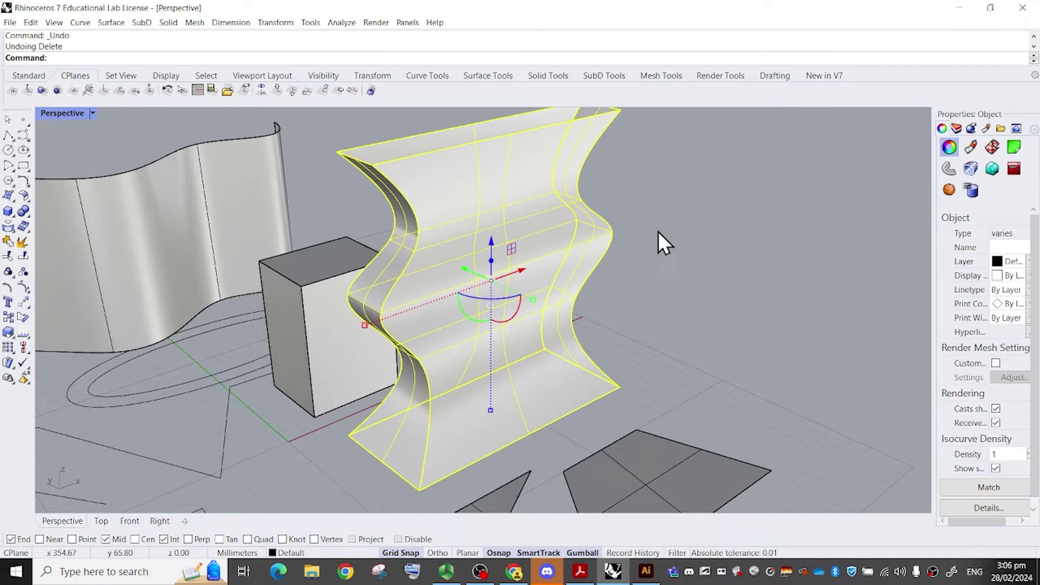
pyautogui.hotkey('ctrl', 'z')
pyautogui.hotkey('ctrl', 'z')
pyautogui.hotkey('ctrl', 'z')
pyautogui.hotkey('ctrl', 'z')
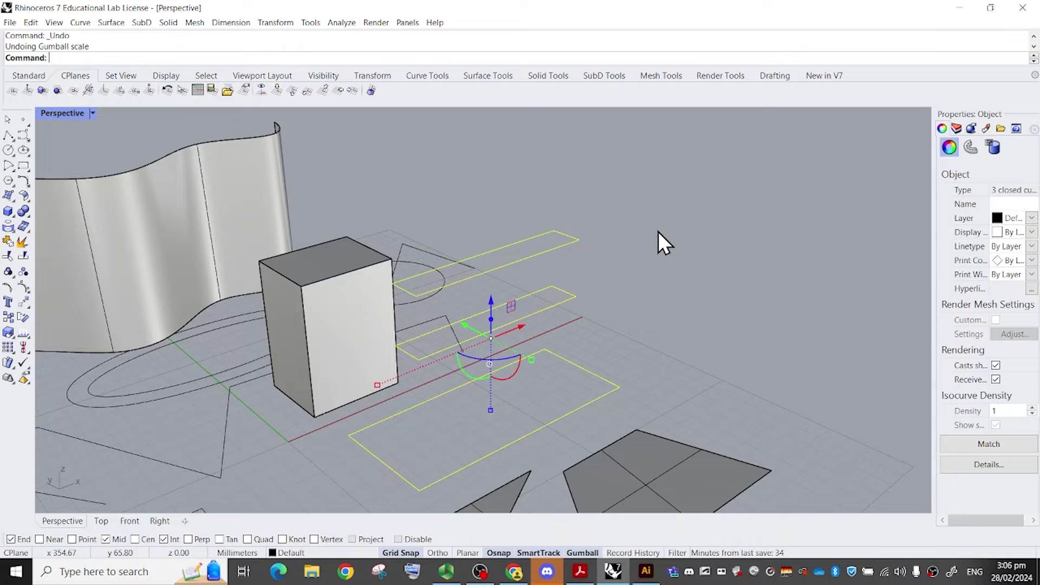
pyautogui.hotkey('ctrl', 'z')
pyautogui.press('Escape')
pyautogui.moveTo(658, 243); pyautogui.dragTo(577, 313, button='right')
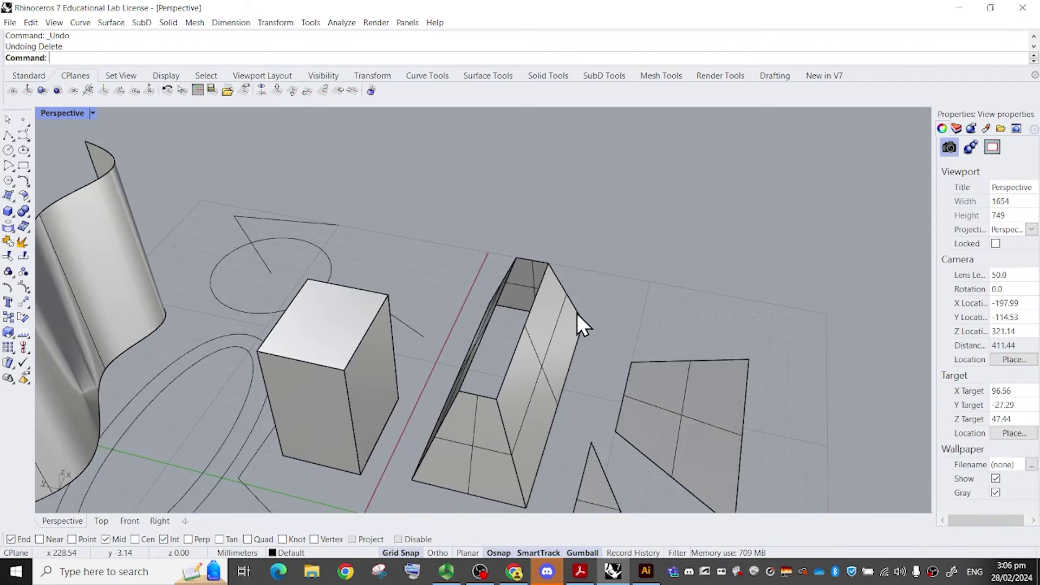
# Cap the planar openings of the lofted shape between the two rectangles, and undo both the cap and the loft.
pyautogui.scroll(10, 506, 294)
pyautogui.moveTo(506, 295); pyautogui.dragTo(453, 282, button='right')
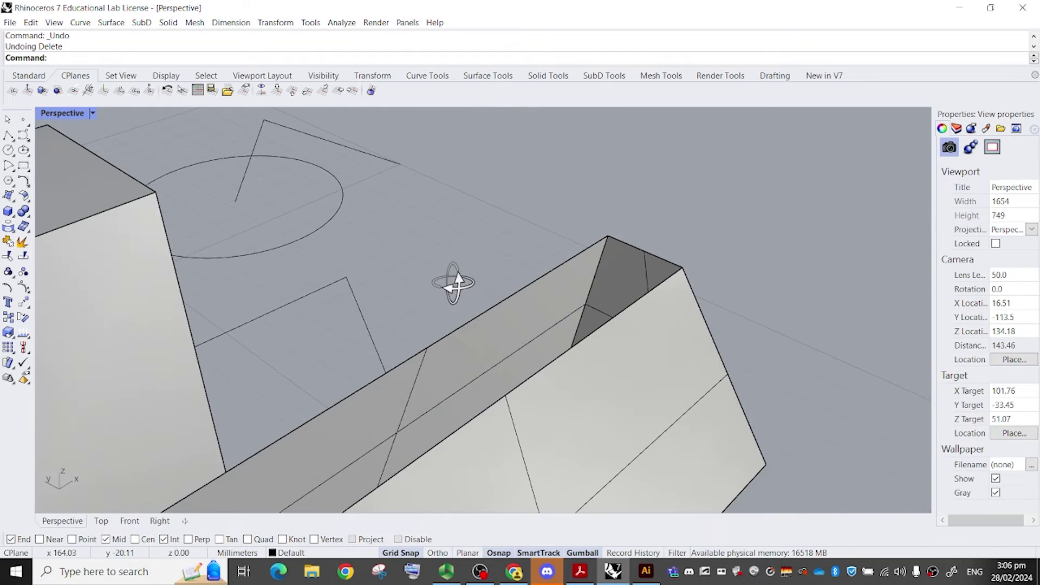
pyautogui.scroll(-10, 520, 283)
pyautogui.moveTo(520, 283); pyautogui.dragTo(599, 233, button='right')
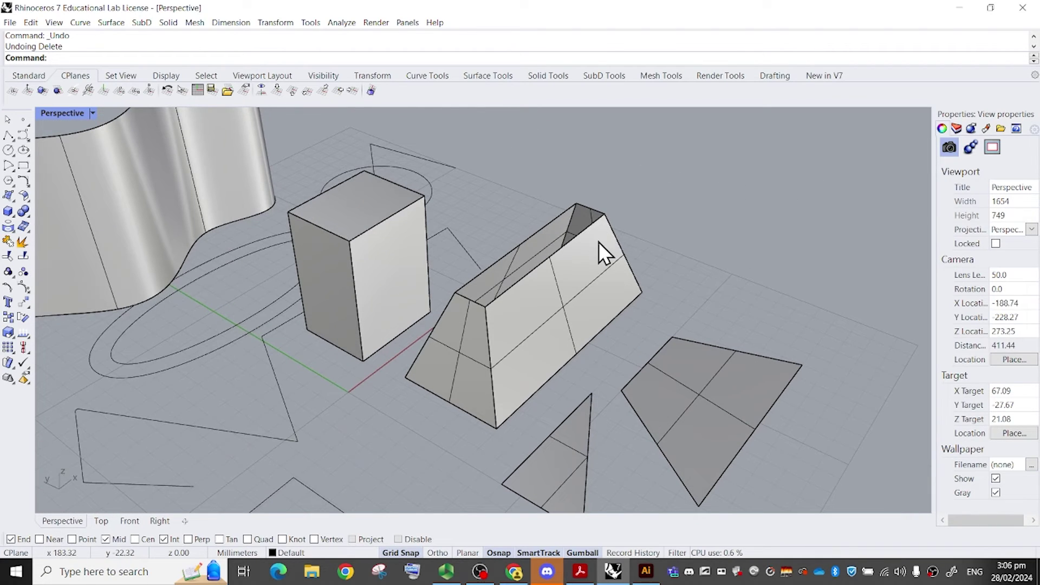
pyautogui.click(587, 243)
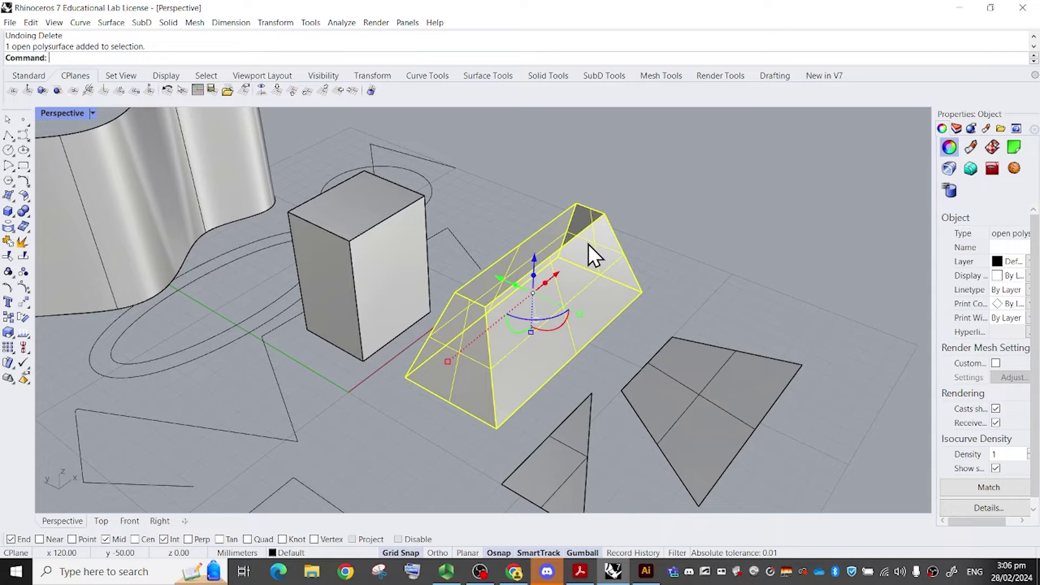
pyautogui.write('cap')
pyautogui.press('Return')
pyautogui.moveTo(594, 241); pyautogui.dragTo(696, 301, button='right')
pyautogui.click(631, 279)
pyautogui.moveTo(681, 233); pyautogui.dragTo(726, 256, button='right')
pyautogui.hotkey('ctrl', 'z')
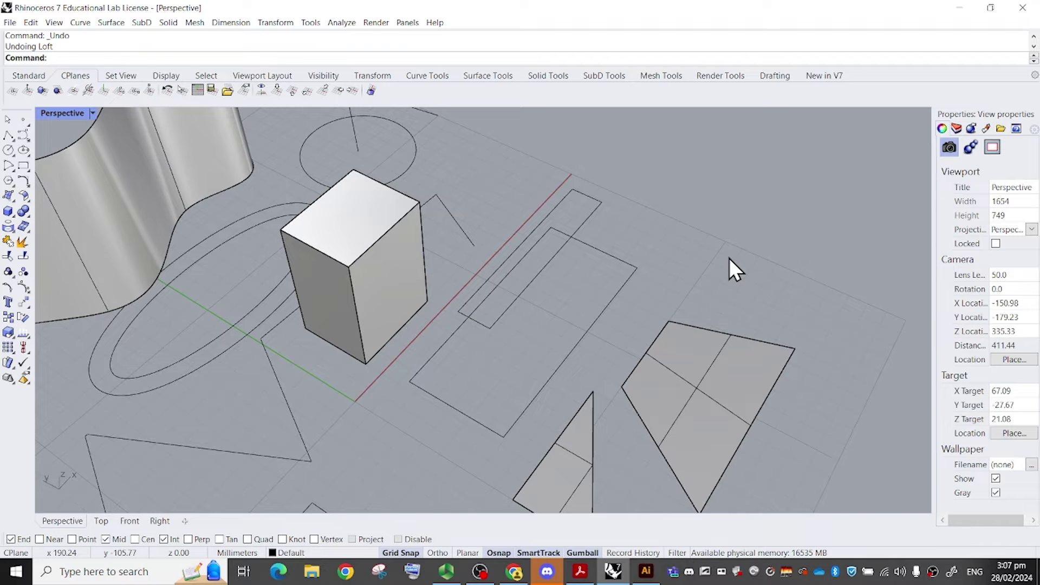
# Redo the loft between the two rectangles and cap its open ends to form a closed solid.
pyautogui.moveTo(680, 250); pyautogui.dragTo(650, 226, button='right')
pyautogui.write('Re')
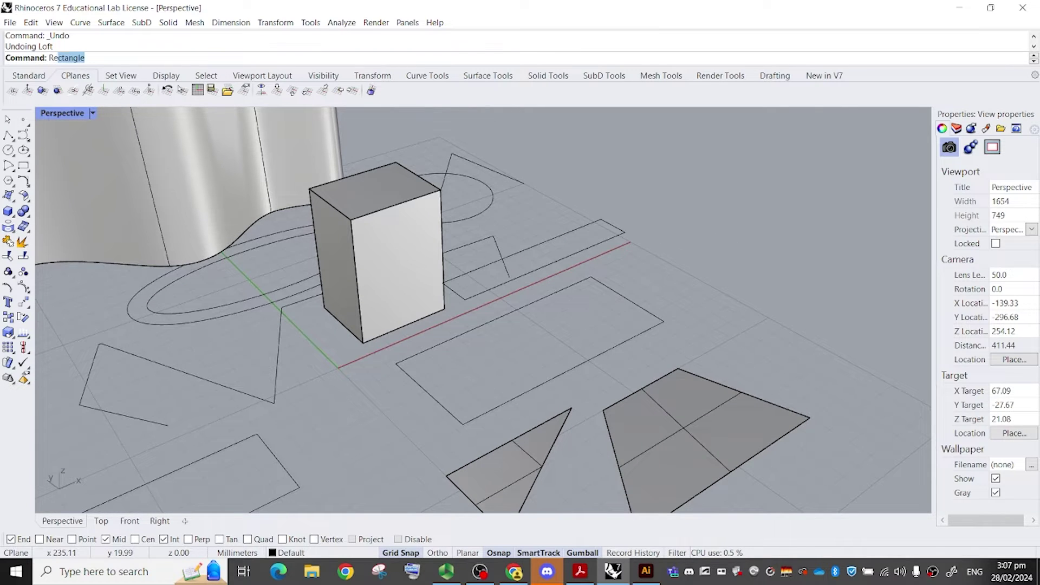
pyautogui.write('do')
pyautogui.press('Return')
pyautogui.write('Cap')
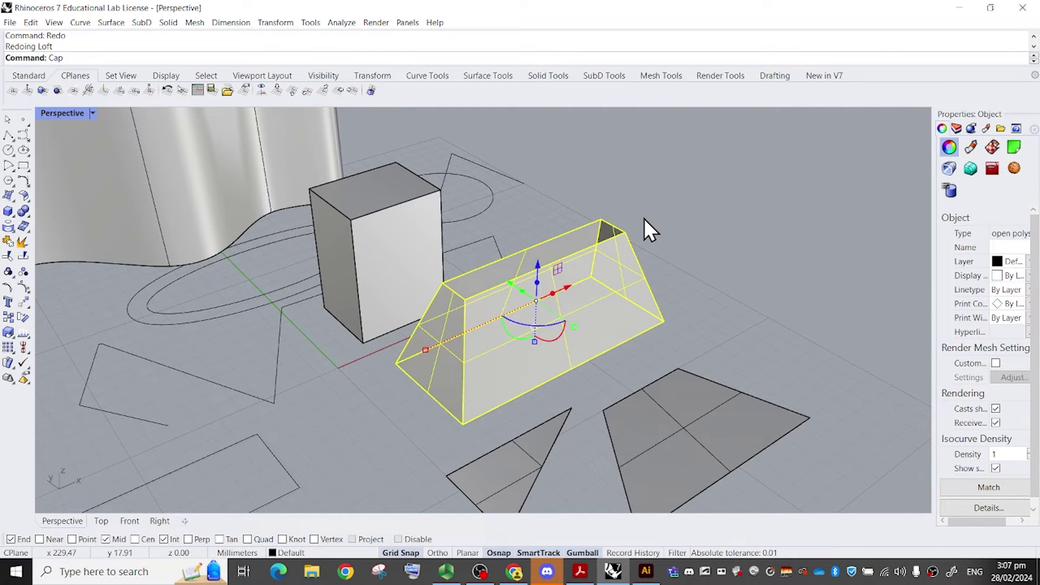
pyautogui.press('Return')
pyautogui.moveTo(644, 218)
pyautogui.mouseDown(button='right')
pyautogui.moveTo(664, 230)
pyautogui.moveTo(664, 212)
pyautogui.mouseUp(button='right')
pyautogui.press('Escape')
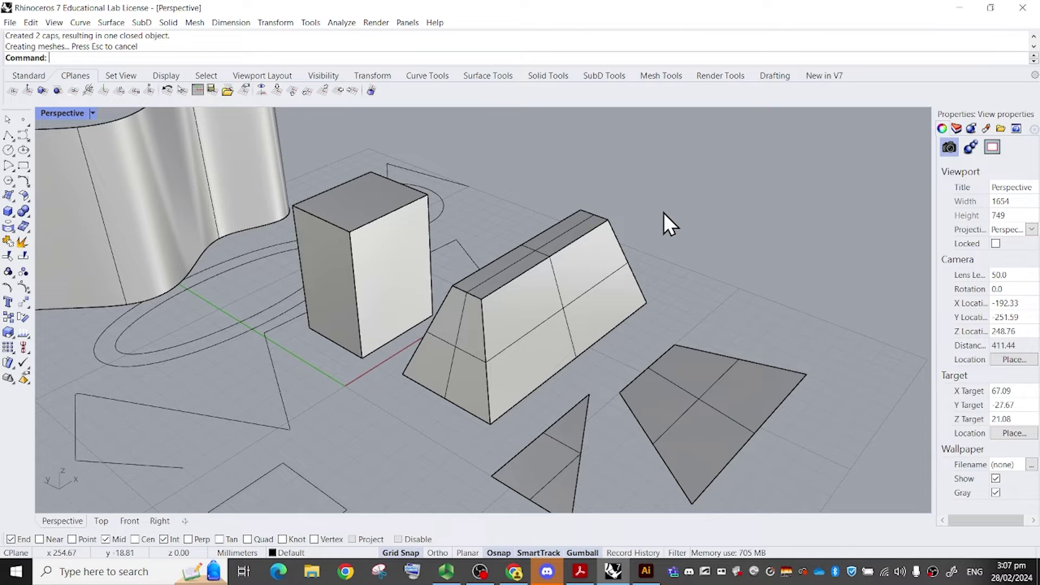
pyautogui.moveTo(664, 212); pyautogui.dragTo(678, 214, button='right')
pyautogui.write('CageEdu')
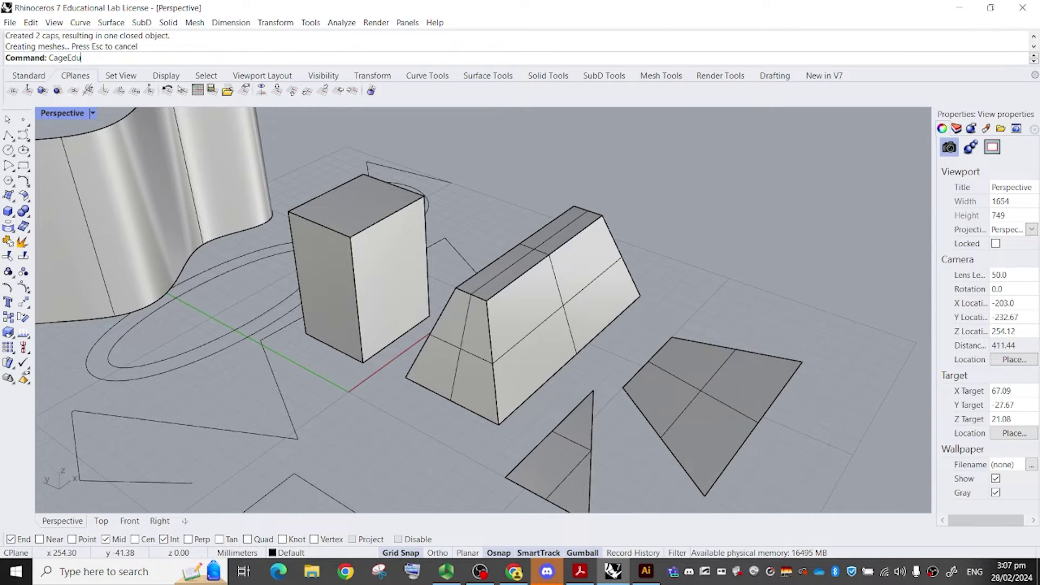
pyautogui.press('Return')
pyautogui.moveTo(678, 214); pyautogui.dragTo(683, 217, button='right')
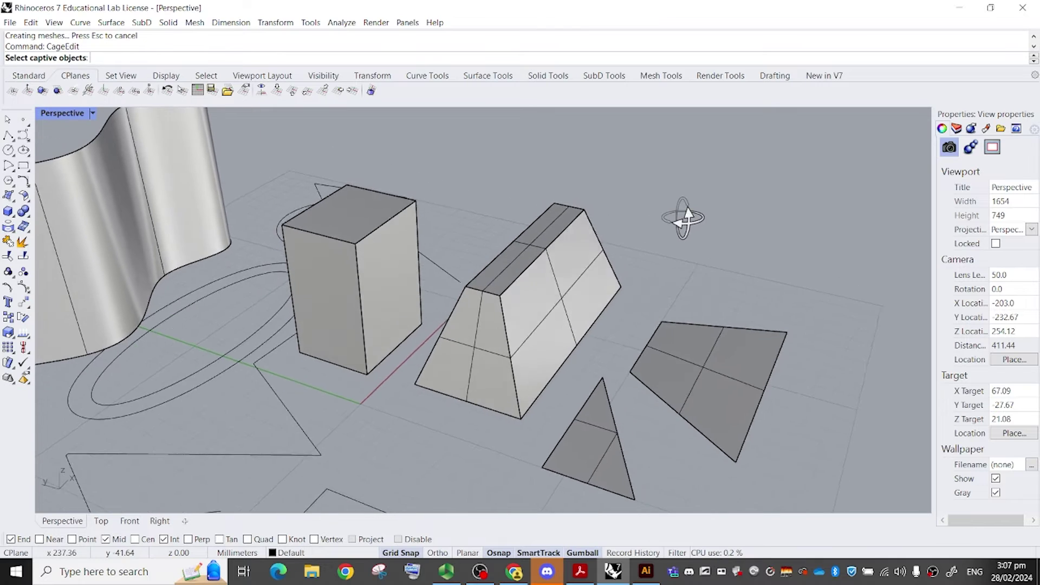
pyautogui.click(567, 266)
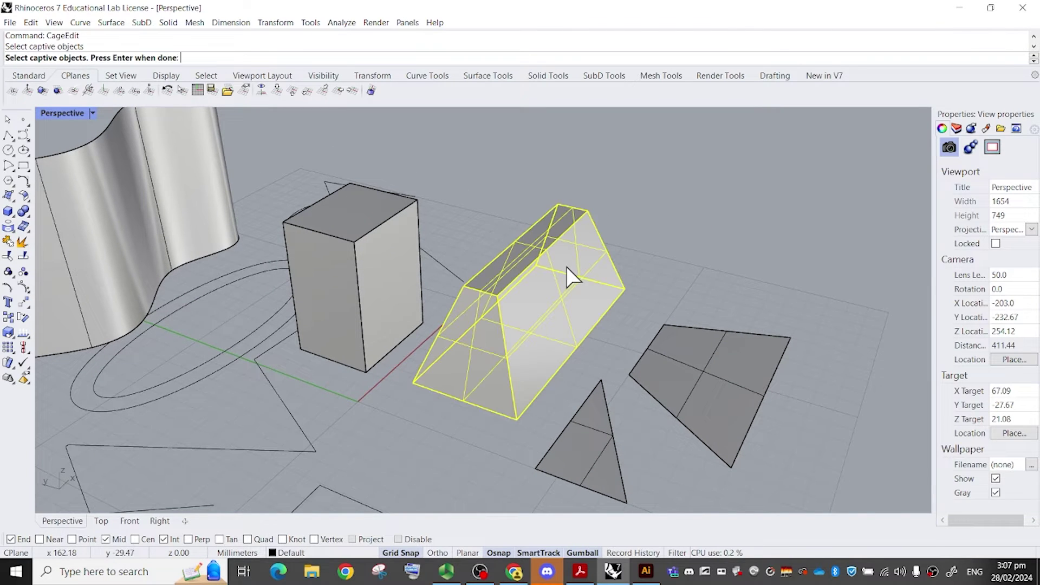
pyautogui.press('Return')
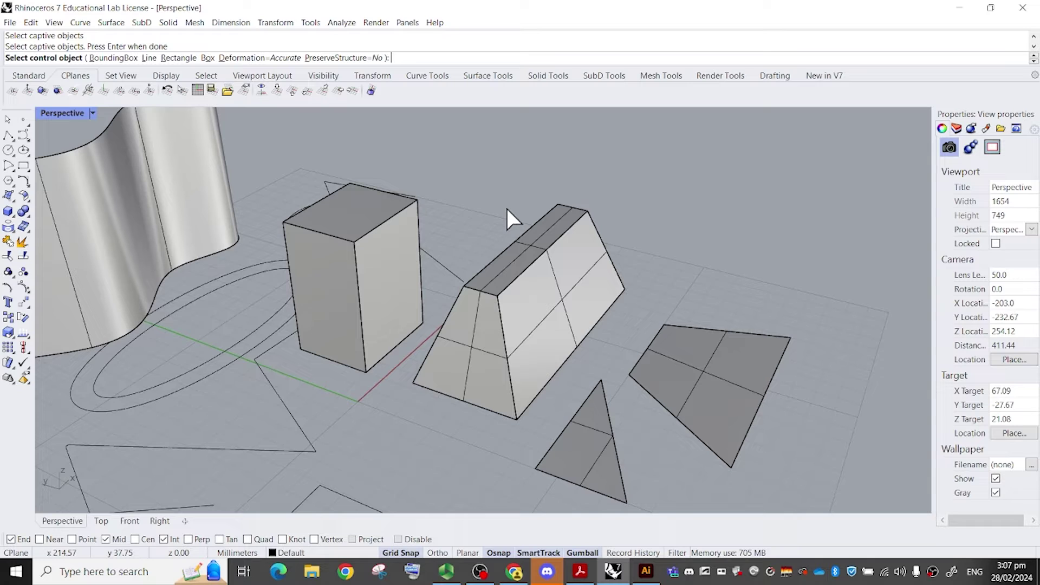
pyautogui.press('Escape')
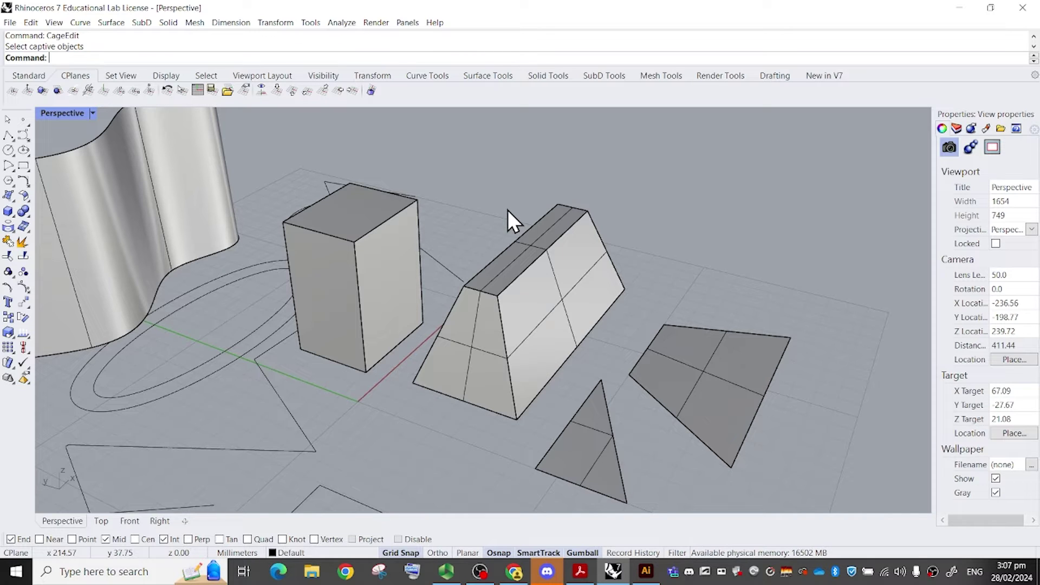
# Add a CageEdit bounding-box cage around the capped loft in World coordinates, with 4 points and degree 3 per axis and Global region.
pyautogui.click(529, 234)
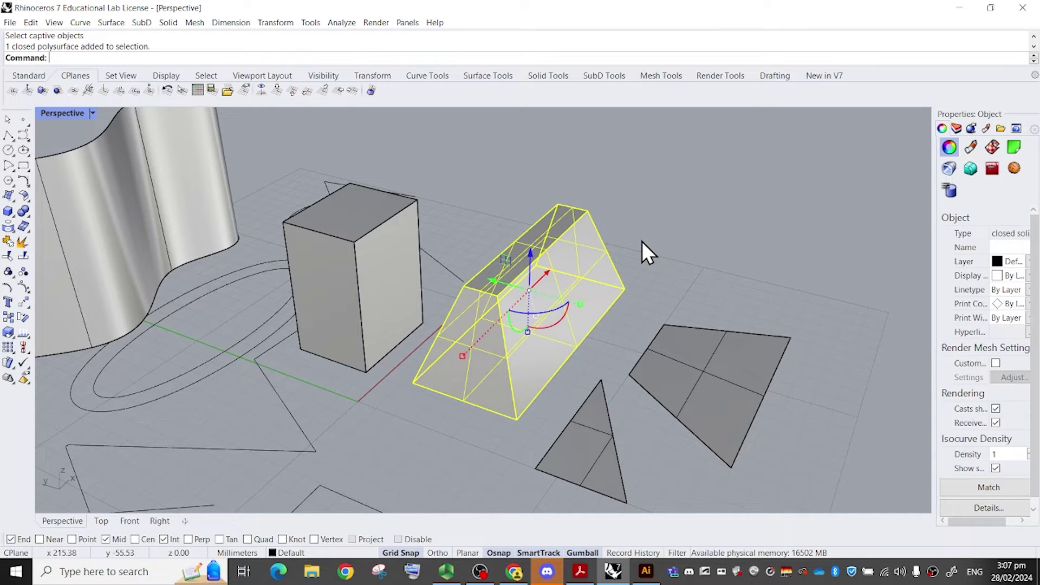
pyautogui.write('cageedit')
pyautogui.press('Return')
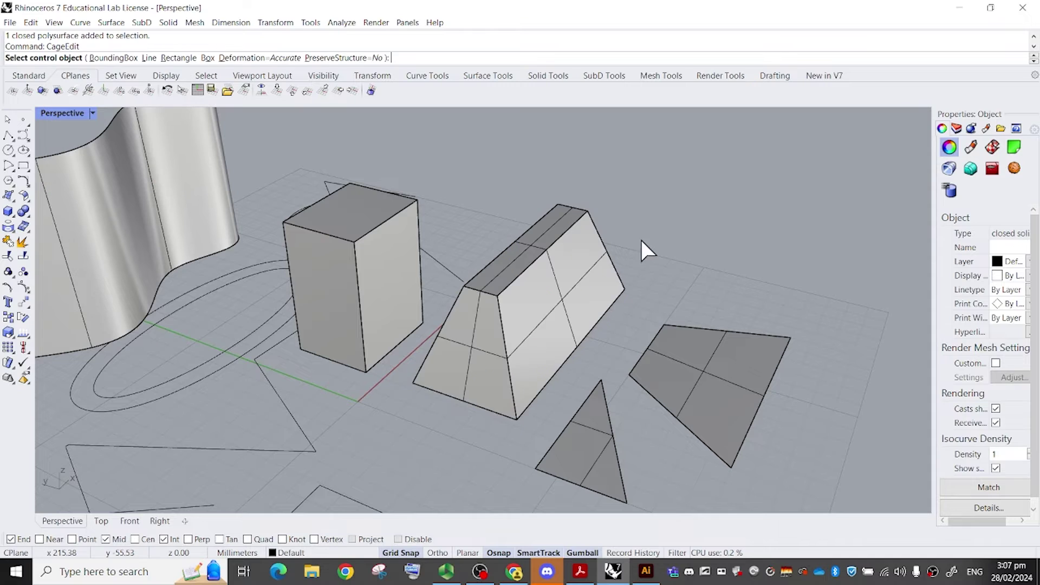
pyautogui.click(106, 59)
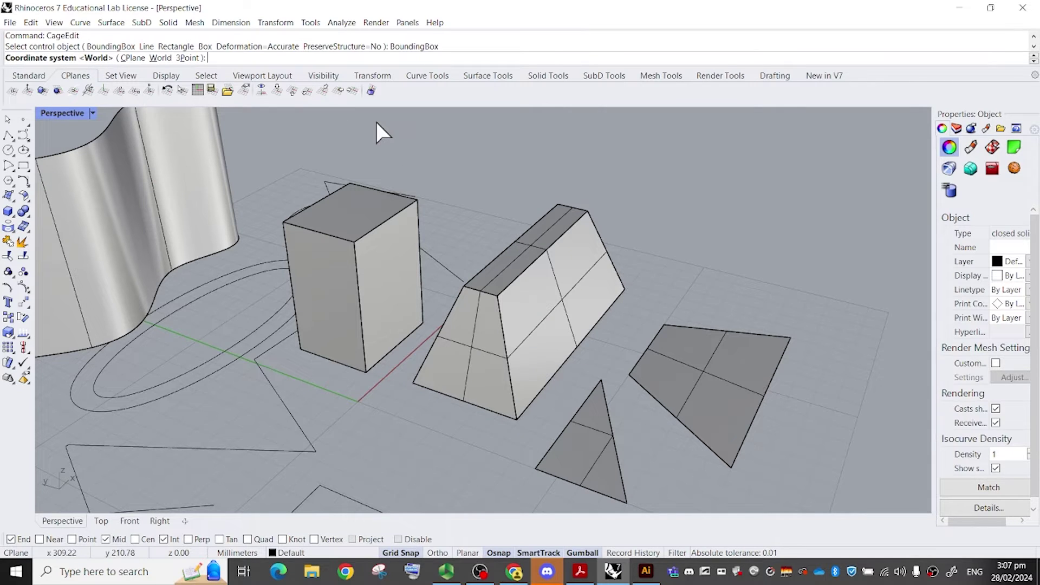
pyautogui.press('Return')
pyautogui.press('Return')
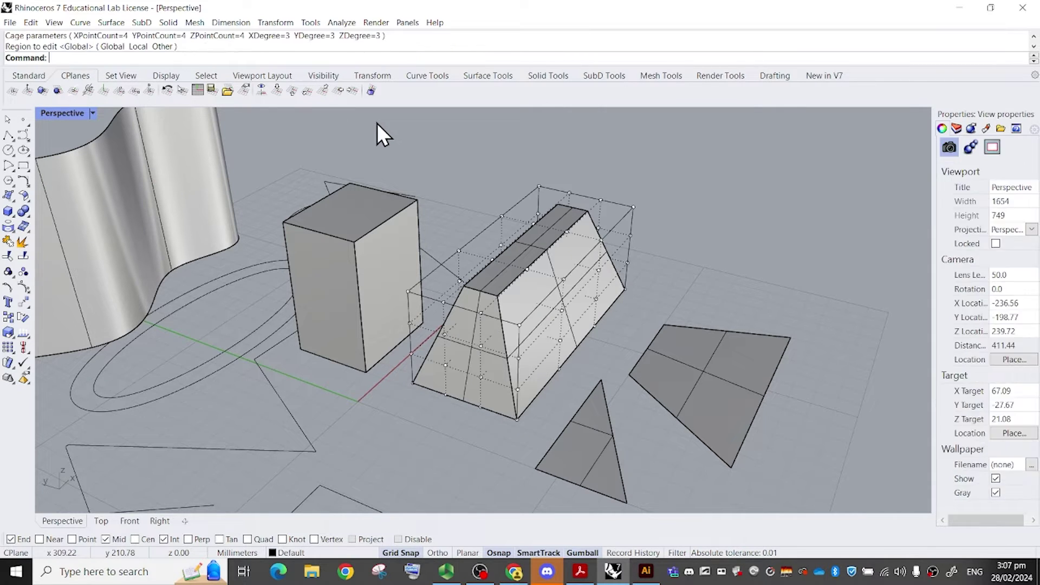
# Try raising a group of cage points along the top of the capped loft with the gumball, and undo the move.
pyautogui.moveTo(480, 200); pyautogui.dragTo(564, 151, button='right')
pyautogui.moveTo(518, 197); pyautogui.dragTo(553, 209)
pyautogui.scroll(8, 553, 206)
pyautogui.moveTo(584, 279); pyautogui.dragTo(585, 317, button='right')
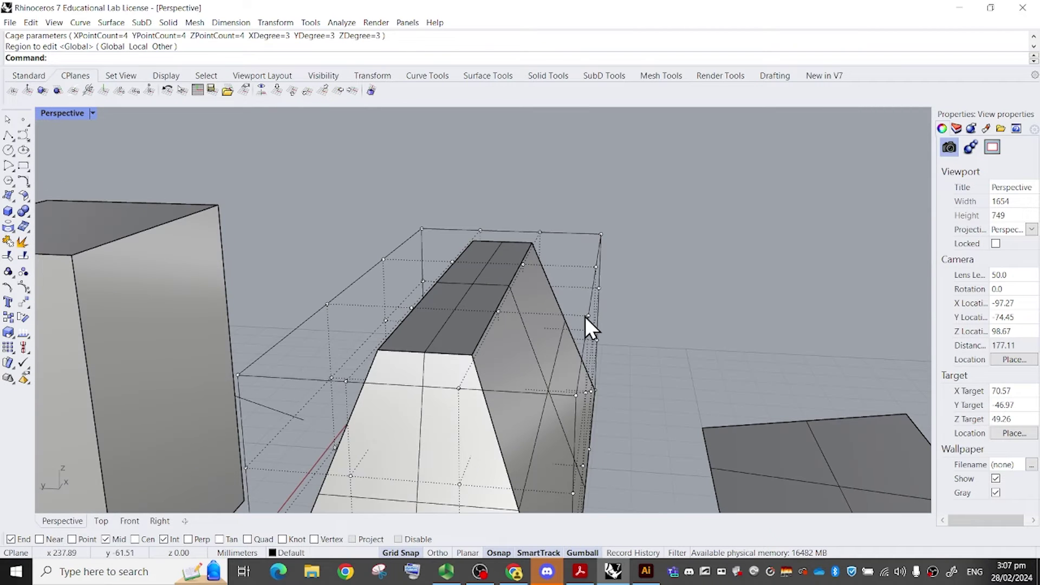
pyautogui.moveTo(652, 246); pyautogui.dragTo(643, 226, button='right')
pyautogui.moveTo(451, 234); pyautogui.dragTo(642, 360)
pyautogui.scroll(-5, 648, 310)
pyautogui.scroll(-3, 648, 311)
pyautogui.moveTo(648, 311); pyautogui.dragTo(599, 326, button='right')
pyautogui.moveTo(618, 301); pyautogui.dragTo(609, 205)
pyautogui.moveTo(609, 205); pyautogui.dragTo(628, 242, button='right')
pyautogui.hotkey('ctrl', 'z')
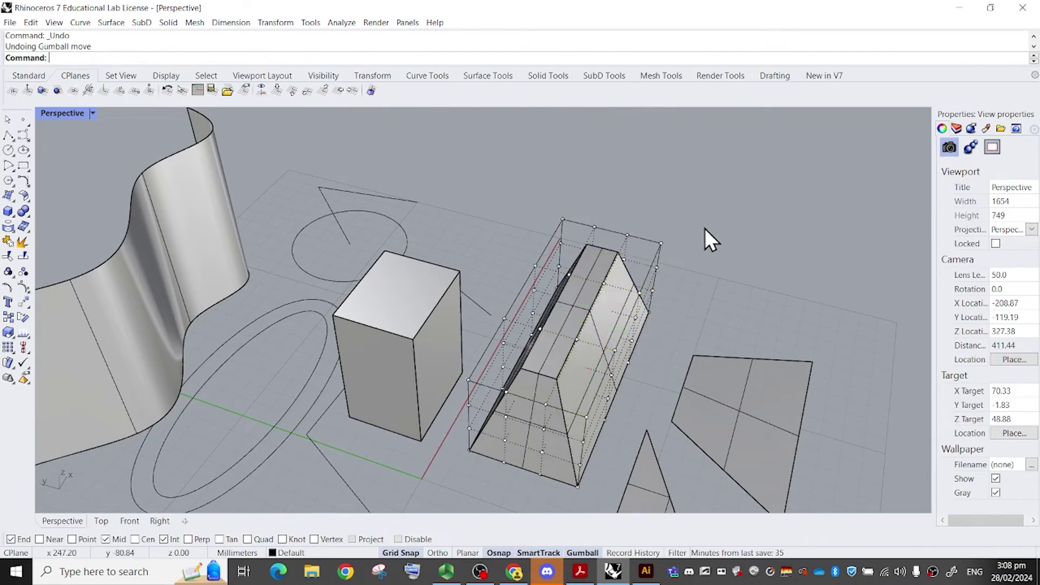
# Select three separate cage points around the loft's upper part, try moving them sideways with the gumball, and undo the move.
pyautogui.moveTo(704, 228); pyautogui.dragTo(570, 260, button='right')
pyautogui.scroll(5, 504, 323)
pyautogui.moveTo(504, 323); pyautogui.dragTo(486, 341, button='right')
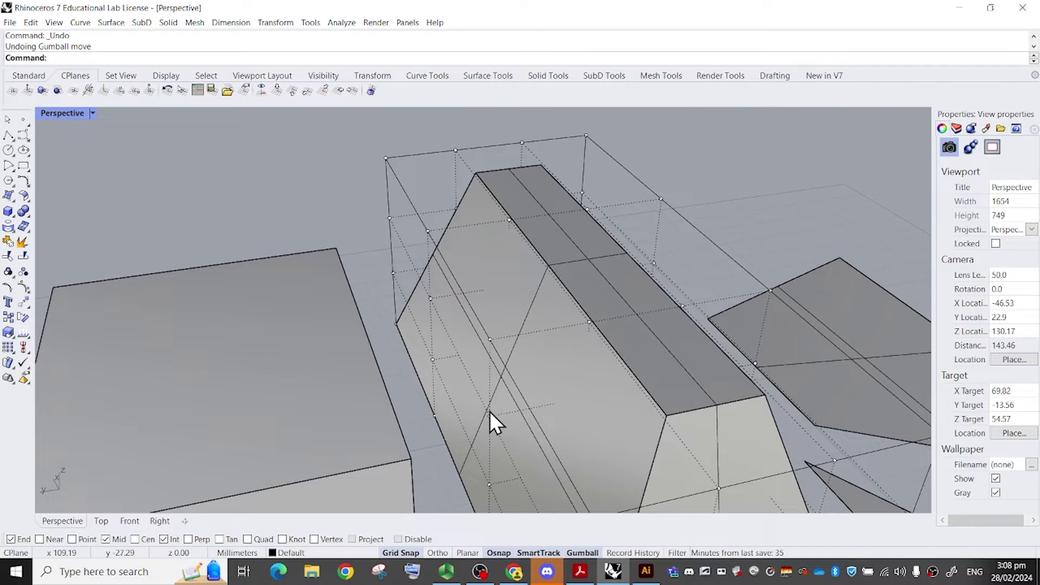
pyautogui.click(432, 299)
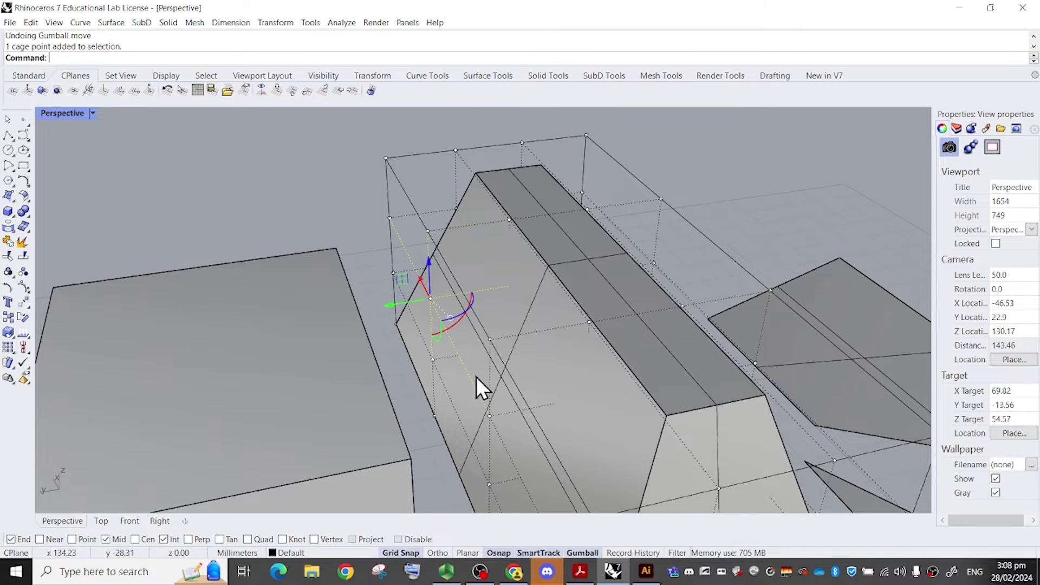
pyautogui.keyDown('shift'); pyautogui.click(588, 322); pyautogui.keyUp('shift')
pyautogui.keyDown('shift'); pyautogui.click(456, 152); pyautogui.keyUp('shift')
pyautogui.scroll(-10, 470, 158)
pyautogui.moveTo(516, 189); pyautogui.dragTo(628, 233, button='right')
pyautogui.moveTo(619, 311); pyautogui.dragTo(613, 263, button='right')
pyautogui.moveTo(614, 263); pyautogui.dragTo(503, 250)
pyautogui.moveTo(503, 251); pyautogui.dragTo(828, 239, button='right')
pyautogui.scroll(8, 336, 246)
pyautogui.moveTo(336, 245); pyautogui.dragTo(551, 264, button='right')
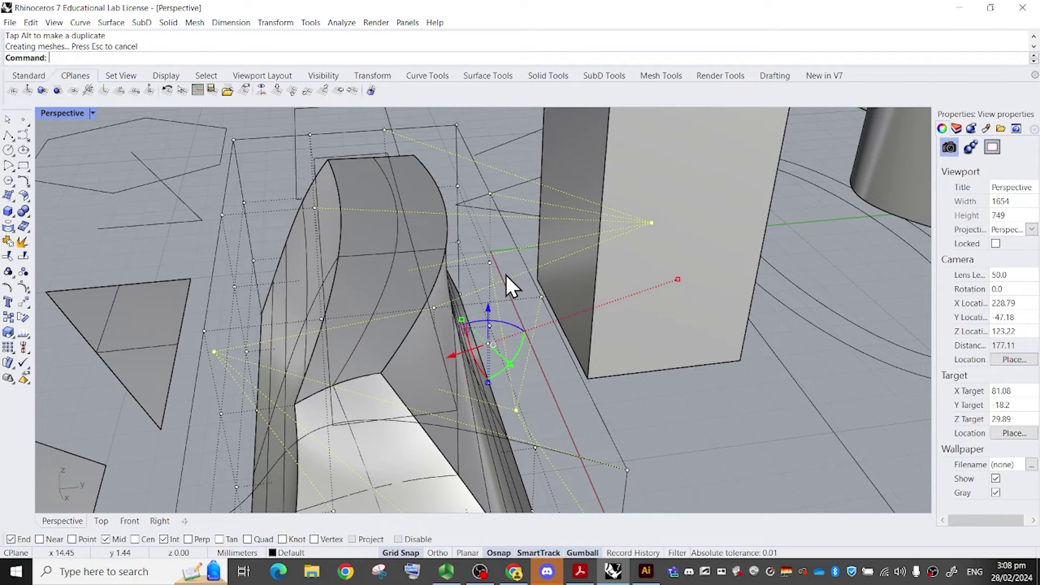
pyautogui.scroll(-3, 506, 275)
pyautogui.moveTo(506, 275); pyautogui.dragTo(494, 275, button='right')
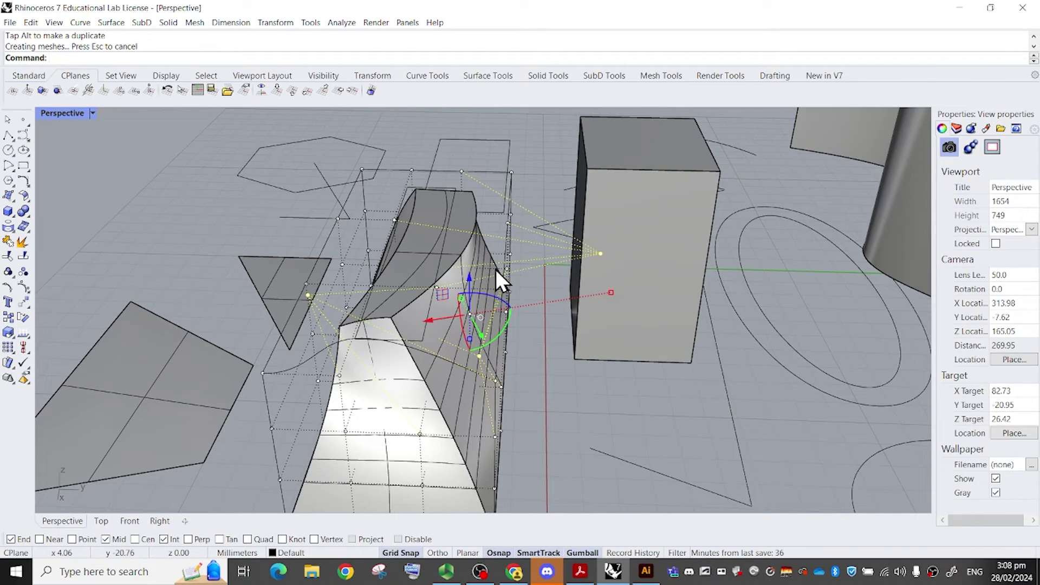
pyautogui.hotkey('ctrl', 'z')
# Try moving the three selected cage points straight upward with the gumball, and undo the move.
pyautogui.scroll(-6, 483, 271)
pyautogui.moveTo(454, 246); pyautogui.dragTo(449, 139)
pyautogui.moveTo(449, 139); pyautogui.dragTo(677, 293, button='right')
pyautogui.hotkey('ctrl', 'z')
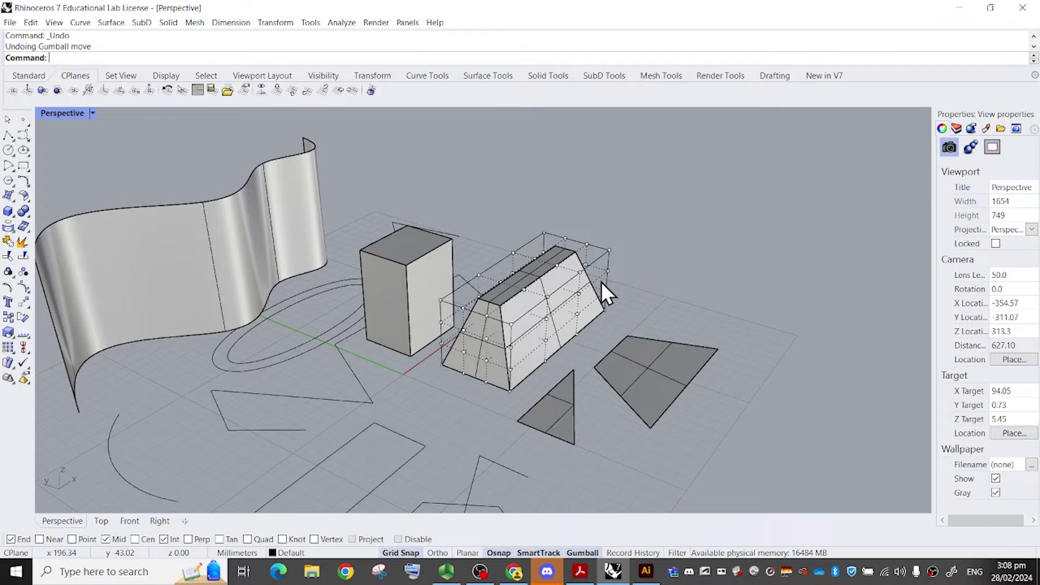
# Undo the CageEdit operation to remove the control cage from the capped loft.
pyautogui.moveTo(600, 282); pyautogui.dragTo(599, 221, button='right')
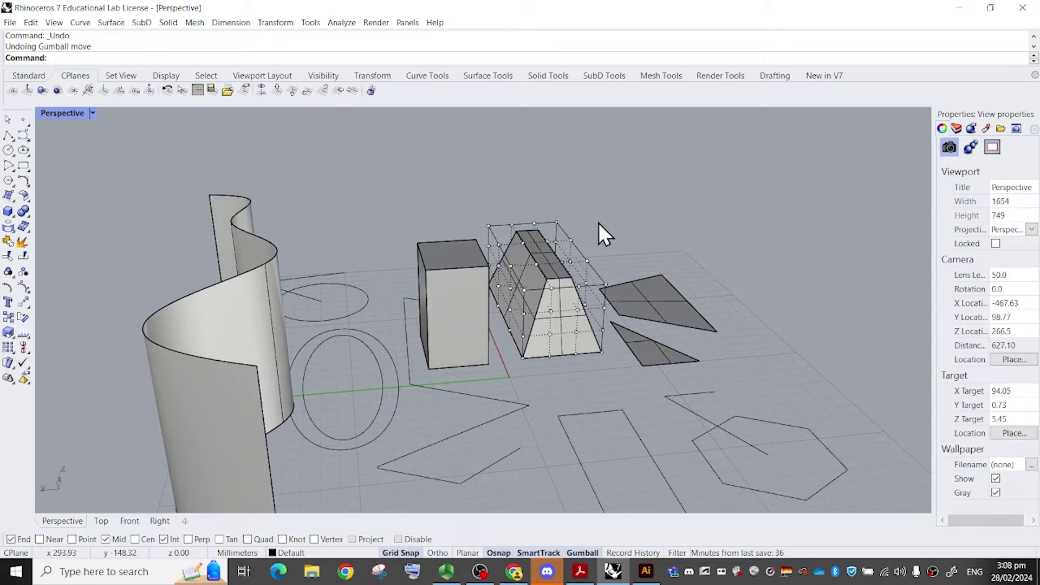
pyautogui.hotkey('ctrl', 'z')
pyautogui.moveTo(599, 223); pyautogui.dragTo(536, 219, button='right')
pyautogui.scroll(-2, 480, 283)
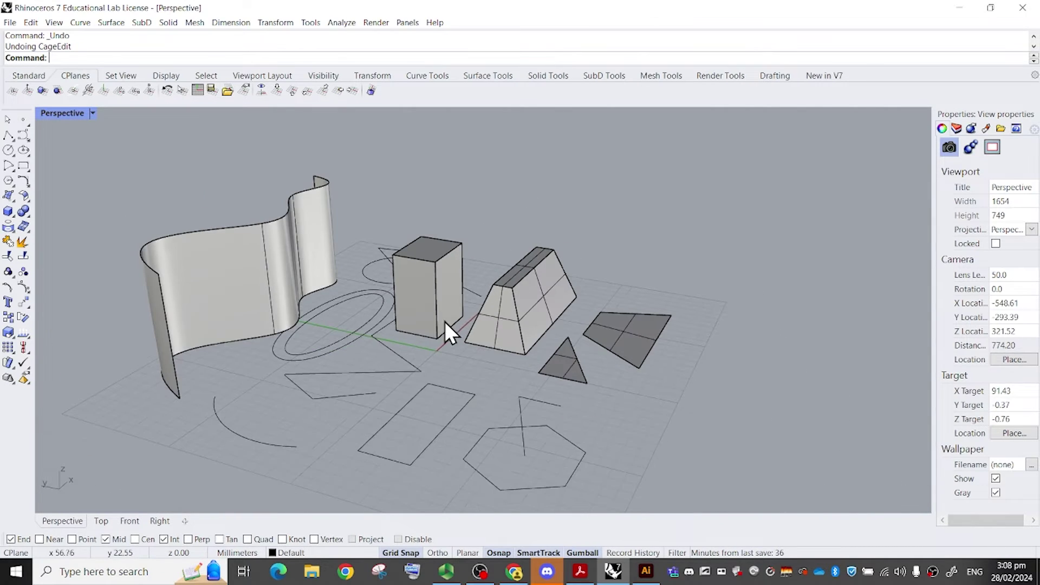
# Start the Pipe command with the long upper polysurface edge of the capped loft as its rail.
pyautogui.moveTo(291, 415); pyautogui.dragTo(274, 447, button='right')
pyautogui.scroll(6, 274, 447)
pyautogui.click(488, 278)
pyautogui.click(470, 278)
pyautogui.write('pipe')
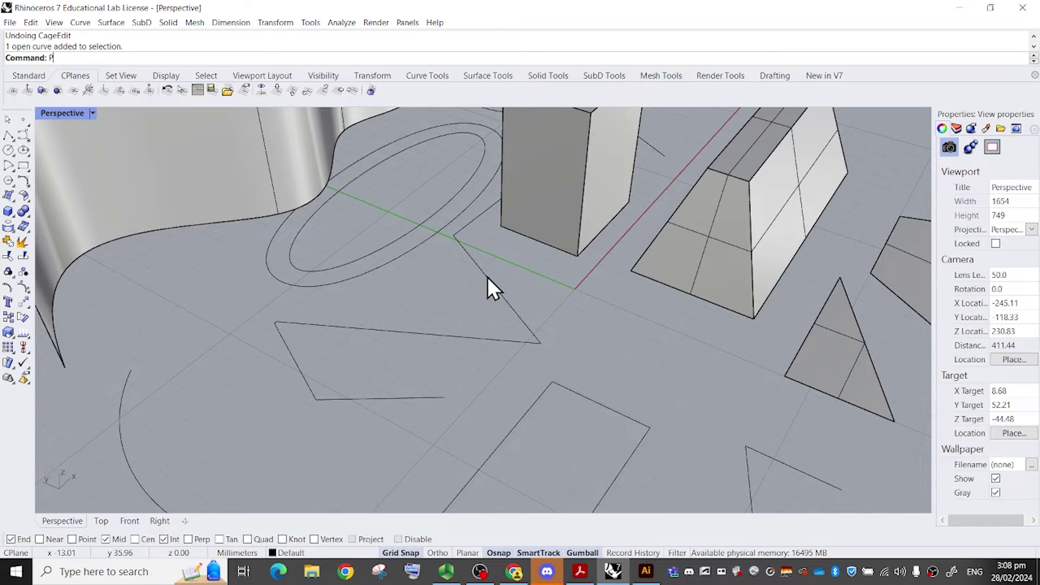
pyautogui.press('Return')
pyautogui.scroll(-2, 482, 262)
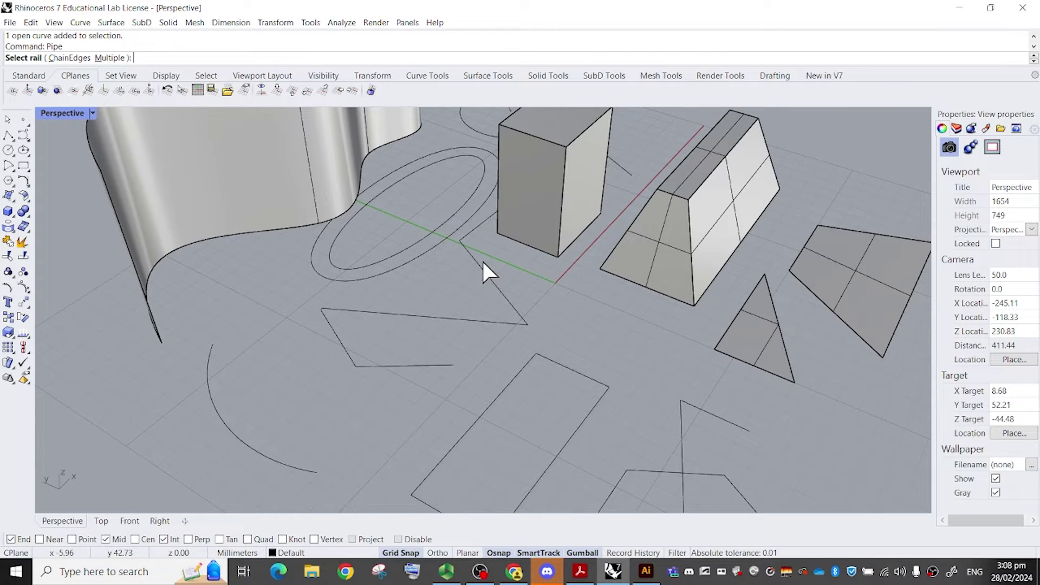
pyautogui.scroll(-3, 479, 261)
pyautogui.scroll(5, 358, 314)
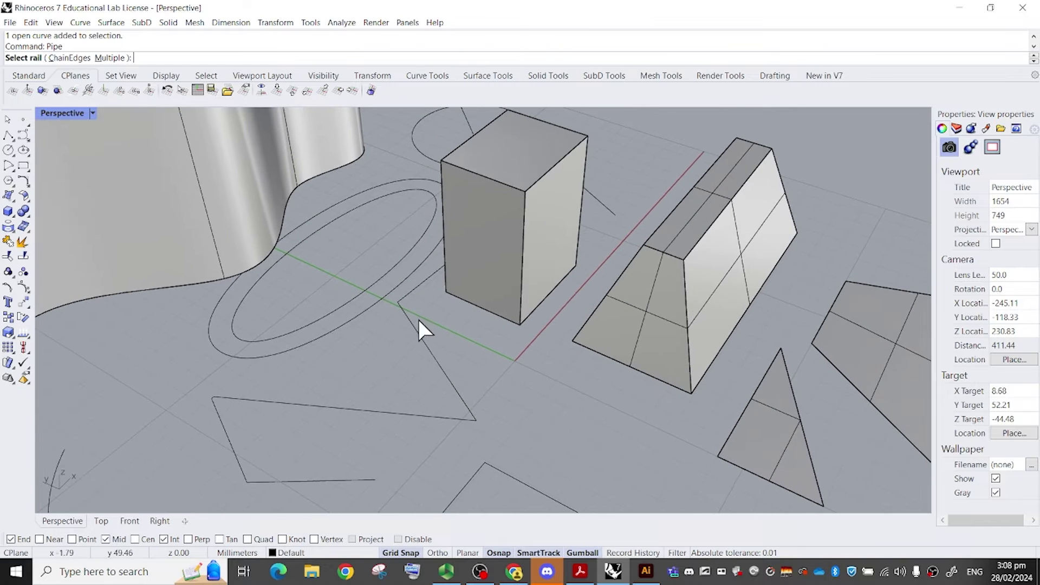
pyautogui.click(711, 226)
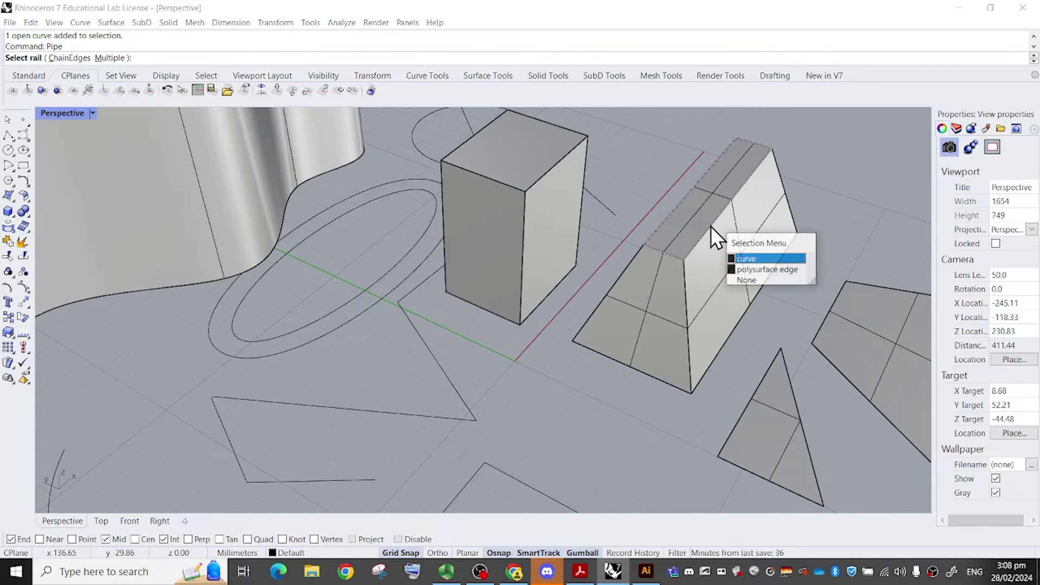
pyautogui.click(752, 274)
pyautogui.keyDown('shift'); pyautogui.moveTo(782, 271); pyautogui.dragTo(660, 302, button='right'); pyautogui.keyUp('shift')
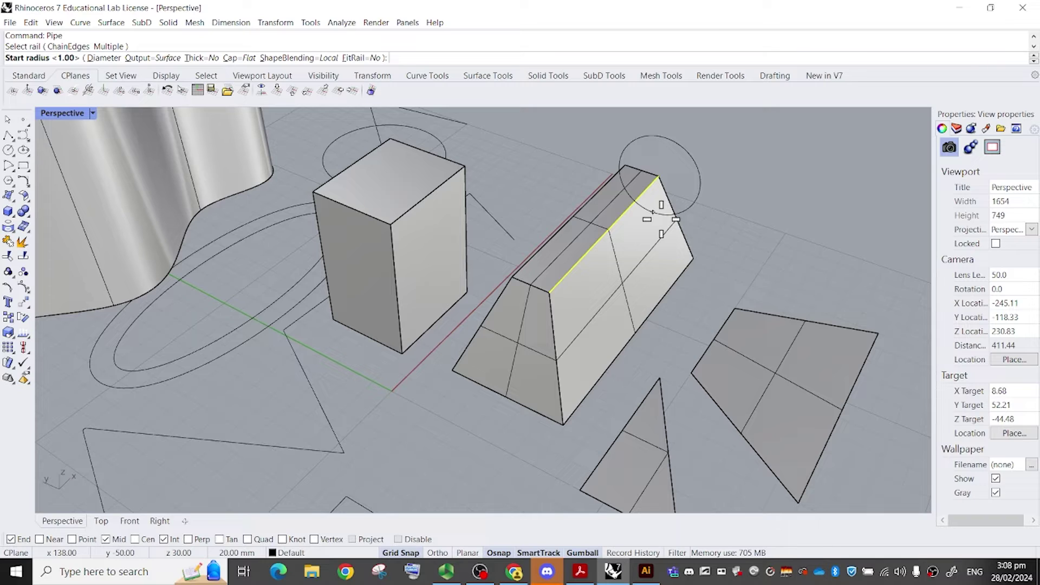
# Pipe the selected long upper edge of the tapered solid with a radius of 5 mm at both ends and flat caps.
pyautogui.write('5')
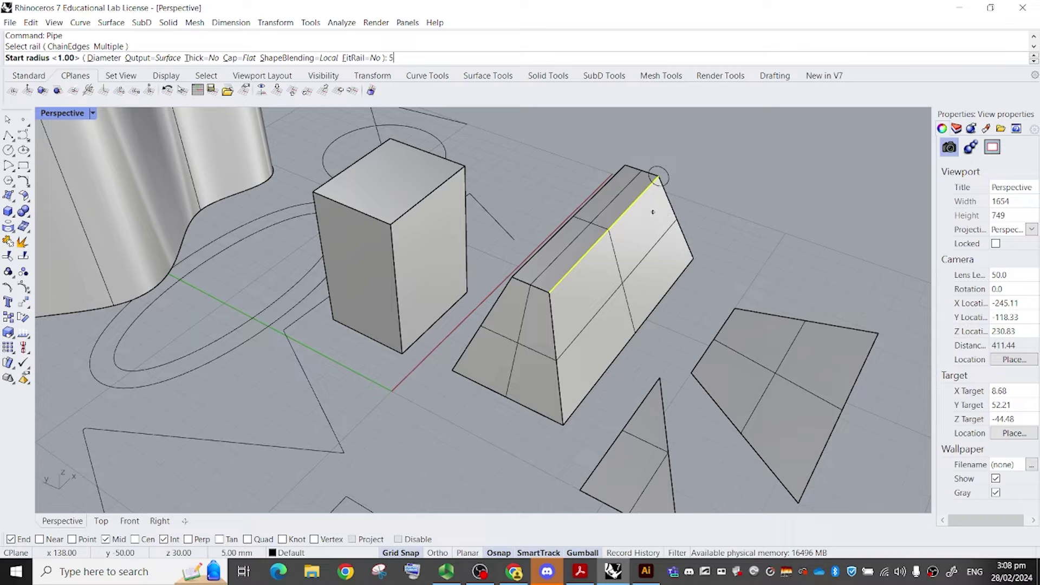
pyautogui.press('Return')
pyautogui.press('Return')
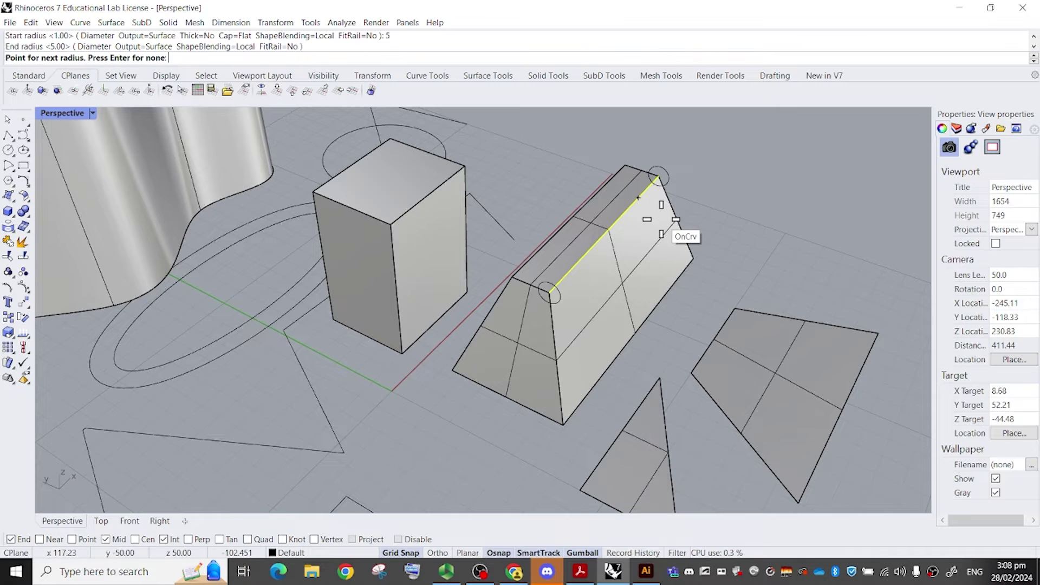
pyautogui.press('Return')
pyautogui.scroll(5, 662, 219)
pyautogui.scroll(-5, 548, 206)
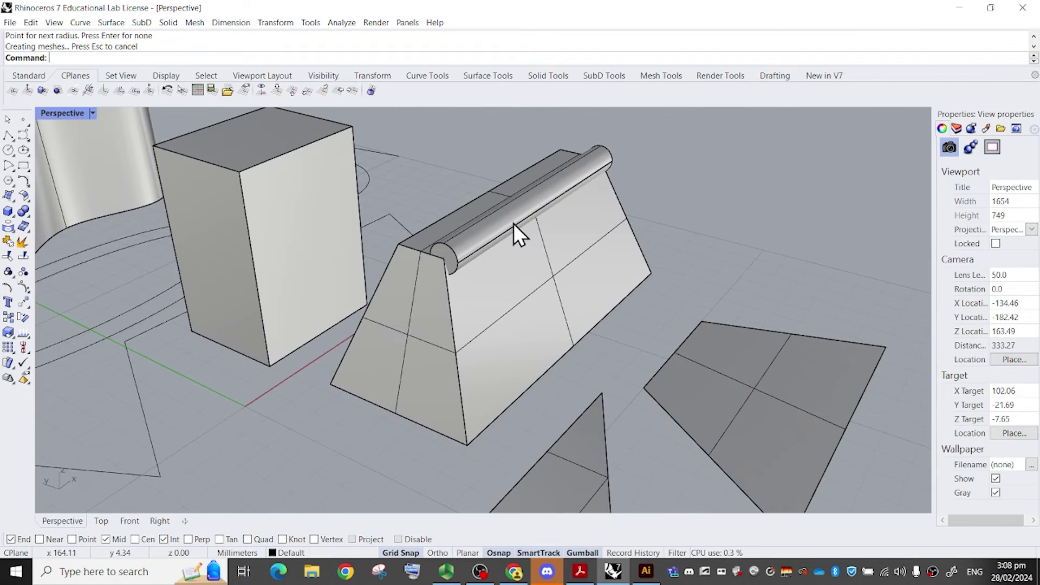
pyautogui.click(497, 221)
pyautogui.click(792, 186)
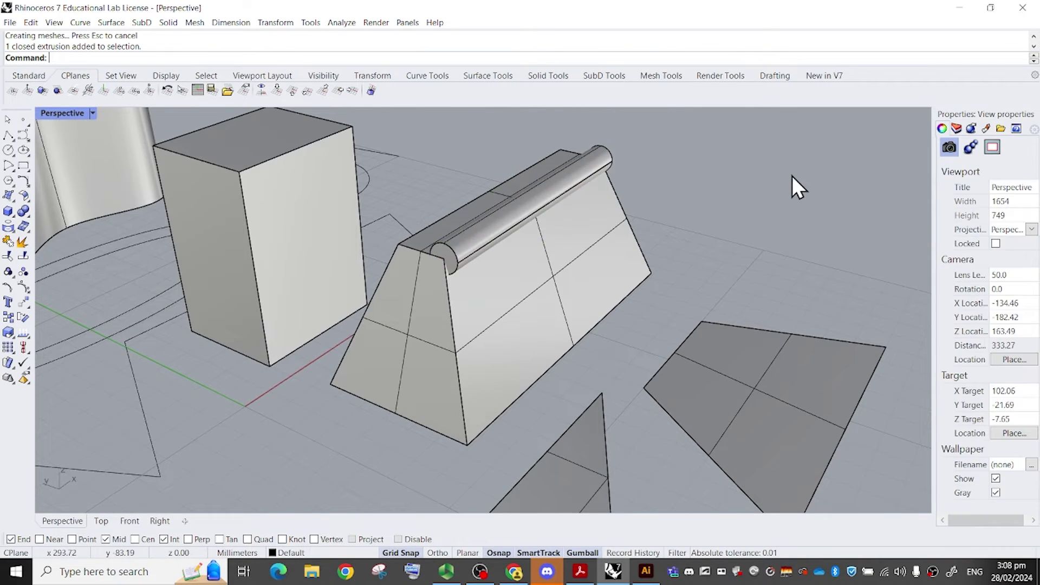
# Pipe the open arc curve with a start radius of 15 mm, an end radius of 4 mm and flat caps.
pyautogui.moveTo(792, 186); pyautogui.dragTo(415, 278, button='right')
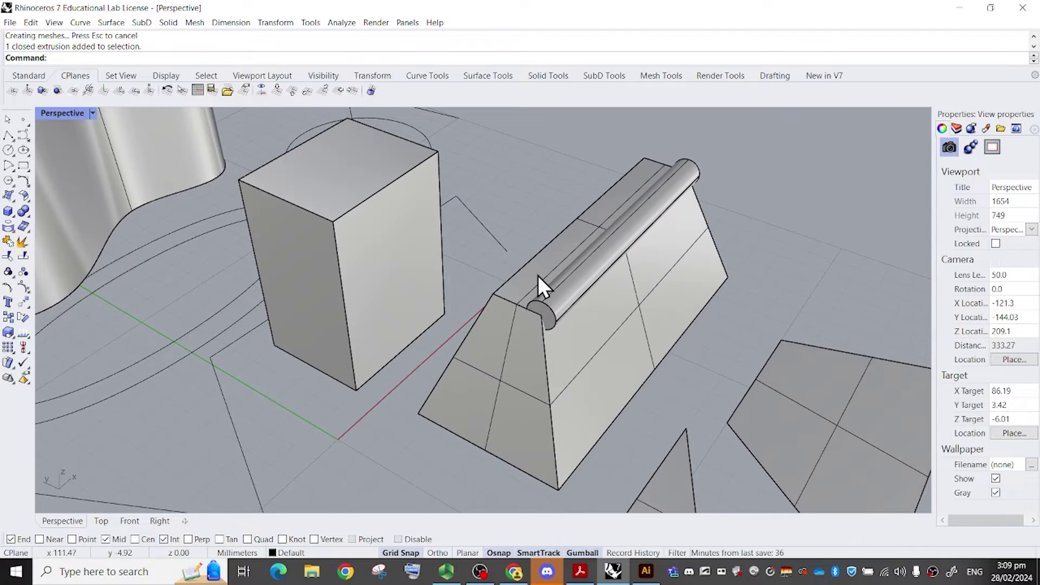
pyautogui.keyDown('shift'); pyautogui.moveTo(536, 278); pyautogui.dragTo(678, 213, button='right'); pyautogui.keyUp('shift')
pyautogui.scroll(-4, 403, 336)
pyautogui.moveTo(403, 336); pyautogui.dragTo(355, 390, button='right')
pyautogui.keyDown('shift'); pyautogui.moveTo(355, 390); pyautogui.dragTo(513, 227, button='right'); pyautogui.keyUp('shift')
pyautogui.moveTo(411, 323); pyautogui.dragTo(373, 259)
pyautogui.click(391, 177)
pyautogui.write('Pipe')
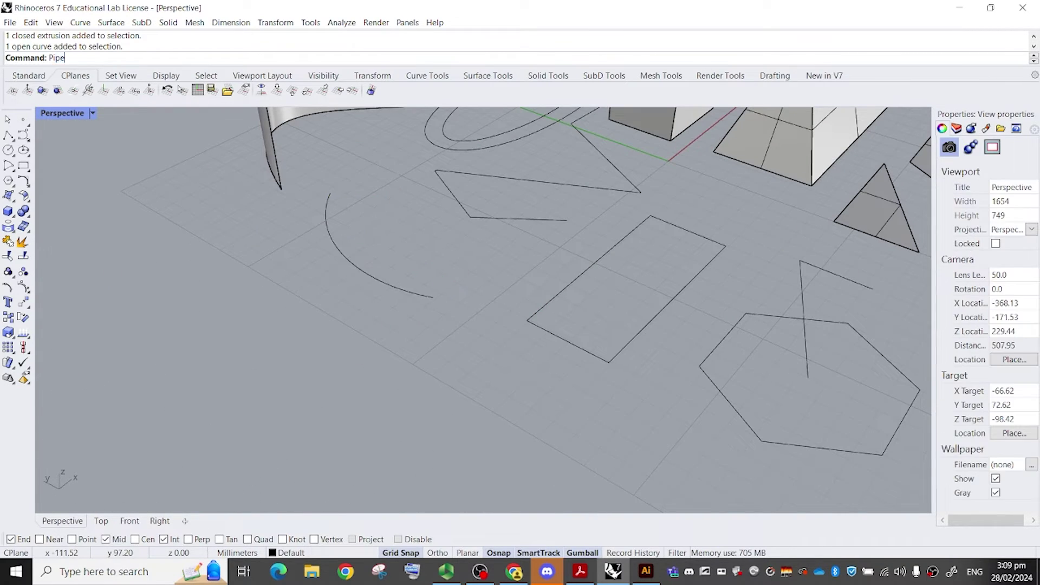
pyautogui.press('Return')
pyautogui.scroll(4, 390, 187)
pyautogui.moveTo(327, 337); pyautogui.dragTo(228, 283)
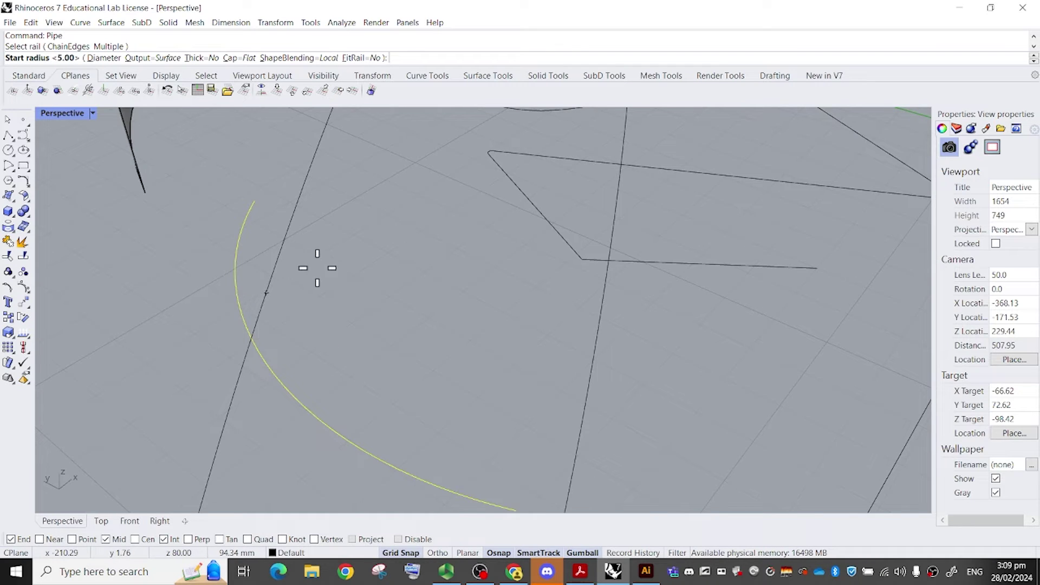
pyautogui.moveTo(318, 267); pyautogui.dragTo(349, 232, button='right')
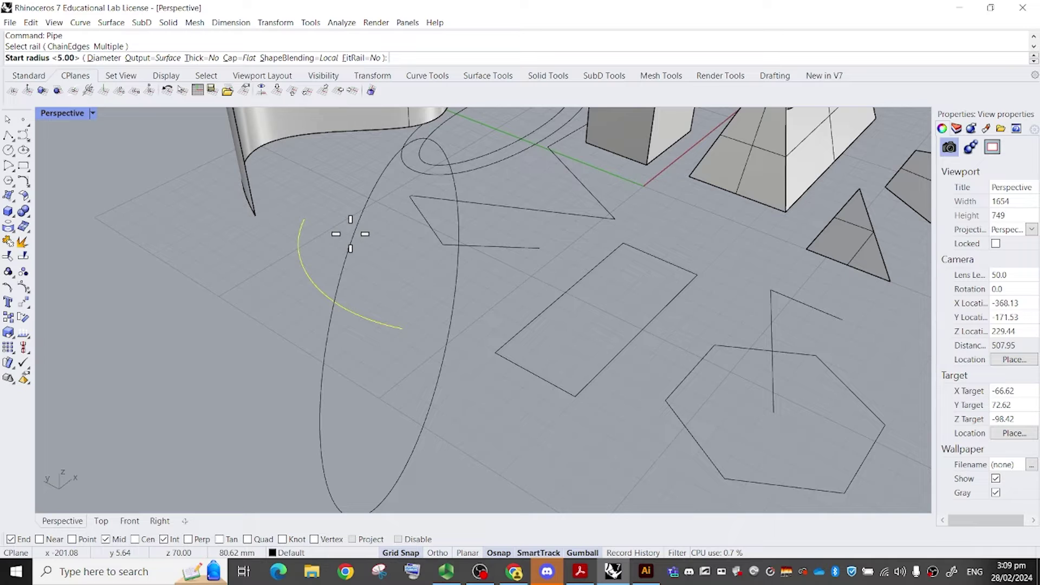
pyautogui.write('15')
pyautogui.press('Return')
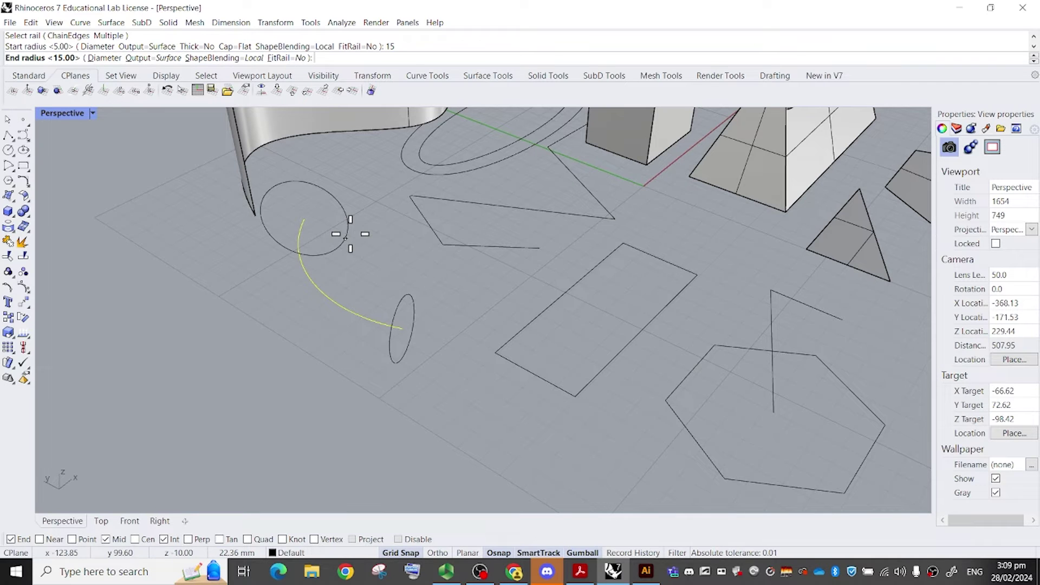
pyautogui.write('4')
pyautogui.press('Return')
pyautogui.press('Return')
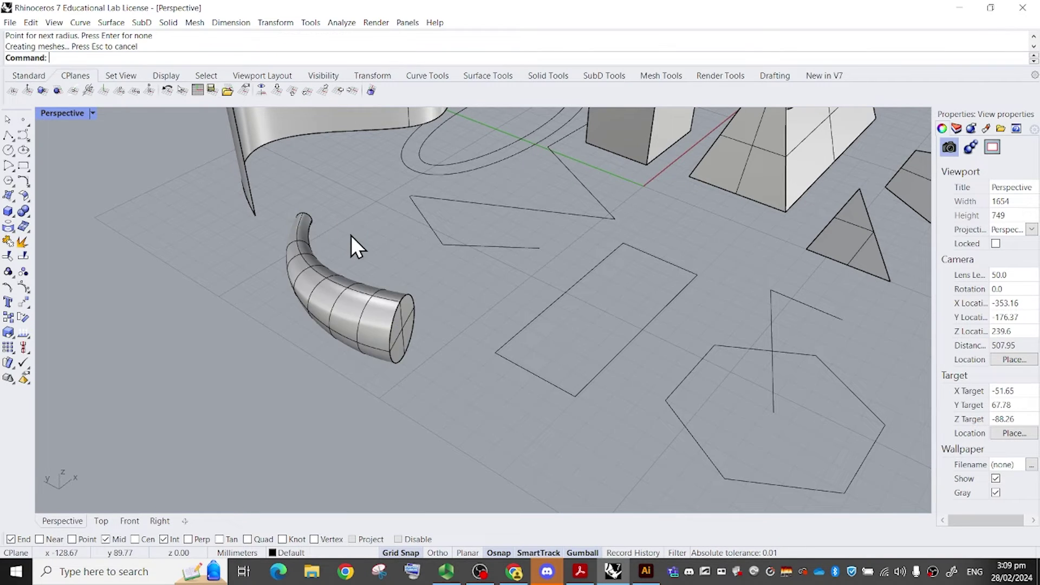
pyautogui.moveTo(350, 235); pyautogui.dragTo(376, 277, button='right')
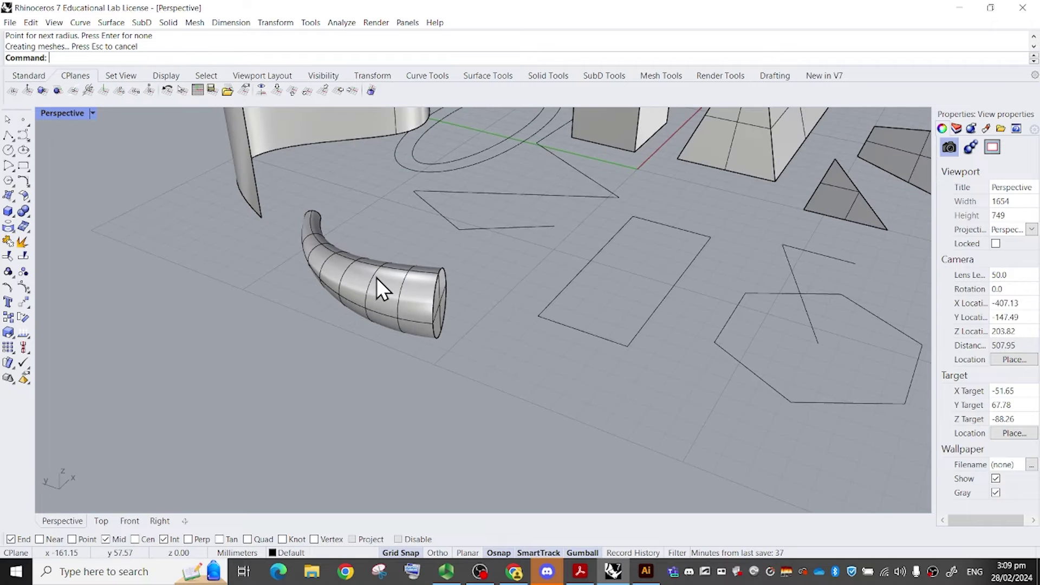
# Delete the tapered pipe around the arc, leaving only its rail curve.
pyautogui.click(376, 277)
pyautogui.click(401, 252)
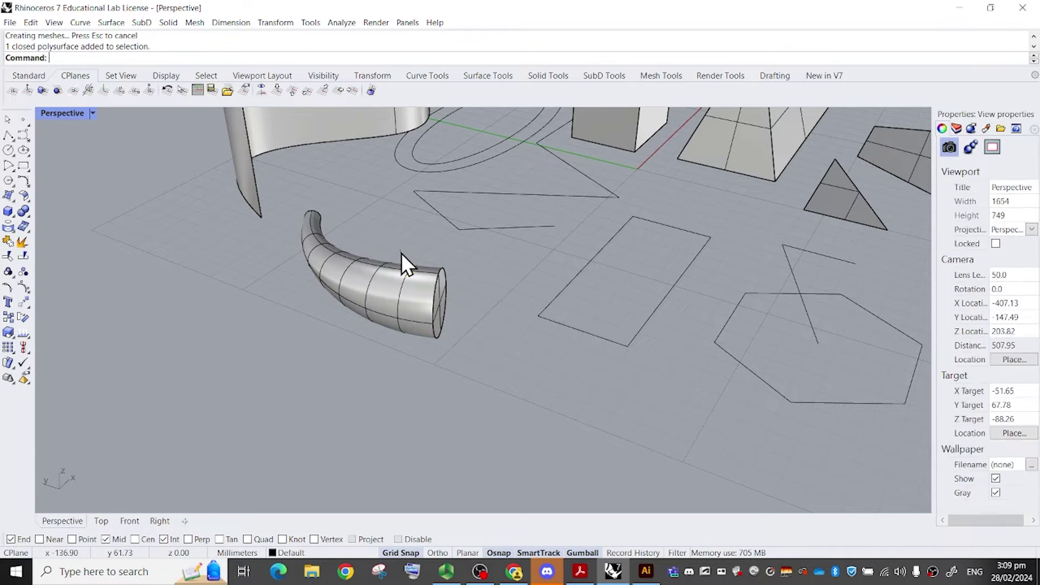
pyautogui.click(382, 283)
pyautogui.press('Delete')
pyautogui.moveTo(422, 246); pyautogui.dragTo(261, 289)
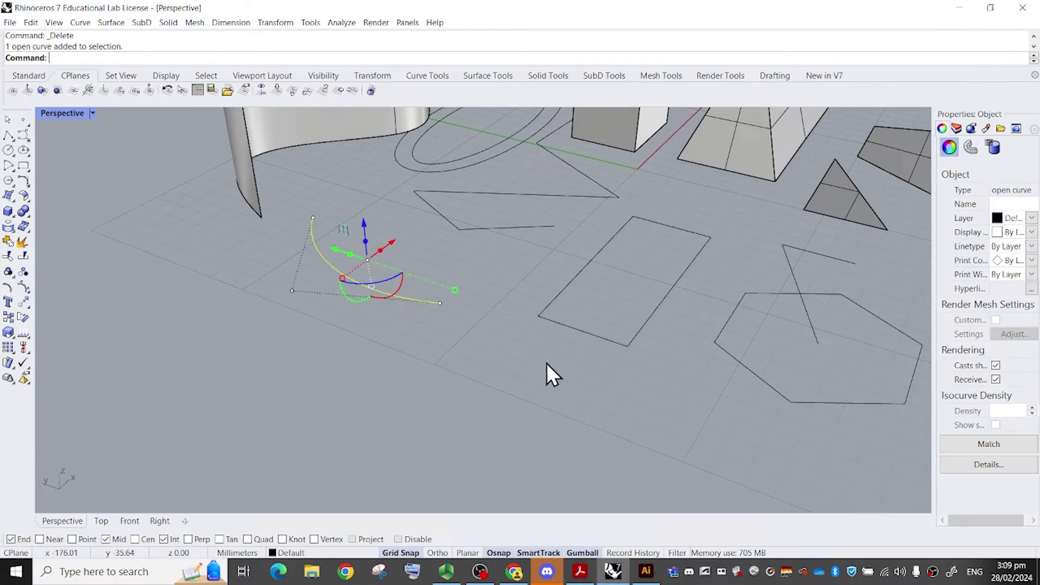
pyautogui.click(546, 363)
pyautogui.moveTo(402, 303); pyautogui.dragTo(440, 336, button='right')
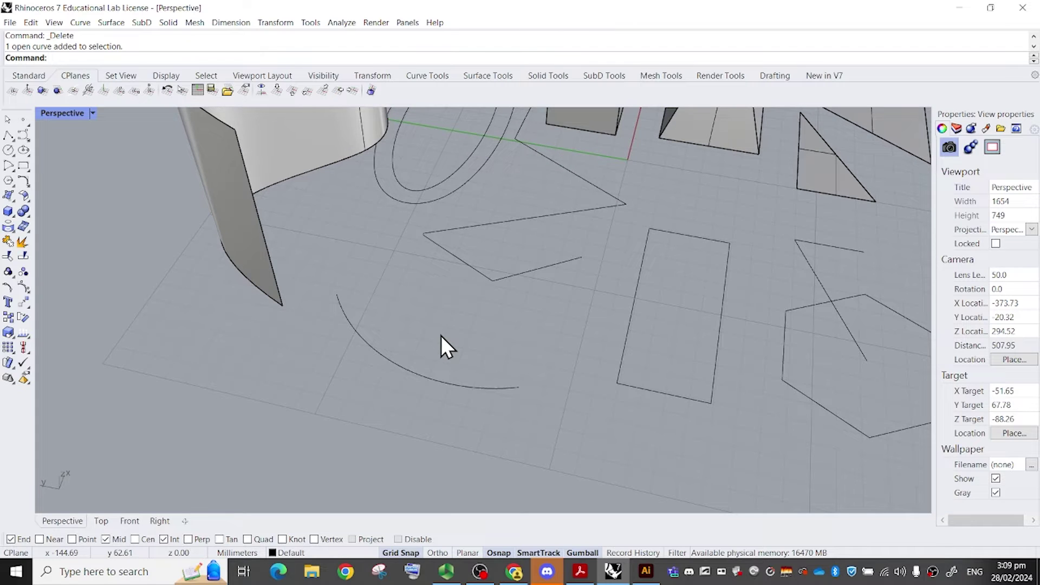
pyautogui.moveTo(441, 336); pyautogui.dragTo(372, 284, button='right')
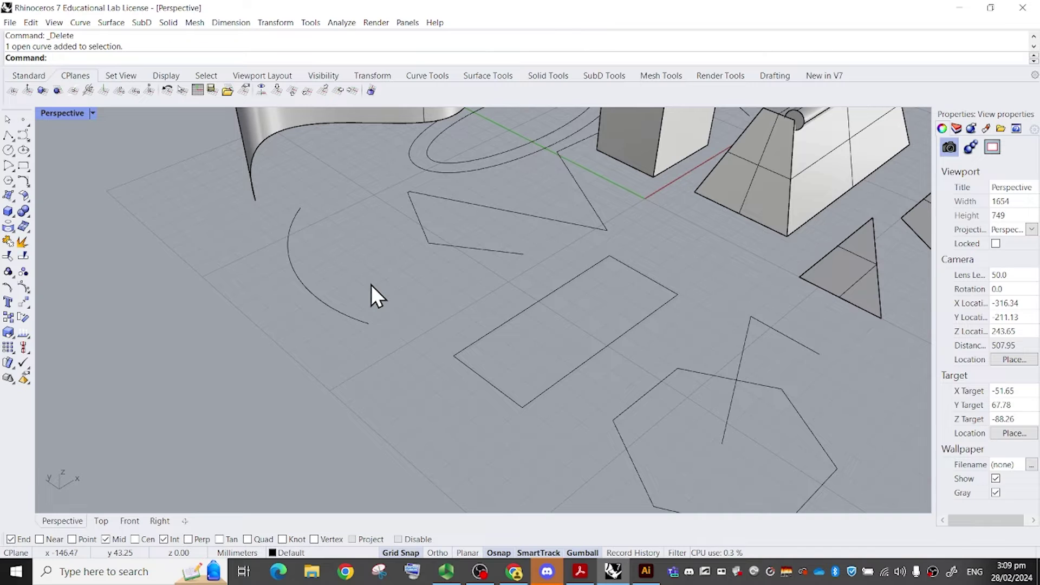
pyautogui.moveTo(301, 241); pyautogui.dragTo(281, 230, button='right')
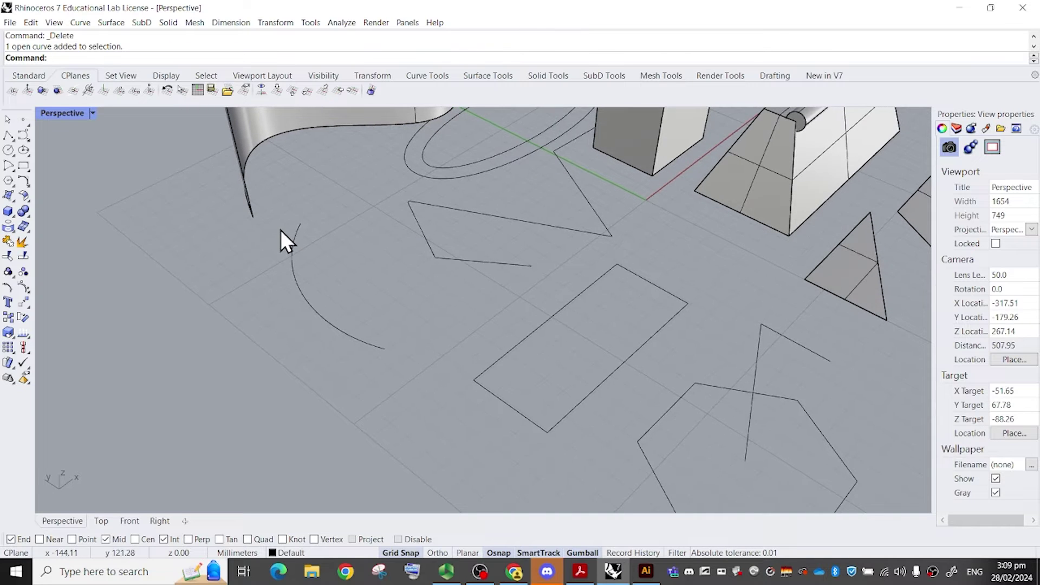
pyautogui.write('Sweep1')
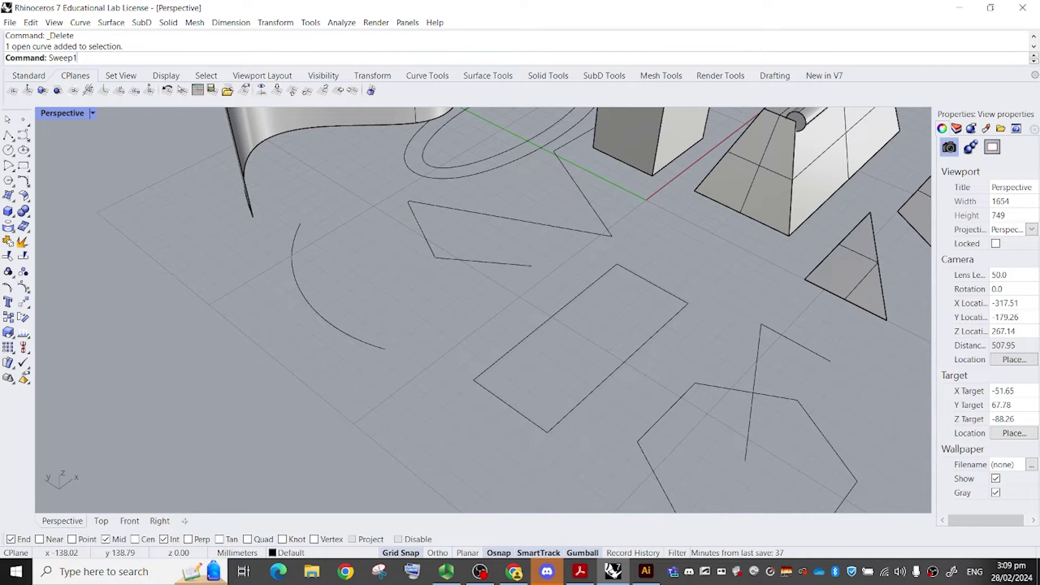
pyautogui.press('Escape')
# Draw a small closed freeform curve with four control points on the ground plane, beside the inner side of the arc.
pyautogui.moveTo(447, 254); pyautogui.dragTo(366, 256, button='right')
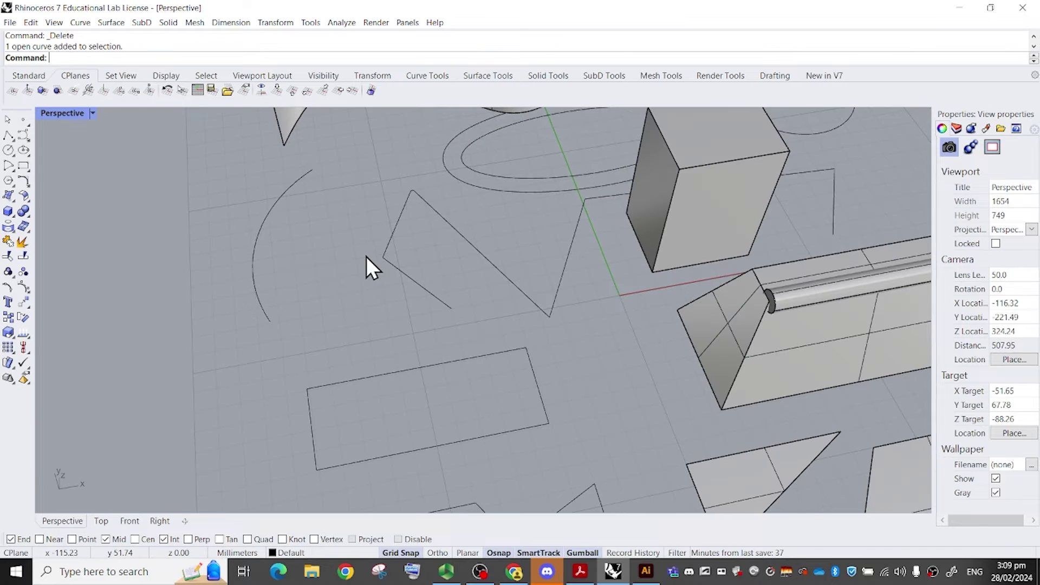
pyautogui.moveTo(295, 258); pyautogui.dragTo(235, 225)
pyautogui.click(375, 189)
pyautogui.keyDown('shift'); pyautogui.moveTo(373, 204); pyautogui.dragTo(407, 193, button='right'); pyautogui.keyUp('shift')
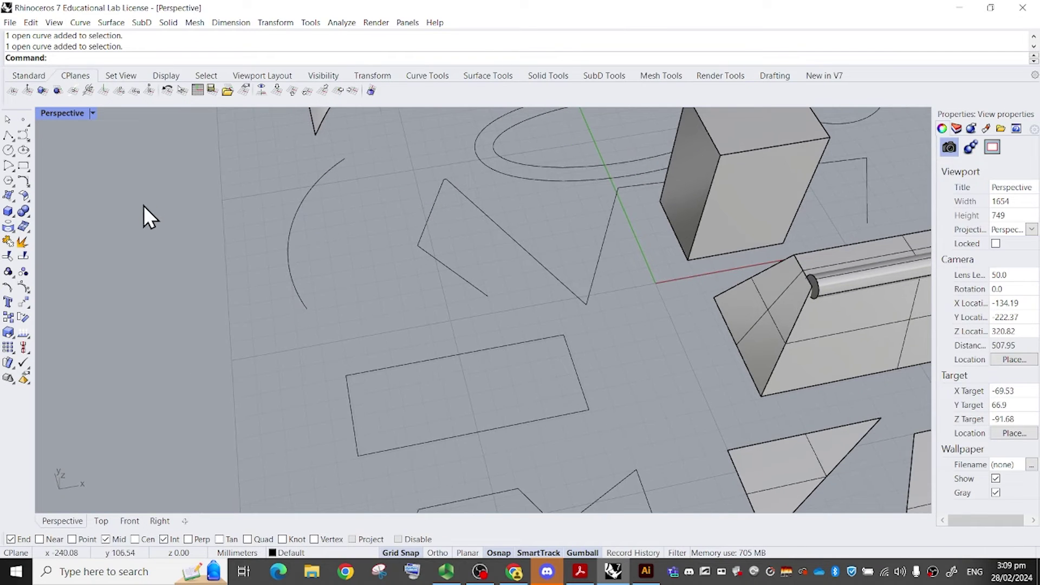
pyautogui.click(24, 133)
pyautogui.scroll(3, 348, 279)
pyautogui.click(359, 293)
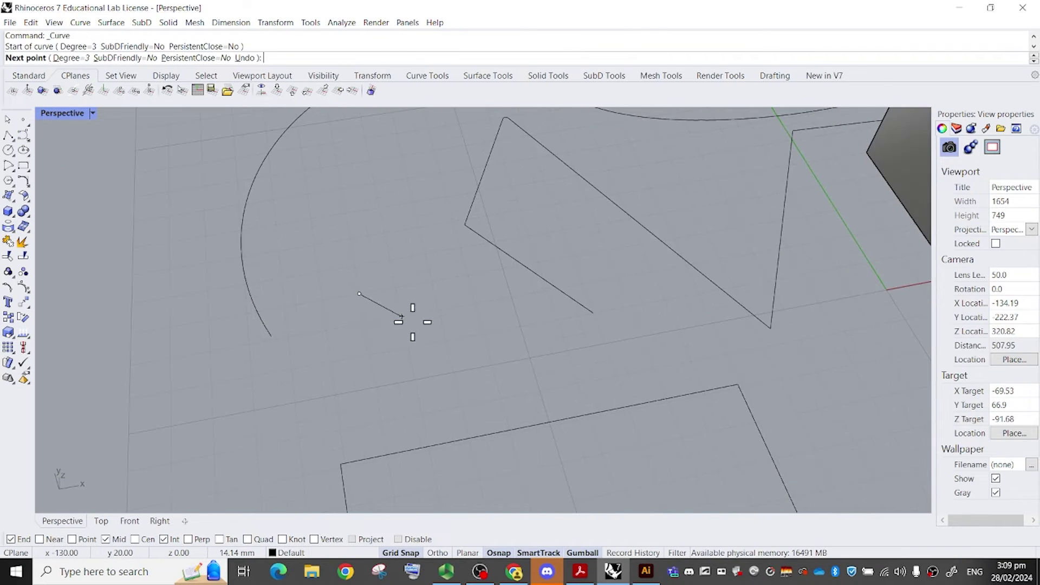
pyautogui.click(401, 316)
pyautogui.click(387, 211)
pyautogui.click(320, 269)
pyautogui.click(356, 295)
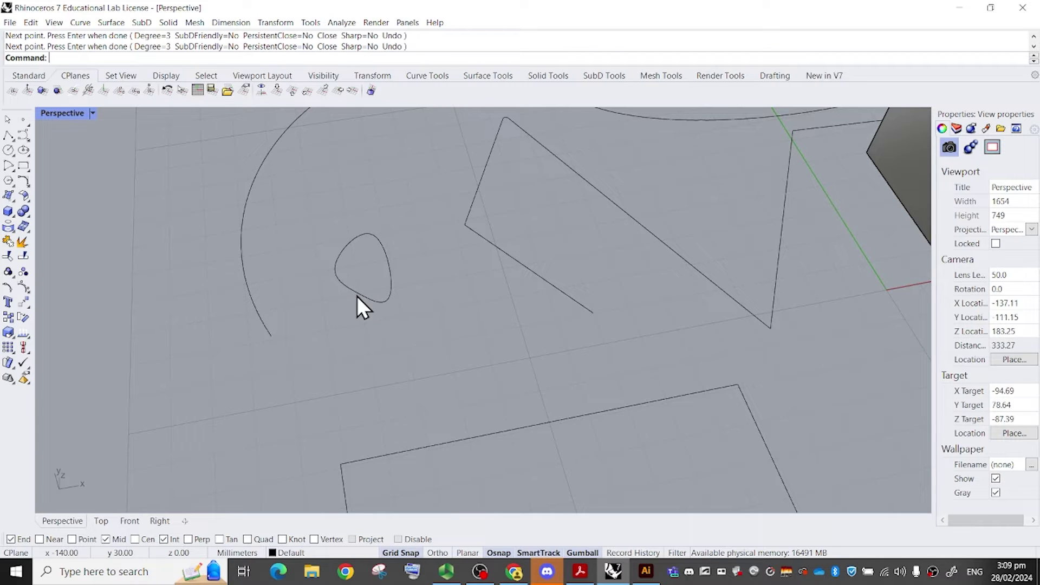
# Rotate the small closed curve about its red axis so that it stands upright.
pyautogui.click(387, 297)
pyautogui.click(378, 256)
pyautogui.moveTo(378, 256); pyautogui.dragTo(506, 311, button='right')
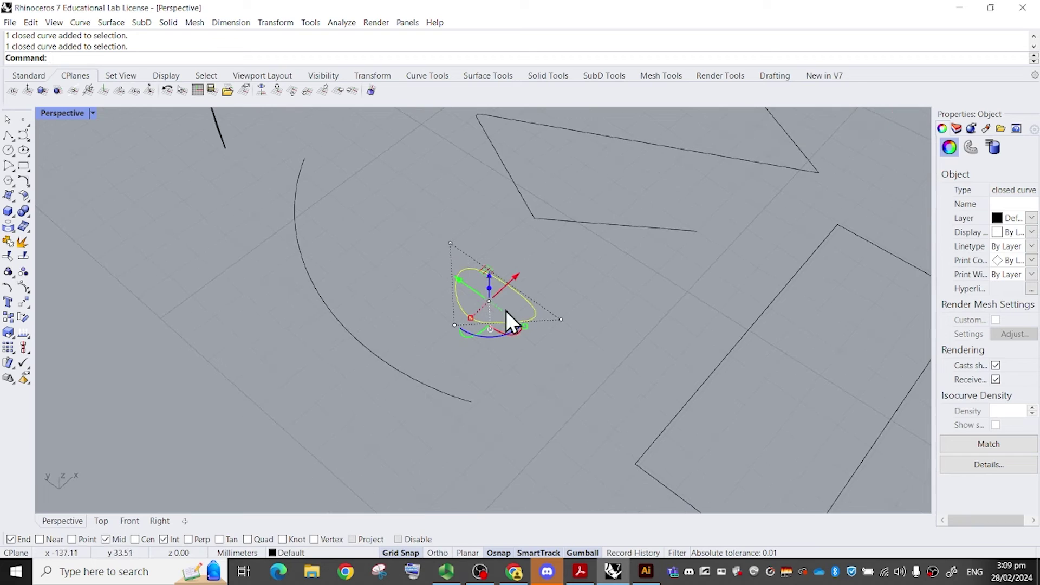
pyautogui.moveTo(520, 336); pyautogui.dragTo(545, 288)
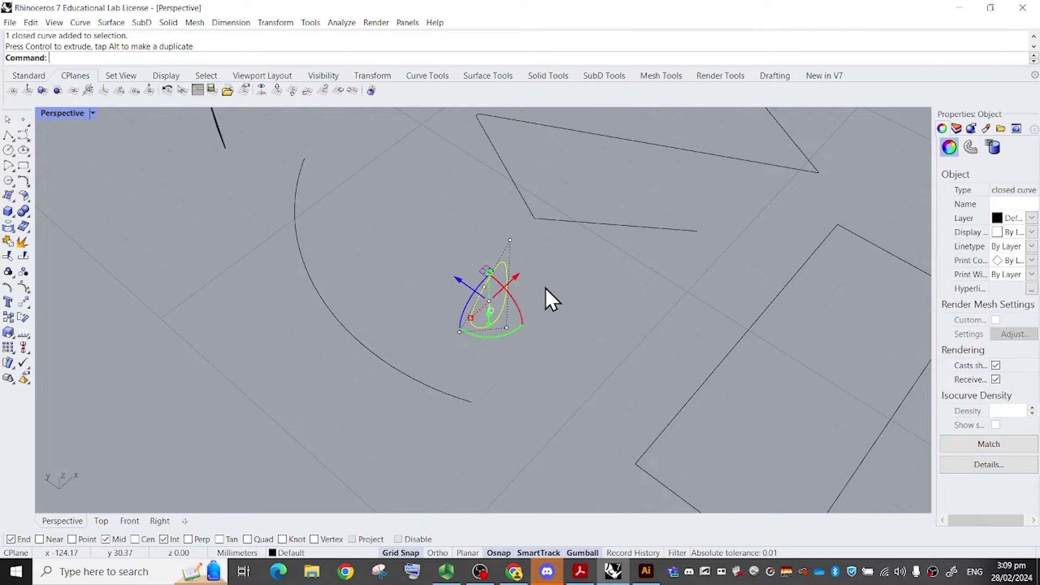
# Move the upright closed curve from its midpoint snap onto the near endpoint of the arc.
pyautogui.write('Move')
pyautogui.press('Return')
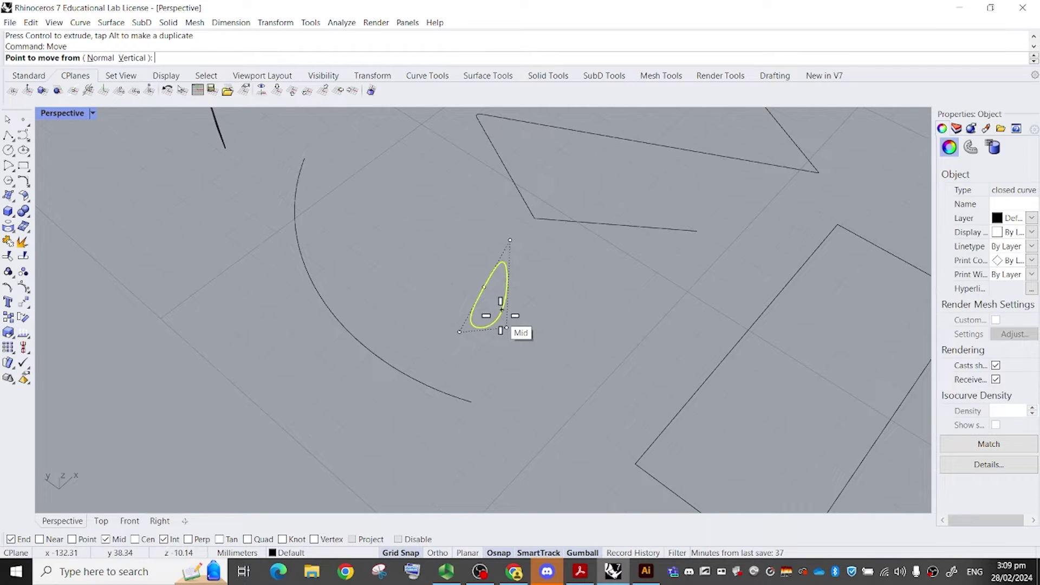
pyautogui.click(500, 313)
pyautogui.click(472, 403)
pyautogui.click(558, 377)
# Create a one-rail sweep with the arc as the rail and the upright closed curve as the shape.
pyautogui.moveTo(558, 378); pyautogui.dragTo(469, 357, button='right')
pyautogui.keyDown('shift'); pyautogui.moveTo(469, 358); pyautogui.dragTo(531, 266, button='right'); pyautogui.keyUp('shift')
pyautogui.write('Sweep1')
pyautogui.press('Return')
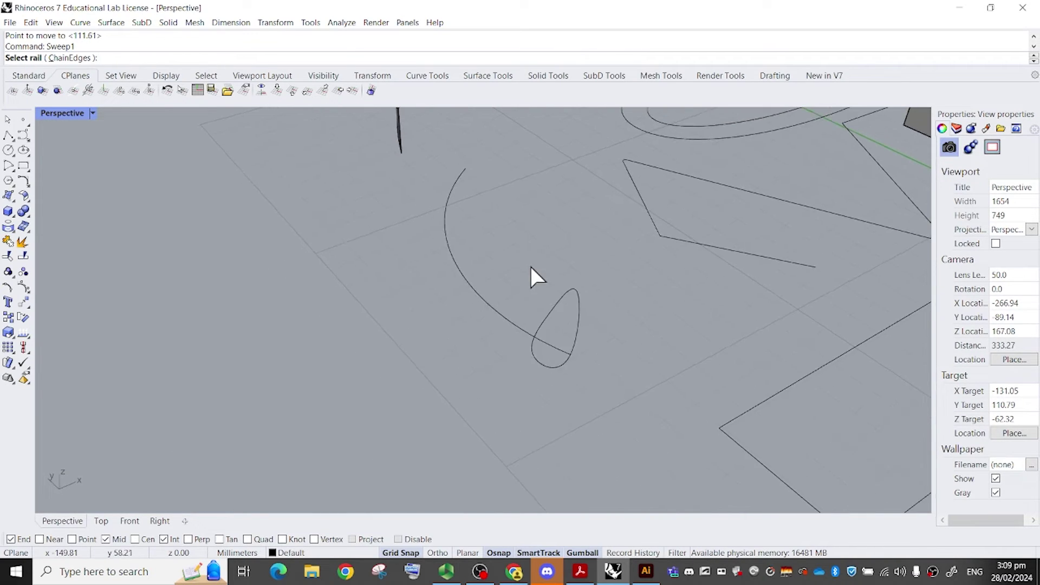
pyautogui.moveTo(514, 249); pyautogui.dragTo(428, 213)
pyautogui.moveTo(427, 213); pyautogui.dragTo(578, 223, button='right')
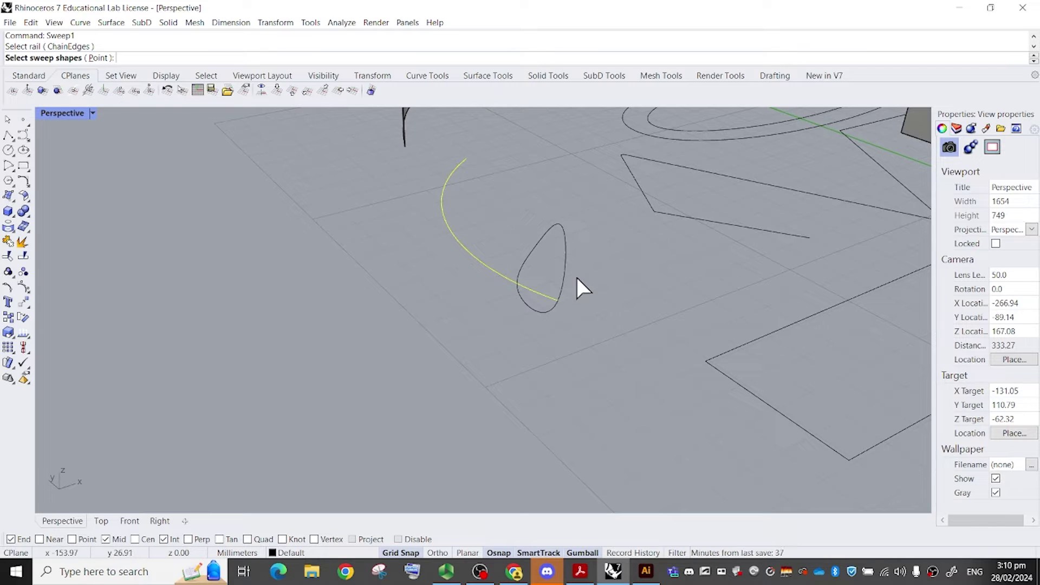
pyautogui.click(555, 226)
pyautogui.moveTo(553, 232); pyautogui.dragTo(585, 255, button='right')
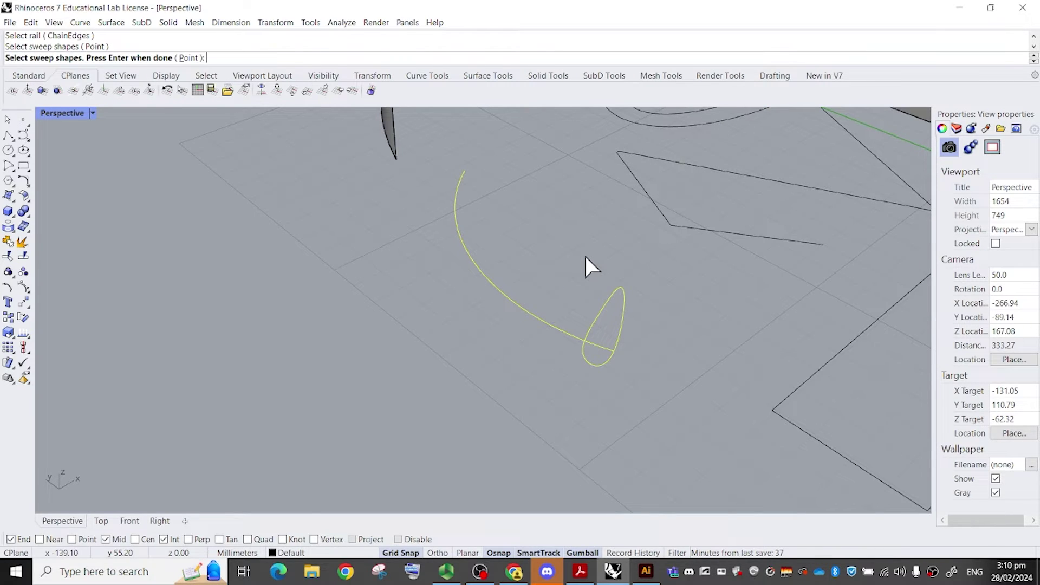
pyautogui.press('Return')
pyautogui.press('Return')
pyautogui.click(525, 416)
pyautogui.moveTo(525, 416); pyautogui.dragTo(571, 259, button='right')
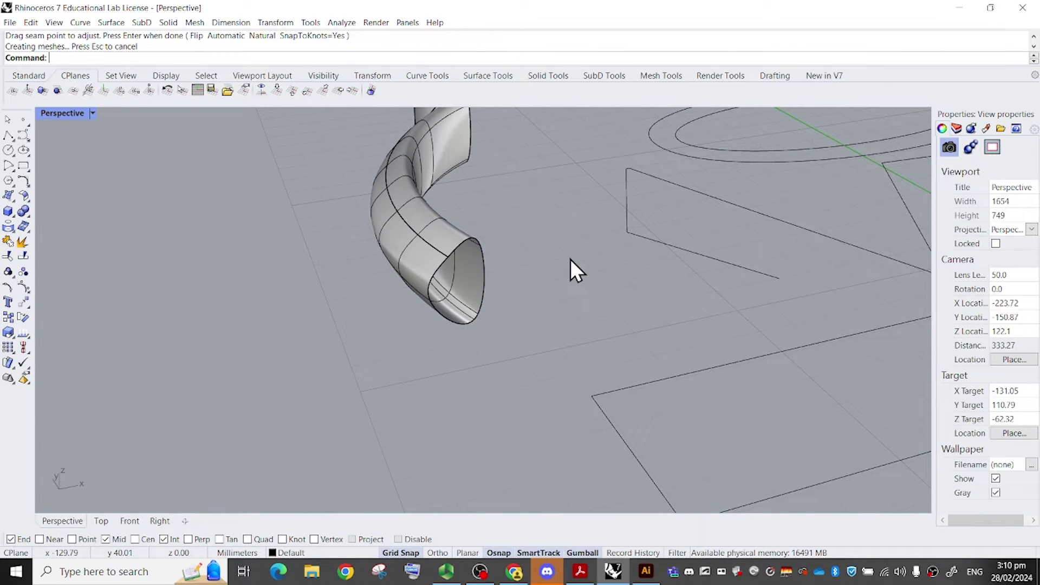
# Cap the open ends of the swept surface to make it a closed solid.
pyautogui.moveTo(570, 259); pyautogui.dragTo(547, 309, button='right')
pyautogui.click(476, 246)
pyautogui.write('cap')
pyautogui.press('Return')
pyautogui.scroll(-6, 670, 278)
pyautogui.click(542, 293)
pyautogui.click(544, 292)
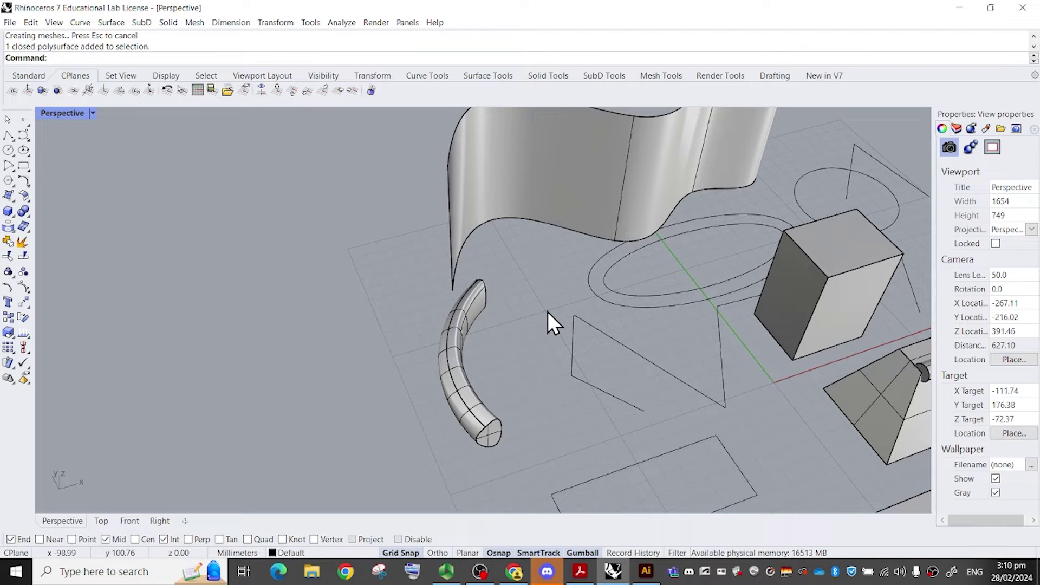
pyautogui.scroll(-2, 547, 311)
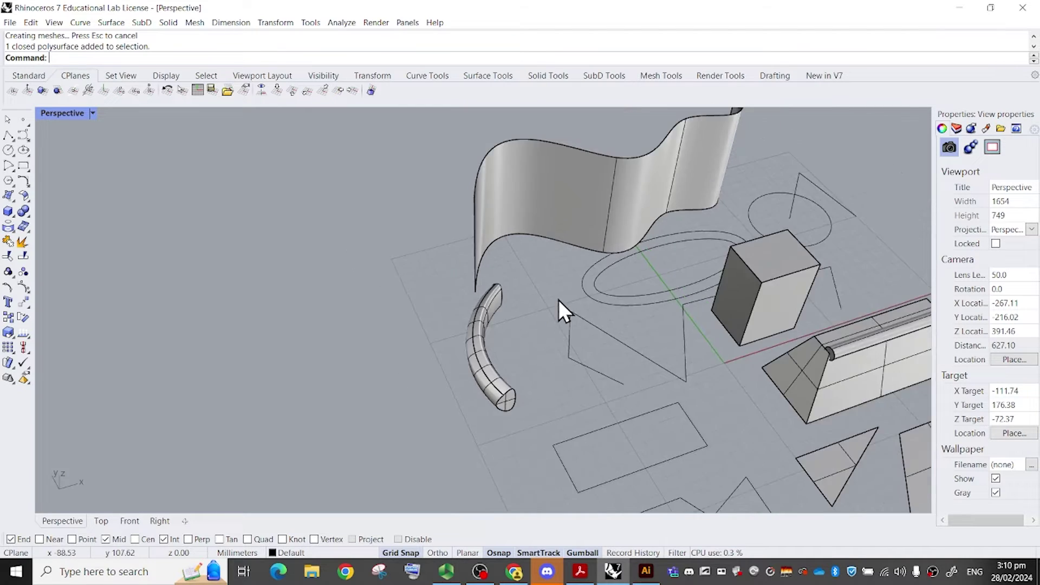
pyautogui.moveTo(558, 300); pyautogui.dragTo(520, 276, button='right')
pyautogui.keyDown('shift'); pyautogui.moveTo(668, 290); pyautogui.dragTo(658, 209, button='right'); pyautogui.keyUp('shift')
pyautogui.scroll(2, 552, 284)
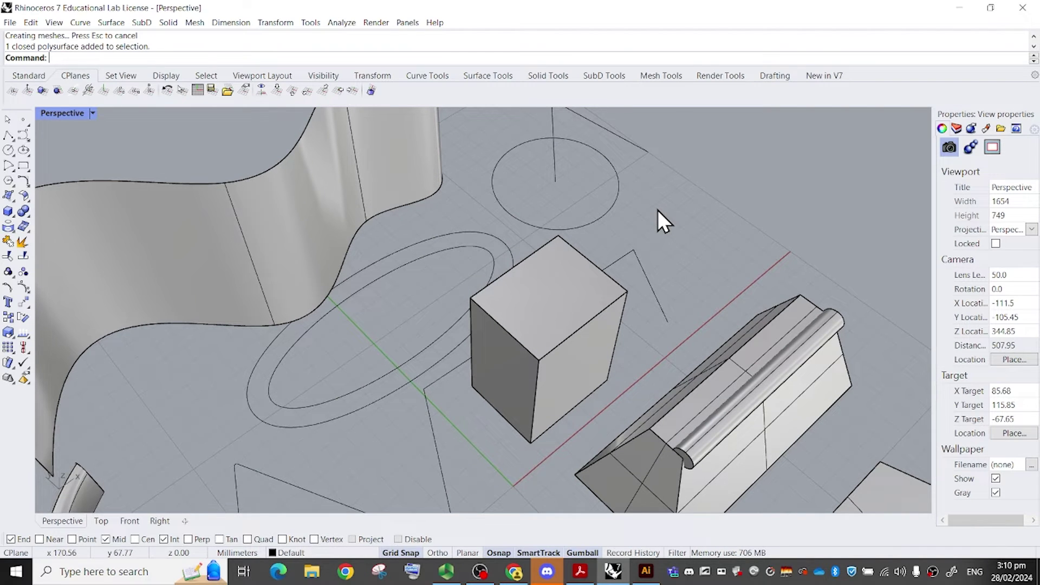
pyautogui.keyDown('shift'); pyautogui.moveTo(657, 210); pyautogui.dragTo(632, 158, button='right'); pyautogui.keyUp('shift')
pyautogui.write('Shell')
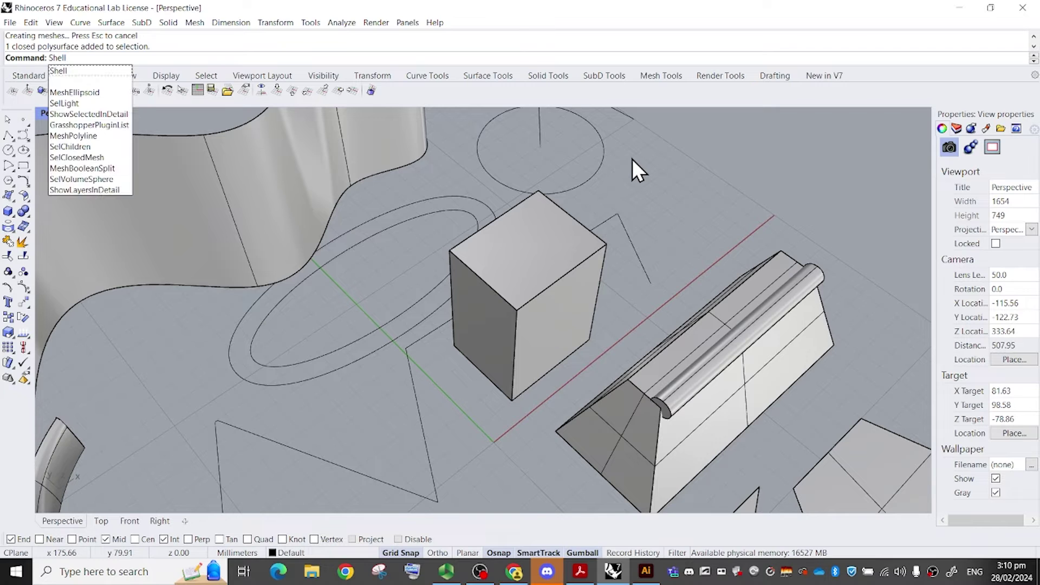
pyautogui.press('Return')
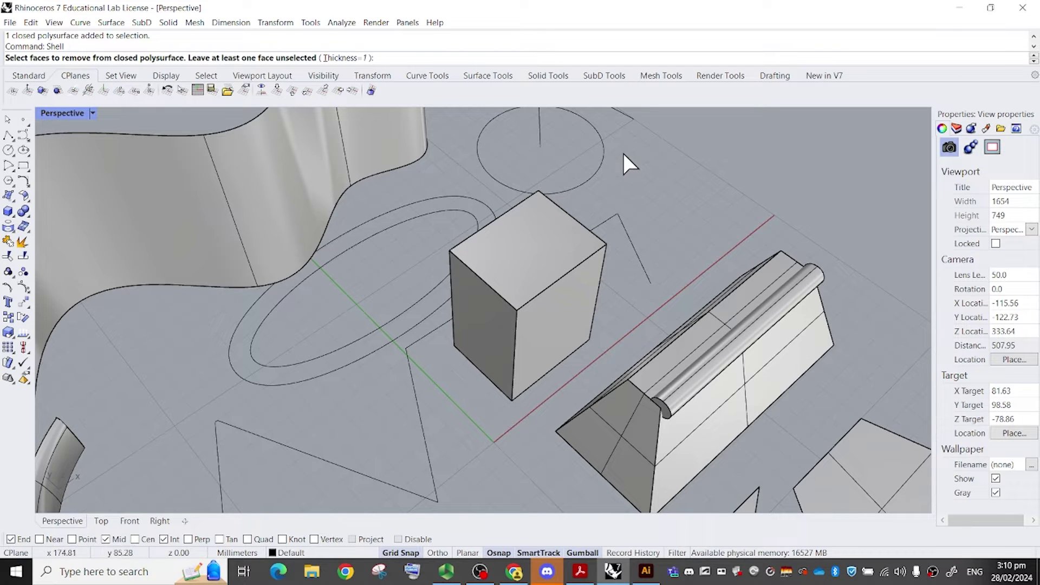
pyautogui.press('Escape')
# Raise the rectangular box vertically off the ground plane.
pyautogui.click(543, 275)
pyautogui.scroll(-3, 531, 228)
pyautogui.moveTo(516, 209); pyautogui.dragTo(517, 133)
pyautogui.keyDown('shift'); pyautogui.moveTo(560, 214); pyautogui.dragTo(497, 393, button='right'); pyautogui.keyUp('shift')
pyautogui.click(605, 278)
pyautogui.moveTo(606, 279); pyautogui.dragTo(591, 279, button='right')
# Start the Shell command for the rectangular box and set its wall thickness to 5.
pyautogui.click(406, 321)
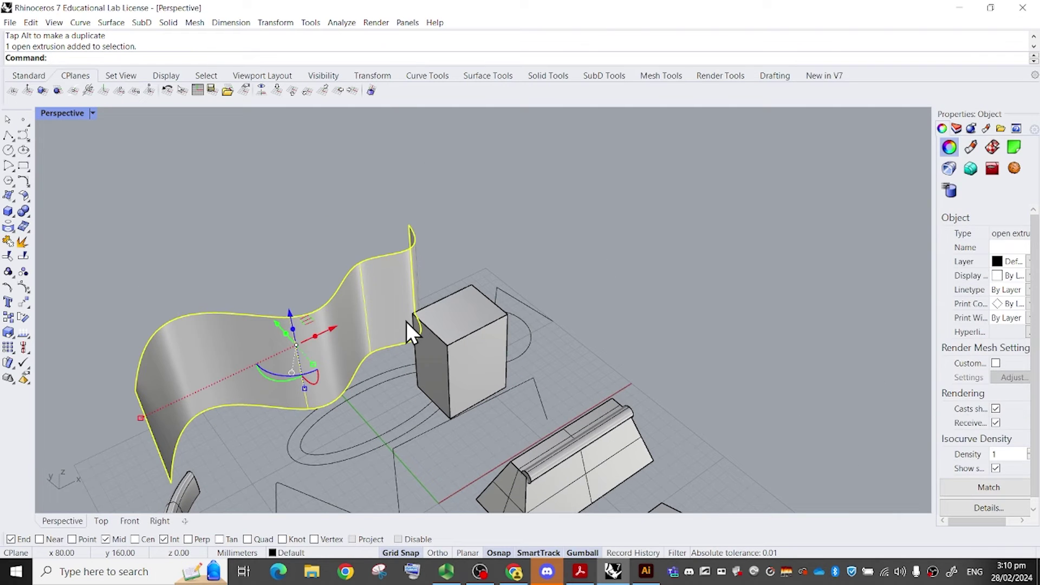
pyautogui.press('Escape')
pyautogui.write('Shell')
pyautogui.press('Return')
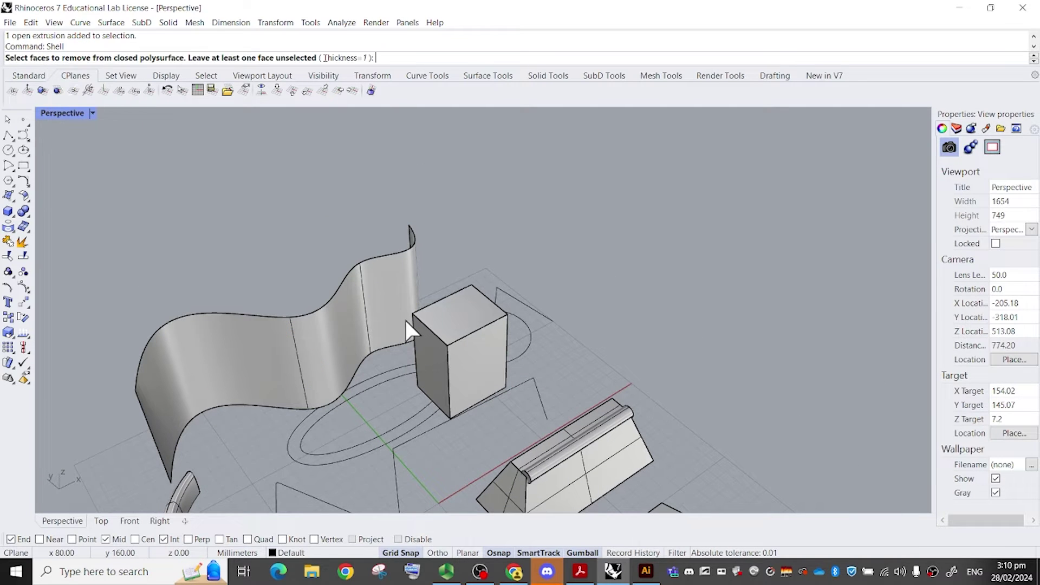
pyautogui.keyDown('shift'); pyautogui.moveTo(421, 297); pyautogui.dragTo(510, 241, button='right'); pyautogui.keyUp('shift')
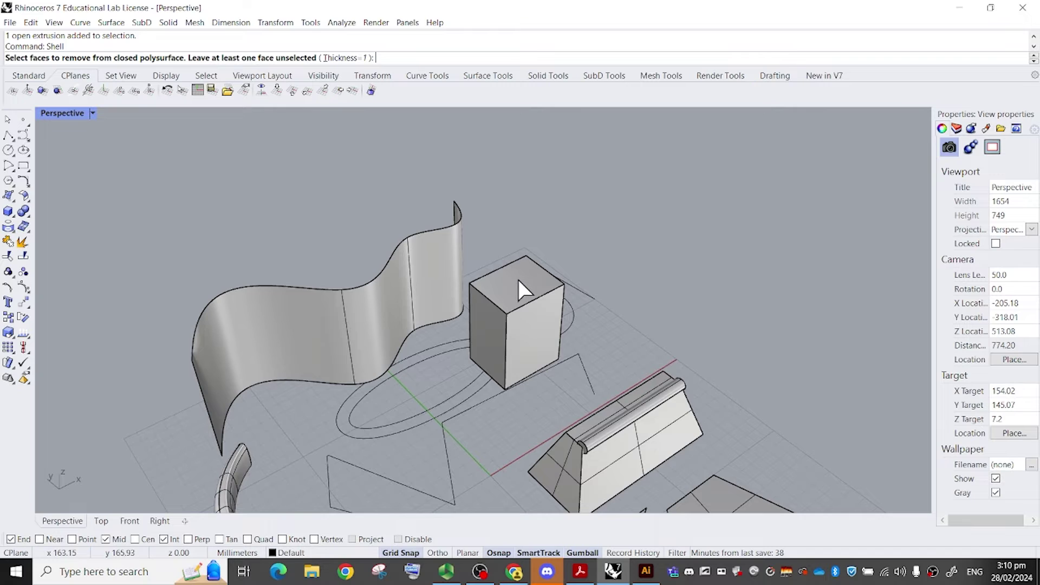
pyautogui.moveTo(519, 281)
pyautogui.keyDown('shift'); pyautogui.mouseDown(button='right')
pyautogui.moveTo(508, 353)
pyautogui.moveTo(525, 293)
pyautogui.moveTo(514, 296)
pyautogui.mouseUp(button='right'); pyautogui.keyUp('shift')
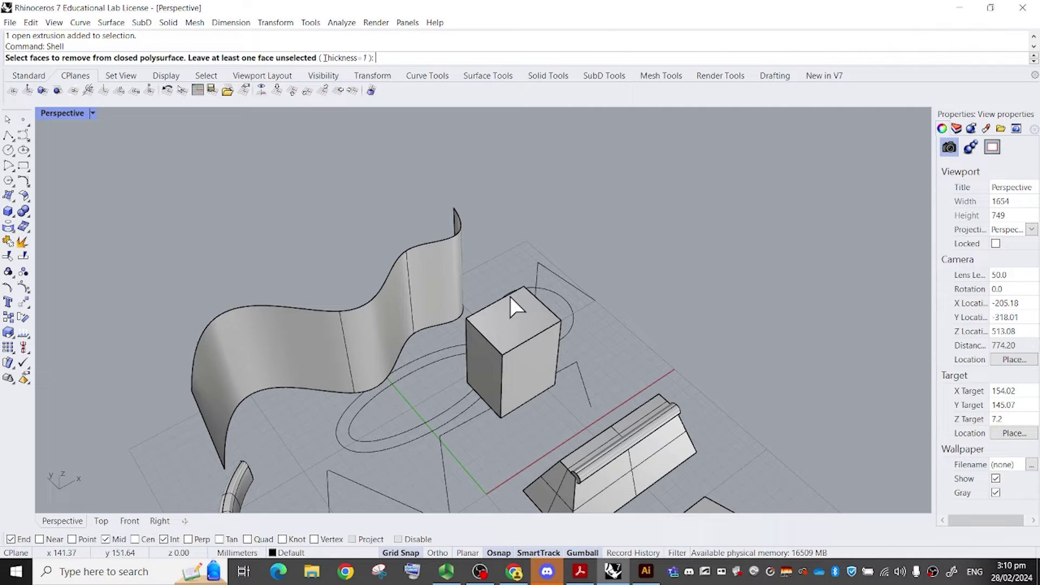
pyautogui.scroll(2, 510, 297)
pyautogui.keyDown('shift'); pyautogui.moveTo(510, 297); pyautogui.dragTo(515, 261, button='right'); pyautogui.keyUp('shift')
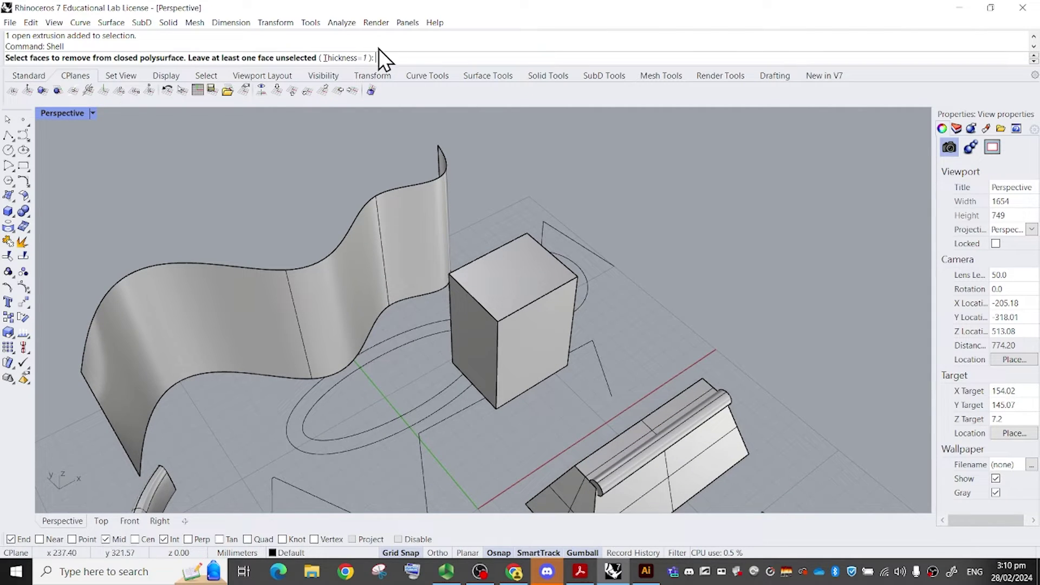
pyautogui.click(347, 58)
pyautogui.write('5')
pyautogui.press('Return')
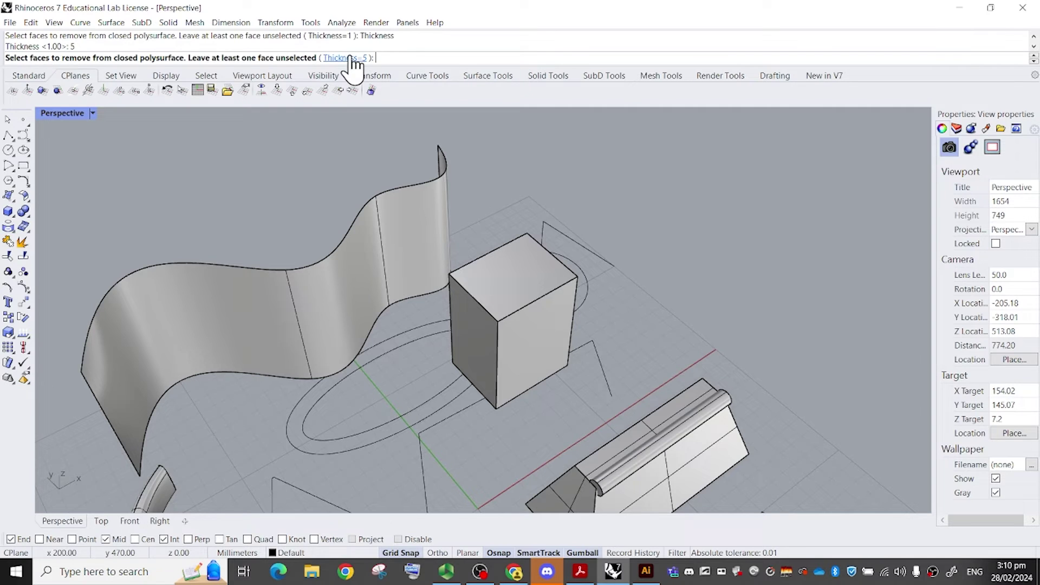
# Shell the rectangular box with its top and bottom faces removed.
pyautogui.click(515, 303)
pyautogui.moveTo(515, 303); pyautogui.dragTo(506, 243, button='right')
pyautogui.click(471, 269)
pyautogui.scroll(-3, 514, 278)
pyautogui.press('Return')
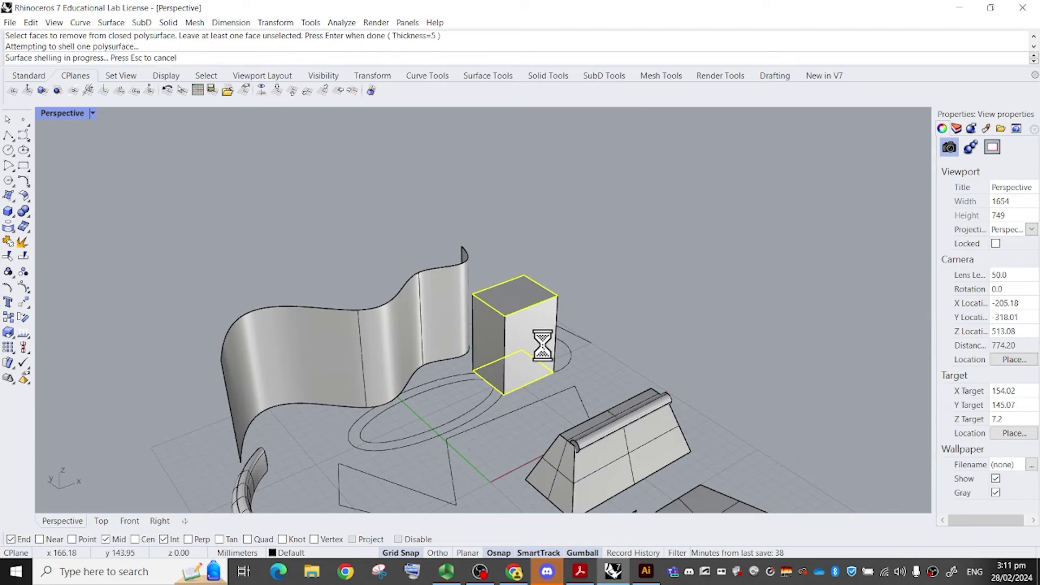
pyautogui.moveTo(601, 282); pyautogui.dragTo(468, 406, button='right')
pyautogui.scroll(5, 519, 390)
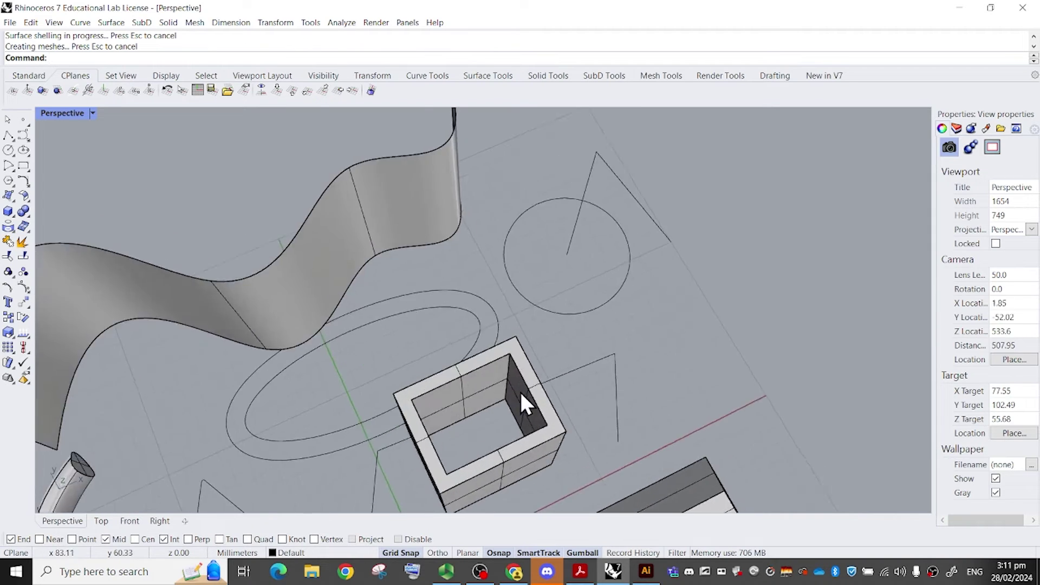
# Undo the open-ended shell and shell the box again with only its top face removed.
pyautogui.click(556, 356)
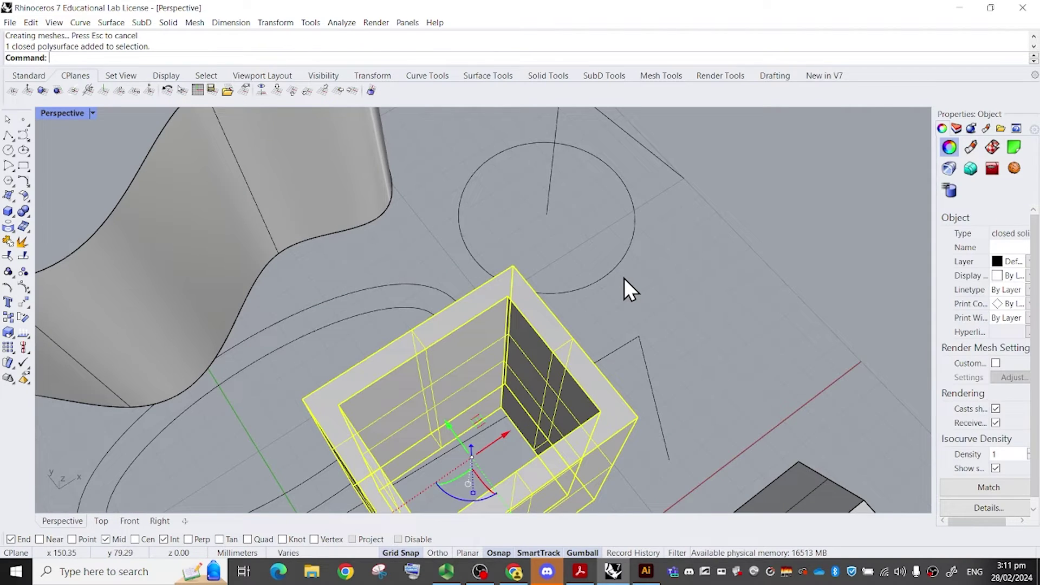
pyautogui.hotkey('ctrl', 'z')
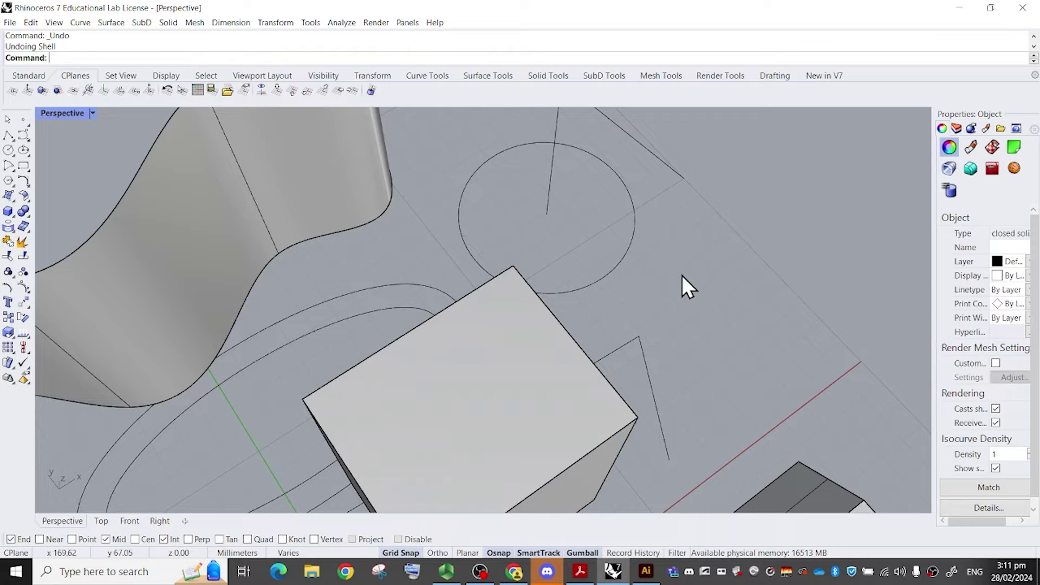
pyautogui.write('Shell')
pyautogui.press('Return')
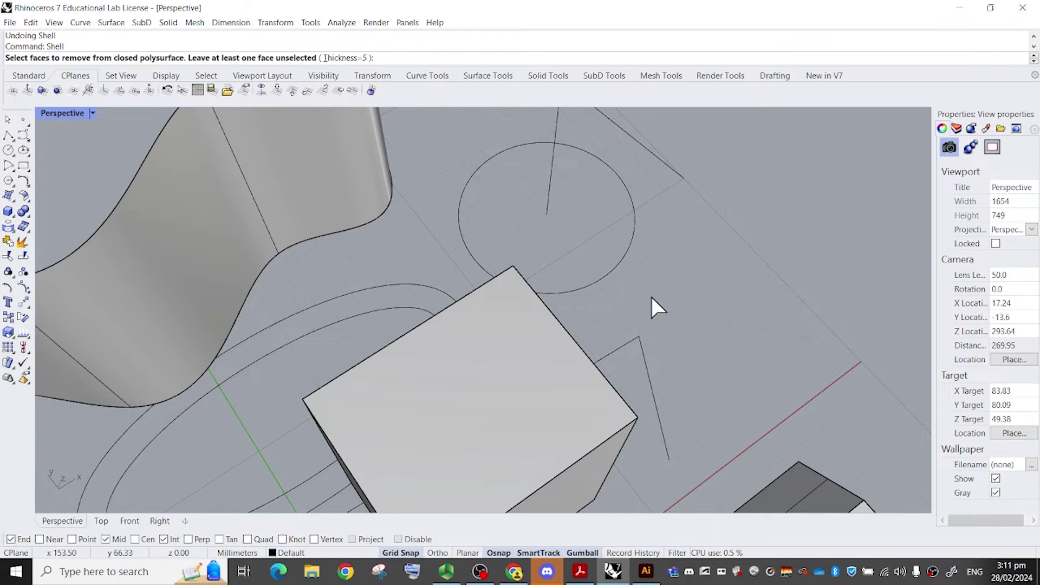
pyautogui.keyDown('shift'); pyautogui.moveTo(639, 311); pyautogui.dragTo(655, 279, button='right'); pyautogui.keyUp('shift')
pyautogui.click(541, 286)
pyautogui.scroll(-3, 547, 288)
pyautogui.rightClick(547, 287)
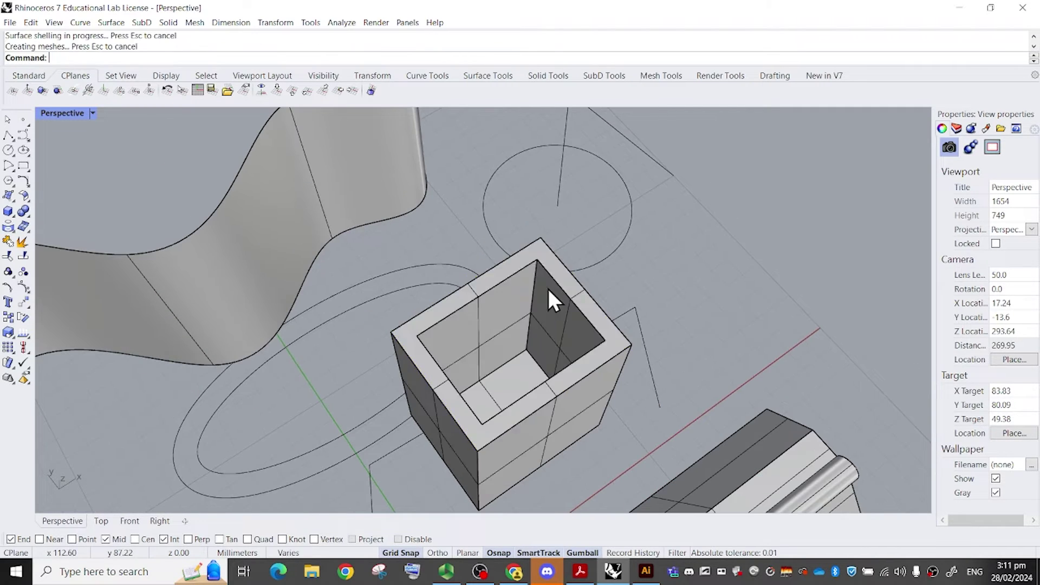
# Delete the shelled rectangular box.
pyautogui.moveTo(548, 289); pyautogui.dragTo(453, 341, button='right')
pyautogui.moveTo(370, 364); pyautogui.dragTo(453, 358, button='right')
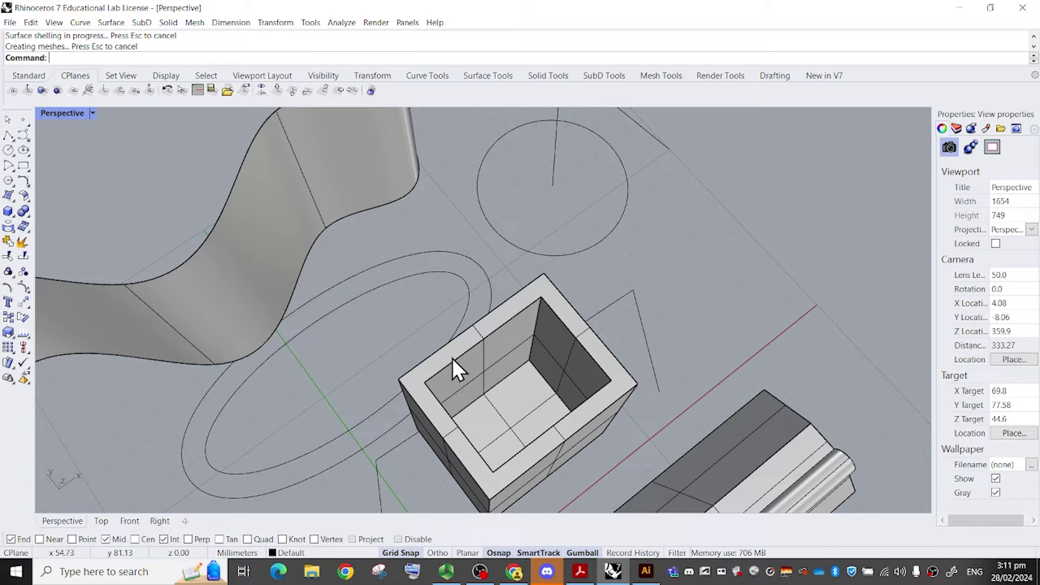
pyautogui.moveTo(453, 358); pyautogui.dragTo(564, 313, button='right')
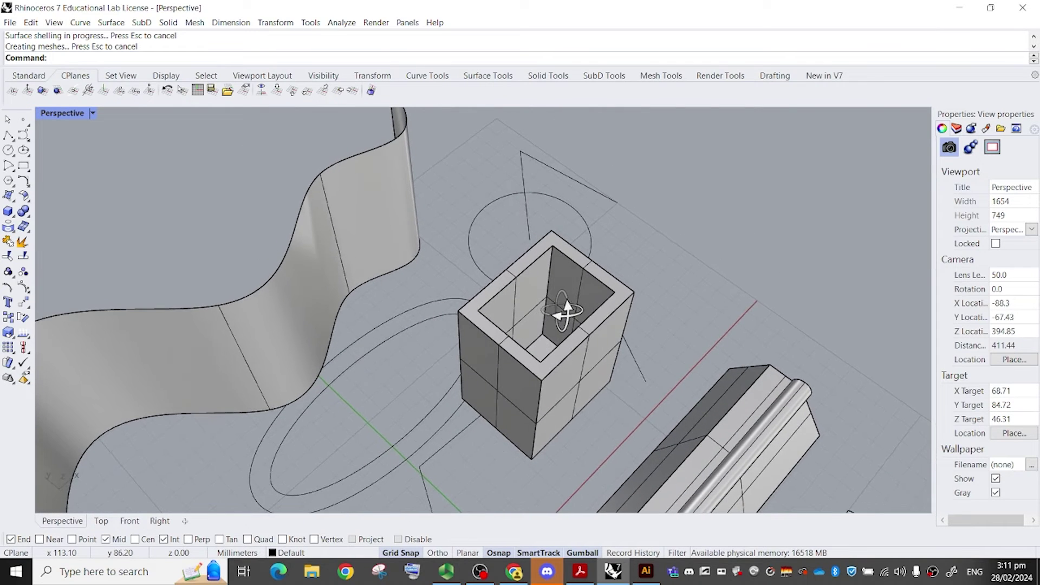
pyautogui.click(574, 307)
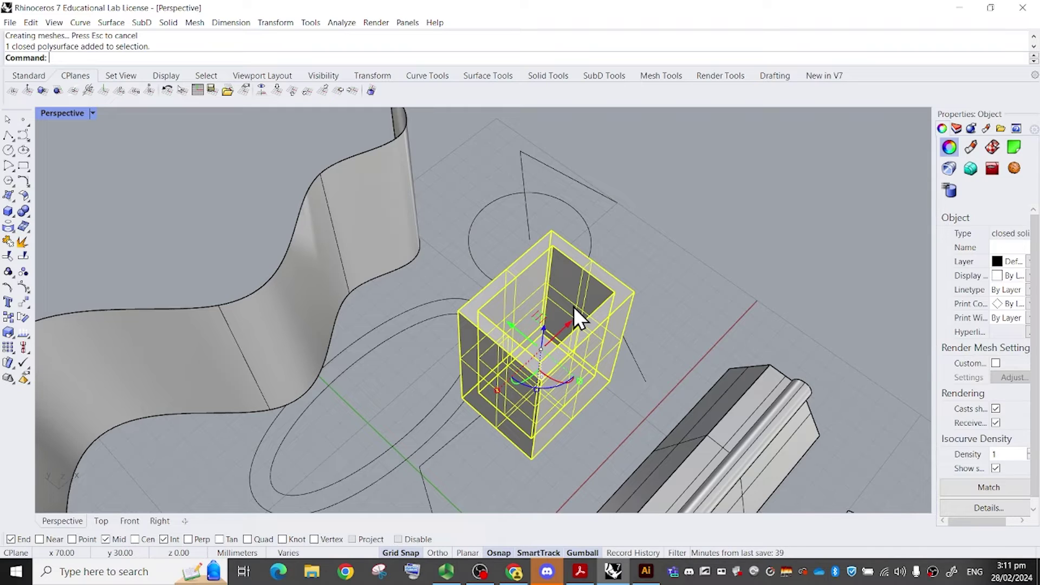
pyautogui.press('Escape')
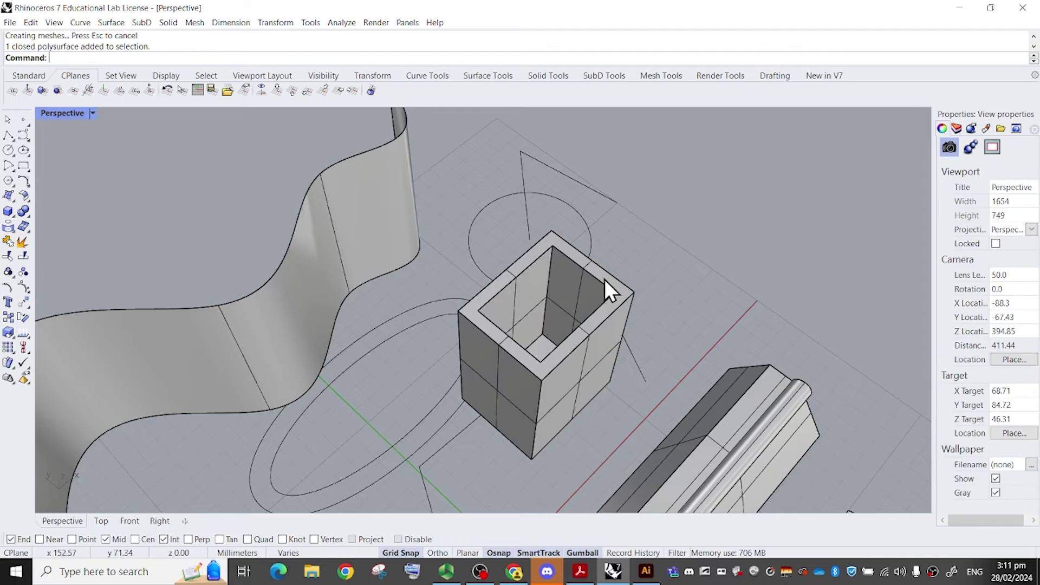
pyautogui.click(599, 281)
pyautogui.press('Delete')
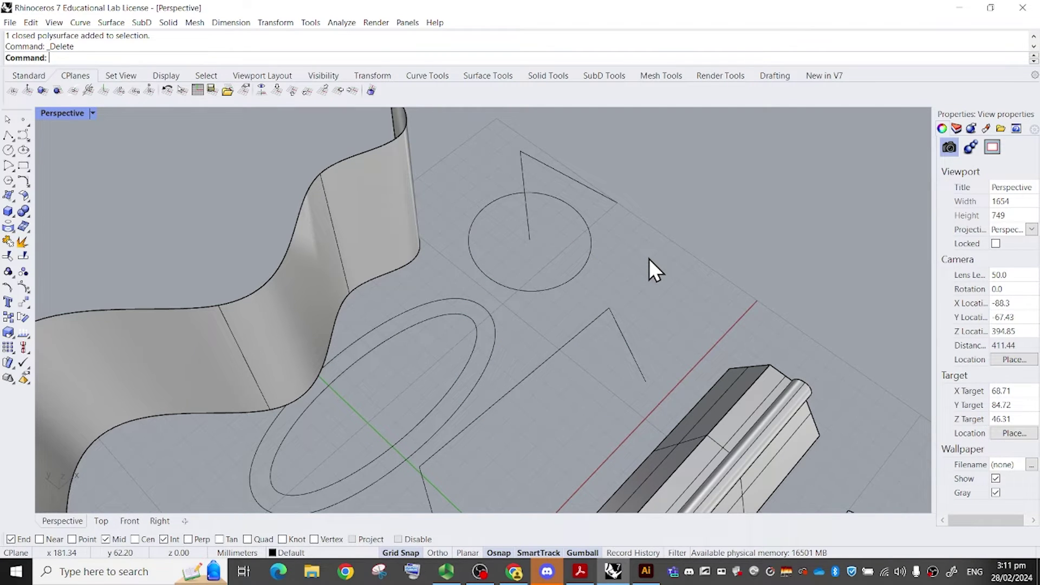
# Check by selecting them that the circle and the angled polyline beside it are separate curves.
pyautogui.scroll(-5, 649, 260)
pyautogui.keyDown('shift'); pyautogui.moveTo(649, 262); pyautogui.dragTo(625, 229, button='right'); pyautogui.keyUp('shift')
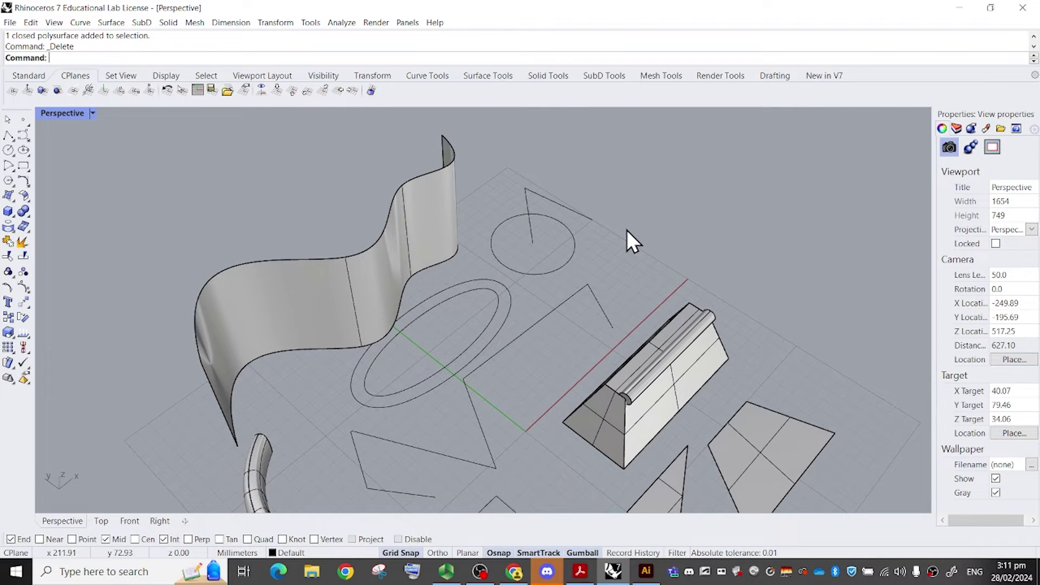
pyautogui.moveTo(626, 229); pyautogui.dragTo(613, 211, button='right')
pyautogui.scroll(-2, 539, 213)
pyautogui.moveTo(625, 204); pyautogui.dragTo(548, 232)
pyautogui.click(754, 205)
pyautogui.scroll(4, 527, 257)
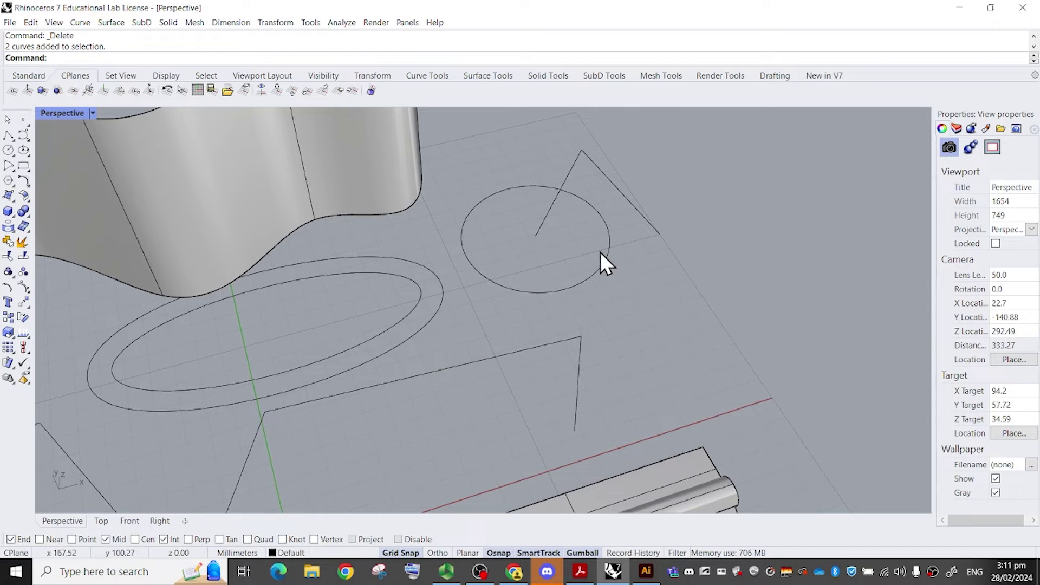
pyautogui.click(618, 251)
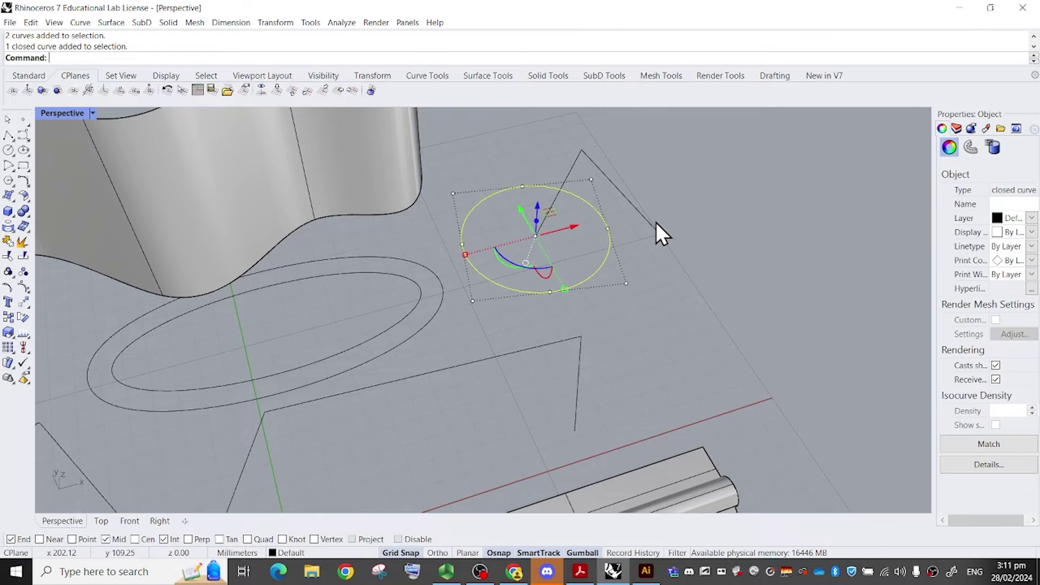
pyautogui.click(658, 233)
pyautogui.click(611, 234)
pyautogui.click(639, 217)
pyautogui.click(679, 188)
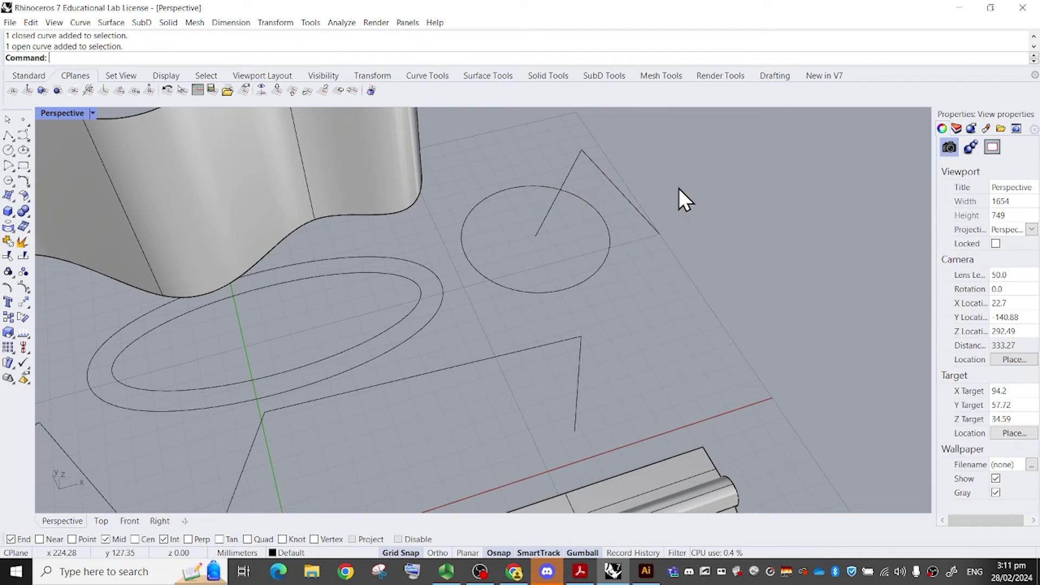
# Group the circle, the angled polyline crossing it and the two concentric ellipses.
pyautogui.write('group')
pyautogui.press('Return')
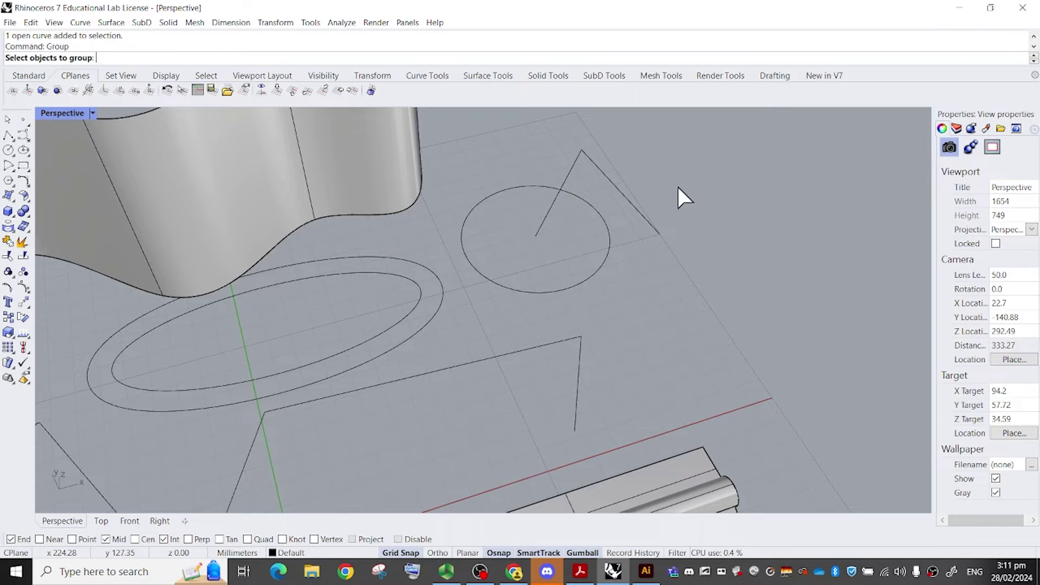
pyautogui.scroll(-3, 593, 181)
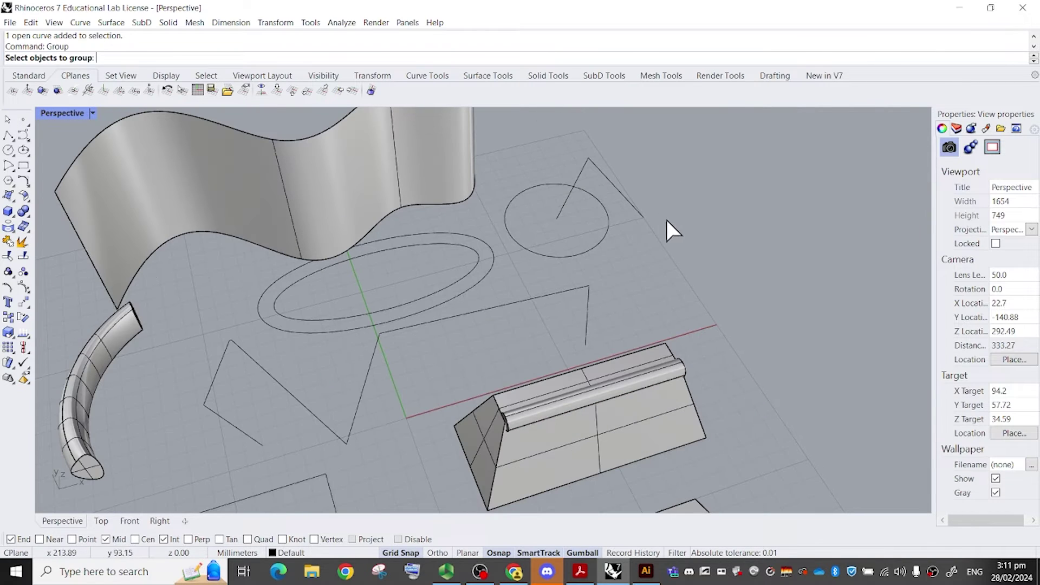
pyautogui.moveTo(646, 249); pyautogui.dragTo(464, 208)
pyautogui.moveTo(519, 219); pyautogui.dragTo(536, 232, button='right')
pyautogui.press('Return')
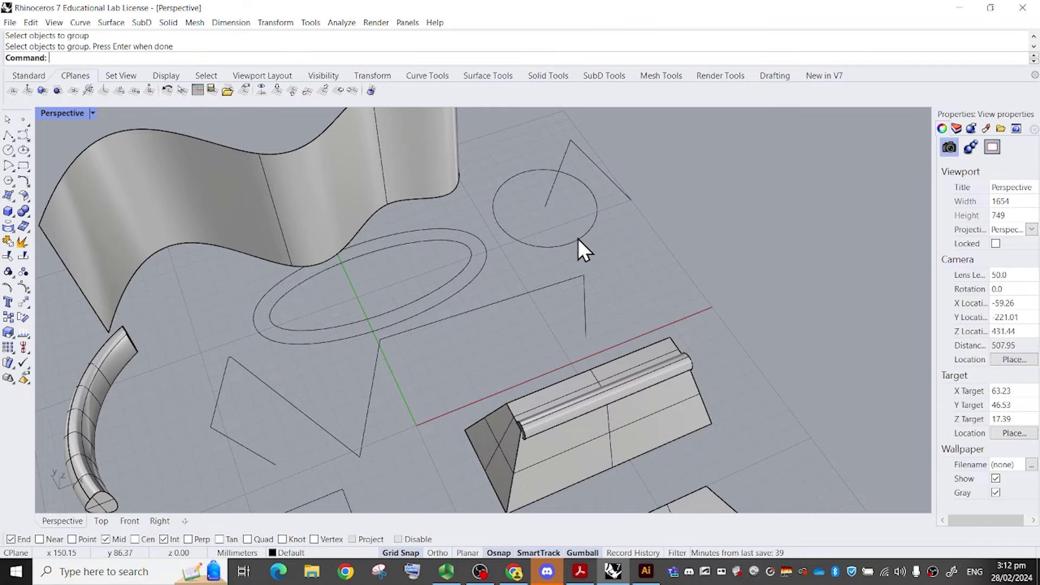
# Try dragging the grouped curves with the gumball, and undo the extrusion.
pyautogui.click(577, 238)
pyautogui.moveTo(486, 234); pyautogui.dragTo(567, 222)
pyautogui.hotkey('ctrl', 'z')
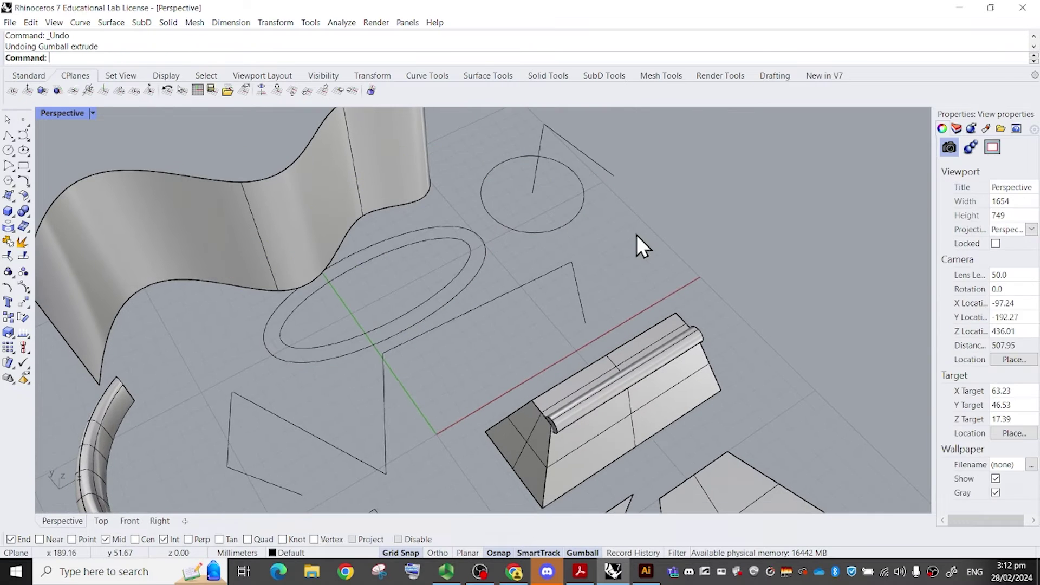
# Ungroup the circle, polyline and two ellipses, and check that the circle can be selected alone.
pyautogui.moveTo(636, 235); pyautogui.dragTo(674, 254, button='right')
pyautogui.click(662, 210)
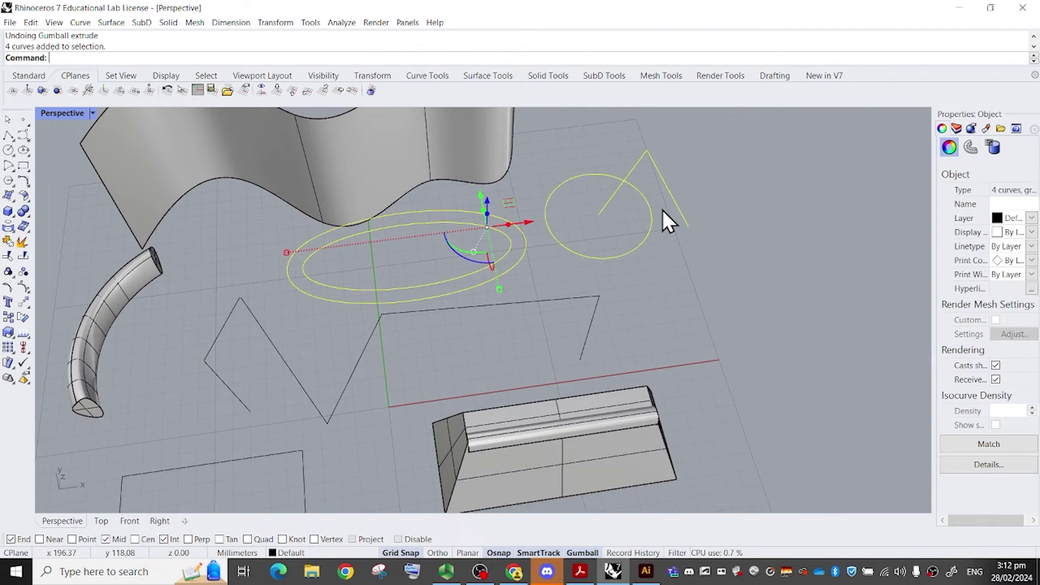
pyautogui.write('ungroup')
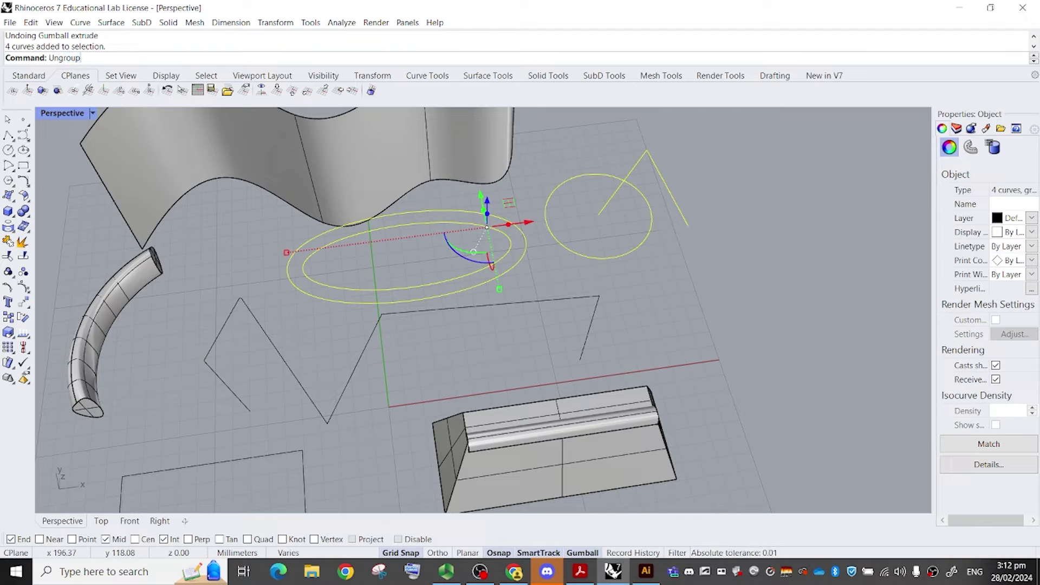
pyautogui.press('Return')
pyautogui.click(662, 243)
pyautogui.click(651, 223)
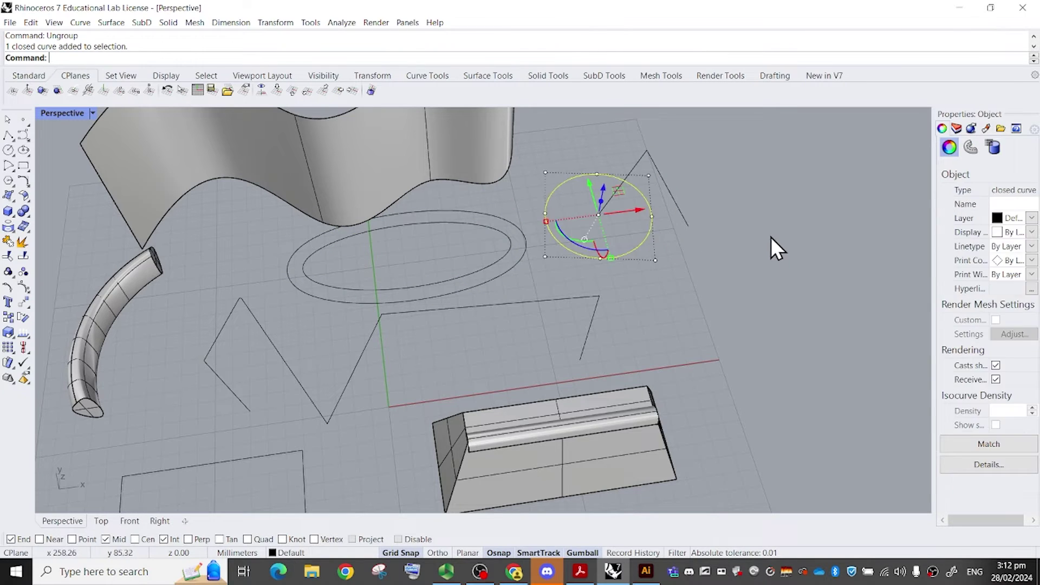
pyautogui.click(765, 235)
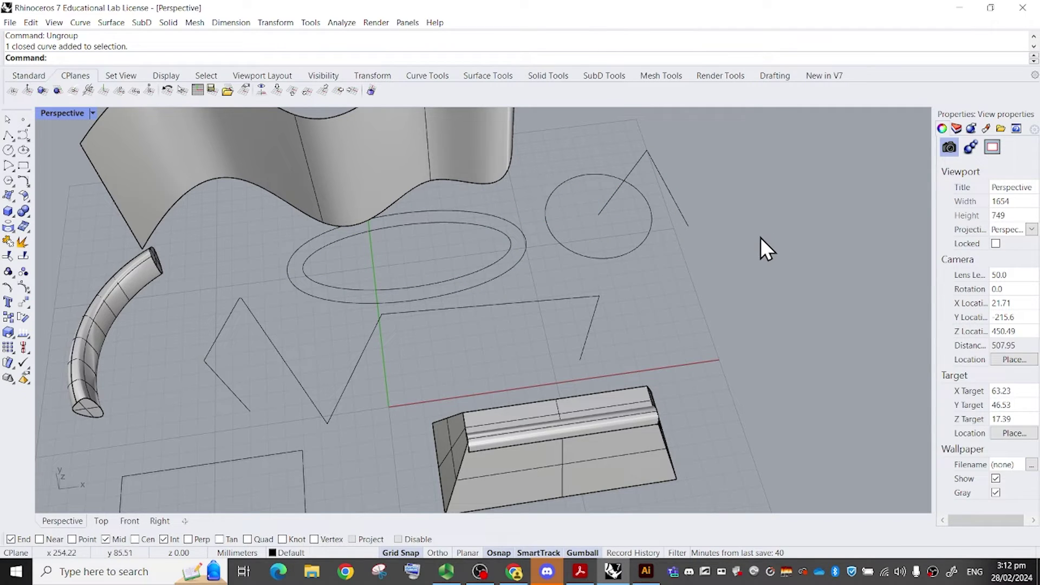
# Group all the curves, surfaces and solids in the scene together.
pyautogui.scroll(-4, 696, 250)
pyautogui.scroll(-2, 675, 226)
pyautogui.moveTo(690, 252); pyautogui.dragTo(590, 210, button='right')
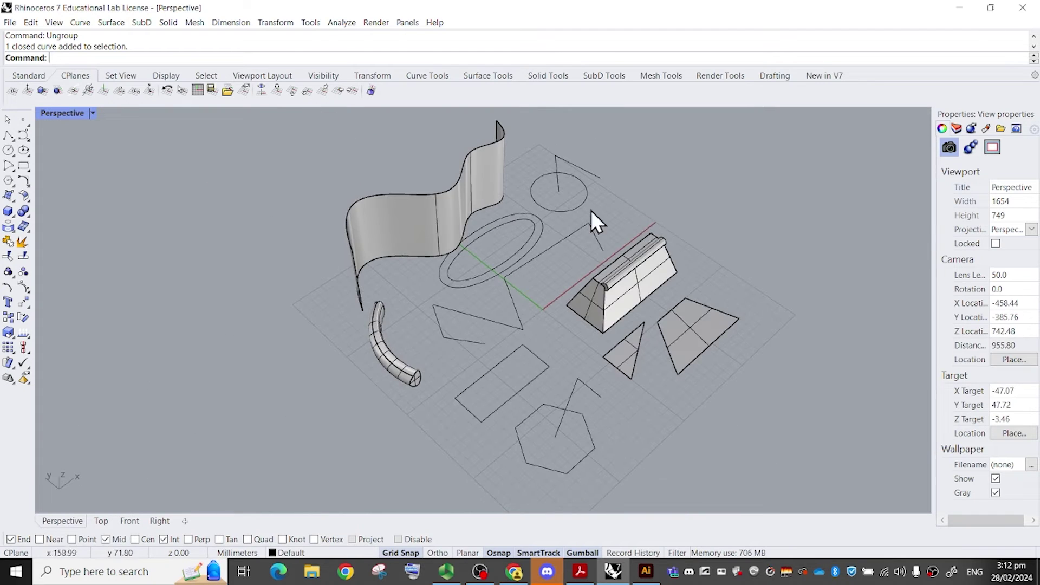
pyautogui.scroll(-4, 575, 214)
pyautogui.moveTo(341, 149); pyautogui.dragTo(675, 388)
pyautogui.write('g')
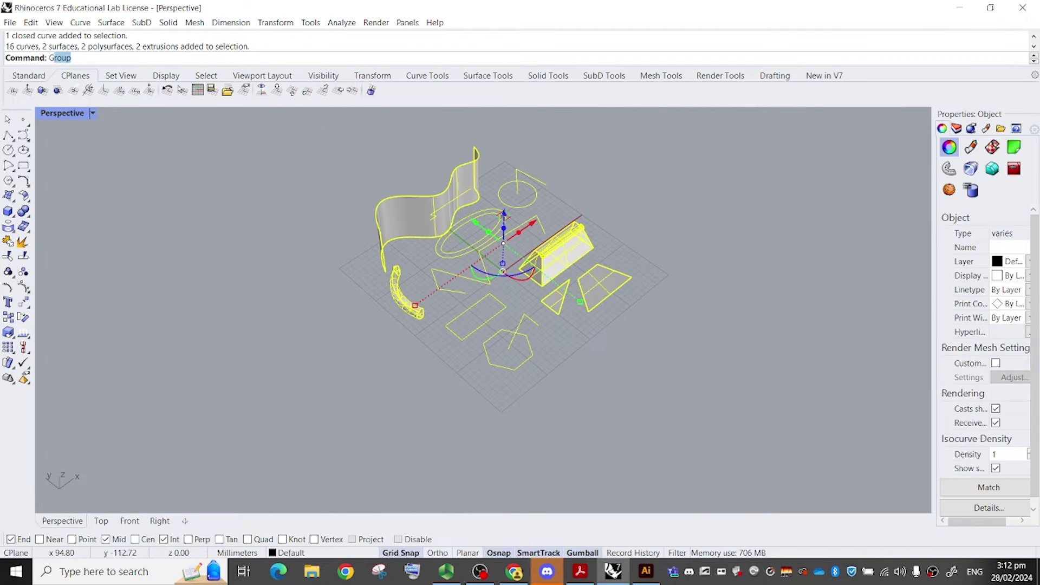
pyautogui.press('Return')
pyautogui.scroll(5, 591, 280)
pyautogui.click(600, 138)
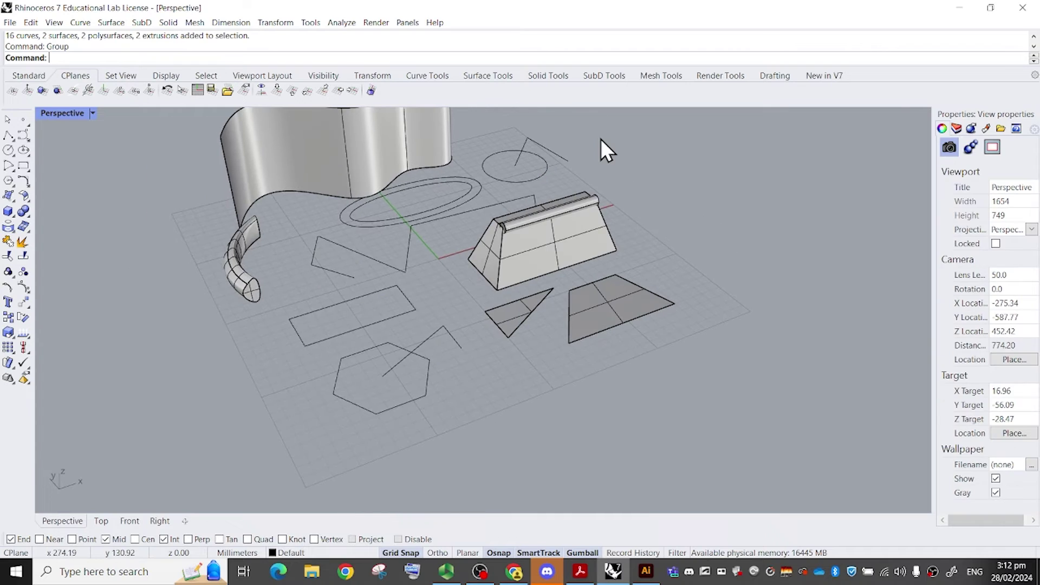
# Remove the tapered solid, the rod on its top edge, the wavy wall and the curved pipe from the group with RemoveFromGroup.
pyautogui.write('removef')
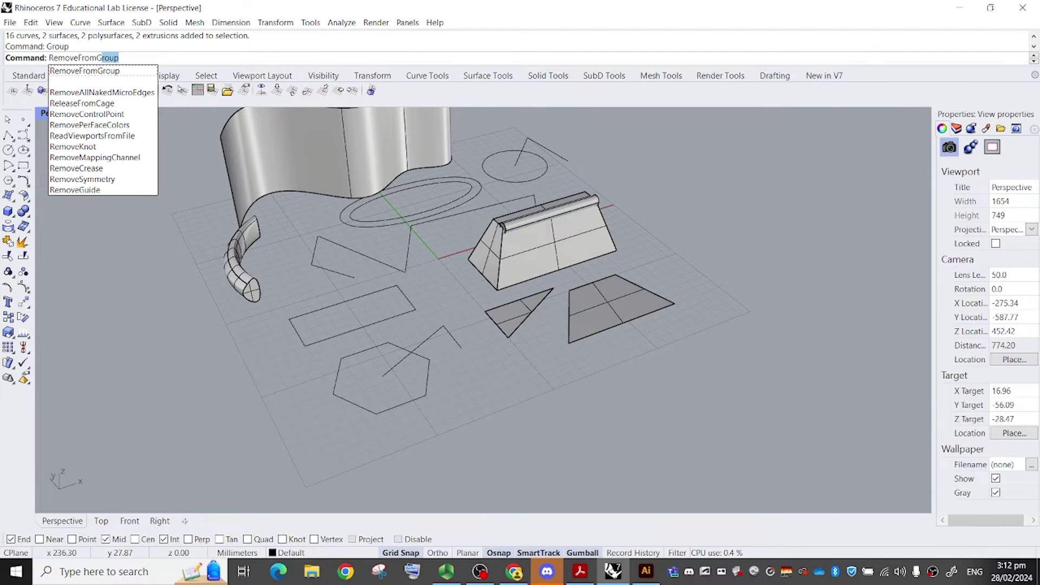
pyautogui.press('Return')
pyautogui.moveTo(560, 154)
pyautogui.mouseDown(button='right')
pyautogui.moveTo(529, 167)
pyautogui.moveTo(527, 212)
pyautogui.moveTo(492, 219)
pyautogui.moveTo(504, 186)
pyautogui.moveTo(541, 253)
pyautogui.mouseUp(button='right')
pyautogui.scroll(-2, 529, 167)
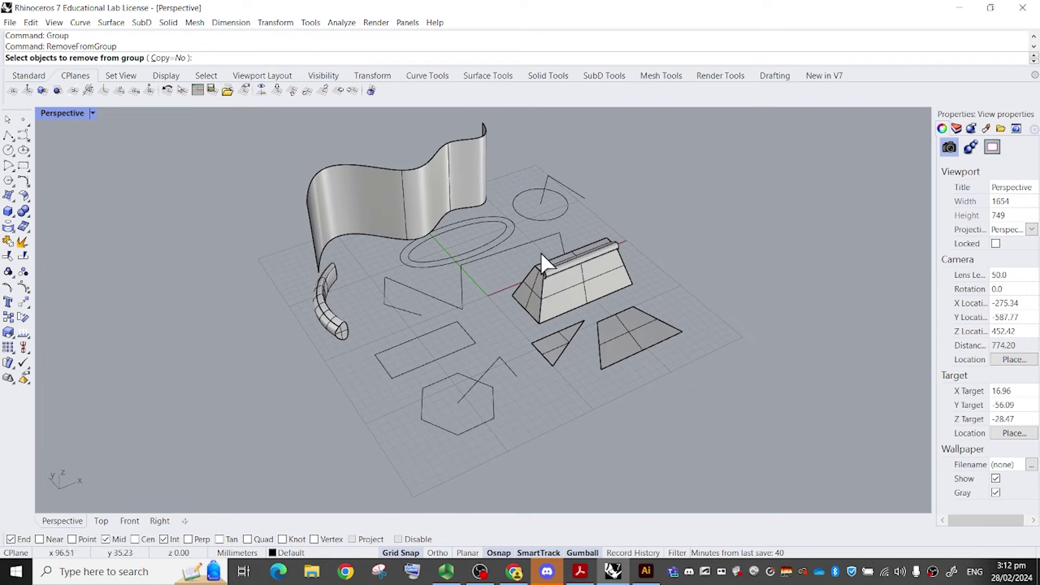
pyautogui.click(566, 277)
pyautogui.click(441, 183)
pyautogui.scroll(3, 564, 264)
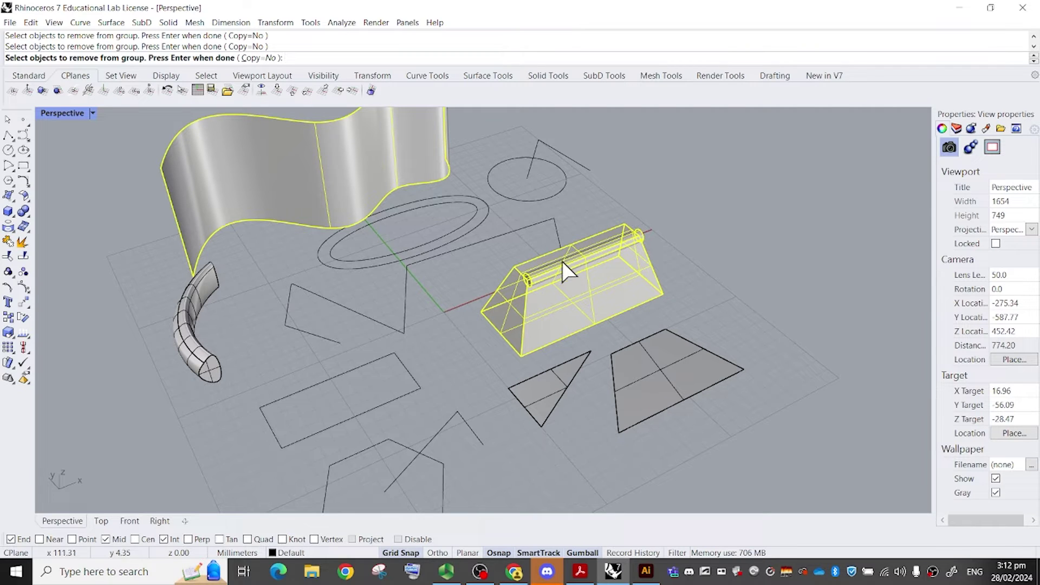
pyautogui.click(187, 325)
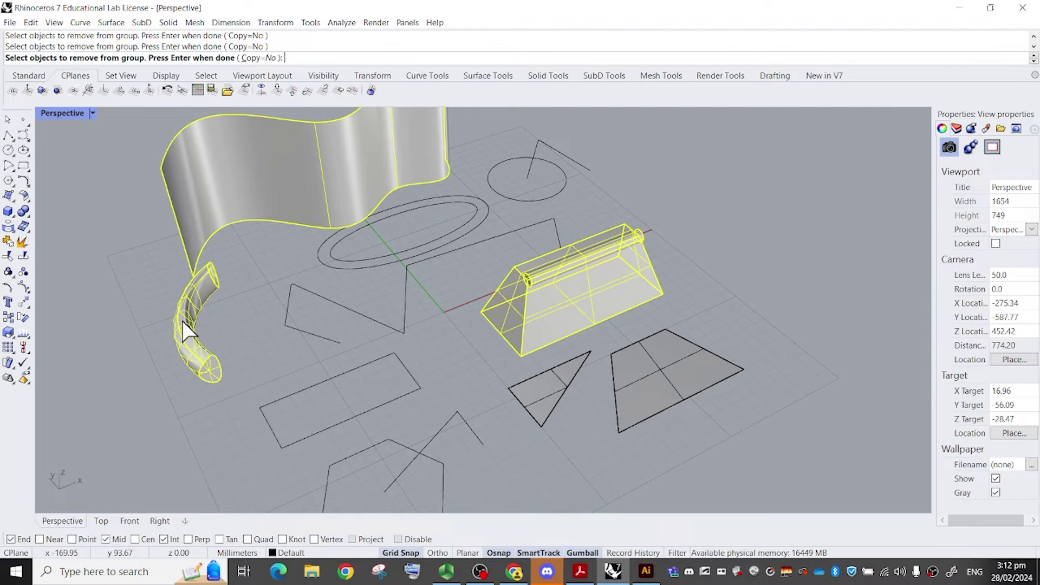
pyautogui.press('Return')
# Select the remaining group and the rod in turn to check which objects still belong to the group.
pyautogui.click(659, 206)
pyautogui.click(499, 236)
pyautogui.moveTo(652, 211); pyautogui.dragTo(682, 181, button='right')
pyautogui.press('Escape')
pyautogui.click(578, 235)
pyautogui.press('Escape')
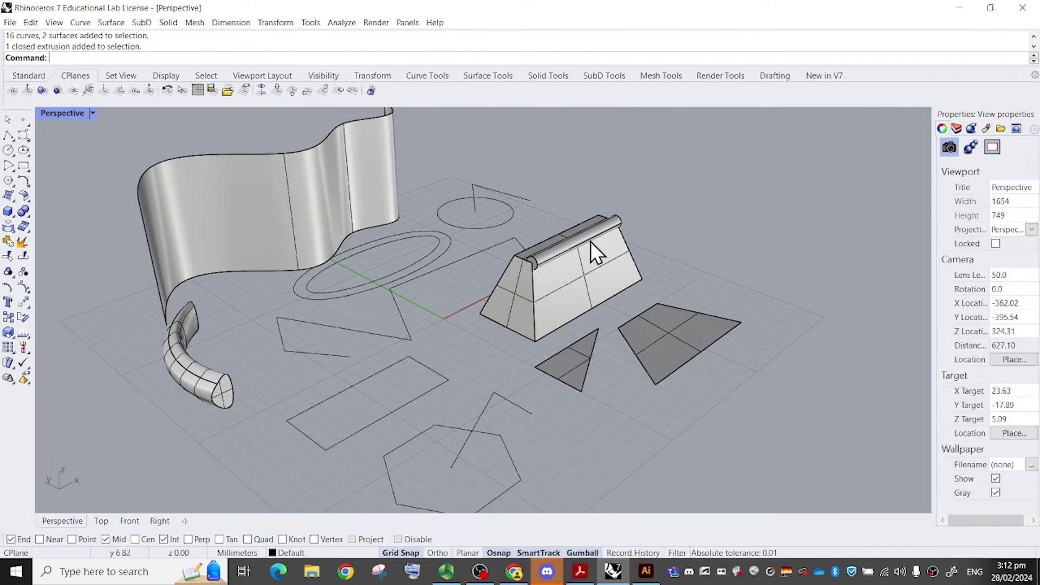
# Examine the tapered solid and the rod along its top edge from several angles.
pyautogui.moveTo(591, 242); pyautogui.dragTo(567, 262, button='right')
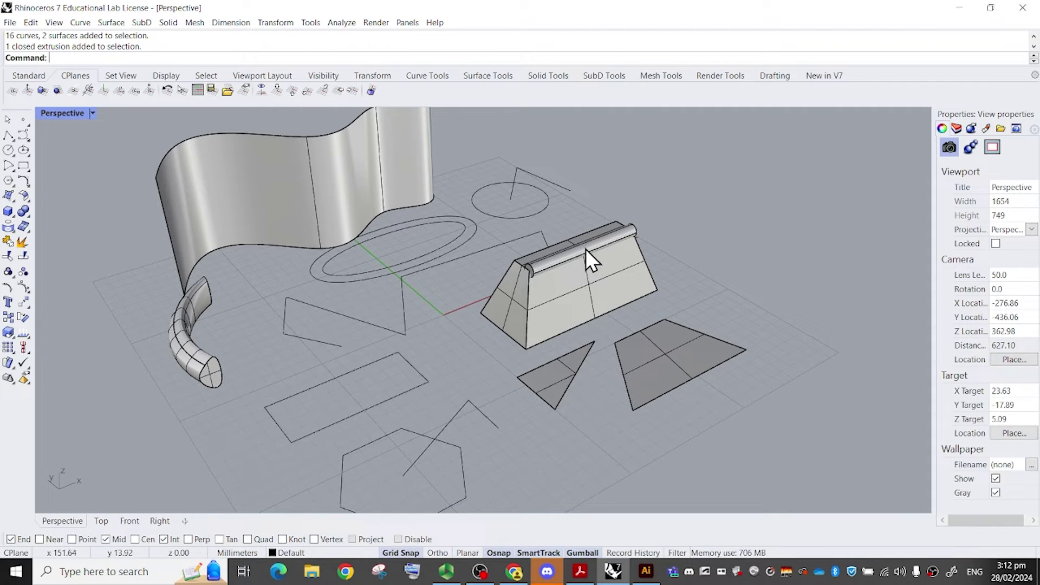
pyautogui.moveTo(586, 248); pyautogui.dragTo(591, 211, button='right')
pyautogui.scroll(4, 590, 211)
pyautogui.scroll(1, 590, 210)
pyautogui.scroll(1, 559, 197)
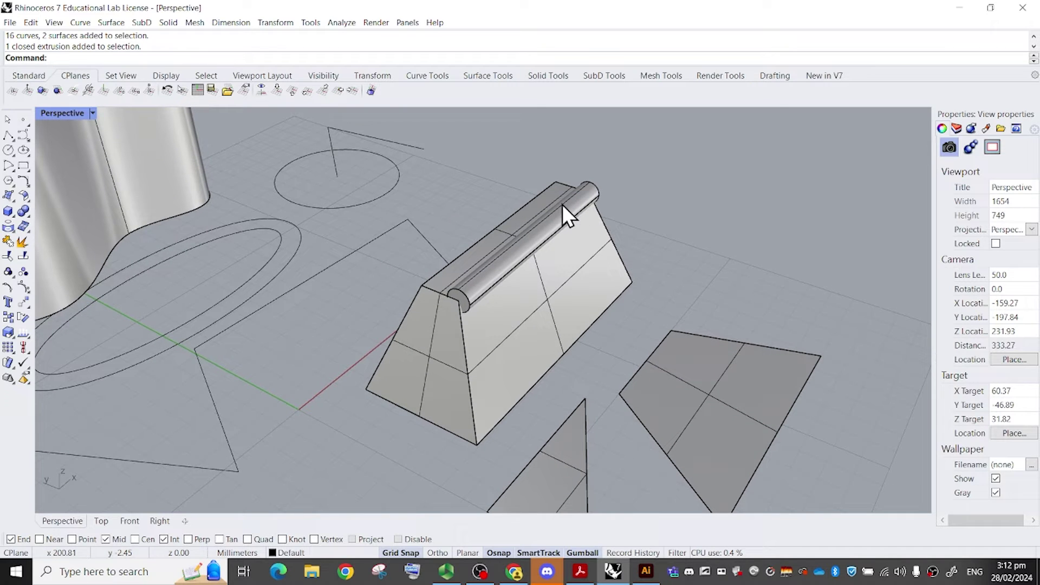
pyautogui.scroll(-5, 562, 204)
pyautogui.moveTo(563, 213); pyautogui.dragTo(659, 301, button='right')
pyautogui.scroll(6, 532, 305)
pyautogui.scroll(-8, 579, 285)
pyautogui.scroll(6, 590, 288)
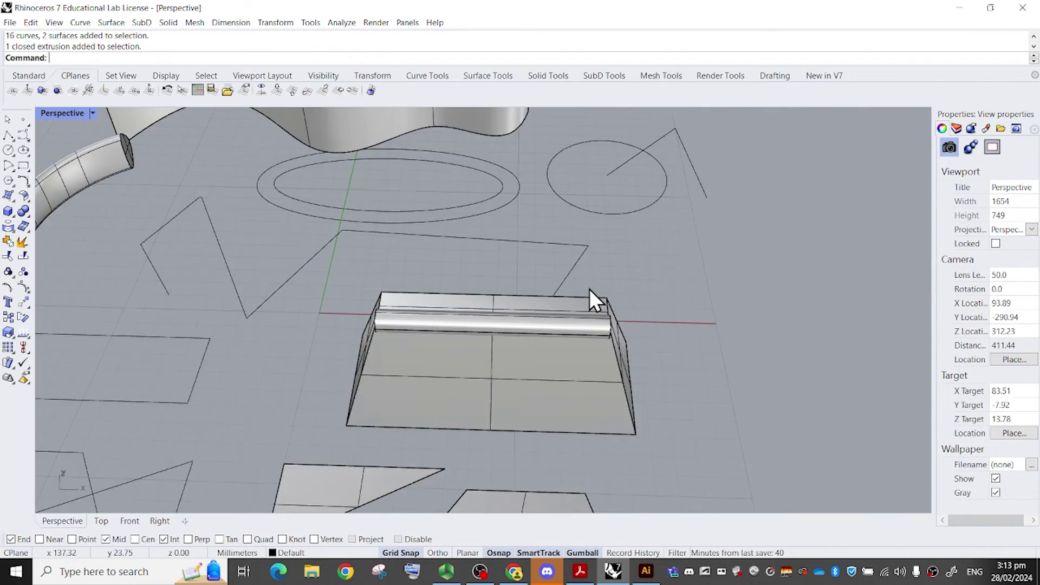
pyautogui.moveTo(590, 288); pyautogui.dragTo(576, 241, button='right')
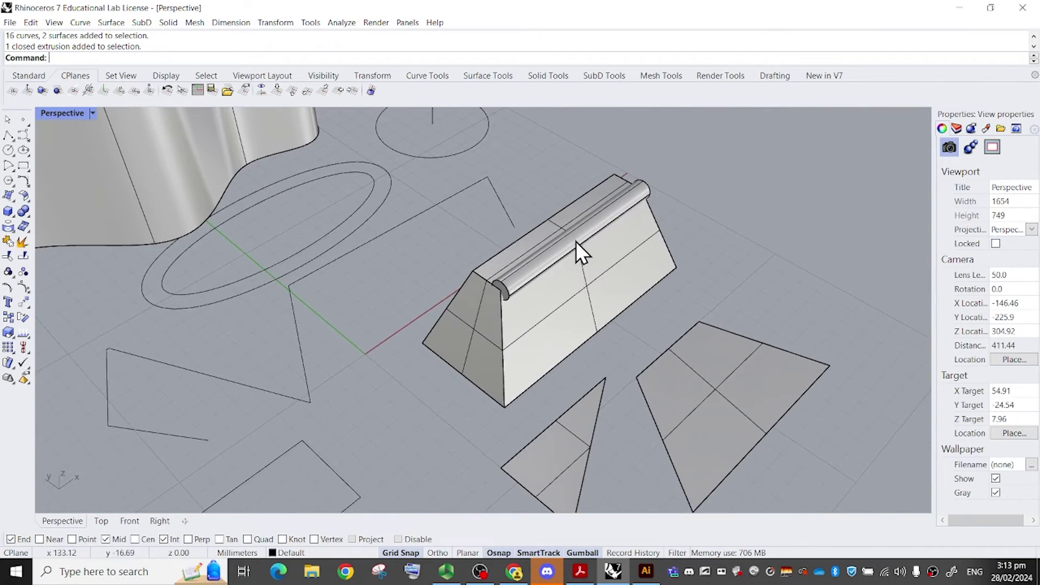
# Select the rod together with the grouped curves and flat surfaces, and ungroup them.
pyautogui.scroll(-5, 530, 217)
pyautogui.scroll(4, 531, 217)
pyautogui.click(622, 272)
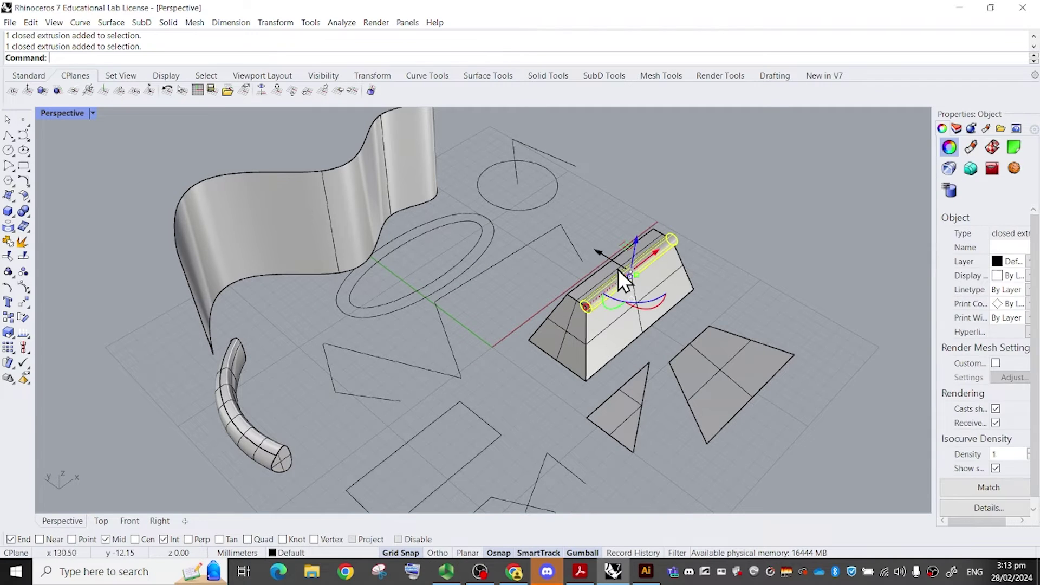
pyautogui.keyDown('shift'); pyautogui.click(596, 275); pyautogui.keyUp('shift')
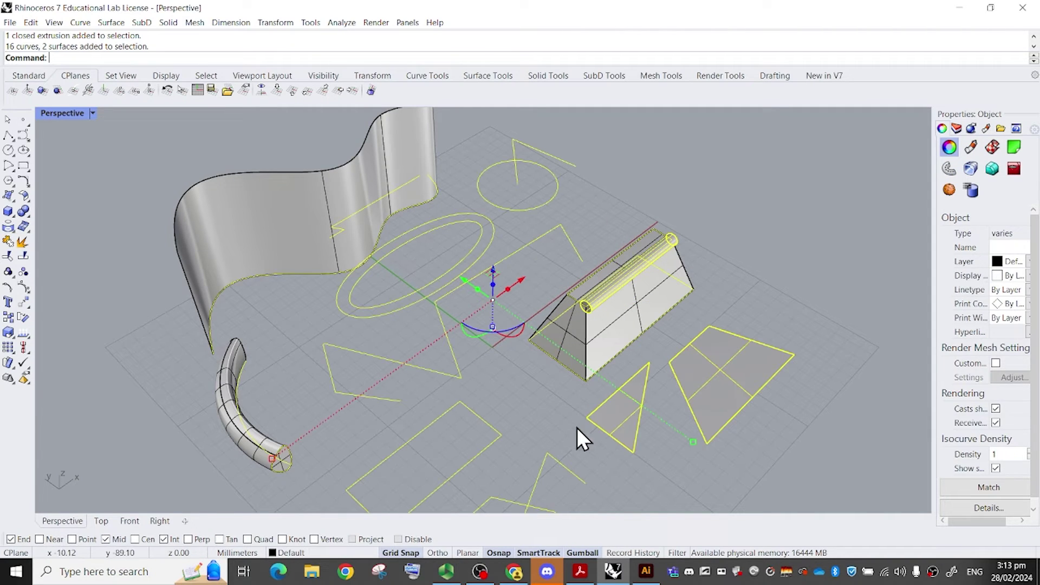
pyautogui.write('ungroup')
pyautogui.press('Return')
pyautogui.click(851, 182)
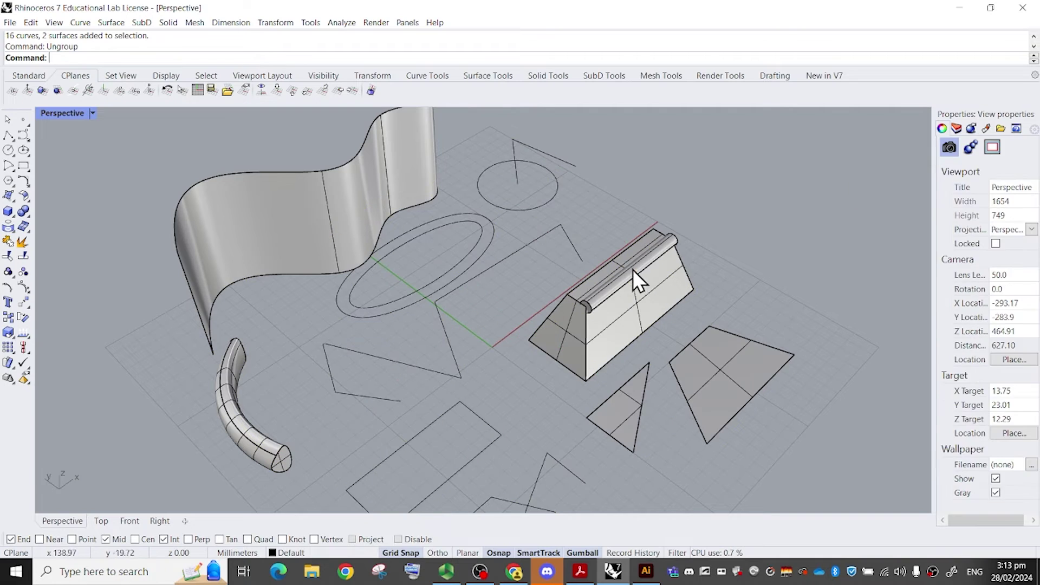
# Lock the rod and the tapered solid.
pyautogui.click(634, 270)
pyautogui.keyDown('shift'); pyautogui.click(606, 328); pyautogui.keyUp('shift')
pyautogui.write('lock')
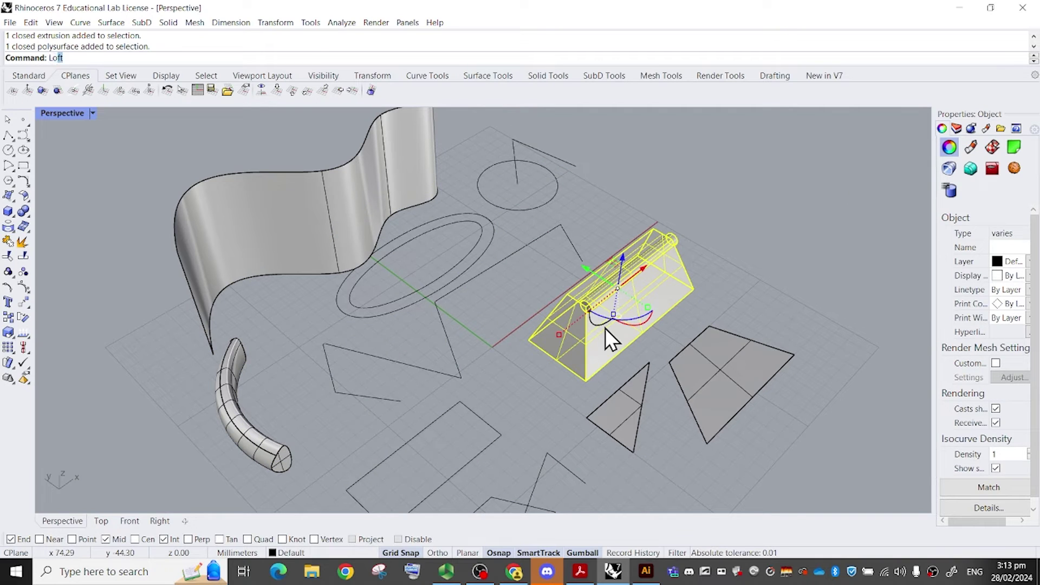
pyautogui.press('Return')
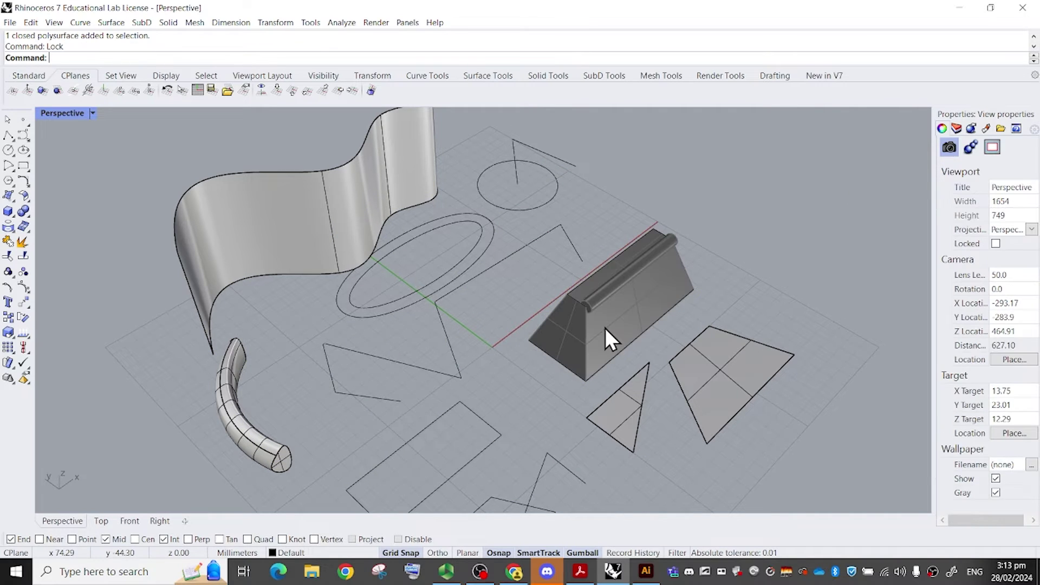
# Try to select the locked rod and tapered solid.
pyautogui.click(620, 268)
pyautogui.click(650, 255)
pyautogui.click(753, 223)
# Delete the closed outline curves around the locked tapered solid.
pyautogui.click(647, 265)
pyautogui.click(655, 269)
pyautogui.click(685, 285)
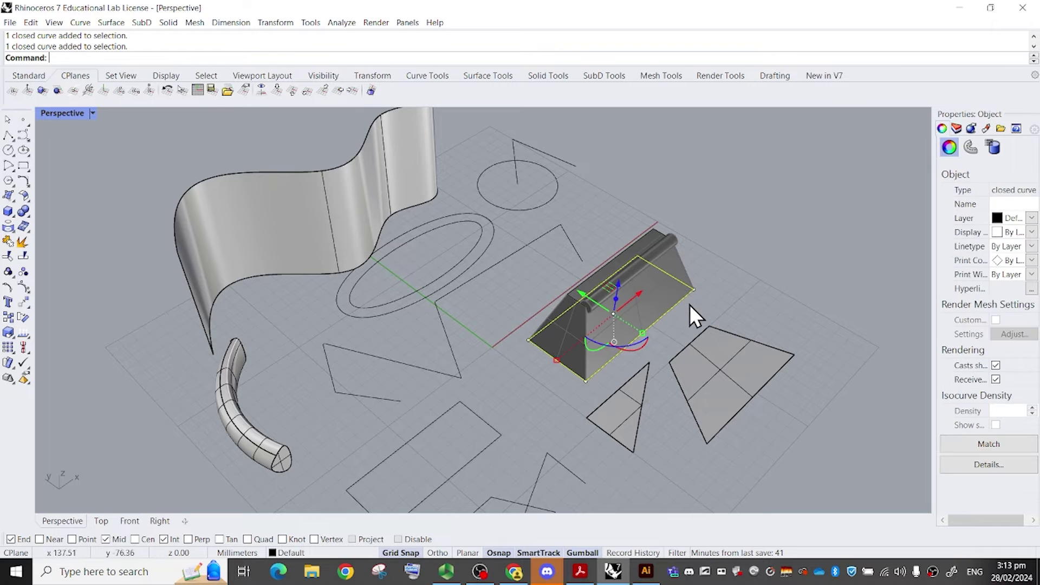
pyautogui.press('Delete')
pyautogui.click(659, 232)
pyautogui.press('Delete')
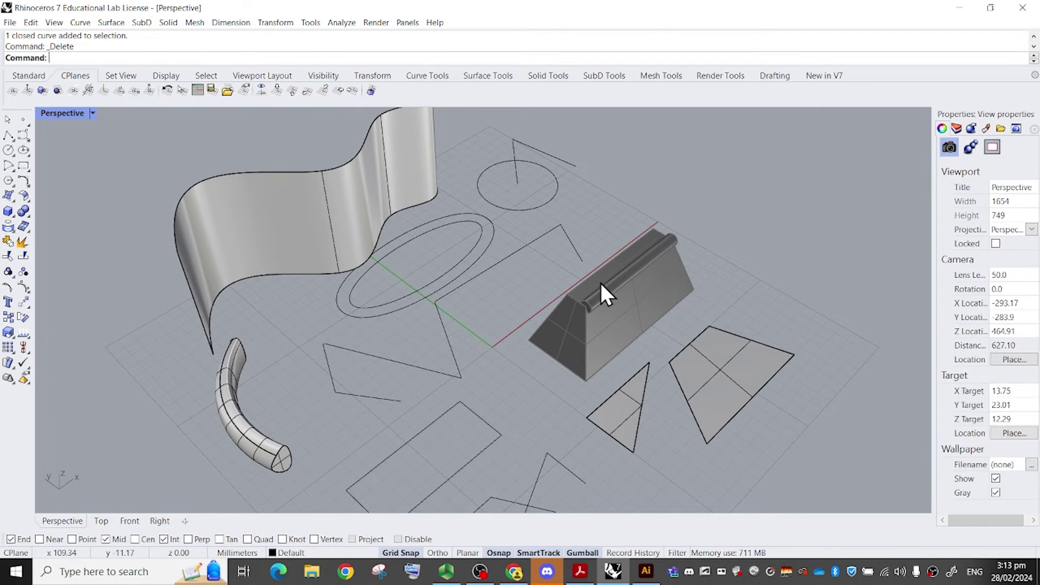
# Test the lock by picking around the tapered solid and window-selecting the whole scene.
pyautogui.click(582, 261)
pyautogui.click(650, 223)
pyautogui.moveTo(716, 300); pyautogui.dragTo(650, 283, button='right')
pyautogui.scroll(-10, 678, 235)
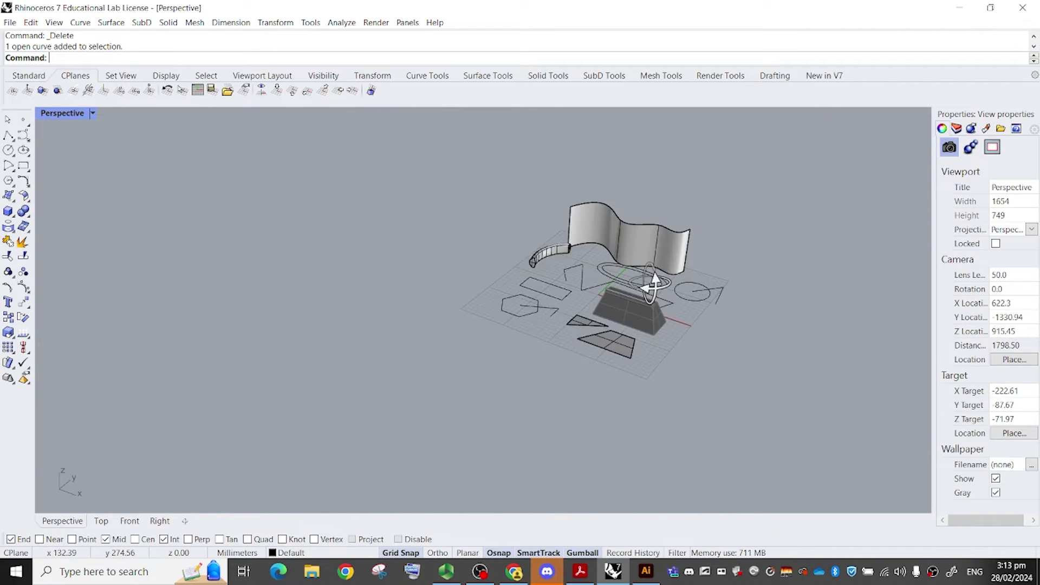
pyautogui.moveTo(466, 162); pyautogui.dragTo(768, 431)
# Clear the selection and unlock the tapered solid and rod.
pyautogui.scroll(9, 683, 334)
pyautogui.moveTo(683, 335); pyautogui.dragTo(721, 278, button='right')
pyautogui.press('Escape')
pyautogui.write('nlock')
pyautogui.press('Return')
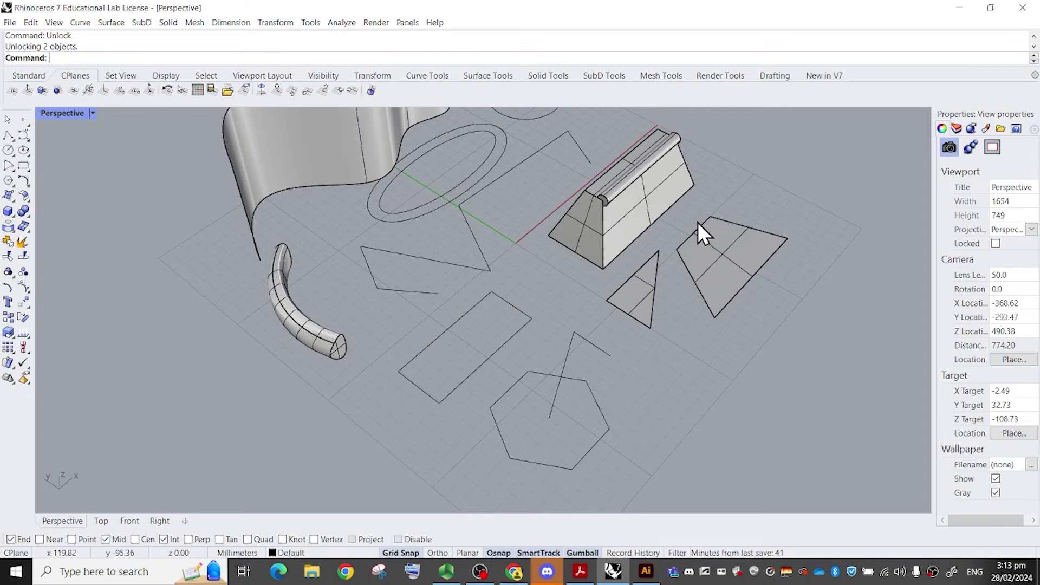
# Select the unlocked rod and tapered solid together to check they can be picked, and deselect them.
pyautogui.moveTo(698, 222); pyautogui.dragTo(647, 225, button='right')
pyautogui.scroll(-6, 649, 224)
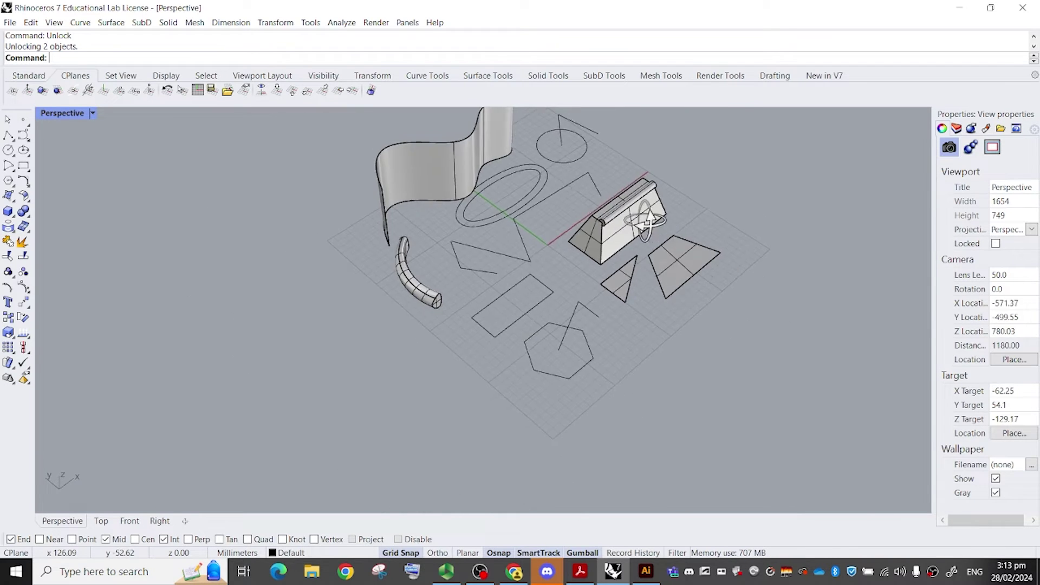
pyautogui.scroll(3, 551, 261)
pyautogui.scroll(3, 552, 261)
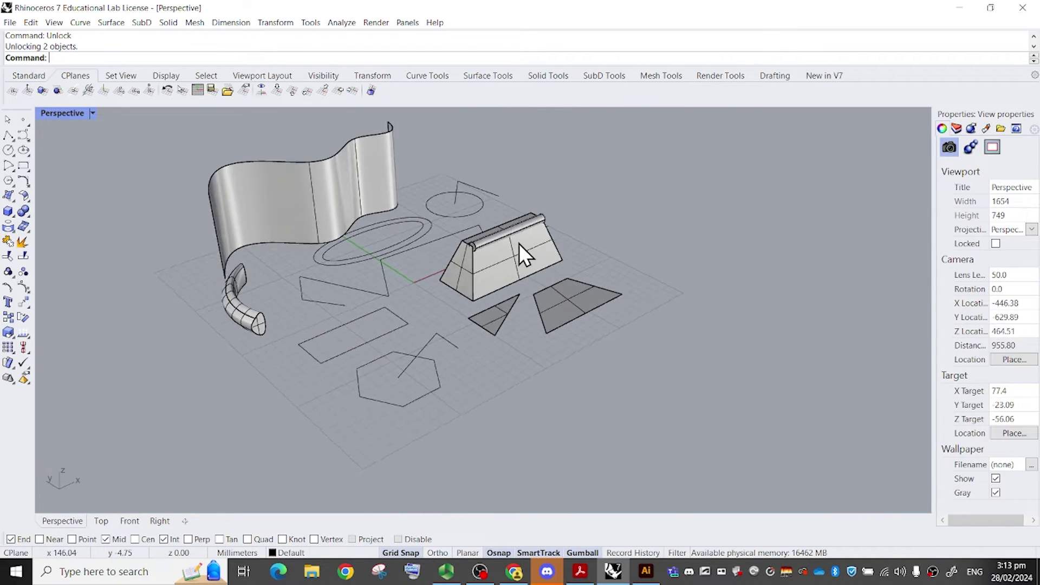
pyautogui.click(538, 295)
pyautogui.keyDown('shift'); pyautogui.click(512, 312); pyautogui.keyUp('shift')
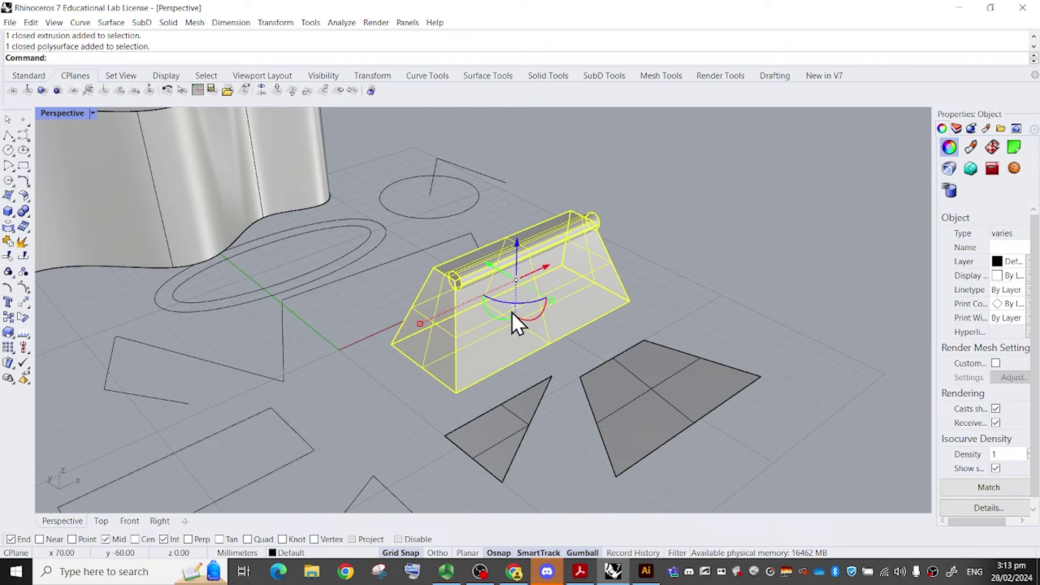
pyautogui.press('Escape')
pyautogui.scroll(-4, 580, 243)
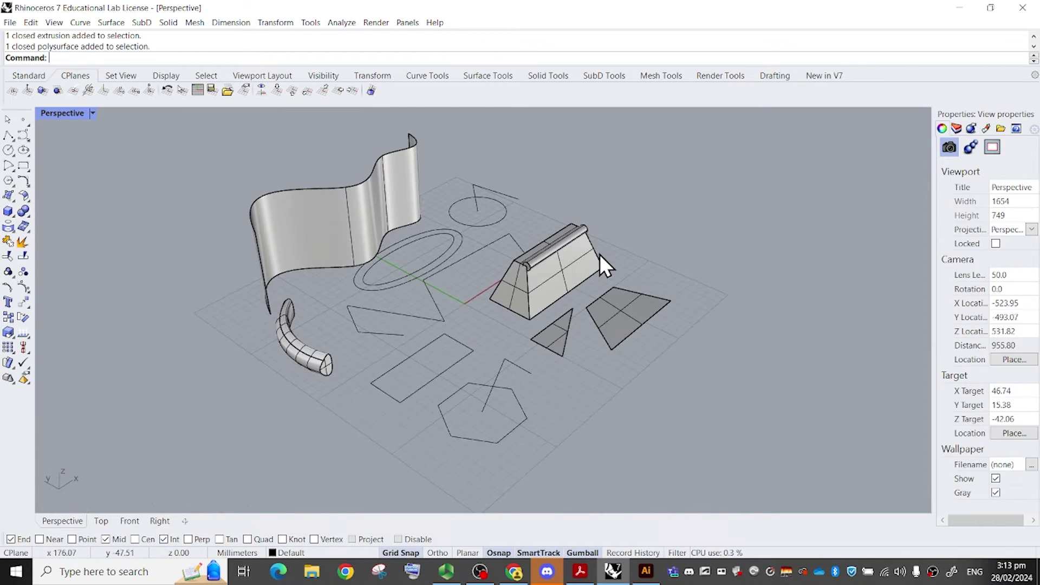
# Hide the rod and the tapered solid.
pyautogui.click(545, 249)
pyautogui.scroll(3, 545, 249)
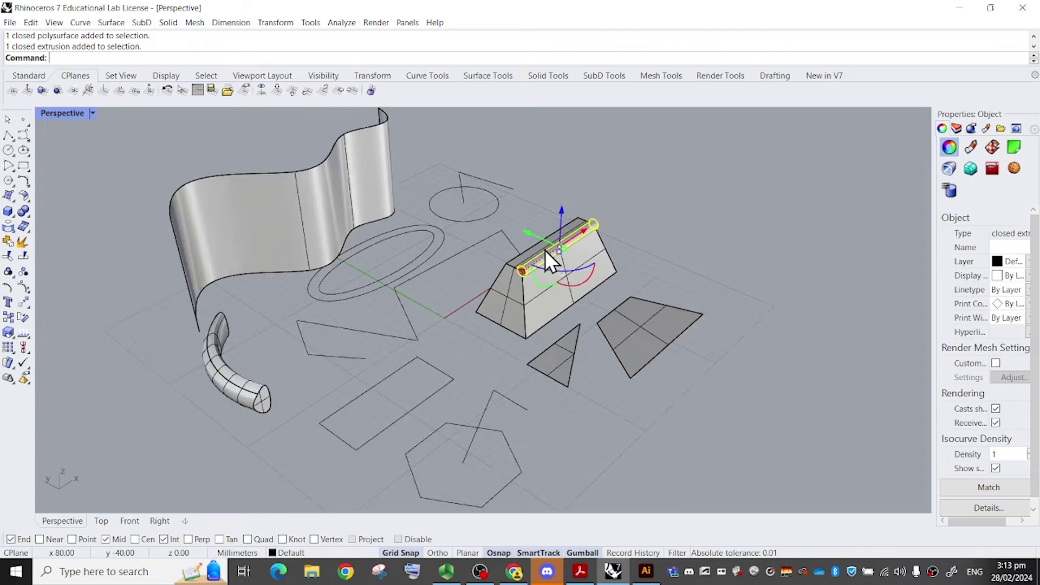
pyautogui.scroll(3, 535, 297)
pyautogui.keyDown('shift'); pyautogui.click(532, 302); pyautogui.keyUp('shift')
pyautogui.write('Hide')
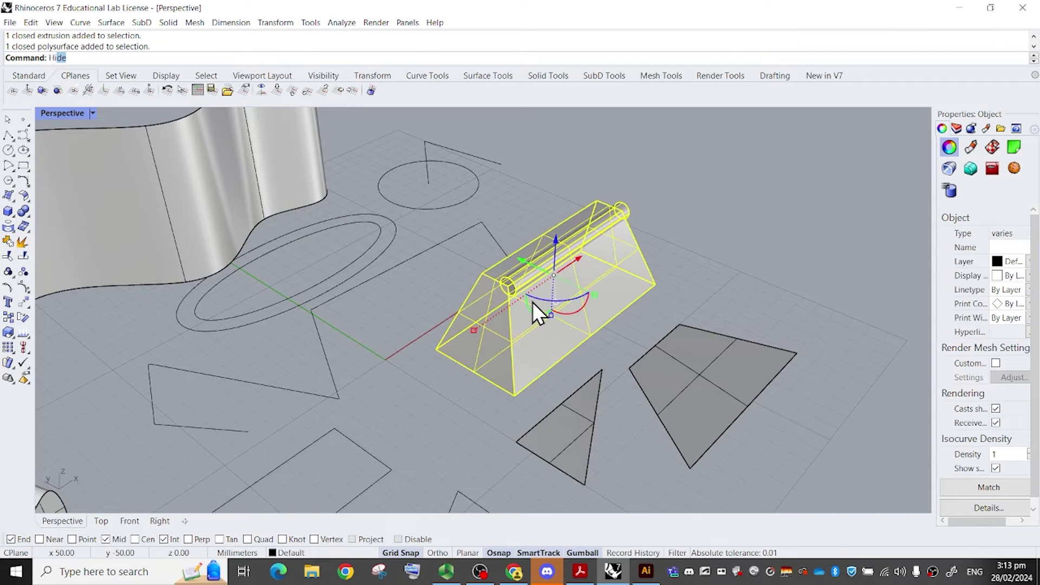
pyautogui.press('Return')
# Show the hidden rod and tapered solid again.
pyautogui.scroll(-4, 532, 304)
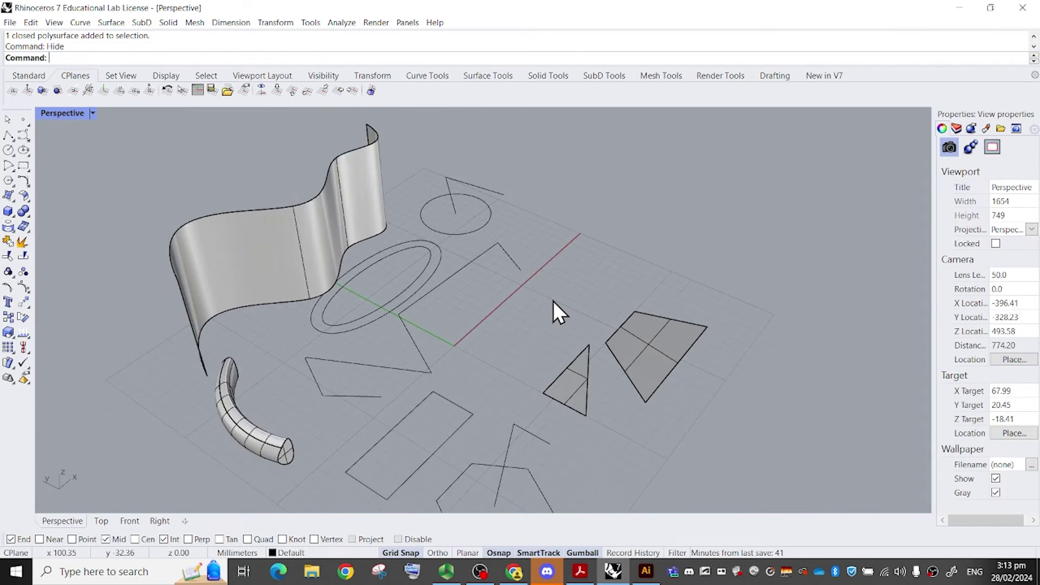
pyautogui.moveTo(554, 301); pyautogui.dragTo(544, 284, button='right')
pyautogui.write('Show')
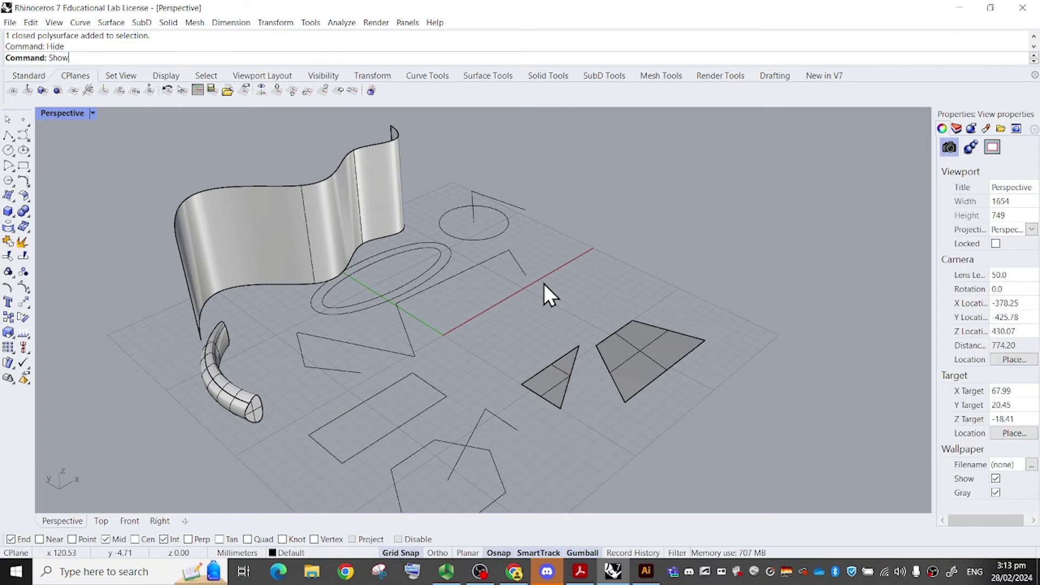
pyautogui.press('Return')
# Hide the circle, its crossing polyline, the two ellipses and the long zigzag polyline, and show them again.
pyautogui.moveTo(544, 284); pyautogui.dragTo(592, 306, button='right')
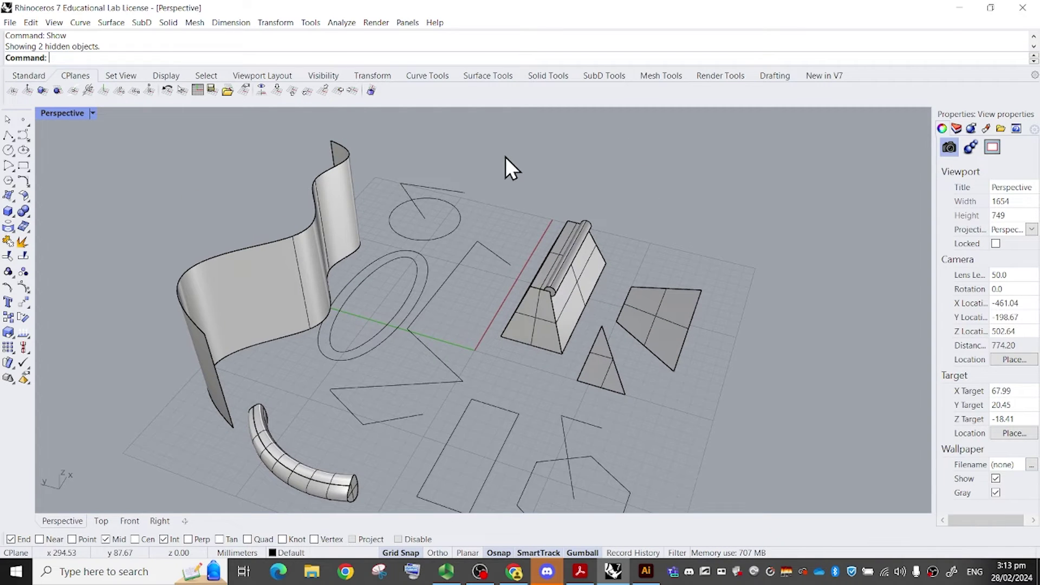
pyautogui.moveTo(506, 167); pyautogui.dragTo(408, 281)
pyautogui.write('S')
pyautogui.press('BackSpace')
pyautogui.write('Hide')
pyautogui.press('Return')
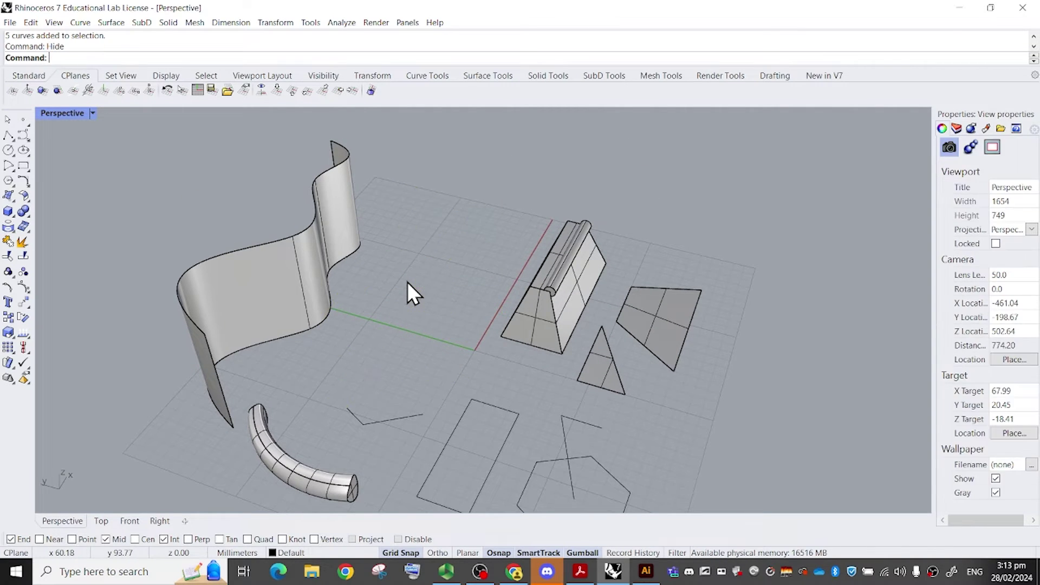
pyautogui.write('Show')
pyautogui.press('Return')
# Hide the circle, its crossing polyline, both ellipses and the long zigzag polyline once more.
pyautogui.moveTo(408, 282); pyautogui.dragTo(522, 197, button='right')
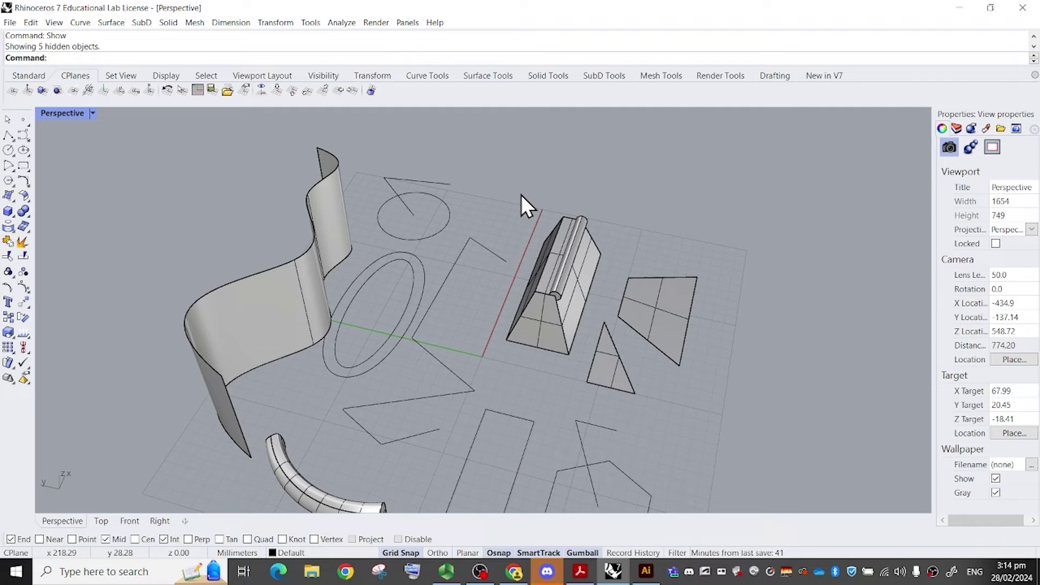
pyautogui.moveTo(521, 195); pyautogui.dragTo(495, 151, button='right')
pyautogui.moveTo(495, 151); pyautogui.dragTo(366, 292)
pyautogui.write('Hide')
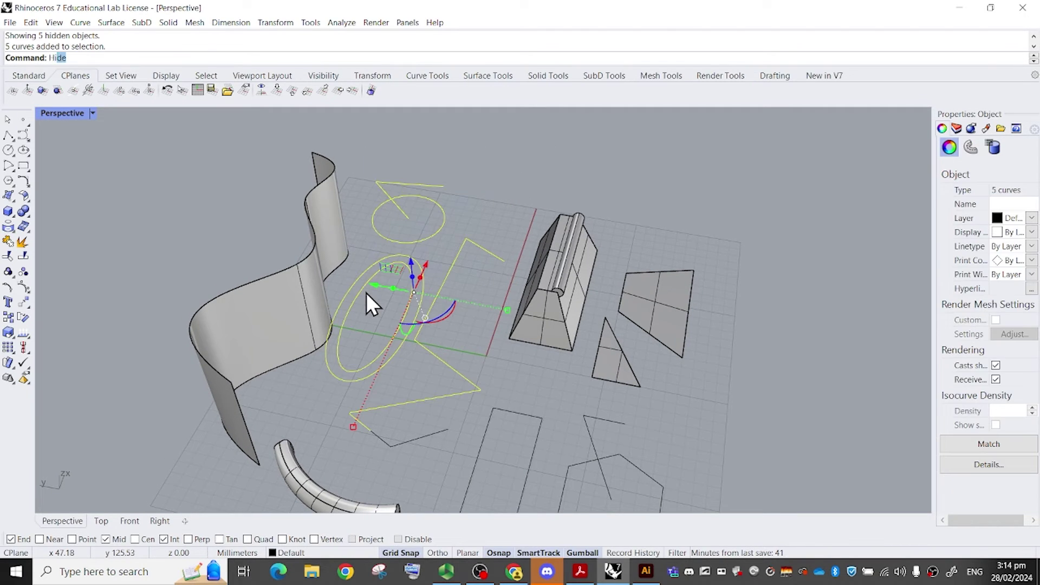
pyautogui.press('Return')
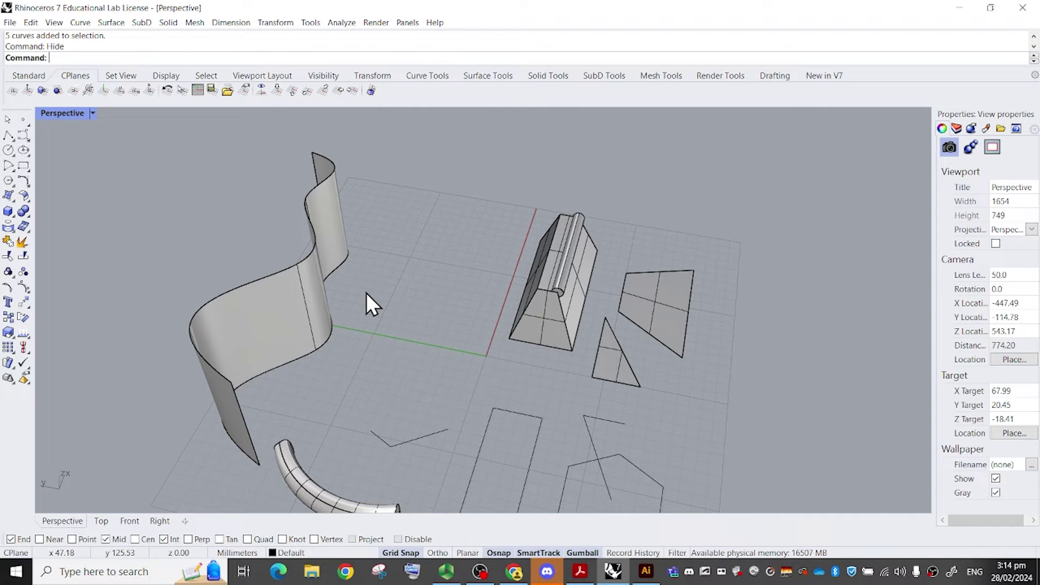
# Try to bring back only the long zigzag polyline from the hidden curves with ShowSelected.
pyautogui.write('ShowSelex')
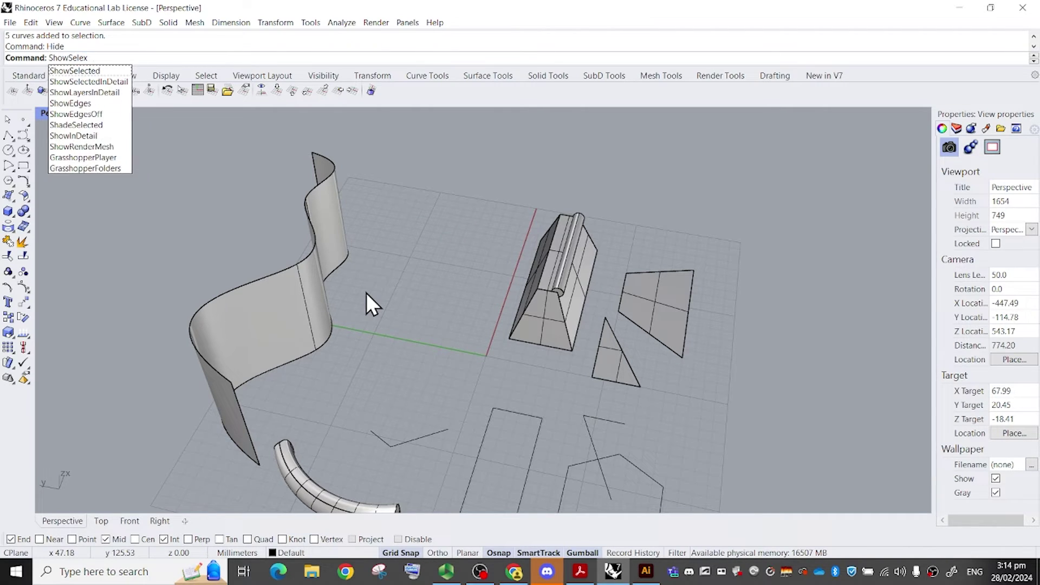
pyautogui.press('BackSpace')
pyautogui.write('cted')
pyautogui.press('Return')
pyautogui.moveTo(365, 292); pyautogui.dragTo(495, 290, button='right')
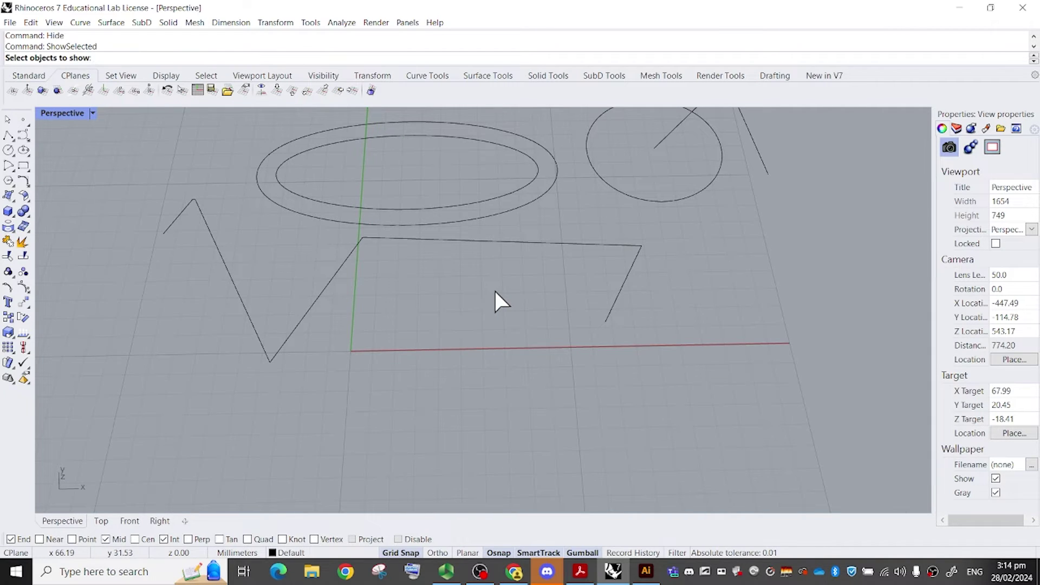
pyautogui.scroll(-3, 491, 341)
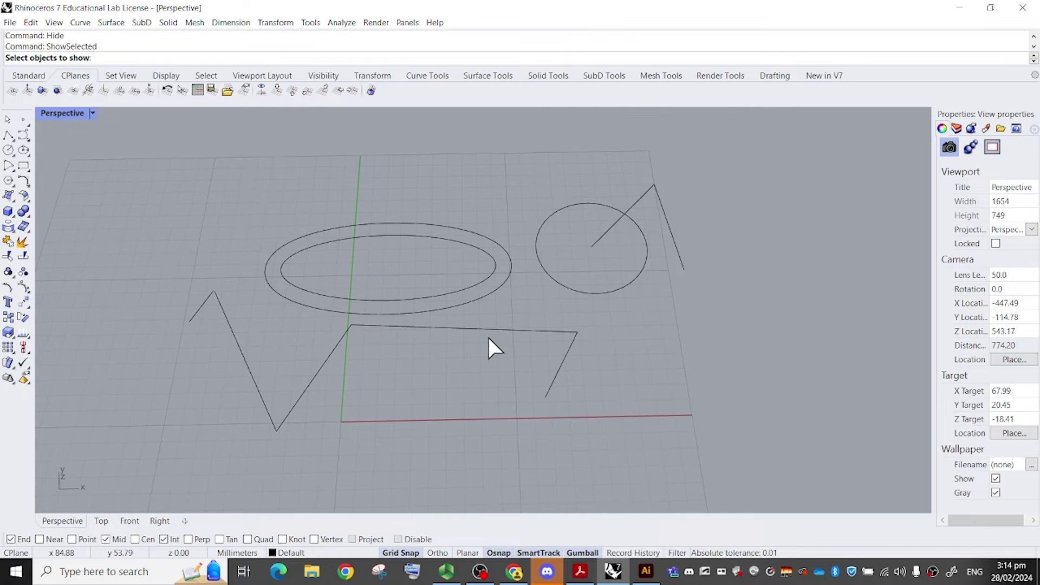
pyautogui.click(488, 337)
pyautogui.moveTo(608, 344); pyautogui.dragTo(592, 274, button='right')
pyautogui.press('Return')
# Show all the hidden curves.
pyautogui.write('Show')
pyautogui.press('Return')
pyautogui.scroll(-2, 586, 265)
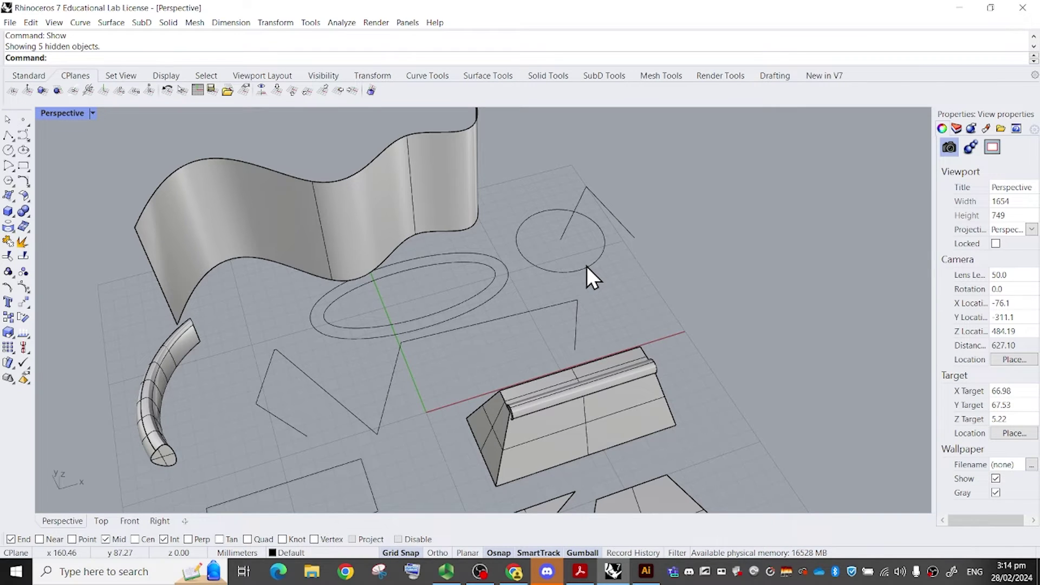
# Move the tapered solid, its rod and the two flat surfaces in front of it off the grid, beside the curved pipe.
pyautogui.scroll(-3, 586, 266)
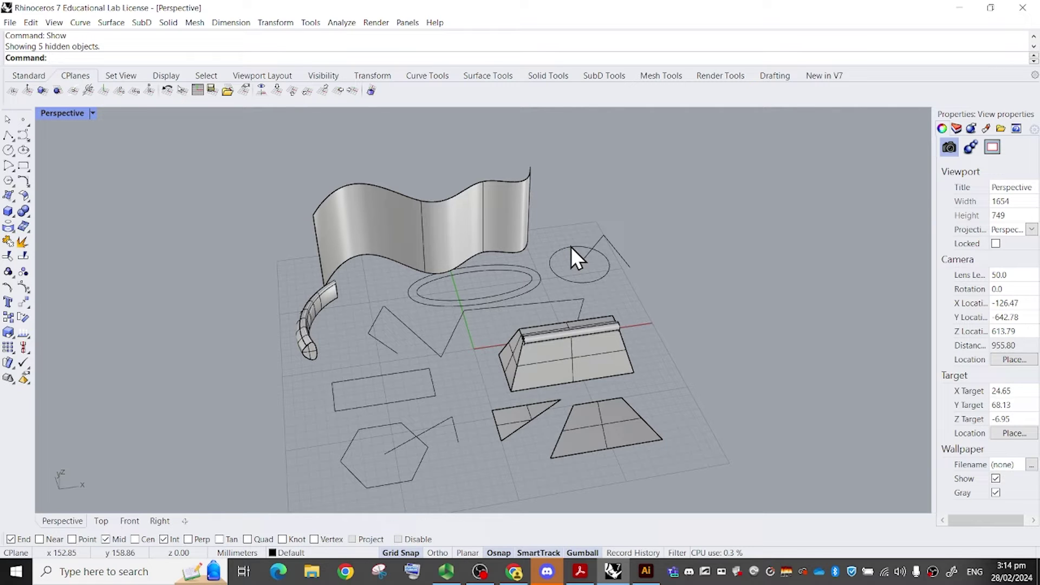
pyautogui.keyDown('shift'); pyautogui.moveTo(571, 246); pyautogui.dragTo(593, 300, button='right'); pyautogui.keyUp('shift')
pyautogui.moveTo(613, 431); pyautogui.dragTo(447, 304)
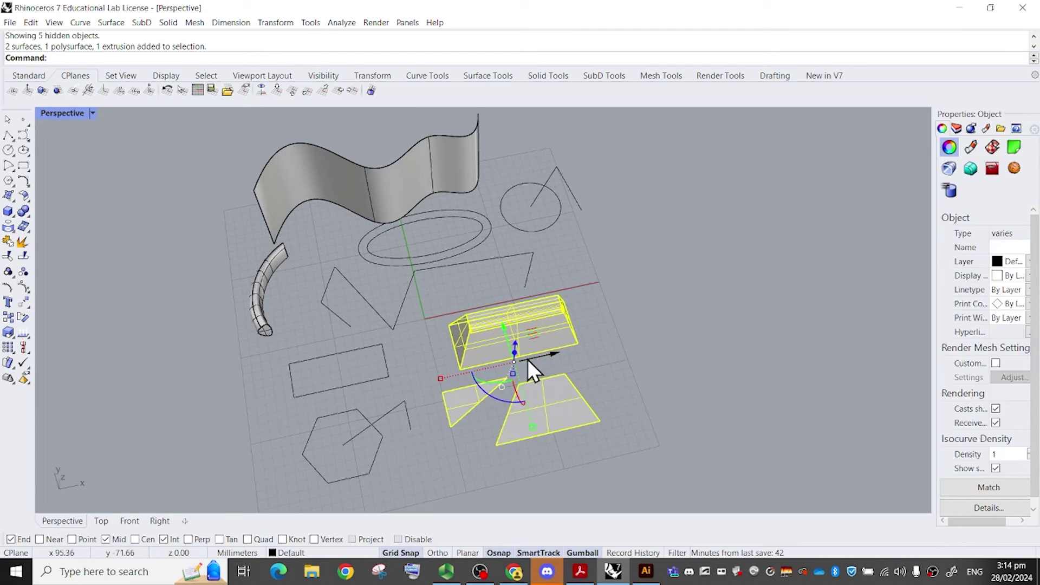
pyautogui.moveTo(527, 359); pyautogui.dragTo(157, 252)
pyautogui.click(607, 317)
pyautogui.moveTo(606, 317); pyautogui.dragTo(487, 260, button='right')
# Draw a tall, thin box on the empty part of the grid, with one base corner at about X 100, Y -70.
pyautogui.write('BooleanSplit')
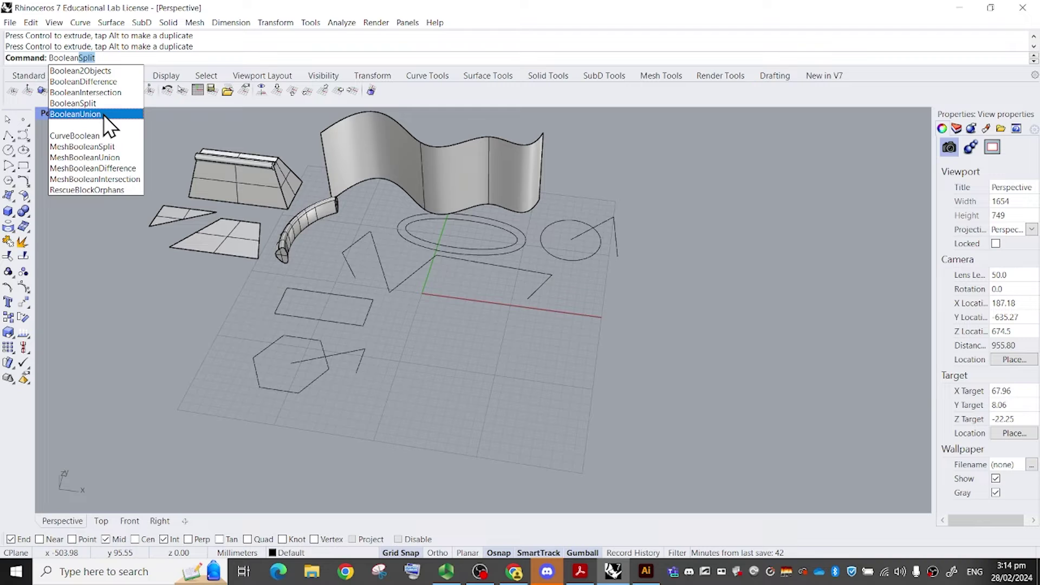
pyautogui.moveTo(488, 386); pyautogui.dragTo(264, 209, button='right')
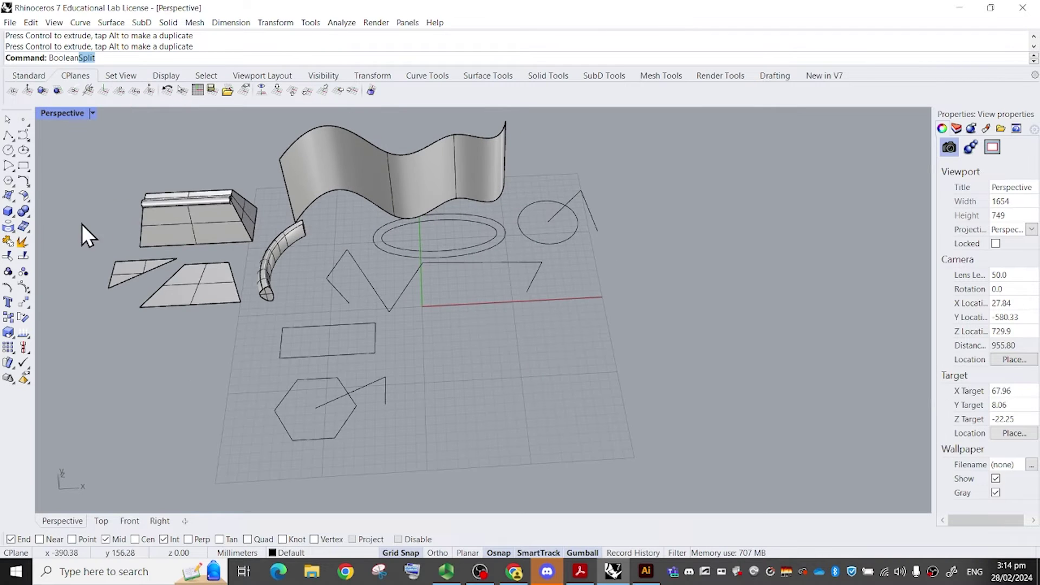
pyautogui.click(8, 211)
pyautogui.click(472, 363)
pyautogui.click(519, 356)
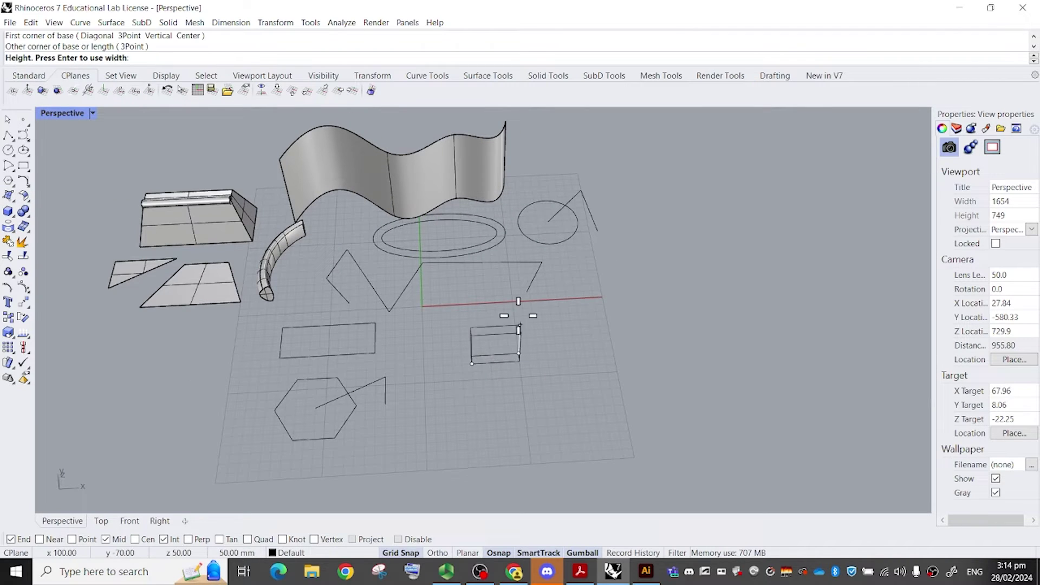
pyautogui.click(515, 281)
# Draw a second, deeper box in front of the thin one, with its first base corner at about X 100, Y -130.
pyautogui.click(8, 212)
pyautogui.click(524, 403)
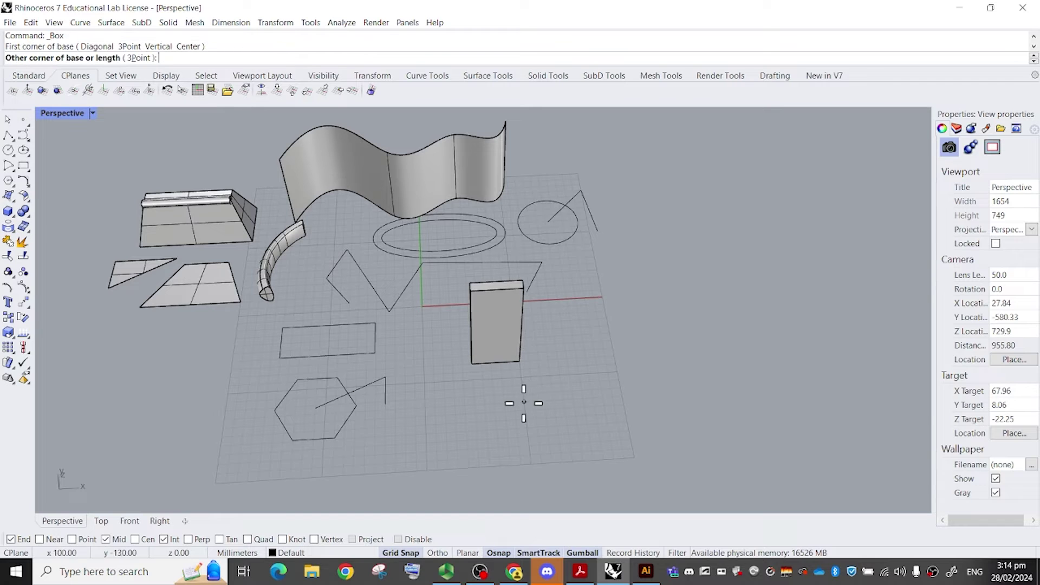
pyautogui.click(561, 367)
pyautogui.click(565, 321)
# Move the deeper box up and across until it partly overlaps the thin box.
pyautogui.moveTo(632, 331); pyautogui.dragTo(614, 328, button='right')
pyautogui.scroll(5, 531, 352)
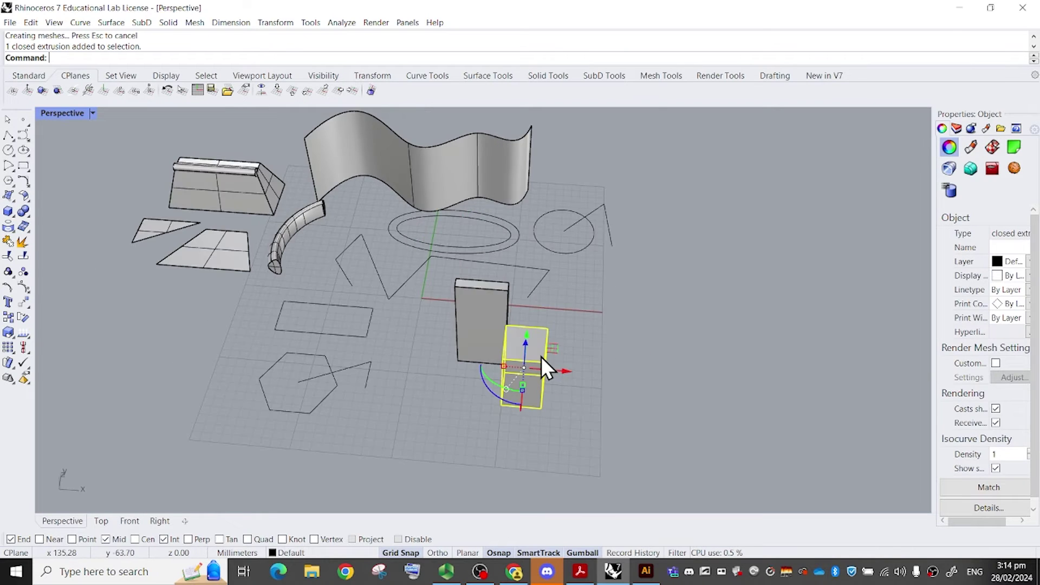
pyautogui.moveTo(474, 303); pyautogui.dragTo(461, 268)
pyautogui.moveTo(460, 269); pyautogui.dragTo(373, 279, button='right')
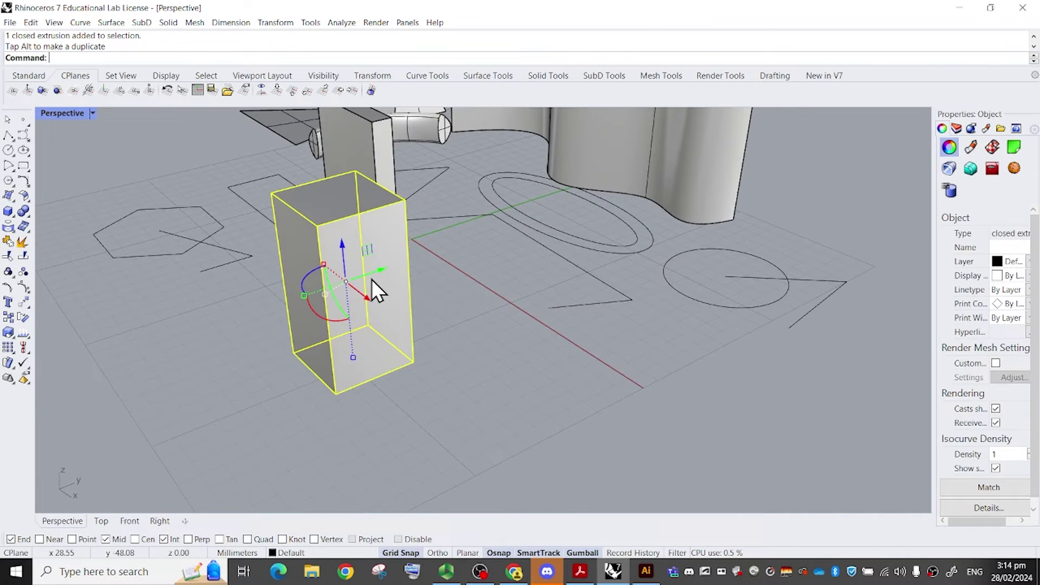
pyautogui.moveTo(372, 279); pyautogui.dragTo(424, 270)
pyautogui.click(441, 264)
pyautogui.click(496, 266)
pyautogui.moveTo(496, 266); pyautogui.dragTo(534, 292, button='right')
pyautogui.click(529, 302)
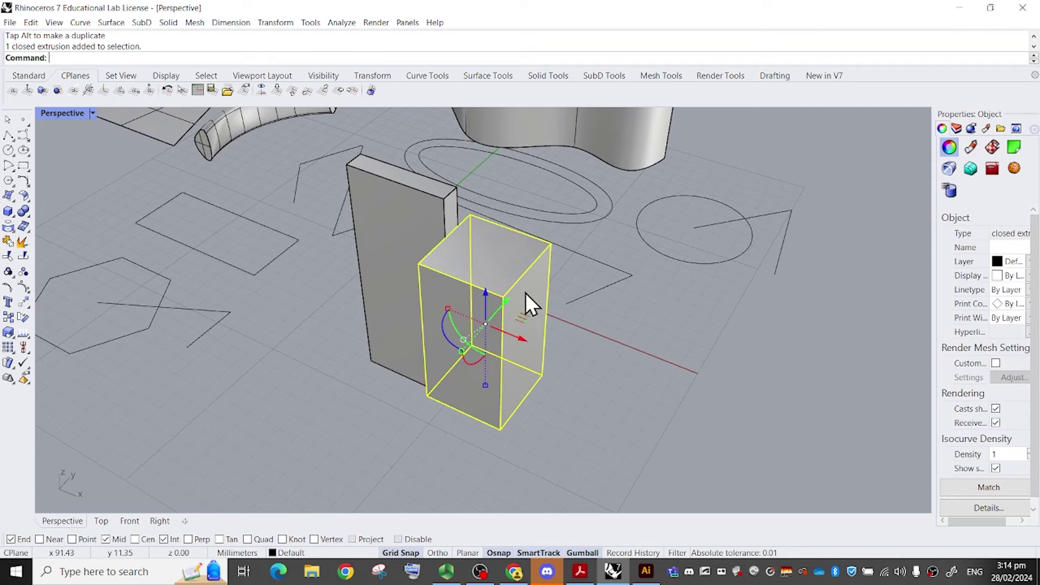
pyautogui.moveTo(529, 302); pyautogui.dragTo(473, 303)
pyautogui.click(662, 402)
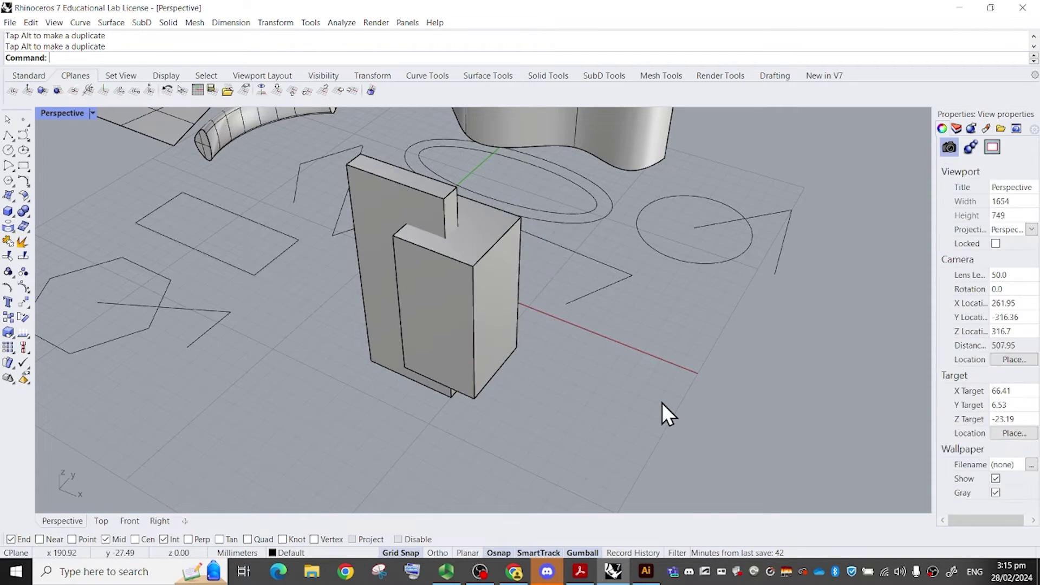
# Merge the two overlapping boxes into one solid with BooleanUnion.
pyautogui.moveTo(662, 402); pyautogui.dragTo(679, 404, button='right')
pyautogui.scroll(-3, 557, 411)
pyautogui.scroll(5, 557, 411)
pyautogui.moveTo(551, 373); pyautogui.dragTo(599, 367, button='right')
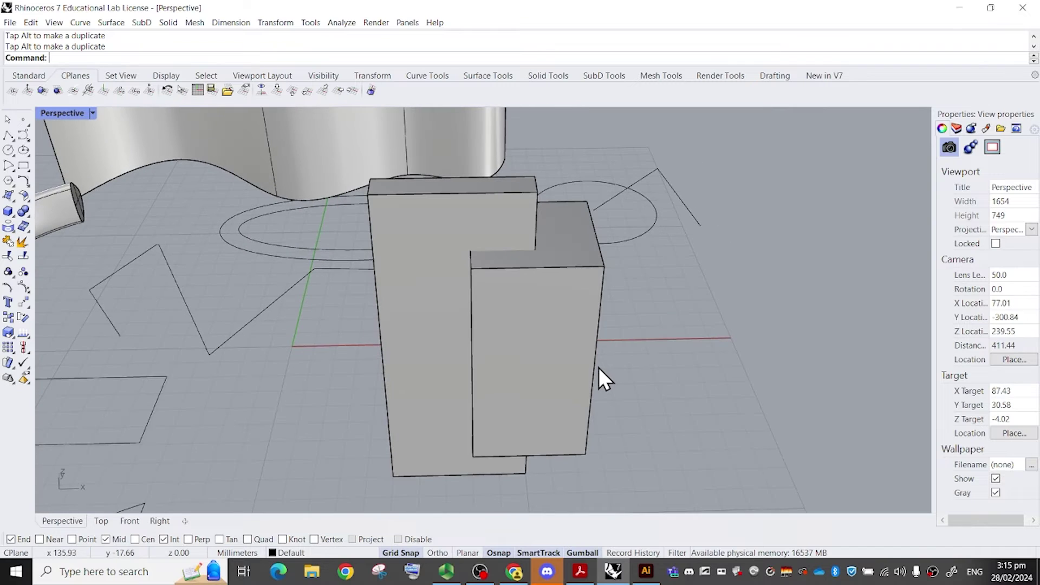
pyautogui.click(453, 271)
pyautogui.keyDown('shift'); pyautogui.click(527, 324); pyautogui.keyUp('shift')
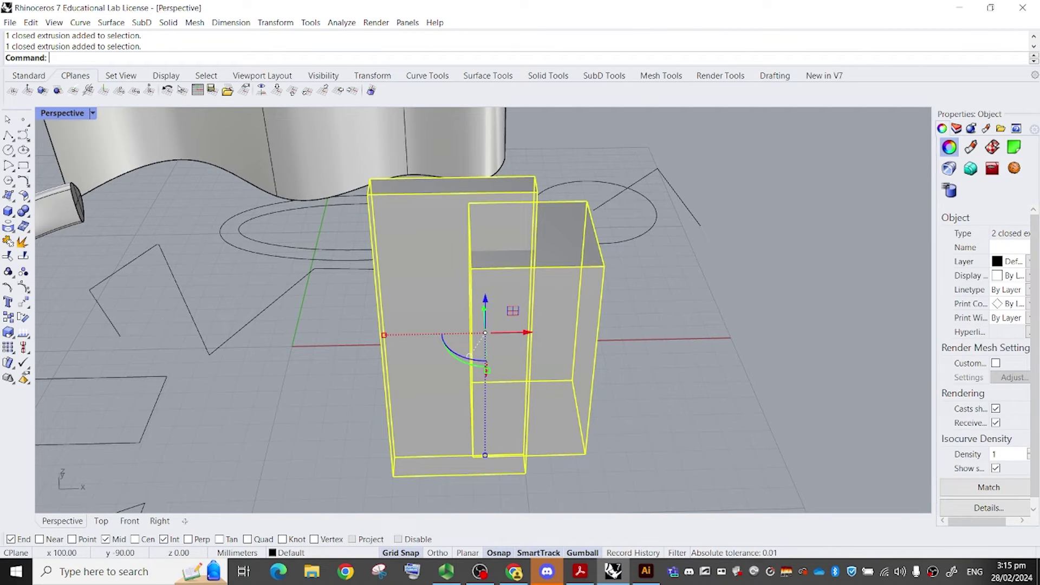
pyautogui.write('BooleanUnion')
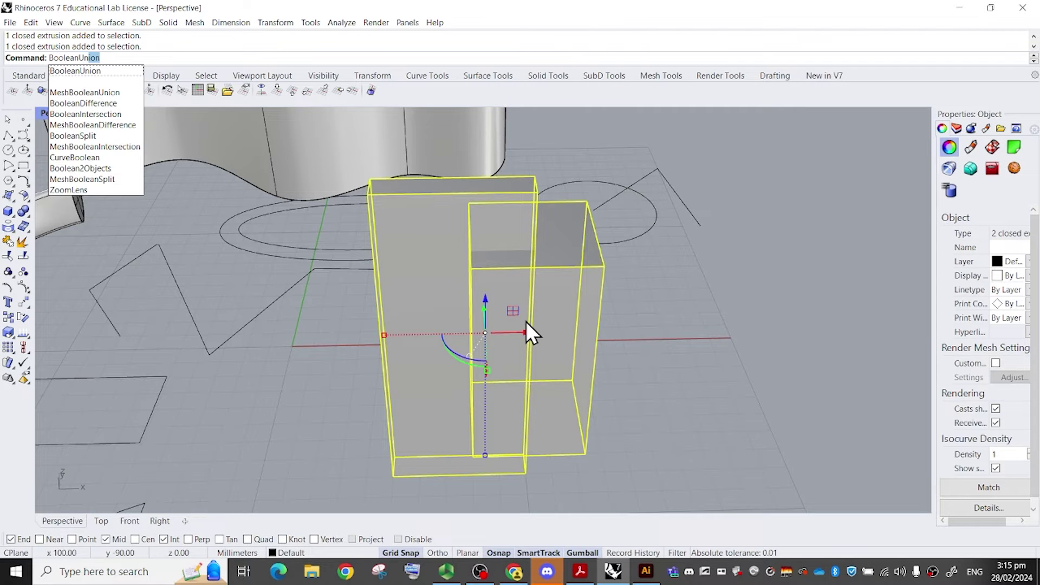
pyautogui.press('Return')
pyautogui.click(652, 317)
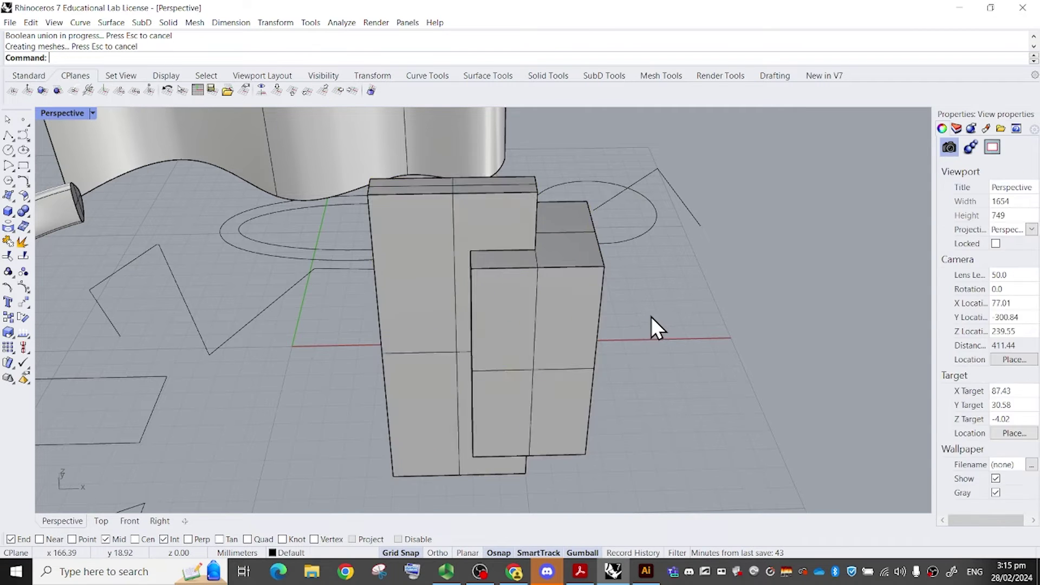
# Select the merged solid to inspect it as a single object, and undo the Boolean union.
pyautogui.moveTo(651, 316); pyautogui.dragTo(528, 275, button='right')
pyautogui.click(397, 252)
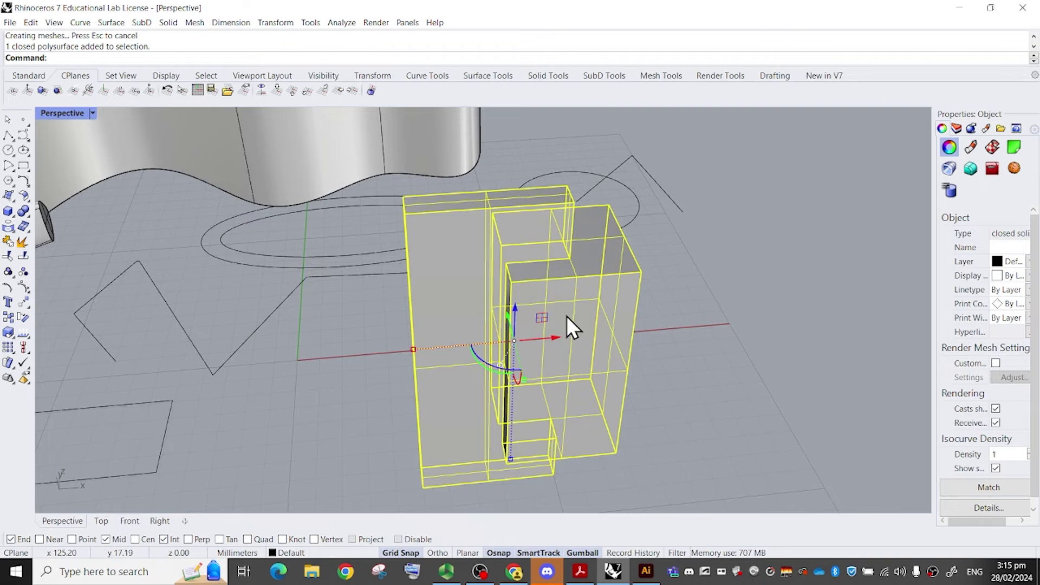
pyautogui.scroll(-5, 567, 316)
pyautogui.moveTo(601, 330); pyautogui.dragTo(519, 342, button='right')
pyautogui.click(543, 330)
pyautogui.click(484, 334)
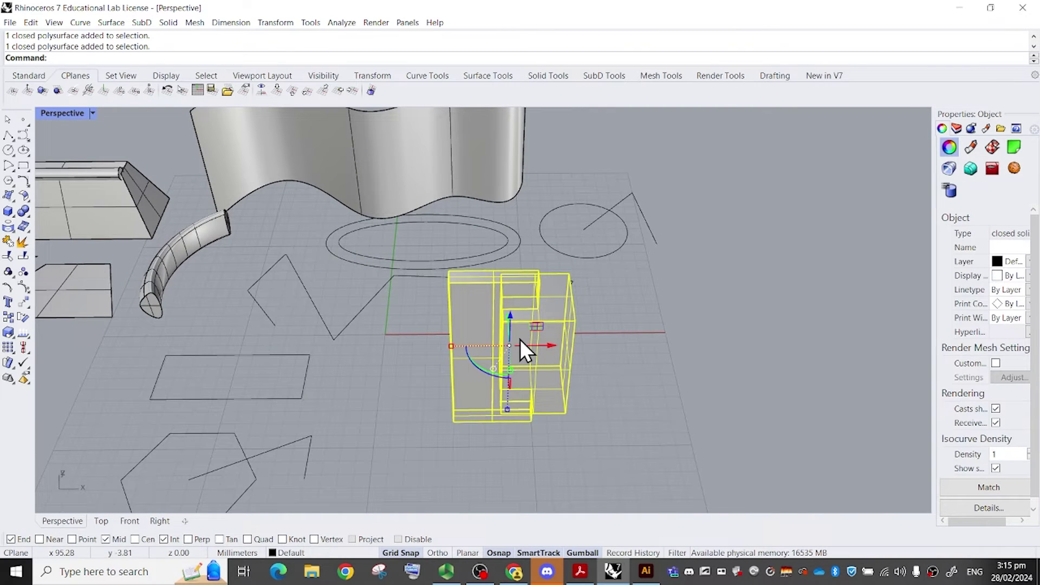
pyautogui.hotkey('ctrl', 'z')
pyautogui.click(613, 334)
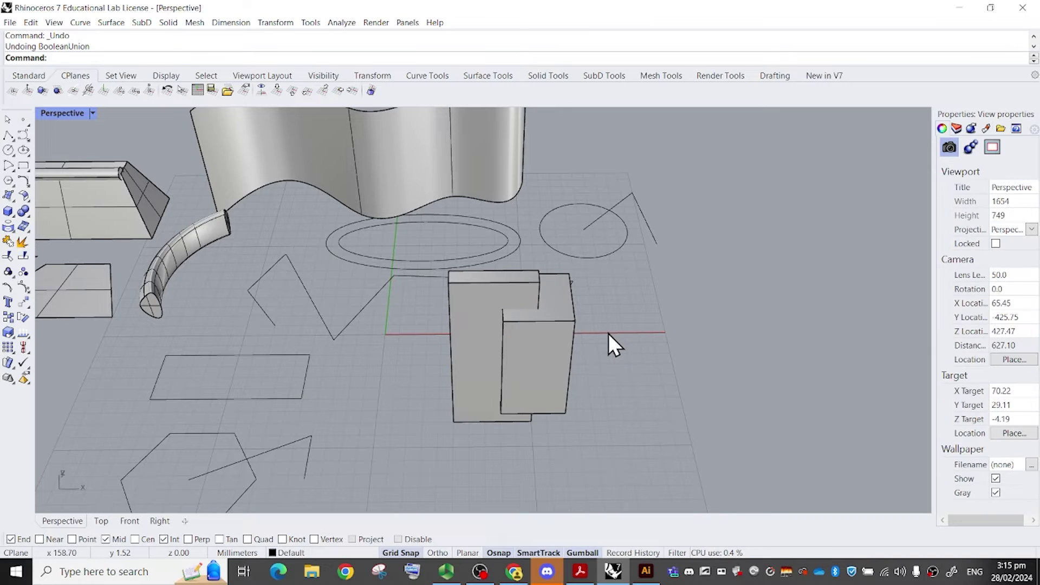
# Subtract the deeper box from the thin box with BooleanDifference and inspect the cut from several angles.
pyautogui.write('BooleanDifference')
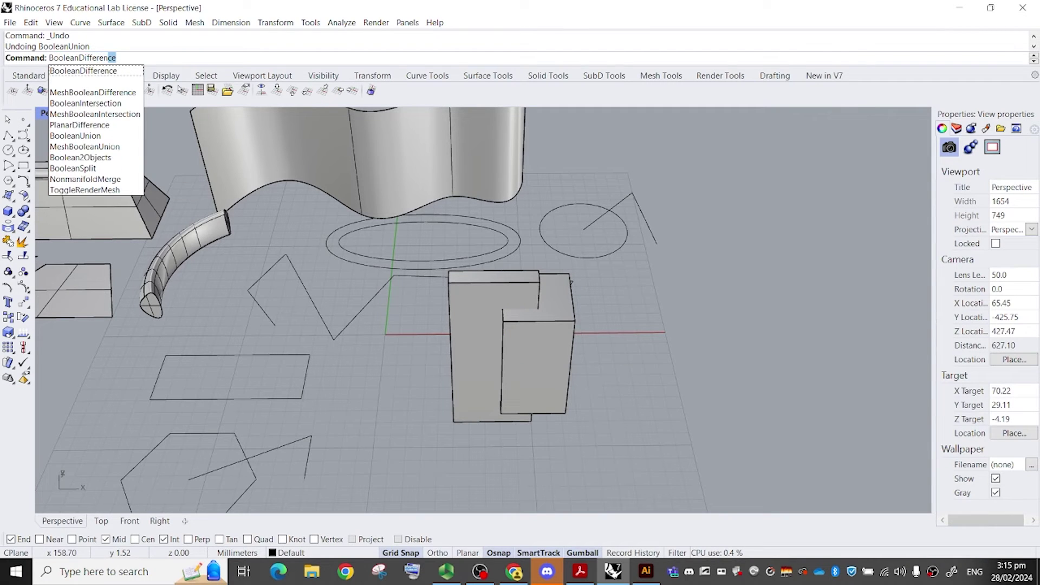
pyautogui.press('Return')
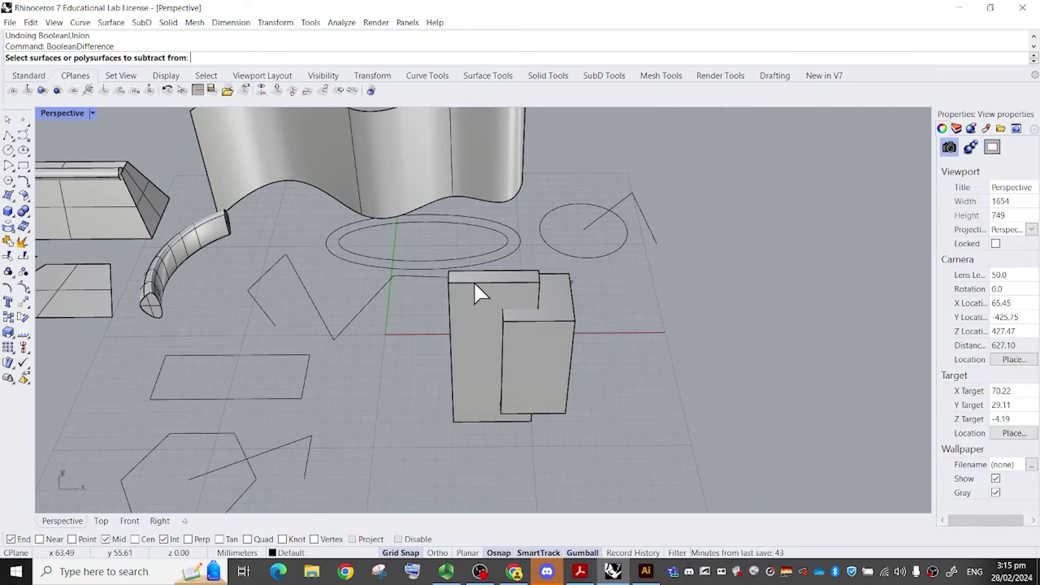
pyautogui.click(471, 318)
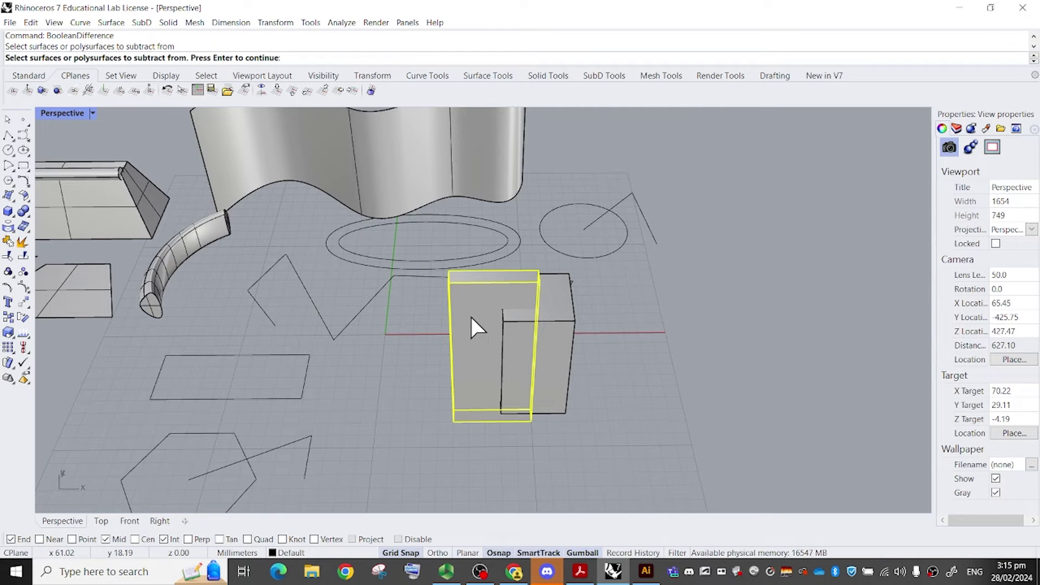
pyautogui.press('Return')
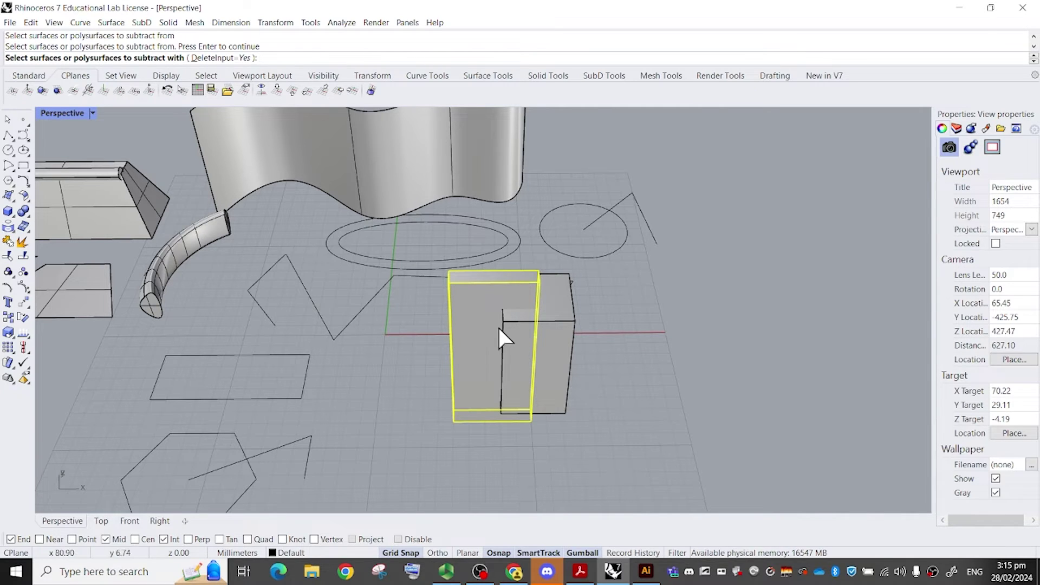
pyautogui.click(549, 330)
pyautogui.moveTo(549, 331); pyautogui.dragTo(508, 294, button='right')
pyautogui.press('Return')
pyautogui.scroll(6, 430, 259)
pyautogui.moveTo(439, 172); pyautogui.dragTo(433, 269, button='right')
pyautogui.moveTo(549, 320); pyautogui.dragTo(523, 274, button='right')
pyautogui.scroll(-6, 476, 174)
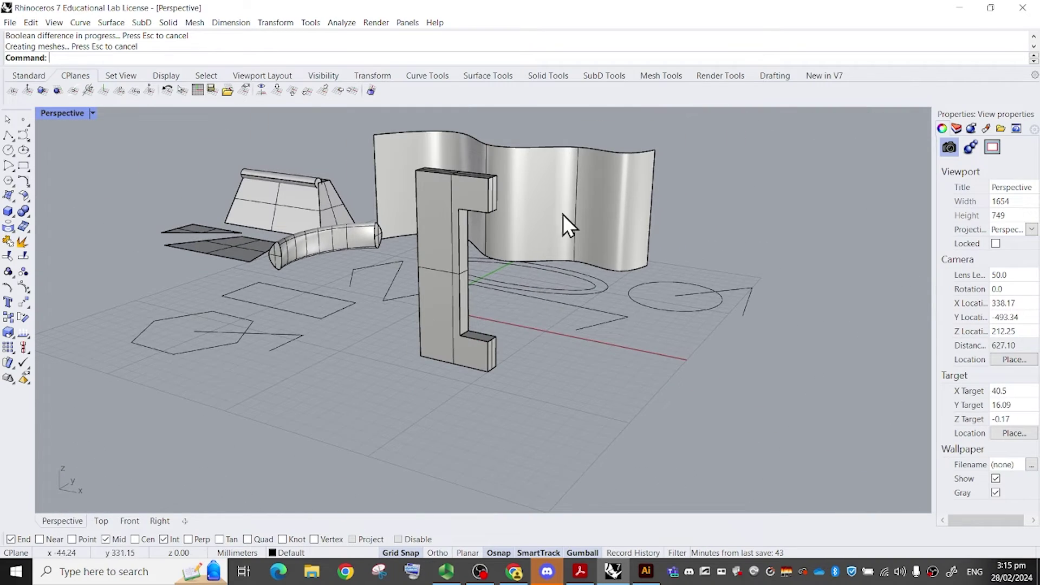
# Undo the Boolean difference and the last move that made the boxes overlap.
pyautogui.scroll(4, 493, 262)
pyautogui.hotkey('ctrl', 'z')
pyautogui.hotkey('ctrl', 'z')
pyautogui.click(675, 365)
pyautogui.moveTo(641, 368); pyautogui.dragTo(657, 395, button='right')
pyautogui.click(665, 391)
pyautogui.scroll(-4, 619, 357)
# Rotate the thin box so that it lies flat as a horizontal slab.
pyautogui.click(564, 291)
pyautogui.moveTo(619, 357); pyautogui.dragTo(391, 323, button='right')
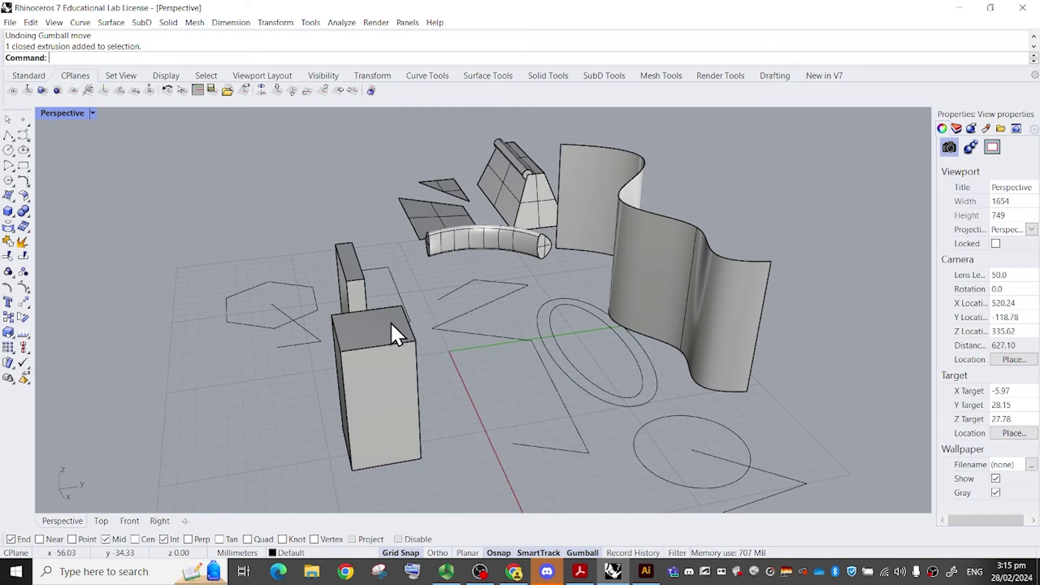
pyautogui.click(355, 279)
pyautogui.moveTo(355, 279); pyautogui.dragTo(440, 398, button='right')
pyautogui.keyDown('shift'); pyautogui.moveTo(440, 398); pyautogui.dragTo(398, 347); pyautogui.keyUp('shift')
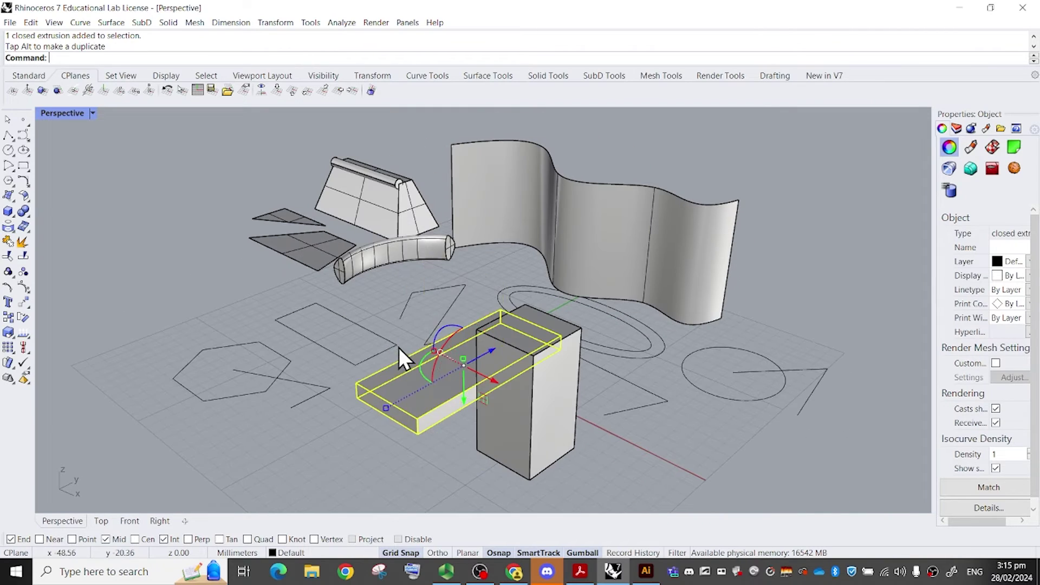
# Move the flat slab until it passes through the wavy surface, and clear the selection.
pyautogui.moveTo(399, 347); pyautogui.dragTo(357, 327, button='right')
pyautogui.moveTo(358, 327); pyautogui.dragTo(503, 364)
pyautogui.moveTo(503, 364); pyautogui.dragTo(417, 371, button='right')
pyautogui.moveTo(418, 371); pyautogui.dragTo(455, 398)
pyautogui.moveTo(501, 357)
pyautogui.mouseDown(button='right')
pyautogui.moveTo(506, 367)
pyautogui.moveTo(563, 348)
pyautogui.moveTo(593, 353)
pyautogui.mouseUp(button='right')
pyautogui.press('Escape')
pyautogui.click(628, 312)
pyautogui.press('Escape')
# Subtract the slab from the wavy surface with BooleanDifference, deleting the input, and select the result to inspect it.
pyautogui.write('BooleanDifference')
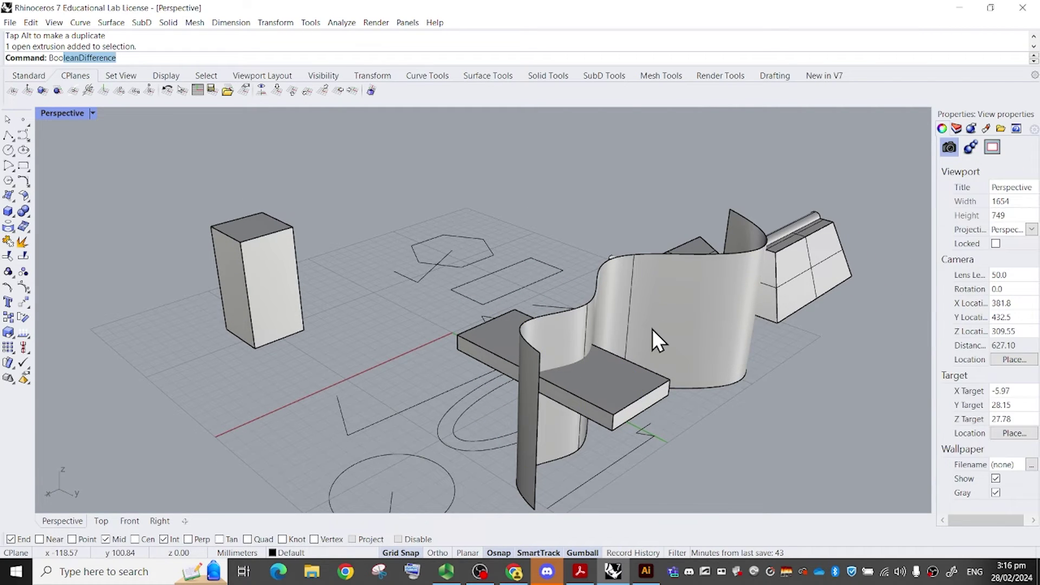
pyautogui.press('Return')
pyautogui.moveTo(650, 331); pyautogui.dragTo(547, 306, button='right')
pyautogui.click(602, 307)
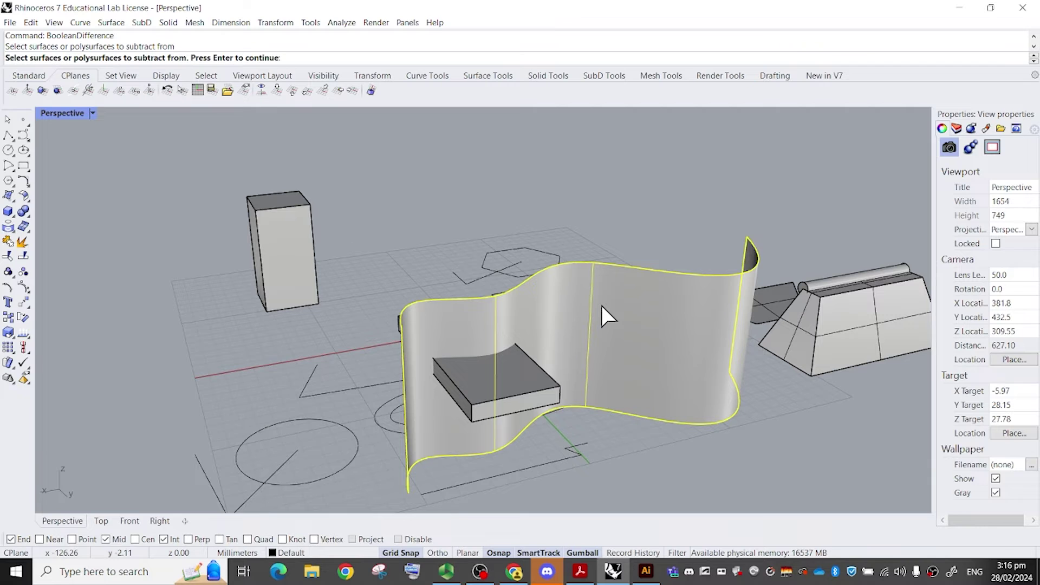
pyautogui.press('Return')
pyautogui.click(528, 368)
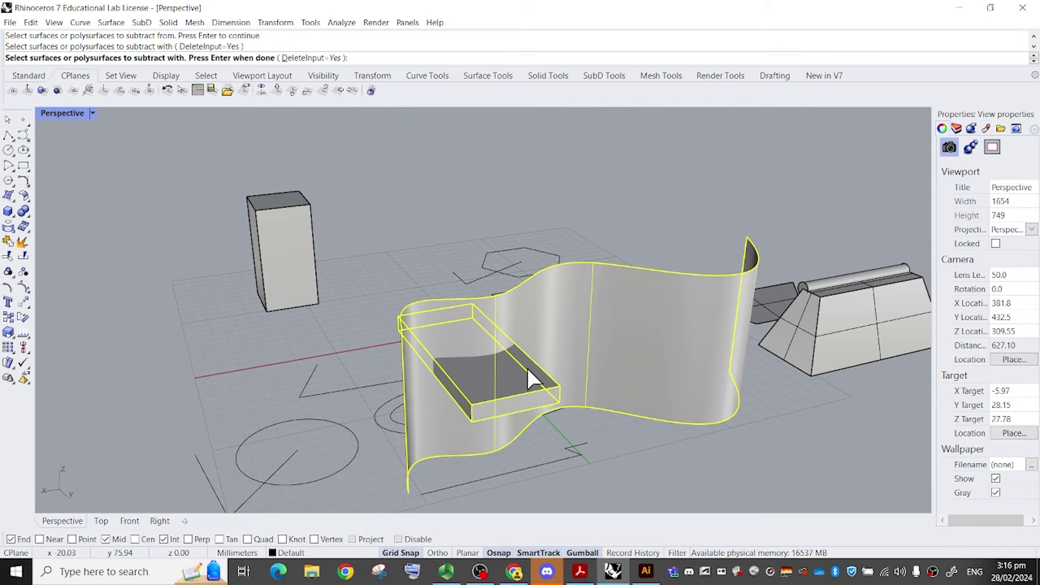
pyautogui.press('Return')
pyautogui.click(529, 370)
pyautogui.click(506, 381)
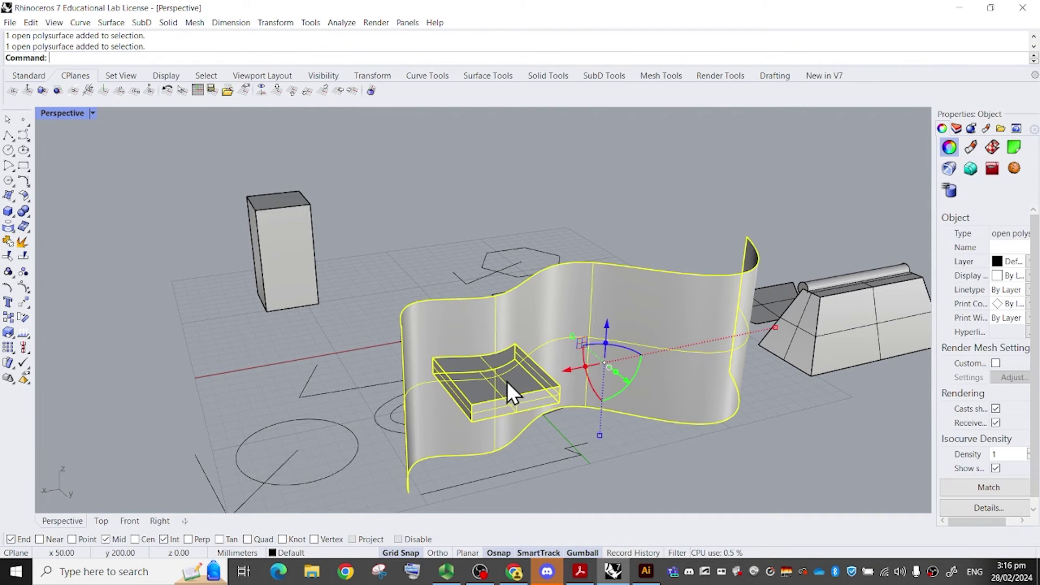
# Undo the slab's subtraction from the wavy surface and clear the selection.
pyautogui.moveTo(506, 382); pyautogui.dragTo(627, 340, button='right')
pyautogui.hotkey('ctrl', 'z')
pyautogui.press('Escape')
pyautogui.click(638, 344)
pyautogui.press('Escape')
pyautogui.click(652, 319)
pyautogui.press('Escape')
# Repeat BooleanDifference, subtracting the slab from the wavy surface, and view the result from another side.
pyautogui.write('B')
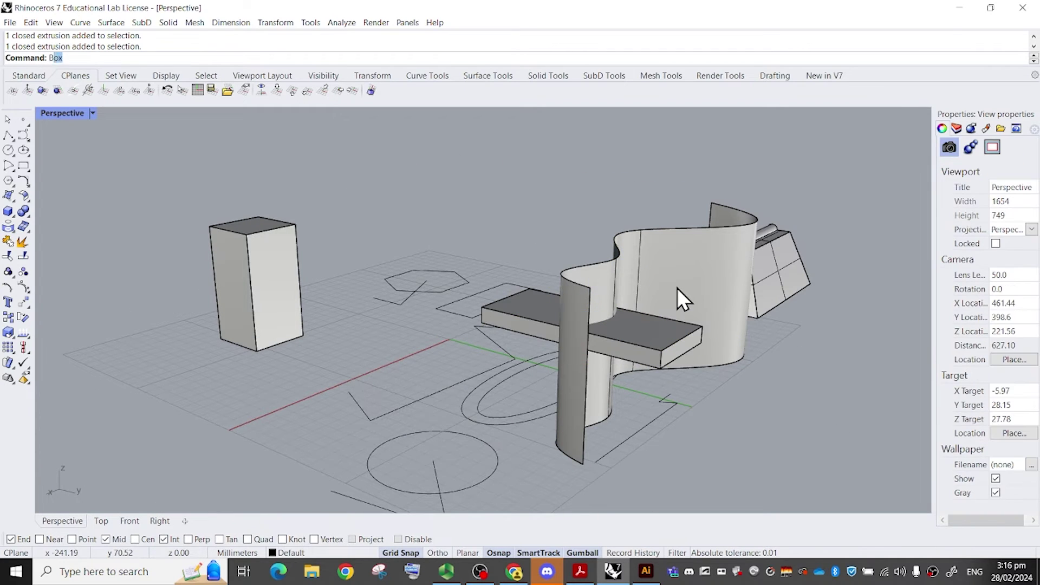
pyautogui.write('ooleanD')
pyautogui.press('Return')
pyautogui.moveTo(676, 287); pyautogui.dragTo(641, 305, button='right')
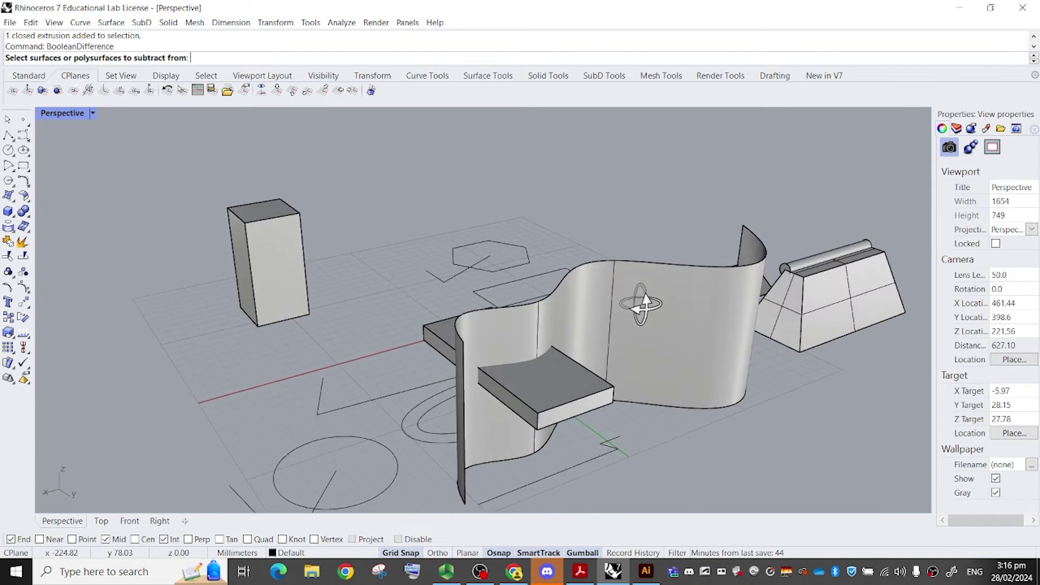
pyautogui.click(639, 309)
pyautogui.press('Return')
pyautogui.click(551, 382)
pyautogui.press('Return')
pyautogui.moveTo(552, 380); pyautogui.dragTo(720, 307, button='right')
pyautogui.press('Escape')
# Subtract the slab from the wavy surface with BooleanDifference, switching DeleteInput off so the slab is kept.
pyautogui.scroll(4, 591, 233)
pyautogui.moveTo(558, 233); pyautogui.dragTo(596, 222, button='right')
pyautogui.write('BooleanDifference')
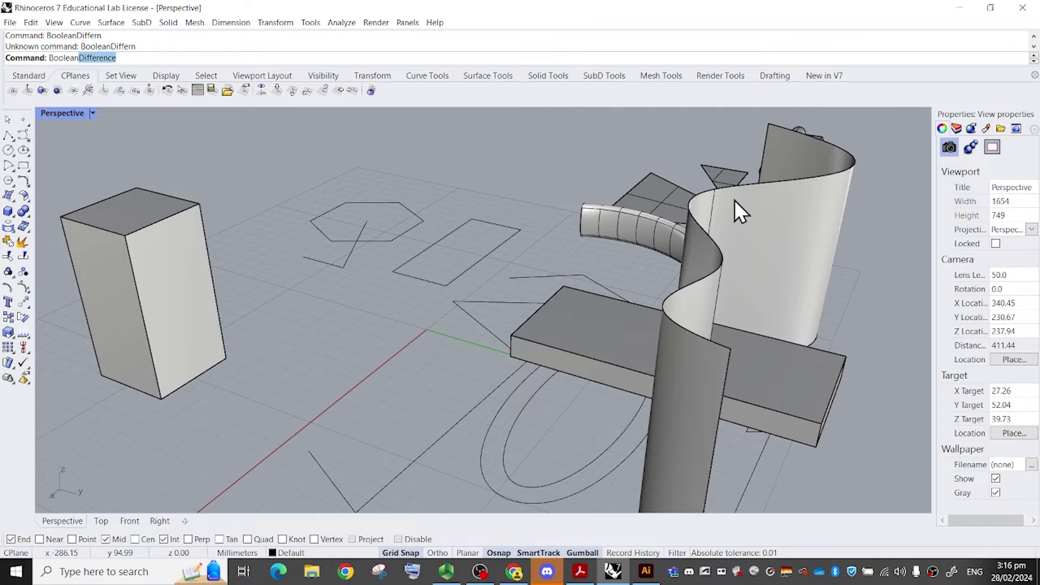
pyautogui.press('Return')
pyautogui.scroll(-3, 733, 199)
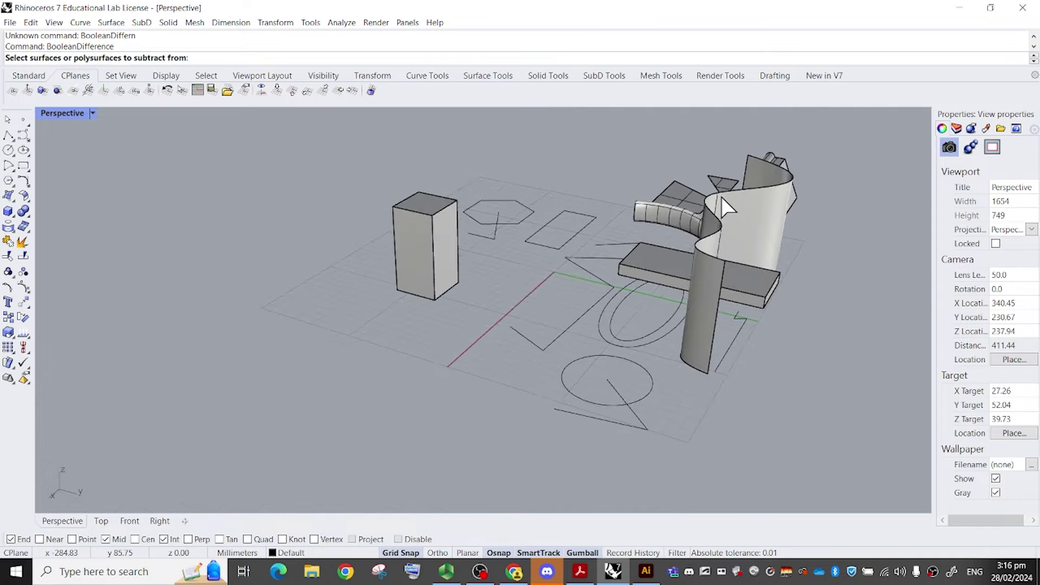
pyautogui.click(737, 249)
pyautogui.moveTo(736, 249); pyautogui.dragTo(684, 241, button='right')
pyautogui.press('Return')
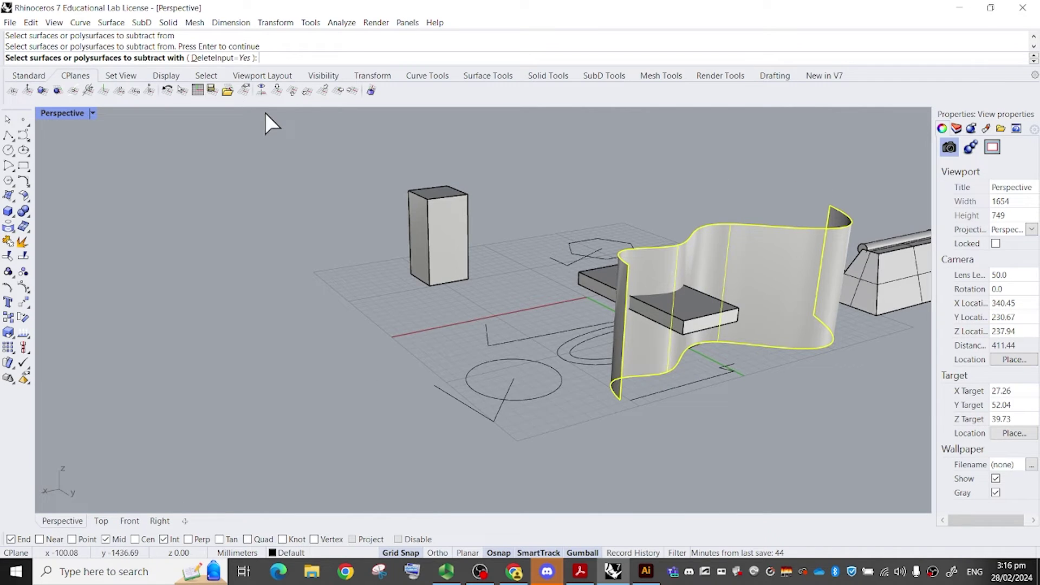
pyautogui.click(238, 58)
pyautogui.moveTo(566, 239); pyautogui.dragTo(613, 268, button='right')
pyautogui.click(722, 302)
pyautogui.press('Return')
# Delete the slab extrusion from the wavy surface and look at the cut opening up close.
pyautogui.moveTo(723, 303); pyautogui.dragTo(742, 311, button='right')
pyautogui.click(758, 321)
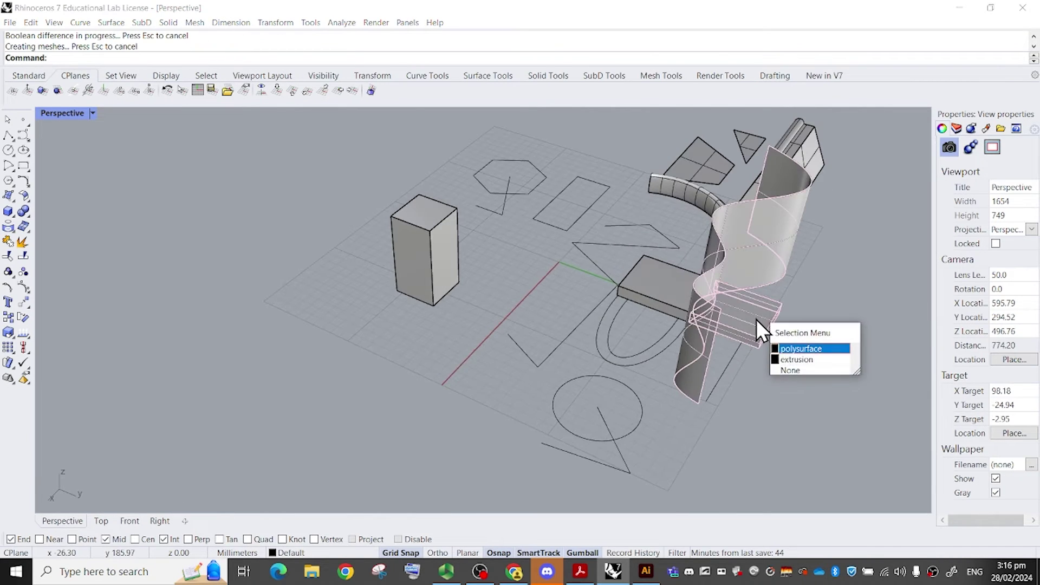
pyautogui.click(789, 359)
pyautogui.moveTo(785, 359)
pyautogui.mouseDown(button='right')
pyautogui.moveTo(673, 284)
pyautogui.moveTo(689, 218)
pyautogui.moveTo(511, 166)
pyautogui.moveTo(401, 223)
pyautogui.mouseUp(button='right')
pyautogui.press('Delete')
pyautogui.scroll(4, 511, 167)
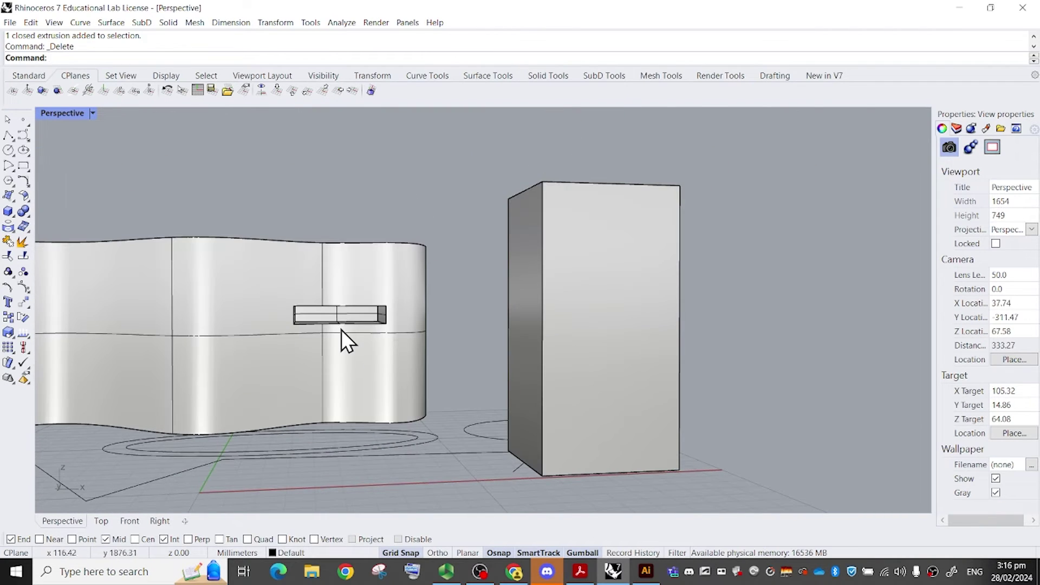
# Delete the tall box standing on the red axis near the origin.
pyautogui.moveTo(341, 330); pyautogui.dragTo(347, 346, button='right')
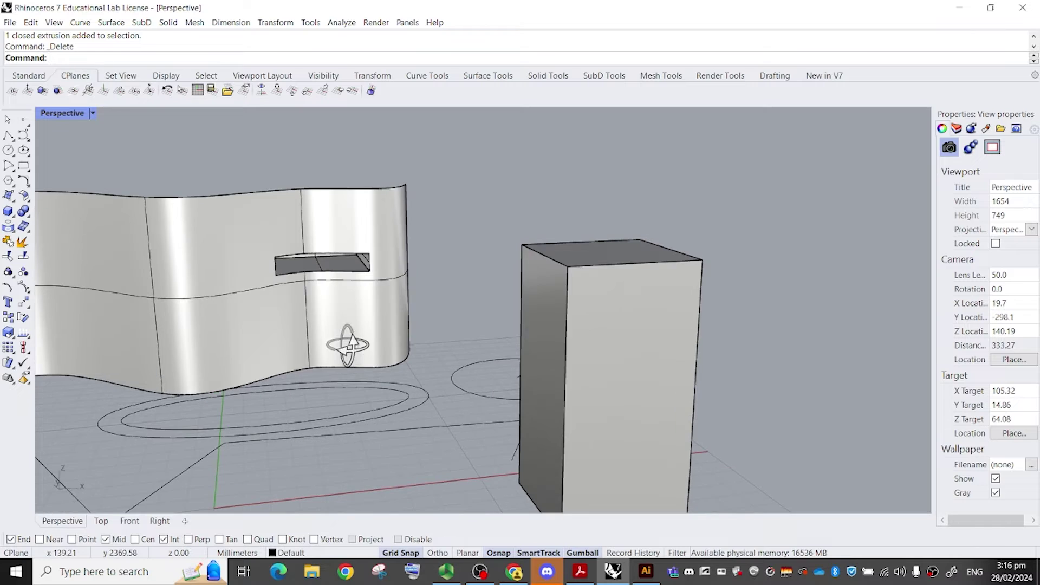
pyautogui.scroll(-6, 466, 287)
pyautogui.moveTo(466, 287); pyautogui.dragTo(506, 274, button='right')
pyautogui.scroll(-3, 506, 274)
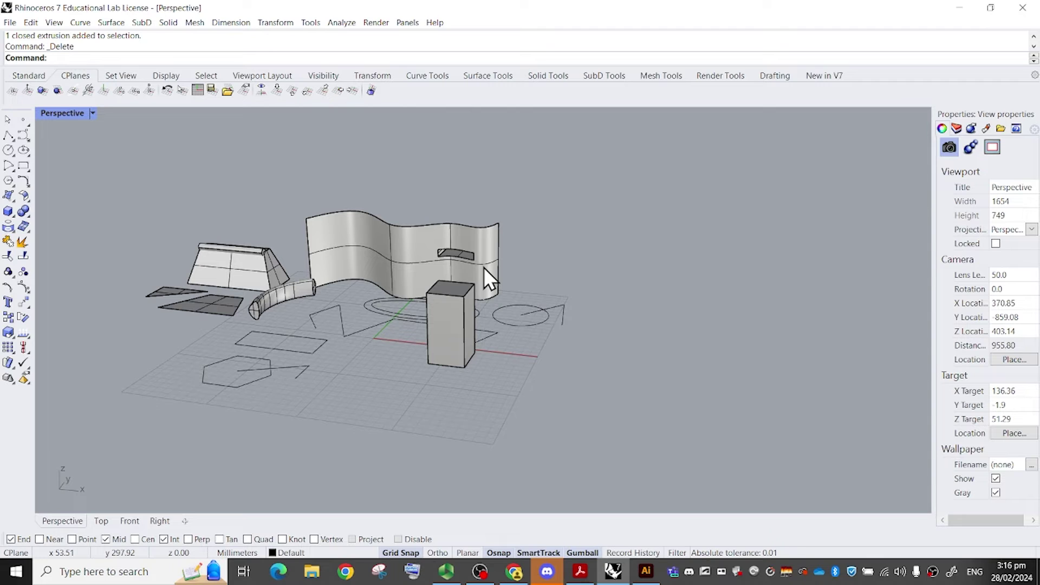
pyautogui.moveTo(483, 268); pyautogui.dragTo(577, 271, button='right')
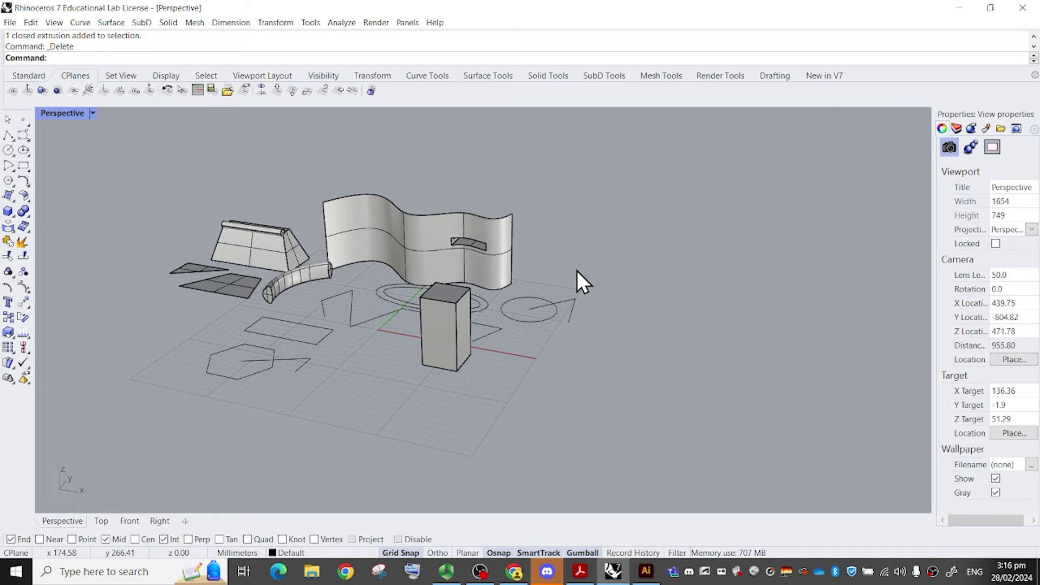
pyautogui.moveTo(577, 271); pyautogui.dragTo(607, 337, button='right')
pyautogui.scroll(10, 457, 314)
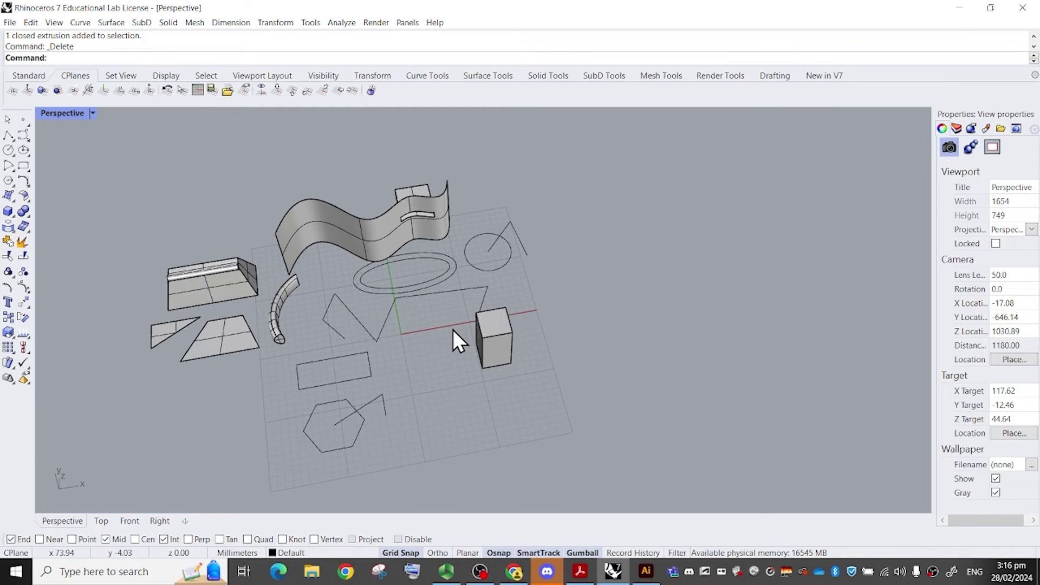
pyautogui.moveTo(443, 315); pyautogui.dragTo(756, 260, button='right')
pyautogui.click(728, 223)
pyautogui.press('Delete')
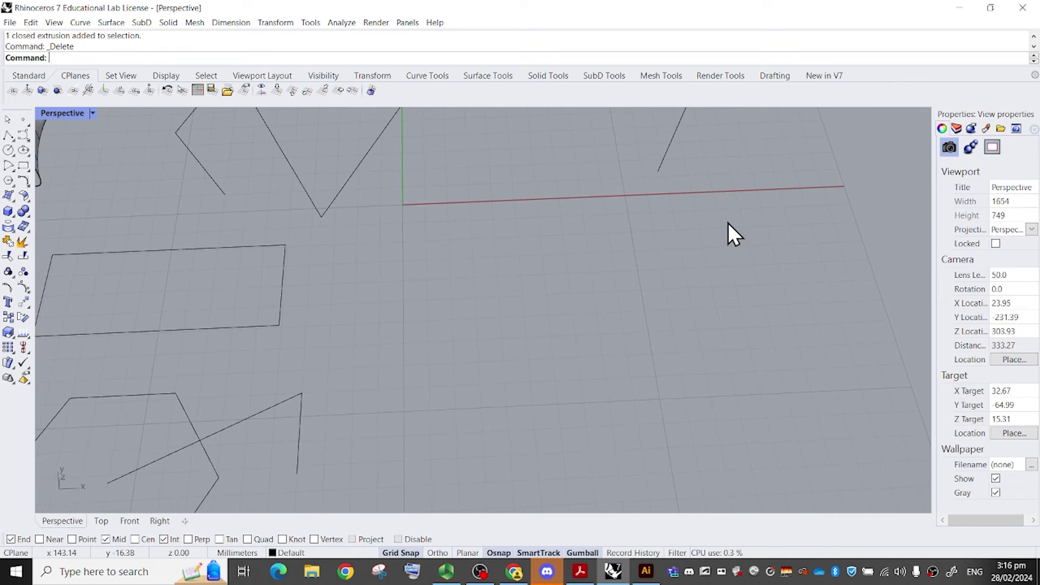
# Create a box starting at the origin, 100 mm long, 100 mm wide and 15 mm high.
pyautogui.moveTo(728, 223); pyautogui.dragTo(191, 194, button='right')
pyautogui.click(8, 211)
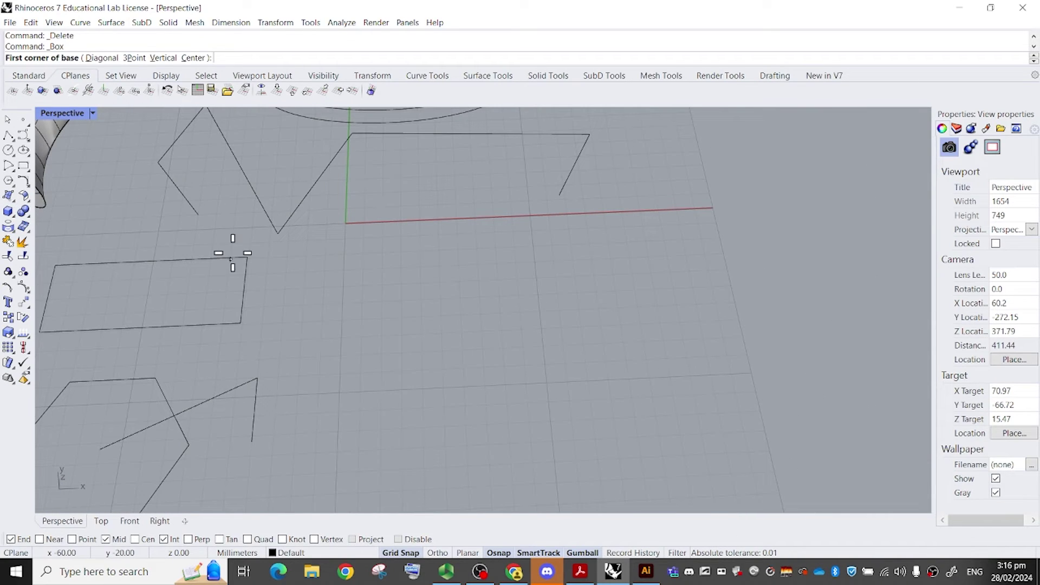
pyautogui.click(346, 222)
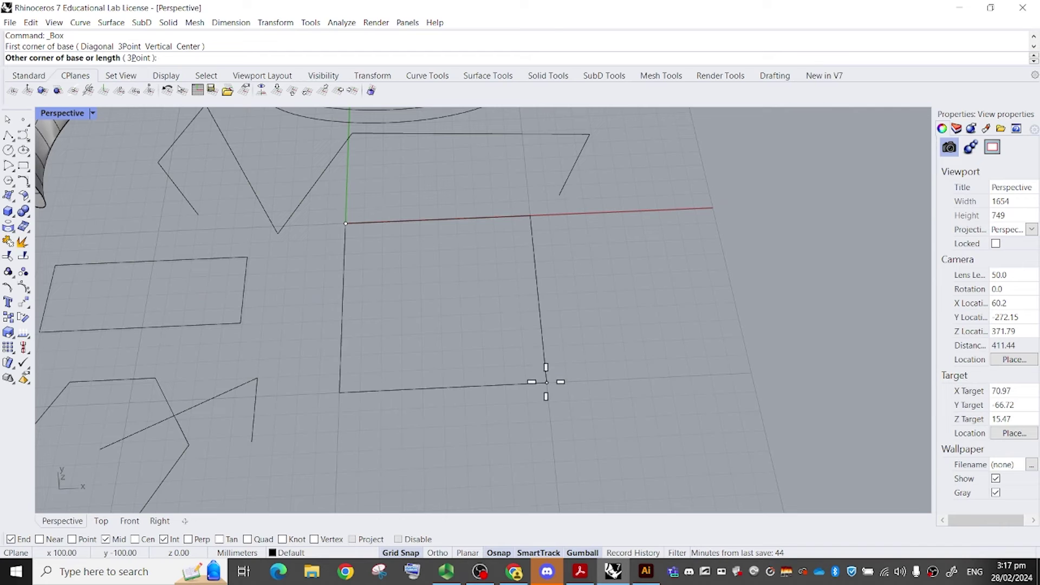
pyautogui.write('100')
pyautogui.press('Return')
pyautogui.write('10')
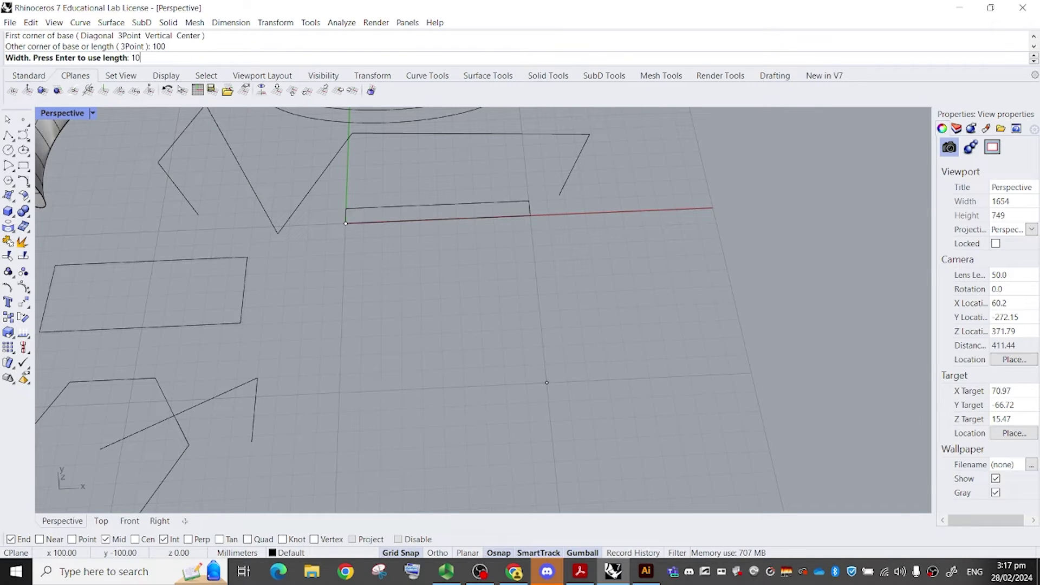
pyautogui.write('0')
pyautogui.press('Return')
pyautogui.write('10')
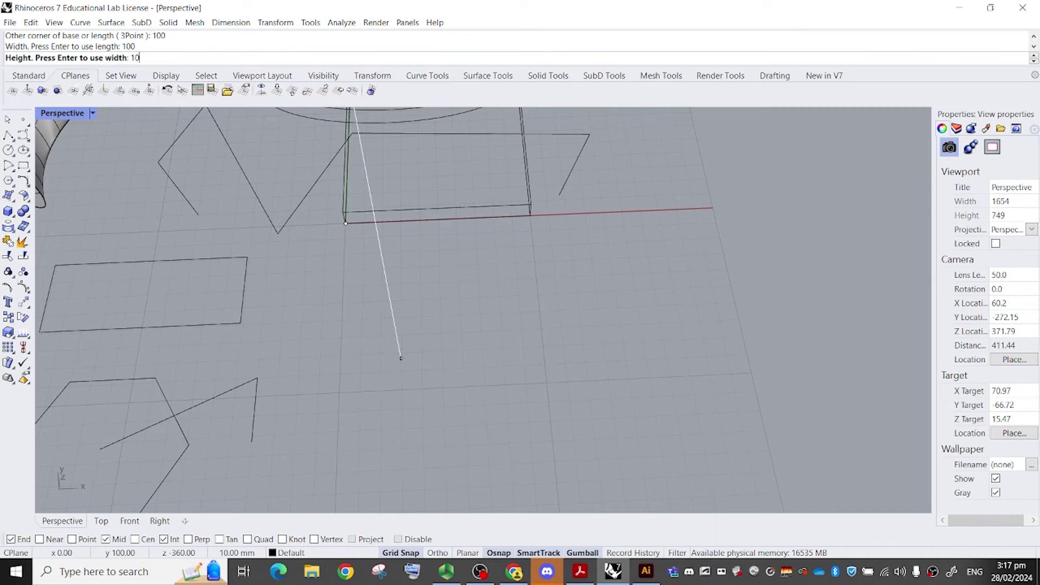
pyautogui.press('BackSpace')
pyautogui.write('5')
pyautogui.press('Return')
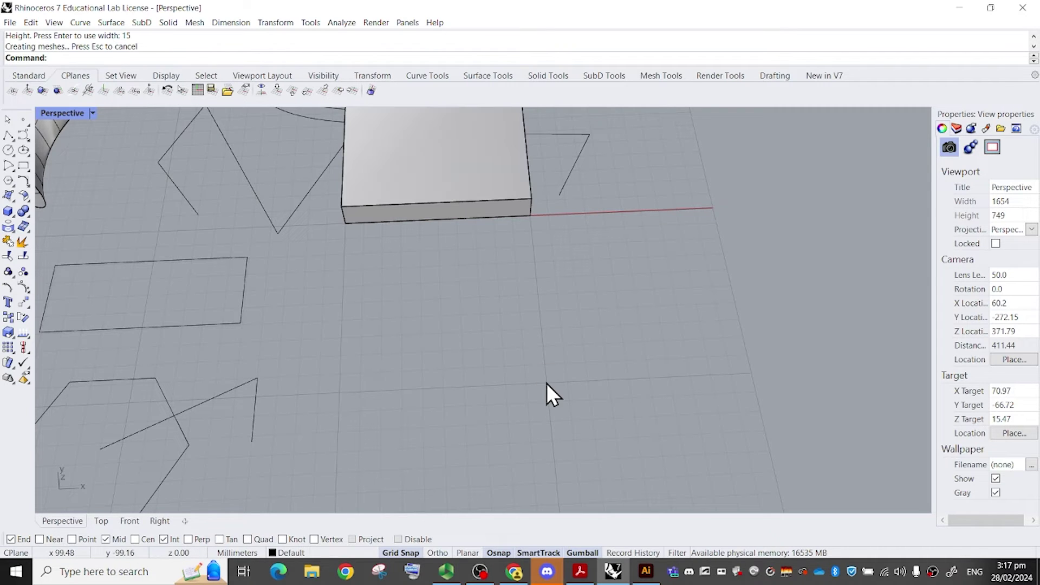
# Move the flat box along the Y axis to the negative side, with its back edge on the red axis.
pyautogui.scroll(-5, 547, 383)
pyautogui.click(491, 217)
pyautogui.moveTo(525, 171); pyautogui.dragTo(476, 262)
pyautogui.click(596, 321)
pyautogui.scroll(6, 505, 312)
pyautogui.moveTo(505, 312); pyautogui.dragTo(606, 320, button='right')
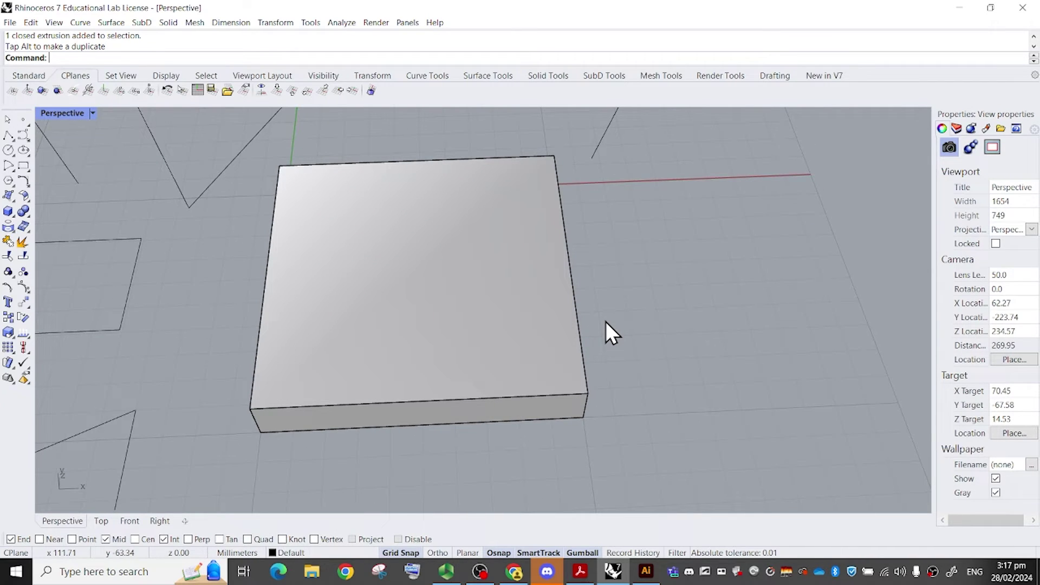
# Create a cube about 40 mm per side on the flat box's top, starting at its corner on the red axis.
pyautogui.scroll(-4, 585, 282)
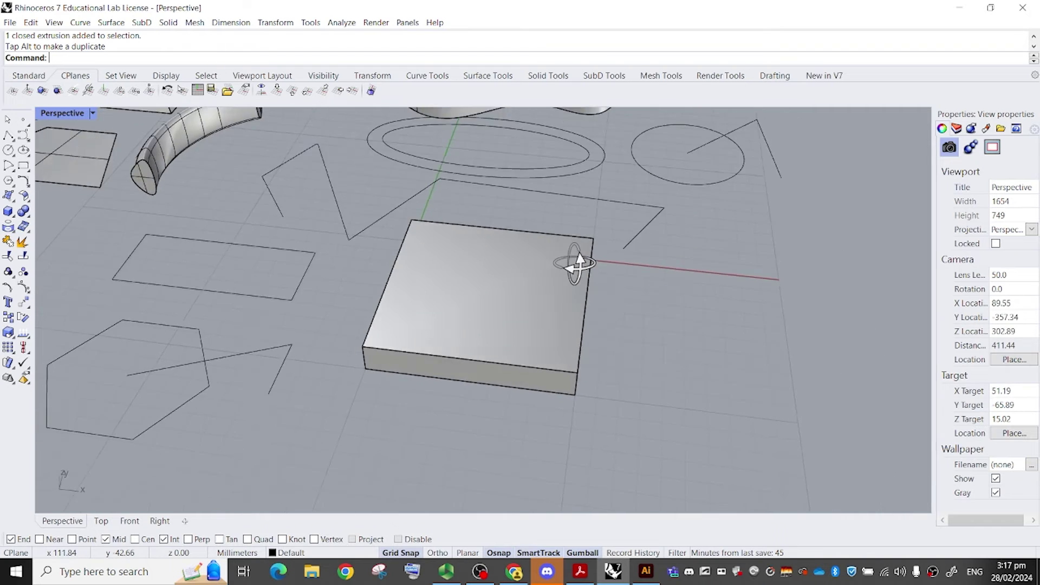
pyautogui.moveTo(574, 262)
pyautogui.mouseDown(button='right')
pyautogui.moveTo(525, 235)
pyautogui.moveTo(564, 262)
pyautogui.moveTo(489, 258)
pyautogui.moveTo(520, 284)
pyautogui.moveTo(562, 225)
pyautogui.moveTo(561, 271)
pyautogui.mouseUp(button='right')
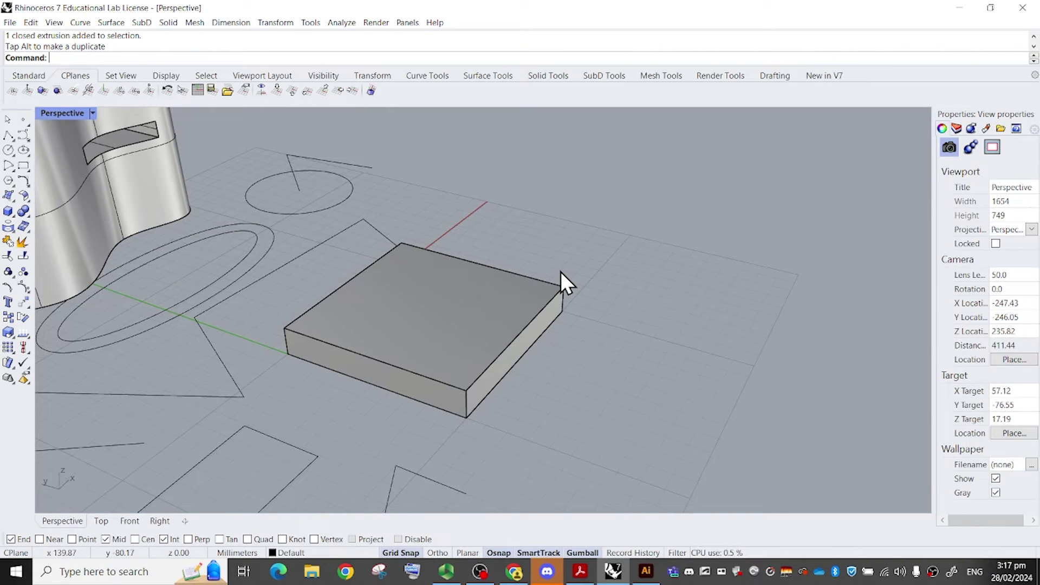
pyautogui.moveTo(542, 274); pyautogui.dragTo(485, 271, button='right')
pyautogui.click(8, 212)
pyautogui.moveTo(558, 257); pyautogui.dragTo(507, 272, button='right')
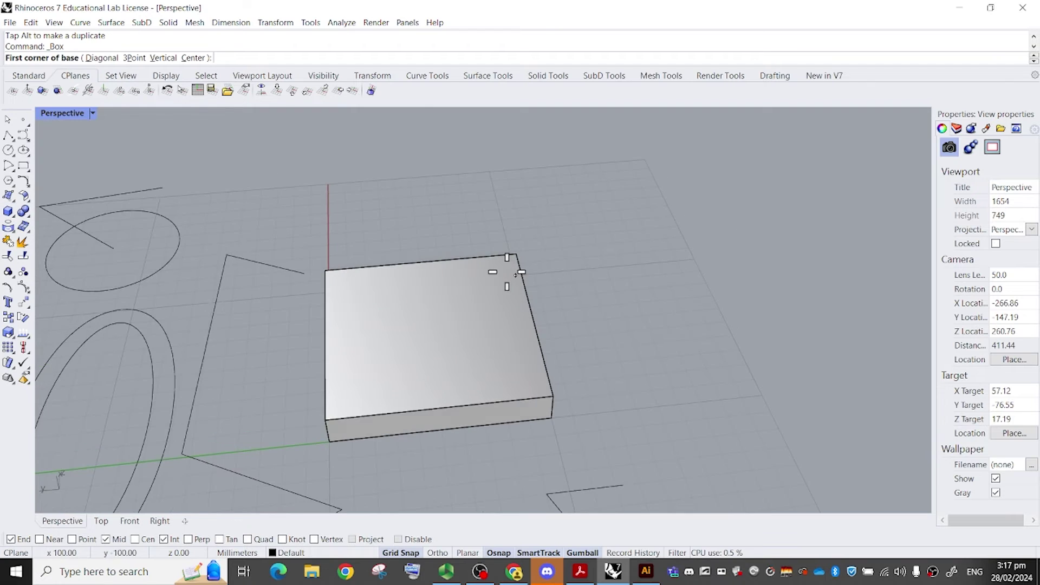
pyautogui.click(325, 269)
pyautogui.click(417, 322)
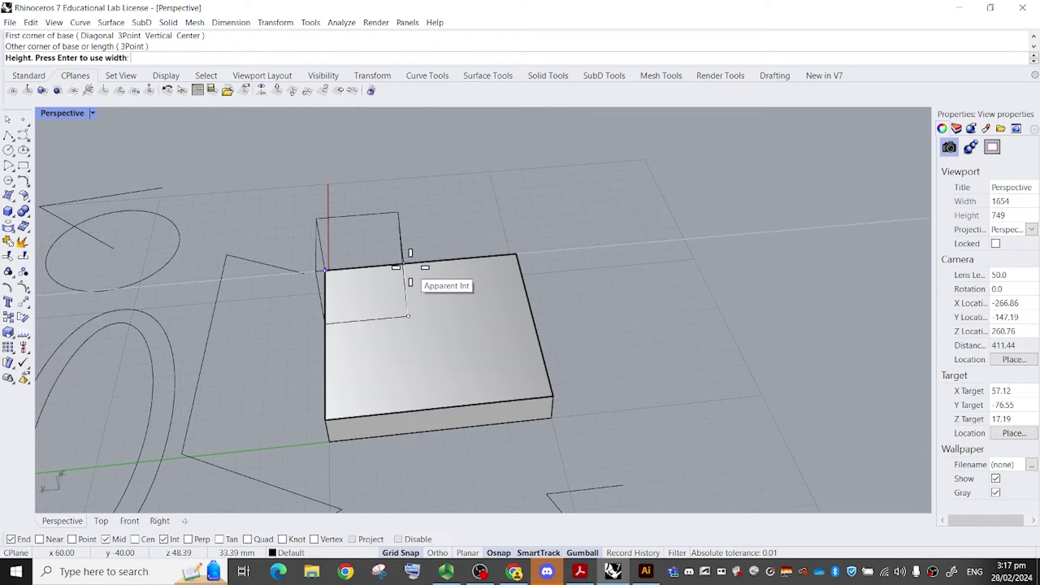
pyautogui.click(408, 246)
# Set the Right viewport to Shaded display and maximize it with the cube in view.
pyautogui.moveTo(408, 246); pyautogui.dragTo(383, 160, button='right')
pyautogui.doubleClick(51, 113)
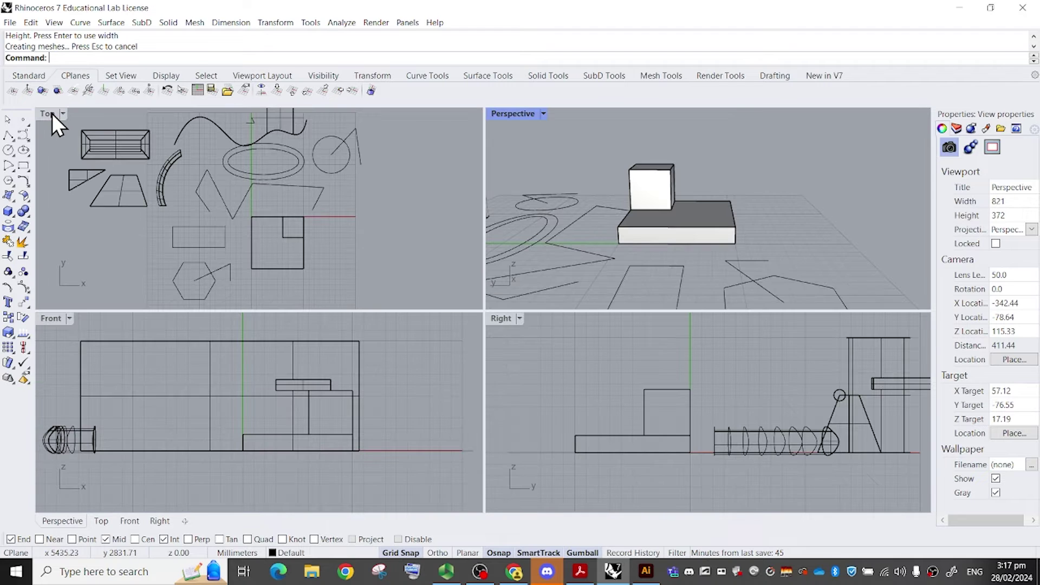
pyautogui.click(657, 382)
pyautogui.click(641, 386)
pyautogui.click(519, 318)
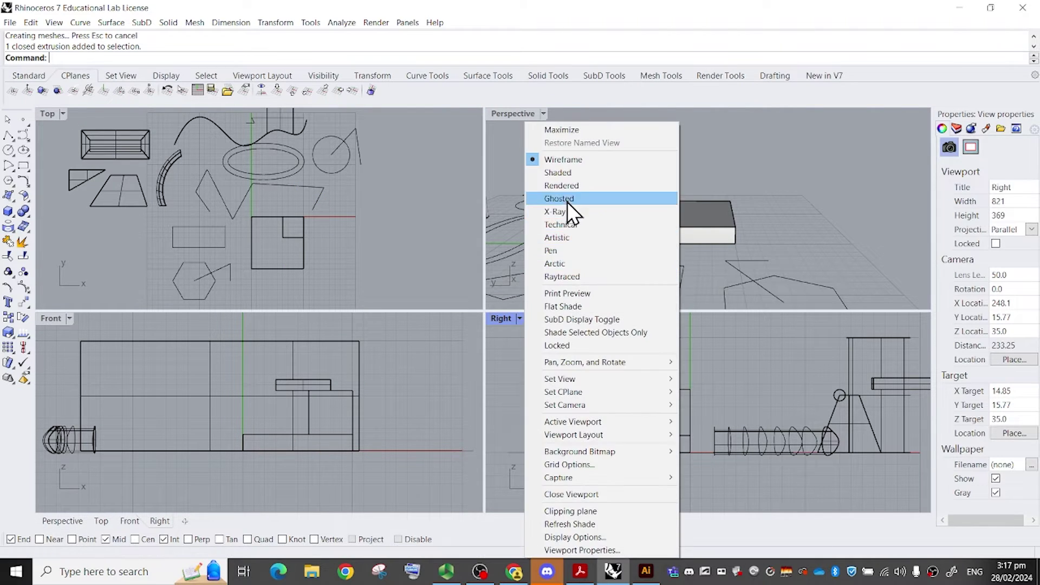
pyautogui.click(558, 172)
pyautogui.doubleClick(503, 320)
pyautogui.scroll(3, 433, 260)
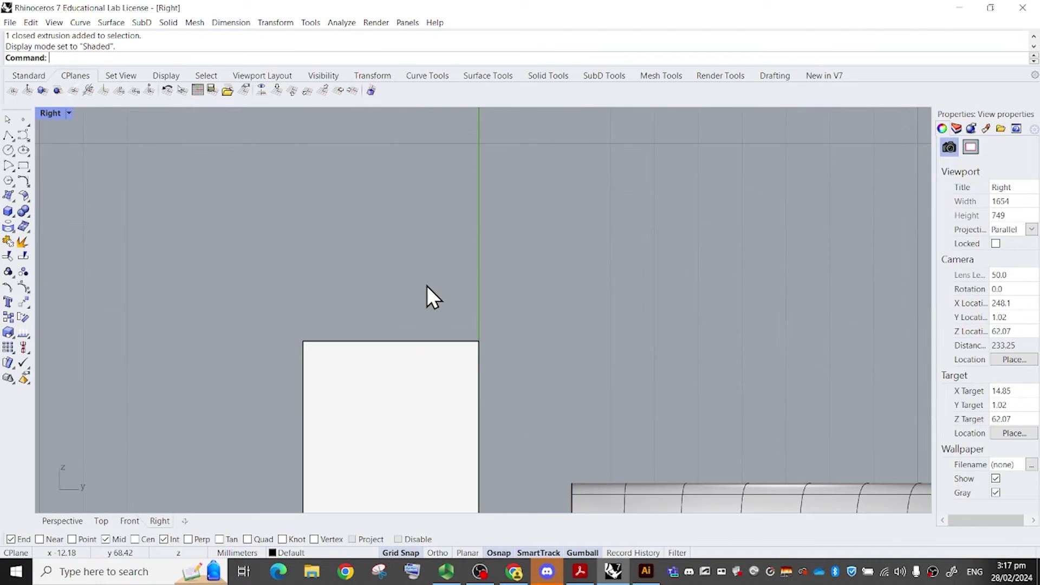
# Draw a closed triangular polyline from the cube's upper corners, with its apex centred above them.
pyautogui.click(8, 135)
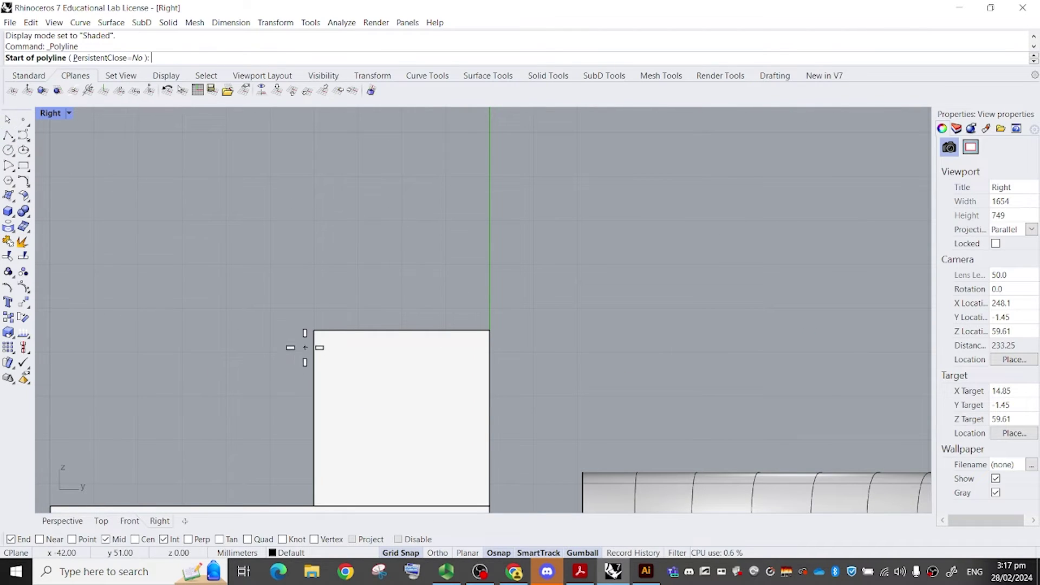
pyautogui.click(314, 329)
pyautogui.click(401, 252)
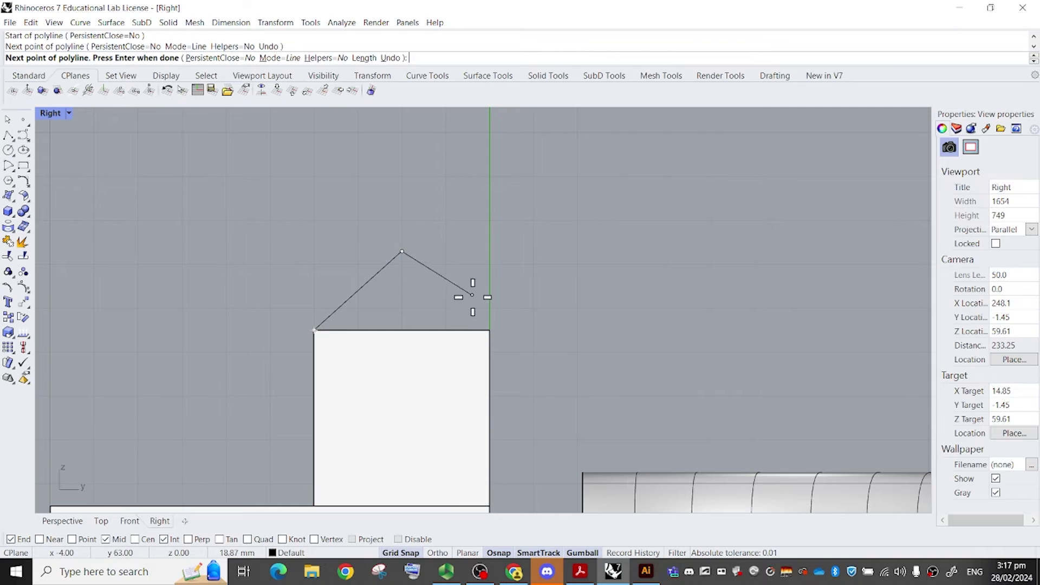
pyautogui.click(489, 330)
pyautogui.press('Return')
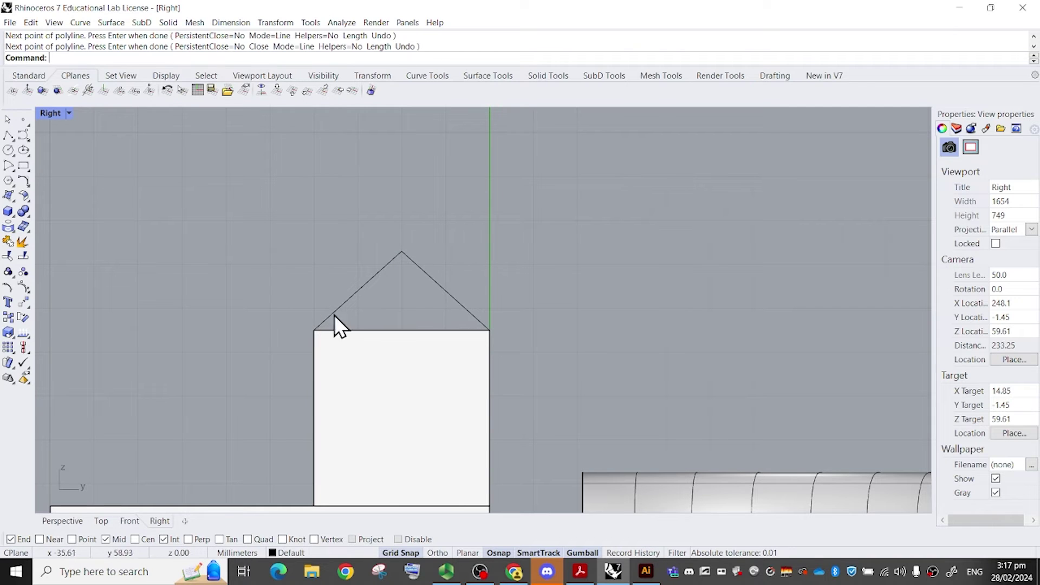
pyautogui.press('Return')
# In the Perspective view, align the triangle in X only with a top corner of the cube's outer face using SetPt.
pyautogui.doubleClick(46, 116)
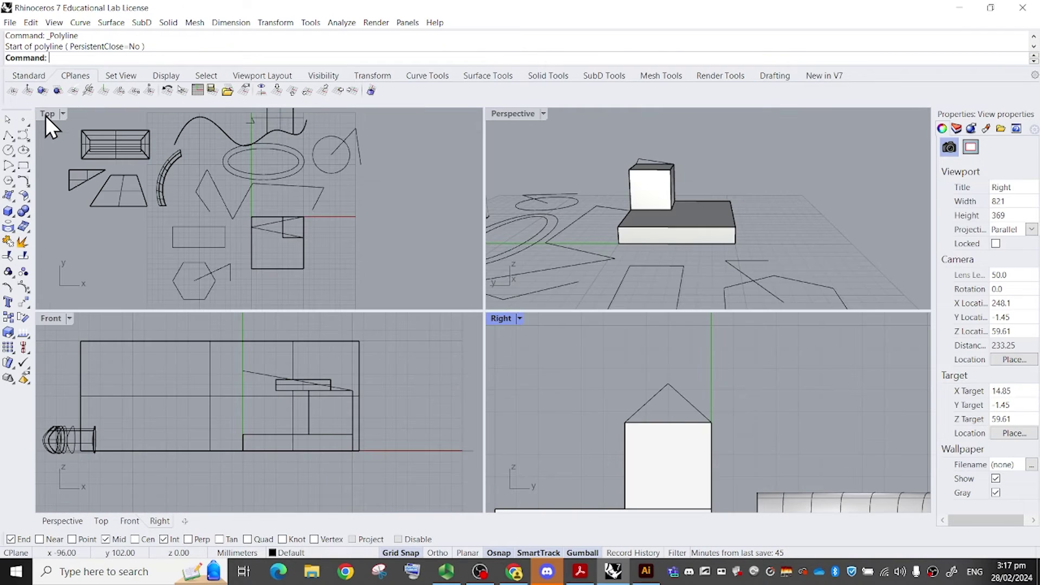
pyautogui.doubleClick(499, 115)
pyautogui.moveTo(502, 122); pyautogui.dragTo(547, 185, button='right')
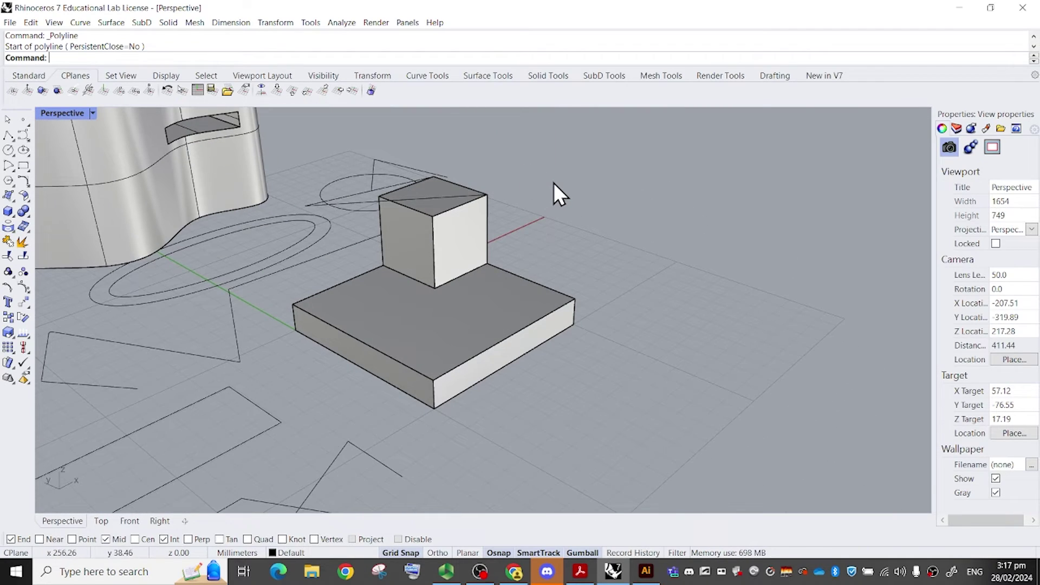
pyautogui.scroll(5, 547, 184)
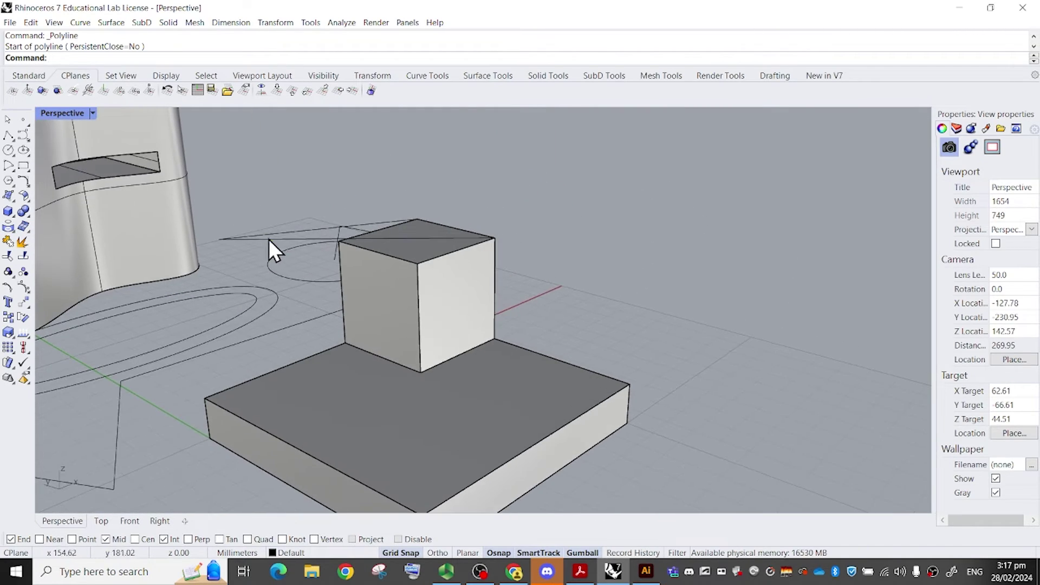
pyautogui.click(269, 239)
pyautogui.moveTo(269, 239); pyautogui.dragTo(293, 268, button='right')
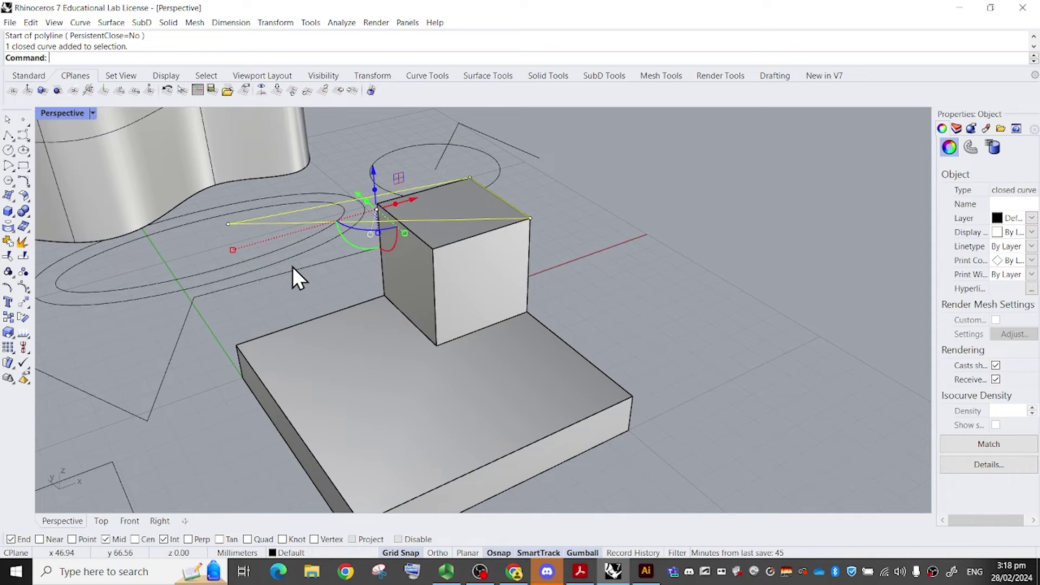
pyautogui.write('SetPt')
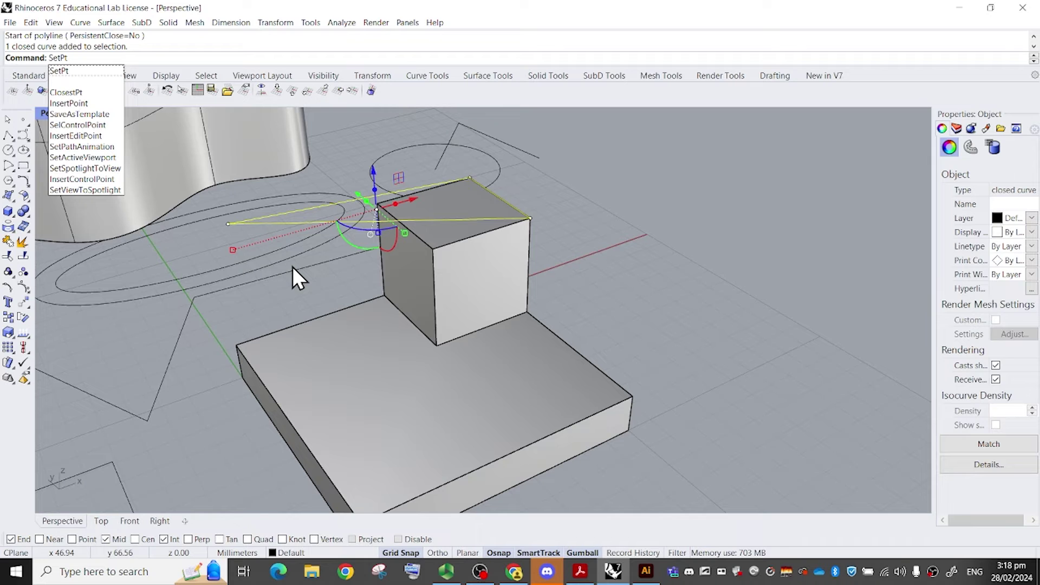
pyautogui.press('Return')
pyautogui.moveTo(496, 206); pyautogui.dragTo(541, 167, button='right')
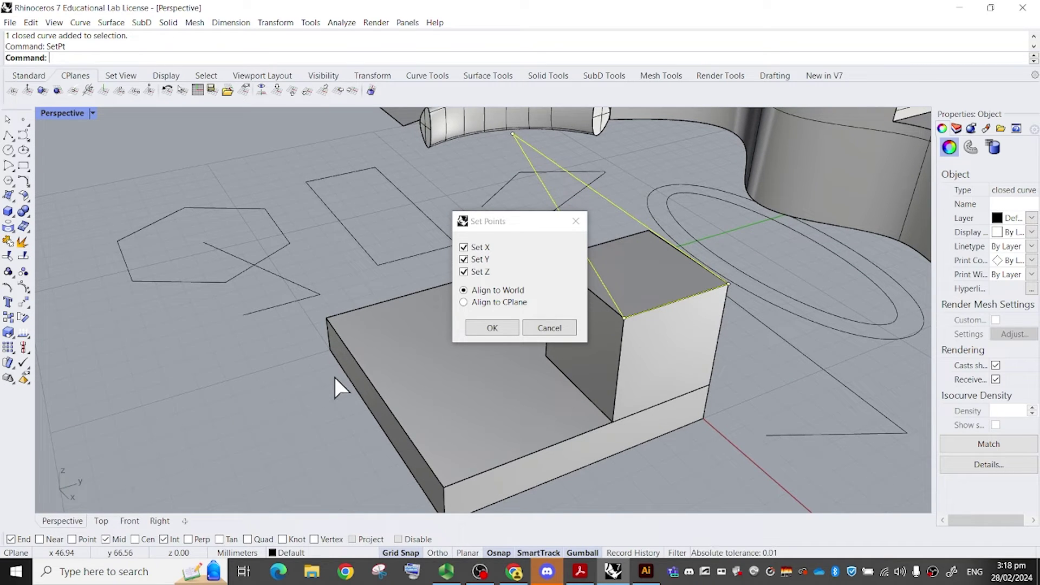
pyautogui.click(463, 259)
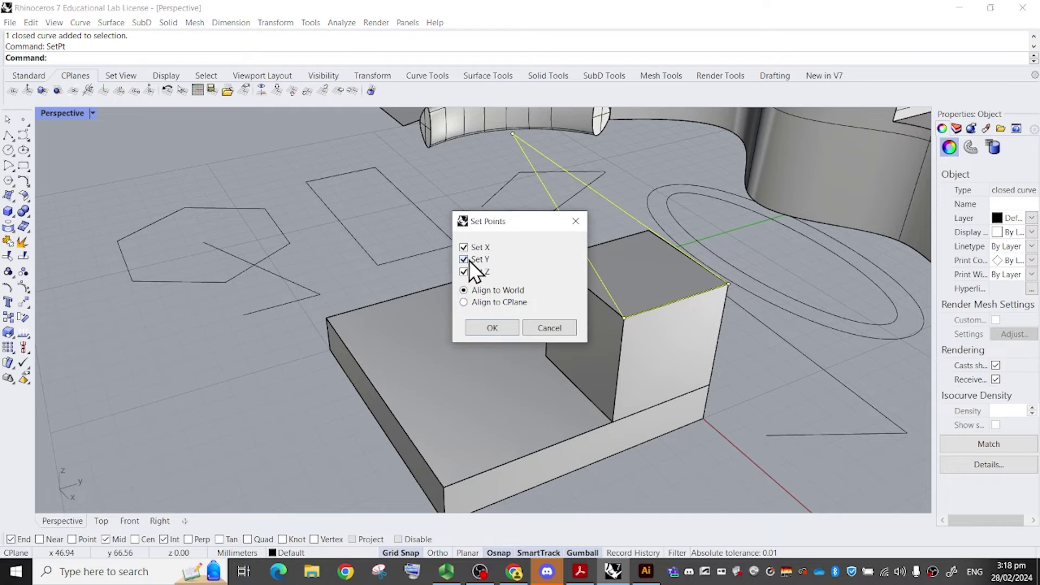
pyautogui.click(463, 272)
pyautogui.click(491, 328)
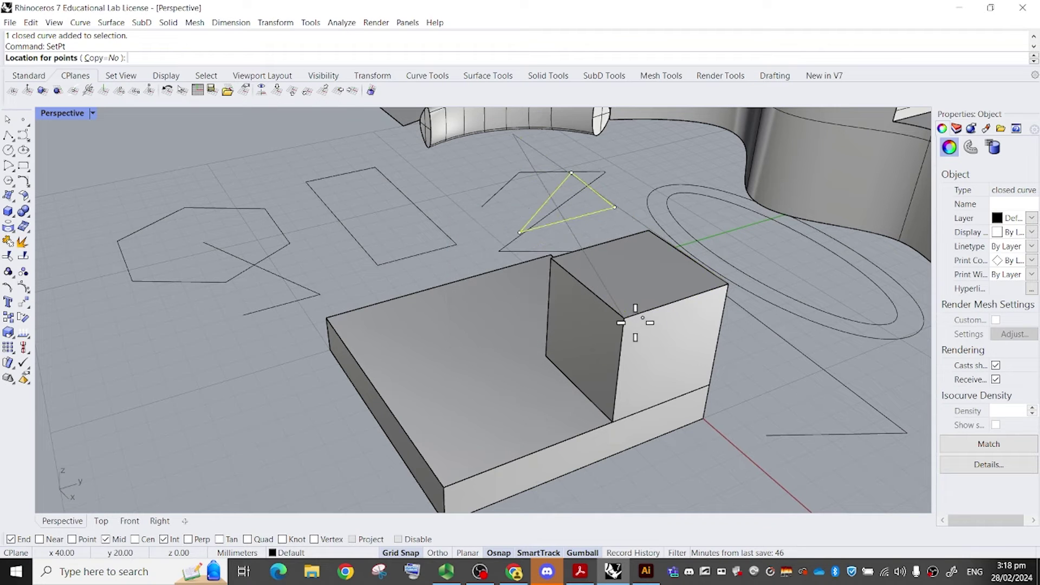
pyautogui.click(625, 307)
pyautogui.moveTo(725, 292); pyautogui.dragTo(694, 292, button='right')
pyautogui.press('Escape')
# Extrude the triangular curve 40 mm across the cube's top to its opposite edge with ExtrudeCrv.
pyautogui.click(658, 269)
pyautogui.press('Escape')
pyautogui.click(667, 274)
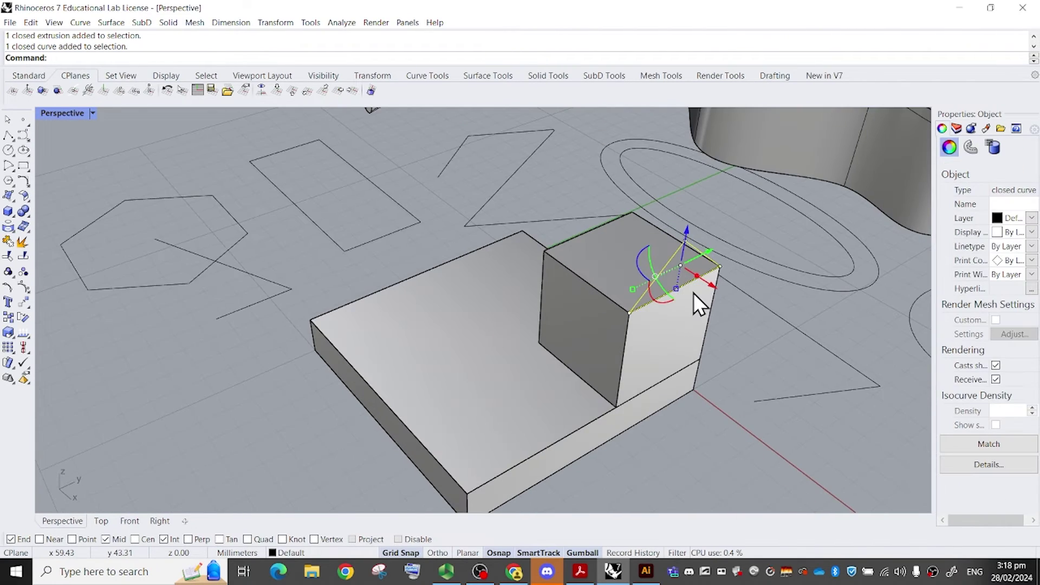
pyautogui.write('ExtrudeCrv')
pyautogui.press('Return')
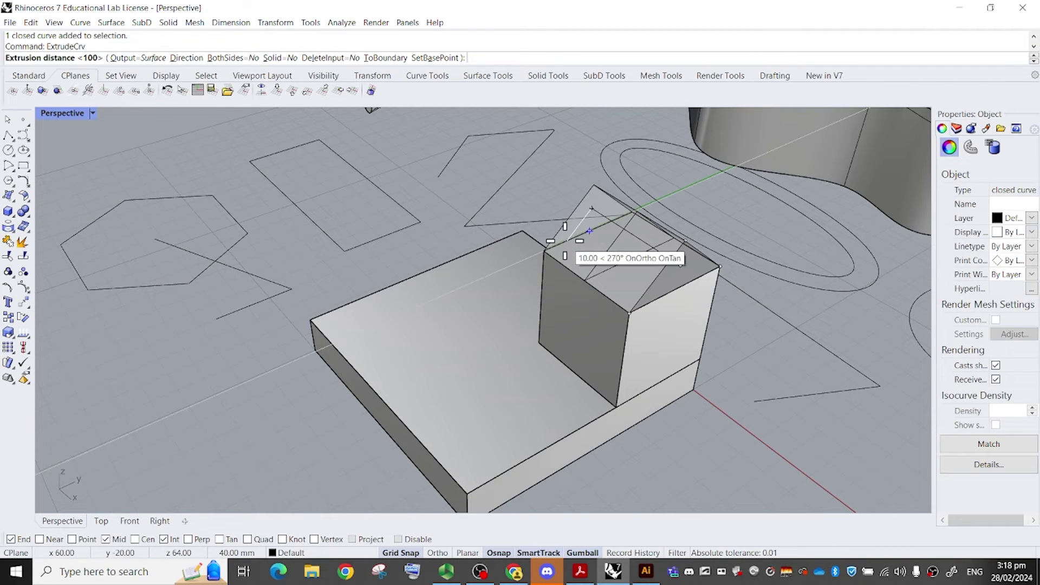
pyautogui.click(564, 241)
pyautogui.moveTo(604, 261); pyautogui.dragTo(574, 256, button='right')
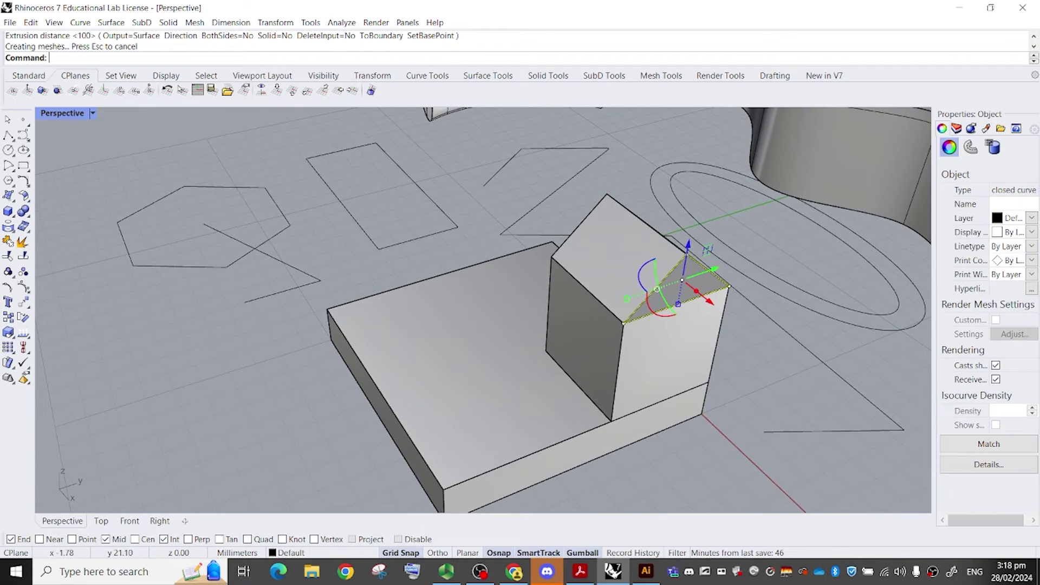
# Close the open ends of the extruded roof with Cap and clear the selection.
pyautogui.click(603, 259)
pyautogui.write('cap')
pyautogui.press('Return')
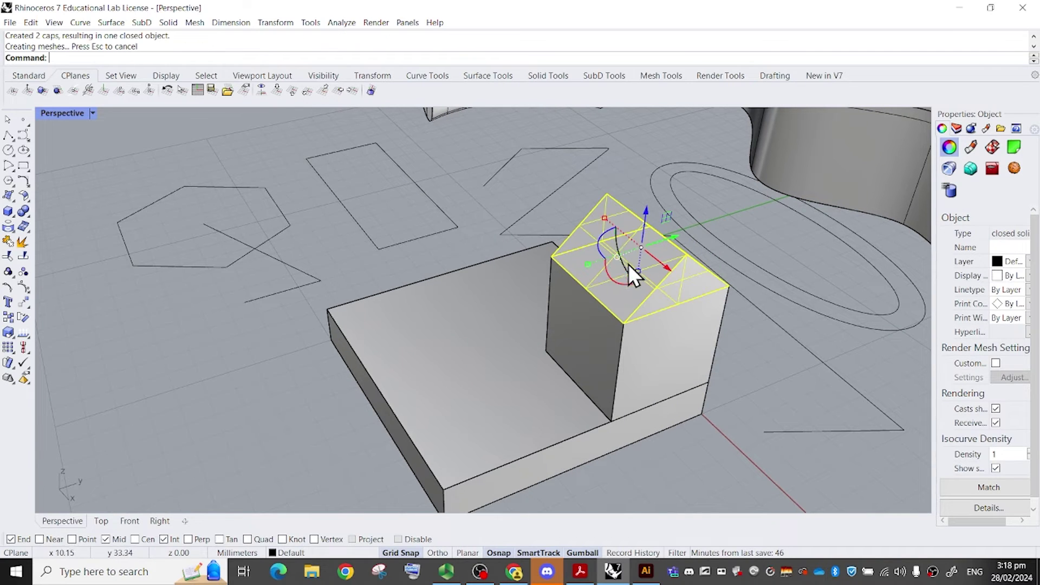
pyautogui.press('Escape')
# Move the cube and its roof together inward, away from the flat base's corner.
pyautogui.moveTo(649, 278); pyautogui.dragTo(428, 243, button='right')
pyautogui.click(381, 293)
pyautogui.keyDown('shift'); pyautogui.click(374, 249); pyautogui.keyUp('shift')
pyautogui.moveTo(410, 226); pyautogui.dragTo(366, 264)
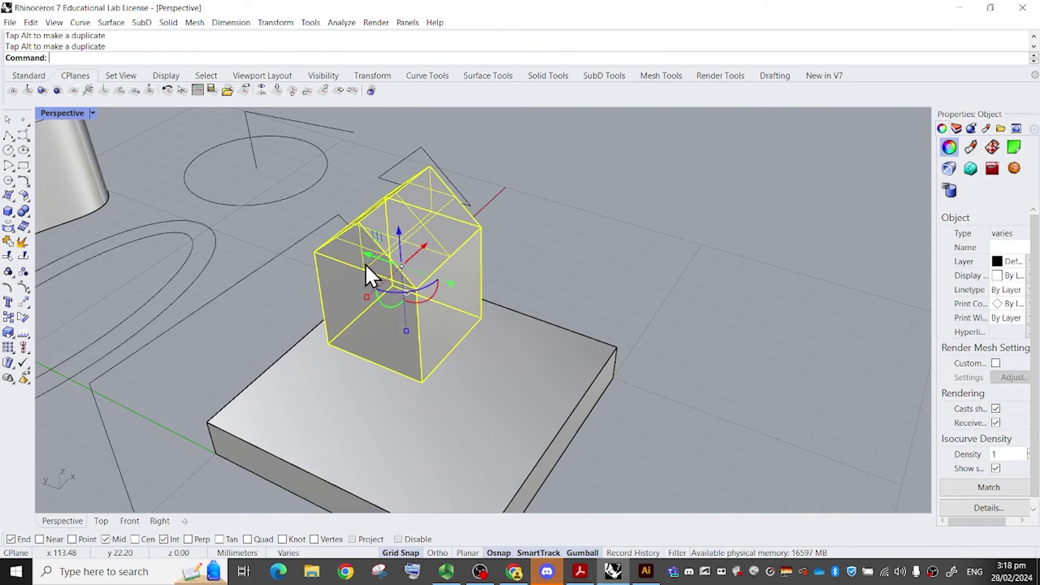
pyautogui.click(510, 233)
pyautogui.moveTo(509, 233); pyautogui.dragTo(529, 216, button='right')
pyautogui.scroll(5, 515, 221)
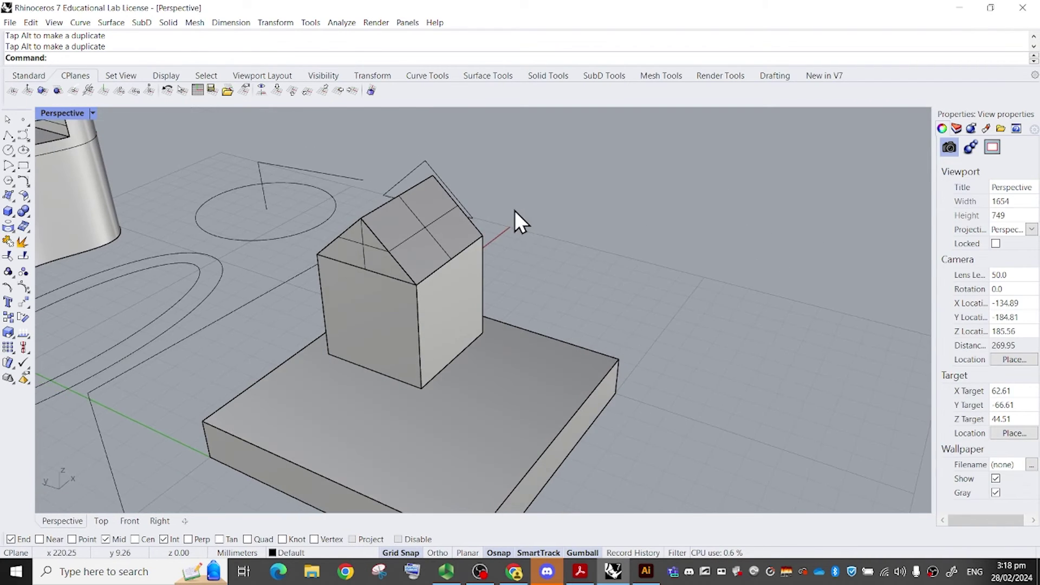
# Draw a small rectangle on the flat base's top, starting from its free corner beside the house.
pyautogui.scroll(-3, 534, 232)
pyautogui.moveTo(519, 268); pyautogui.dragTo(489, 221, button='right')
pyautogui.scroll(-2, 496, 237)
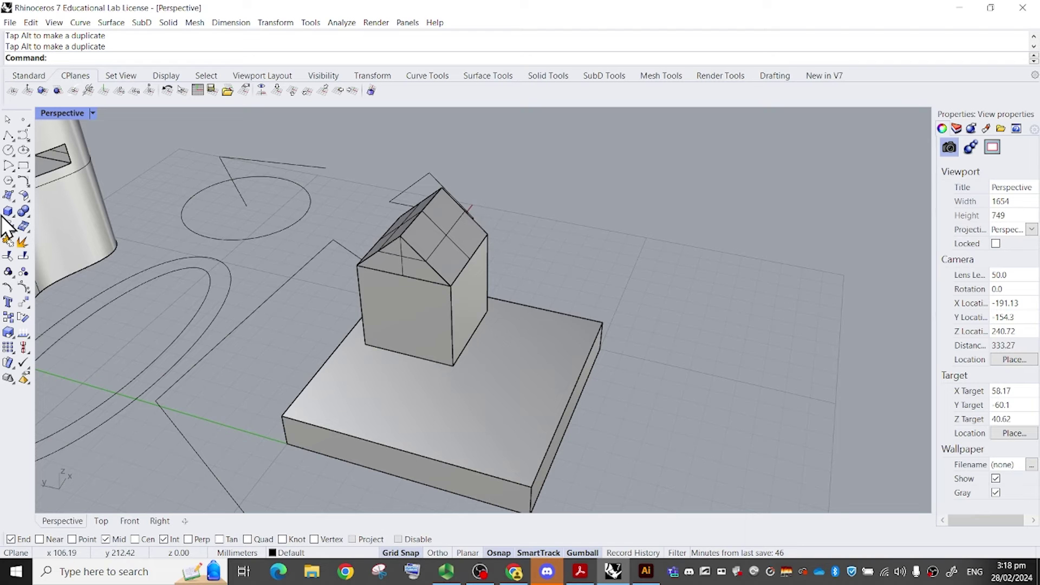
pyautogui.click(23, 167)
pyautogui.moveTo(282, 187); pyautogui.dragTo(331, 180, button='right')
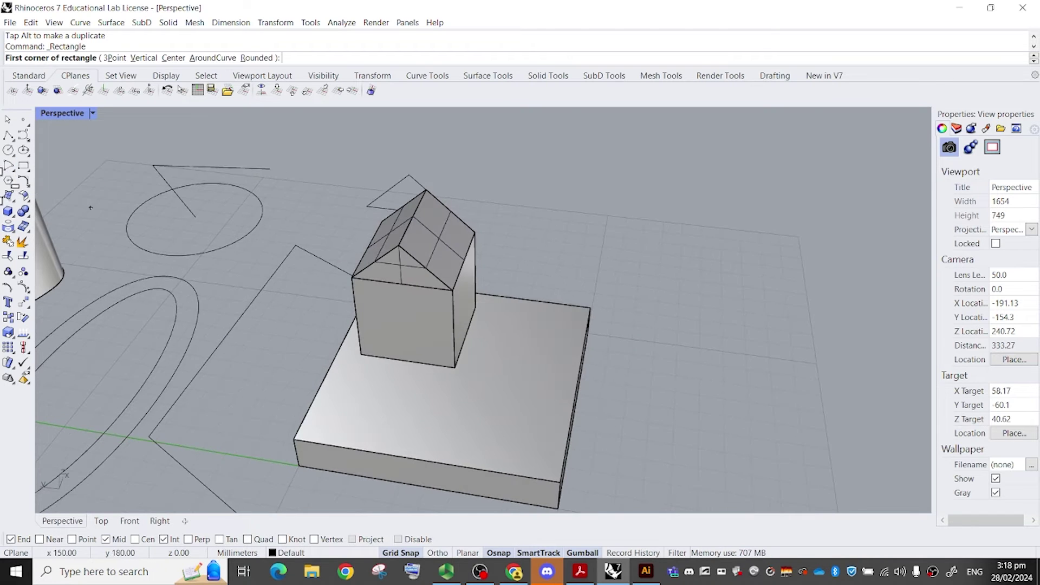
pyautogui.moveTo(400, 202); pyautogui.dragTo(485, 232, button='right')
pyautogui.click(562, 283)
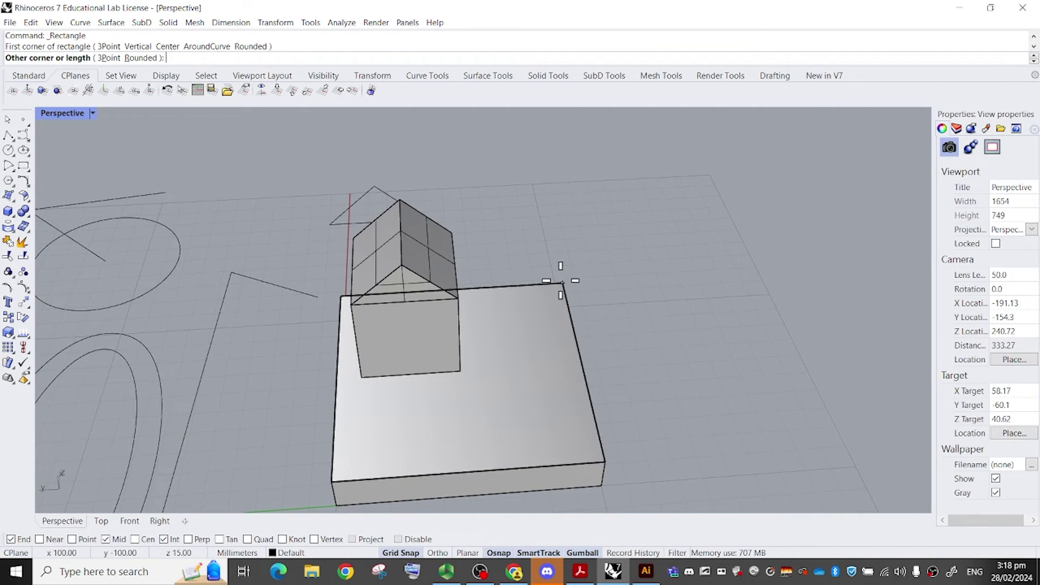
pyautogui.click(514, 343)
# Select the rectangle curve and move it inward, away from the base's corner.
pyautogui.click(529, 334)
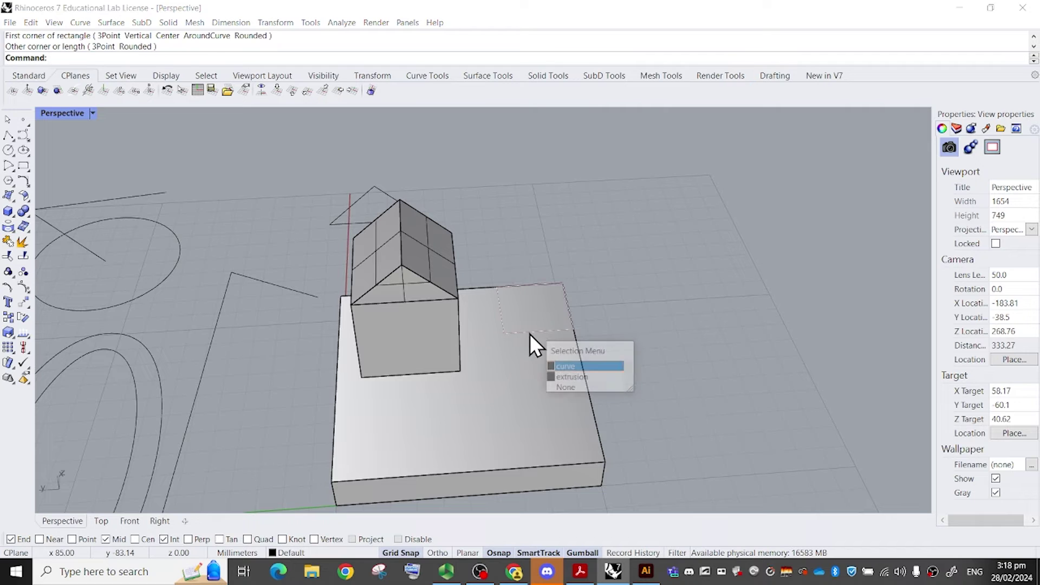
pyautogui.click(580, 370)
pyautogui.moveTo(580, 370); pyautogui.dragTo(584, 330, button='right')
pyautogui.moveTo(572, 315); pyautogui.dragTo(498, 331)
# Duplicate the rectangle in place and raise the copy 40 mm above the base.
pyautogui.hotkey('ctrl', 'c')
pyautogui.hotkey('ctrl', 'v')
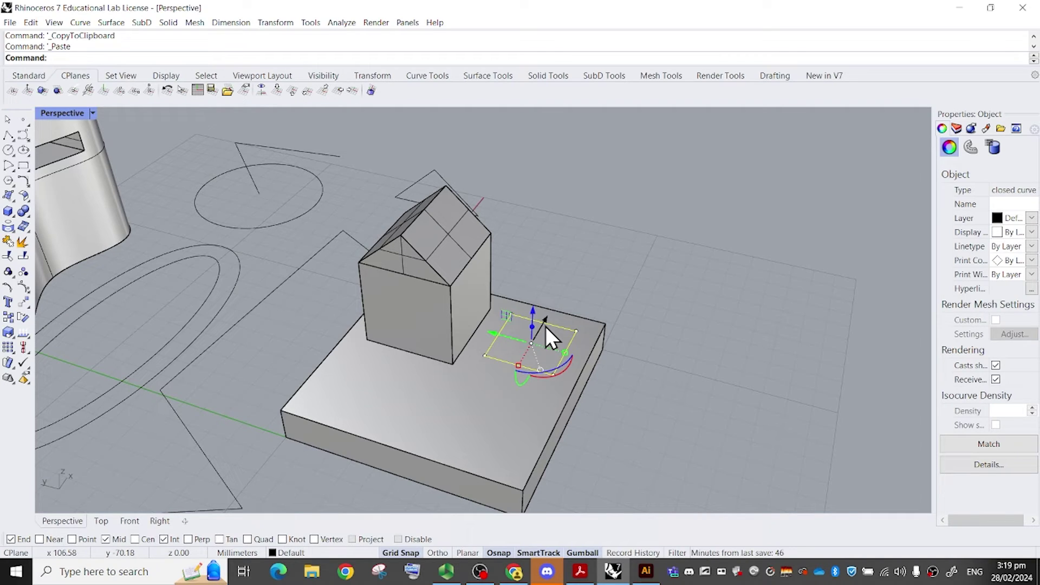
pyautogui.moveTo(544, 316); pyautogui.dragTo(541, 233)
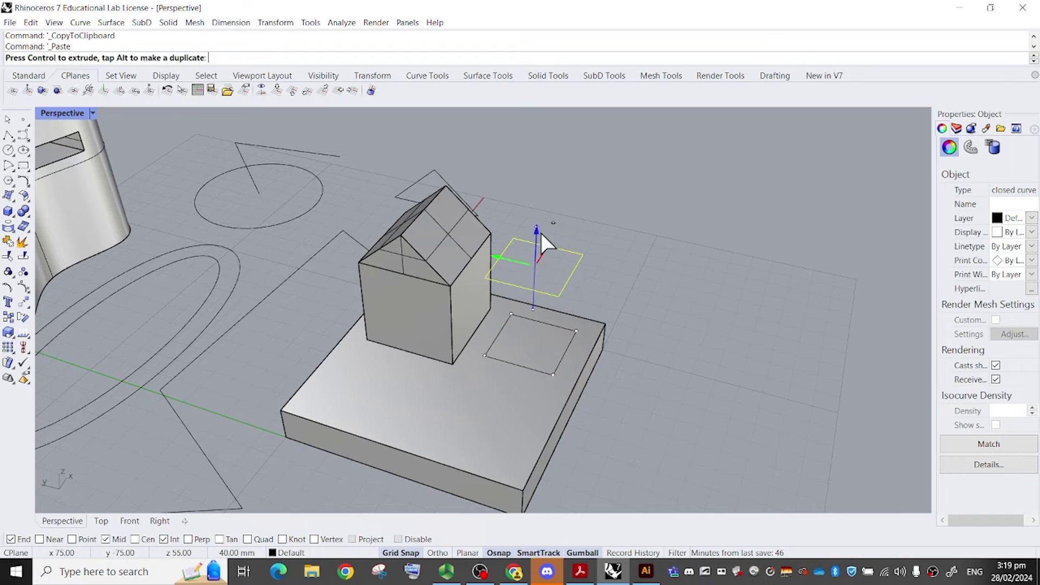
# Scale the raised rectangle down in both horizontal directions to a small square and clear the selection.
pyautogui.scroll(2, 568, 288)
pyautogui.moveTo(567, 288); pyautogui.dragTo(546, 286)
pyautogui.hotkey('ctrl', 'z')
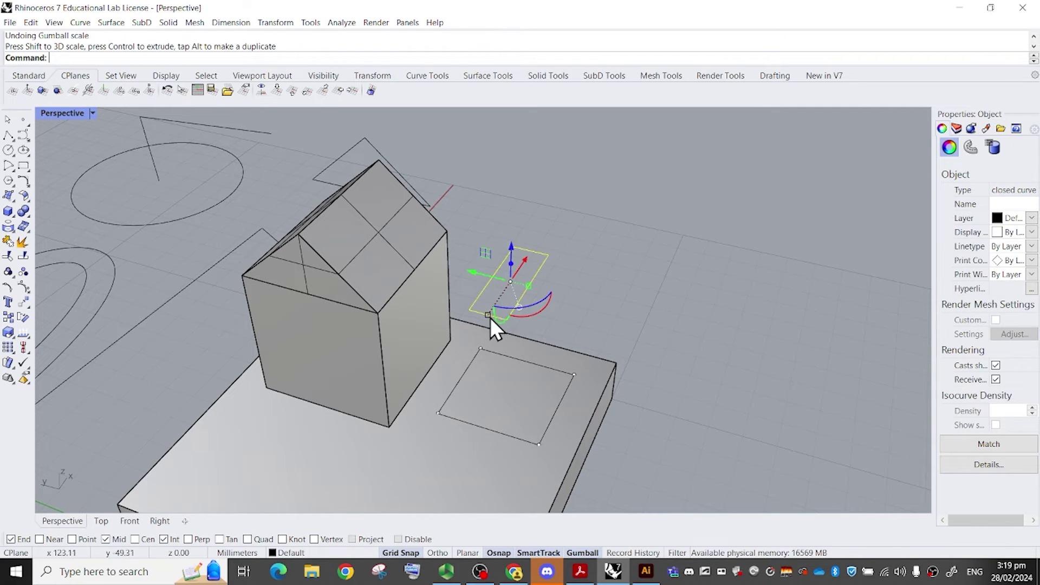
pyautogui.moveTo(489, 317); pyautogui.dragTo(493, 305)
pyautogui.press('Escape')
# Loft between the lower rectangle and the small raised rectangle with the Normal style and no simplification.
pyautogui.click(534, 365)
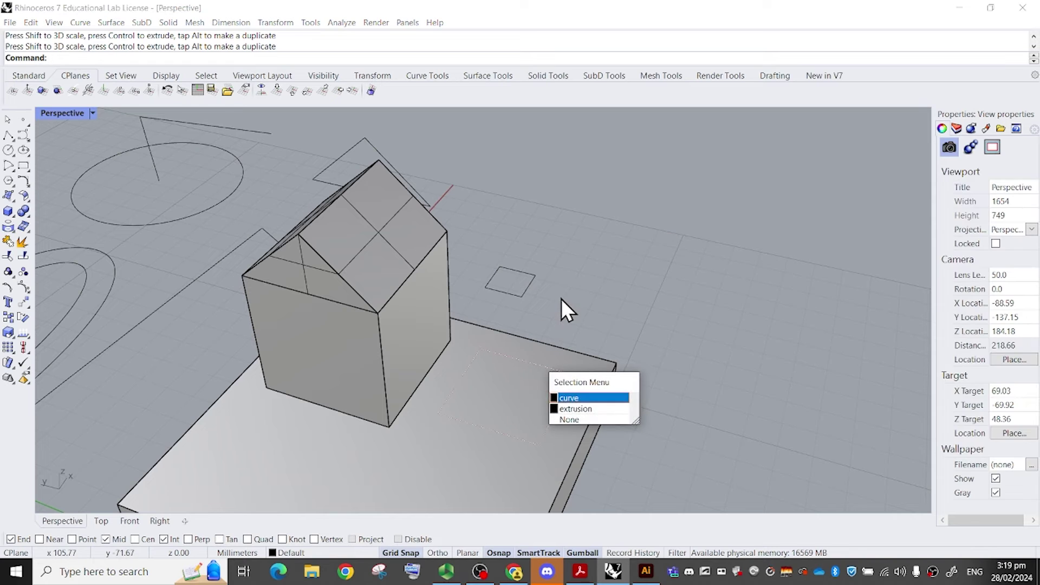
pyautogui.click(561, 298)
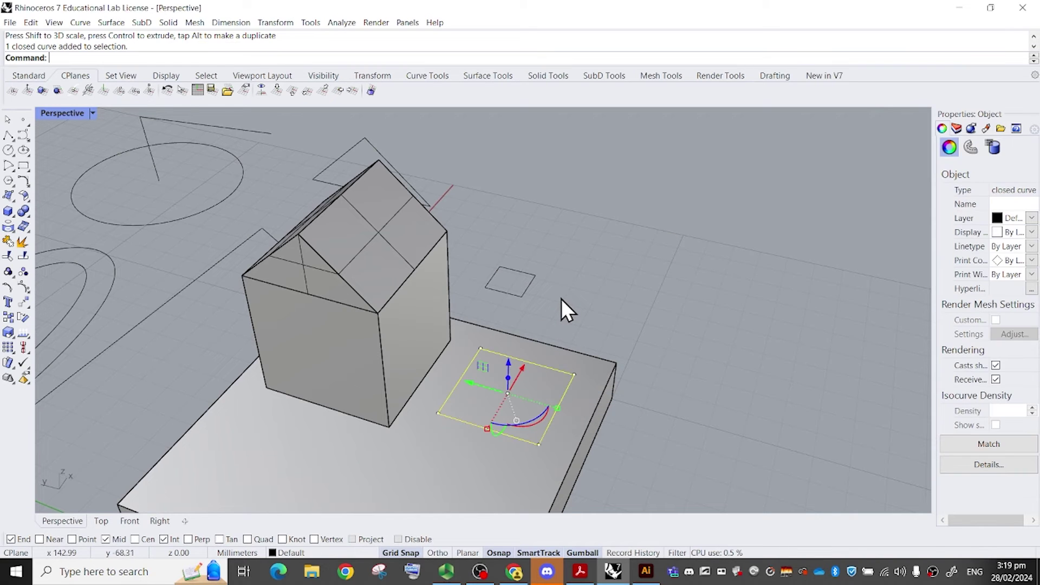
pyautogui.click(527, 288)
pyautogui.write('loft')
pyautogui.press('Return')
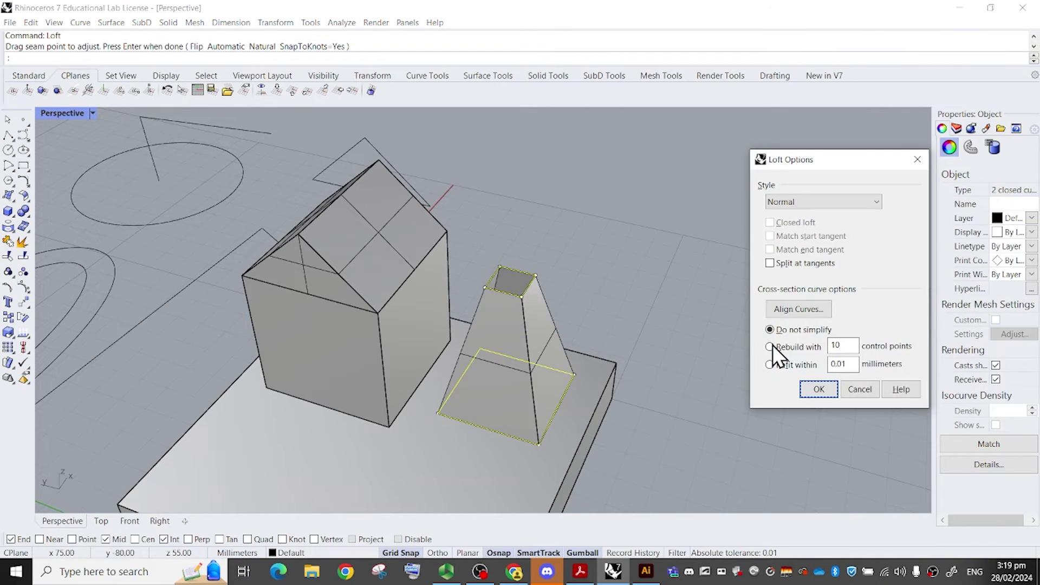
pyautogui.click(817, 386)
# Close the open ends of the lofted tapered tower with Cap and clear the selection.
pyautogui.write('Cap')
pyautogui.press('Return')
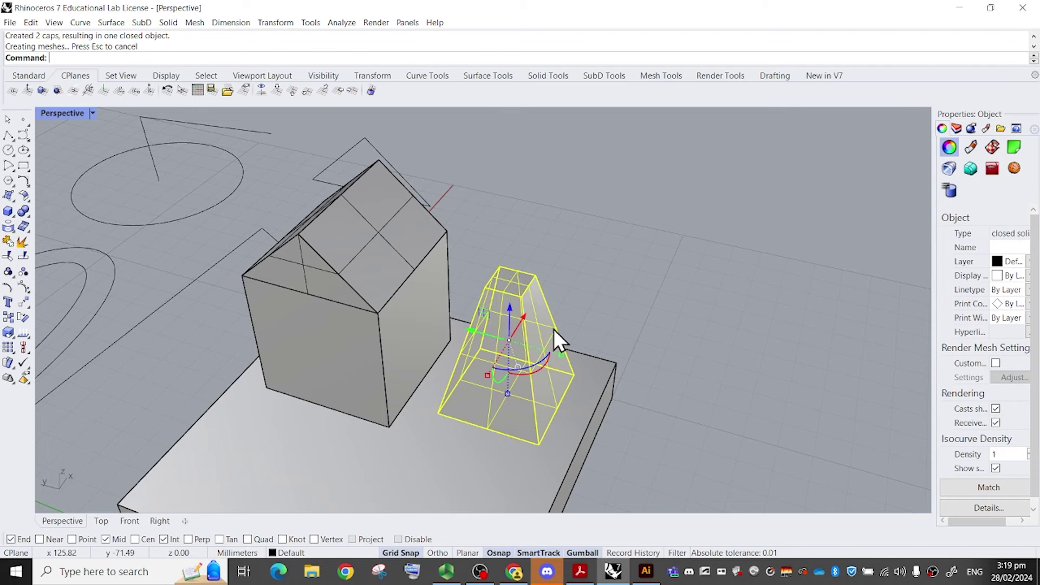
pyautogui.press('Escape')
# Draw a 30 by 70 mm box, 5 mm high, on the base's top from the corner in front of the house.
pyautogui.moveTo(557, 329); pyautogui.dragTo(587, 236, button='right')
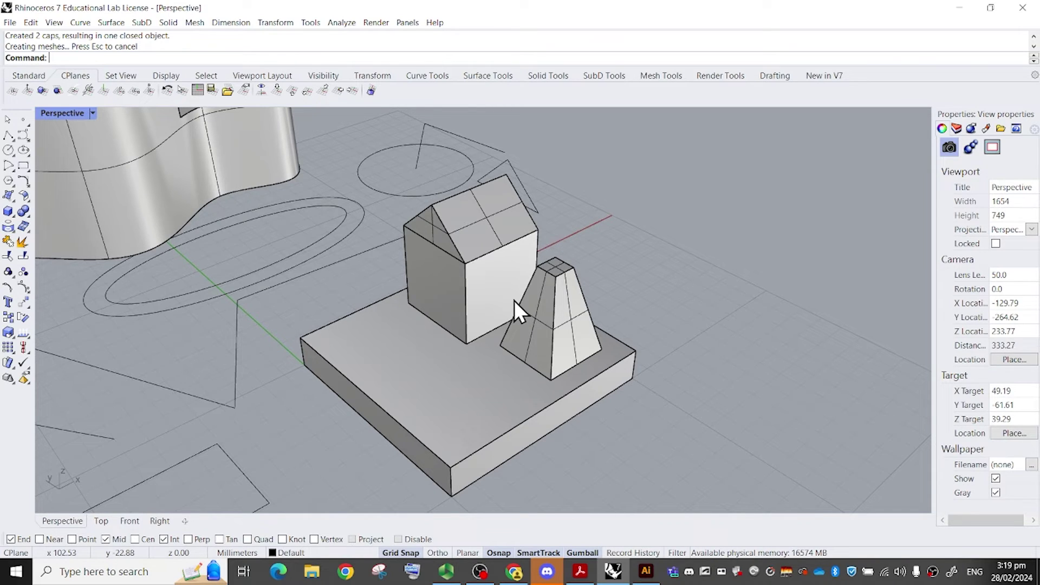
pyautogui.moveTo(503, 304); pyautogui.dragTo(603, 302, button='right')
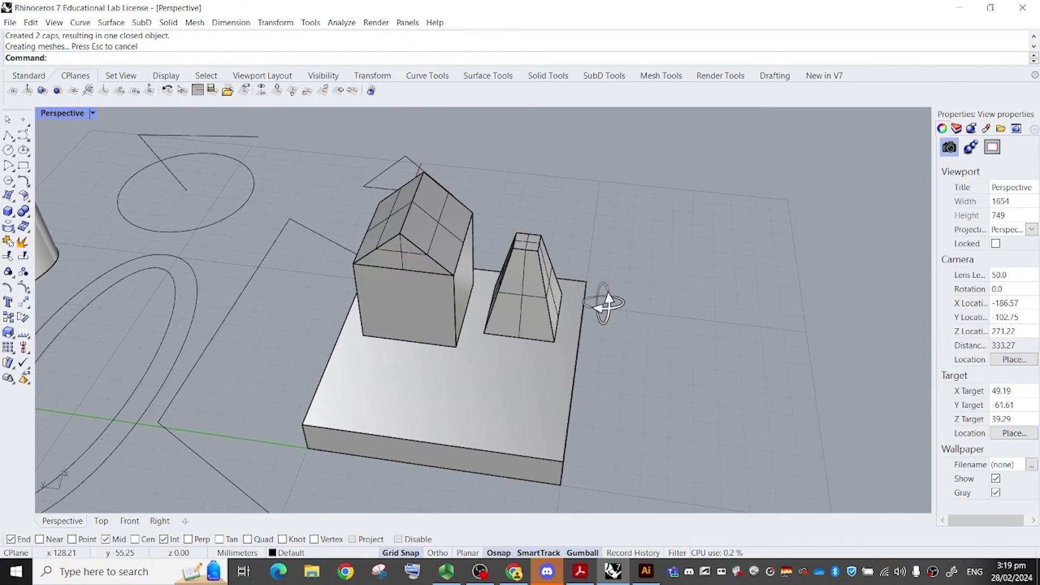
pyautogui.moveTo(531, 326); pyautogui.dragTo(640, 337, button='right')
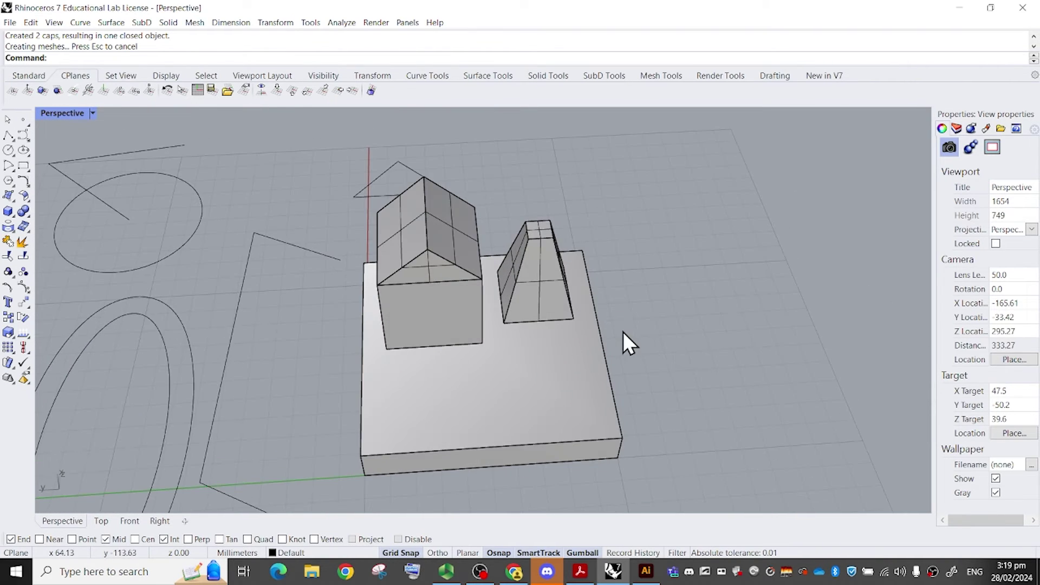
pyautogui.moveTo(511, 314); pyautogui.dragTo(413, 307, button='right')
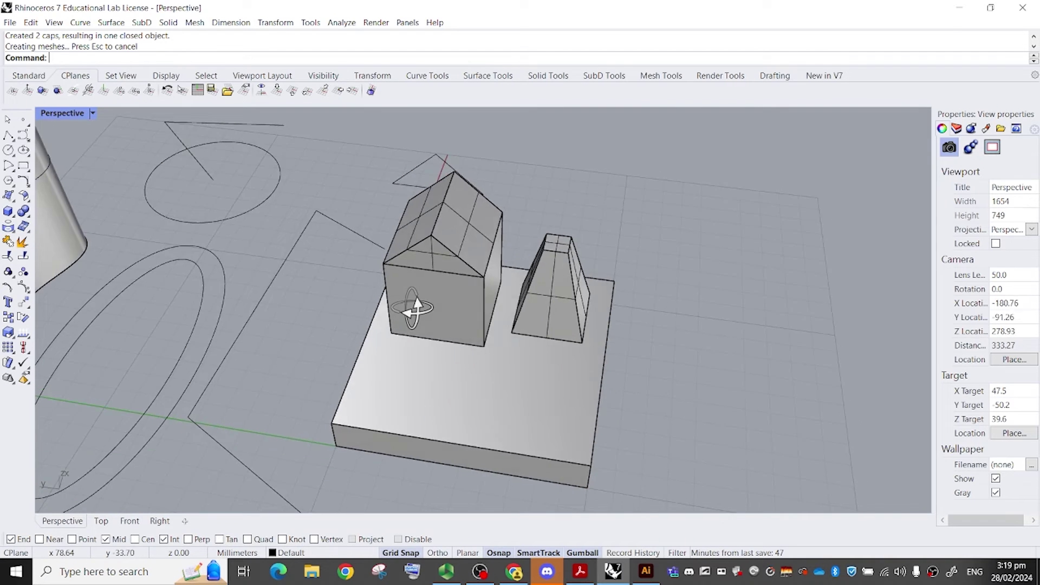
pyautogui.click(8, 212)
pyautogui.click(342, 438)
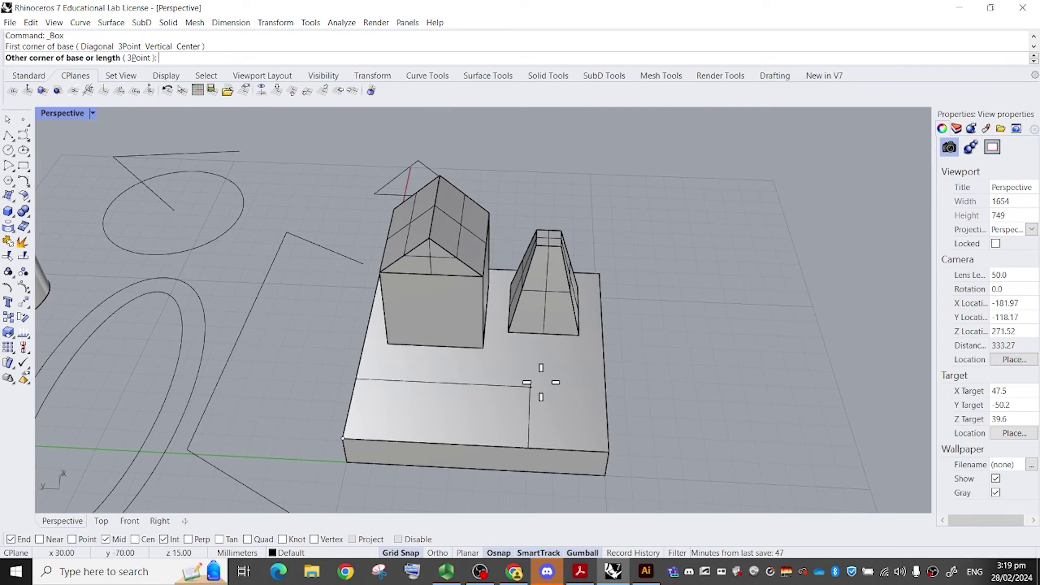
pyautogui.click(531, 387)
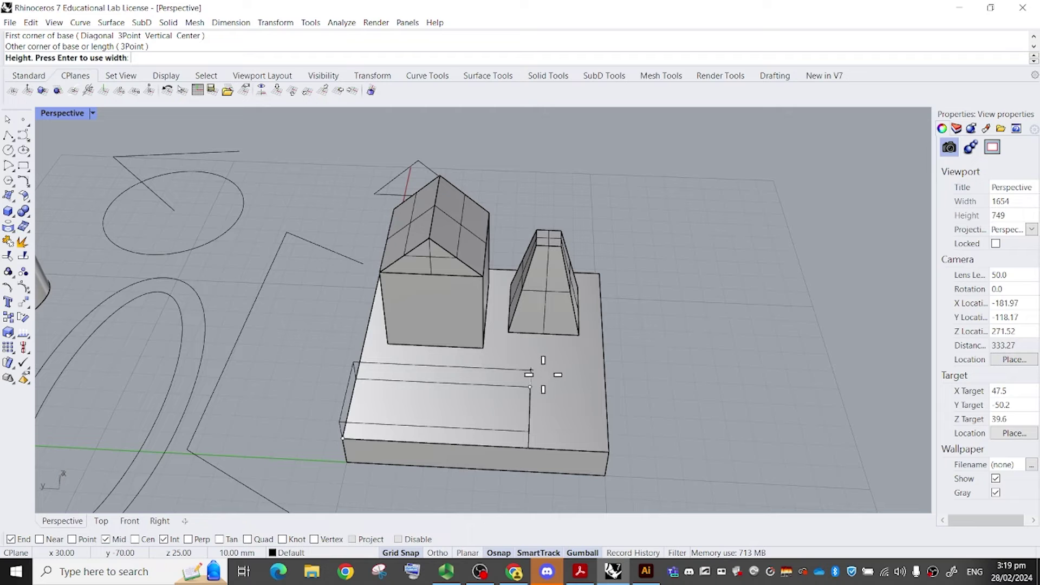
pyautogui.write('10')
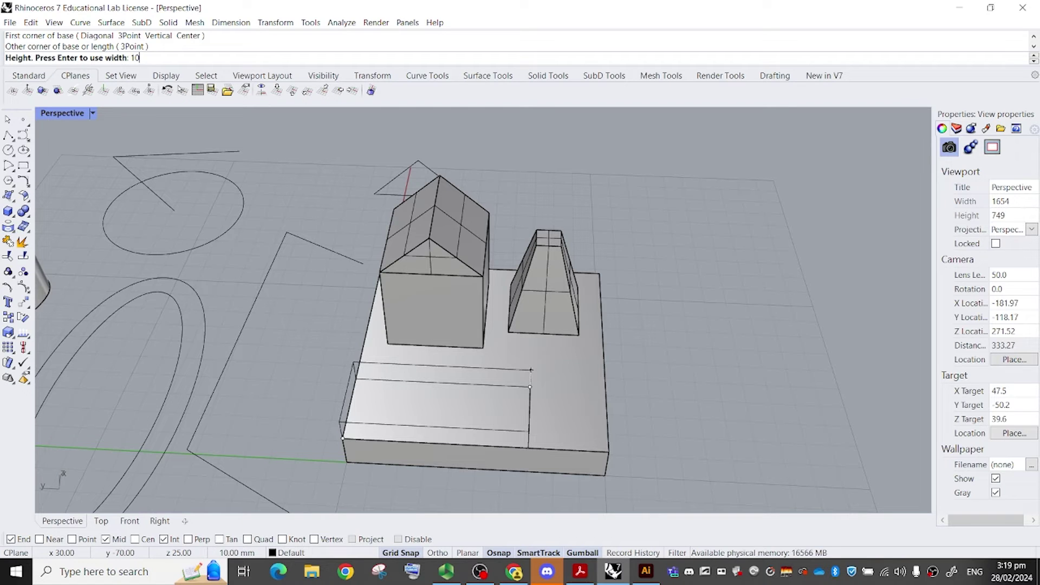
pyautogui.press('BackSpace')
pyautogui.write('5')
pyautogui.press('BackSpace')
pyautogui.press('BackSpace')
pyautogui.write('5')
pyautogui.press('Return')
# Move the thin box inward from the base's edges, undoing the move that sinks it into the base.
pyautogui.click(502, 391)
pyautogui.moveTo(503, 391); pyautogui.dragTo(461, 387, button='right')
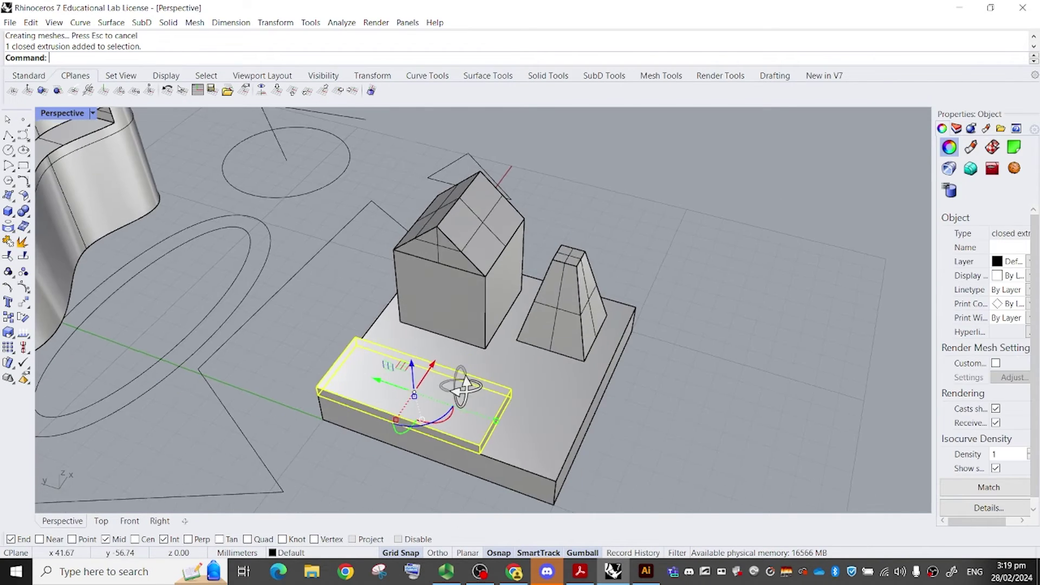
pyautogui.moveTo(435, 366)
pyautogui.mouseDown()
pyautogui.moveTo(452, 363)
pyautogui.moveTo(388, 357)
pyautogui.moveTo(410, 386)
pyautogui.moveTo(410, 375)
pyautogui.moveTo(448, 371)
pyautogui.mouseUp()
pyautogui.press('Escape')
pyautogui.moveTo(520, 357); pyautogui.dragTo(587, 365, button='right')
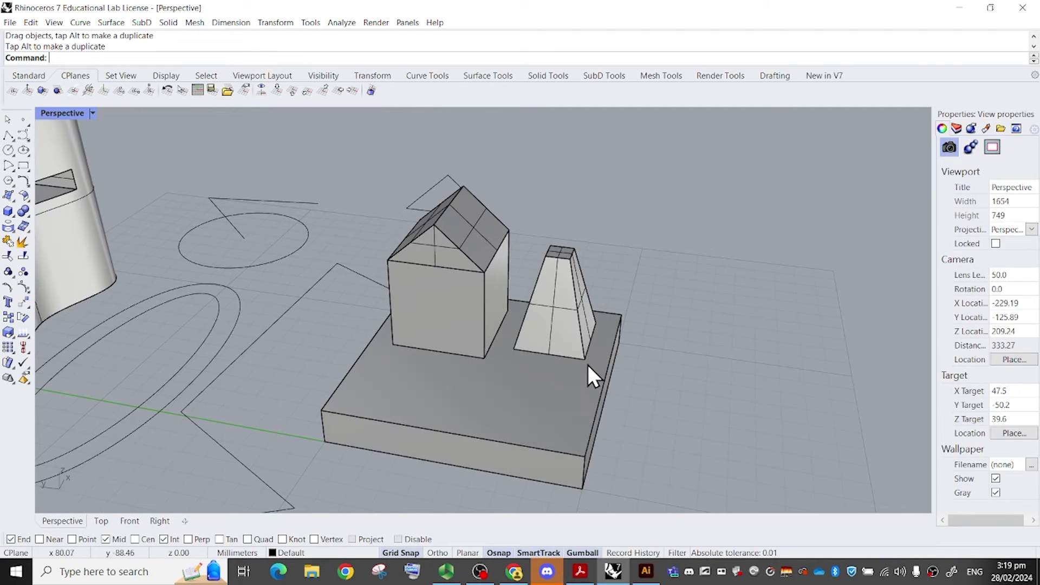
pyautogui.hotkey('ctrl', 'z')
pyautogui.moveTo(527, 379); pyautogui.dragTo(475, 362, button='right')
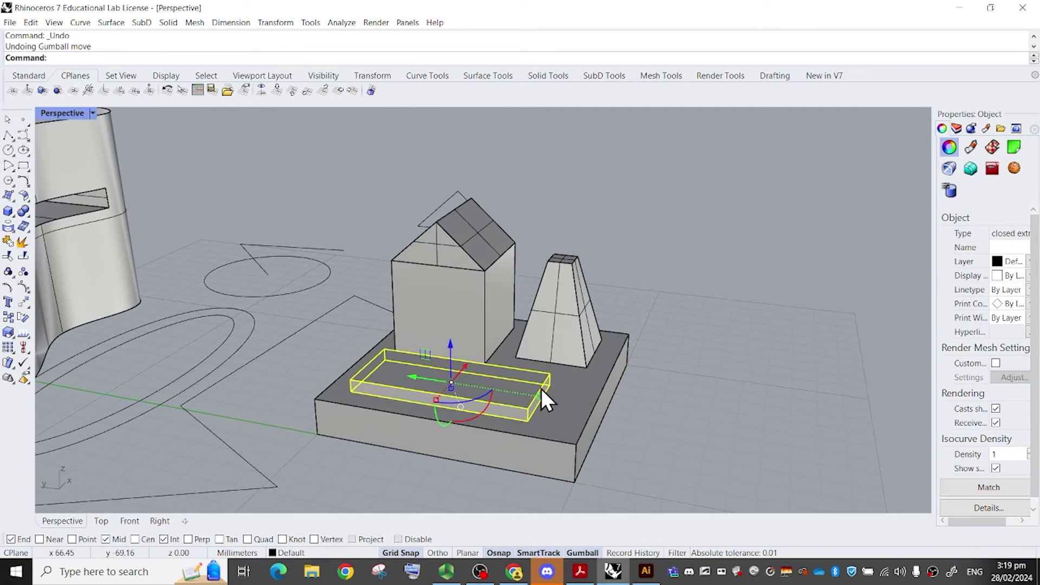
# Stretch the thin box vertically down into the base with Scale1D, using its vertical edge as the reference.
pyautogui.write('Scale1D')
pyautogui.press('Return')
pyautogui.scroll(3, 542, 360)
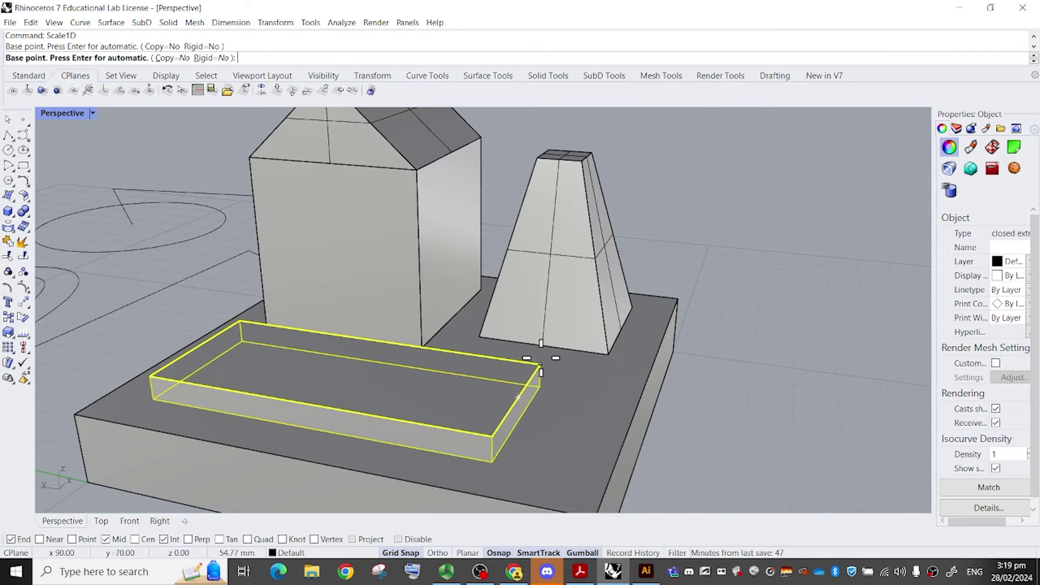
pyautogui.click(541, 358)
pyautogui.click(576, 414)
pyautogui.moveTo(576, 414); pyautogui.dragTo(506, 385, button='right')
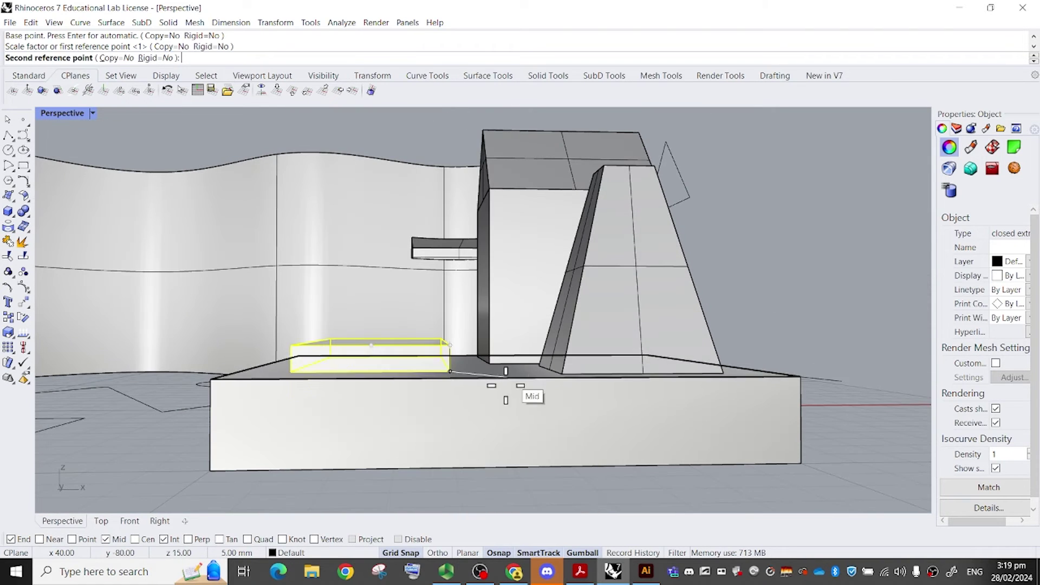
pyautogui.click(421, 415)
pyautogui.moveTo(420, 415); pyautogui.dragTo(529, 441, button='right')
pyautogui.press('Escape')
# Subtract the thin box from the flat base with BooleanDifference and delete the leftover box.
pyautogui.click(534, 450)
pyautogui.write('BooleanD')
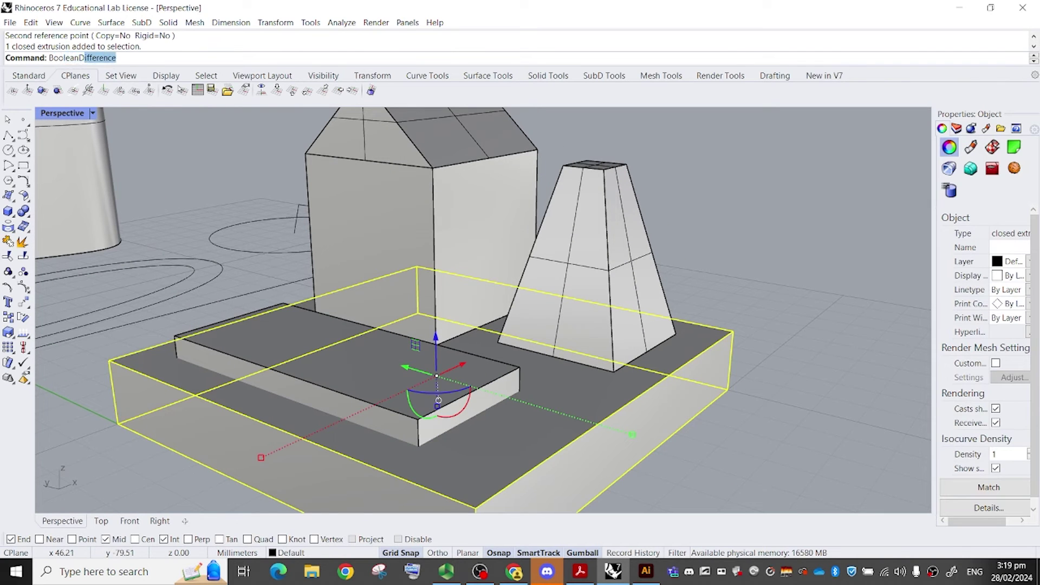
pyautogui.press('Escape')
pyautogui.write('Boo')
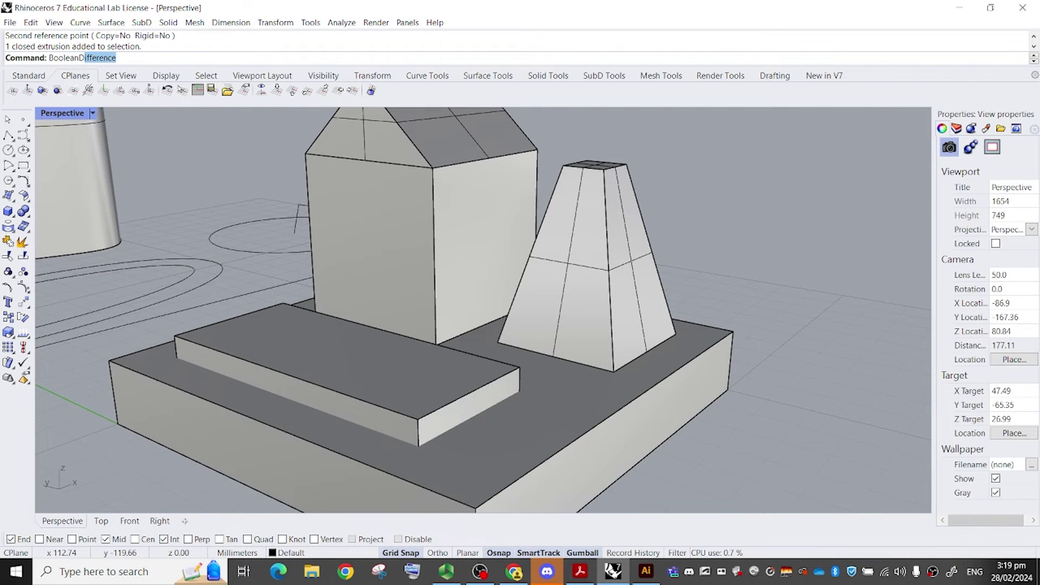
pyautogui.press('Return')
pyautogui.moveTo(697, 334); pyautogui.dragTo(649, 282, button='right')
pyautogui.click(577, 416)
pyautogui.press('Return')
pyautogui.click(465, 374)
pyautogui.press('Return')
pyautogui.click(466, 374)
pyautogui.press('Delete')
pyautogui.moveTo(470, 346); pyautogui.dragTo(680, 241, button='right')
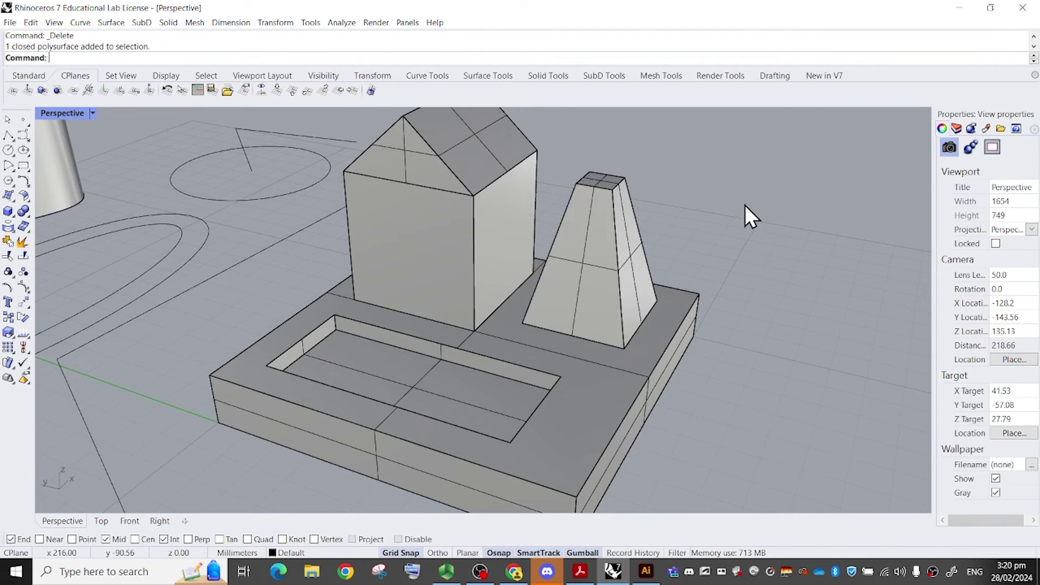
# Join the gable roof and the cube into one solid with BooleanUnion.
pyautogui.scroll(-12, 745, 205)
pyautogui.moveTo(746, 205); pyautogui.dragTo(623, 186, button='right')
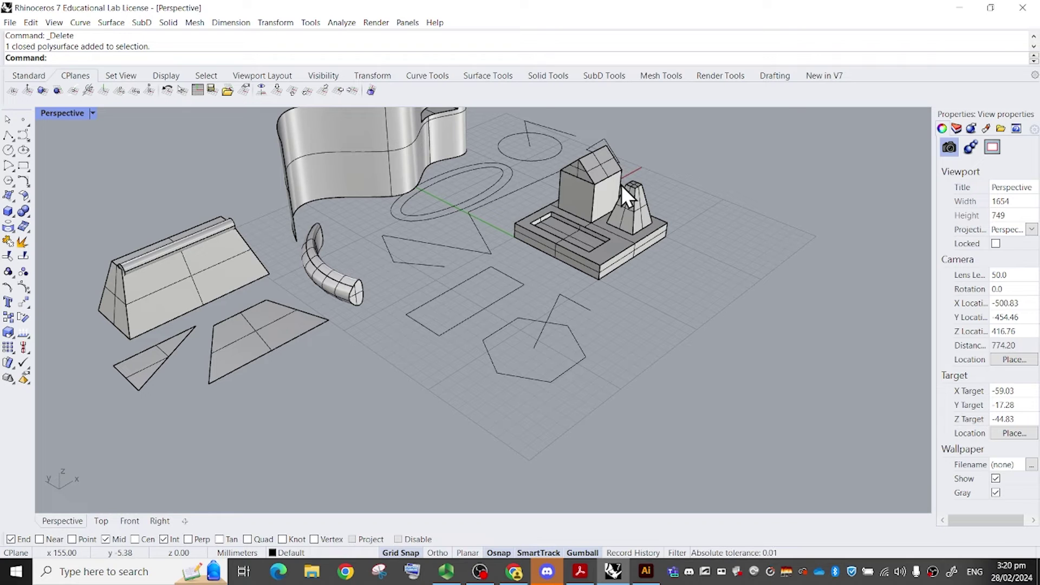
pyautogui.scroll(4, 622, 184)
pyautogui.click(584, 164)
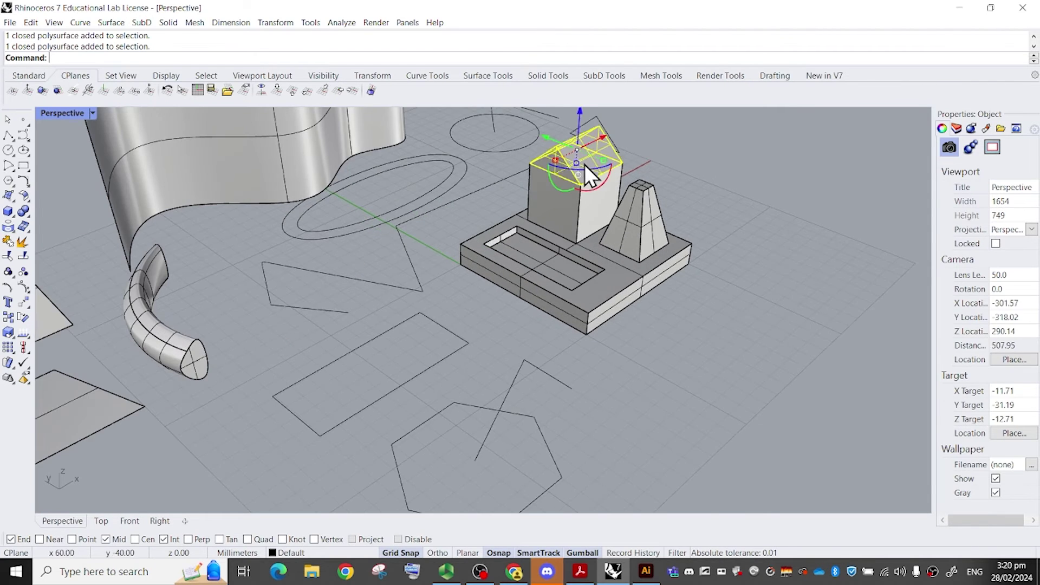
pyautogui.moveTo(583, 164); pyautogui.dragTo(639, 173, button='right')
pyautogui.keyDown('shift'); pyautogui.click(528, 189); pyautogui.keyUp('shift')
pyautogui.write('oleannun')
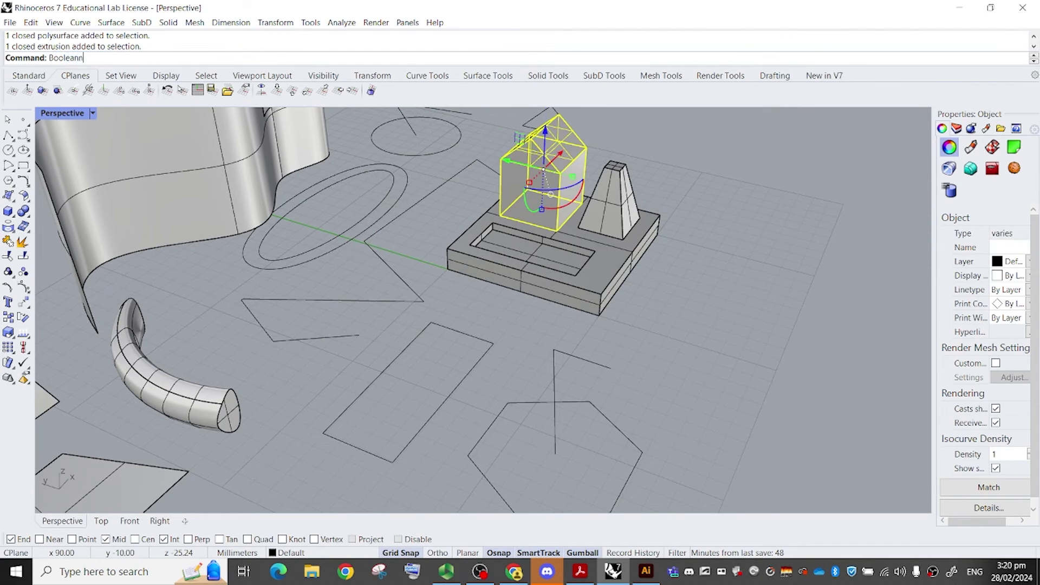
pyautogui.press('BackSpace')
pyautogui.press('BackSpace')
pyautogui.press('BackSpace')
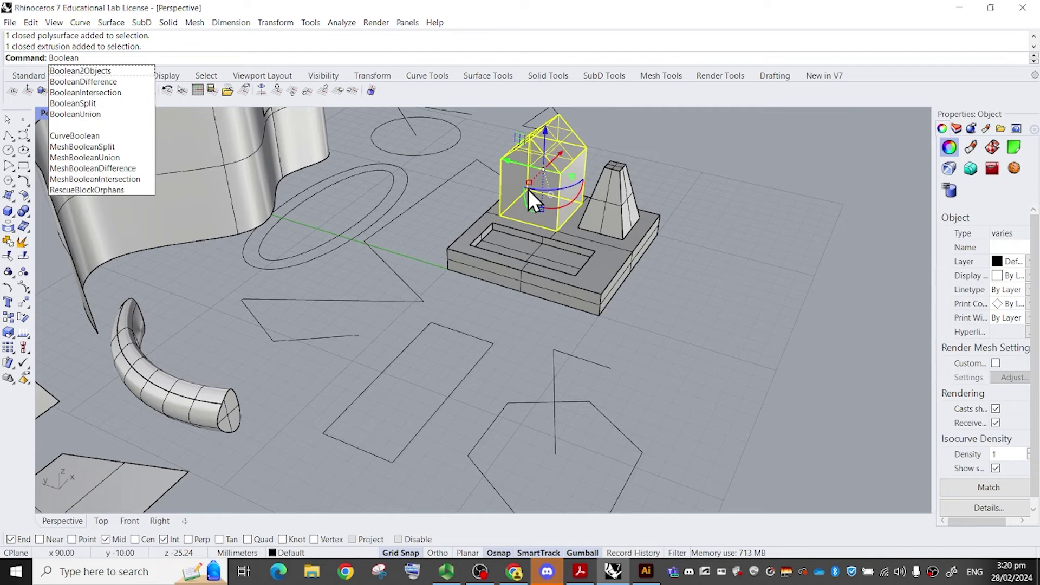
pyautogui.write('union')
pyautogui.press('Return')
pyautogui.scroll(5, 543, 186)
pyautogui.scroll(-5, 543, 186)
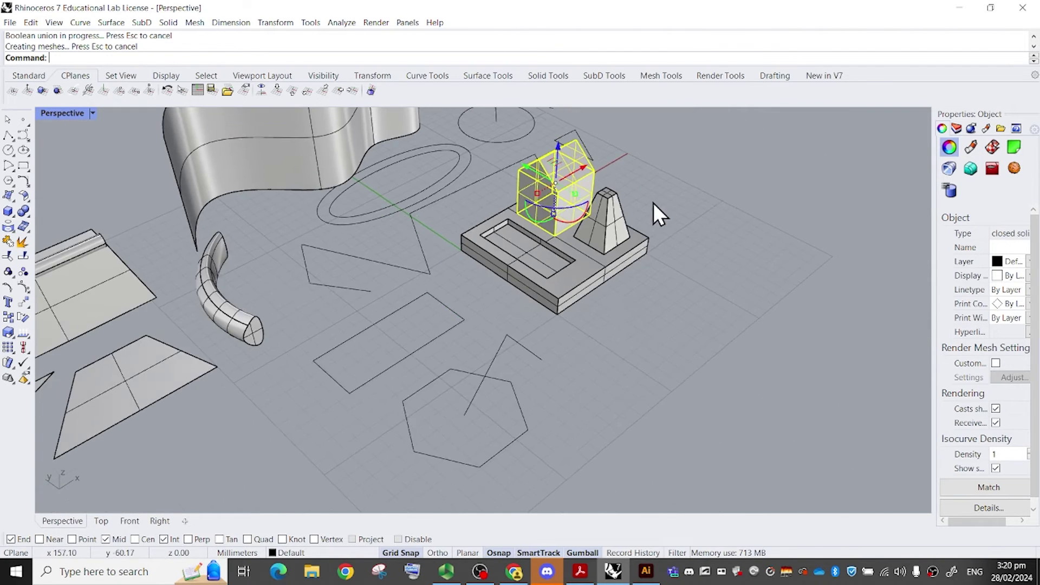
# Unroll the joined house solid into flat faces with UnrollSrf, setting Explode to No.
pyautogui.write('UnrollSrf')
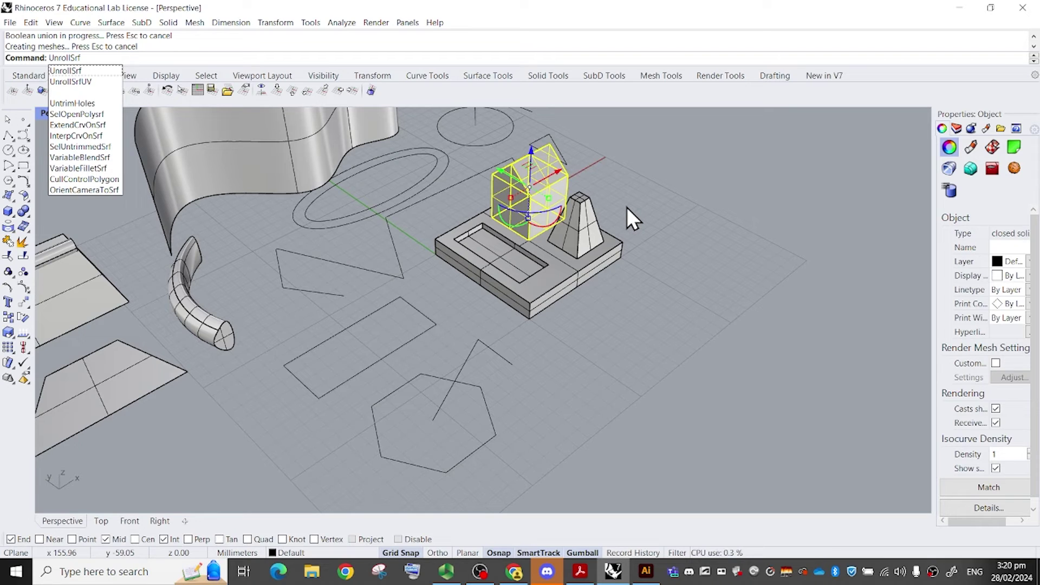
pyautogui.press('Return')
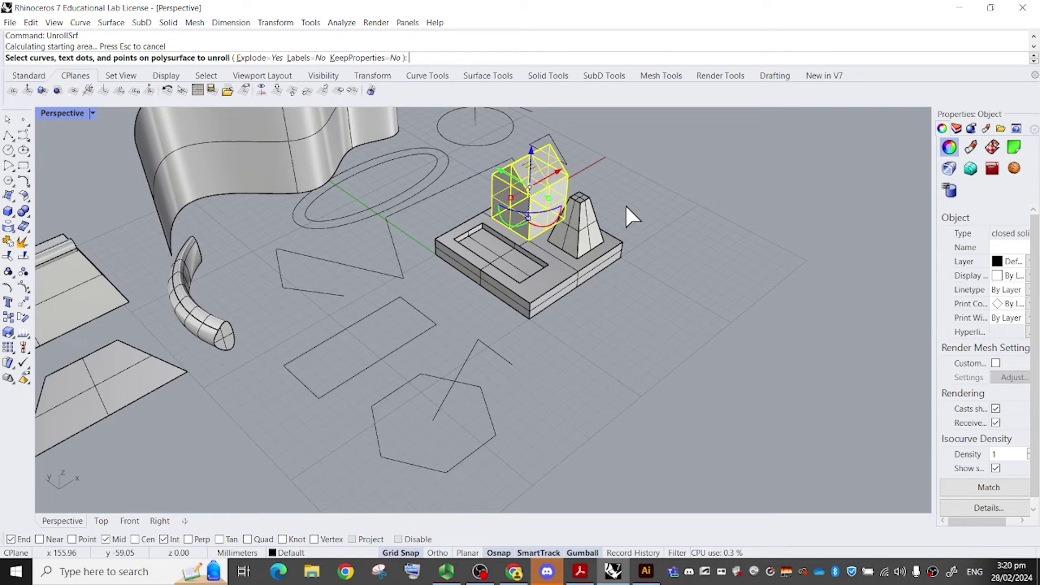
pyautogui.click(259, 59)
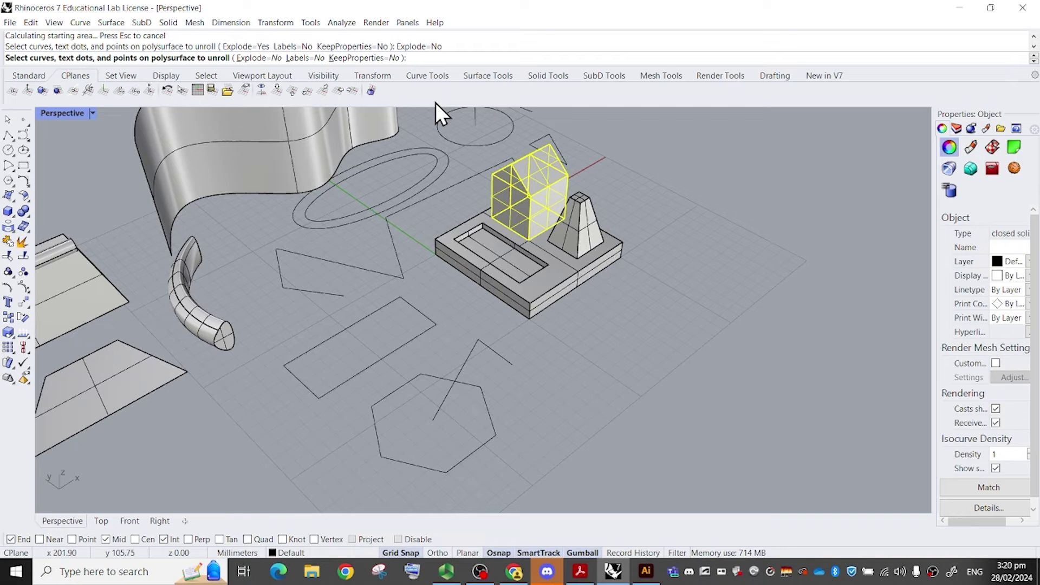
pyautogui.press('Return')
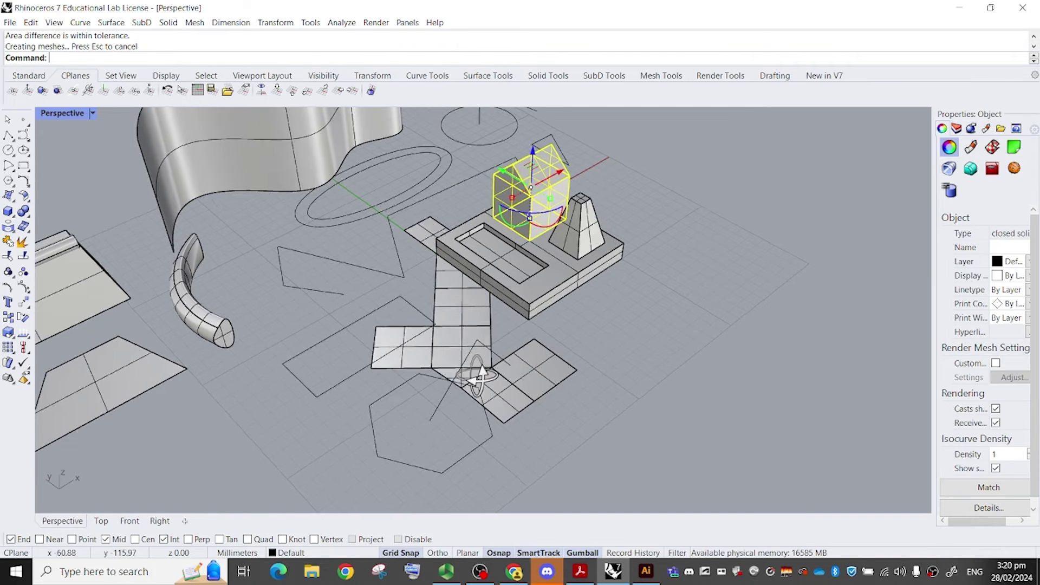
# Move the unrolled house pattern clear of the base, onto the open ground along the red axis.
pyautogui.scroll(2, 476, 307)
pyautogui.press('Home')
pyautogui.moveTo(475, 307); pyautogui.dragTo(753, 340)
pyautogui.moveTo(753, 339); pyautogui.dragTo(762, 359, button='right')
pyautogui.click(811, 240)
pyautogui.moveTo(811, 241); pyautogui.dragTo(788, 258, button='right')
pyautogui.keyDown('shift'); pyautogui.moveTo(789, 257); pyautogui.dragTo(658, 262, button='right'); pyautogui.keyUp('shift')
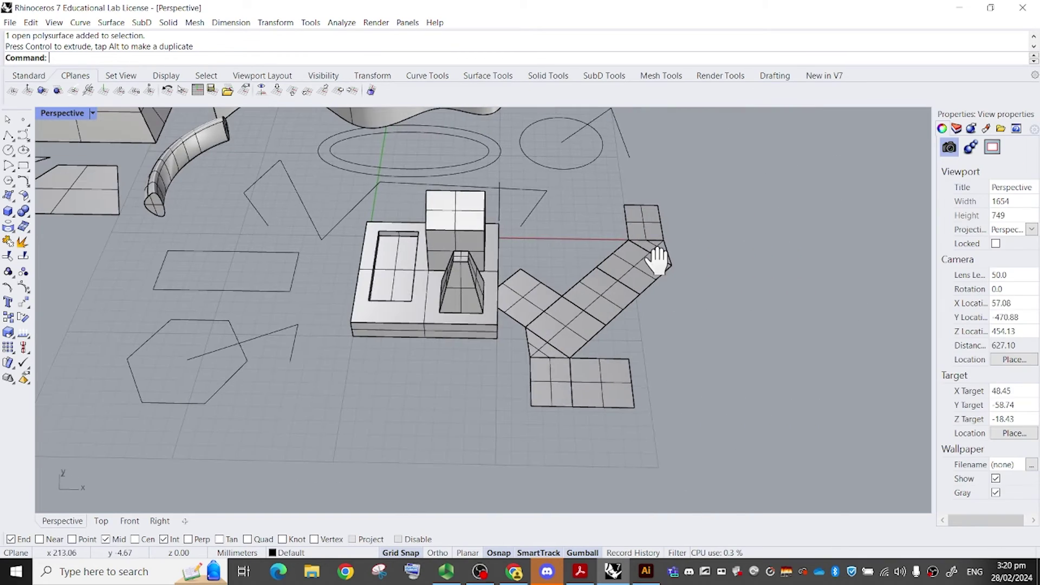
pyautogui.click(446, 313)
pyautogui.click(613, 265)
pyautogui.click(557, 241)
pyautogui.moveTo(557, 241); pyautogui.dragTo(567, 266, button='right')
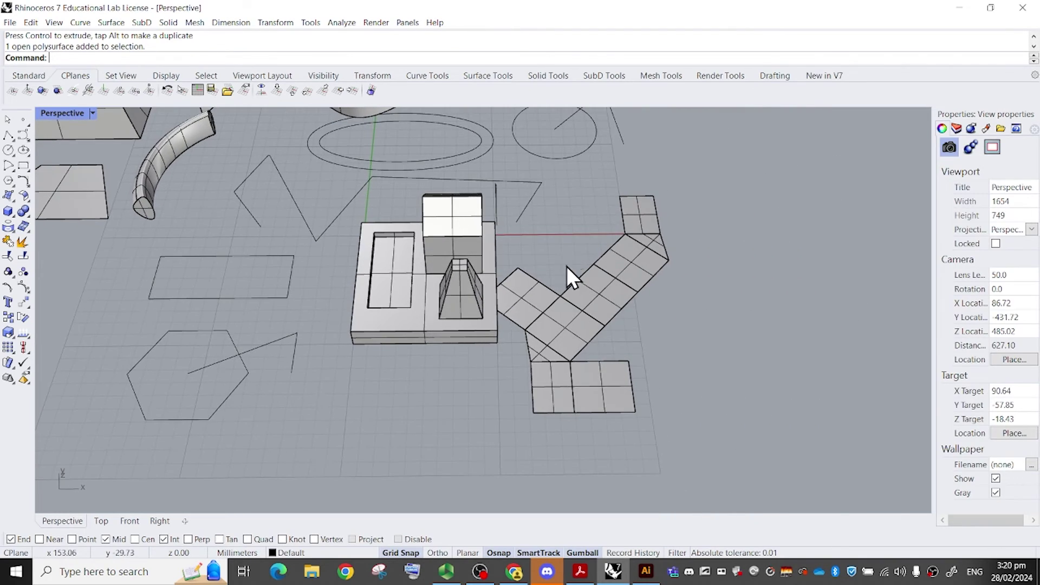
# Unroll the lofted tower into one connected flat pattern with UnrollSrf, keeping Explode at No.
pyautogui.click(464, 284)
pyautogui.moveTo(464, 284); pyautogui.dragTo(515, 294, button='right')
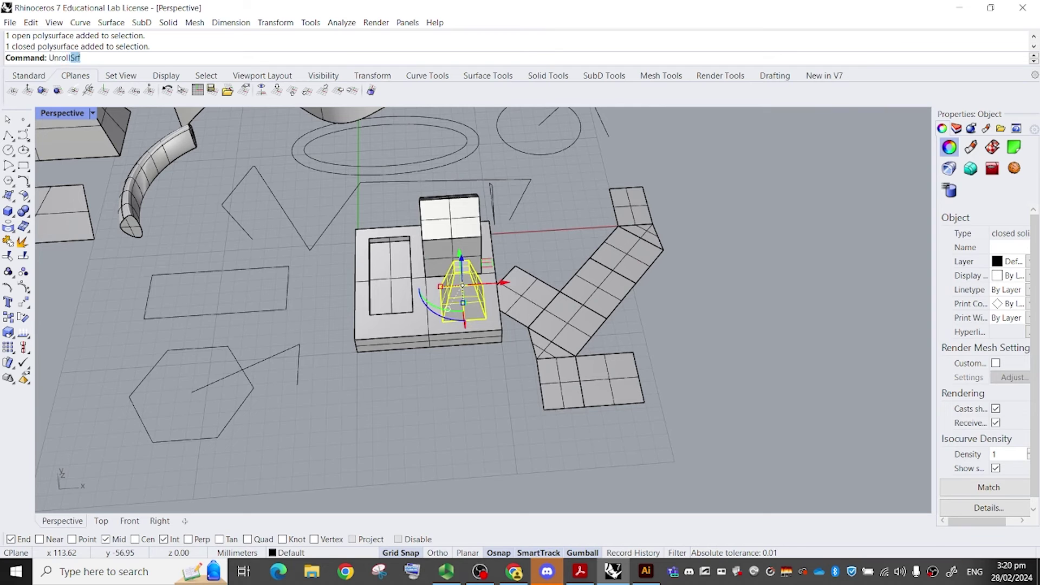
pyautogui.press('Return')
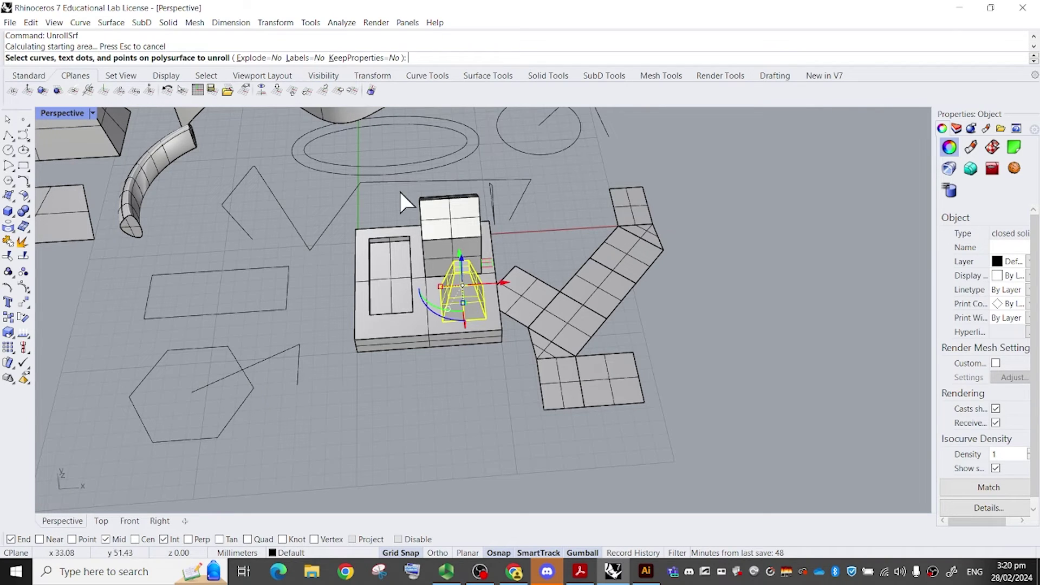
pyautogui.press('Return')
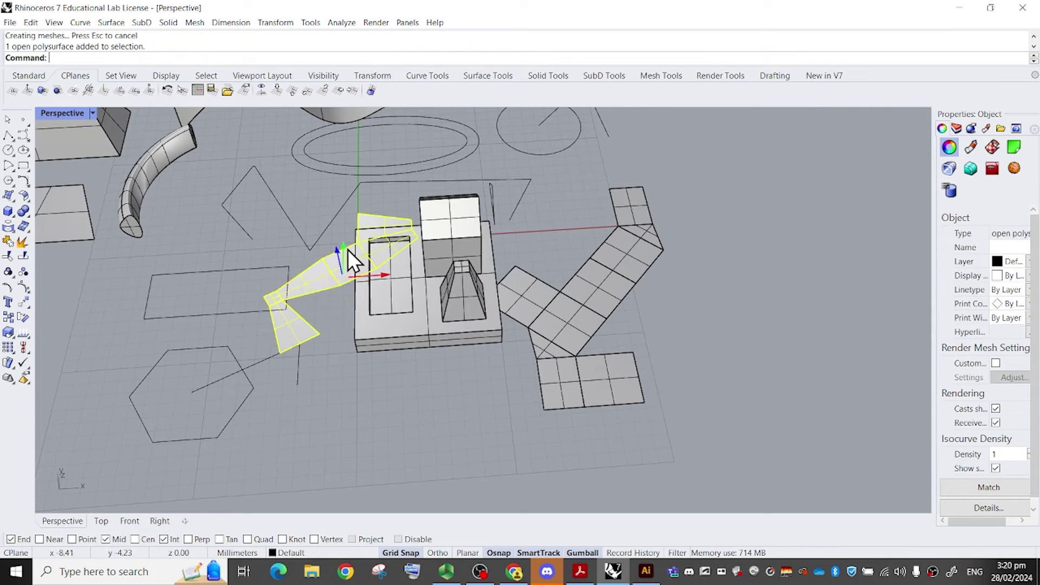
# Move the unrolled tower pattern off the base to the empty area in front of it.
pyautogui.moveTo(348, 251); pyautogui.dragTo(417, 477)
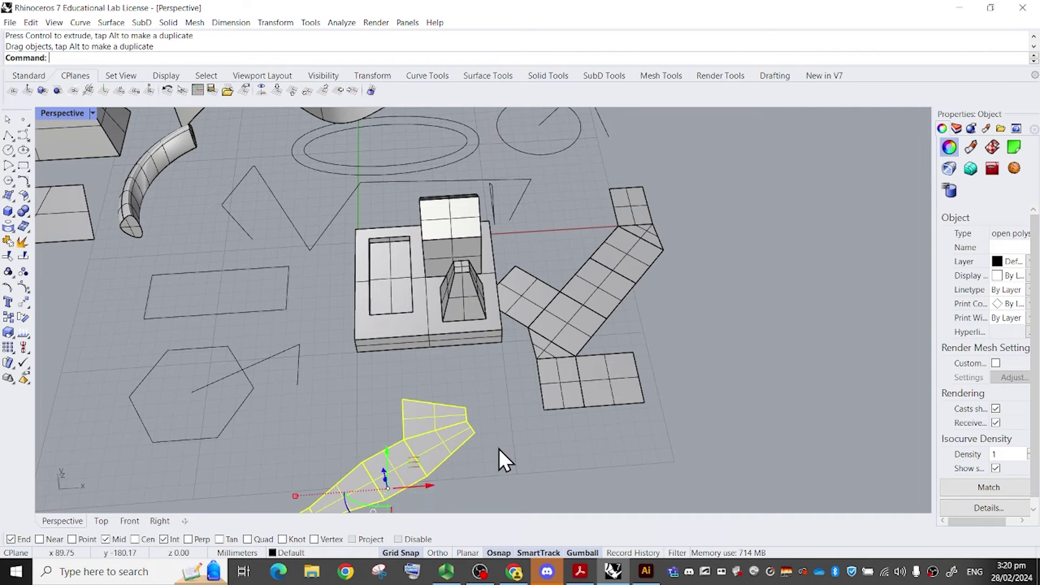
pyautogui.click(499, 449)
pyautogui.scroll(-5, 714, 333)
pyautogui.click(482, 344)
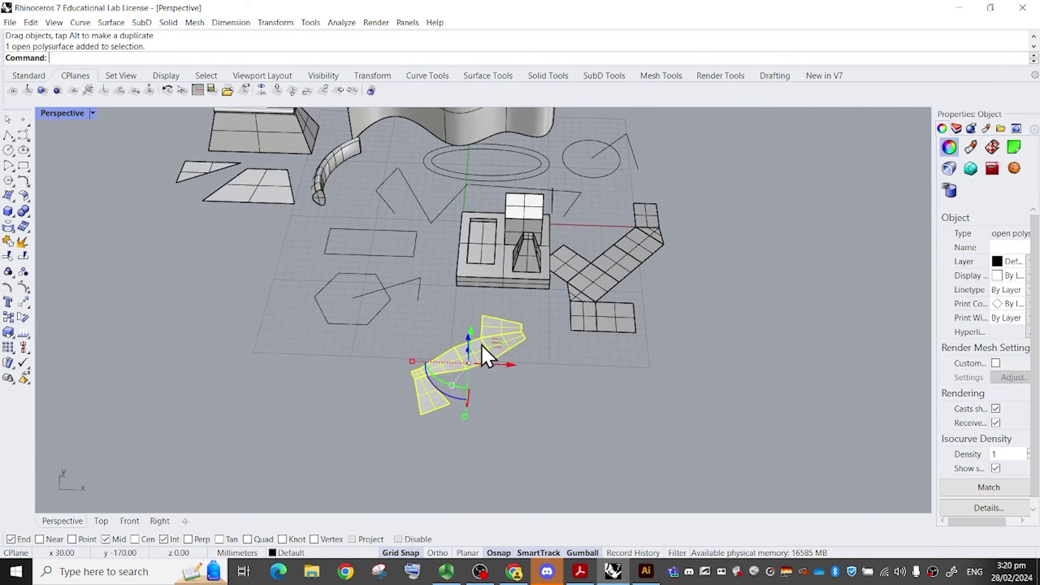
pyautogui.moveTo(482, 344); pyautogui.dragTo(588, 285, button='right')
pyautogui.click(569, 348)
# Unroll the lofted tower again with UnrollSrf, setting Explode to Yes to get separate faces.
pyautogui.scroll(4, 542, 260)
pyautogui.write('UnrollSrf')
pyautogui.press('Return')
pyautogui.click(176, 58)
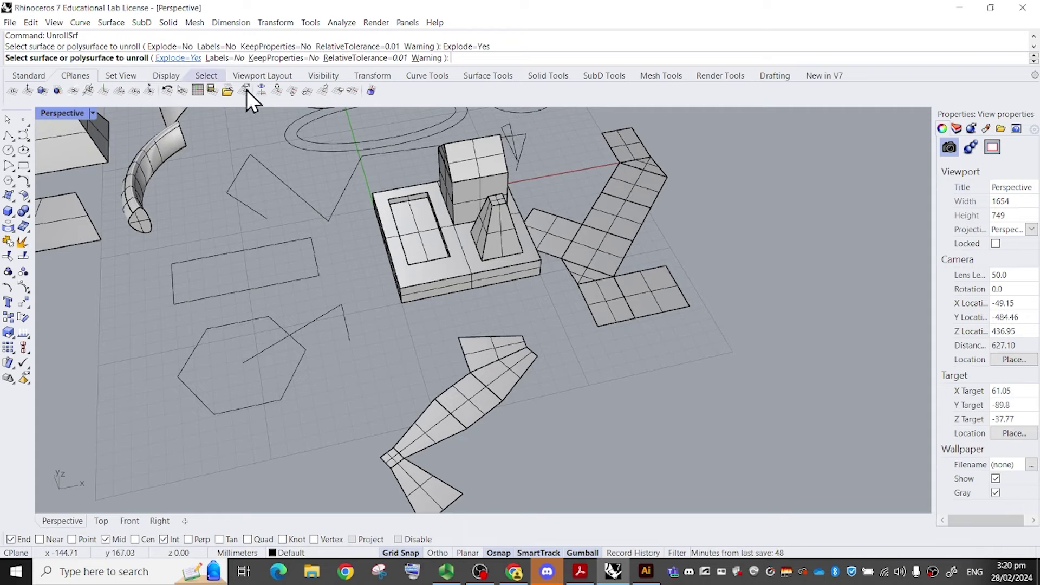
pyautogui.click(497, 217)
pyautogui.moveTo(496, 216)
pyautogui.mouseDown(button='right')
pyautogui.moveTo(535, 215)
pyautogui.moveTo(477, 212)
pyautogui.mouseUp(button='right')
pyautogui.press('Return')
pyautogui.scroll(-4, 526, 186)
pyautogui.moveTo(526, 185); pyautogui.dragTo(632, 263, button='right')
# Select the six separate unrolled tower faces and move them away from the house model.
pyautogui.click(485, 143)
pyautogui.scroll(5, 485, 144)
pyautogui.keyDown('shift'); pyautogui.click(656, 297); pyautogui.keyUp('shift')
pyautogui.keyDown('shift'); pyautogui.click(620, 242); pyautogui.keyUp('shift')
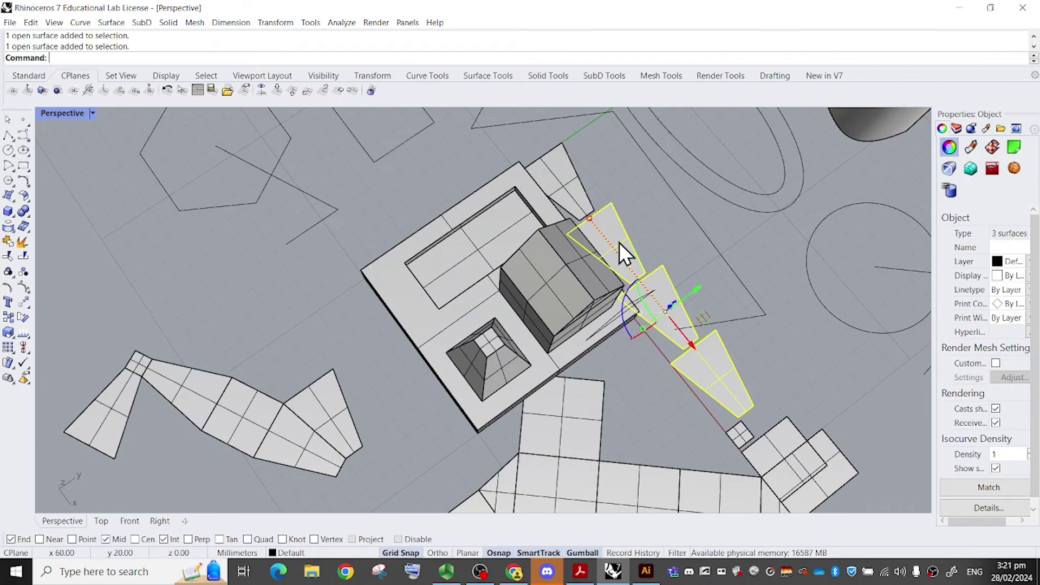
pyautogui.keyDown('shift'); pyautogui.click(569, 186); pyautogui.keyUp('shift')
pyautogui.keyDown('shift'); pyautogui.moveTo(735, 314); pyautogui.dragTo(562, 209, button='right'); pyautogui.keyUp('shift')
pyautogui.keyDown('shift'); pyautogui.click(570, 324); pyautogui.keyUp('shift')
pyautogui.keyDown('shift'); pyautogui.click(594, 334); pyautogui.keyUp('shift')
pyautogui.scroll(-3, 593, 335)
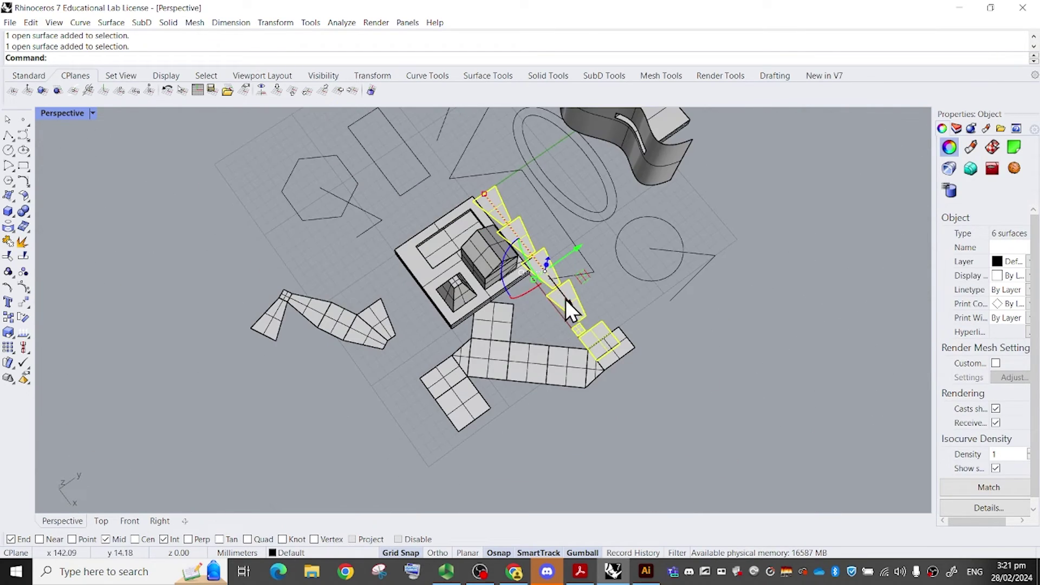
pyautogui.moveTo(565, 299); pyautogui.dragTo(733, 421)
pyautogui.click(727, 411)
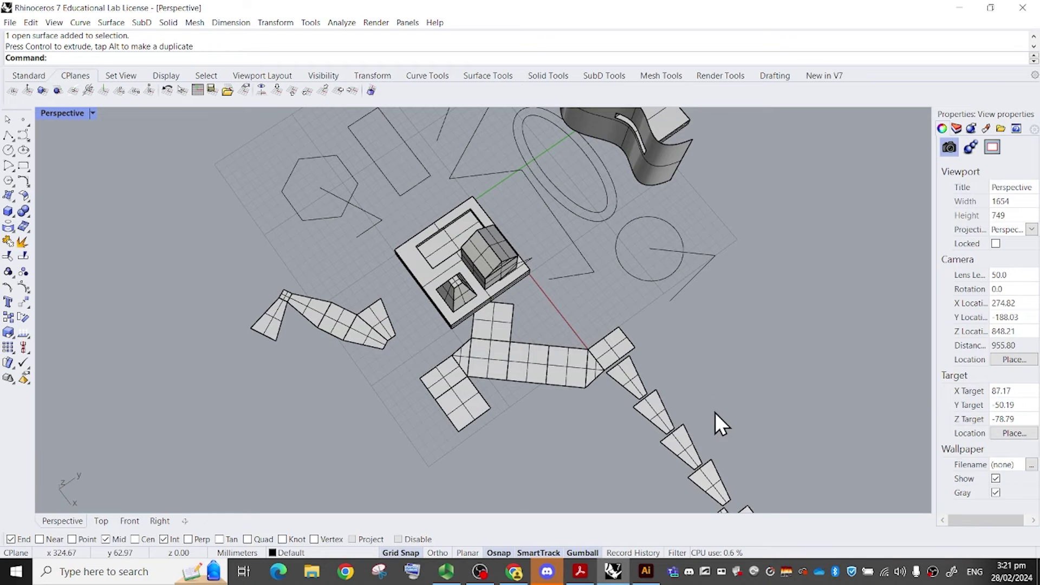
# Select the six separate tower faces together and delete them.
pyautogui.moveTo(719, 422); pyautogui.dragTo(817, 432, button='right')
pyautogui.moveTo(818, 428); pyautogui.dragTo(651, 291)
pyautogui.moveTo(651, 290); pyautogui.dragTo(743, 381, button='right')
pyautogui.moveTo(720, 382); pyautogui.dragTo(774, 288)
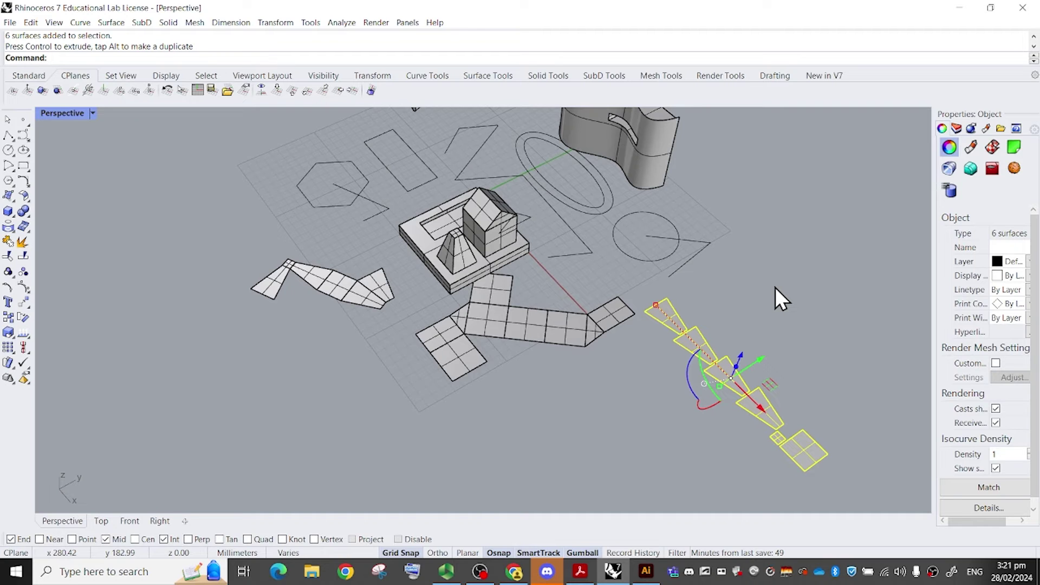
pyautogui.moveTo(775, 287); pyautogui.dragTo(490, 217, button='right')
pyautogui.press('Delete')
# Try unrolling the house solid again with UnrollSrf, and undo it.
pyautogui.click(460, 219)
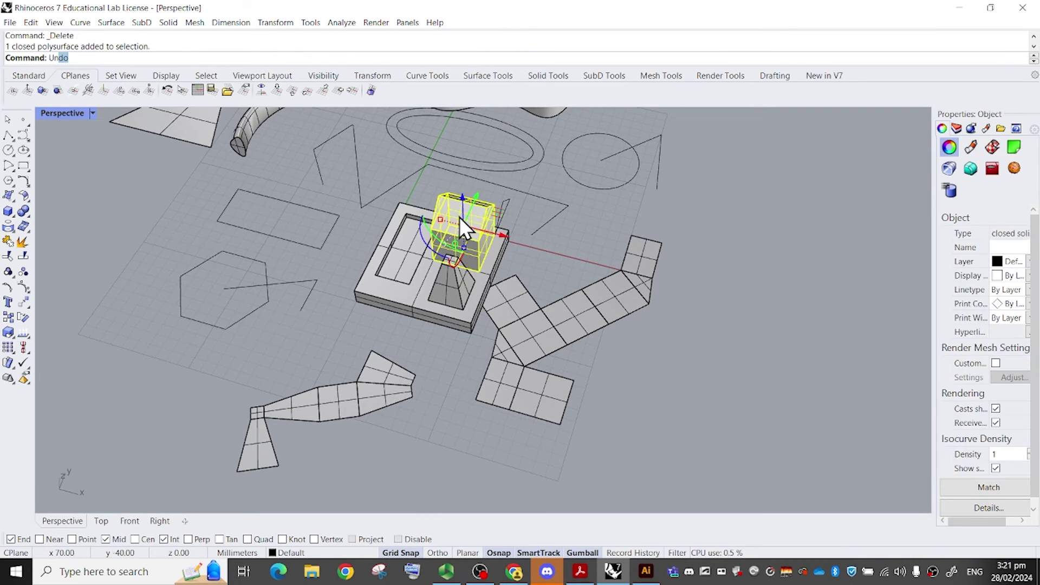
pyautogui.write('rollSrf')
pyautogui.press('Return')
pyautogui.press('Return')
pyautogui.hotkey('ctrl', 'z')
pyautogui.moveTo(623, 260); pyautogui.dragTo(562, 217, button='right')
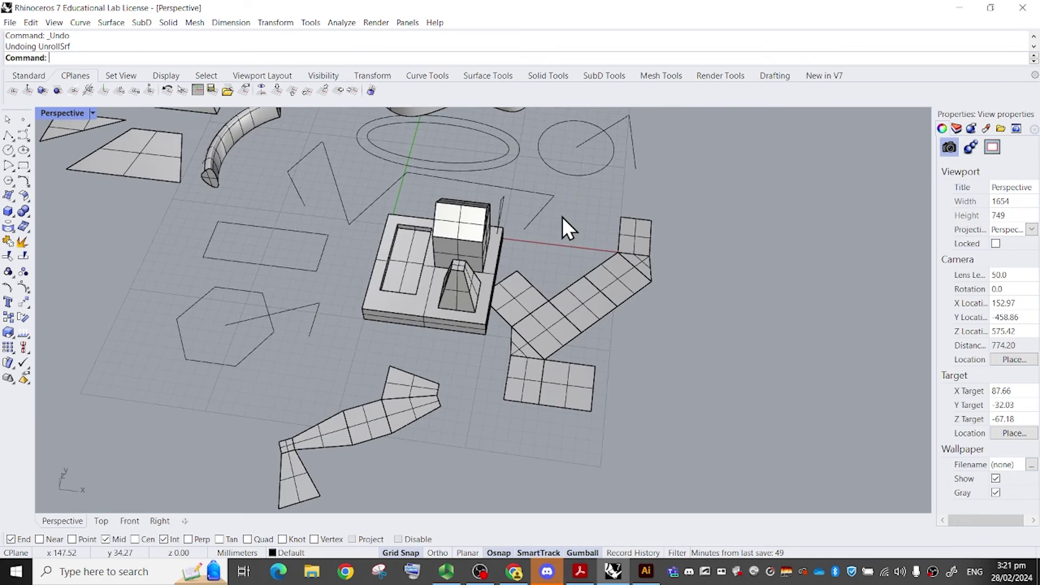
# Delete the leftover closed curve standing beside the house.
pyautogui.click(500, 205)
pyautogui.moveTo(500, 206); pyautogui.dragTo(616, 193, button='right')
pyautogui.scroll(-6, 603, 200)
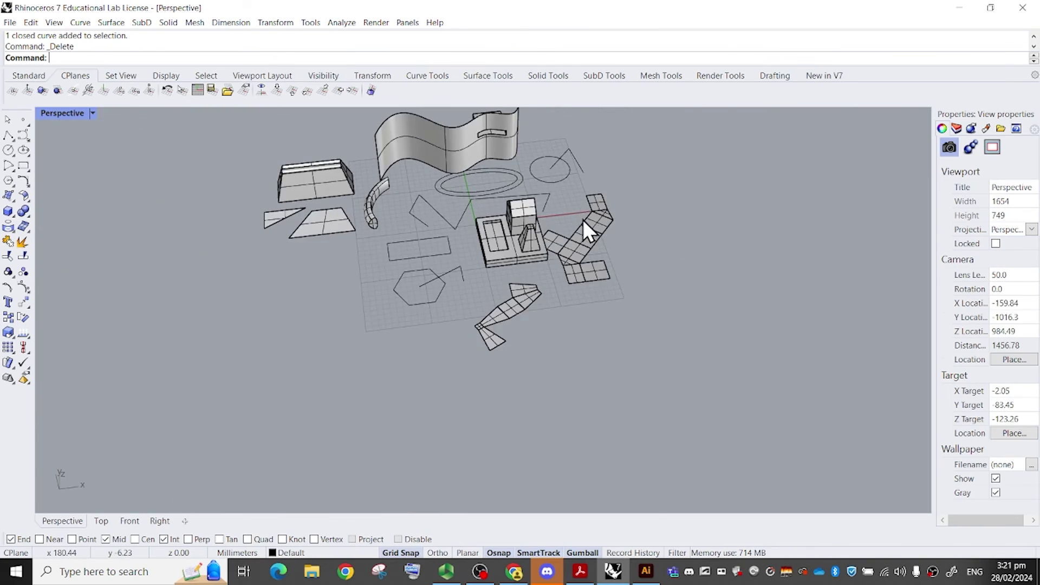
pyautogui.keyDown('shift'); pyautogui.moveTo(587, 226); pyautogui.dragTo(555, 245, button='right'); pyautogui.keyUp('shift')
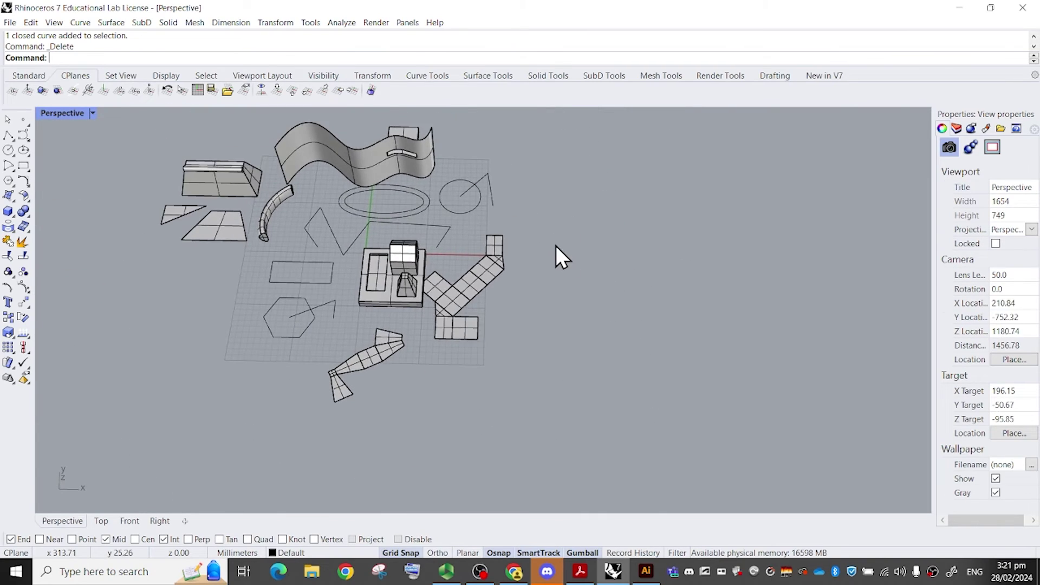
# Draw a 297 by 210 mm rectangle on the empty ground beside the models as a sheet outline.
pyautogui.click(24, 167)
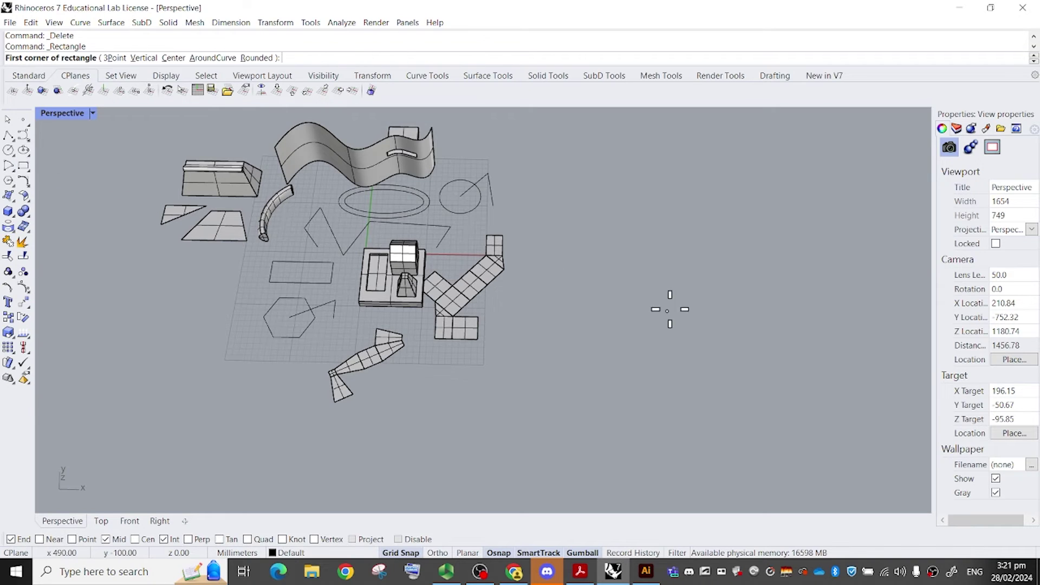
pyautogui.click(551, 230)
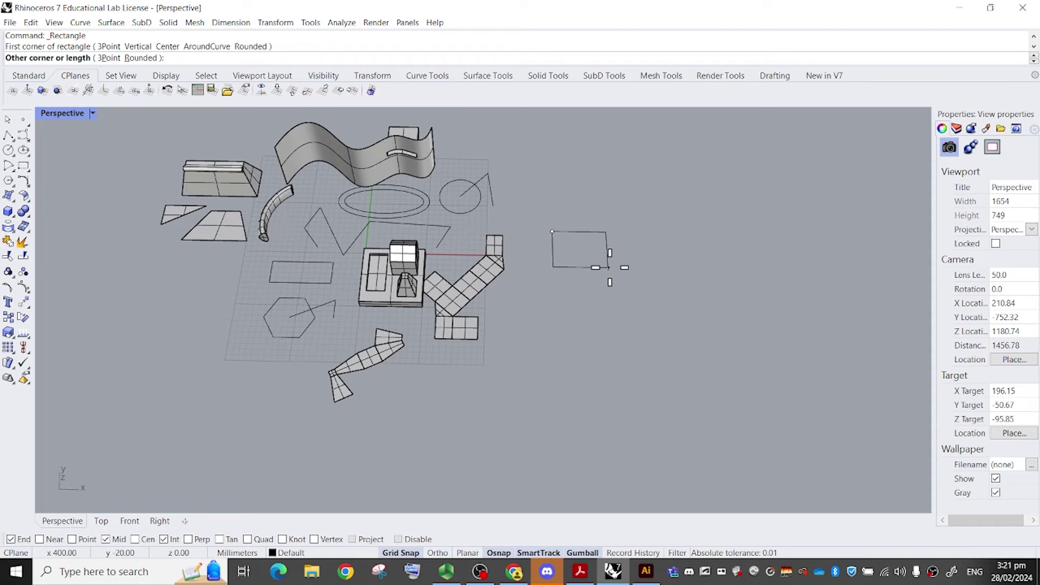
pyautogui.write('297')
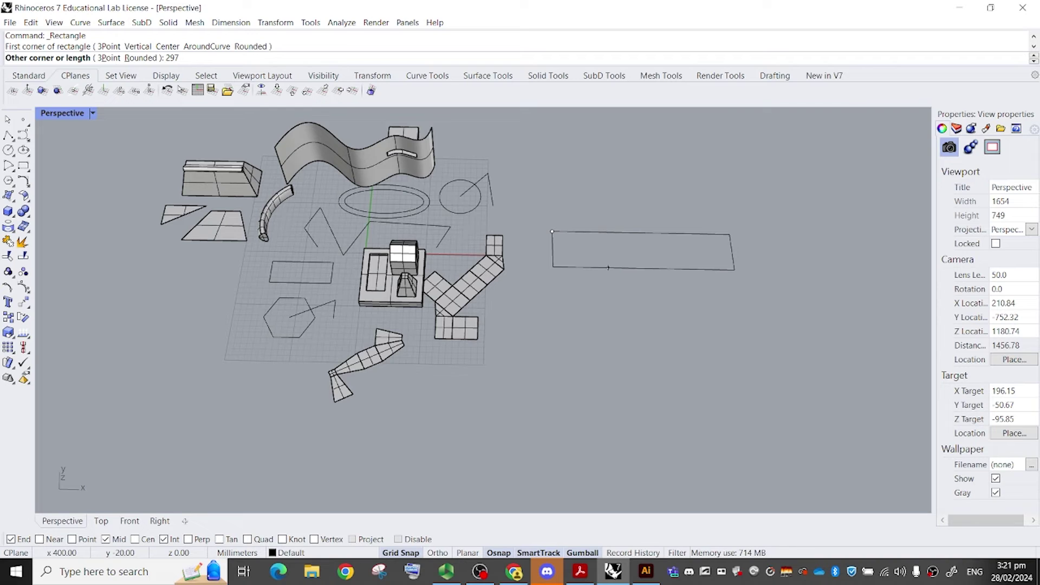
pyautogui.press('Return')
pyautogui.write('210')
pyautogui.press('Return')
# Move the unrolled house pattern into the left half of the 297 by 210 mm rectangle.
pyautogui.click(446, 299)
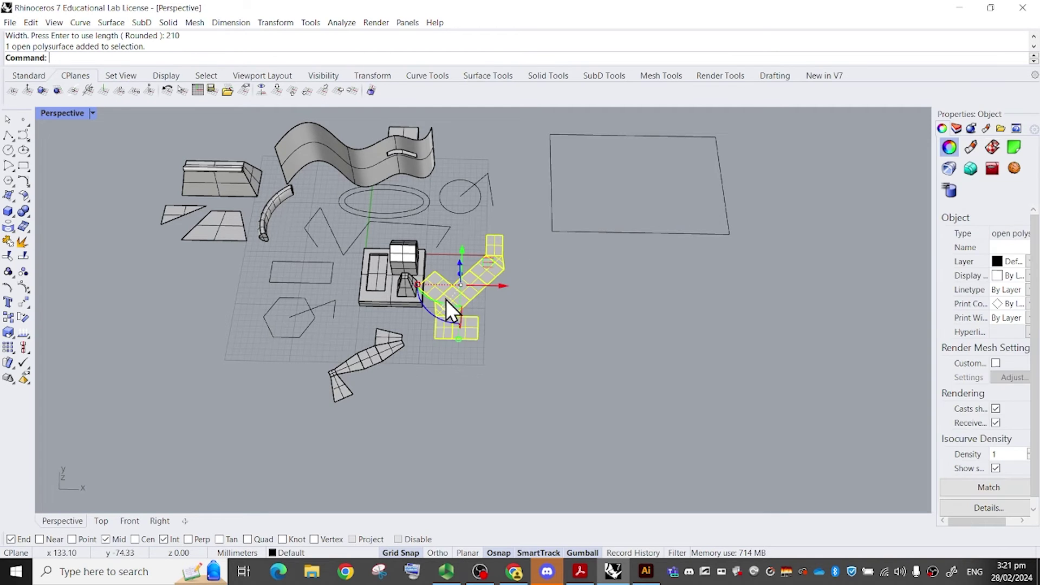
pyautogui.keyDown('shift'); pyautogui.moveTo(527, 301); pyautogui.dragTo(456, 394, button='right'); pyautogui.keyUp('shift')
pyautogui.moveTo(391, 350); pyautogui.dragTo(407, 250)
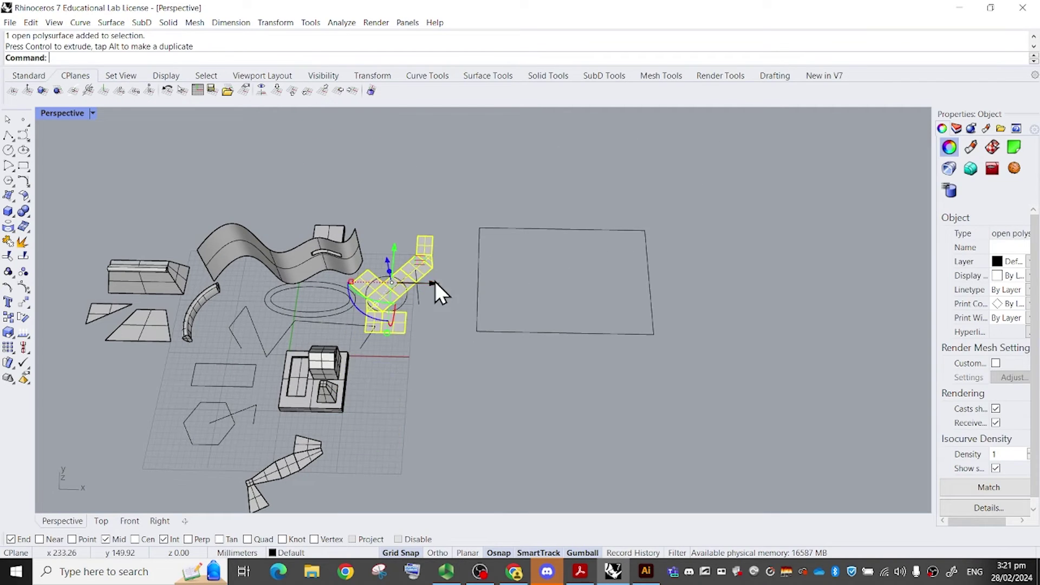
pyautogui.moveTo(435, 283); pyautogui.dragTo(564, 302)
pyautogui.moveTo(526, 265); pyautogui.dragTo(522, 241)
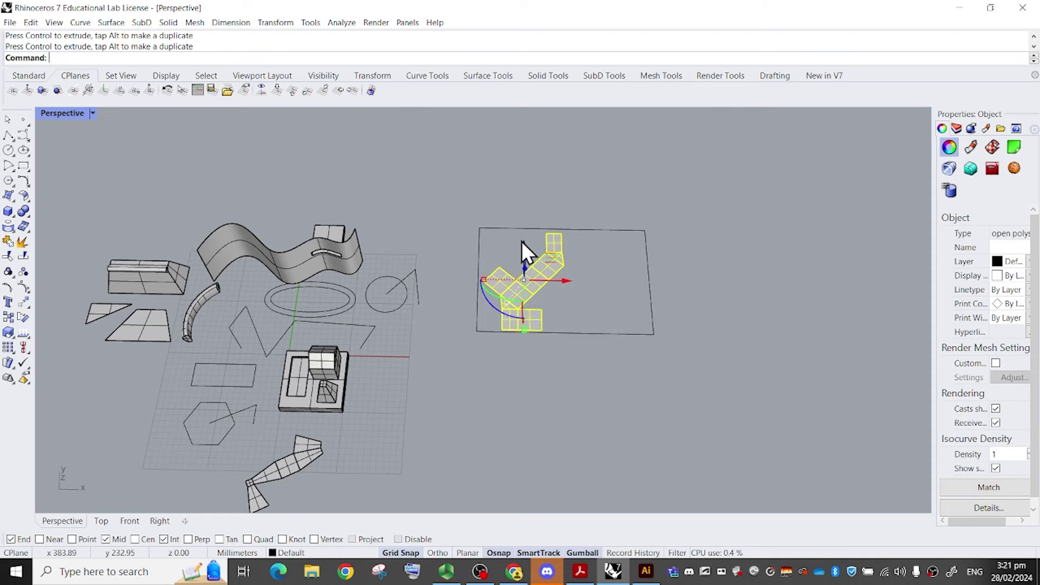
pyautogui.press('Escape')
# Move the unrolled tower pattern into the sheet rectangle and rotate it to fit beside the house pattern.
pyautogui.keyDown('shift'); pyautogui.moveTo(441, 379); pyautogui.dragTo(456, 301, button='right'); pyautogui.keyUp('shift')
pyautogui.click(303, 389)
pyautogui.moveTo(336, 415); pyautogui.dragTo(597, 399)
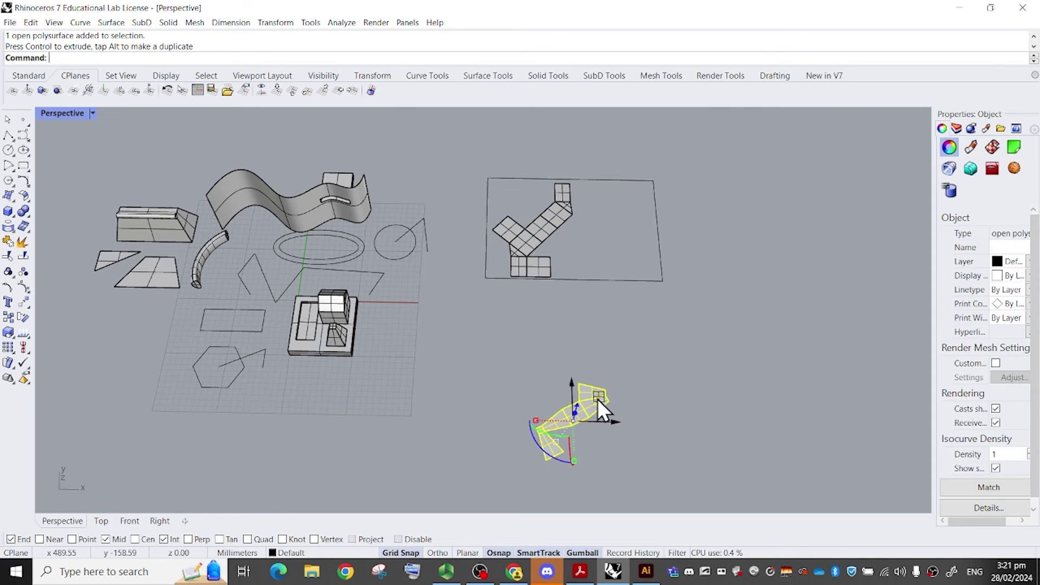
pyautogui.moveTo(545, 454); pyautogui.dragTo(608, 458)
pyautogui.moveTo(576, 378); pyautogui.dragTo(615, 195)
pyautogui.moveTo(580, 269); pyautogui.dragTo(641, 246)
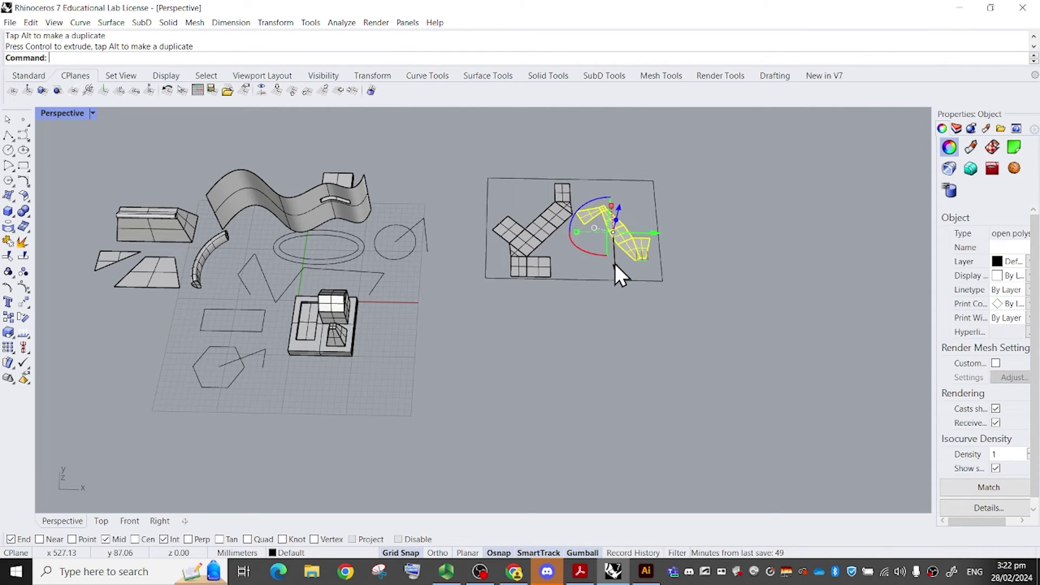
pyautogui.click(820, 164)
# Rotate the tower pattern further and shift it into the sheet's lower-right corner.
pyautogui.scroll(6, 555, 238)
pyautogui.moveTo(555, 239); pyautogui.dragTo(623, 233, button='right')
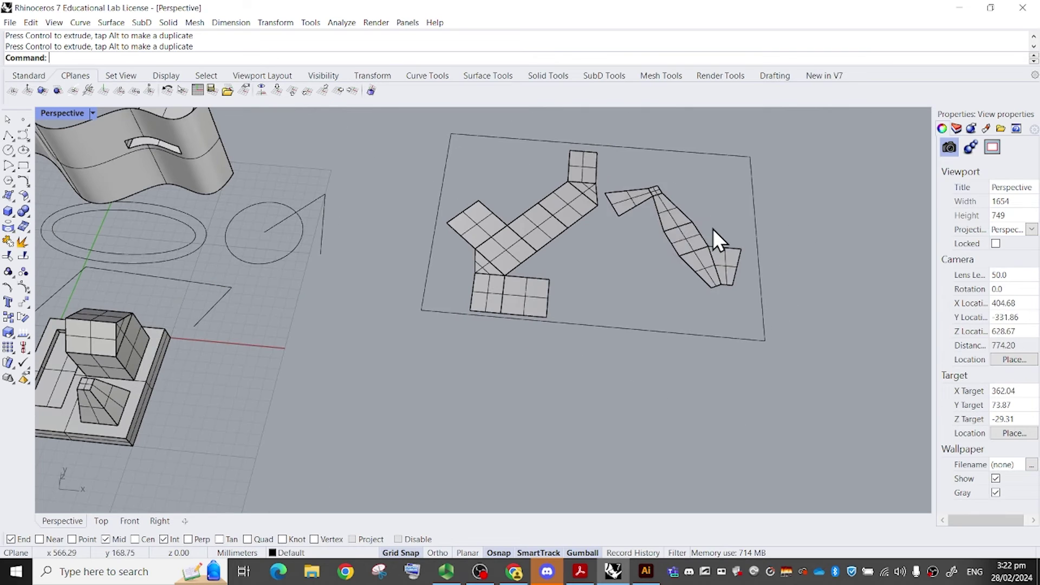
pyautogui.click(704, 241)
pyautogui.moveTo(648, 265); pyautogui.dragTo(678, 203)
pyautogui.moveTo(687, 202); pyautogui.dragTo(645, 233, button='right')
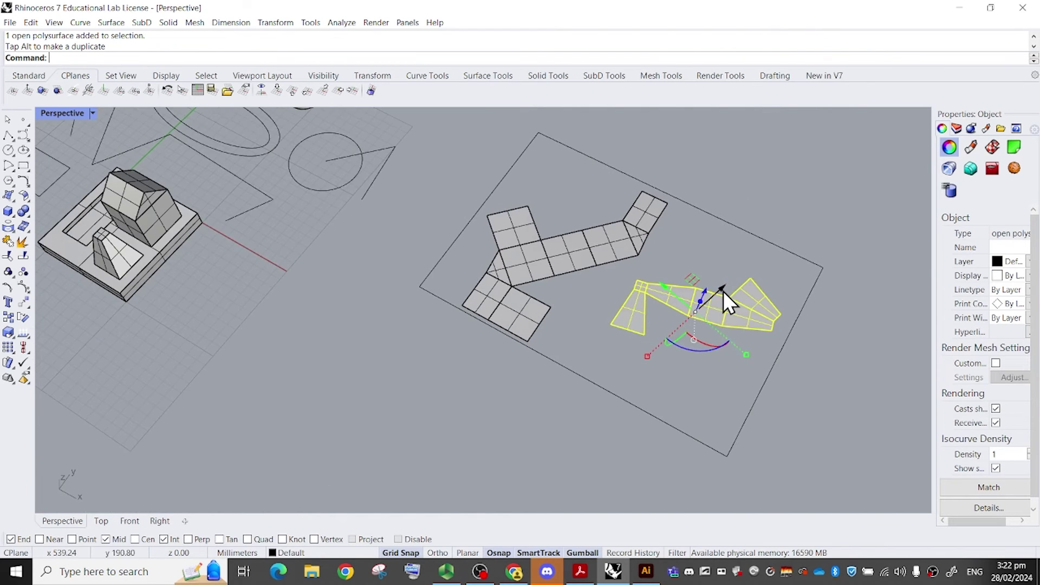
pyautogui.moveTo(722, 289); pyautogui.dragTo(683, 319)
pyautogui.moveTo(662, 388); pyautogui.dragTo(645, 388)
pyautogui.moveTo(684, 347); pyautogui.dragTo(634, 331, button='right')
pyautogui.moveTo(666, 394); pyautogui.dragTo(653, 393)
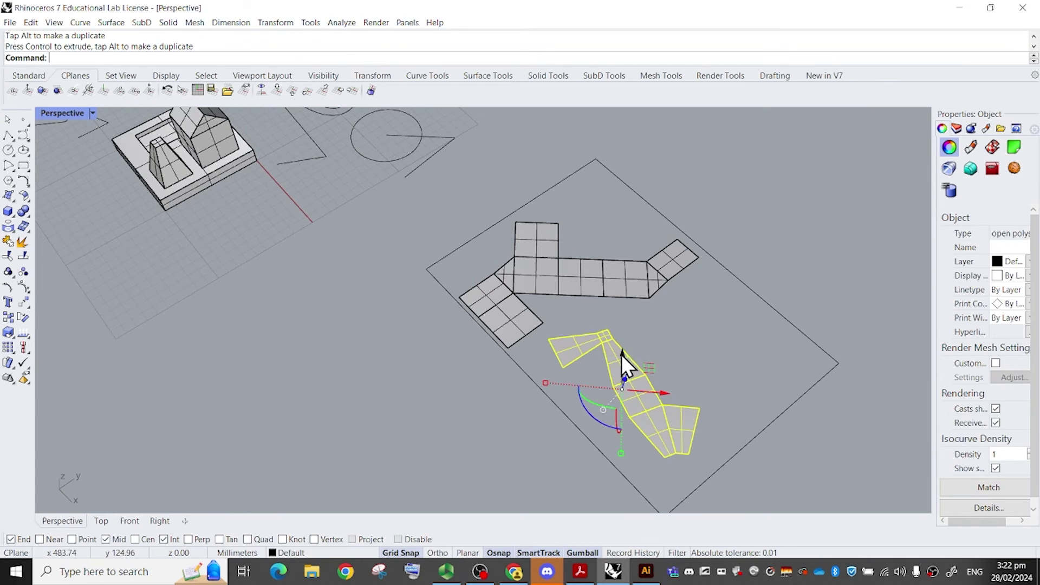
pyautogui.moveTo(622, 355)
pyautogui.mouseDown()
pyautogui.moveTo(623, 385)
pyautogui.moveTo(622, 371)
pyautogui.mouseUp()
pyautogui.click(705, 303)
# Rotate the house pattern so its long strip runs along the sheet's length, and reposition it inside the upper part.
pyautogui.moveTo(718, 247); pyautogui.dragTo(743, 236, button='right')
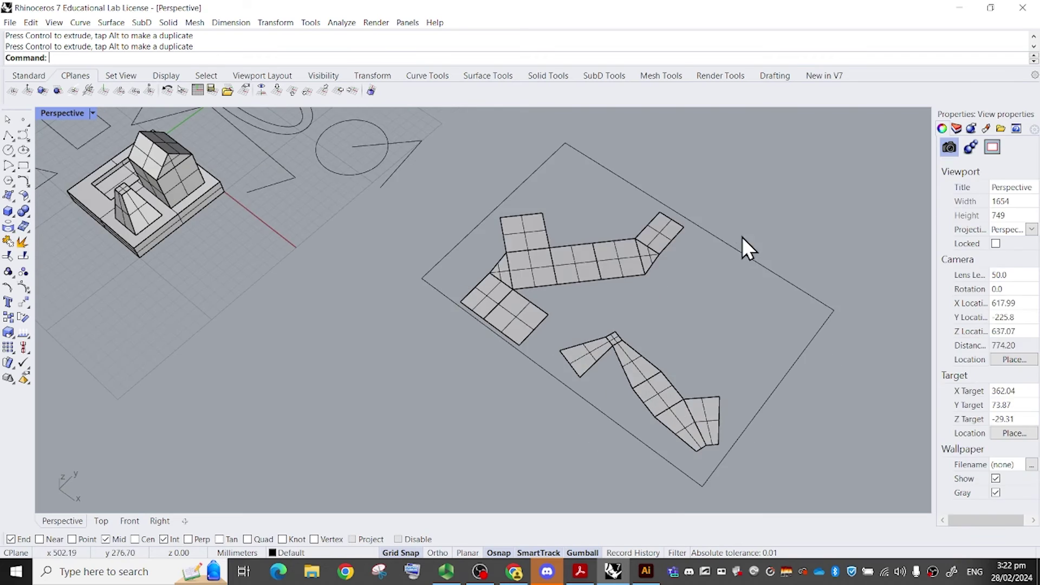
pyautogui.click(563, 260)
pyautogui.moveTo(541, 260); pyautogui.dragTo(581, 261, button='right')
pyautogui.moveTo(550, 202); pyautogui.dragTo(556, 183)
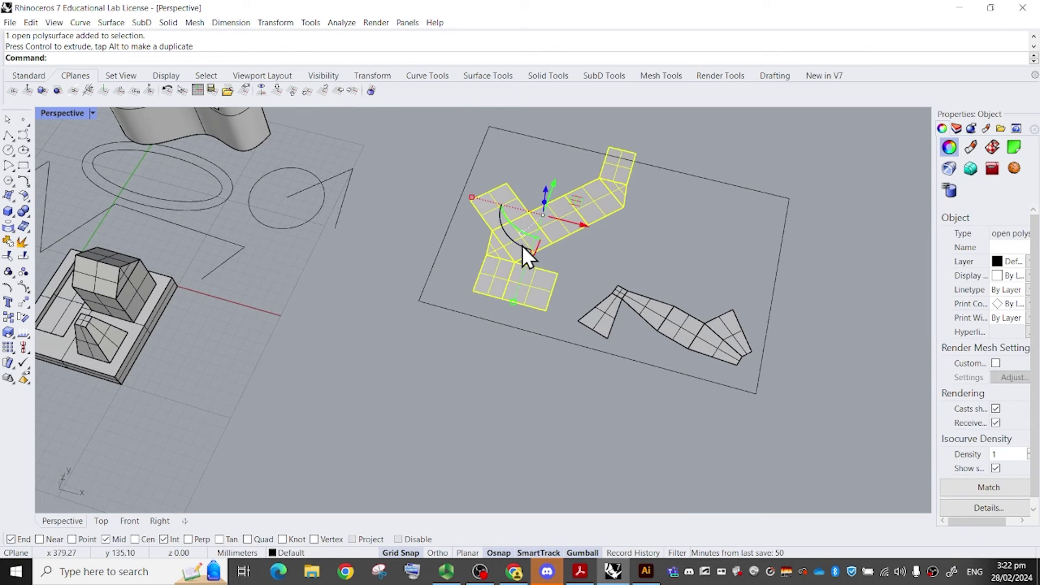
pyautogui.moveTo(522, 246); pyautogui.dragTo(621, 212)
pyautogui.press('Escape')
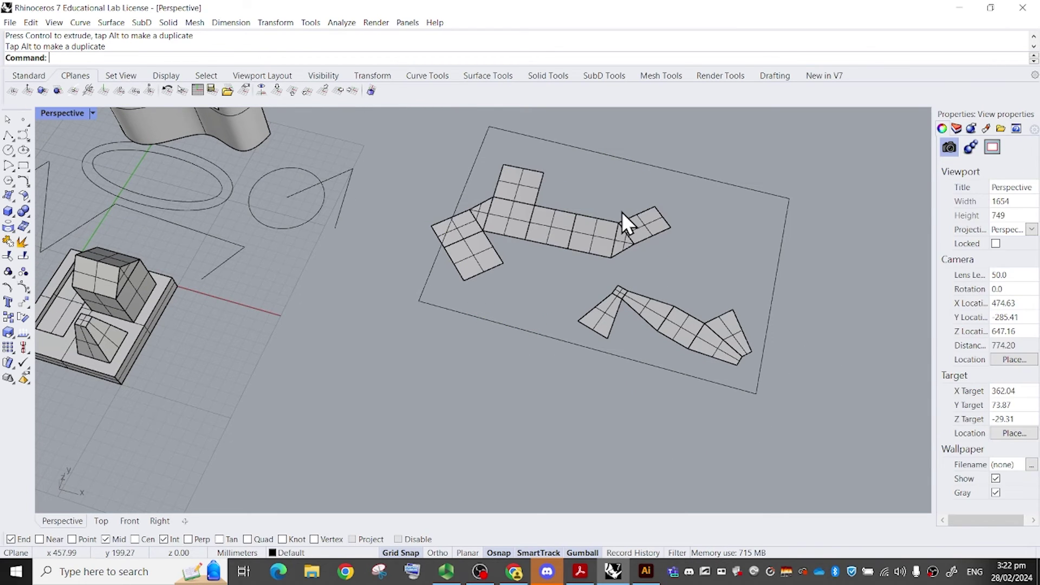
pyautogui.click(622, 213)
pyautogui.moveTo(585, 245); pyautogui.dragTo(605, 255)
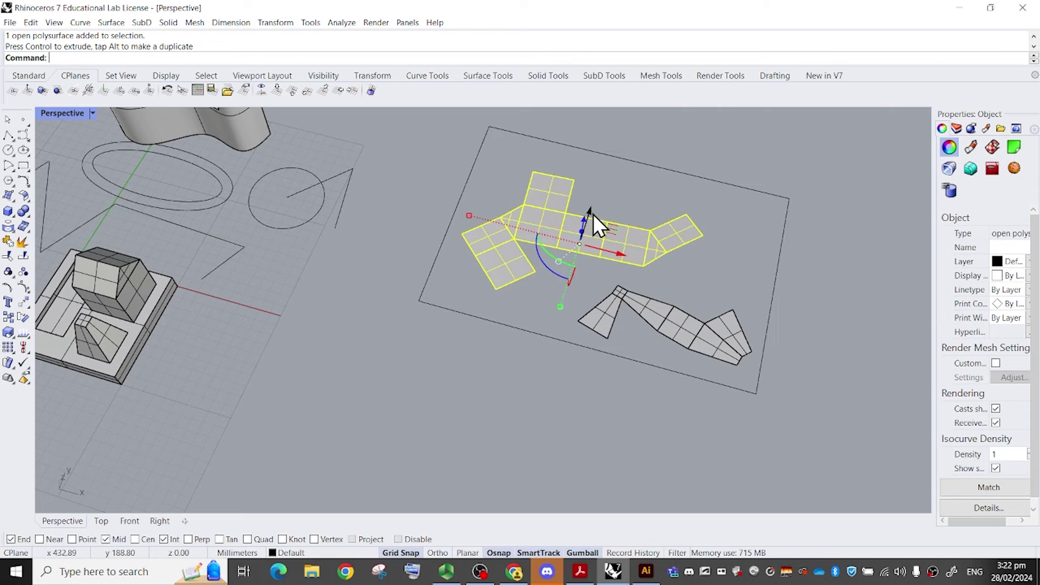
pyautogui.moveTo(591, 212); pyautogui.dragTo(597, 198)
pyautogui.click(668, 151)
pyautogui.moveTo(668, 152); pyautogui.dragTo(634, 206, button='right')
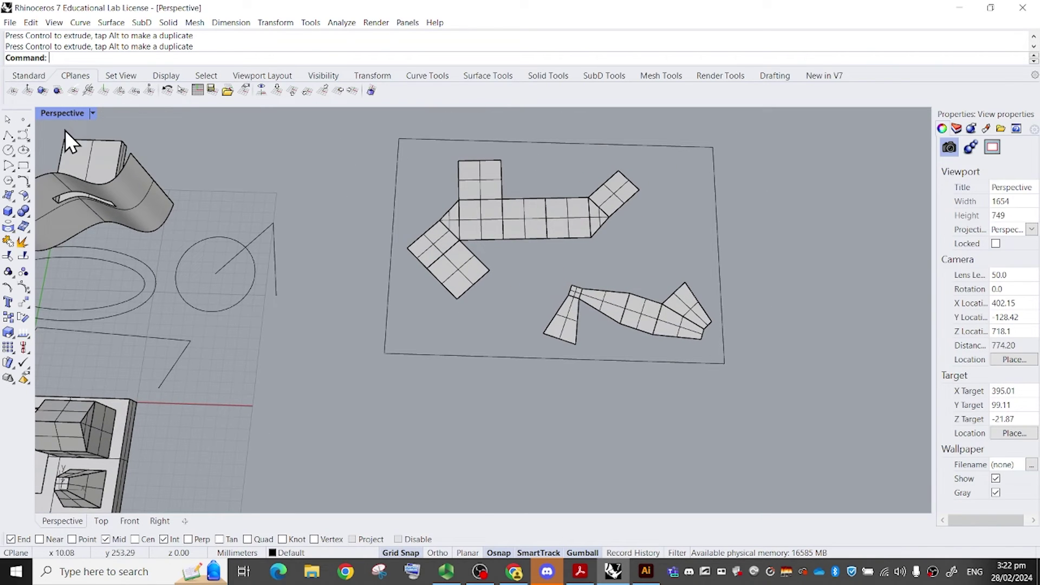
# Switch to a maximized Top view and examine the sheet rectangle with both unrolled patterns.
pyautogui.doubleClick(38, 111)
pyautogui.click(44, 111)
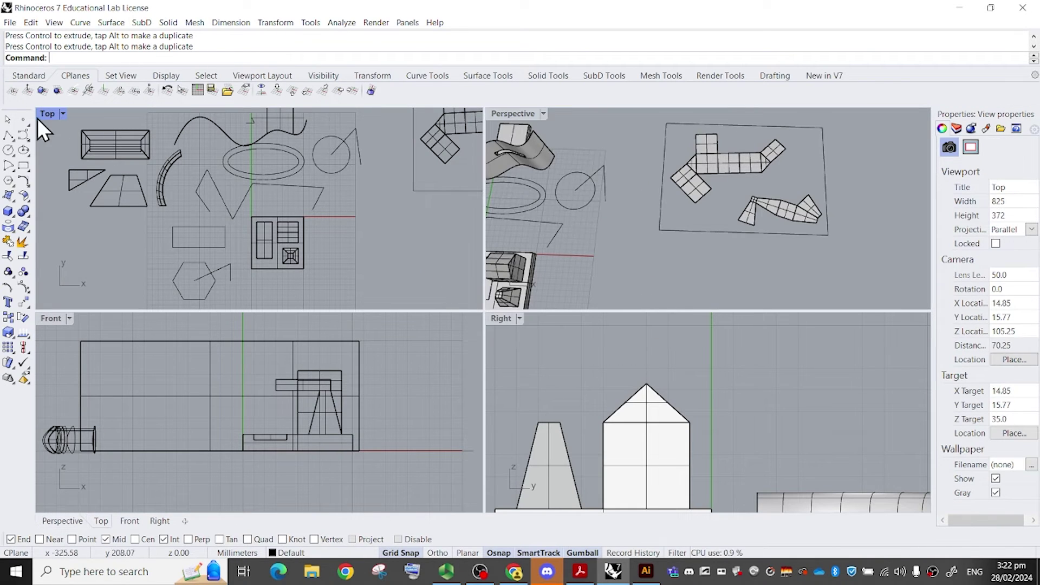
pyautogui.doubleClick(43, 116)
pyautogui.scroll(-6, 382, 126)
pyautogui.moveTo(699, 139); pyautogui.dragTo(476, 232, button='right')
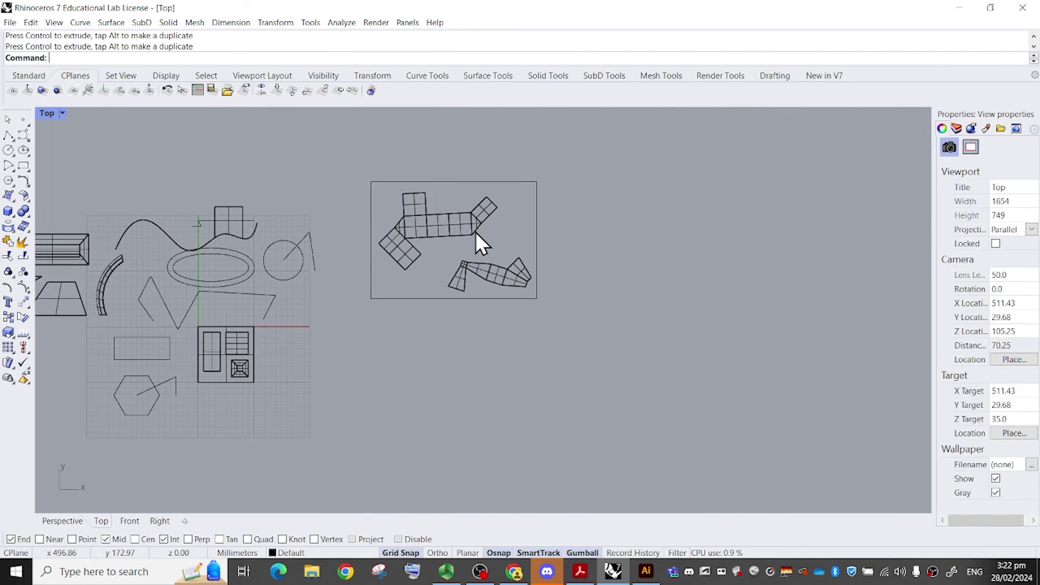
pyautogui.scroll(6, 466, 230)
pyautogui.moveTo(558, 213); pyautogui.dragTo(453, 304, button='right')
pyautogui.scroll(-3, 209, 239)
pyautogui.moveTo(252, 264); pyautogui.dragTo(360, 246, button='right')
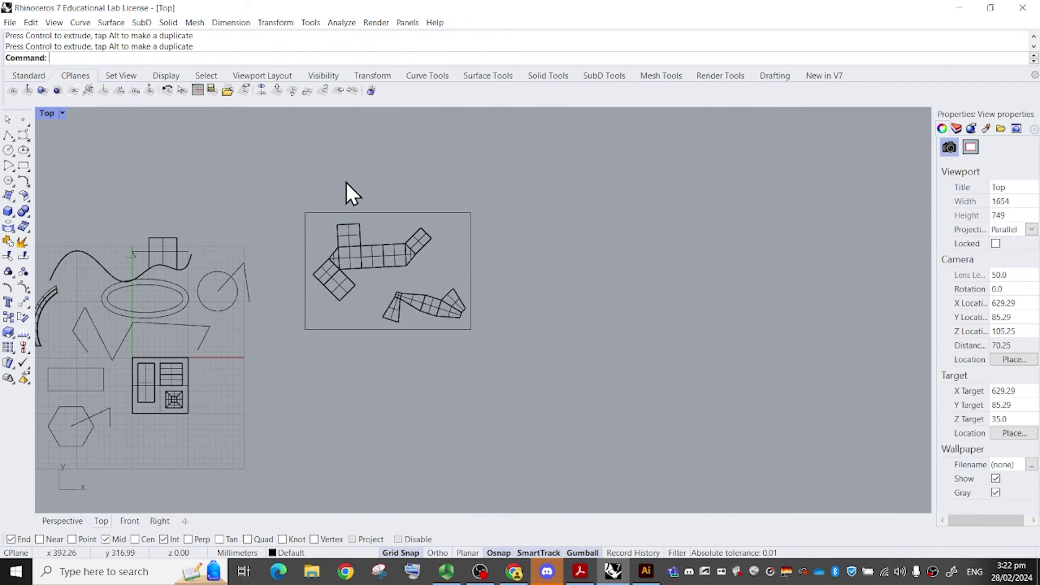
pyautogui.moveTo(278, 181); pyautogui.dragTo(525, 386)
pyautogui.moveTo(490, 256); pyautogui.dragTo(423, 208)
pyautogui.click(448, 218)
pyautogui.click(470, 241)
pyautogui.click(521, 276)
pyautogui.moveTo(524, 277); pyautogui.dragTo(583, 270, button='right')
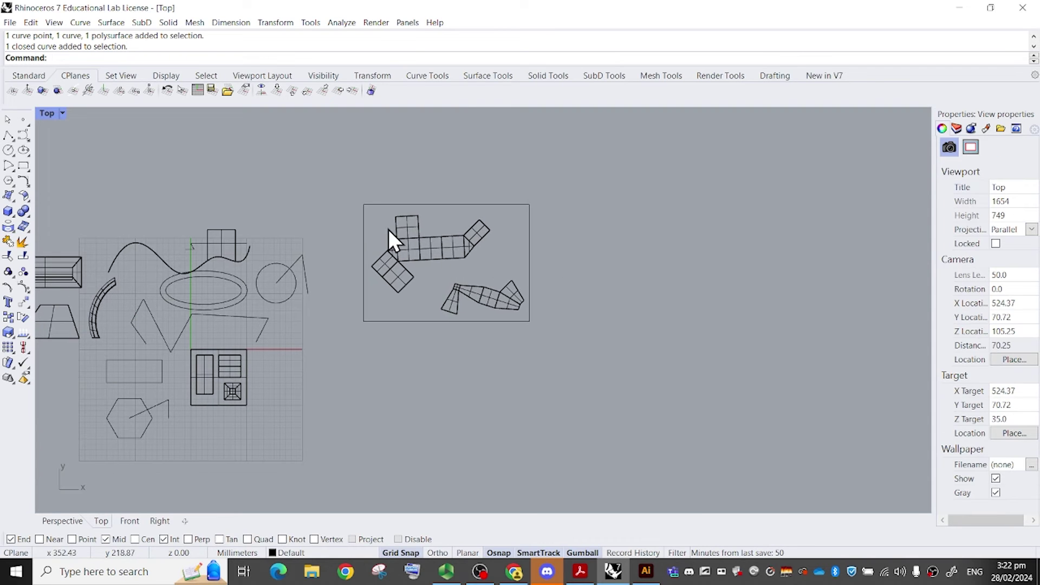
pyautogui.click(445, 276)
pyautogui.keyDown('shift'); pyautogui.click(428, 241); pyautogui.keyUp('shift')
pyautogui.write('M')
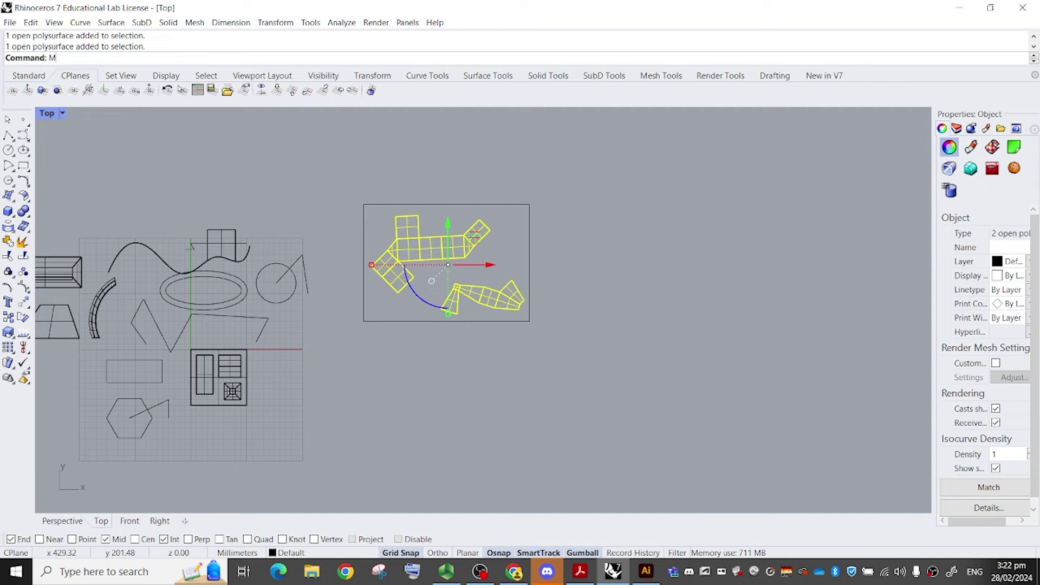
pyautogui.write('ake')
pyautogui.press('Escape')
pyautogui.moveTo(610, 378); pyautogui.dragTo(326, 142)
pyautogui.write('M')
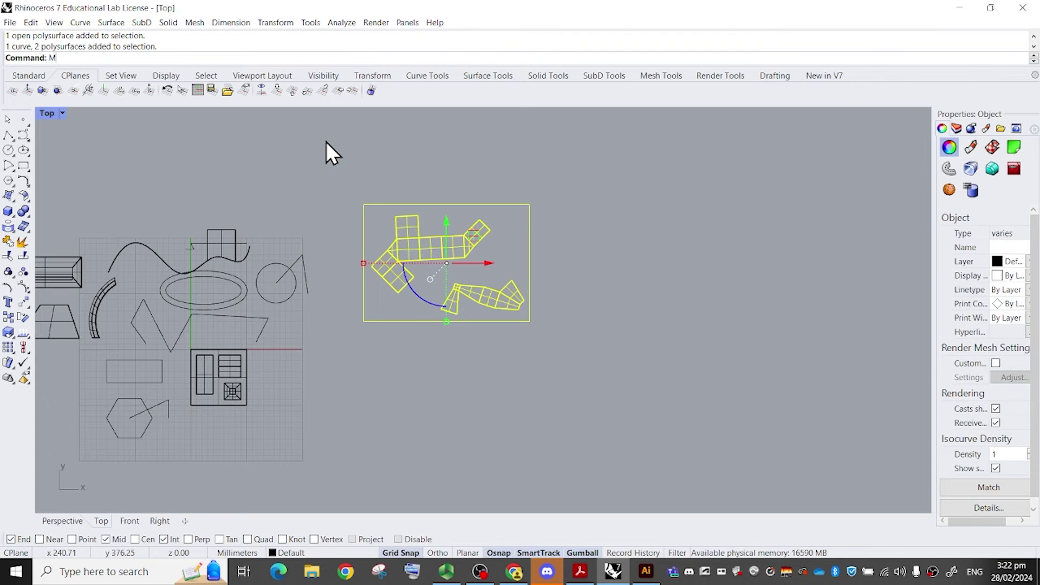
pyautogui.write('ake2D')
pyautogui.scroll(4, 489, 259)
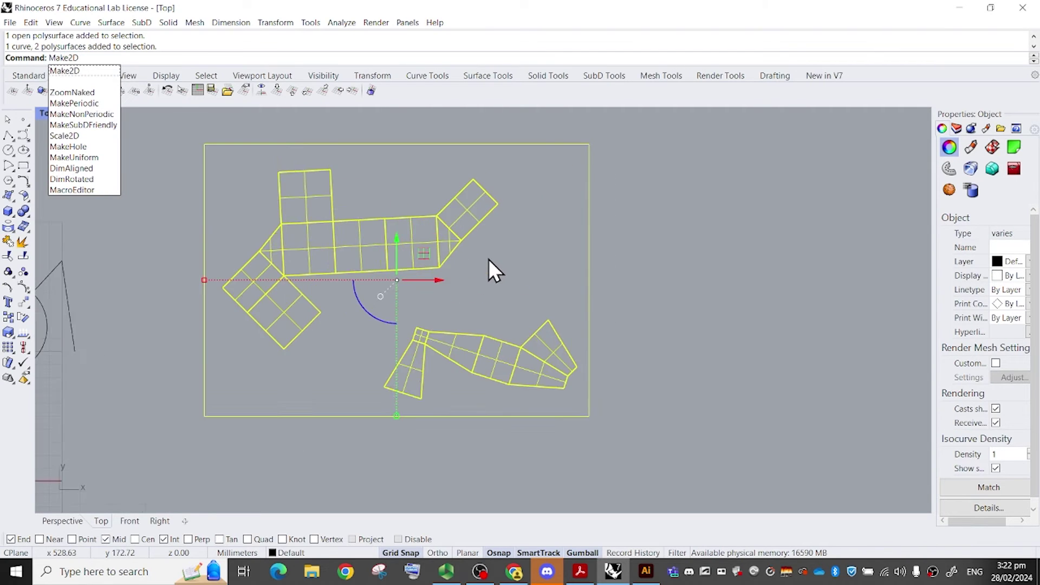
pyautogui.moveTo(489, 259)
pyautogui.mouseDown(button='right')
pyautogui.moveTo(578, 281)
pyautogui.moveTo(504, 246)
pyautogui.mouseUp(button='right')
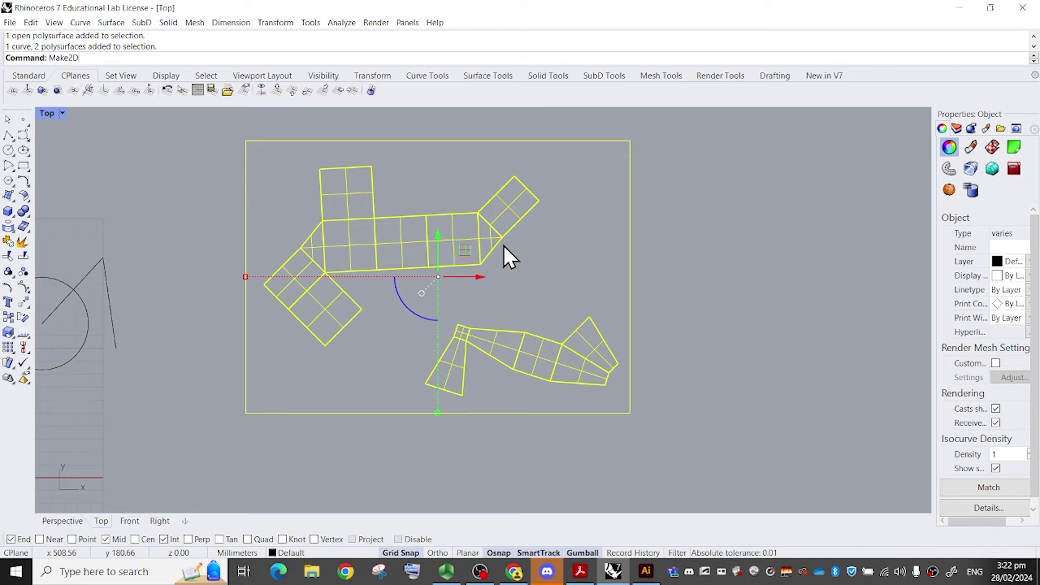
pyautogui.press('Return')
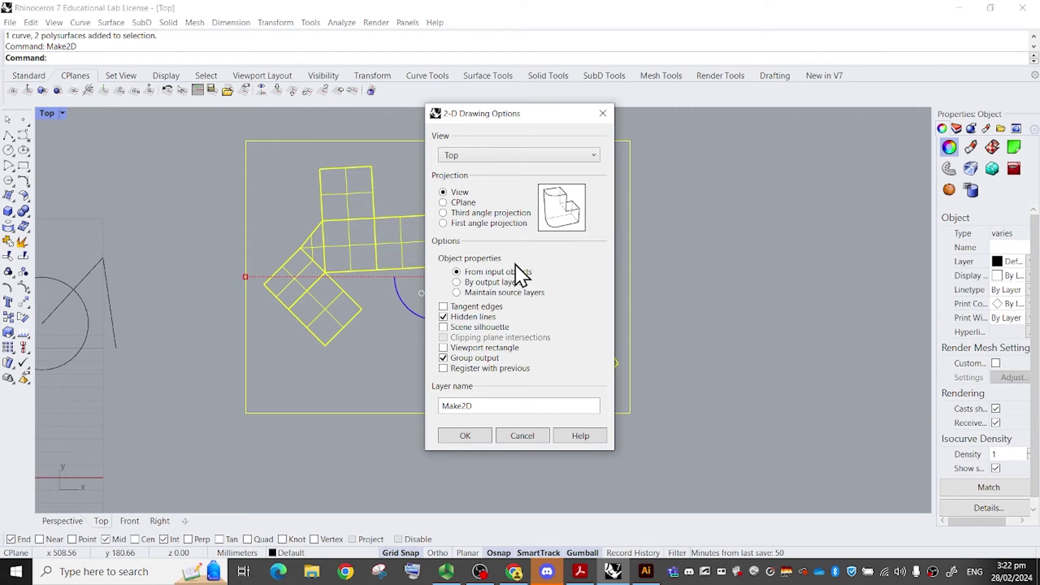
pyautogui.press('Return')
# Maximize the Perspective view and select the base block together with its house, tower and recess.
pyautogui.doubleClick(43, 114)
pyautogui.click(617, 154)
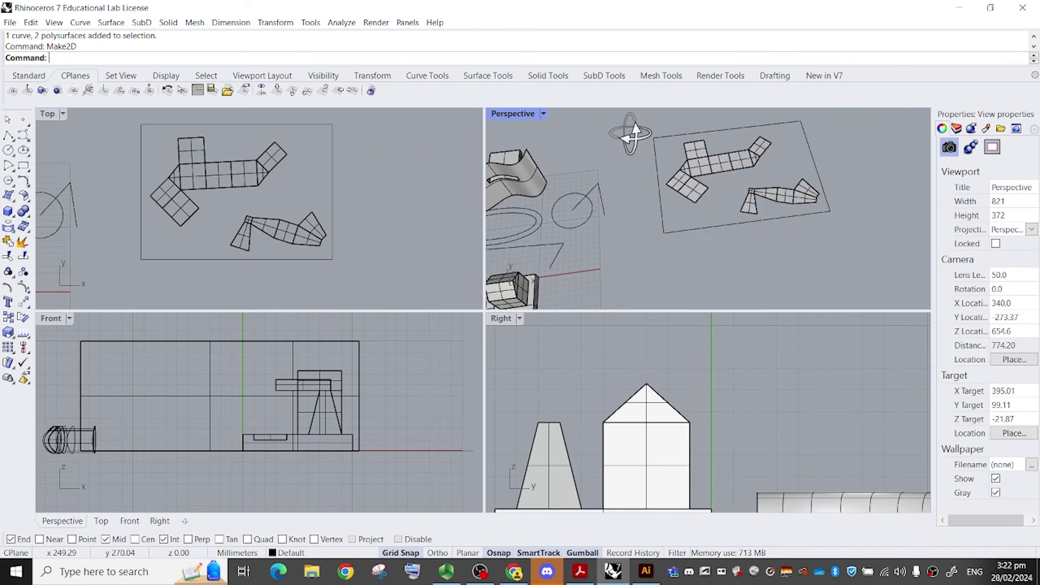
pyautogui.moveTo(627, 132); pyautogui.dragTo(724, 298, button='right')
pyautogui.moveTo(513, 378); pyautogui.dragTo(525, 354, button='right')
pyautogui.click(512, 118)
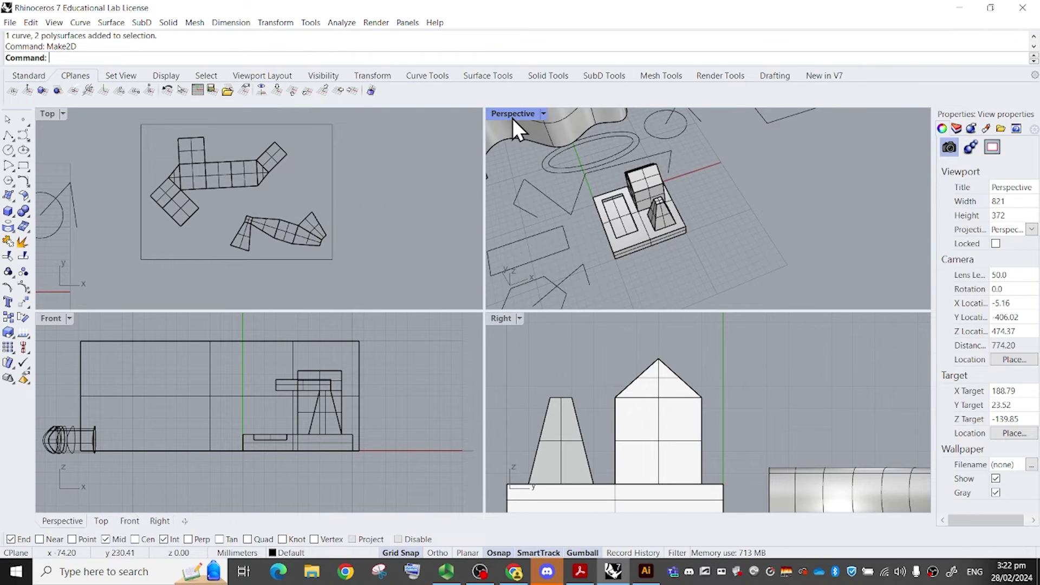
pyautogui.doubleClick(519, 116)
pyautogui.moveTo(542, 225); pyautogui.dragTo(551, 272, button='right')
pyautogui.moveTo(536, 380); pyautogui.dragTo(400, 278)
pyautogui.keyDown('shift'); pyautogui.moveTo(475, 298); pyautogui.dragTo(493, 294, button='right'); pyautogui.keyUp('shift')
pyautogui.scroll(4, 557, 260)
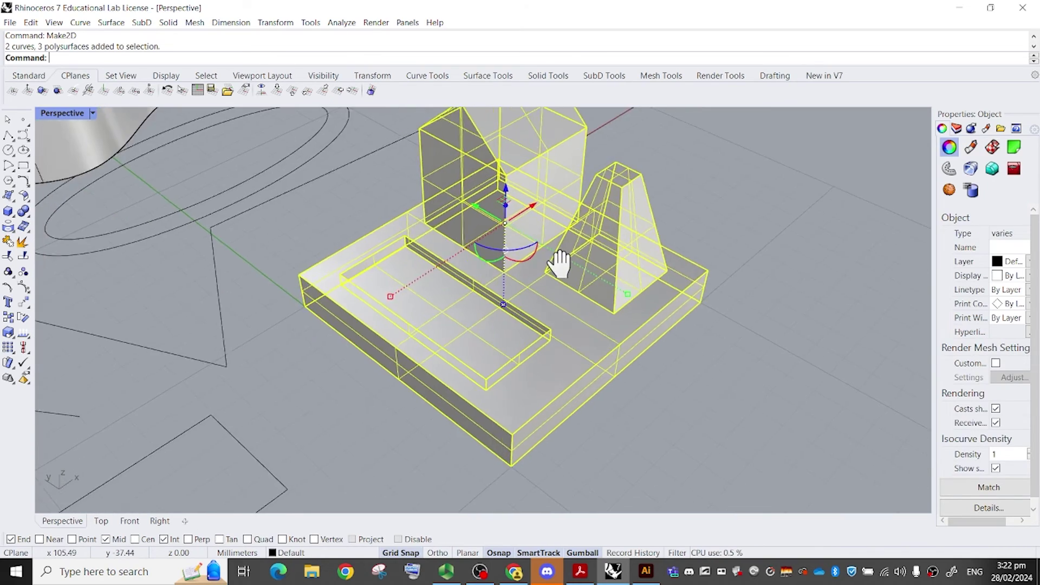
pyautogui.scroll(-3, 557, 267)
# Start Make2D for the selected model from the Perspective view, with hidden lines on and tangent edges off.
pyautogui.write('Make2D')
pyautogui.press('Return')
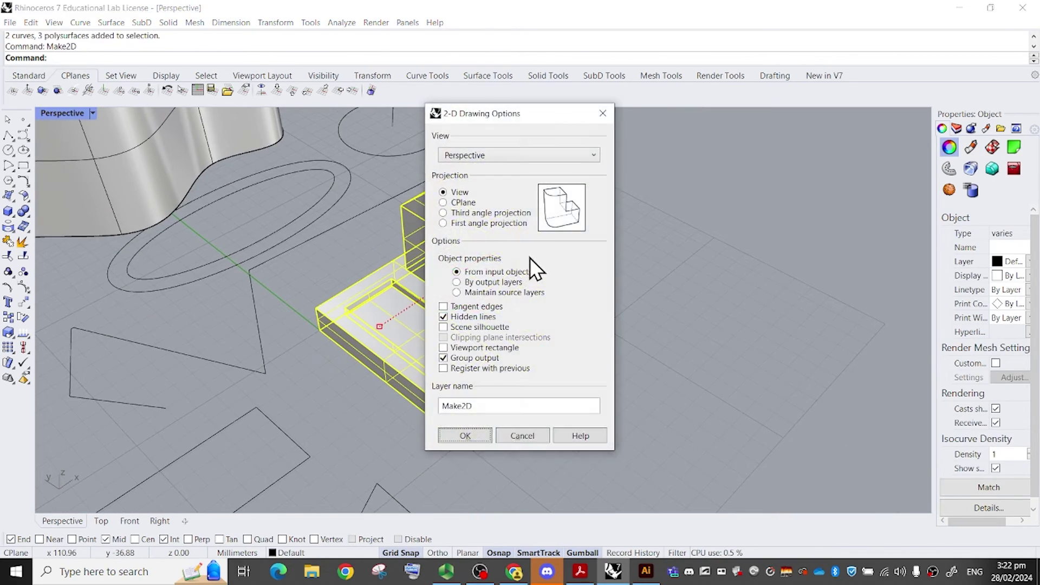
pyautogui.moveTo(531, 122)
pyautogui.mouseDown()
pyautogui.moveTo(621, 142)
pyautogui.moveTo(734, 63)
pyautogui.moveTo(744, 71)
pyautogui.mouseUp()
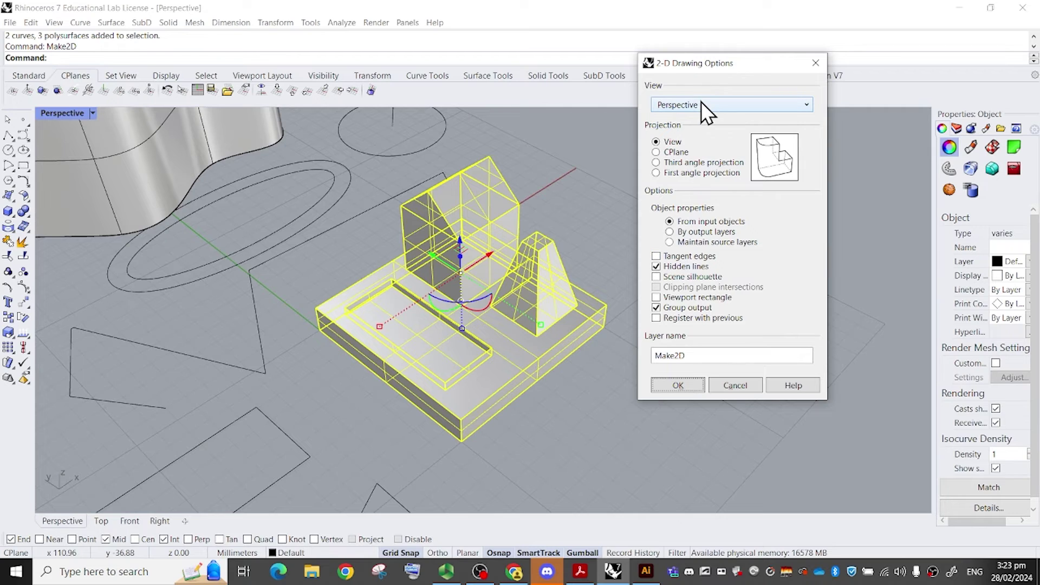
pyautogui.click(656, 256)
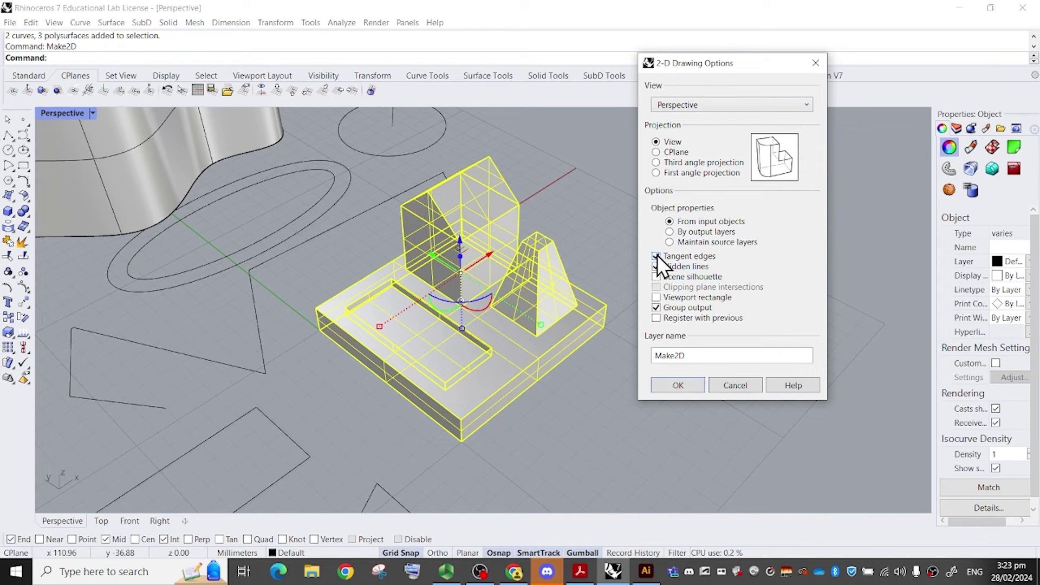
pyautogui.click(656, 255)
pyautogui.click(657, 256)
pyautogui.doubleClick(674, 355)
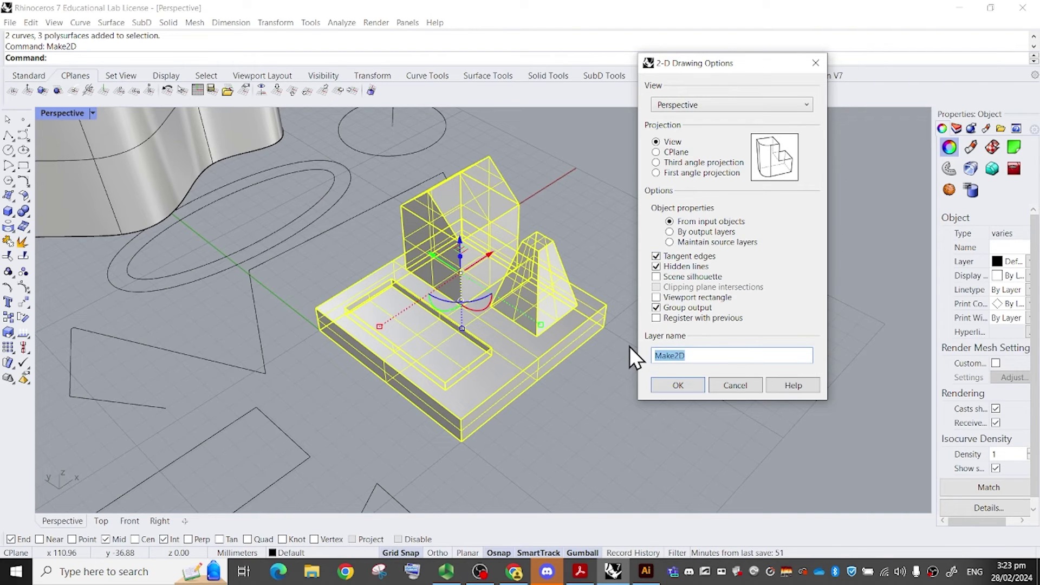
pyautogui.click(656, 256)
# Name the output layer DRH 1 and generate the 2D line drawing of the model.
pyautogui.moveTo(687, 355); pyautogui.dragTo(674, 355)
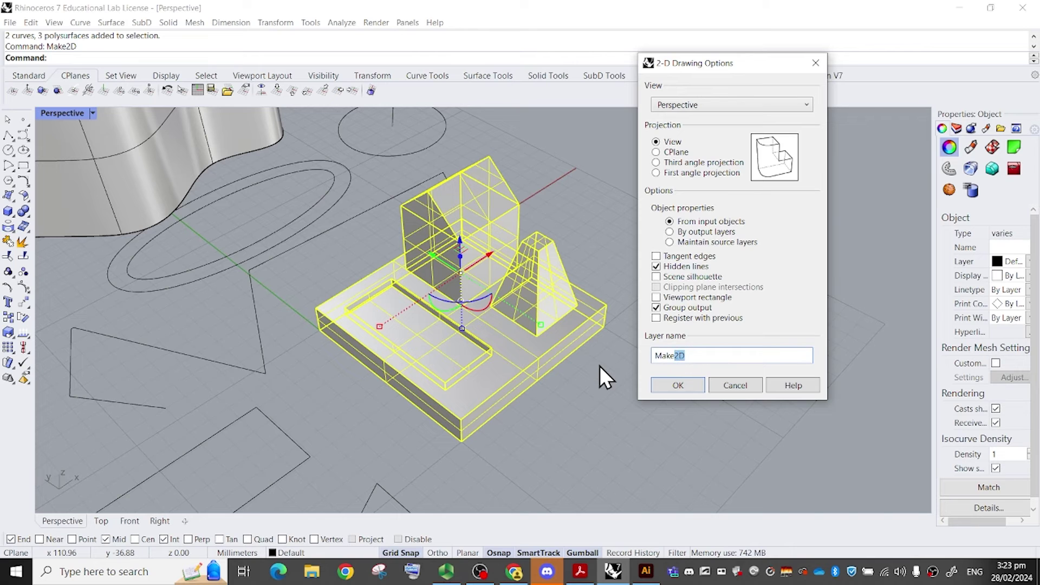
pyautogui.press('BackSpace')
pyautogui.press('BackSpace')
pyautogui.press('BackSpace')
pyautogui.press('BackSpace')
pyautogui.press('BackSpace')
pyautogui.write('DRH')
pyautogui.click(678, 385)
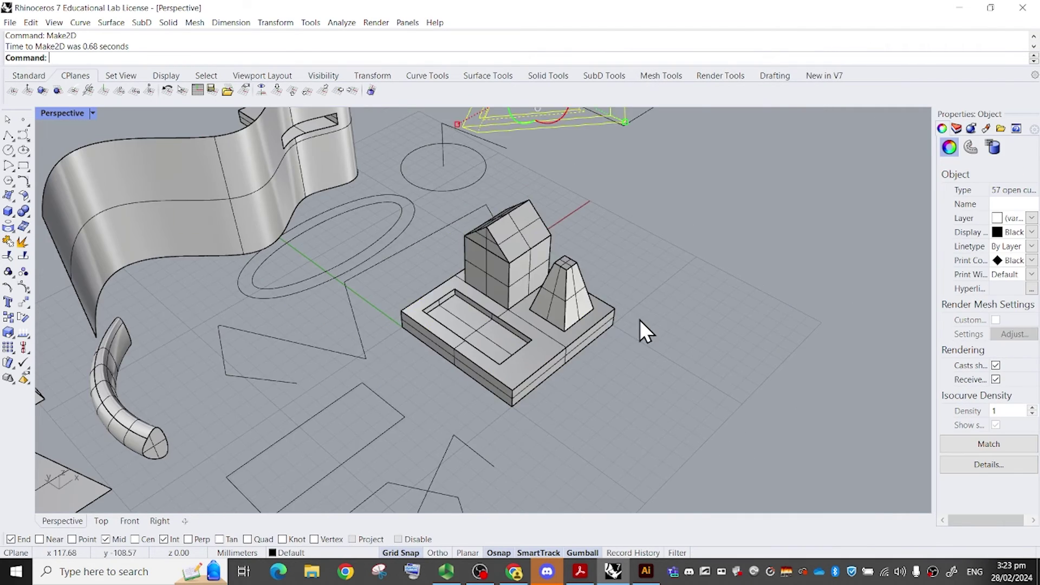
# Move the 2D line drawing of the model clear of the sheet rectangle and inspect its solid and dashed lines.
pyautogui.scroll(-5, 639, 319)
pyautogui.moveTo(639, 320); pyautogui.dragTo(534, 341, button='right')
pyautogui.keyDown('shift'); pyautogui.moveTo(665, 303); pyautogui.dragTo(349, 277, button='right'); pyautogui.keyUp('shift')
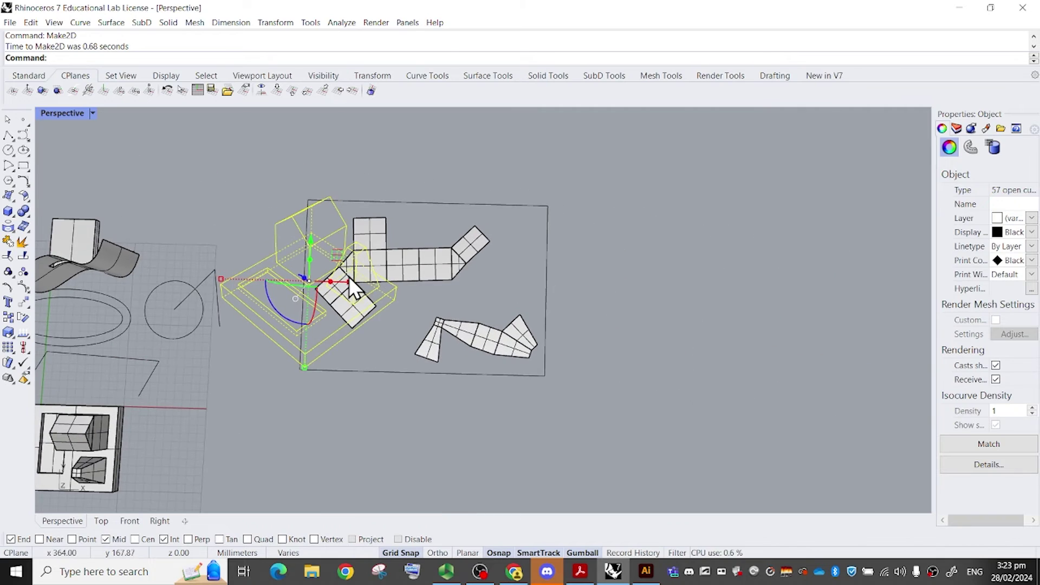
pyautogui.moveTo(349, 282); pyautogui.dragTo(712, 319)
pyautogui.click(735, 217)
pyautogui.scroll(7, 736, 215)
pyautogui.moveTo(735, 216); pyautogui.dragTo(740, 207, button='right')
pyautogui.keyDown('shift'); pyautogui.moveTo(740, 206); pyautogui.dragTo(649, 195, button='right'); pyautogui.keyUp('shift')
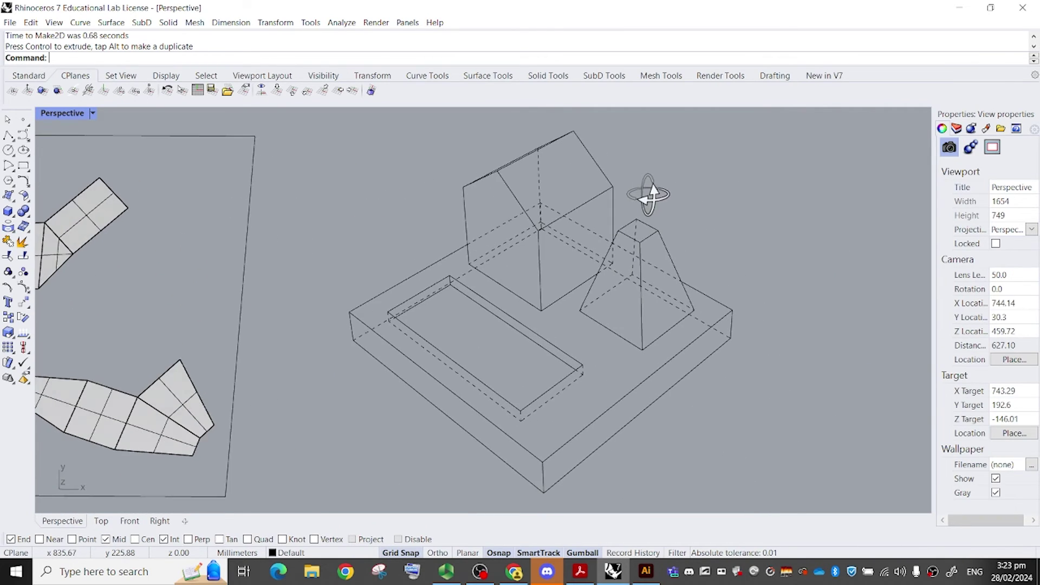
pyautogui.scroll(-2, 648, 196)
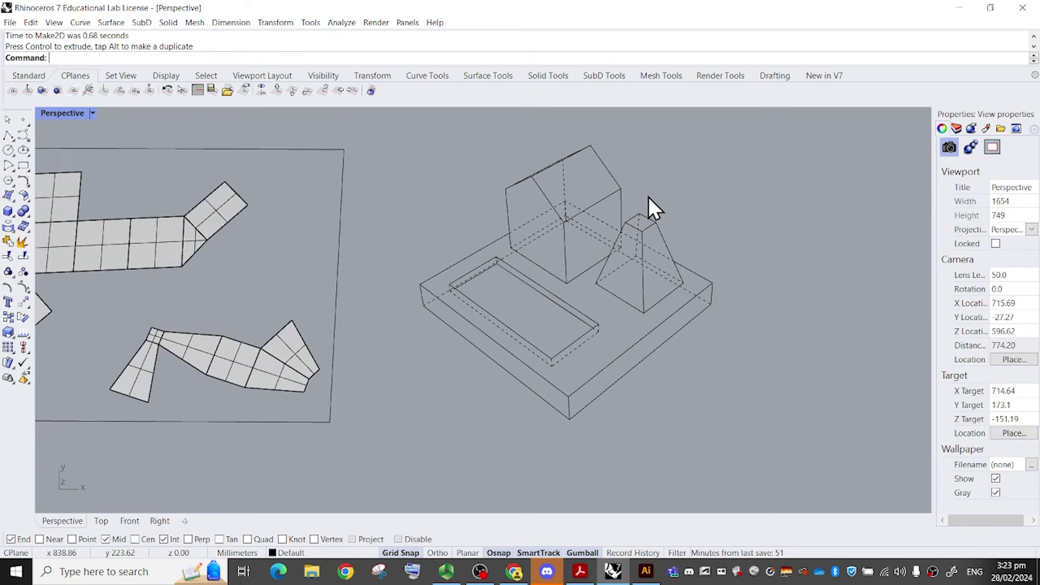
# Delete the 2D line drawing of the house and tower model.
pyautogui.scroll(-2, 648, 197)
pyautogui.keyDown('shift'); pyautogui.moveTo(635, 199); pyautogui.dragTo(532, 178, button='right'); pyautogui.keyUp('shift')
pyautogui.scroll(-4, 427, 179)
pyautogui.keyDown('shift'); pyautogui.moveTo(436, 204); pyautogui.dragTo(451, 245, button='right'); pyautogui.keyUp('shift')
pyautogui.moveTo(371, 162); pyautogui.dragTo(629, 378)
pyautogui.press('Delete')
# Show the sheet rectangle and both unrolled patterns from straight above in parallel projection.
pyautogui.moveTo(558, 361)
pyautogui.mouseDown(button='right')
pyautogui.moveTo(443, 244)
pyautogui.moveTo(405, 250)
pyautogui.moveTo(407, 278)
pyautogui.moveTo(379, 274)
pyautogui.moveTo(479, 276)
pyautogui.moveTo(480, 292)
pyautogui.mouseUp(button='right')
pyautogui.scroll(-2, 365, 227)
pyautogui.moveTo(325, 179); pyautogui.dragTo(543, 382)
pyautogui.scroll(2, 488, 297)
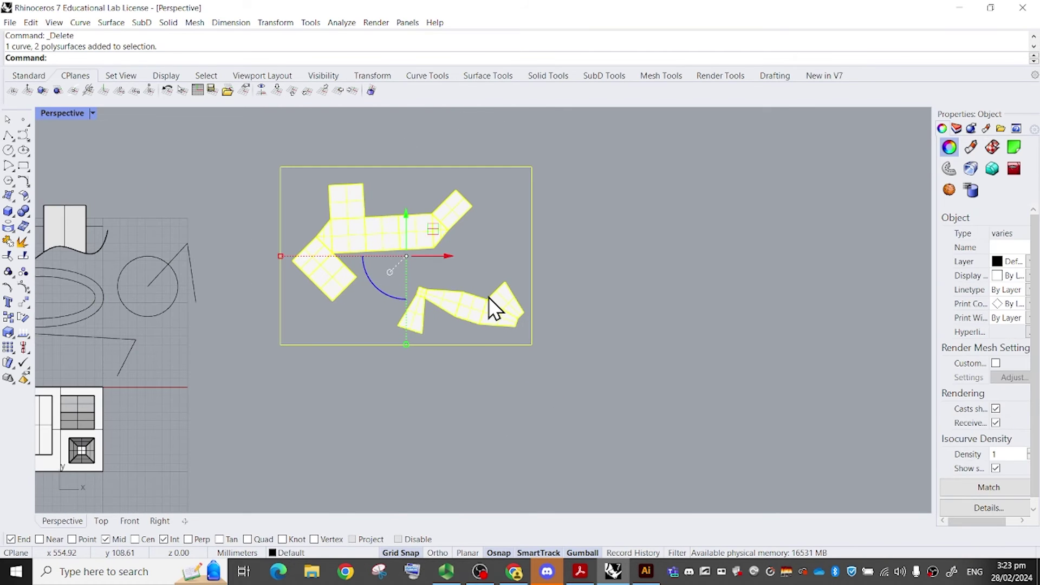
pyautogui.press('Escape')
pyautogui.scroll(4, 464, 226)
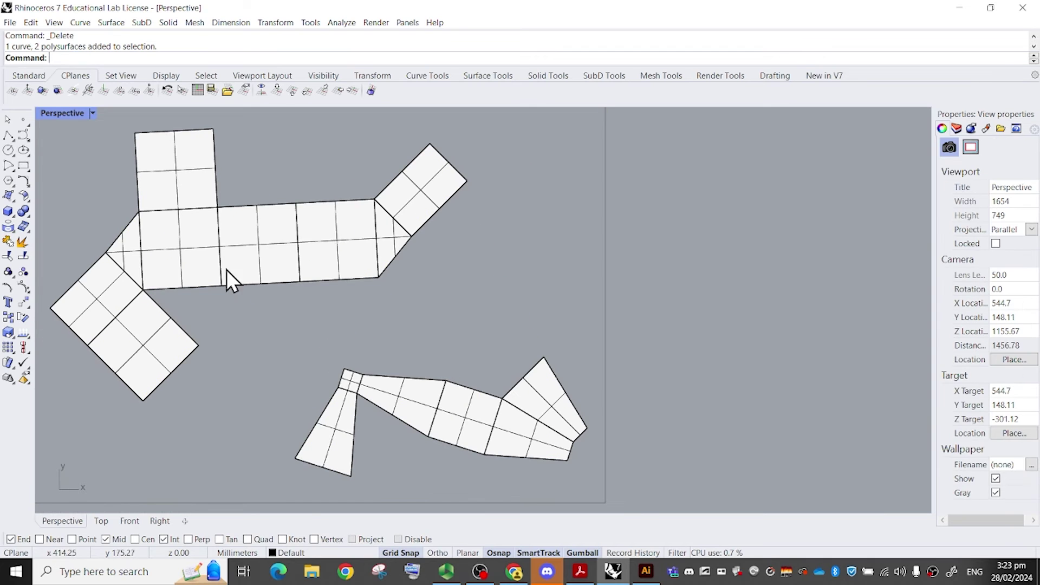
pyautogui.scroll(-3, 399, 268)
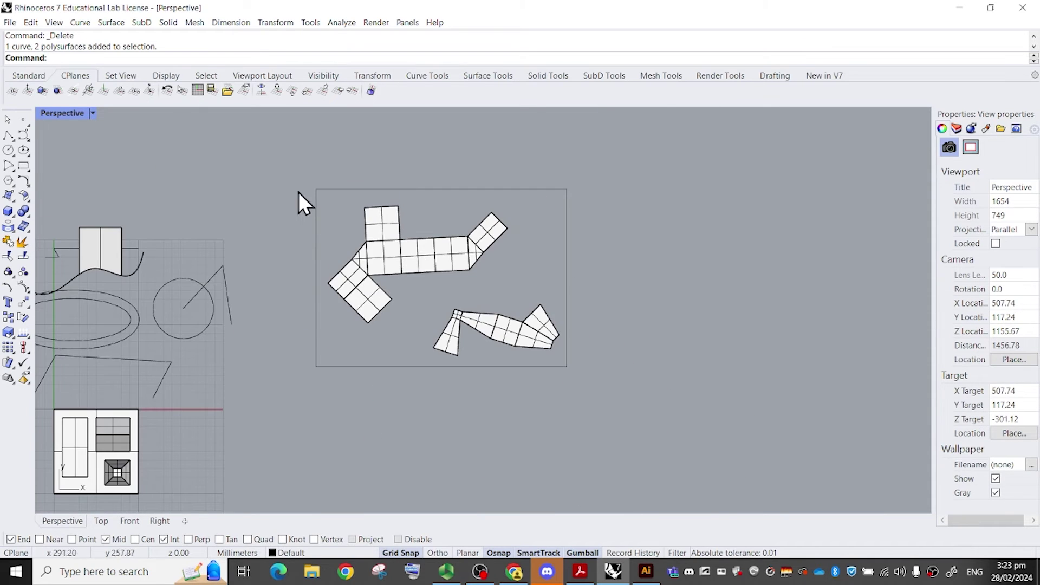
# Make a 2D drawing of the sheet rectangle and both patterns with tangent edges on, hidden lines off, and layer name DRH 2.
pyautogui.moveTo(298, 192); pyautogui.dragTo(681, 430)
pyautogui.write('make2d')
pyautogui.press('Return')
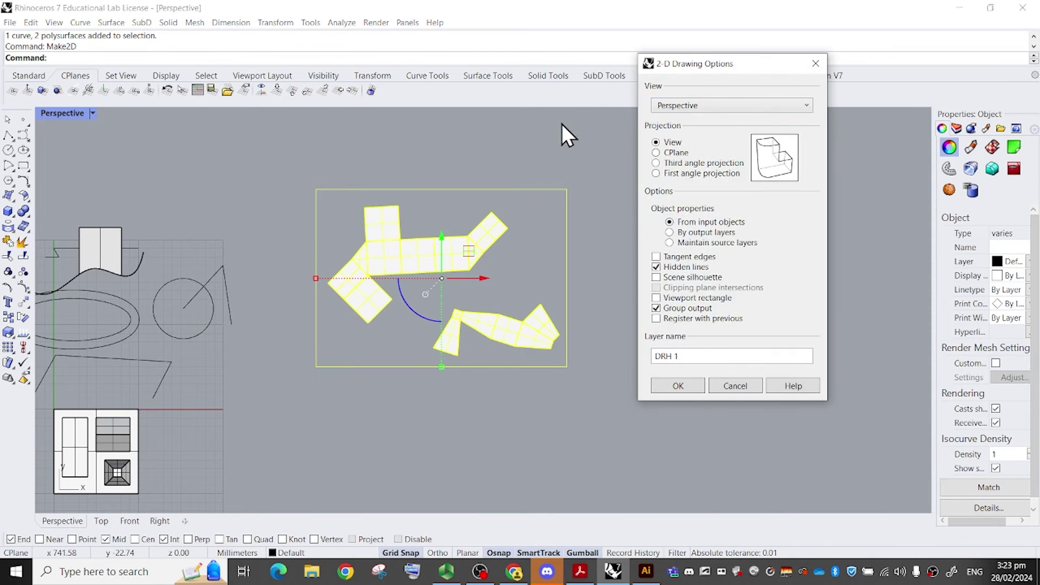
pyautogui.click(657, 268)
pyautogui.click(657, 258)
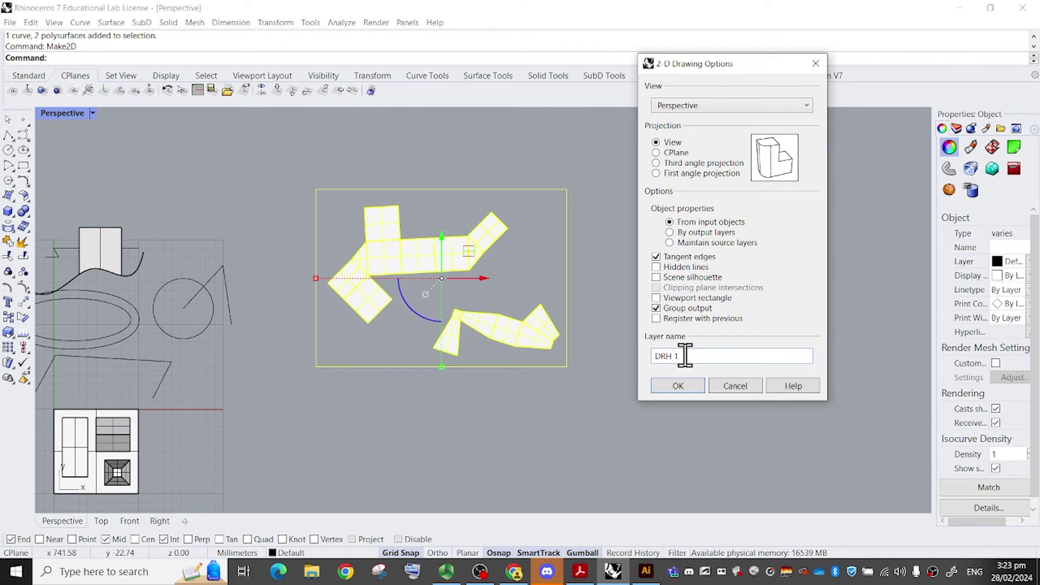
pyautogui.click(680, 385)
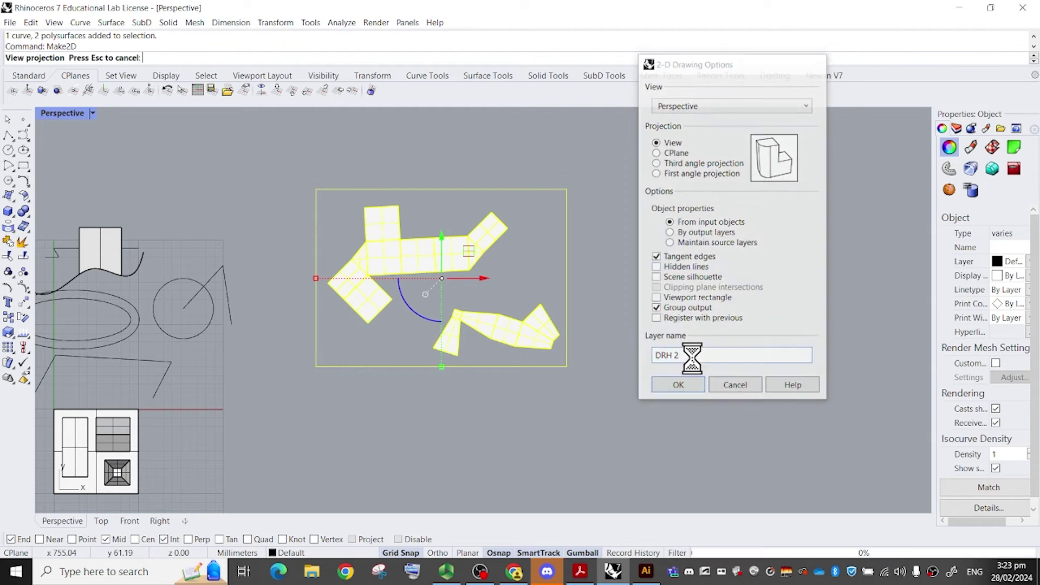
# Move the new 2D sheet drawing into the empty space beside the original sheet with the unrolled patterns.
pyautogui.scroll(-6, 580, 260)
pyautogui.moveTo(548, 218); pyautogui.dragTo(707, 154)
pyautogui.scroll(4, 693, 155)
pyautogui.moveTo(669, 197); pyautogui.dragTo(671, 330)
pyautogui.moveTo(640, 204); pyautogui.dragTo(469, 170, button='right')
pyautogui.press('Escape')
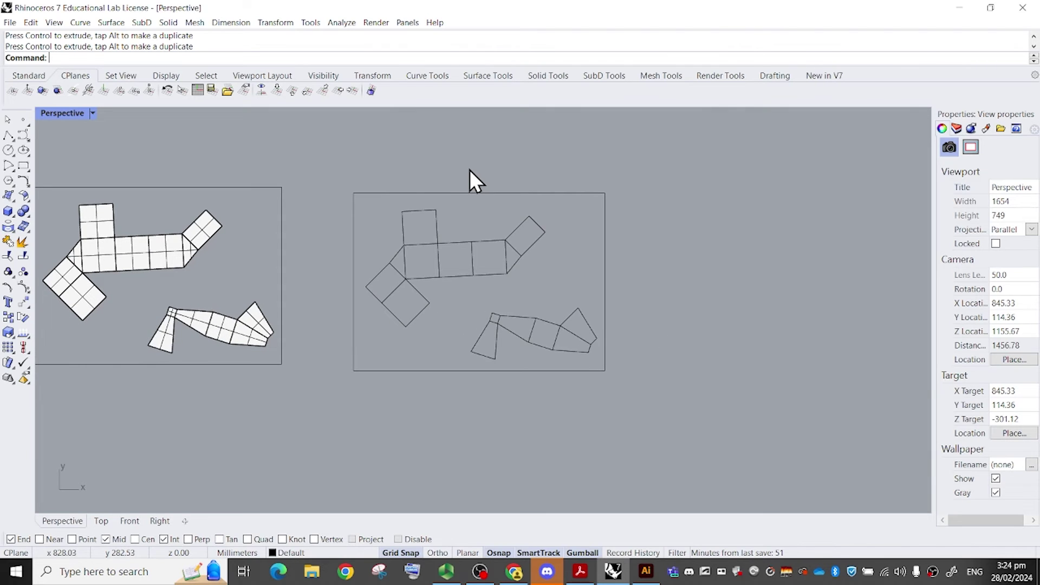
pyautogui.moveTo(523, 240); pyautogui.dragTo(510, 230, button='right')
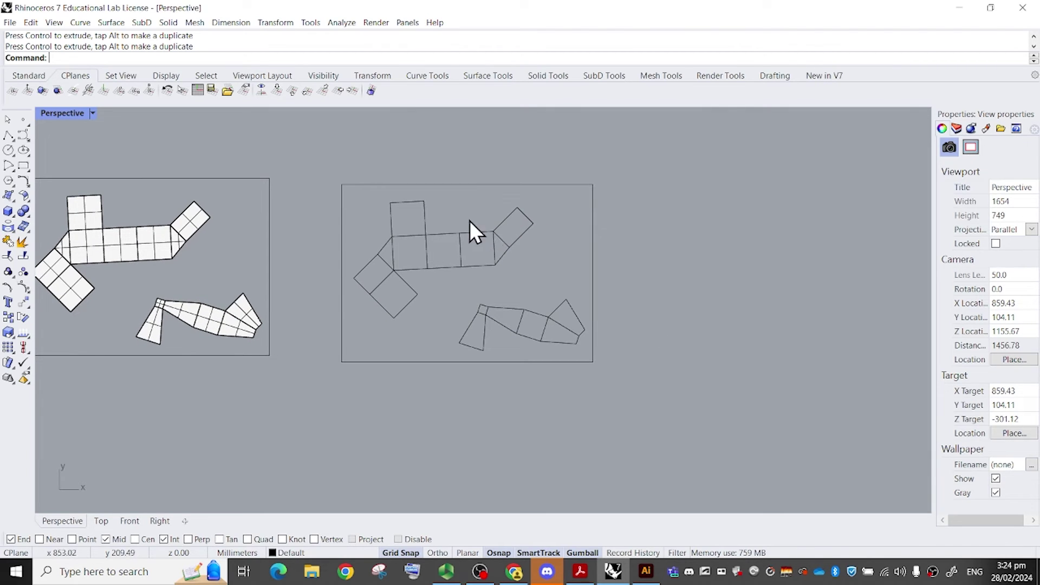
# Select the complete 2D sheet drawing and start exporting the selection to the Desktop.
pyautogui.moveTo(322, 157); pyautogui.dragTo(670, 411)
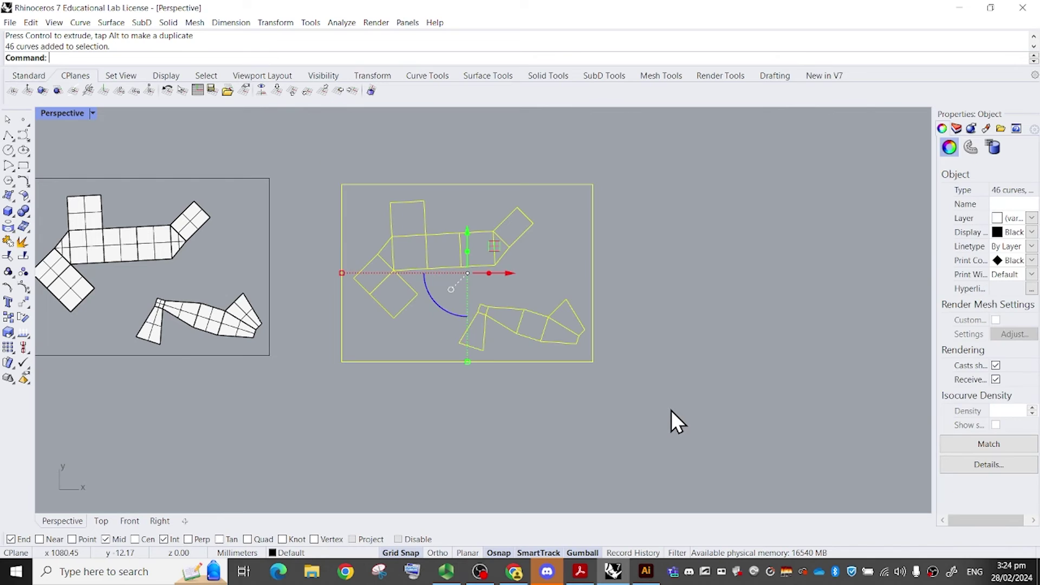
pyautogui.click(11, 23)
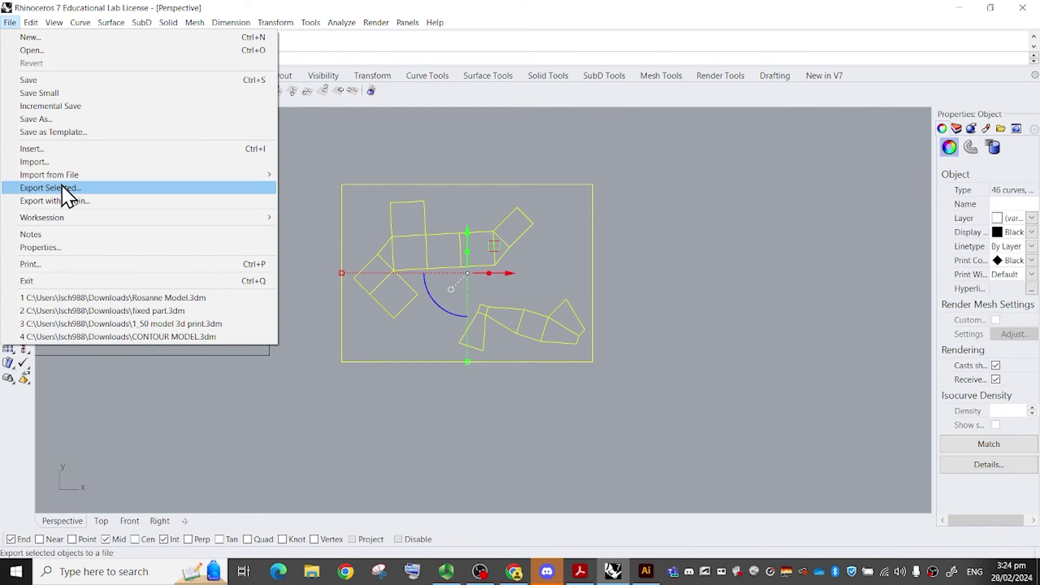
pyautogui.click(63, 188)
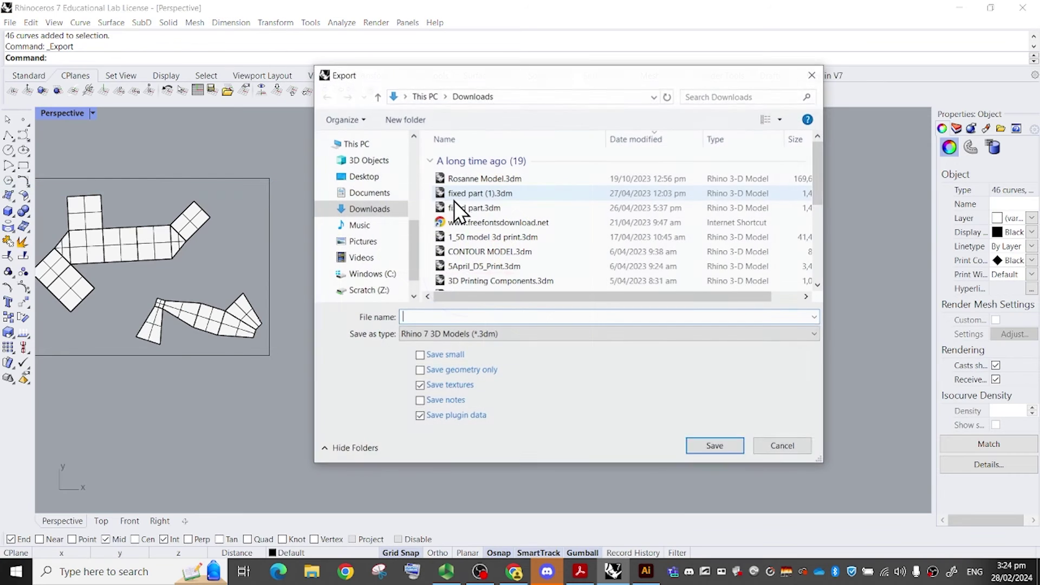
pyautogui.scroll(3, 385, 232)
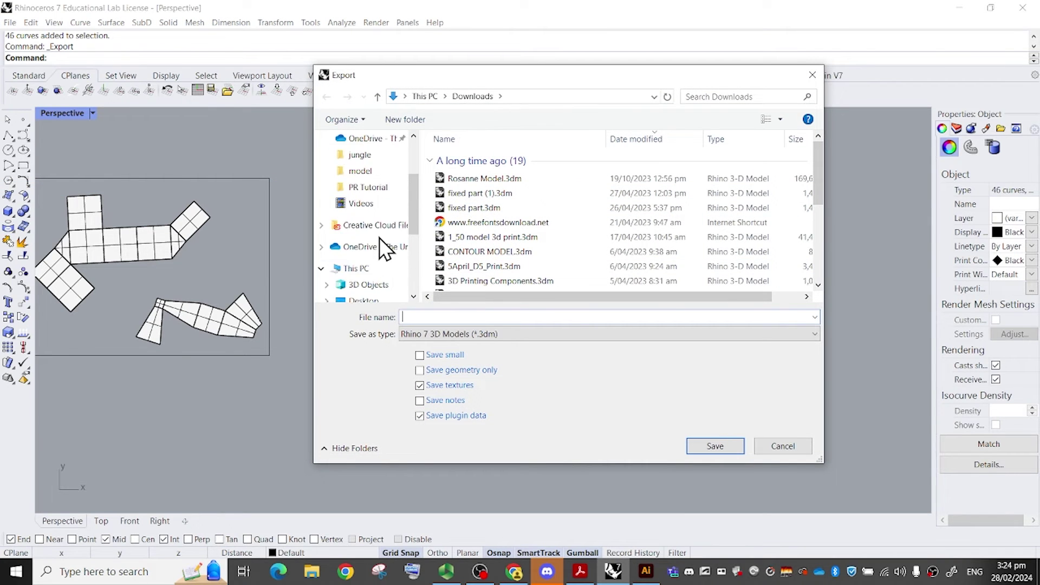
pyautogui.click(364, 165)
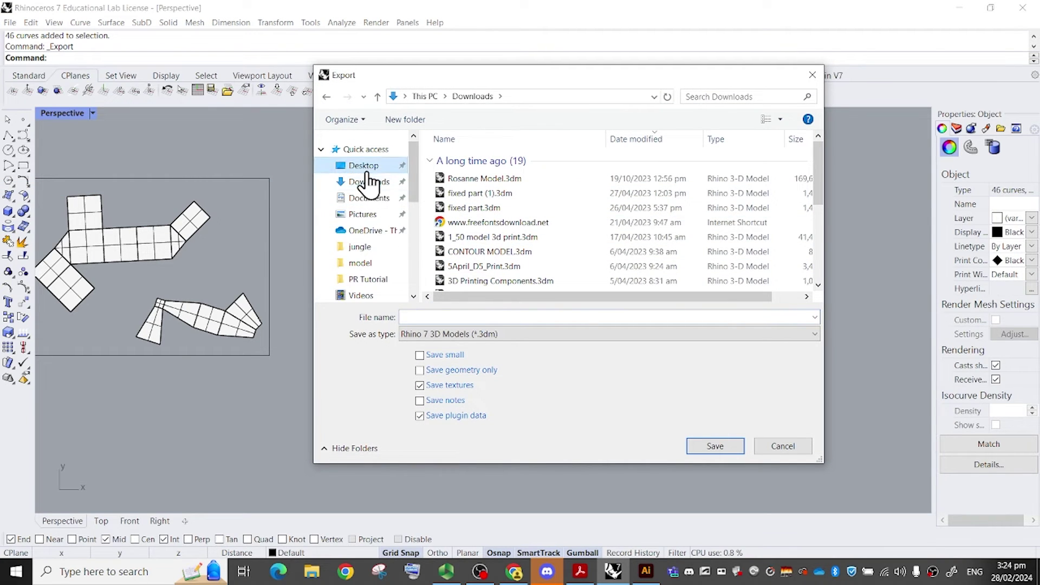
# Name the export file Origami and save it in Adobe Illustrator (*.ai) format.
pyautogui.click(488, 317)
pyautogui.write('Laser')
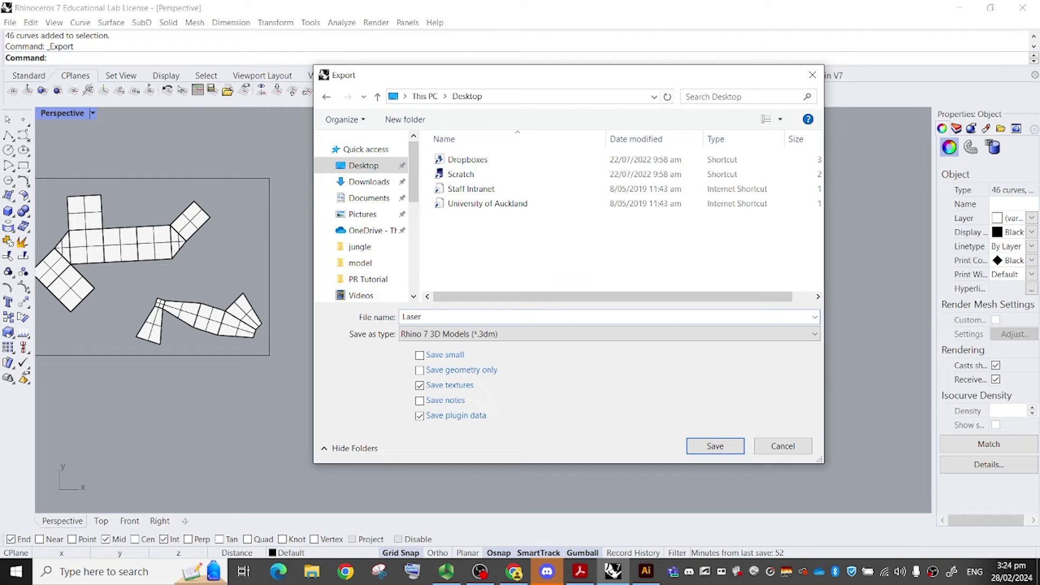
pyautogui.press('BackSpace')
pyautogui.press('BackSpace')
pyautogui.press('BackSpace')
pyautogui.press('BackSpace')
pyautogui.press('BackSpace')
pyautogui.write('Origami')
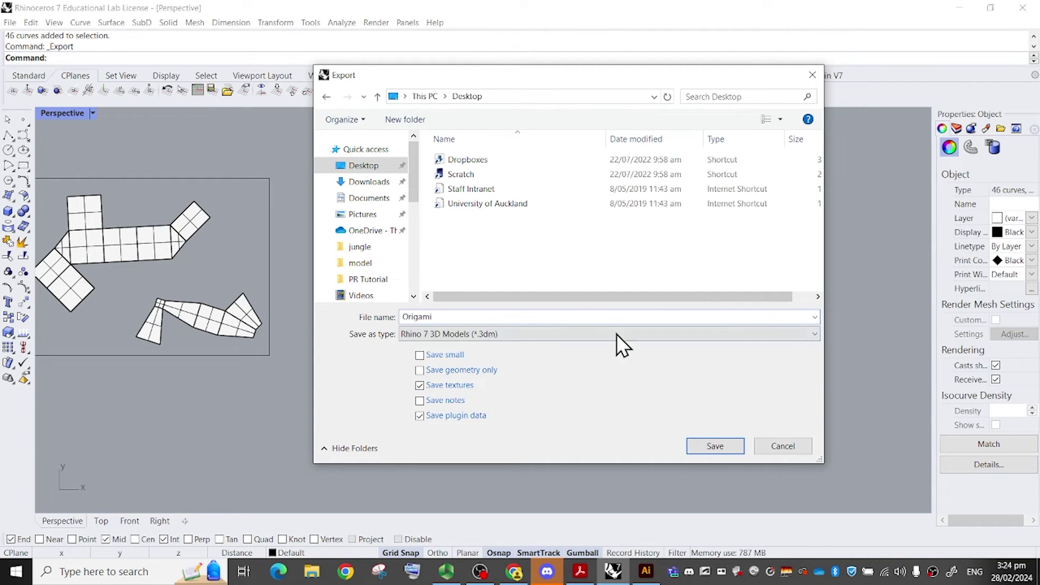
pyautogui.click(596, 335)
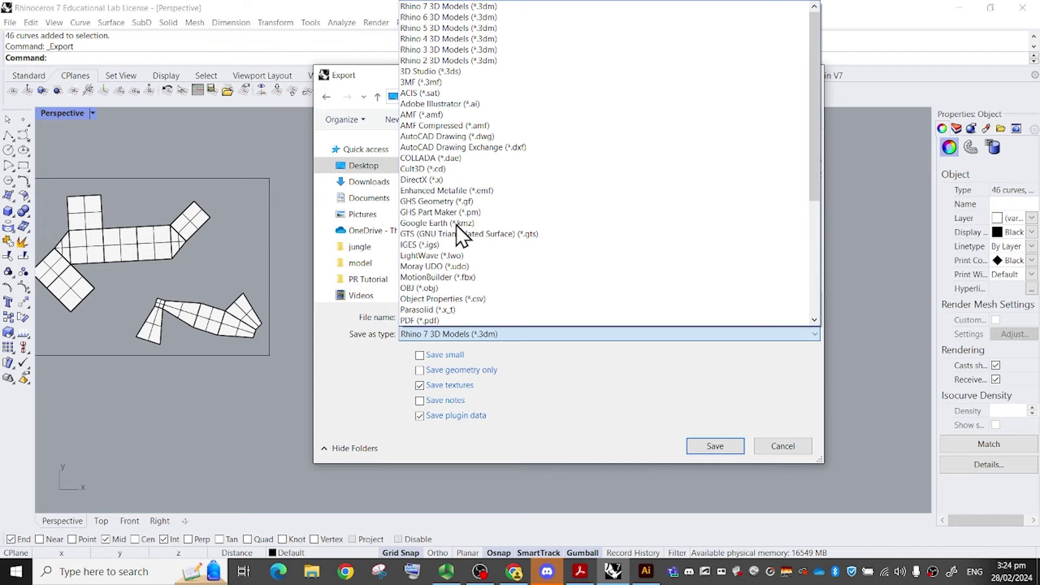
pyautogui.click(456, 105)
pyautogui.click(702, 451)
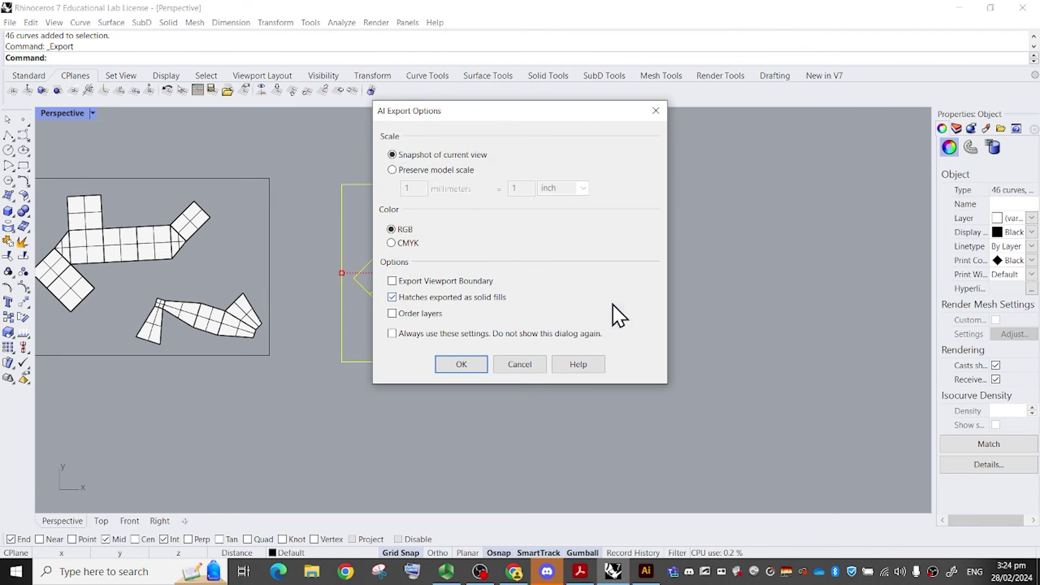
# Export the drawing with model scale preserved at 1 millimeter to 1 mm, keeping RGB colour and hatches exported as solid fills.
pyautogui.moveTo(519, 113); pyautogui.dragTo(763, 118)
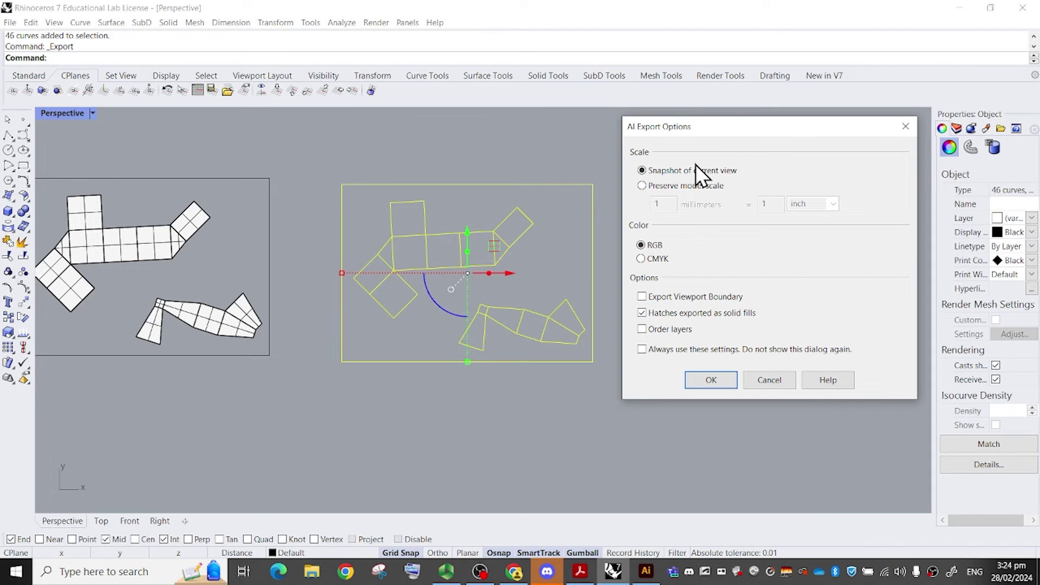
pyautogui.click(642, 185)
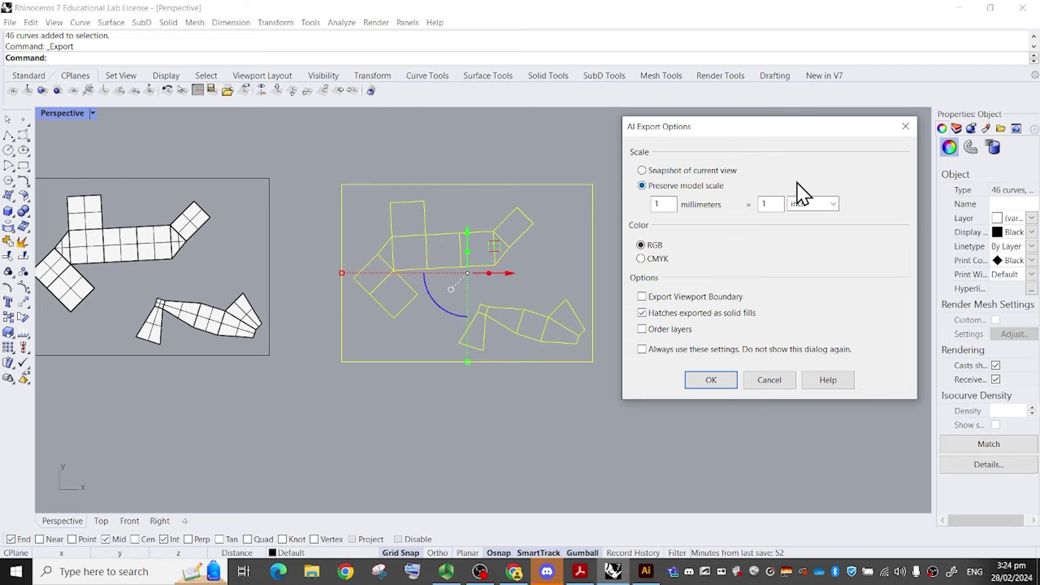
pyautogui.doubleClick(815, 203)
pyautogui.click(833, 204)
pyautogui.click(824, 240)
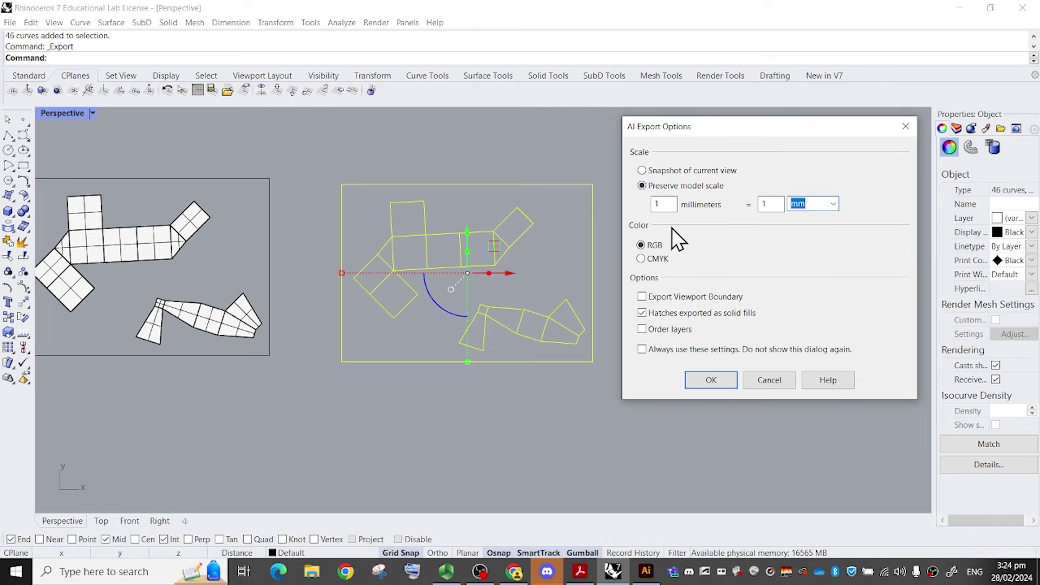
pyautogui.click(710, 381)
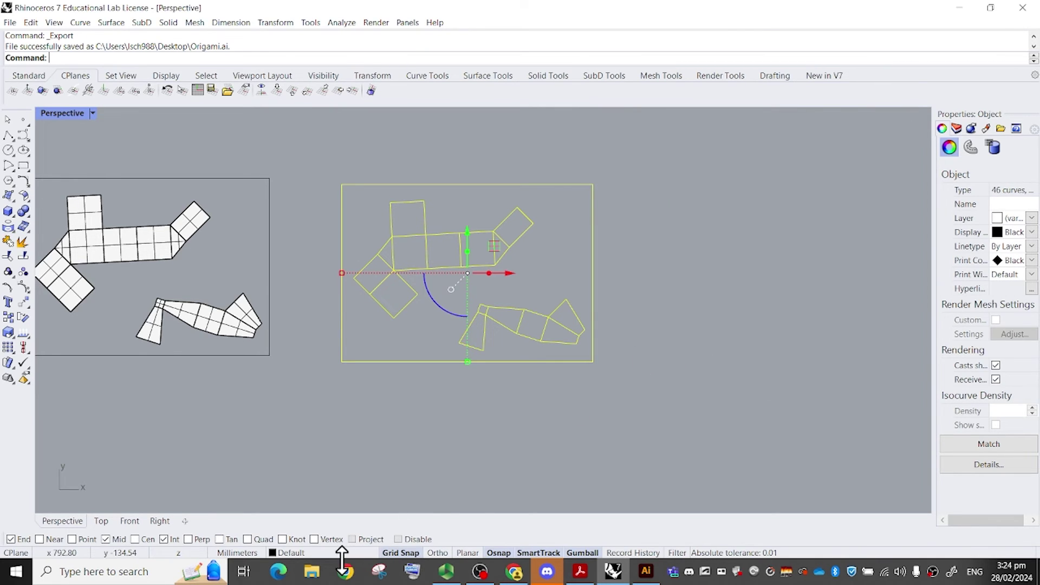
# Switch to Illustrator and create a landscape A4 print document named TEST 1.
pyautogui.click(646, 572)
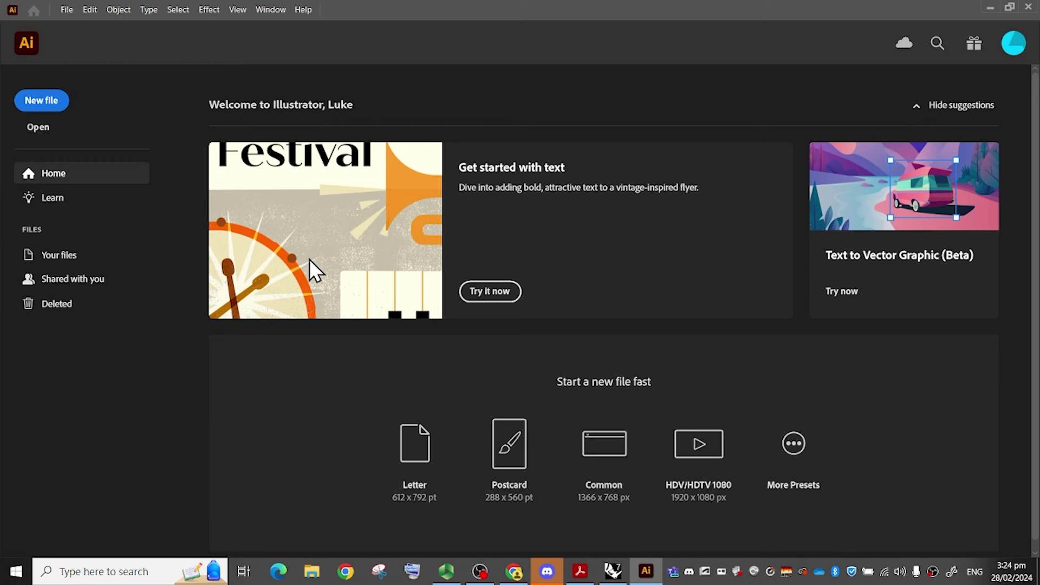
pyautogui.click(38, 103)
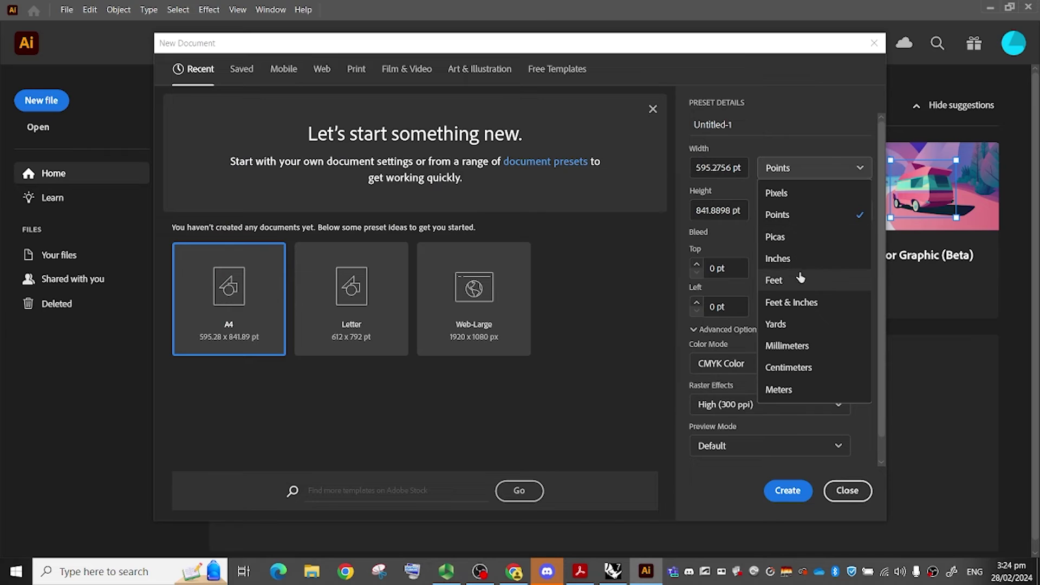
pyautogui.click(599, 348)
pyautogui.click(285, 71)
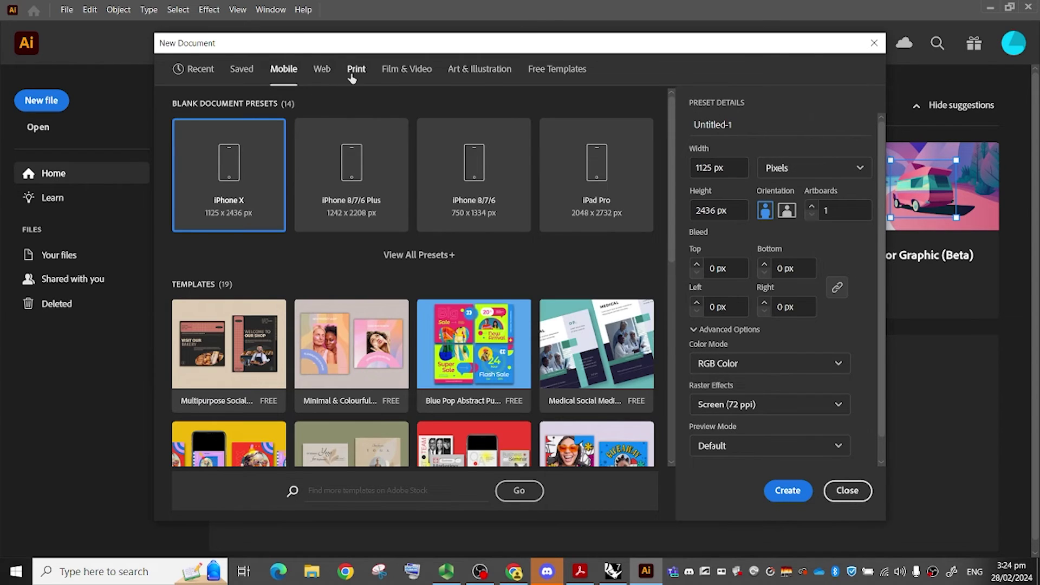
pyautogui.click(356, 70)
pyautogui.click(351, 173)
pyautogui.tripleClick(712, 125)
pyautogui.write('TEST 1')
pyautogui.click(786, 210)
pyautogui.click(787, 490)
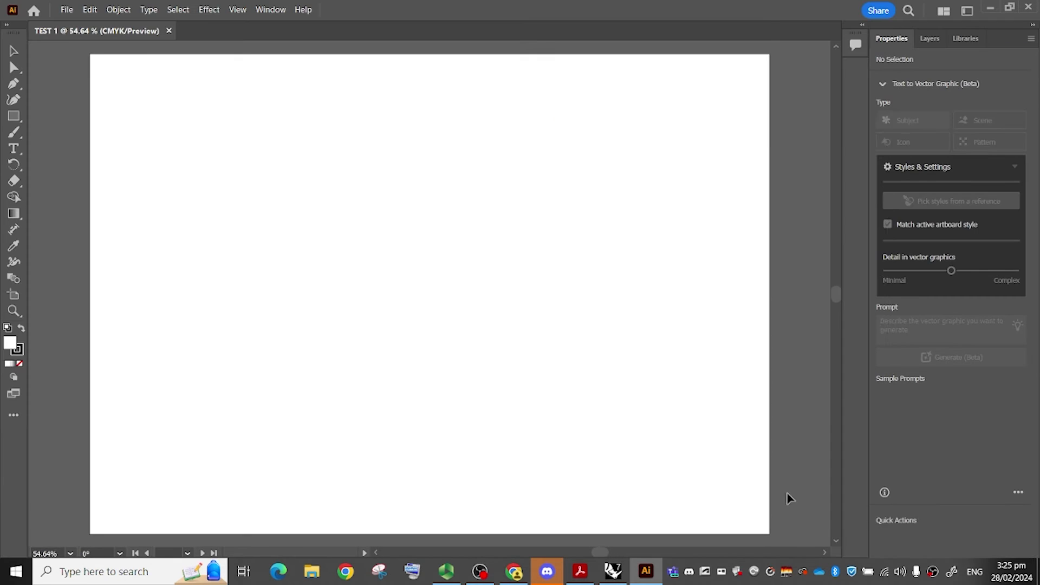
# Open the exported Origami.ai file from the Desktop.
pyautogui.click(807, 76)
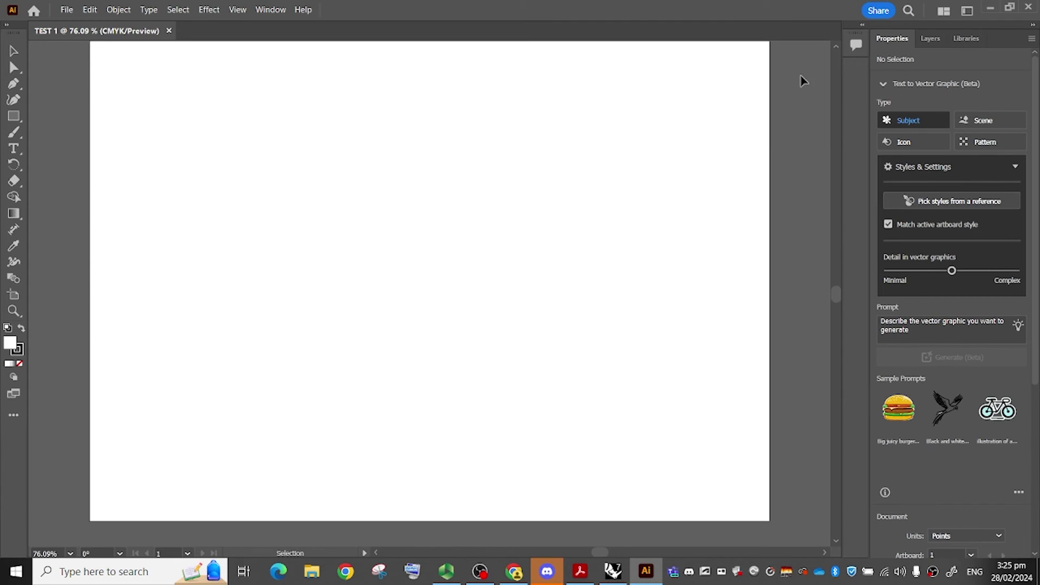
pyautogui.click(66, 10)
pyautogui.click(84, 50)
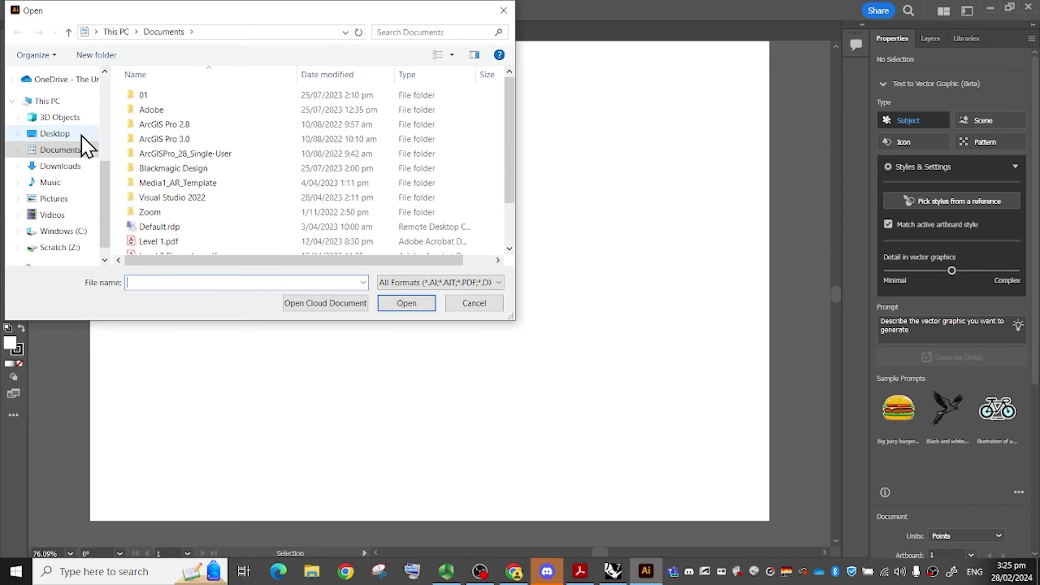
pyautogui.scroll(4, 68, 130)
pyautogui.click(51, 102)
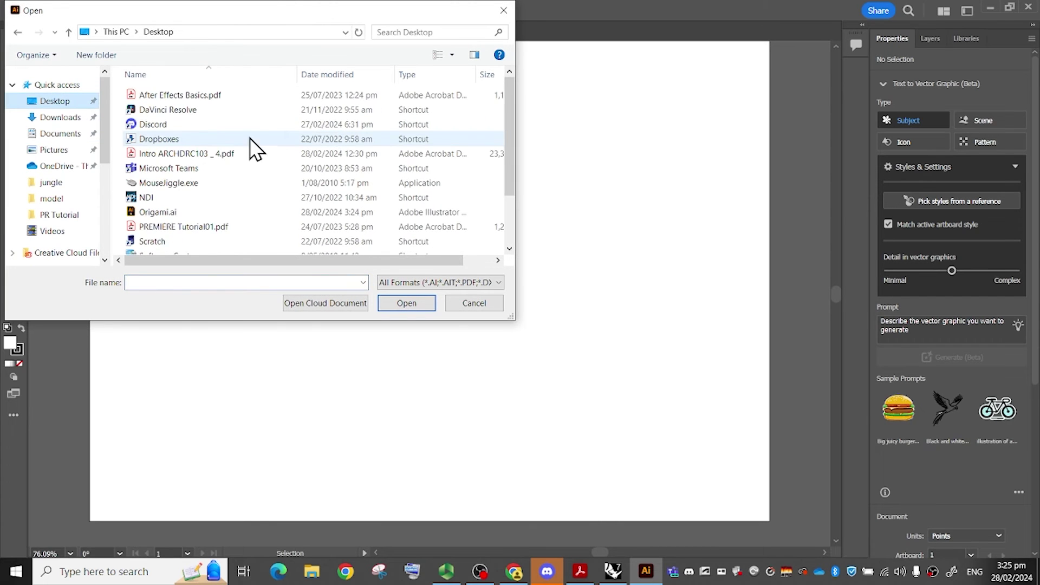
pyautogui.scroll(-2, 214, 151)
pyautogui.doubleClick(170, 144)
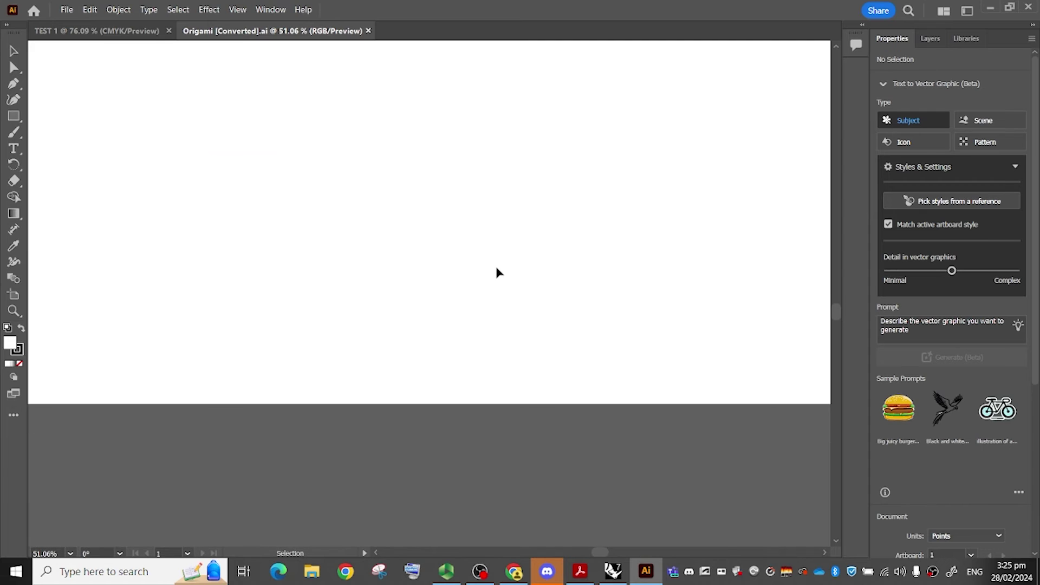
# Locate the exported sheet drawing in relation to the artboard of the Origami document.
pyautogui.scroll(5, 495, 268)
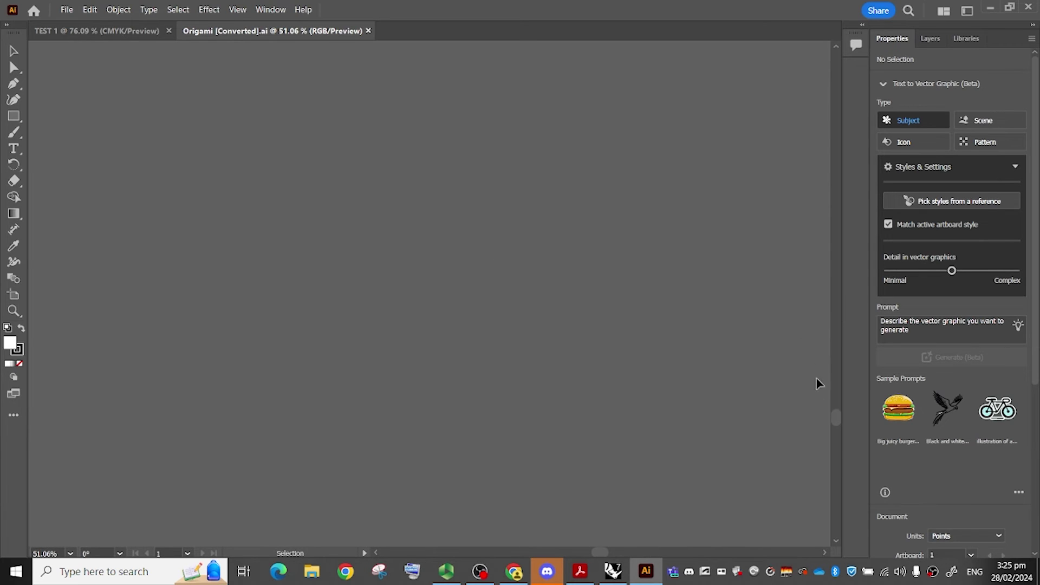
pyautogui.scroll(10, 834, 377)
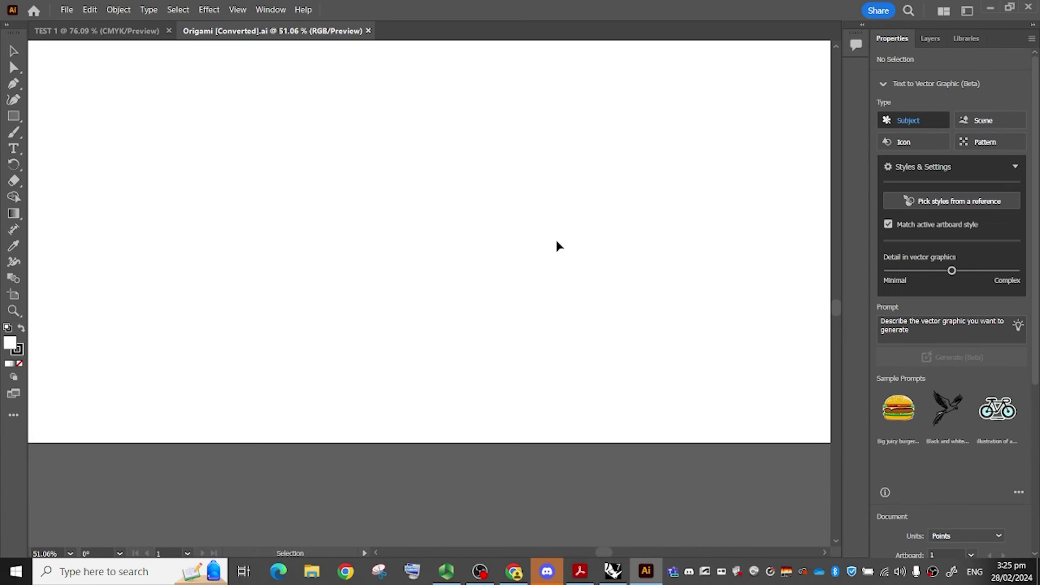
pyautogui.press('z')
pyautogui.moveTo(366, 203); pyautogui.dragTo(208, 212)
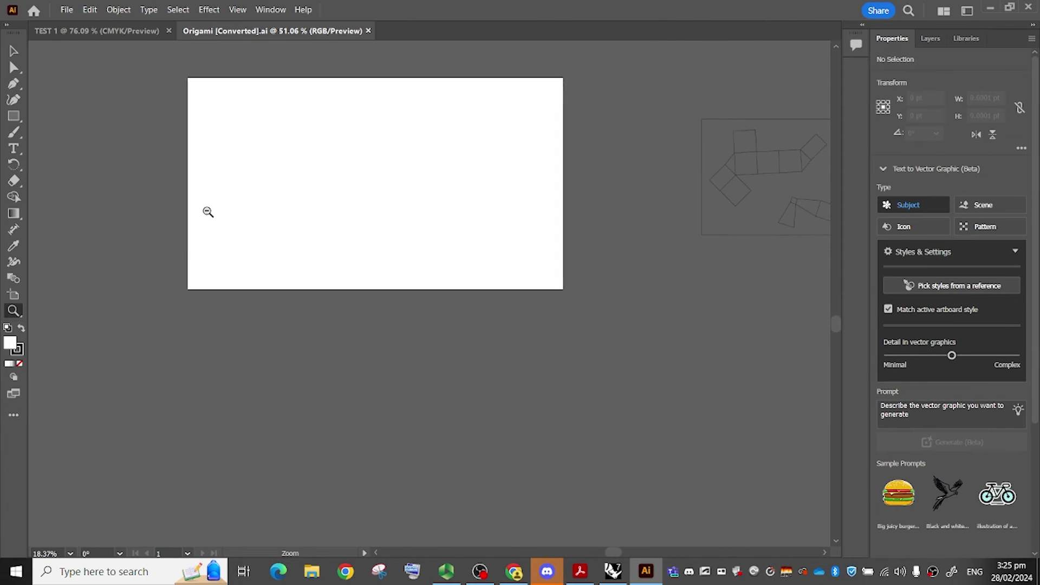
pyautogui.press('space')
pyautogui.moveTo(573, 191); pyautogui.dragTo(350, 256)
# Switch to Rhino and move all the practice curves and models near the origin upward, off the central grid area.
pyautogui.click(612, 571)
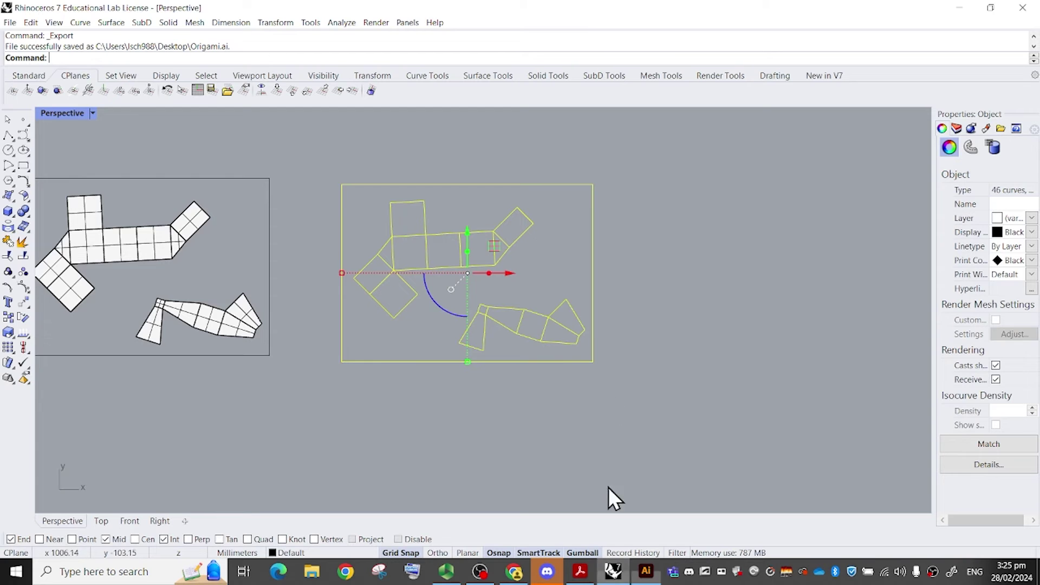
pyautogui.scroll(-4, 578, 289)
pyautogui.scroll(6, 482, 260)
pyautogui.moveTo(481, 261); pyautogui.dragTo(522, 228, button='right')
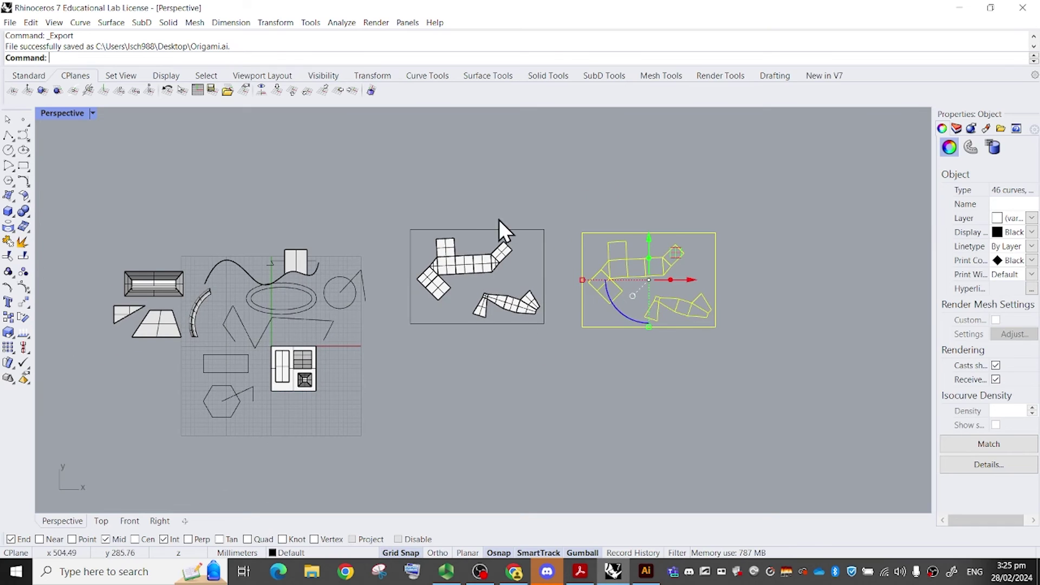
pyautogui.click(379, 184)
pyautogui.moveTo(379, 184); pyautogui.dragTo(475, 164, button='right')
pyautogui.moveTo(156, 193); pyautogui.dragTo(482, 428)
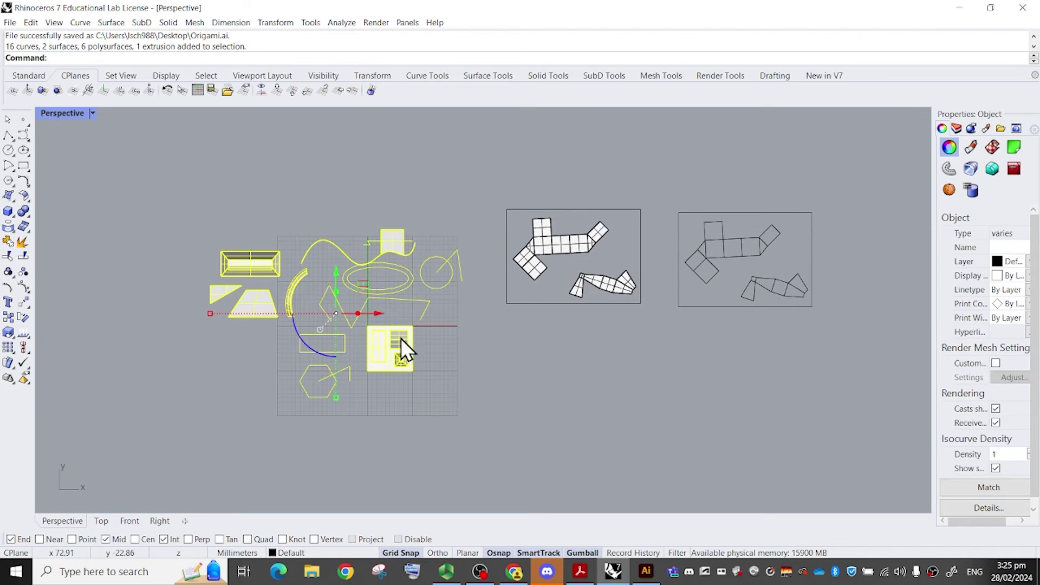
pyautogui.moveTo(338, 272); pyautogui.dragTo(369, 119)
pyautogui.click(634, 140)
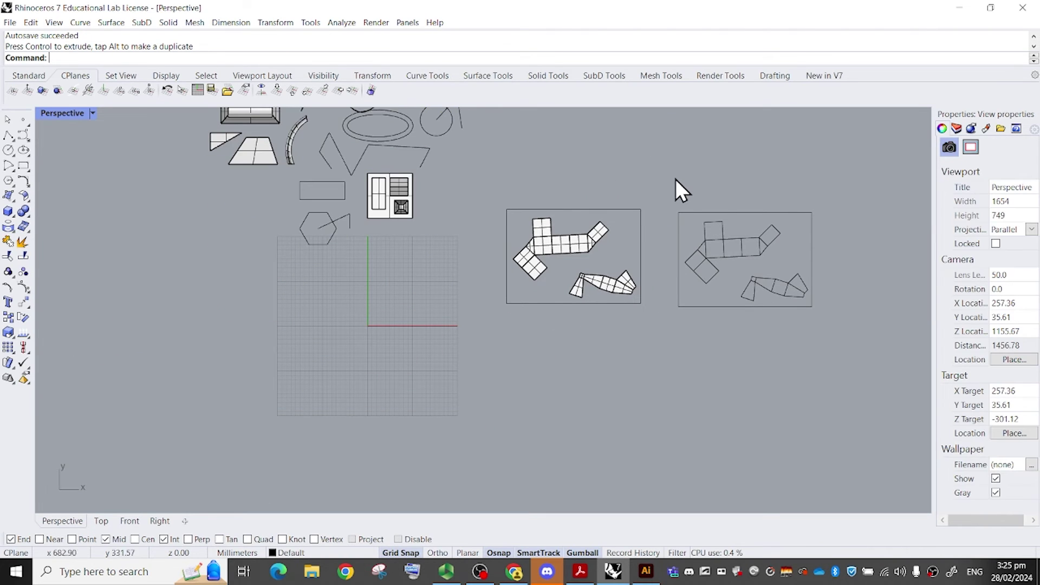
# Move the complete 2D sheet drawing from a base point near its middle to the origin at 0,0.
pyautogui.scroll(2, 719, 224)
pyautogui.moveTo(718, 224); pyautogui.dragTo(574, 198, button='right')
pyautogui.moveTo(520, 170); pyautogui.dragTo(774, 349)
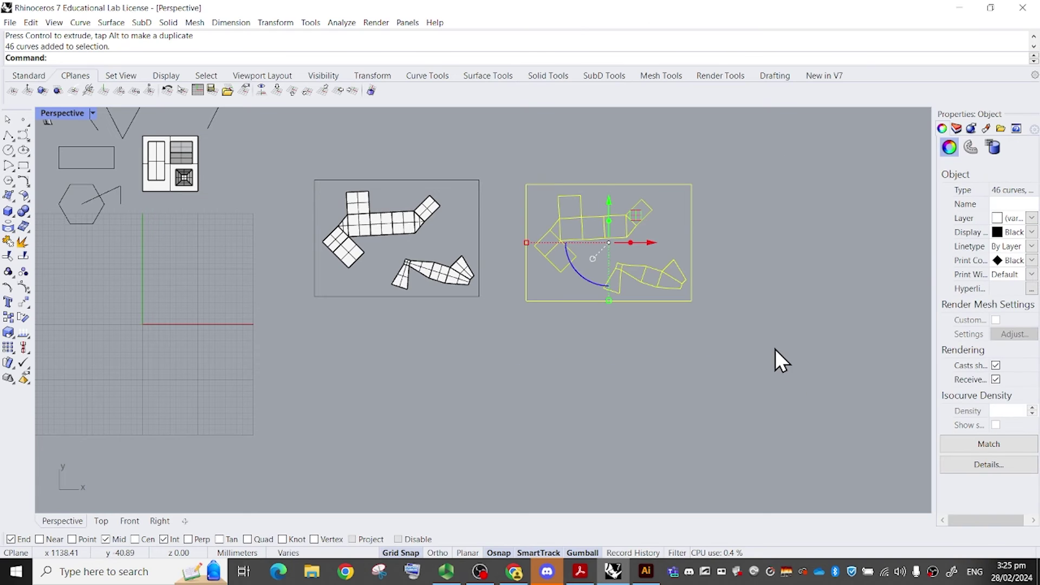
pyautogui.write('Move')
pyautogui.press('Return')
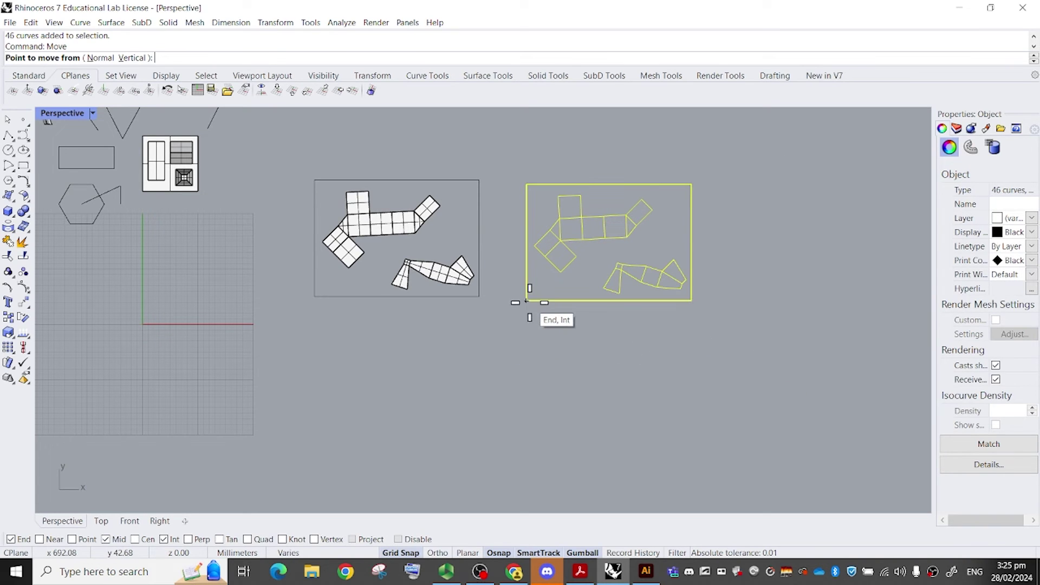
pyautogui.click(611, 237)
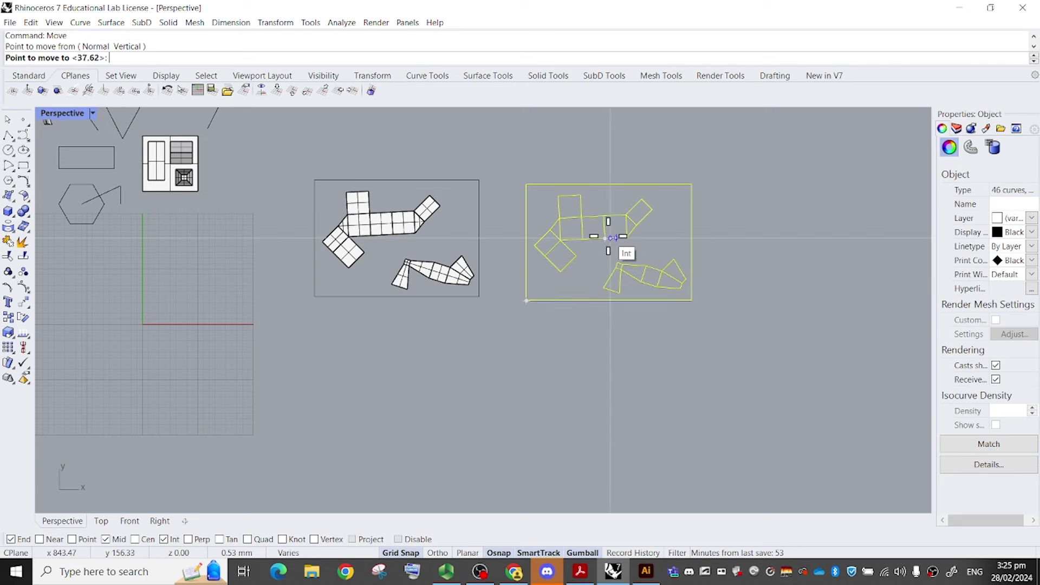
pyautogui.write('0,0')
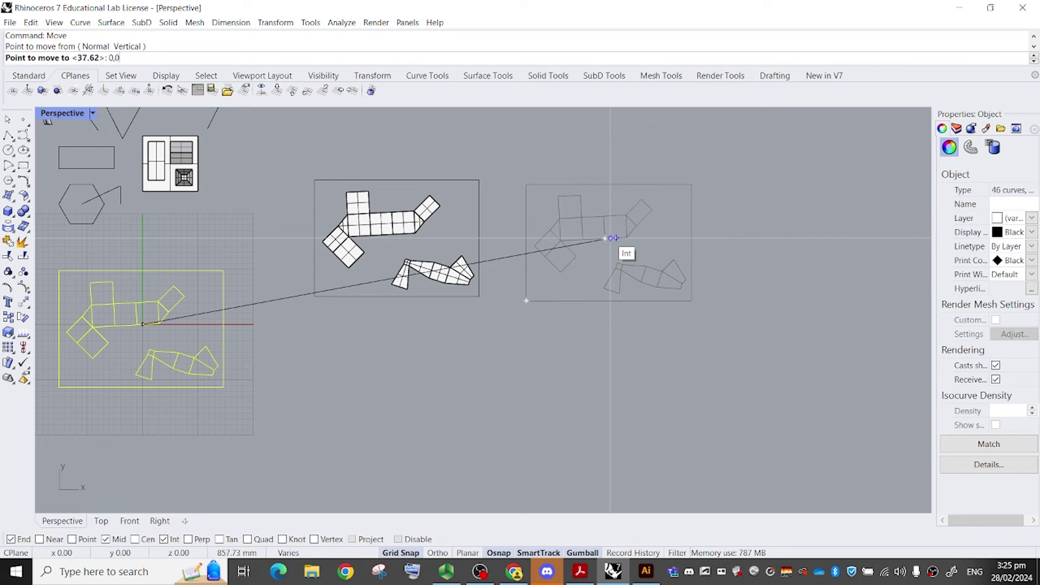
pyautogui.press('Return')
pyautogui.click(258, 360)
pyautogui.keyDown('shift'); pyautogui.moveTo(257, 360); pyautogui.dragTo(531, 360, button='right'); pyautogui.keyUp('shift')
pyautogui.scroll(10, 461, 344)
pyautogui.keyDown('shift'); pyautogui.moveTo(421, 333); pyautogui.dragTo(512, 335, button='right'); pyautogui.keyUp('shift')
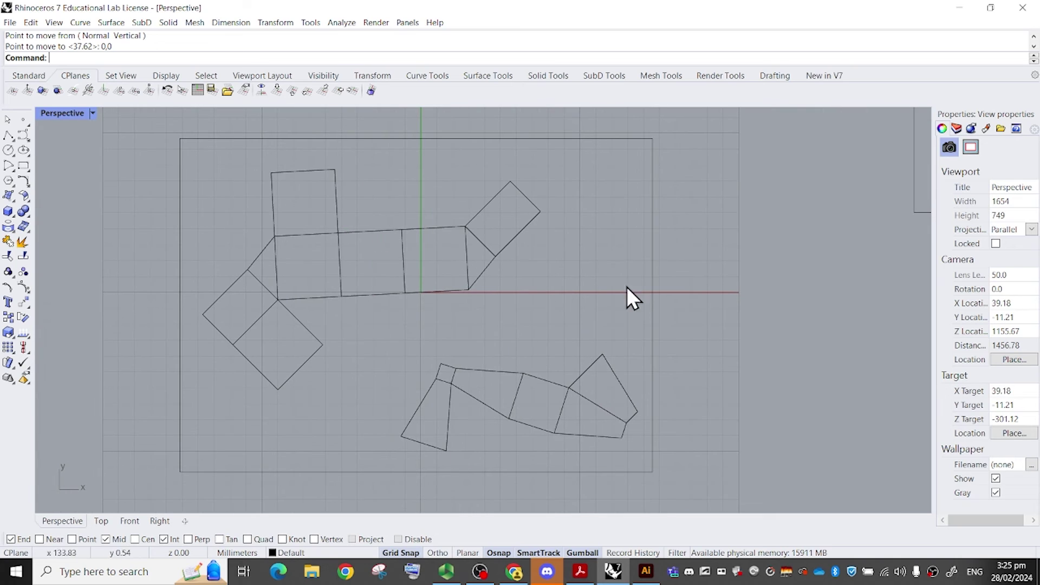
pyautogui.scroll(-2, 468, 301)
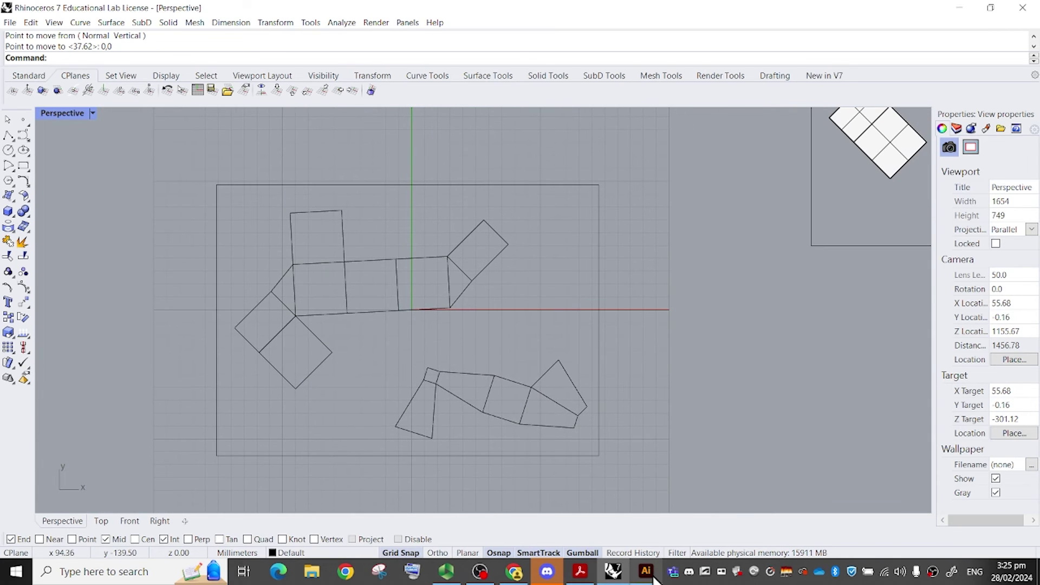
# Switch to Illustrator and move the sheet drawing onto the artboard of the Origami document.
pyautogui.click(646, 571)
pyautogui.scroll(5, 619, 299)
pyautogui.scroll(-3, 502, 297)
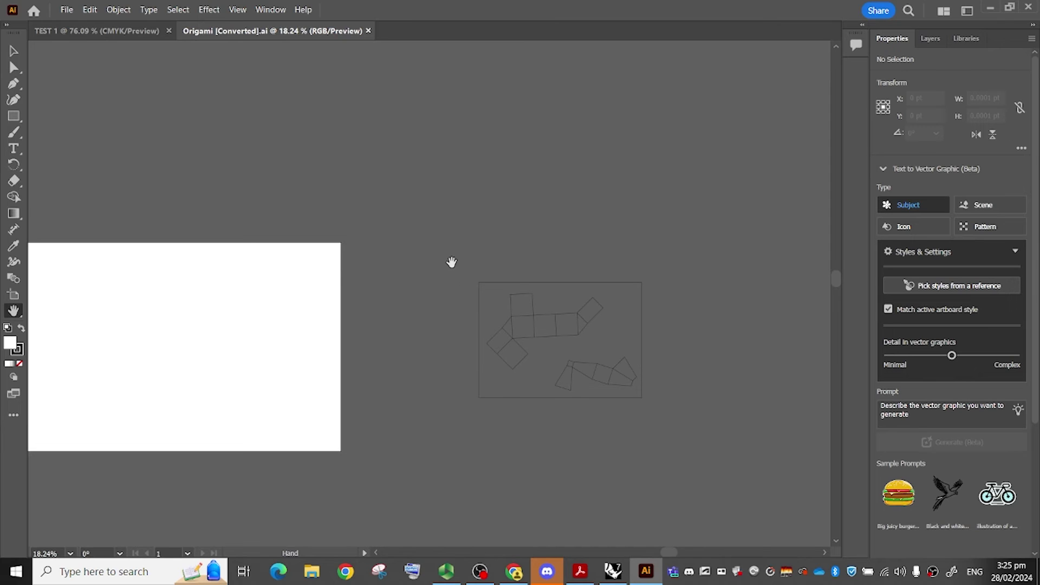
pyautogui.moveTo(451, 262); pyautogui.dragTo(520, 217)
pyautogui.press('v')
pyautogui.click(665, 365)
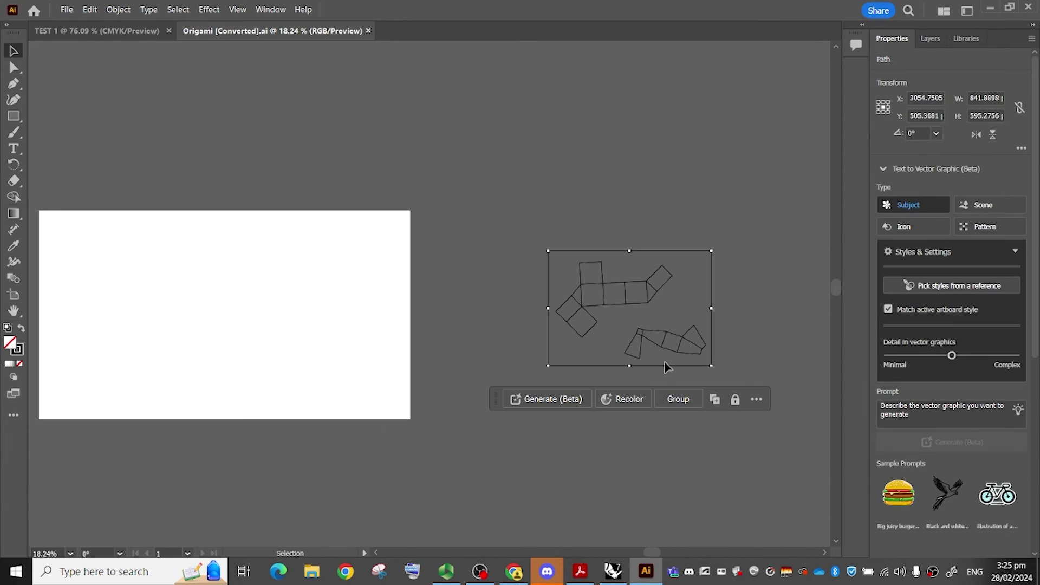
pyautogui.moveTo(671, 344); pyautogui.dragTo(220, 325)
# Copy the complete sheet drawing from the Origami document and paste it into TEST 1.
pyautogui.click(293, 154)
pyautogui.moveTo(86, 227); pyautogui.dragTo(290, 376)
pyautogui.click(111, 34)
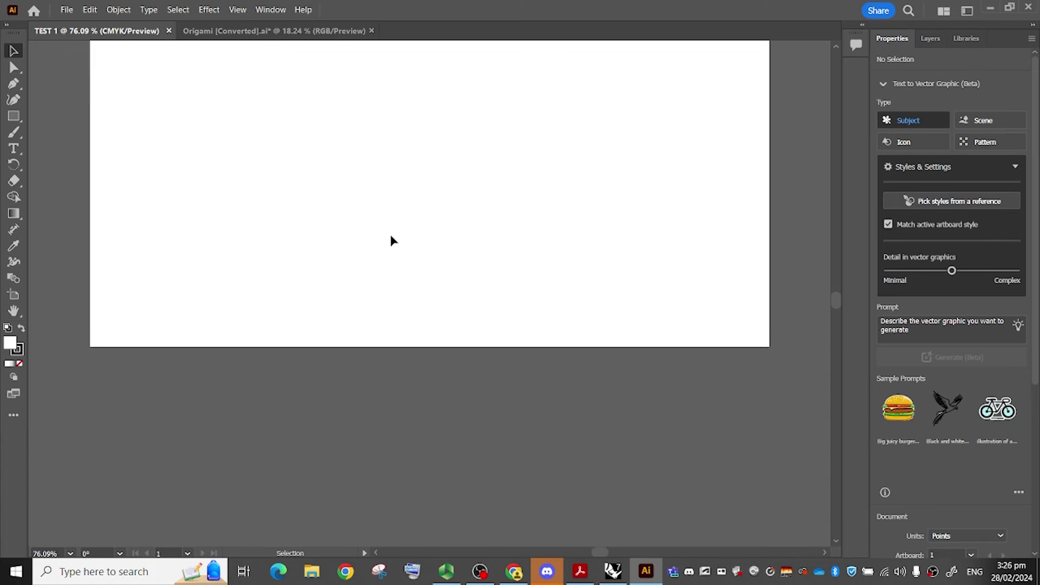
pyautogui.hotkey('ctrl', 'v')
pyautogui.hotkey('ctrl', '-')
pyautogui.hotkey('ctrl', '-')
pyautogui.hotkey('ctrl', '-')
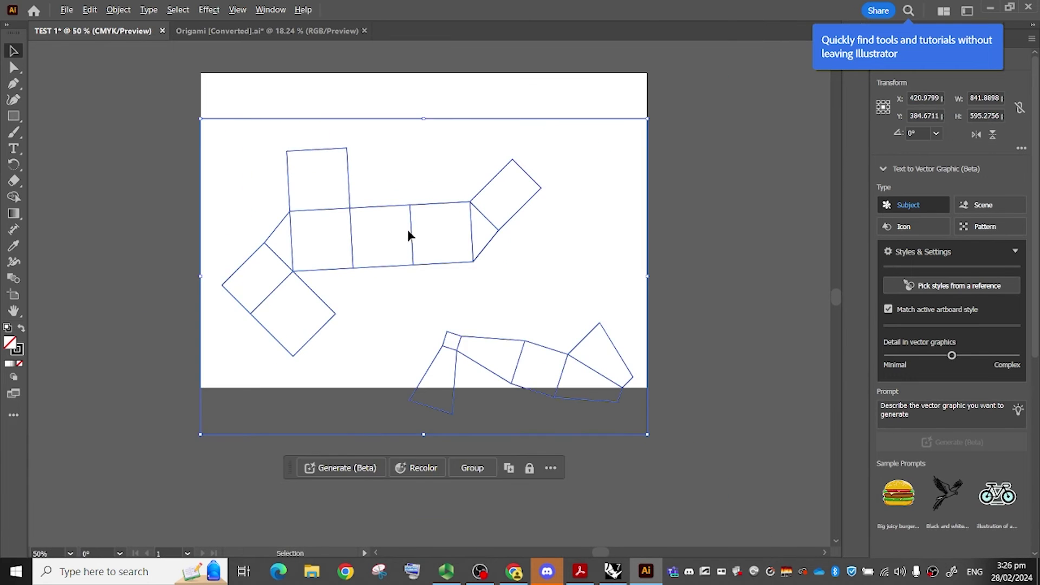
# Align the pasted drawing's border with the TEST 1 artboard and delete the border rectangle, leaving only the two patterns.
pyautogui.moveTo(369, 160); pyautogui.dragTo(368, 129)
pyautogui.click(378, 161)
pyautogui.scroll(1, 375, 159)
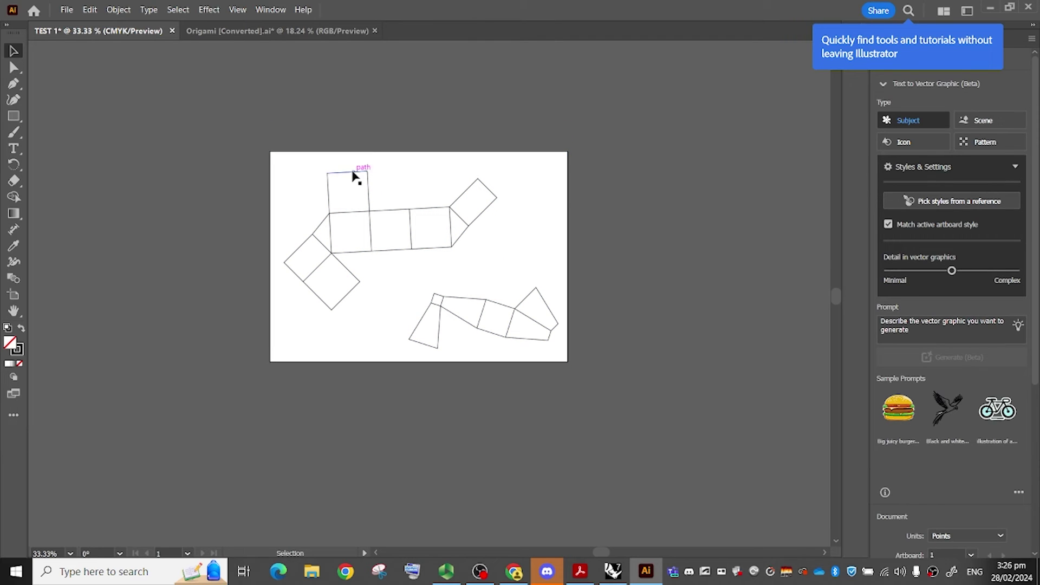
pyautogui.click(332, 152)
pyautogui.press('Delete')
pyautogui.scroll(10, 360, 177)
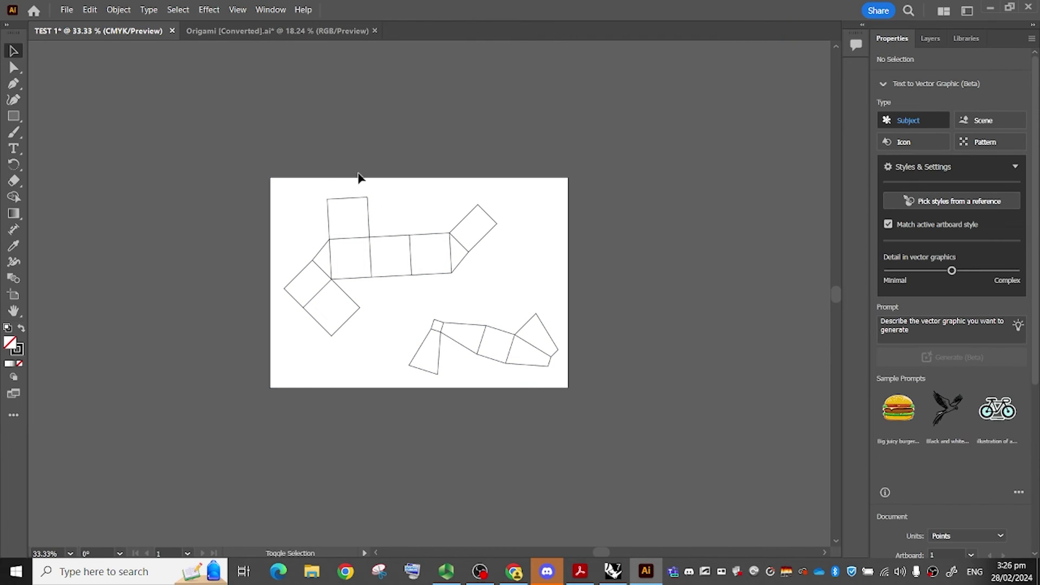
pyautogui.scroll(-7, 388, 202)
pyautogui.scroll(-3, 439, 244)
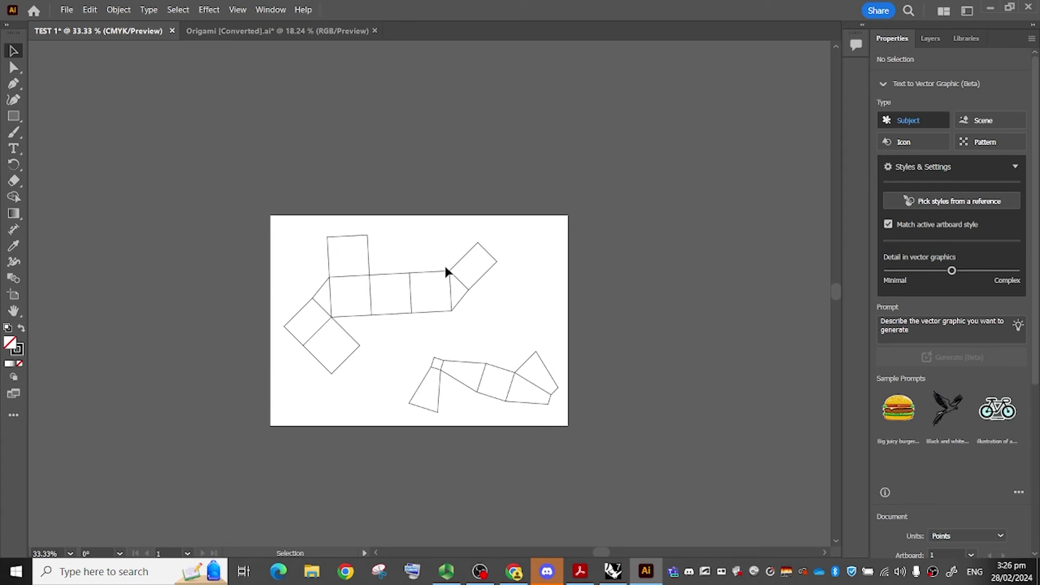
pyautogui.scroll(-1, 388, 290)
pyautogui.keyDown('alt'); pyautogui.scroll(1, 387, 287); pyautogui.keyUp('alt')
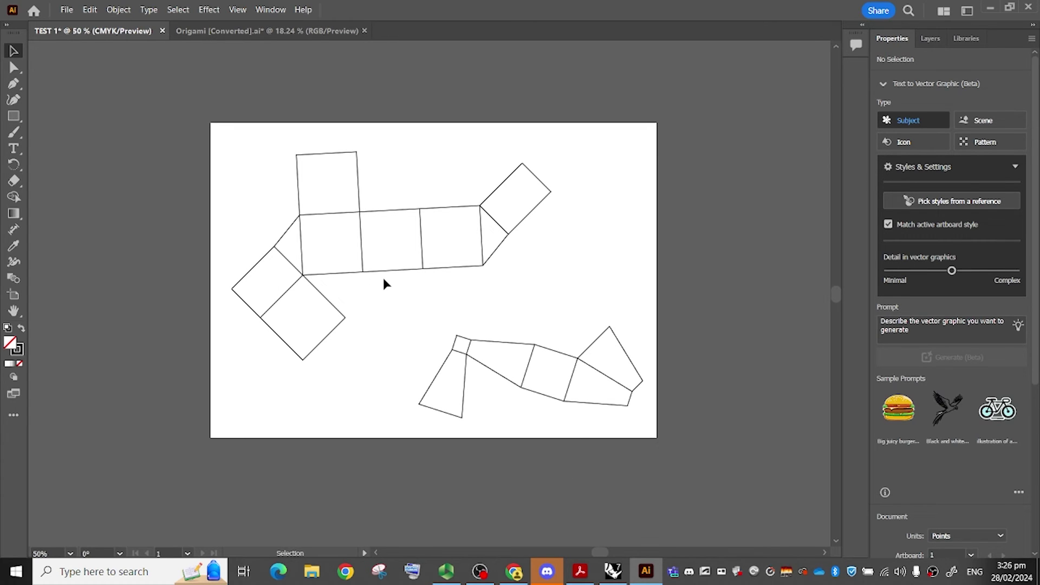
# Switch to Rhino and delete the flattened 2D sheet drawing at the origin, keeping the unrolled patterns beside it.
pyautogui.click(629, 575)
pyautogui.scroll(-4, 600, 331)
pyautogui.moveTo(633, 317); pyautogui.dragTo(490, 264, button='right')
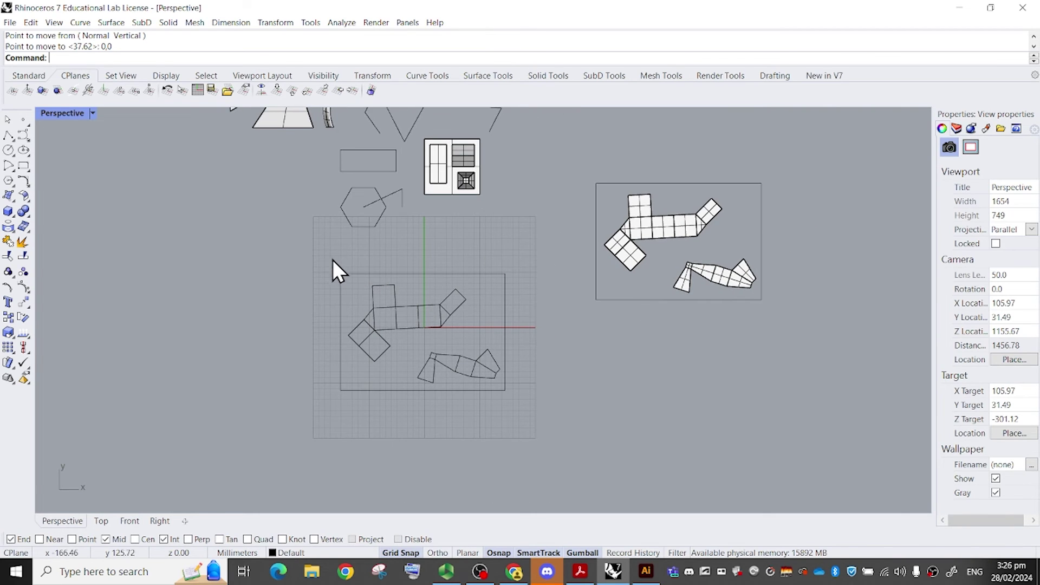
pyautogui.moveTo(333, 259)
pyautogui.mouseDown()
pyautogui.moveTo(541, 440)
pyautogui.moveTo(536, 417)
pyautogui.mouseUp()
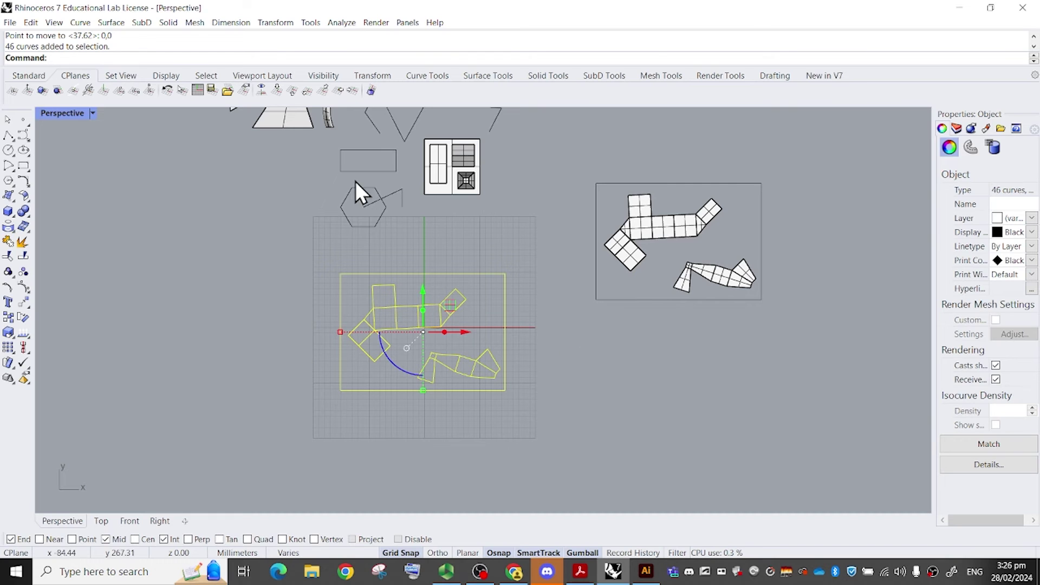
pyautogui.moveTo(574, 282)
pyautogui.mouseDown(button='right')
pyautogui.moveTo(599, 227)
pyautogui.moveTo(578, 262)
pyautogui.moveTo(613, 307)
pyautogui.moveTo(579, 290)
pyautogui.mouseUp(button='right')
pyautogui.press('Delete')
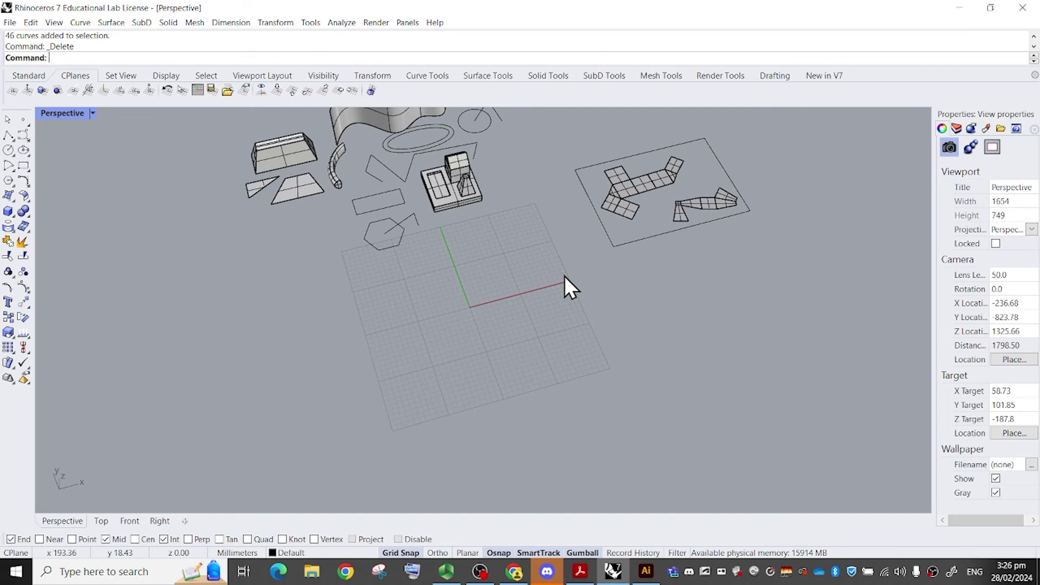
# Move the base block with its house and tapered tower onto the construction grid near the origin.
pyautogui.moveTo(565, 275); pyautogui.dragTo(454, 221, button='right')
pyautogui.moveTo(454, 221); pyautogui.dragTo(386, 146)
pyautogui.moveTo(384, 118); pyautogui.dragTo(438, 292)
pyautogui.click(509, 304)
pyautogui.moveTo(434, 325); pyautogui.dragTo(550, 265, button='right')
pyautogui.scroll(4, 550, 265)
# Create a horizontal clipping plane from the base block's edge and raise it to cut through the house.
pyautogui.write('ClippingPlane')
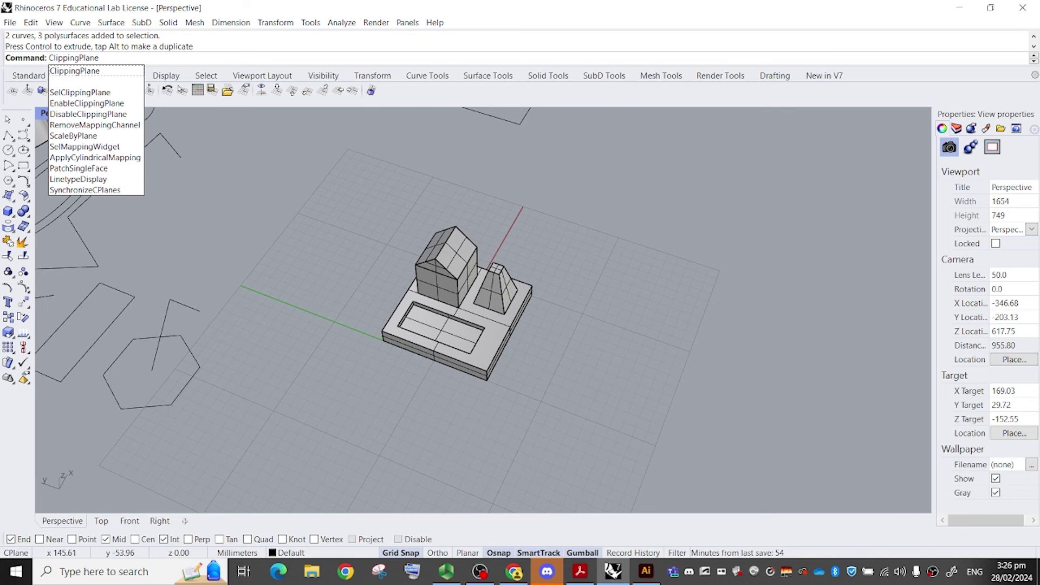
pyautogui.press('Return')
pyautogui.scroll(3, 487, 292)
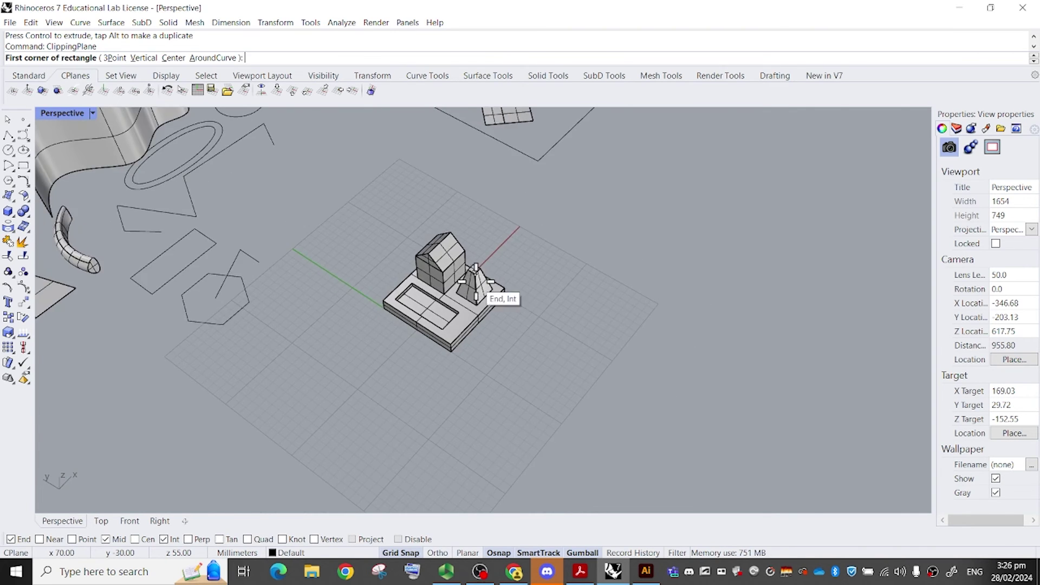
pyautogui.click(363, 378)
pyautogui.moveTo(529, 275); pyautogui.dragTo(459, 269, button='right')
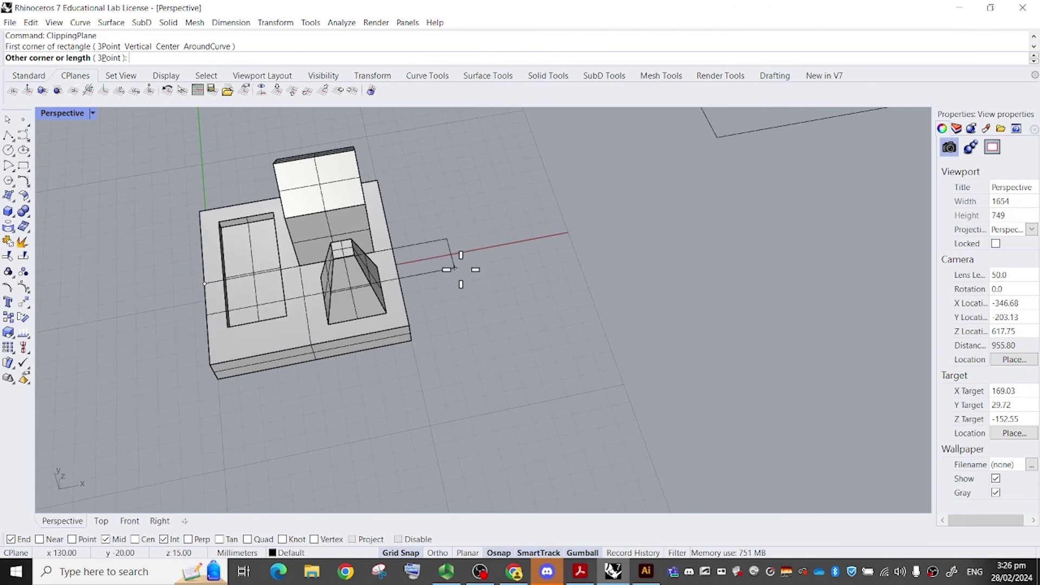
pyautogui.click(394, 249)
pyautogui.click(392, 138)
pyautogui.moveTo(441, 169); pyautogui.dragTo(528, 130, button='right')
pyautogui.click(347, 199)
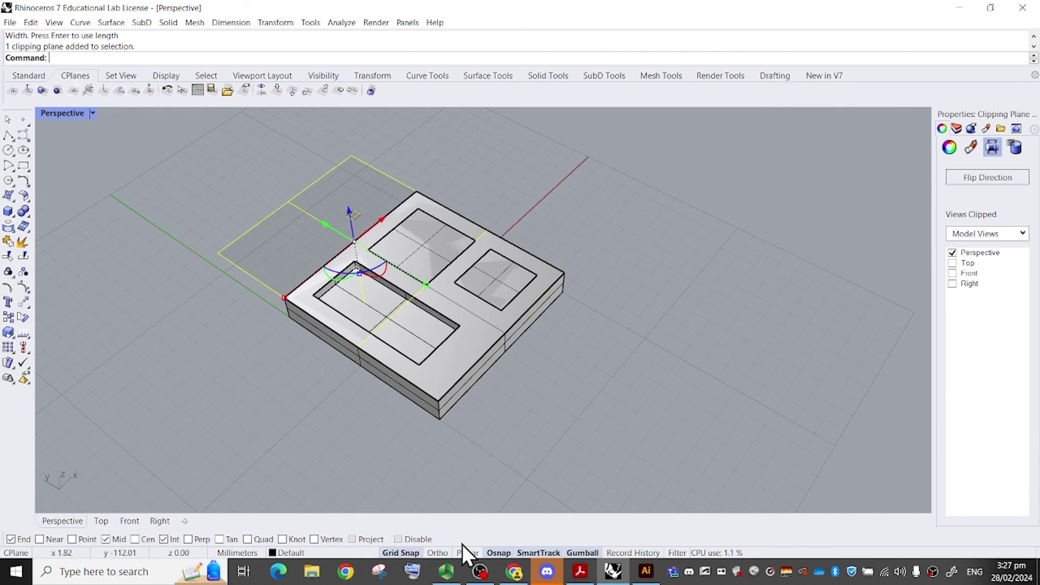
pyautogui.moveTo(346, 209); pyautogui.dragTo(334, 165)
pyautogui.moveTo(334, 165); pyautogui.dragTo(359, 182, button='right')
# Try a rotation of the raised clipping plane and undo it.
pyautogui.keyDown('shift'); pyautogui.moveTo(398, 276); pyautogui.dragTo(374, 176); pyautogui.keyUp('shift')
pyautogui.moveTo(385, 263); pyautogui.dragTo(446, 313, button='right')
pyautogui.hotkey('ctrl', 'z')
pyautogui.hotkey('ctrl', 'z')
pyautogui.scroll(-2, 481, 304)
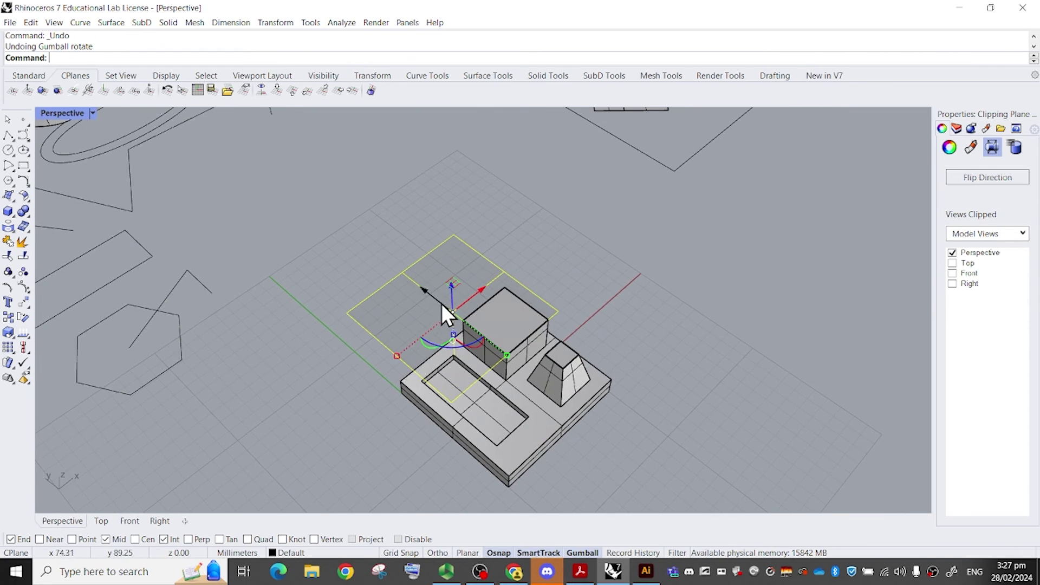
# Rotate the clipping plane upright and slide it across the model to section the house and pool lengthwise.
pyautogui.moveTo(472, 347); pyautogui.dragTo(509, 267)
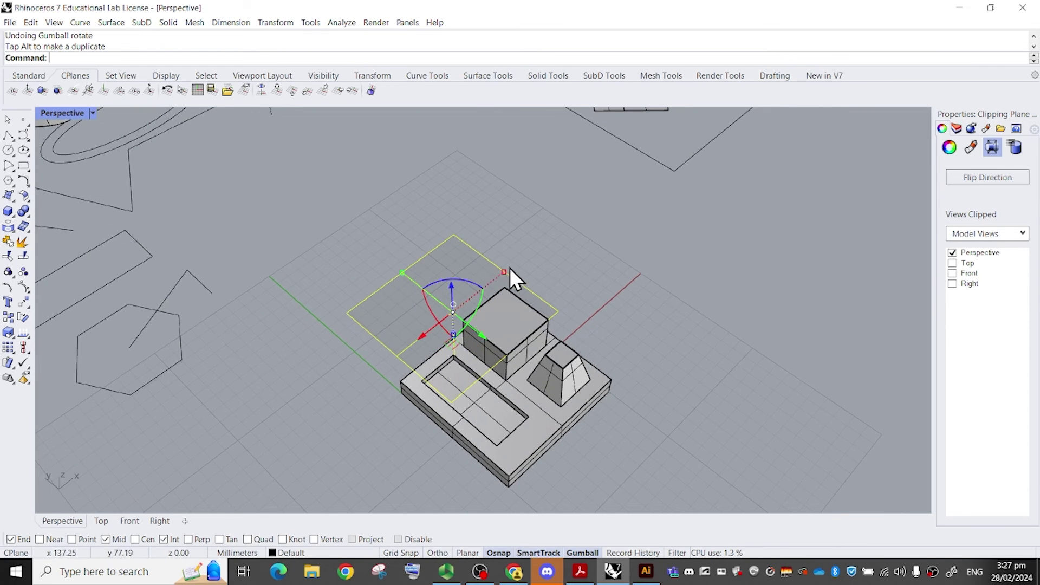
pyautogui.moveTo(430, 307); pyautogui.dragTo(446, 255)
pyautogui.moveTo(446, 256); pyautogui.dragTo(568, 275, button='right')
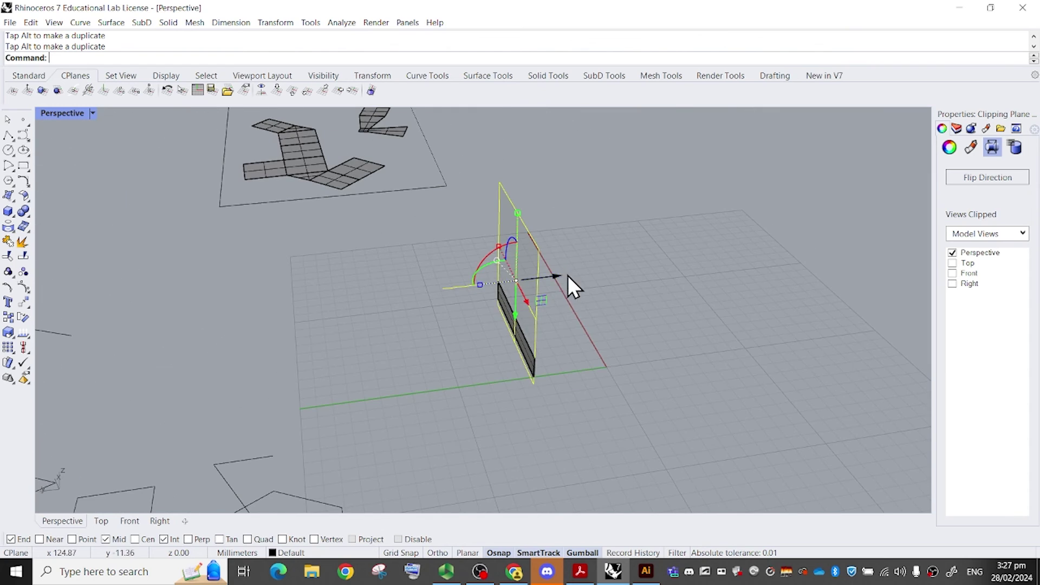
pyautogui.moveTo(585, 277); pyautogui.dragTo(601, 278)
pyautogui.moveTo(601, 278); pyautogui.dragTo(525, 251, button='right')
pyautogui.scroll(5, 526, 252)
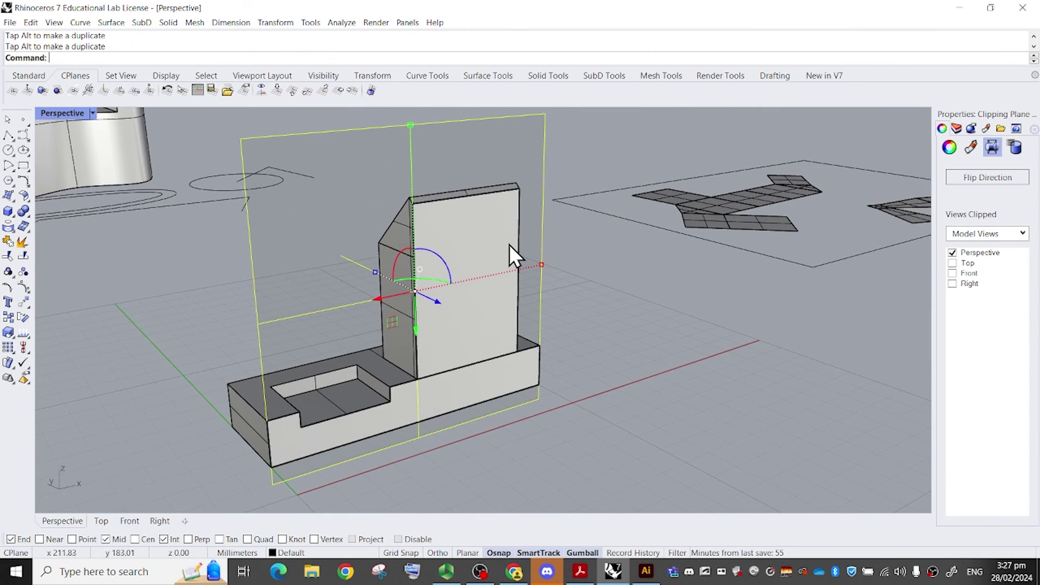
# Widen the side panel area and show the clipping plane's properties in it.
pyautogui.moveTo(509, 245); pyautogui.dragTo(455, 222, button='right')
pyautogui.click(957, 129)
pyautogui.moveTo(933, 182); pyautogui.dragTo(819, 185)
pyautogui.moveTo(594, 186); pyautogui.dragTo(616, 204, button='right')
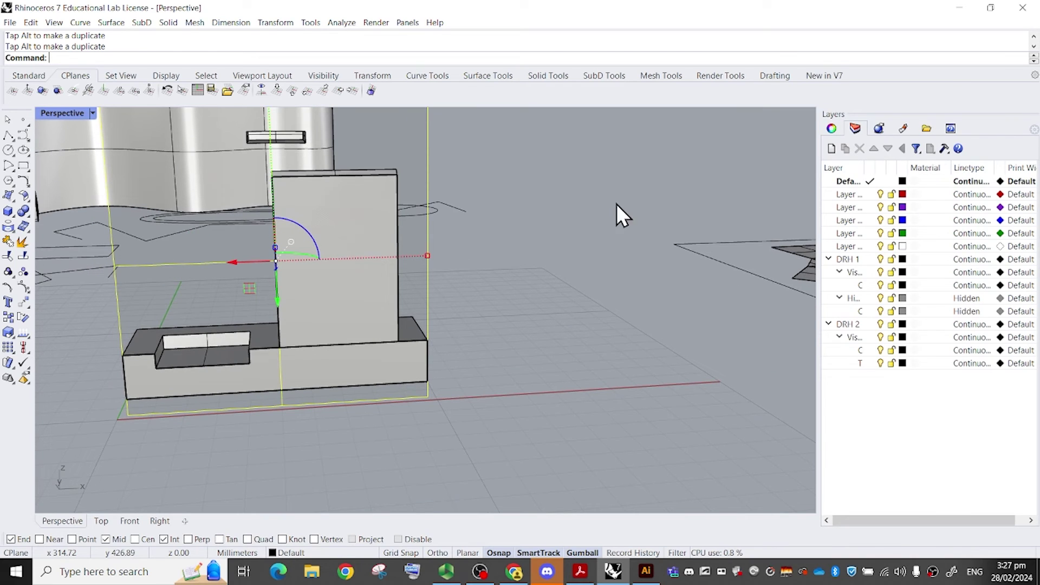
pyautogui.click(831, 128)
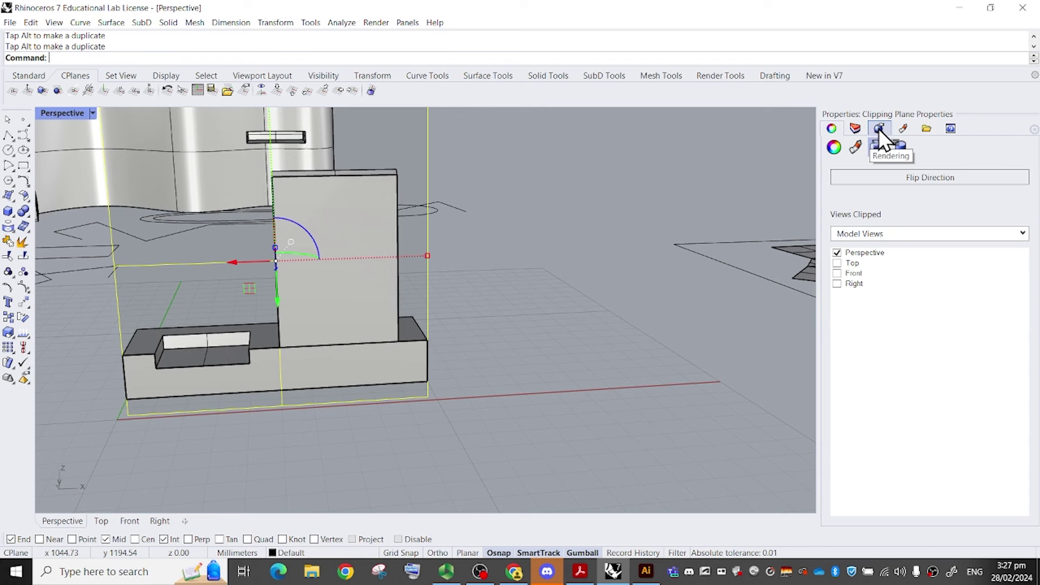
pyautogui.click(847, 128)
pyautogui.click(836, 126)
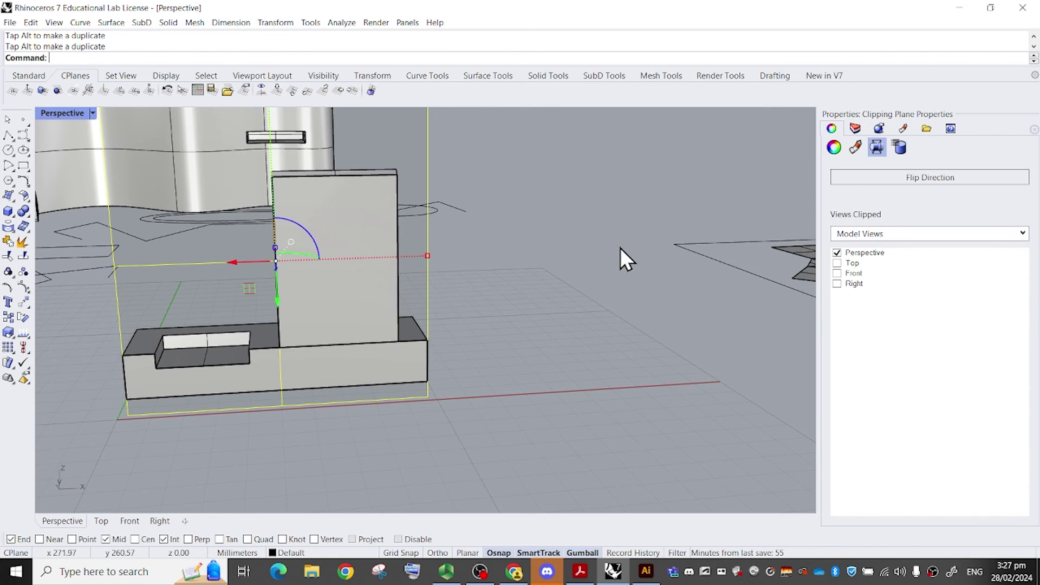
# Flip the clipping plane's direction so the opposite half of the model is cut away.
pyautogui.moveTo(621, 249); pyautogui.dragTo(675, 262, button='right')
pyautogui.click(925, 175)
pyautogui.moveTo(308, 275); pyautogui.dragTo(456, 243, button='right')
pyautogui.click(457, 222)
pyautogui.scroll(-6, 431, 236)
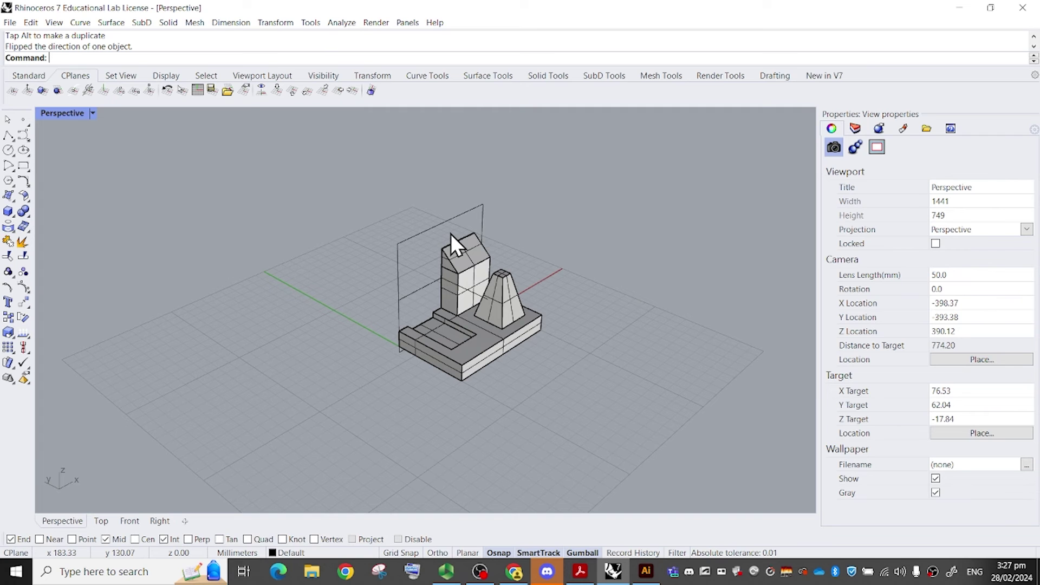
# Delete the vertical clipping plane from the house model.
pyautogui.click(427, 229)
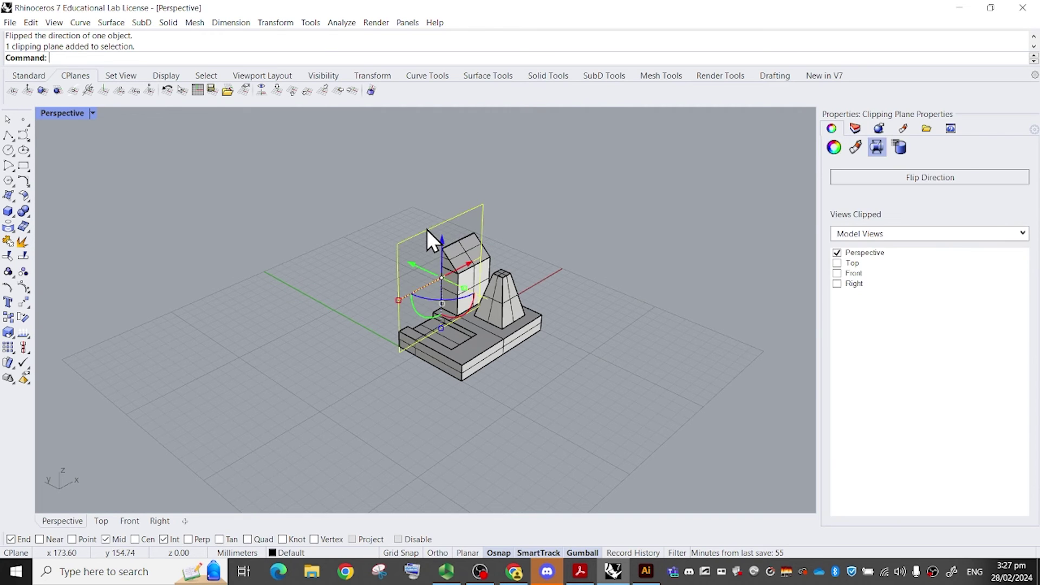
pyautogui.press('Delete')
pyautogui.moveTo(427, 222)
pyautogui.mouseDown(button='right')
pyautogui.moveTo(531, 191)
pyautogui.moveTo(441, 174)
pyautogui.moveTo(431, 217)
pyautogui.mouseUp(button='right')
pyautogui.scroll(5, 531, 191)
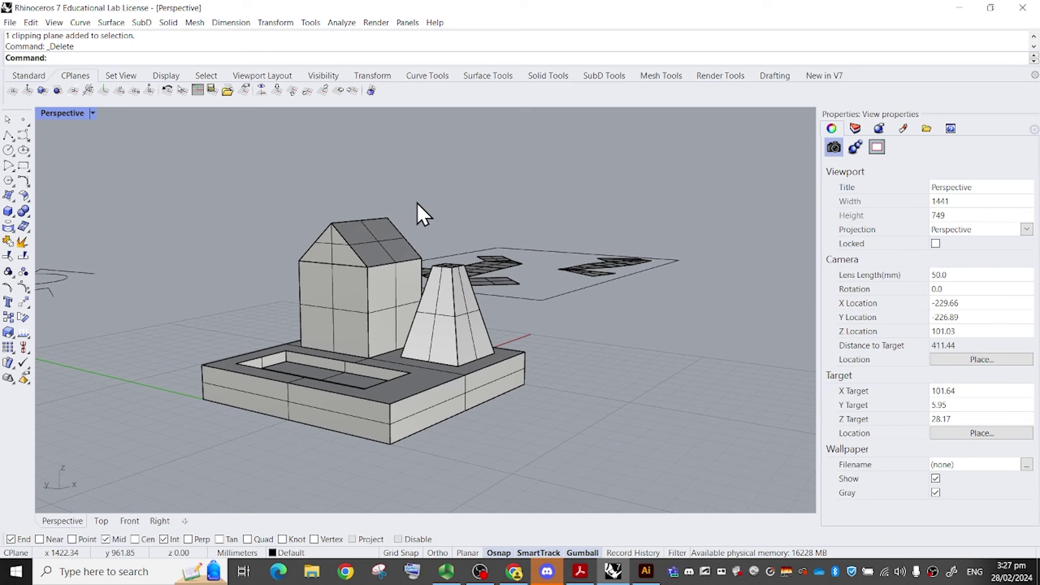
# Open Named Views with the NamedView command and dock it beside the viewport properties.
pyautogui.write('NamedView')
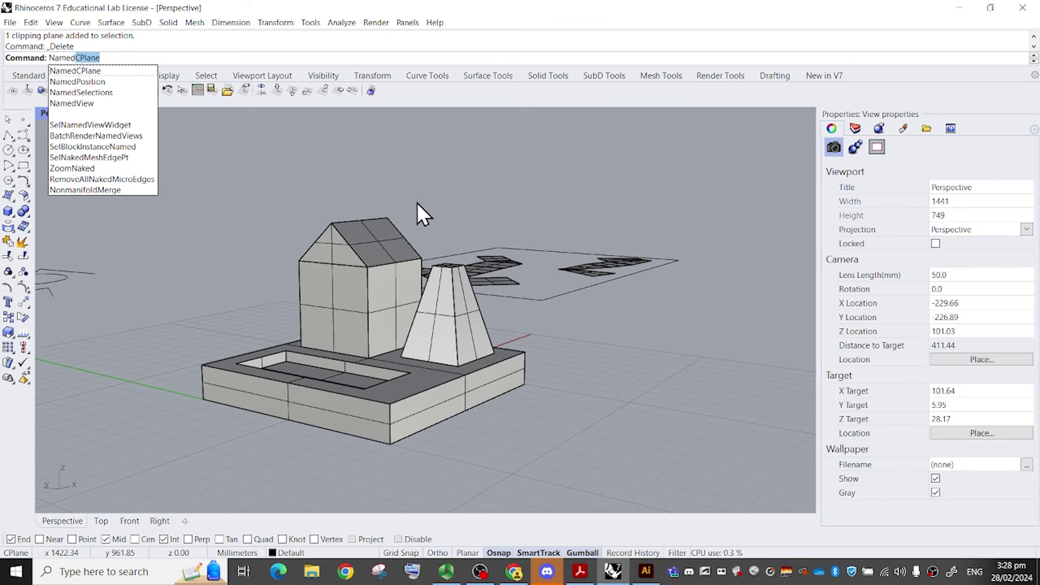
pyautogui.press('Return')
pyautogui.moveTo(415, 200); pyautogui.dragTo(817, 148)
# Frame a close-up perspective of the pool recess and save it as the named view "Swimming Pool".
pyautogui.moveTo(693, 211); pyautogui.dragTo(469, 271, button='right')
pyautogui.scroll(5, 442, 252)
pyautogui.moveTo(469, 271); pyautogui.dragTo(629, 290, button='right')
pyautogui.scroll(10, 434, 292)
pyautogui.keyDown('shift'); pyautogui.moveTo(433, 292); pyautogui.dragTo(415, 282, button='right'); pyautogui.keyUp('shift')
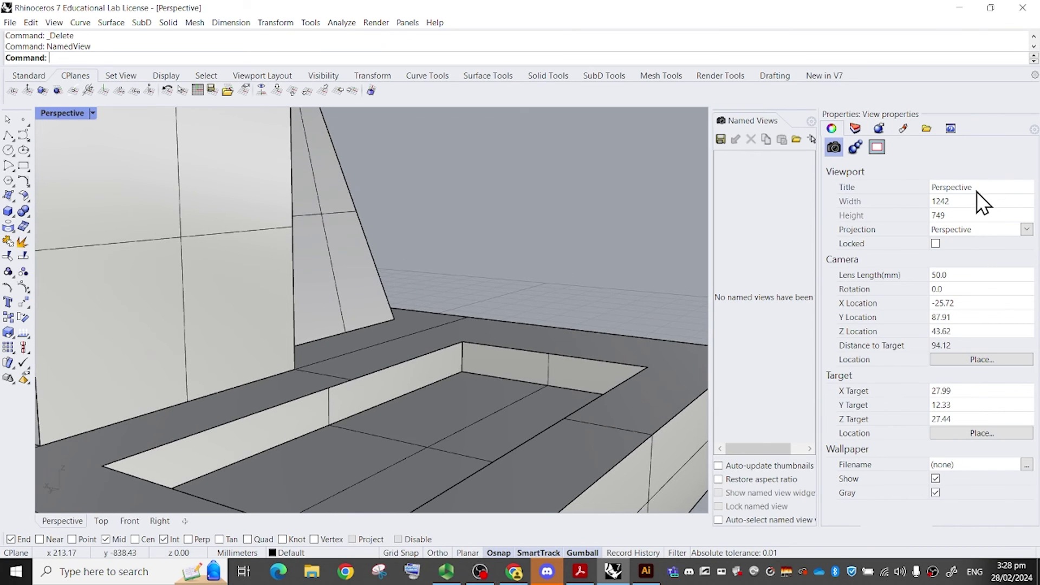
pyautogui.click(717, 137)
pyautogui.write('Swimming Pool')
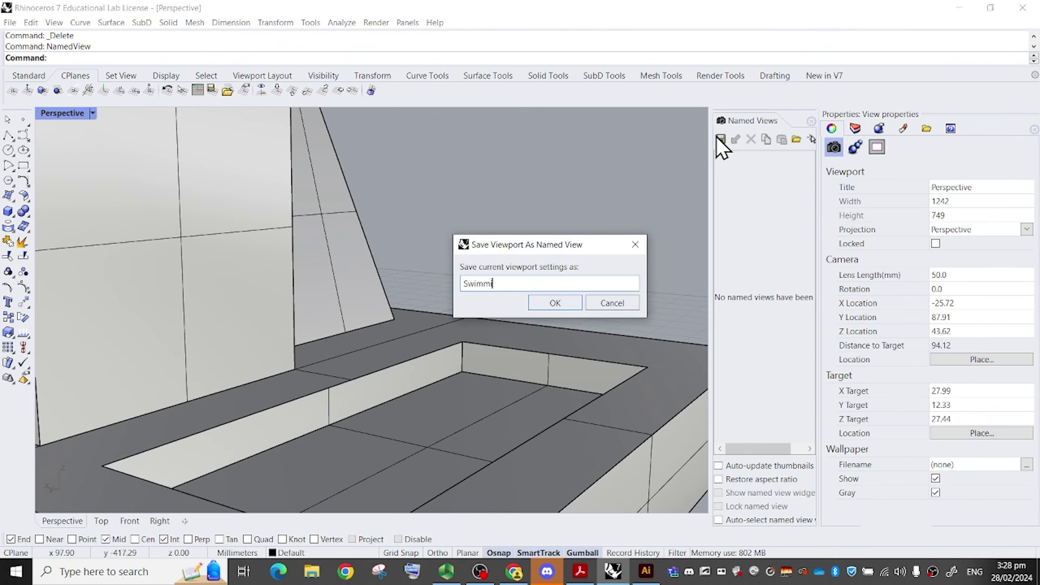
pyautogui.press('Return')
# Zoom well away from the pool and restore the saved Swimming Pool view.
pyautogui.moveTo(196, 272); pyautogui.dragTo(266, 273, button='right')
pyautogui.scroll(-12, 265, 273)
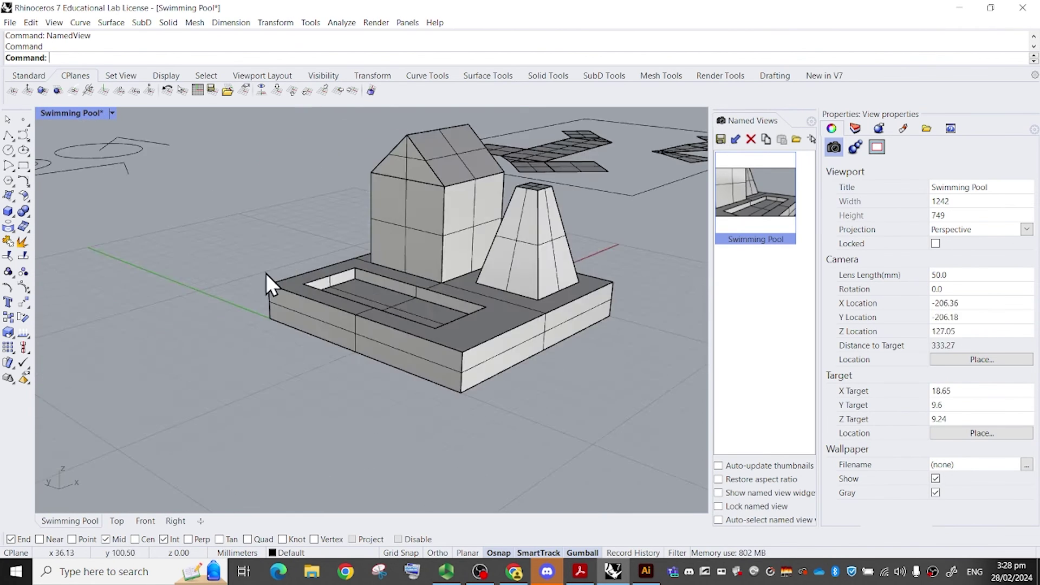
pyautogui.scroll(-10, 433, 277)
pyautogui.moveTo(445, 275); pyautogui.dragTo(428, 295, button='right')
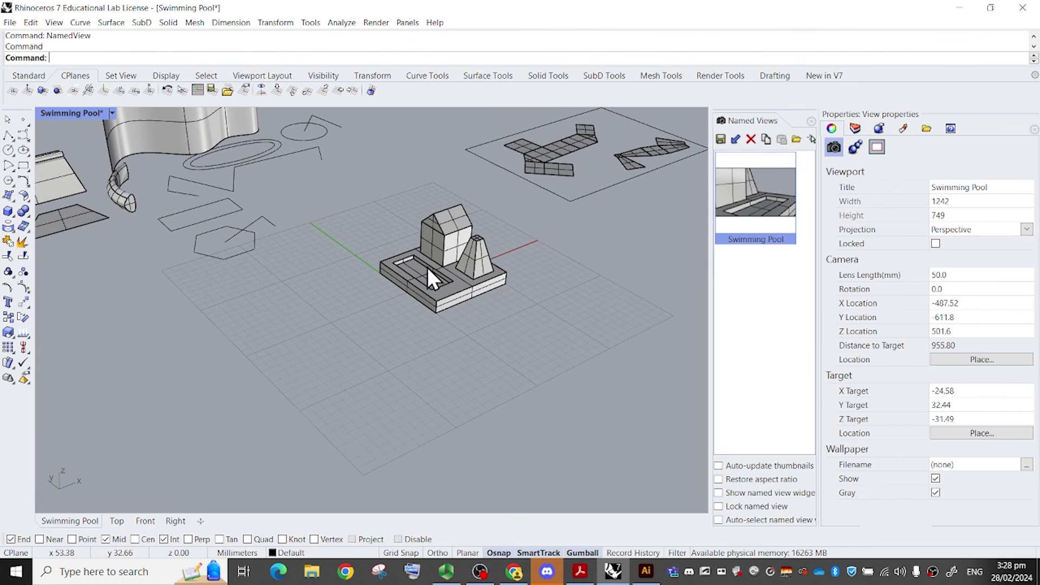
pyautogui.doubleClick(766, 197)
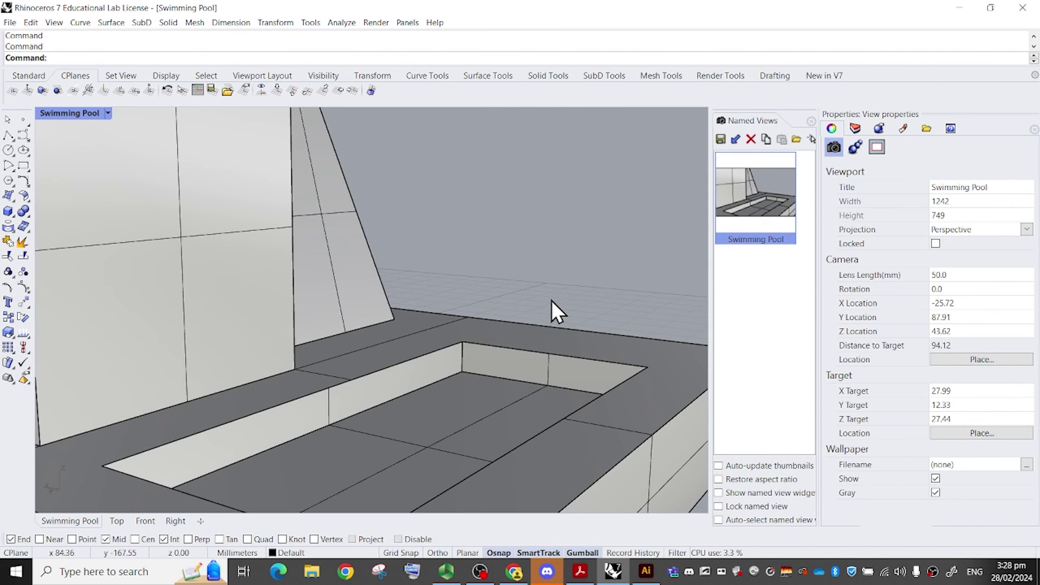
# Create a new horizontal clipping plane through the base block, starting at mid-height on its corner edge.
pyautogui.moveTo(550, 298); pyautogui.dragTo(522, 218, button='right')
pyautogui.scroll(-4, 477, 289)
pyautogui.scroll(-8, 512, 305)
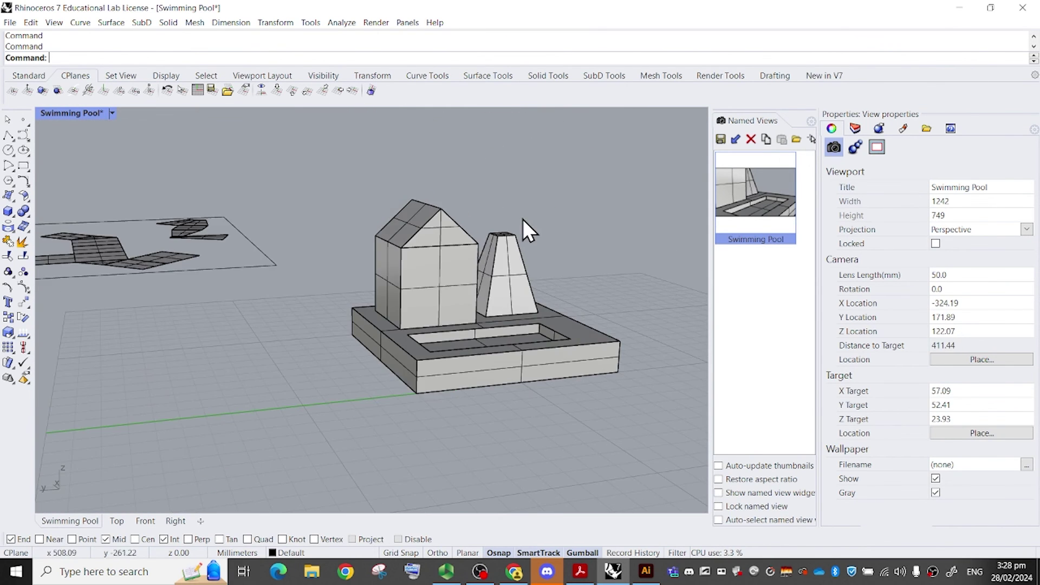
pyautogui.write('ClippingPlane')
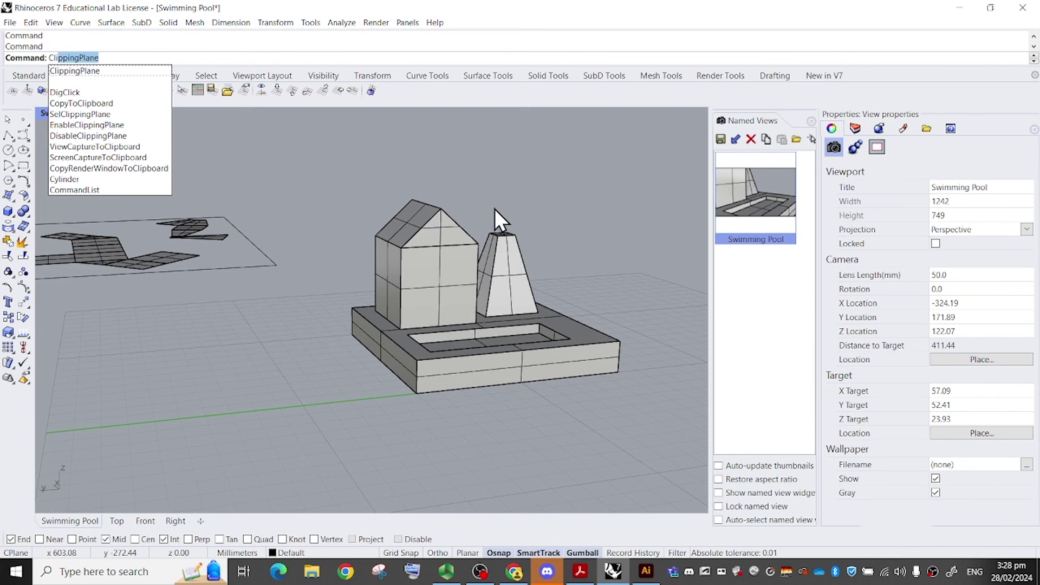
pyautogui.press('Return')
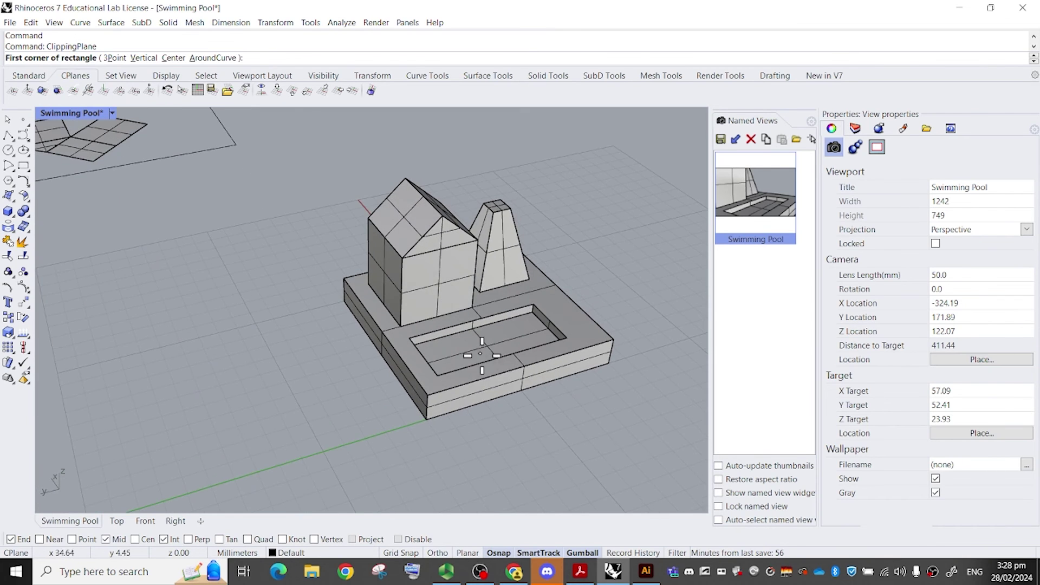
pyautogui.moveTo(445, 285); pyautogui.dragTo(480, 370, button='right')
pyautogui.click(427, 407)
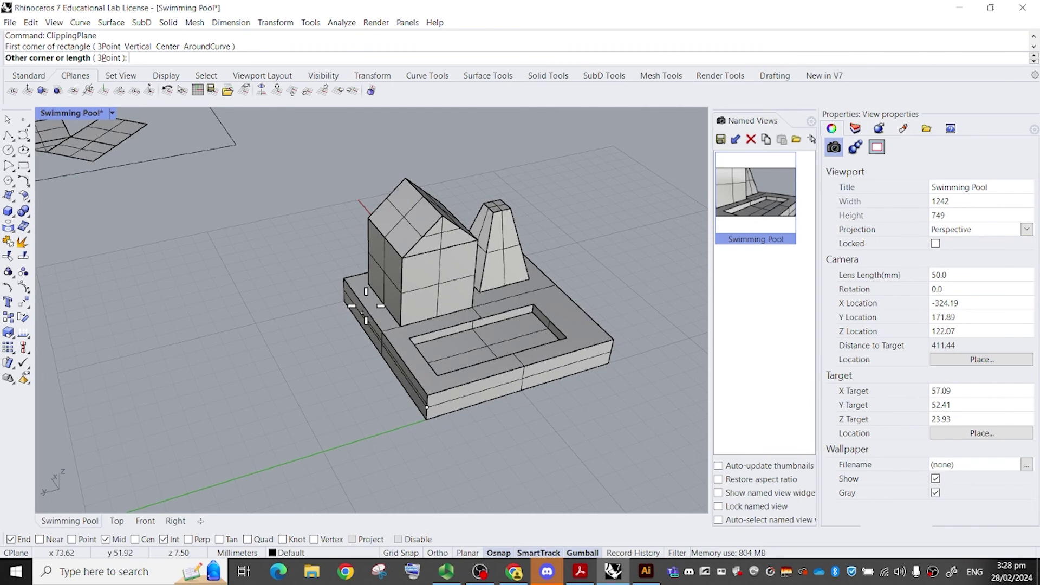
pyautogui.click(432, 275)
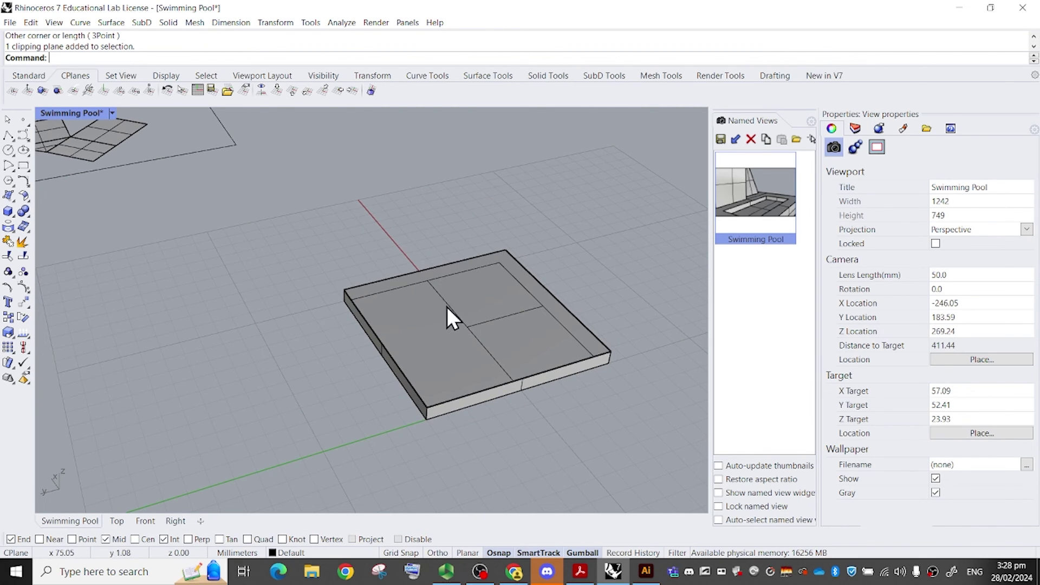
# Rotate the new clipping plane upright and slide it along the model to section the house and pool.
pyautogui.moveTo(469, 306); pyautogui.dragTo(520, 241)
pyautogui.click(515, 282)
pyautogui.click(555, 259)
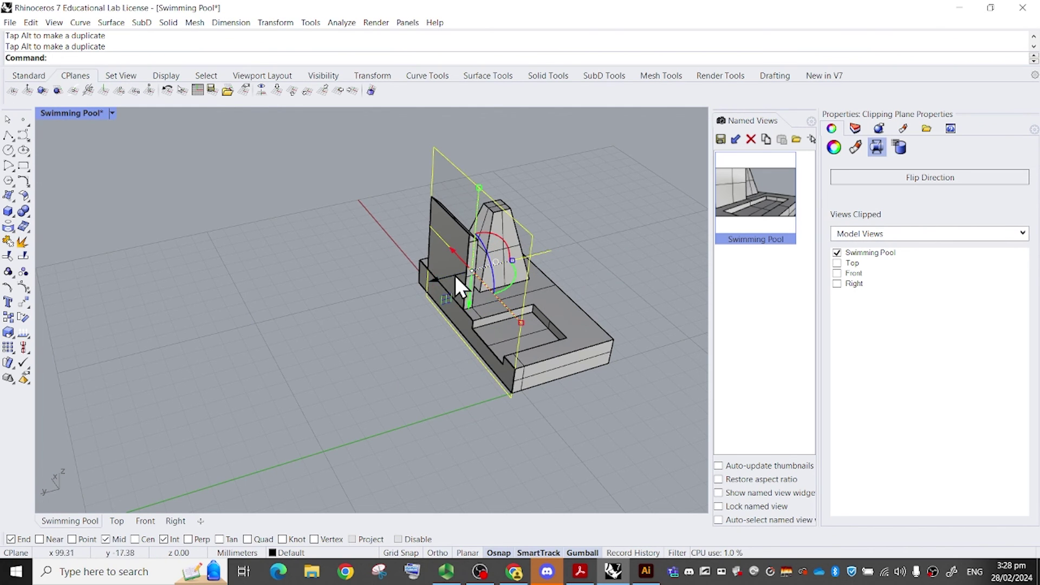
pyautogui.moveTo(454, 276); pyautogui.dragTo(417, 275)
pyautogui.moveTo(417, 275); pyautogui.dragTo(410, 291, button='right')
pyautogui.scroll(5, 411, 291)
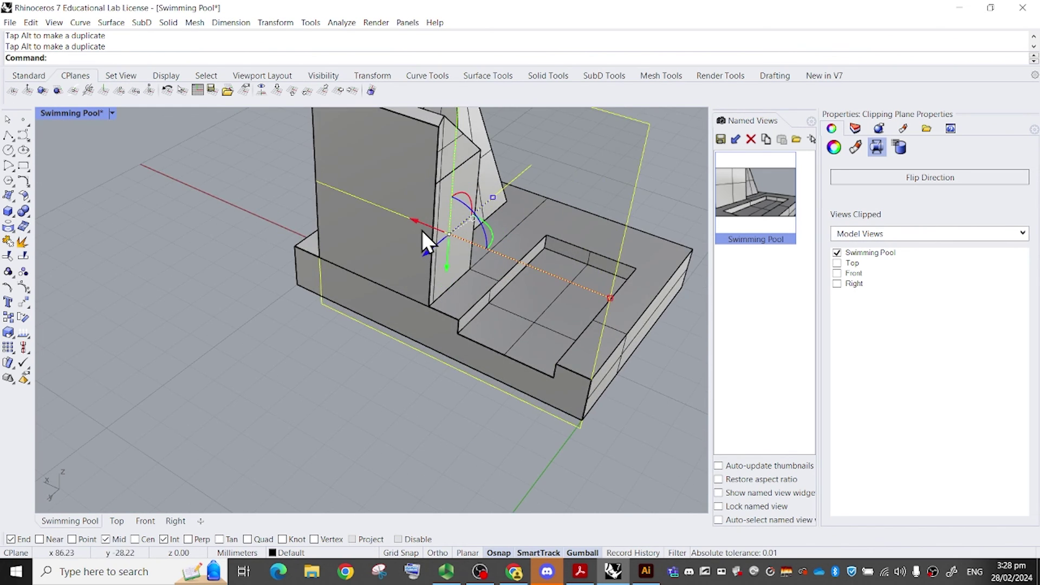
pyautogui.moveTo(421, 230); pyautogui.dragTo(529, 209, button='right')
# Restore the four-viewport layout and set the Right viewport to the Left view, centring the model in it.
pyautogui.doubleClick(73, 112)
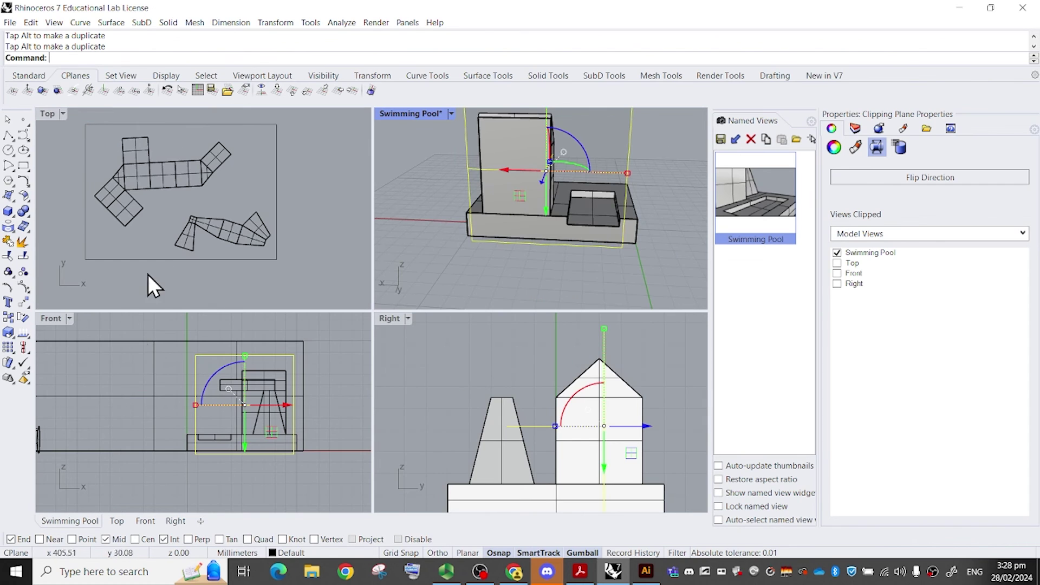
pyautogui.scroll(-3, 537, 350)
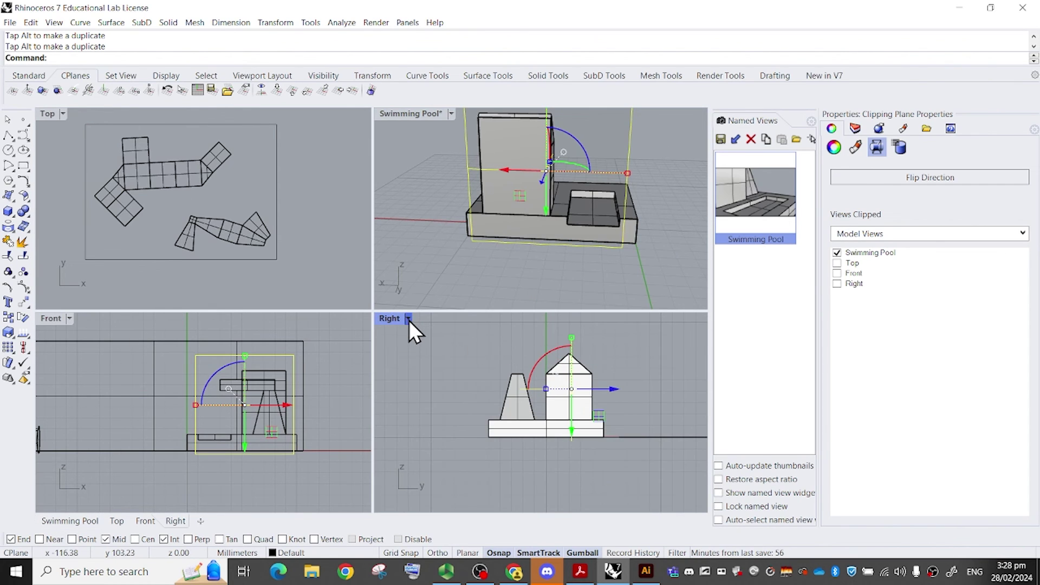
pyautogui.click(408, 319)
pyautogui.moveTo(493, 376)
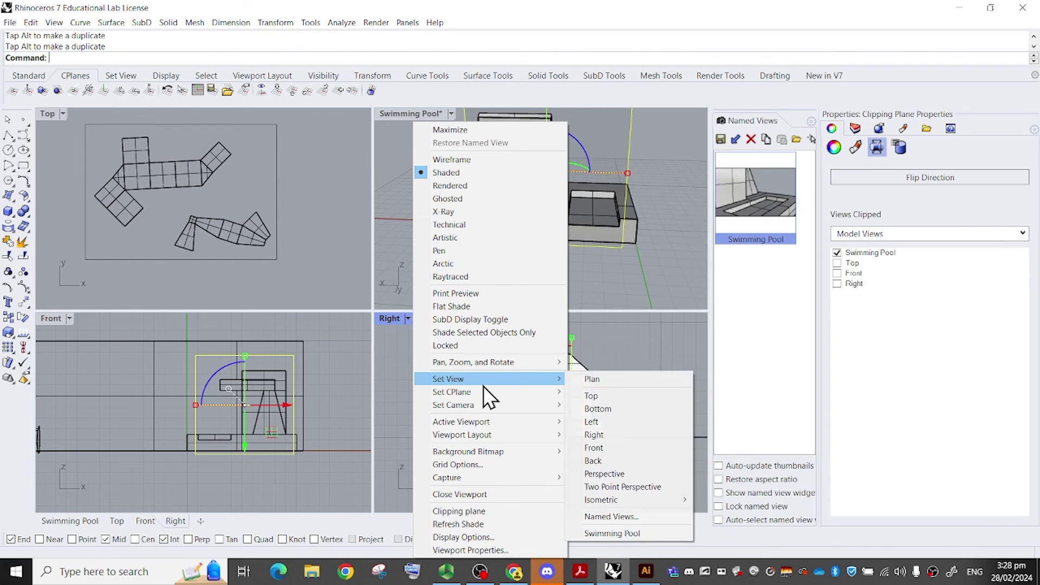
pyautogui.click(645, 421)
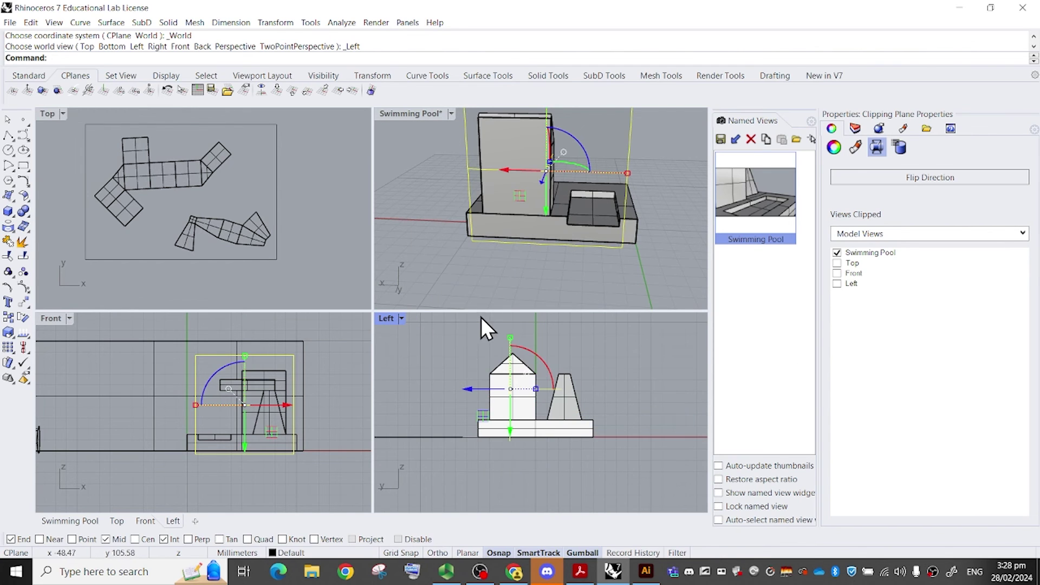
pyautogui.moveTo(504, 287); pyautogui.dragTo(514, 299, button='right')
pyautogui.moveTo(518, 385); pyautogui.dragTo(556, 399, button='right')
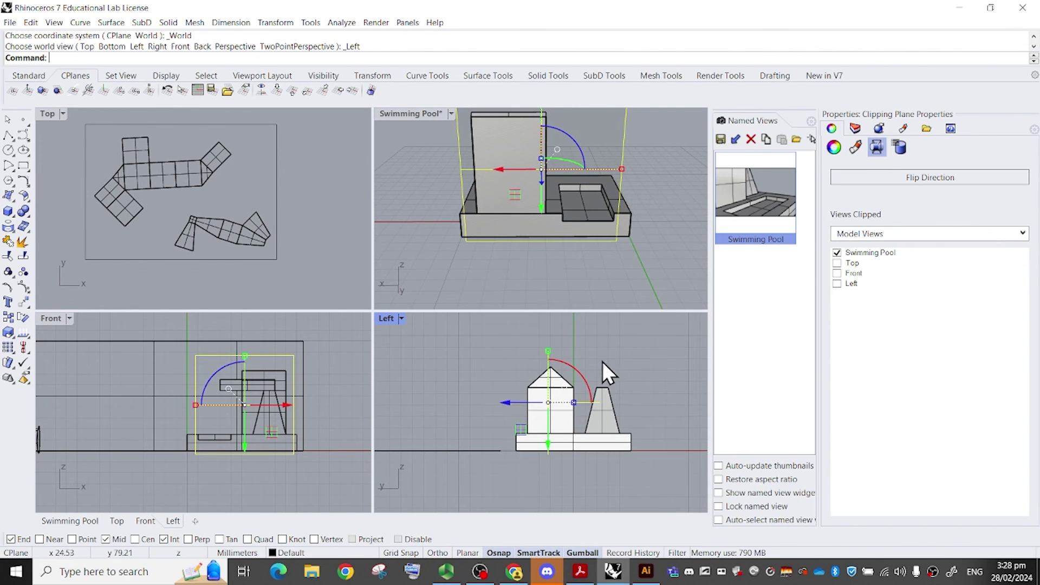
# Enable the upright clipping plane for the maximised Left view, and return to the four-viewport layout.
pyautogui.doubleClick(388, 321)
pyautogui.scroll(-2, 504, 244)
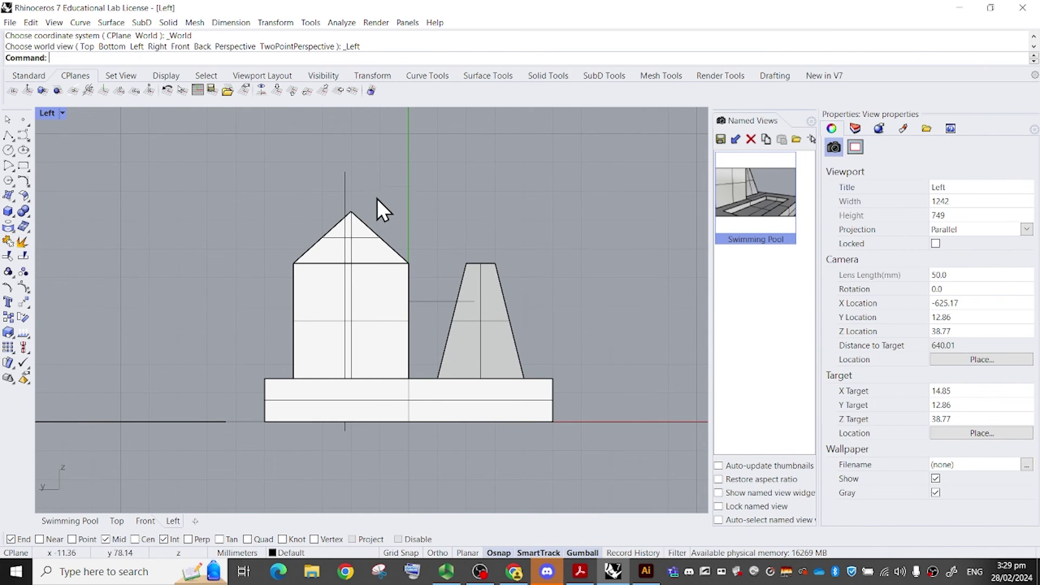
pyautogui.click(341, 174)
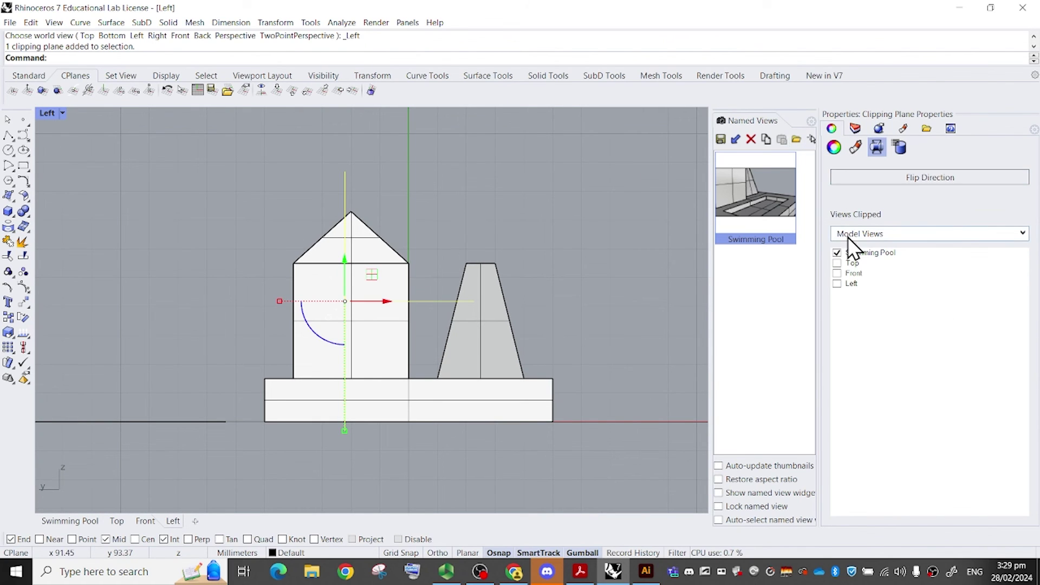
pyautogui.click(837, 283)
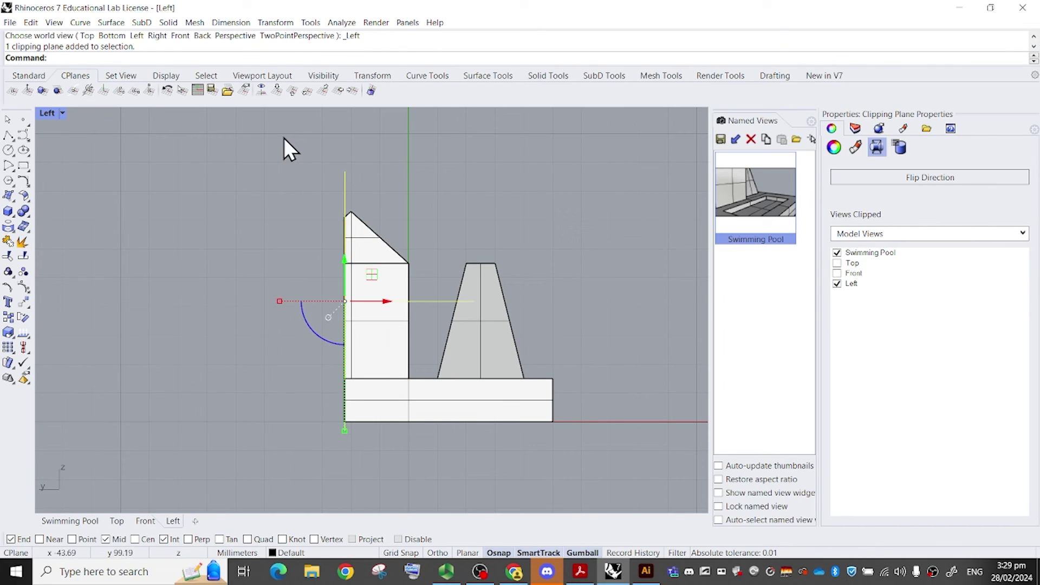
pyautogui.click(64, 111)
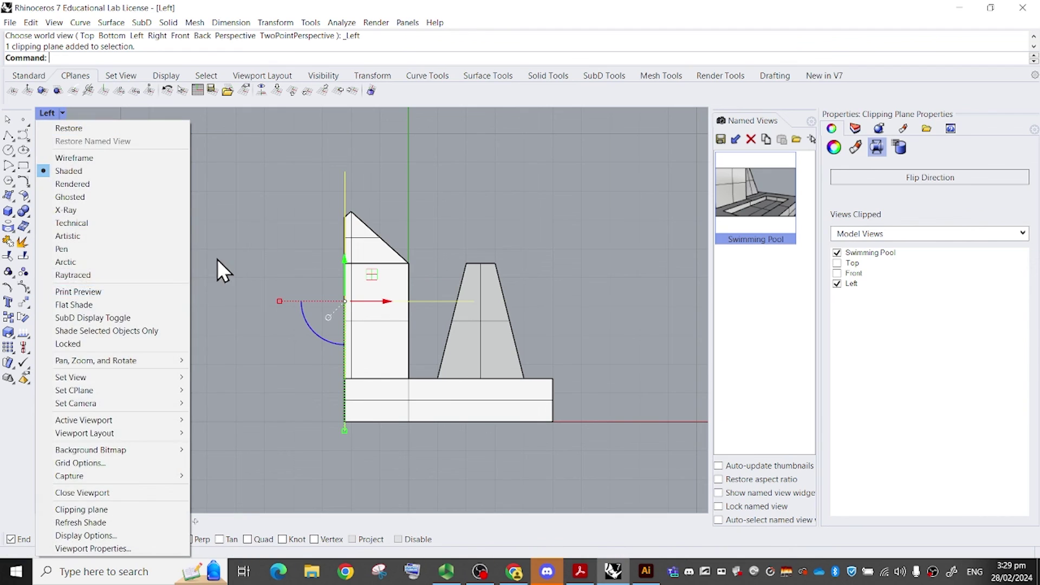
pyautogui.click(217, 259)
pyautogui.doubleClick(44, 116)
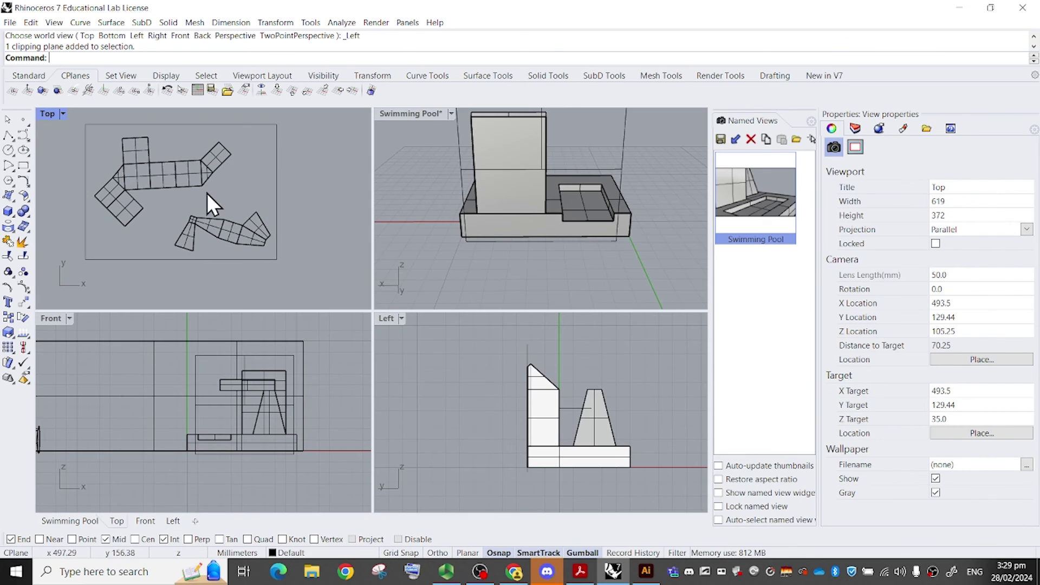
# Set the Front viewport to Shaded display and select the whole house-and-pool model with its clipping plane.
pyautogui.click(70, 324)
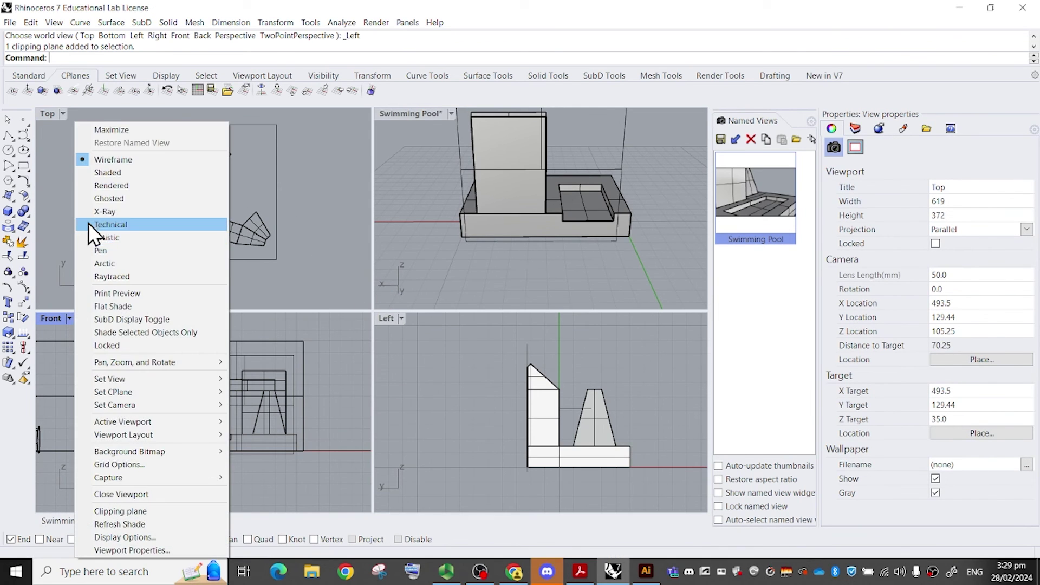
pyautogui.click(97, 171)
pyautogui.moveTo(529, 192); pyautogui.dragTo(564, 227, button='right')
pyautogui.scroll(-12, 569, 213)
pyautogui.moveTo(528, 179); pyautogui.dragTo(590, 239)
pyautogui.moveTo(589, 236)
pyautogui.mouseDown(button='right')
pyautogui.moveTo(587, 221)
pyautogui.moveTo(584, 242)
pyautogui.moveTo(553, 236)
pyautogui.moveTo(528, 246)
pyautogui.moveTo(574, 243)
pyautogui.mouseUp(button='right')
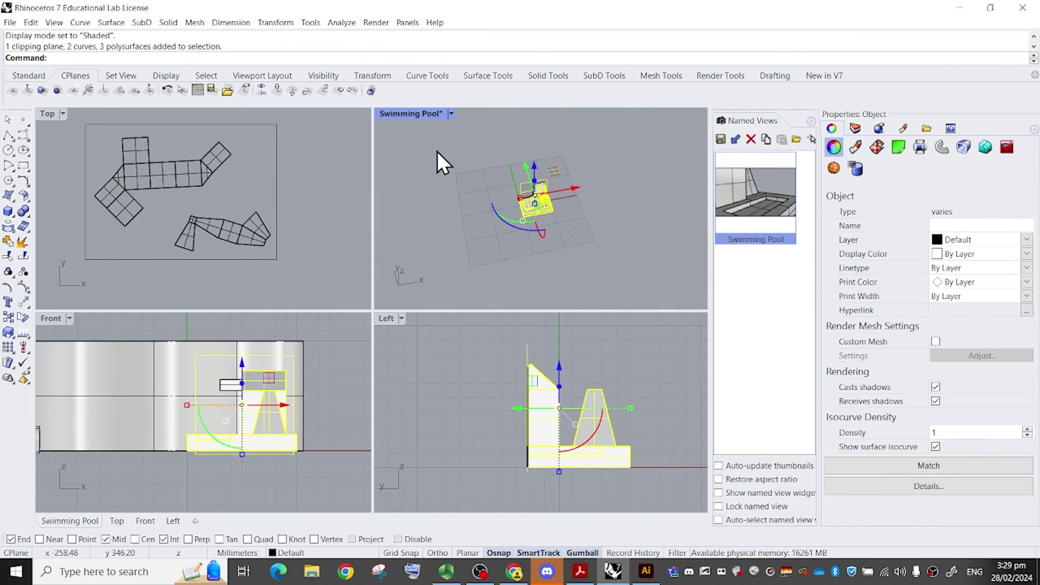
# Undo the last model changes and run the Show command to bring back any hidden objects.
pyautogui.click(495, 184)
pyautogui.scroll(5, 495, 185)
pyautogui.moveTo(495, 185); pyautogui.dragTo(604, 131, button='right')
pyautogui.scroll(3, 552, 170)
pyautogui.scroll(-5, 534, 138)
pyautogui.scroll(-7, 606, 165)
pyautogui.scroll(6, 591, 181)
pyautogui.hotkey('ctrl', 'z')
pyautogui.write('show')
pyautogui.press('Return')
pyautogui.press('Escape')
pyautogui.scroll(-5, 571, 167)
pyautogui.click(592, 138)
pyautogui.press('Escape')
# Flip the direction of the clipping plane cutting the house in the Swimming Pool view.
pyautogui.scroll(8, 593, 140)
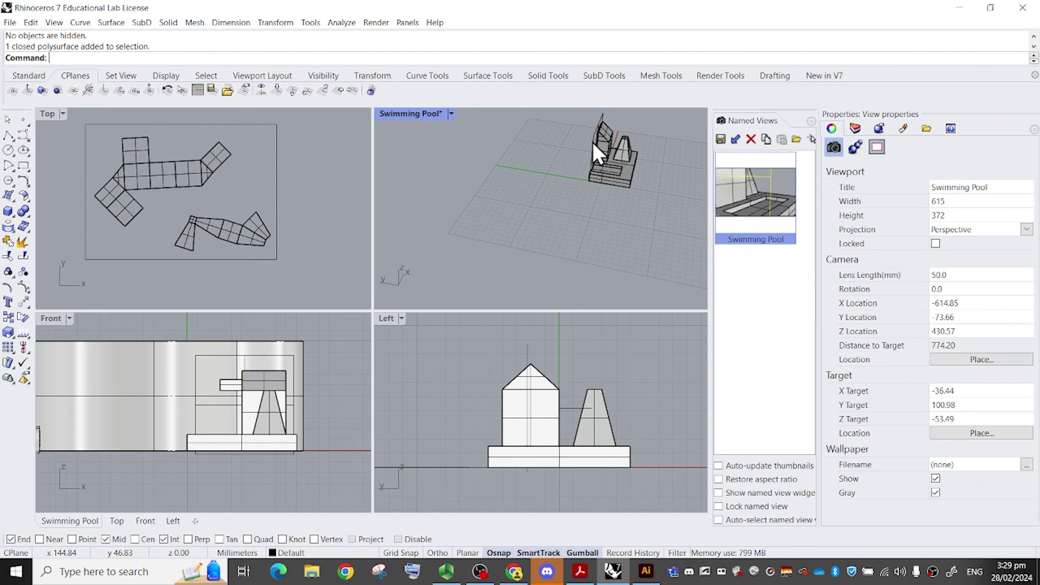
pyautogui.click(592, 143)
pyautogui.scroll(4, 585, 147)
pyautogui.click(916, 179)
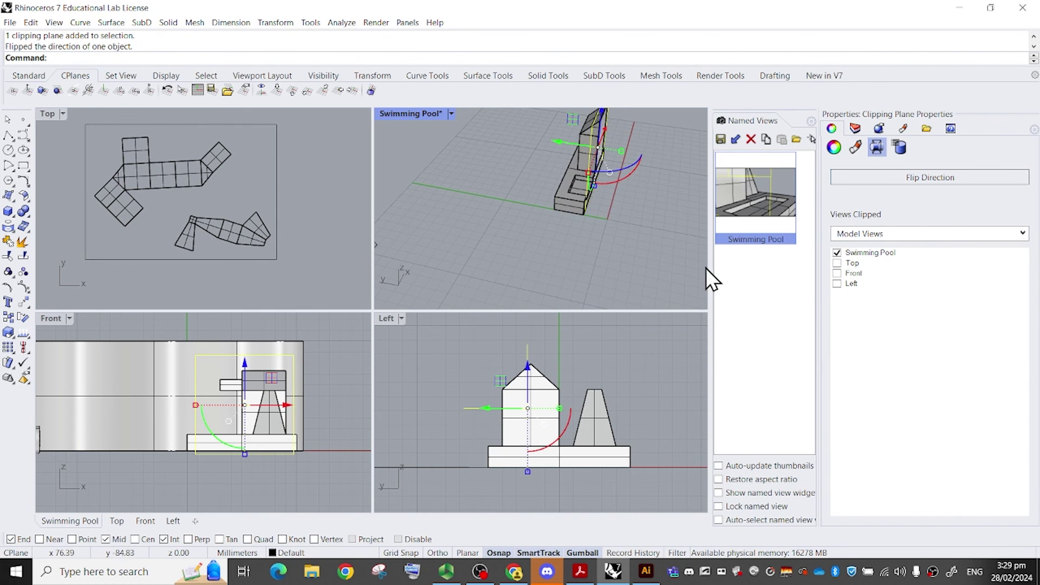
# Set the Left viewport to the Front view, check which objects overlap the model there, and clear the selection.
pyautogui.click(409, 319)
pyautogui.click(401, 318)
pyautogui.moveTo(471, 379)
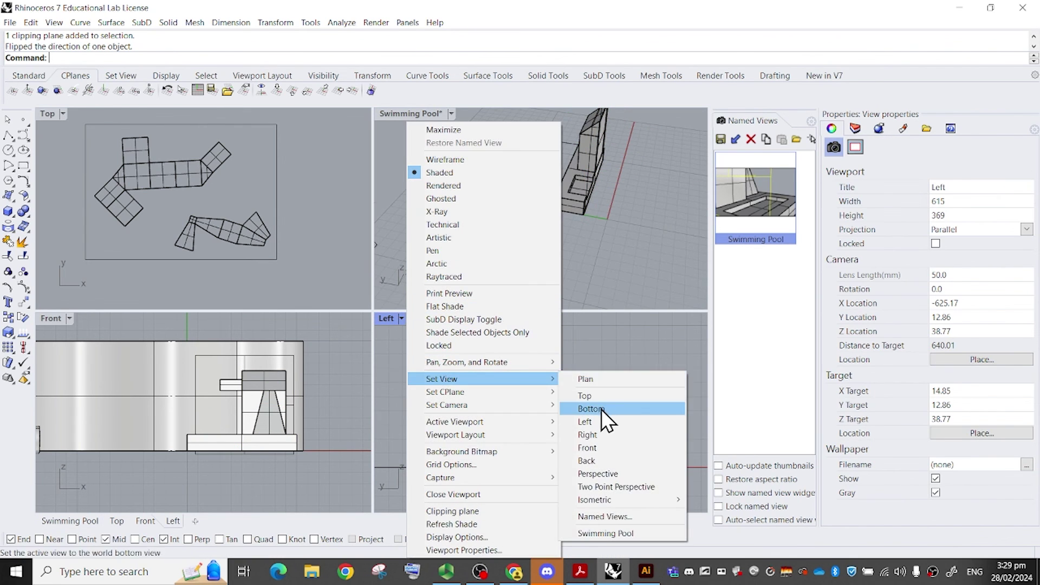
pyautogui.click(609, 448)
pyautogui.click(424, 360)
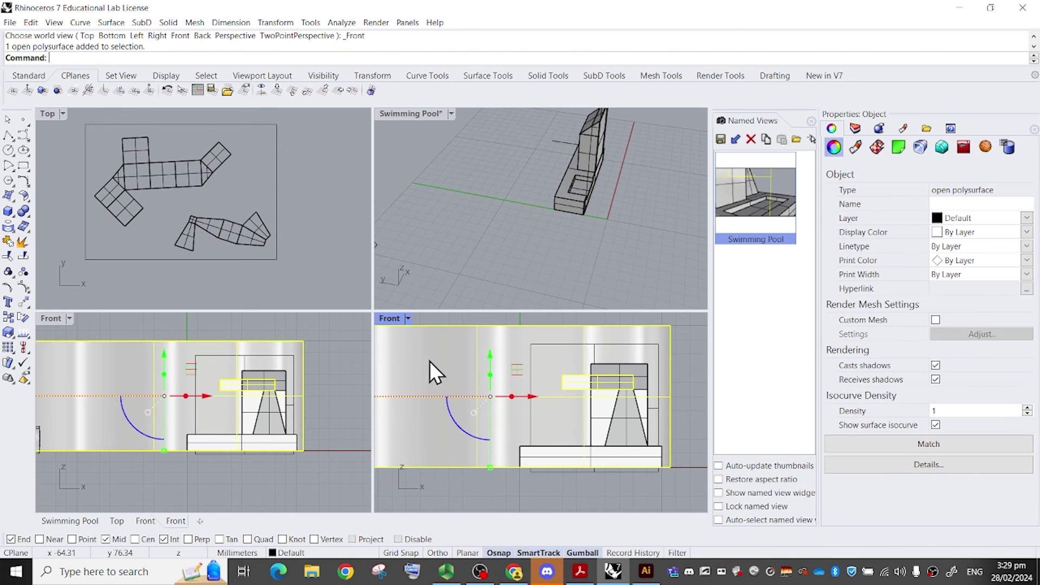
pyautogui.scroll(-1, 550, 357)
pyautogui.moveTo(637, 396); pyautogui.dragTo(606, 394, button='right')
pyautogui.keyDown('shift'); pyautogui.click(578, 403); pyautogui.keyUp('shift')
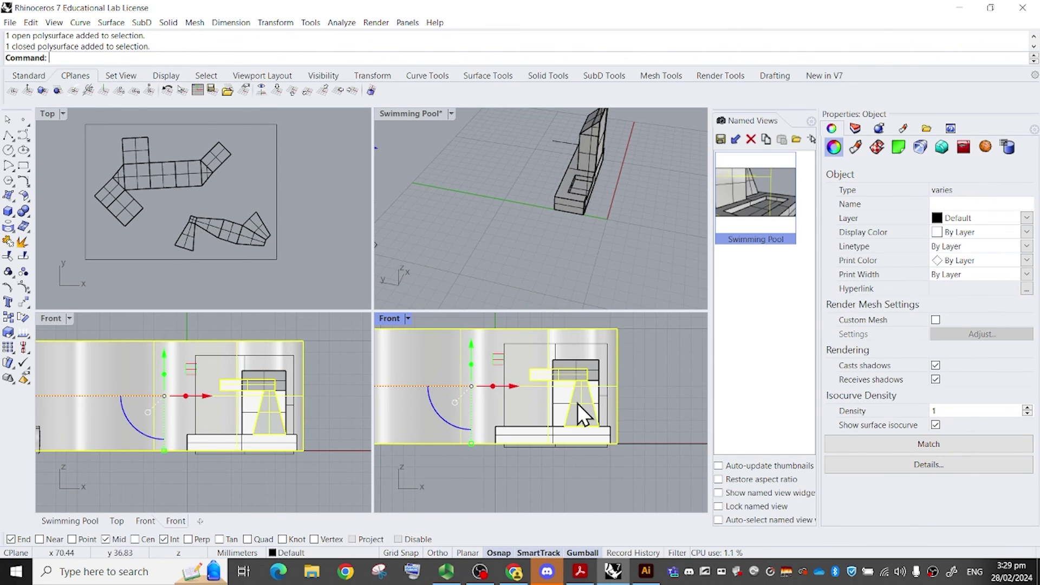
pyautogui.keyDown('shift'); pyautogui.click(578, 371); pyautogui.keyUp('shift')
pyautogui.press('Escape')
pyautogui.scroll(-3, 596, 205)
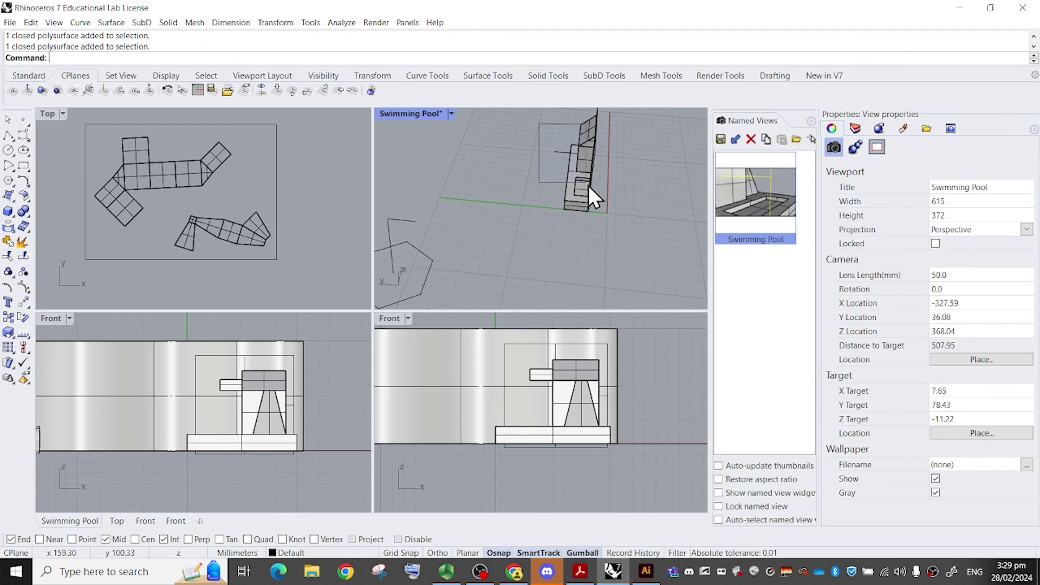
# Turn off clipping for the Swimming Pool view and move the house model with its clipping plane well away from the other geometry.
pyautogui.click(588, 185)
pyautogui.scroll(-6, 587, 218)
pyautogui.moveTo(586, 217); pyautogui.dragTo(574, 233, button='right')
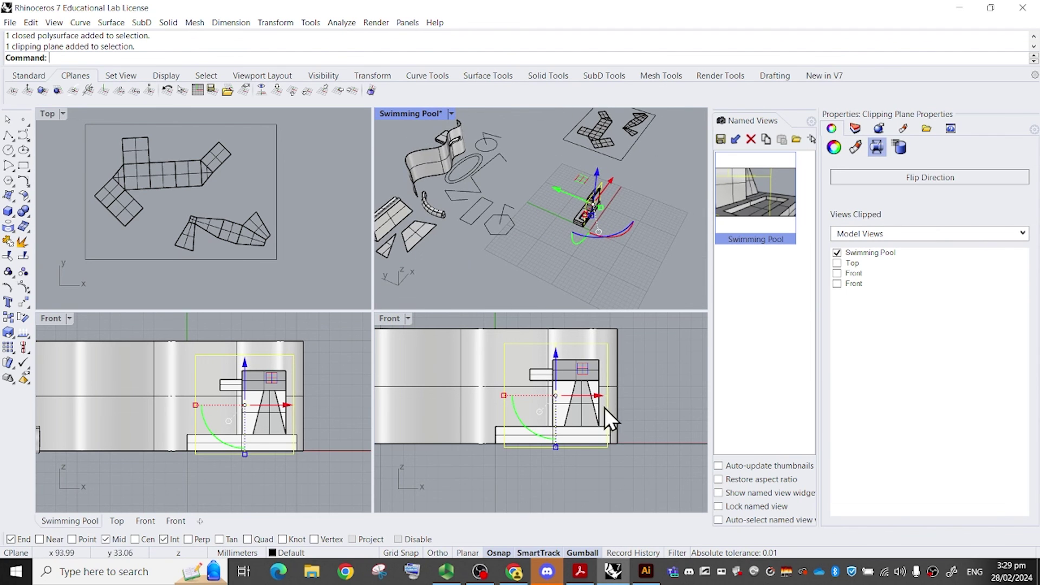
pyautogui.click(837, 253)
pyautogui.moveTo(564, 168); pyautogui.dragTo(622, 234)
pyautogui.moveTo(622, 234); pyautogui.dragTo(558, 226, button='right')
pyautogui.scroll(-6, 557, 227)
pyautogui.moveTo(593, 220); pyautogui.dragTo(483, 252)
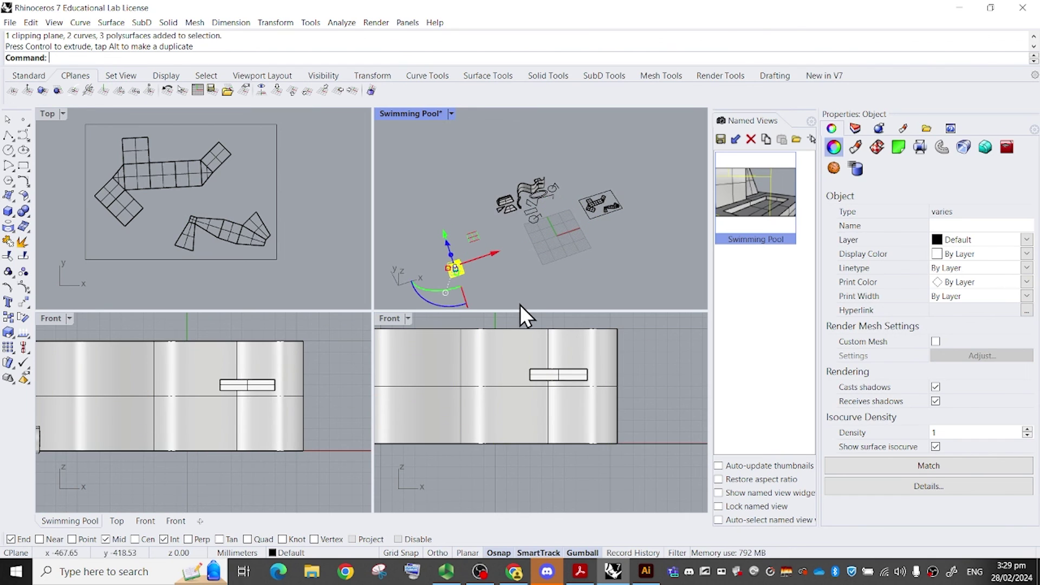
# Frame the moved model in the second Front viewport, maximise it, and enable and flip the clipping plane for the first-listed Front view.
pyautogui.scroll(-12, 504, 424)
pyautogui.moveTo(504, 425); pyautogui.dragTo(609, 389, button='right')
pyautogui.scroll(12, 503, 425)
pyautogui.click(477, 360)
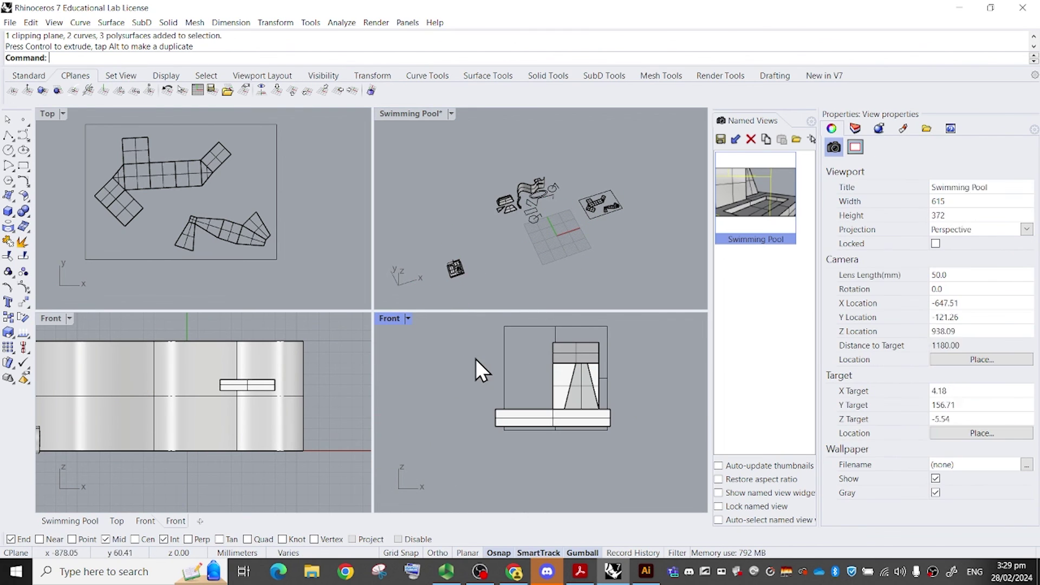
pyautogui.doubleClick(382, 318)
pyautogui.click(316, 191)
pyautogui.scroll(2, 509, 266)
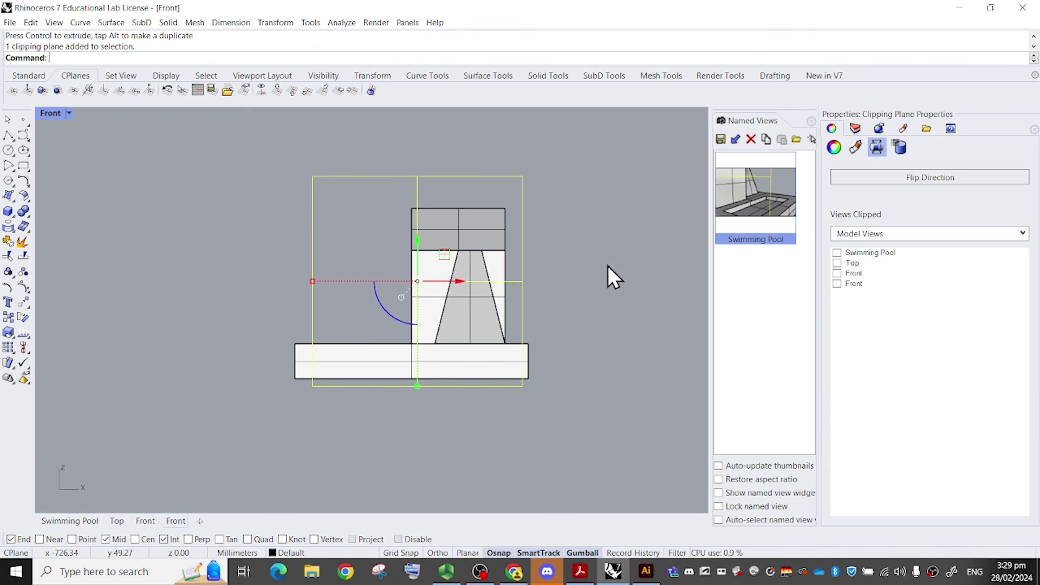
pyautogui.click(837, 273)
pyautogui.click(873, 178)
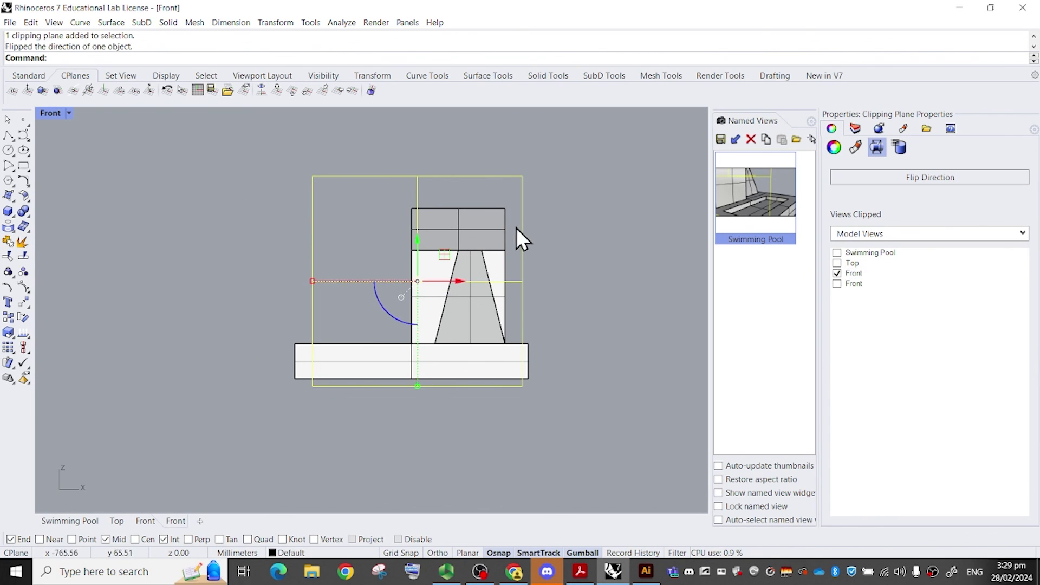
# Restore the four viewports, and flip and slide the clipping plane across the house and pool in the Swimming Pool view.
pyautogui.doubleClick(42, 117)
pyautogui.scroll(5, 469, 238)
pyautogui.keyDown('shift'); pyautogui.moveTo(477, 197); pyautogui.dragTo(576, 136, button='right'); pyautogui.keyUp('shift')
pyautogui.scroll(5, 587, 183)
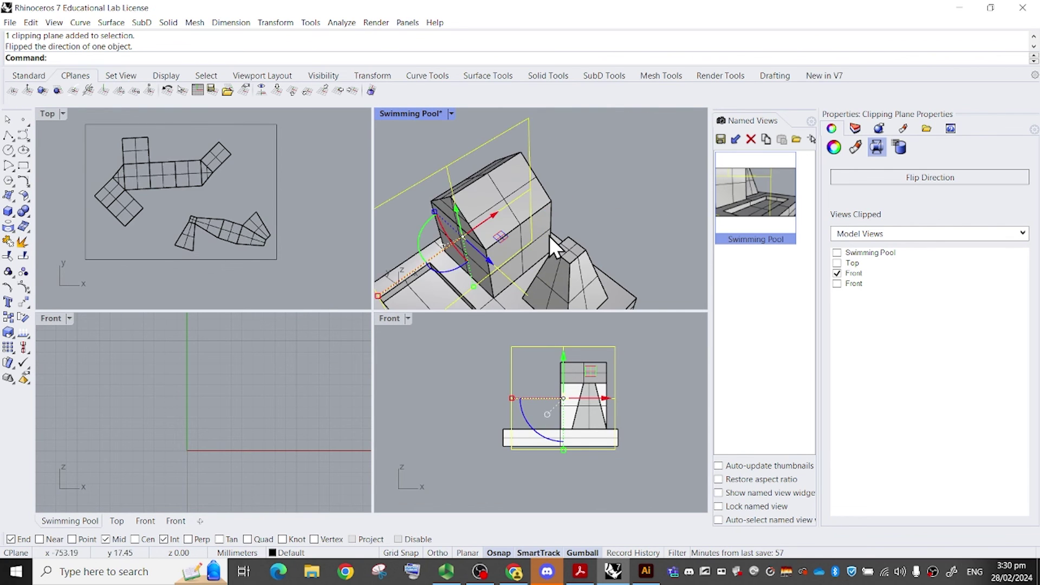
pyautogui.scroll(-1, 549, 236)
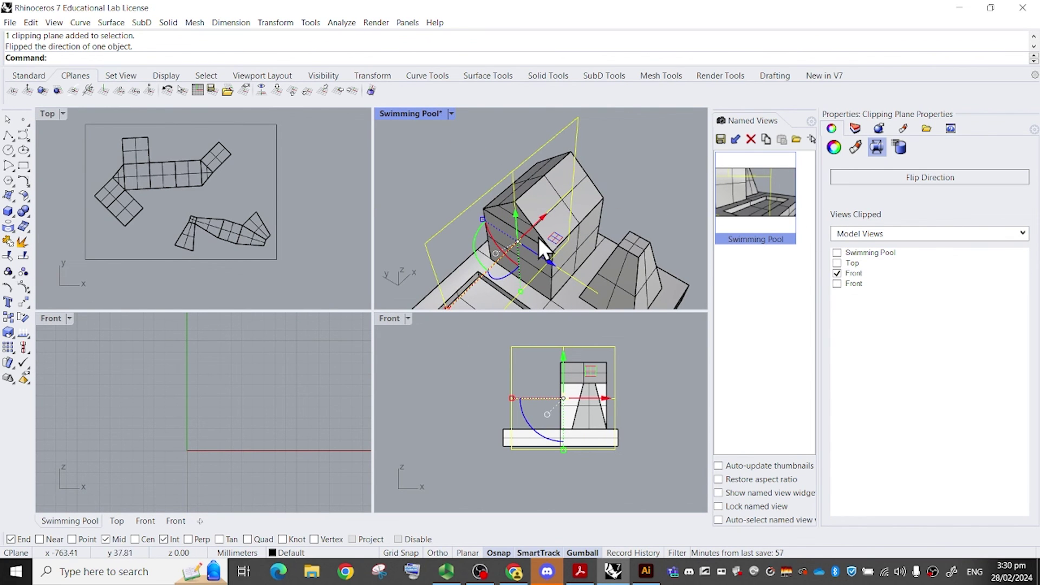
pyautogui.moveTo(545, 264); pyautogui.dragTo(560, 274)
pyautogui.moveTo(560, 271); pyautogui.dragTo(542, 252, button='right')
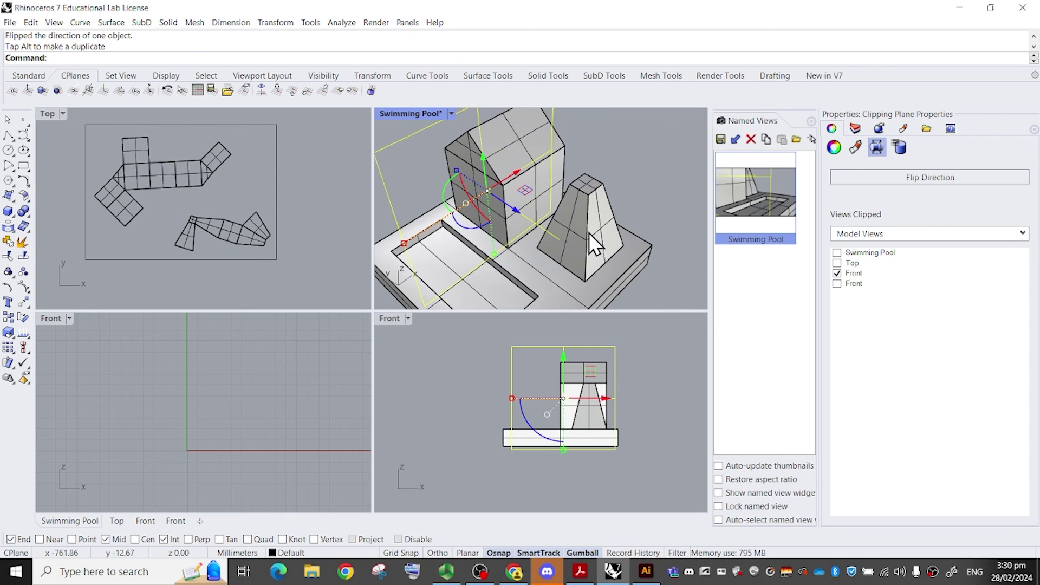
pyautogui.click(892, 173)
pyautogui.click(893, 177)
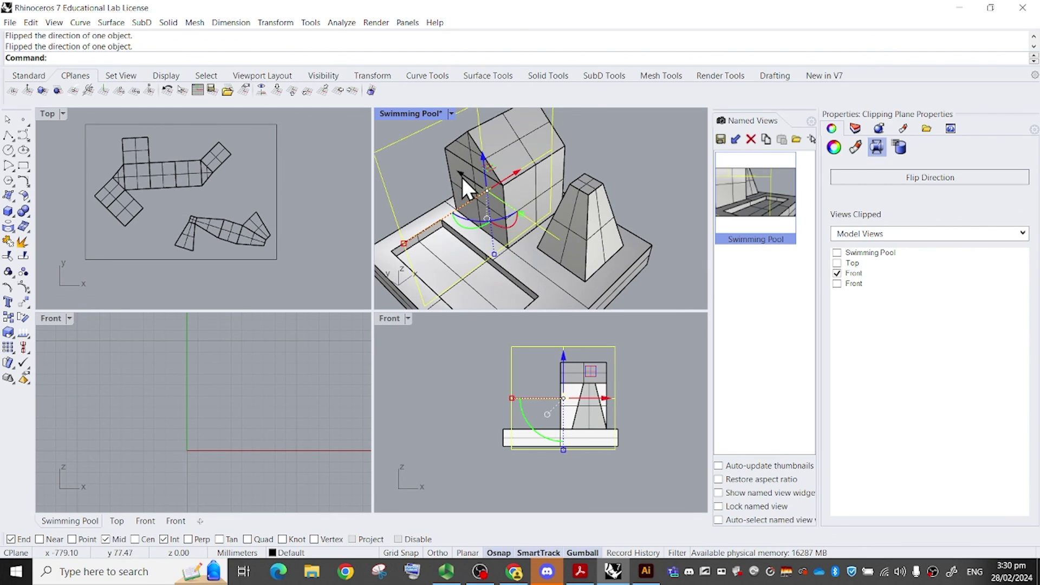
pyautogui.moveTo(459, 177); pyautogui.dragTo(528, 218)
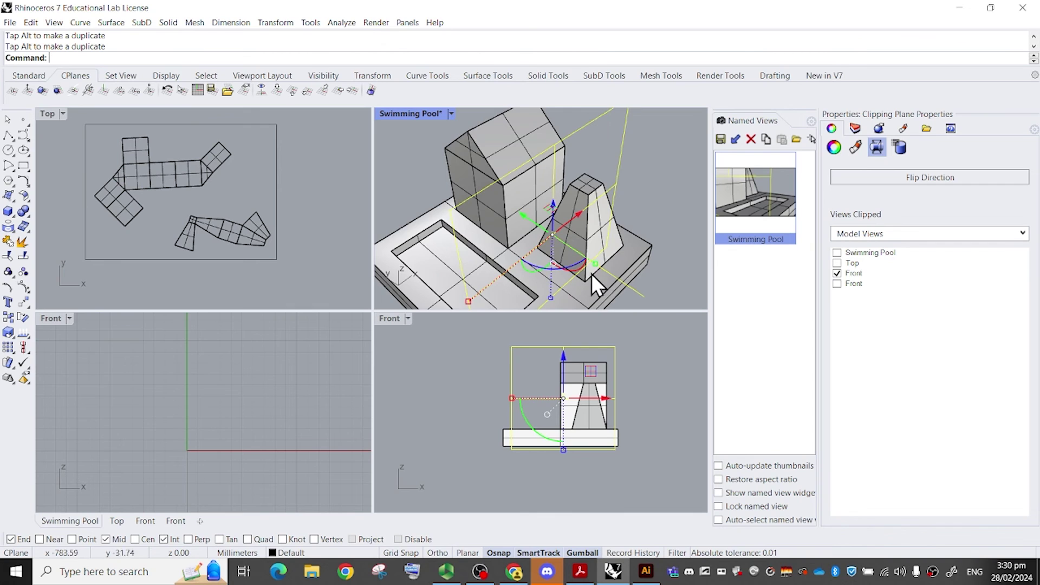
pyautogui.scroll(-5, 592, 275)
pyautogui.moveTo(596, 225); pyautogui.dragTo(460, 294, button='right')
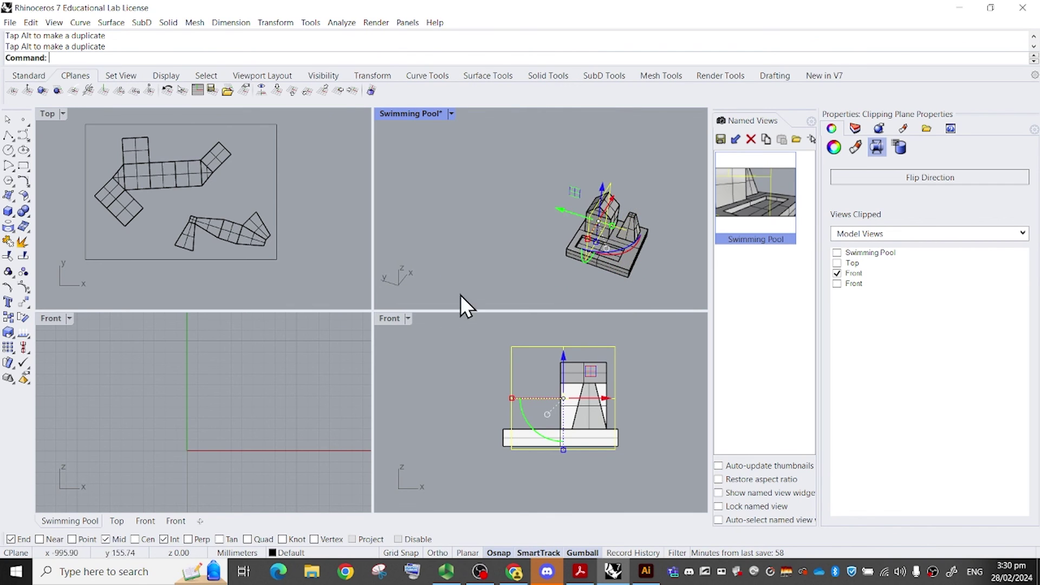
# Set the Front viewport containing the moved model to the Back view and maximise it.
pyautogui.click(407, 320)
pyautogui.moveTo(504, 380)
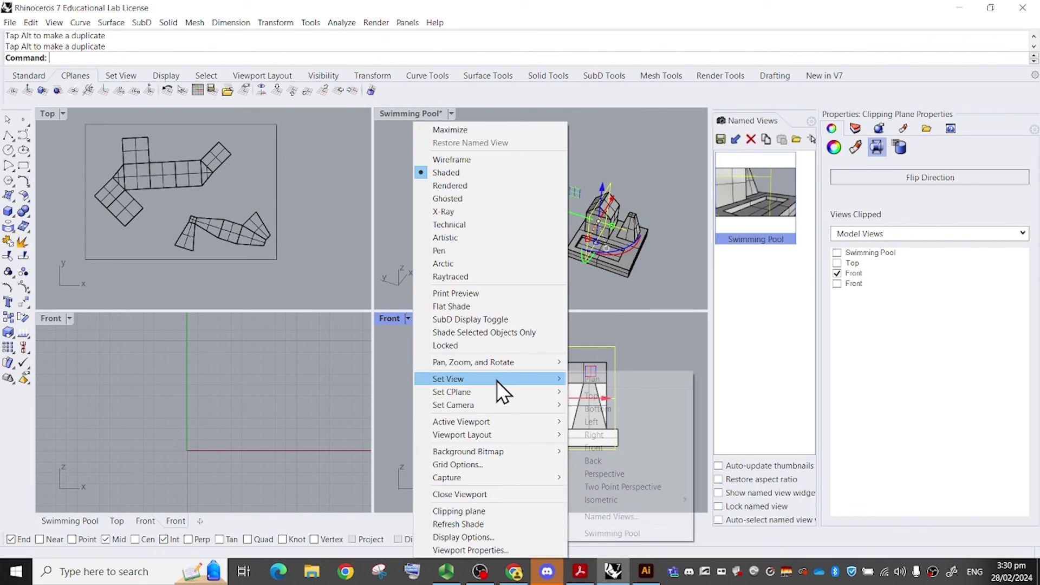
pyautogui.click(613, 461)
pyautogui.doubleClick(382, 319)
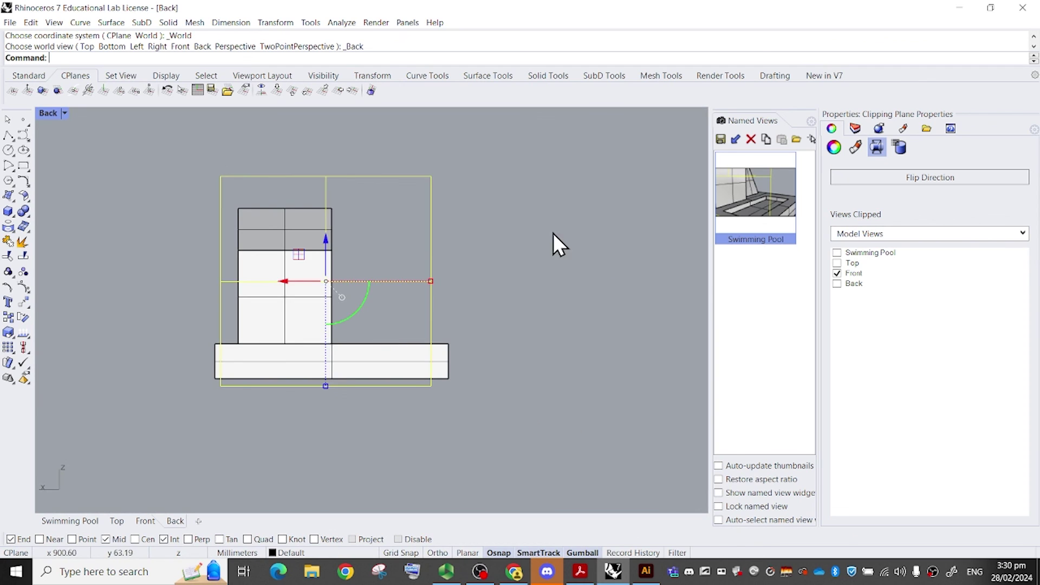
# Enable the clipping plane for the Back view and frame the resulting section through the house and pool.
pyautogui.moveTo(550, 260); pyautogui.dragTo(436, 216)
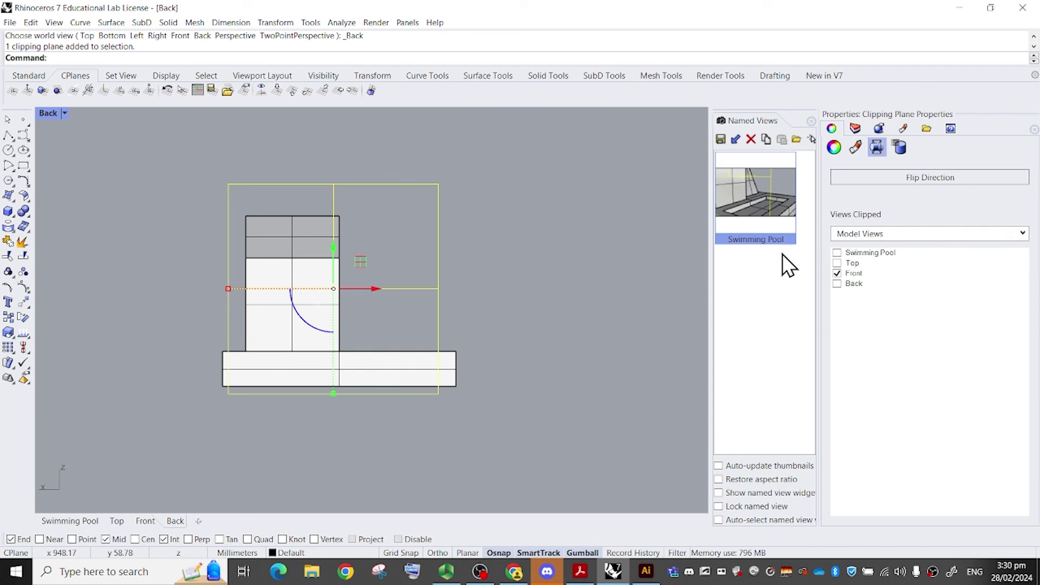
pyautogui.click(837, 284)
pyautogui.click(576, 292)
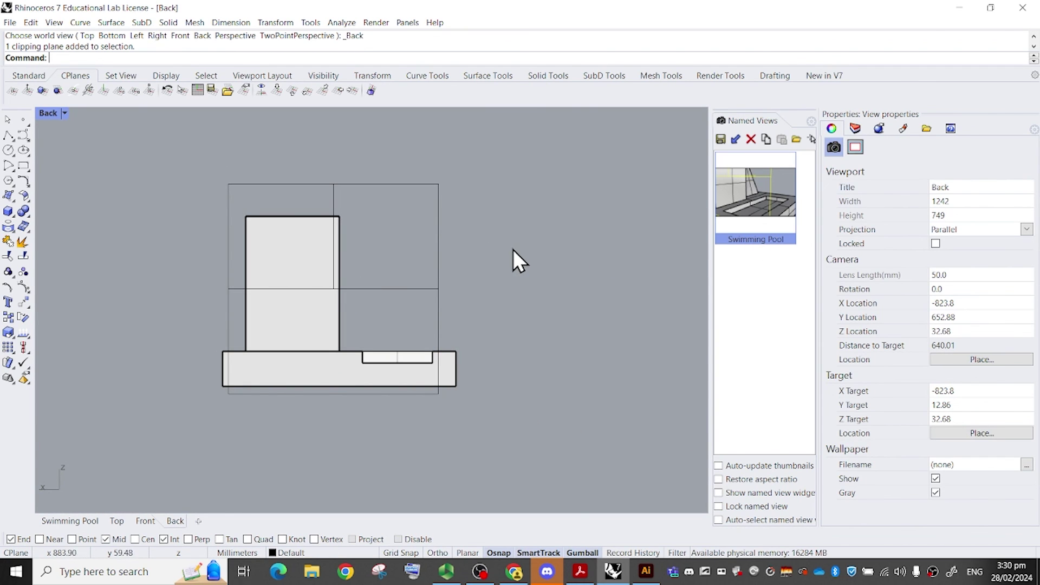
pyautogui.scroll(4, 513, 263)
pyautogui.moveTo(496, 294); pyautogui.dragTo(626, 283, button='right')
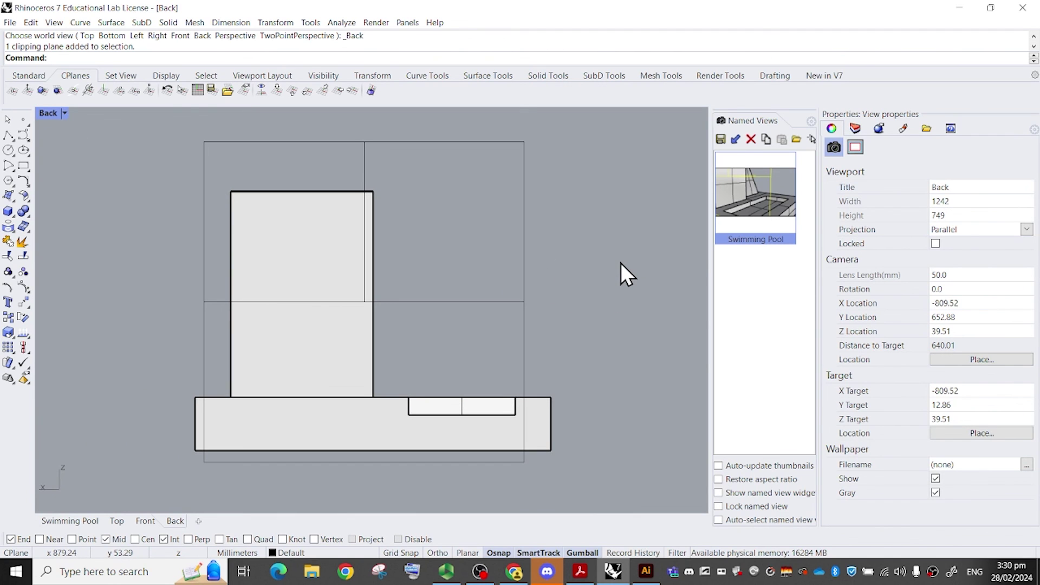
# Save the current sectioned viewport as a named view called Section 1.
pyautogui.click(721, 139)
pyautogui.write('Sec')
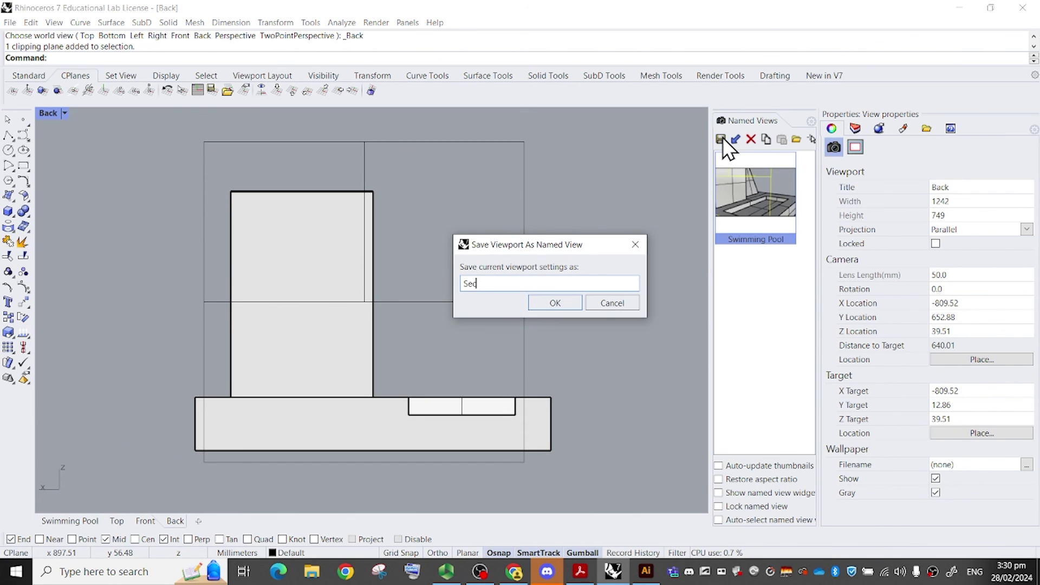
pyautogui.write('tion 1')
pyautogui.press('Return')
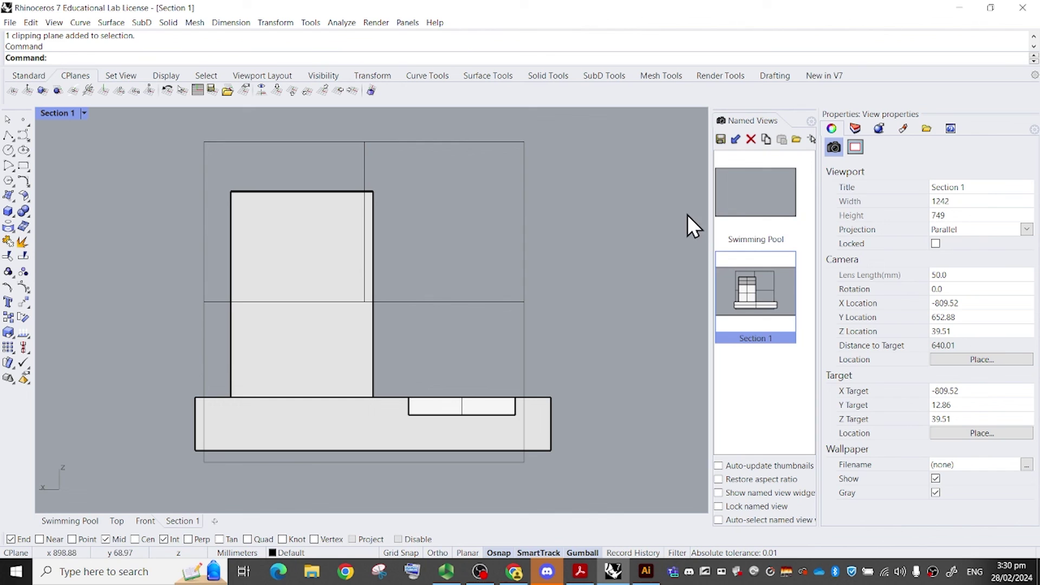
# Switch back and forth between the saved Swimming Pool and Section 1 named views.
pyautogui.doubleClick(758, 193)
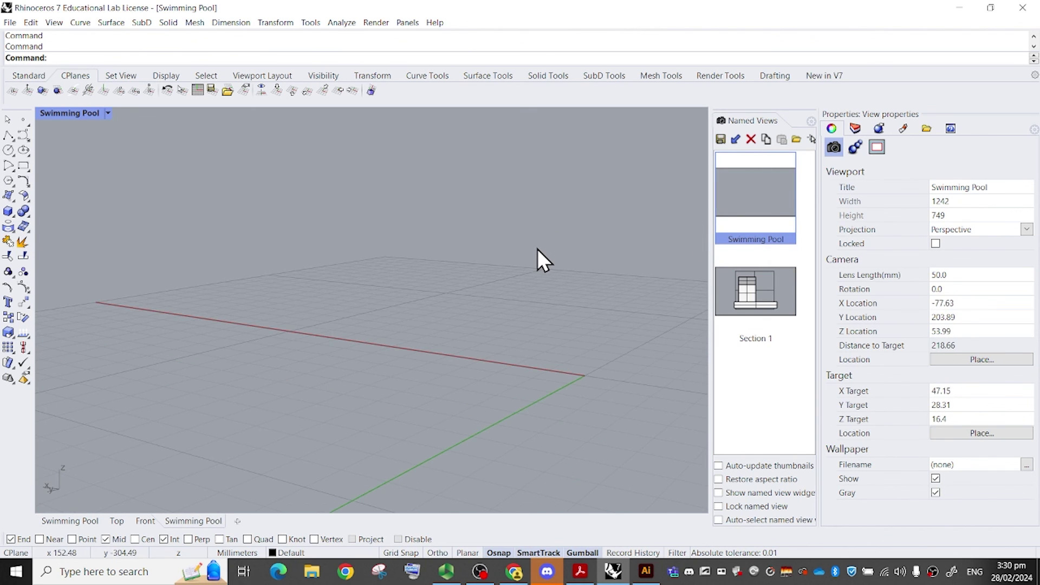
pyautogui.doubleClick(755, 288)
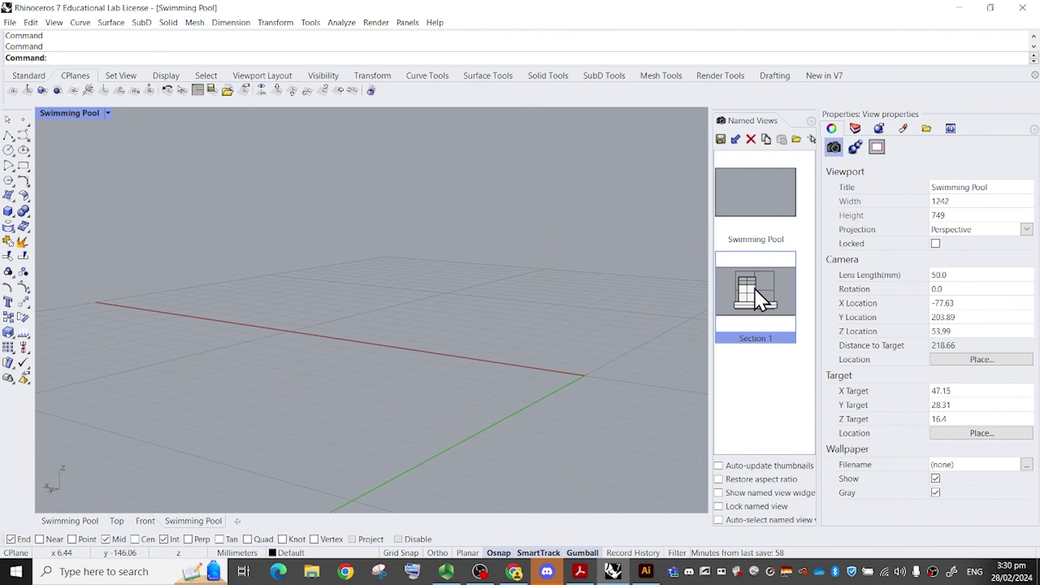
pyautogui.click(763, 210)
pyautogui.click(763, 209)
pyautogui.doubleClick(756, 290)
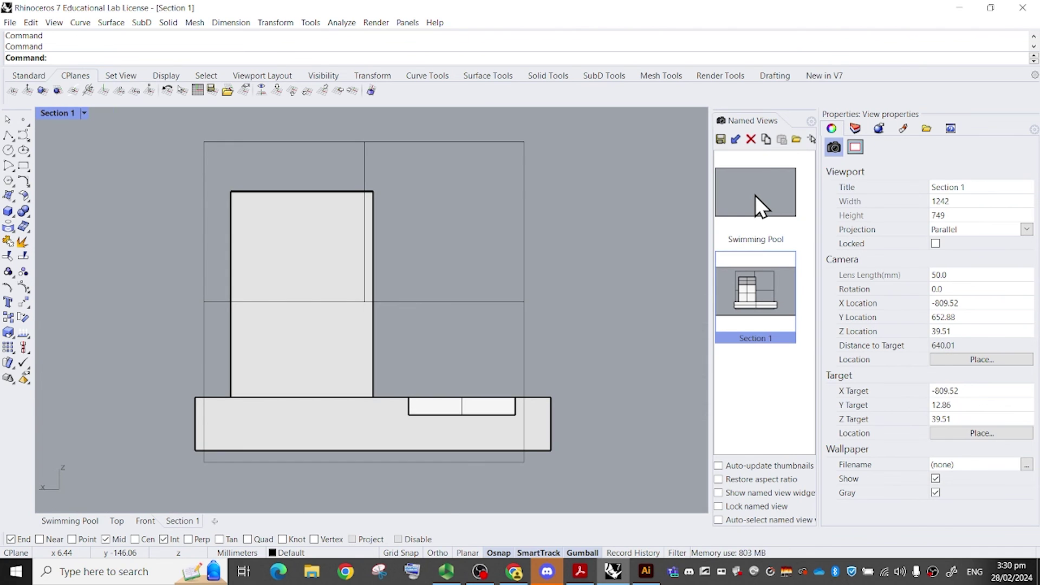
pyautogui.doubleClick(756, 195)
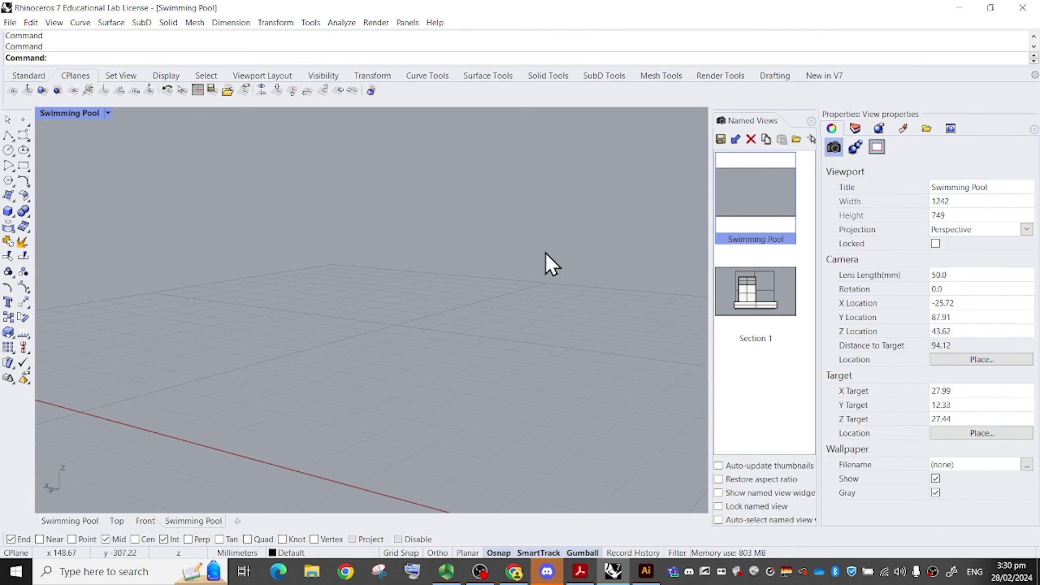
# Look over the house and pool model, the unrolled patterns and the surrounding curves in the perspective viewports.
pyautogui.keyDown('shift'); pyautogui.moveTo(475, 275); pyautogui.dragTo(423, 320, button='right'); pyautogui.keyUp('shift')
pyautogui.moveTo(384, 289); pyautogui.dragTo(395, 225, button='right')
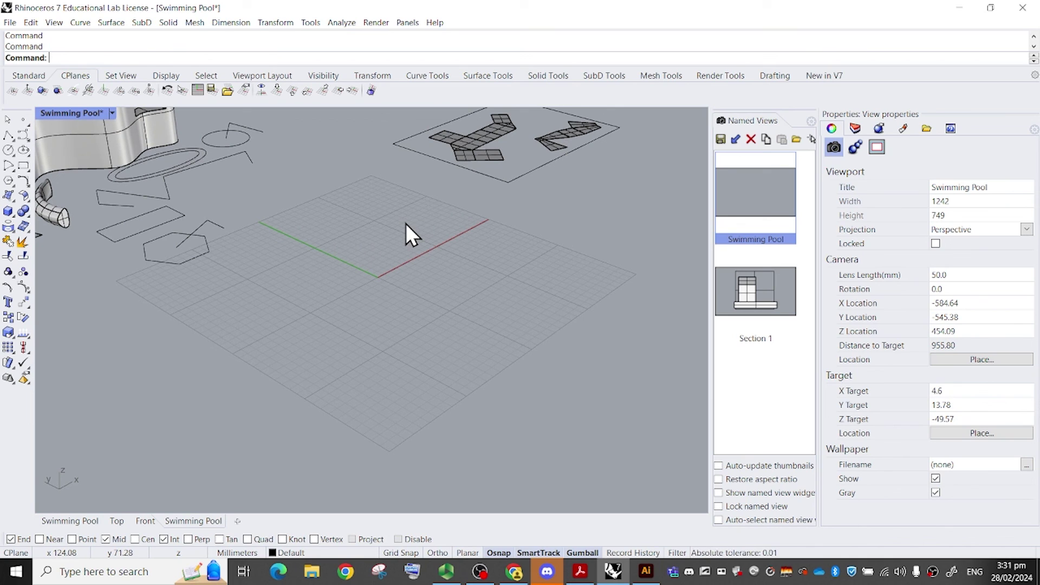
pyautogui.moveTo(407, 224); pyautogui.dragTo(400, 229, button='right')
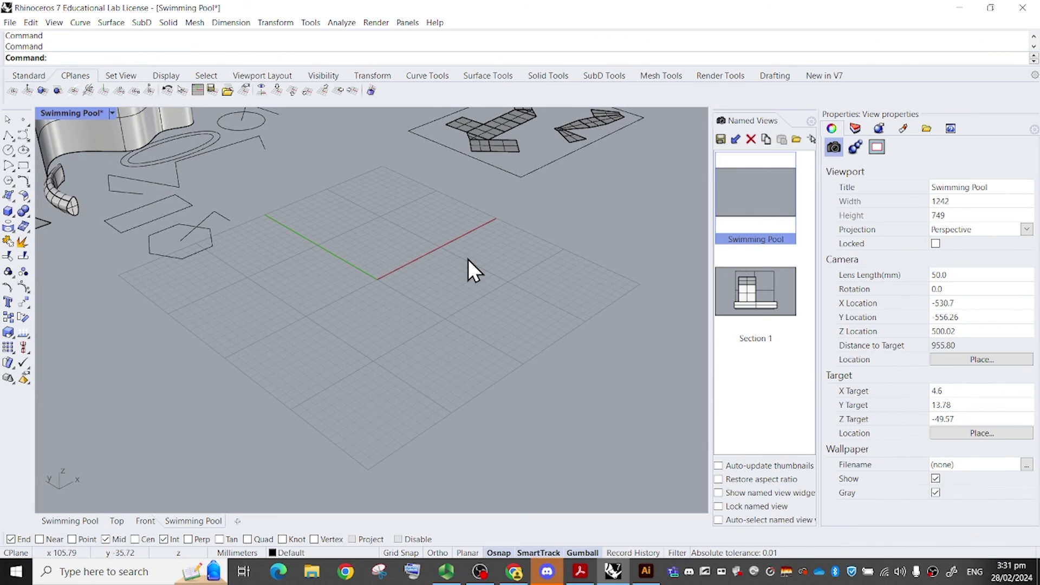
pyautogui.moveTo(467, 259); pyautogui.dragTo(437, 242, button='right')
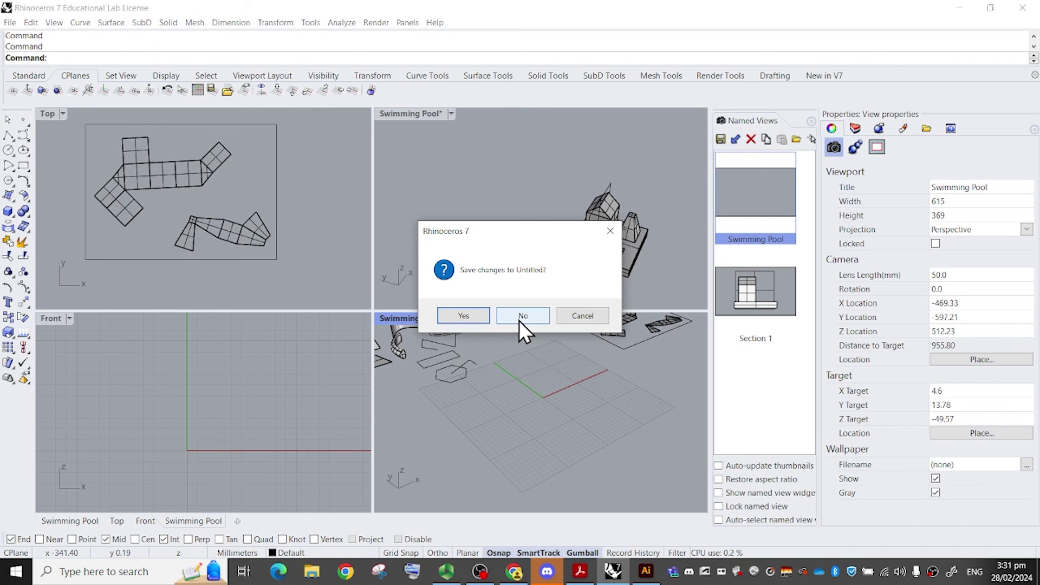
pyautogui.click(614, 233)
pyautogui.click(510, 216)
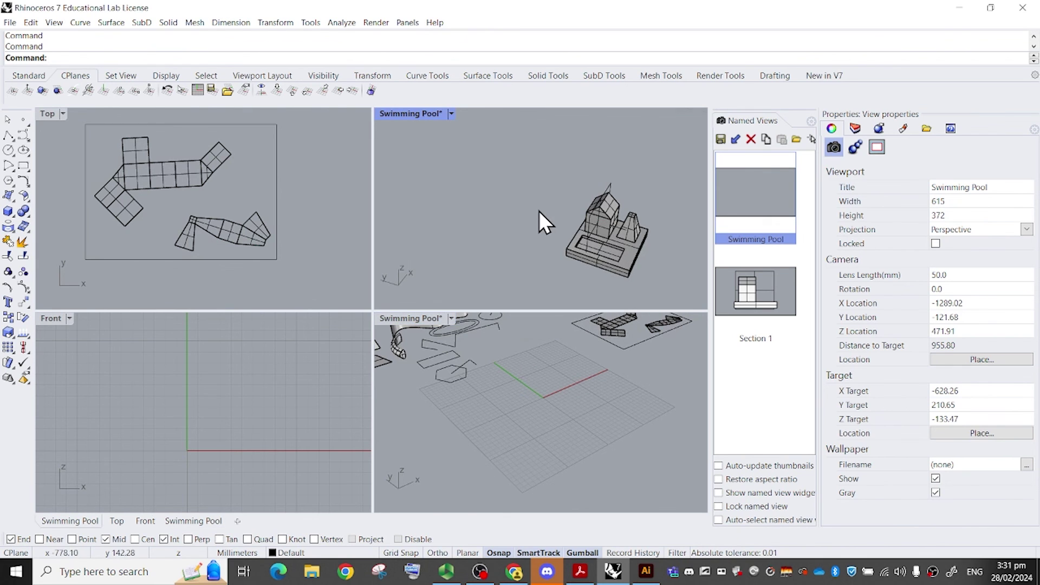
pyautogui.scroll(-2, 544, 210)
pyautogui.scroll(4, 533, 211)
pyautogui.scroll(-3, 523, 216)
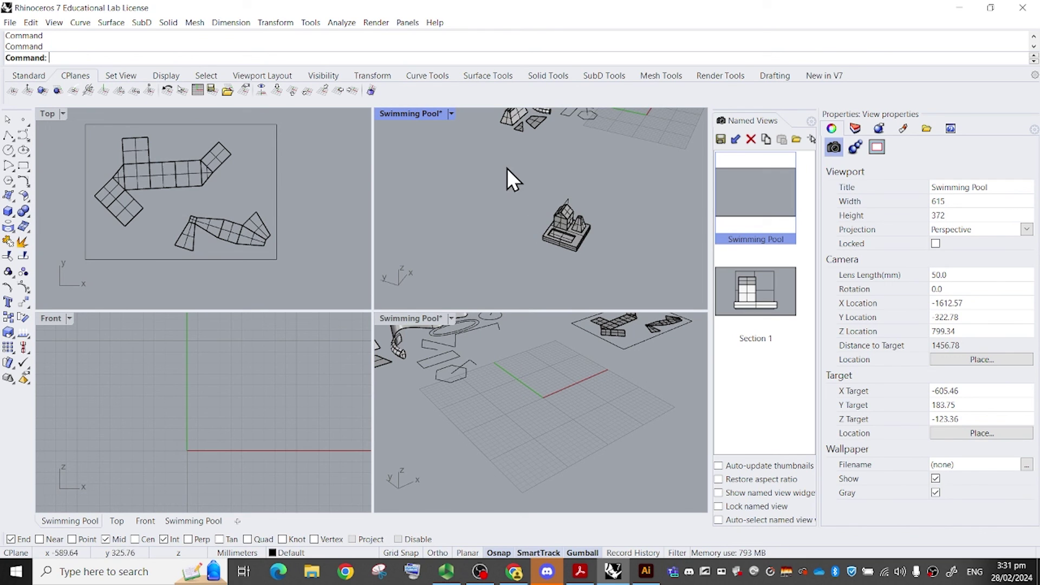
pyautogui.moveTo(528, 178); pyautogui.dragTo(590, 212, button='right')
# Cancel saving the untitled model and close Rhino, discarding its changes.
pyautogui.hotkey('ctrl', 's')
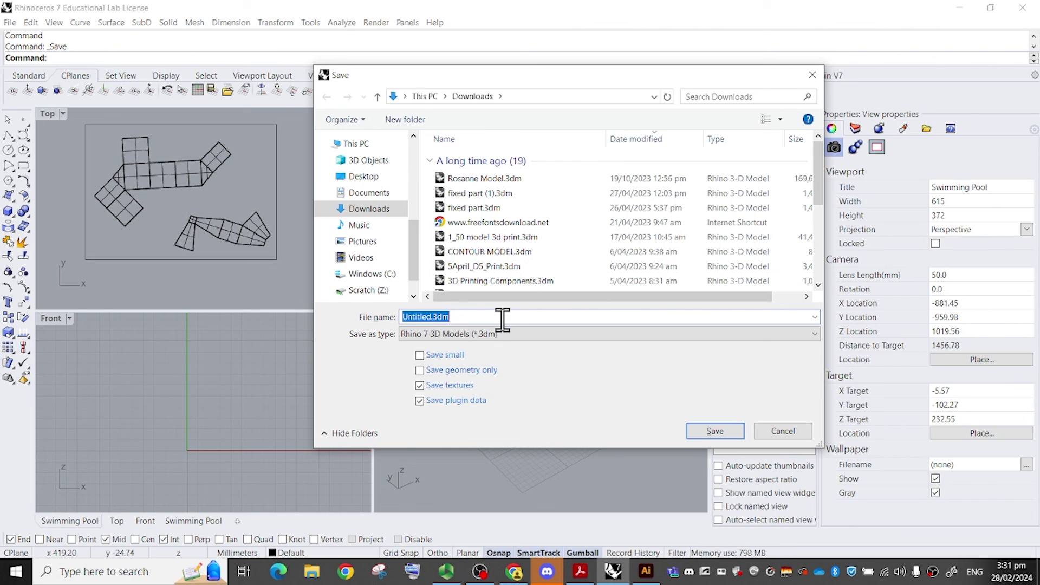
pyautogui.press('Escape')
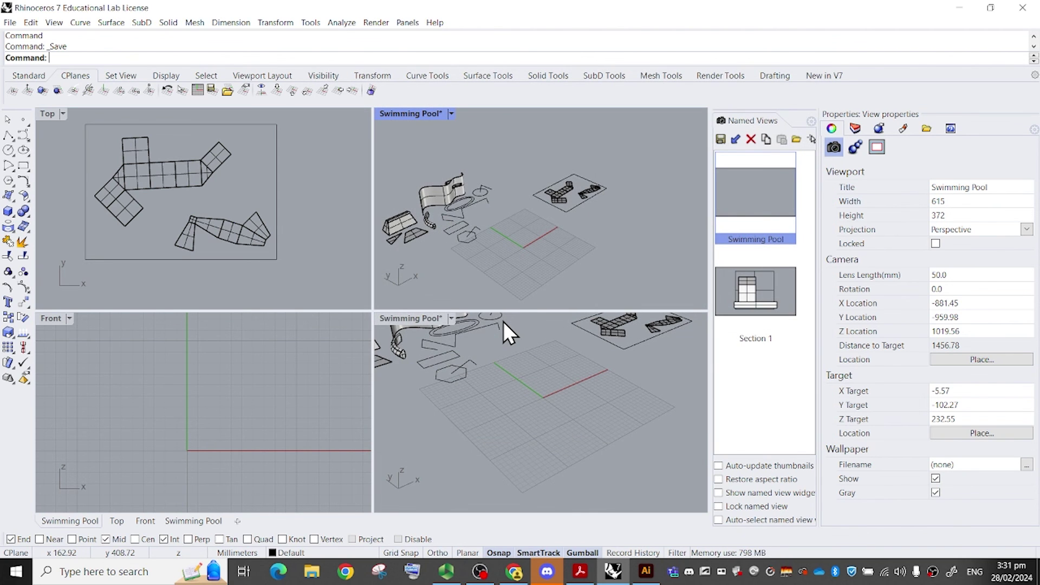
pyautogui.click(1023, 8)
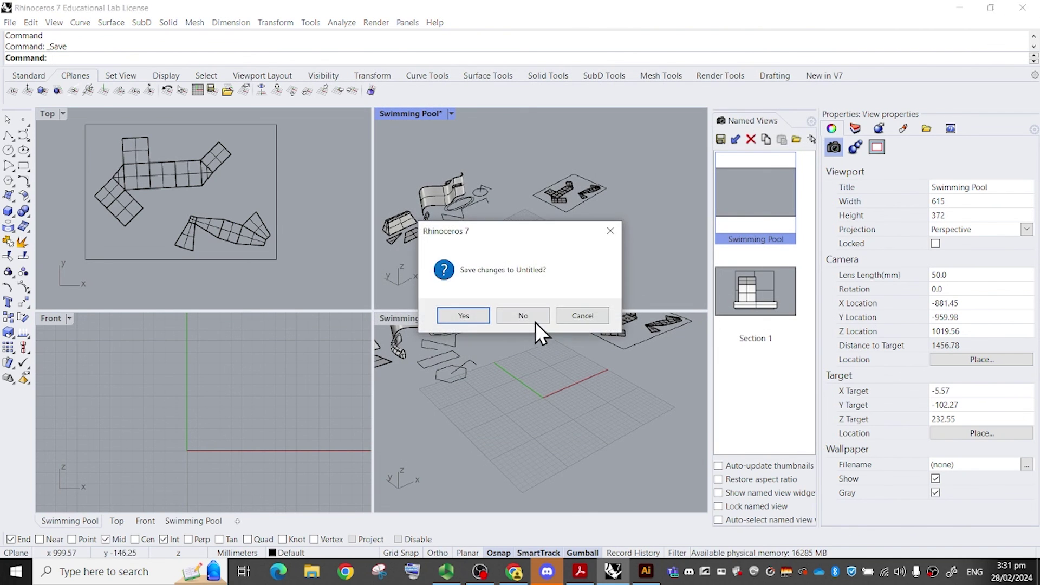
pyautogui.click(528, 317)
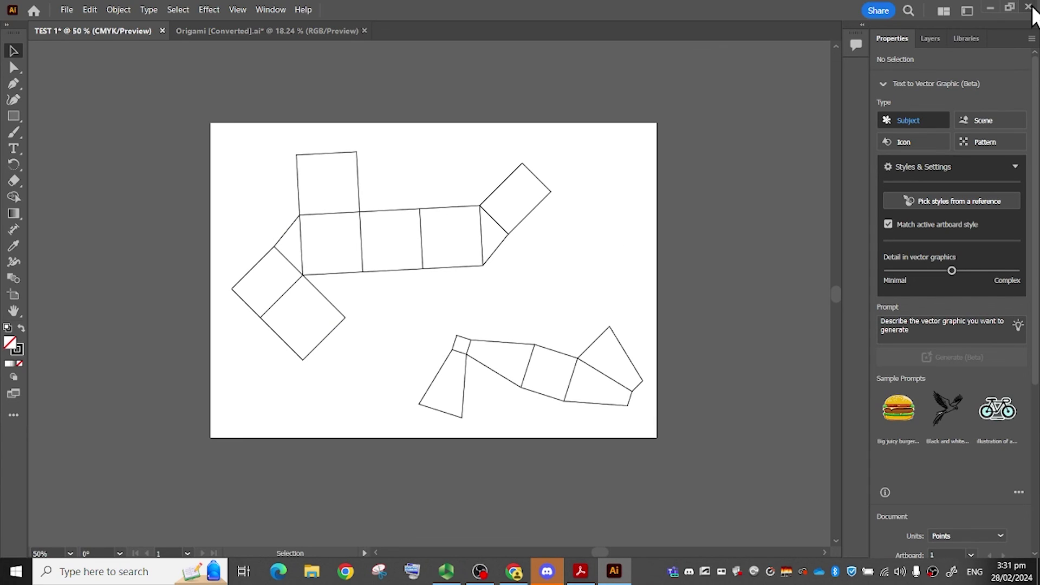